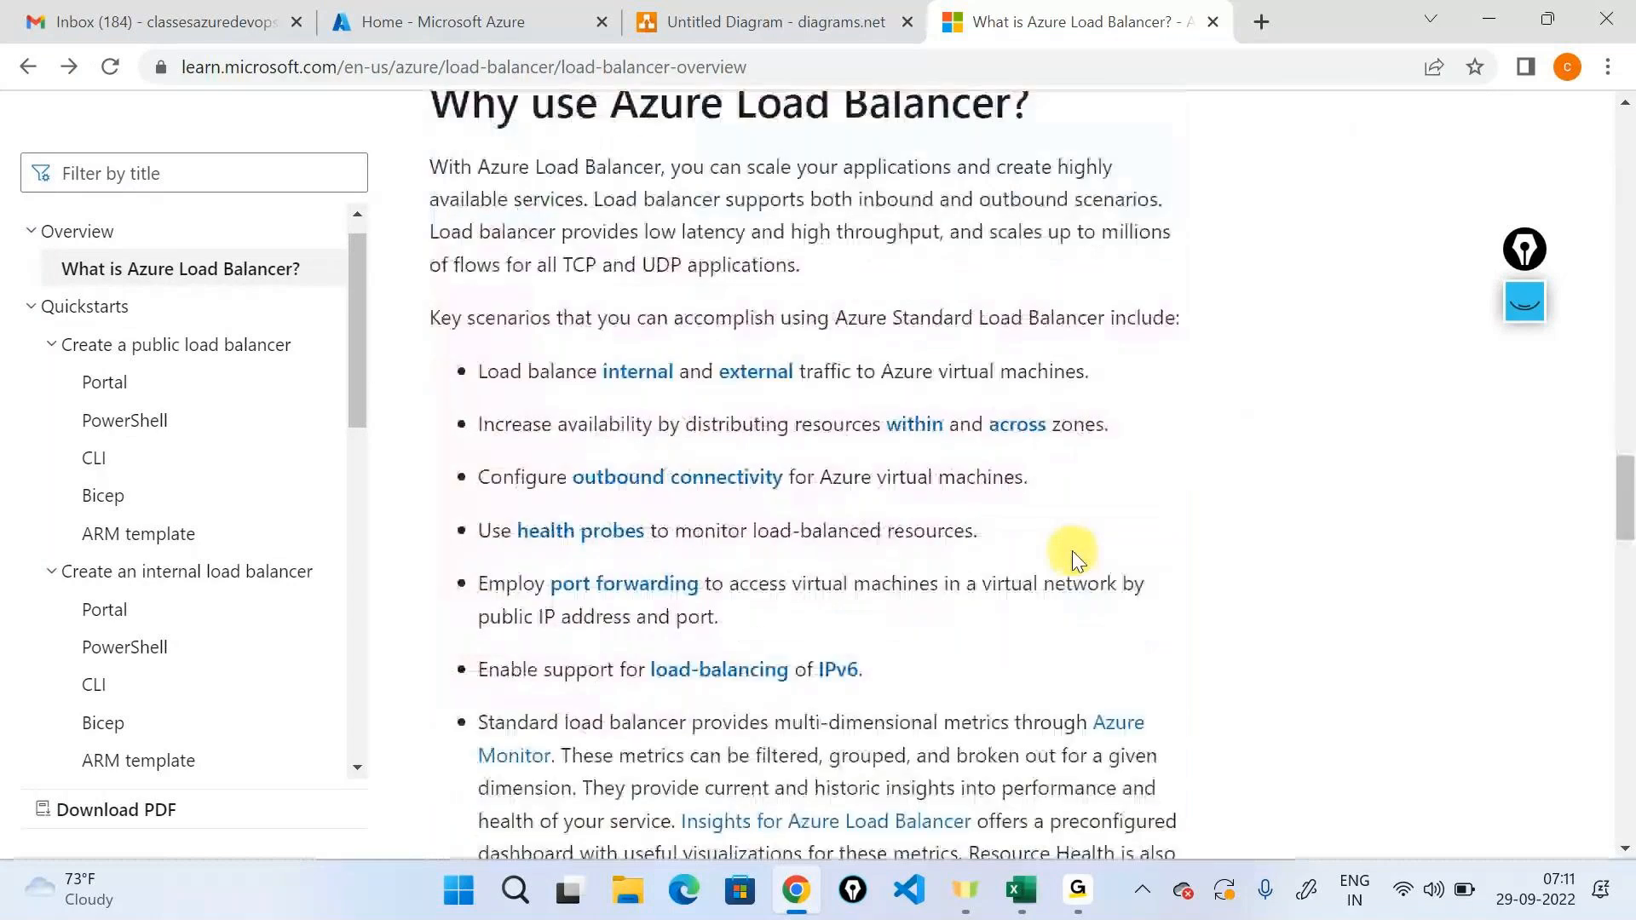
scroll(1072, 550, "down", 1)
left_click(1088, 908)
left_click(1131, 729)
left_click(1489, 23)
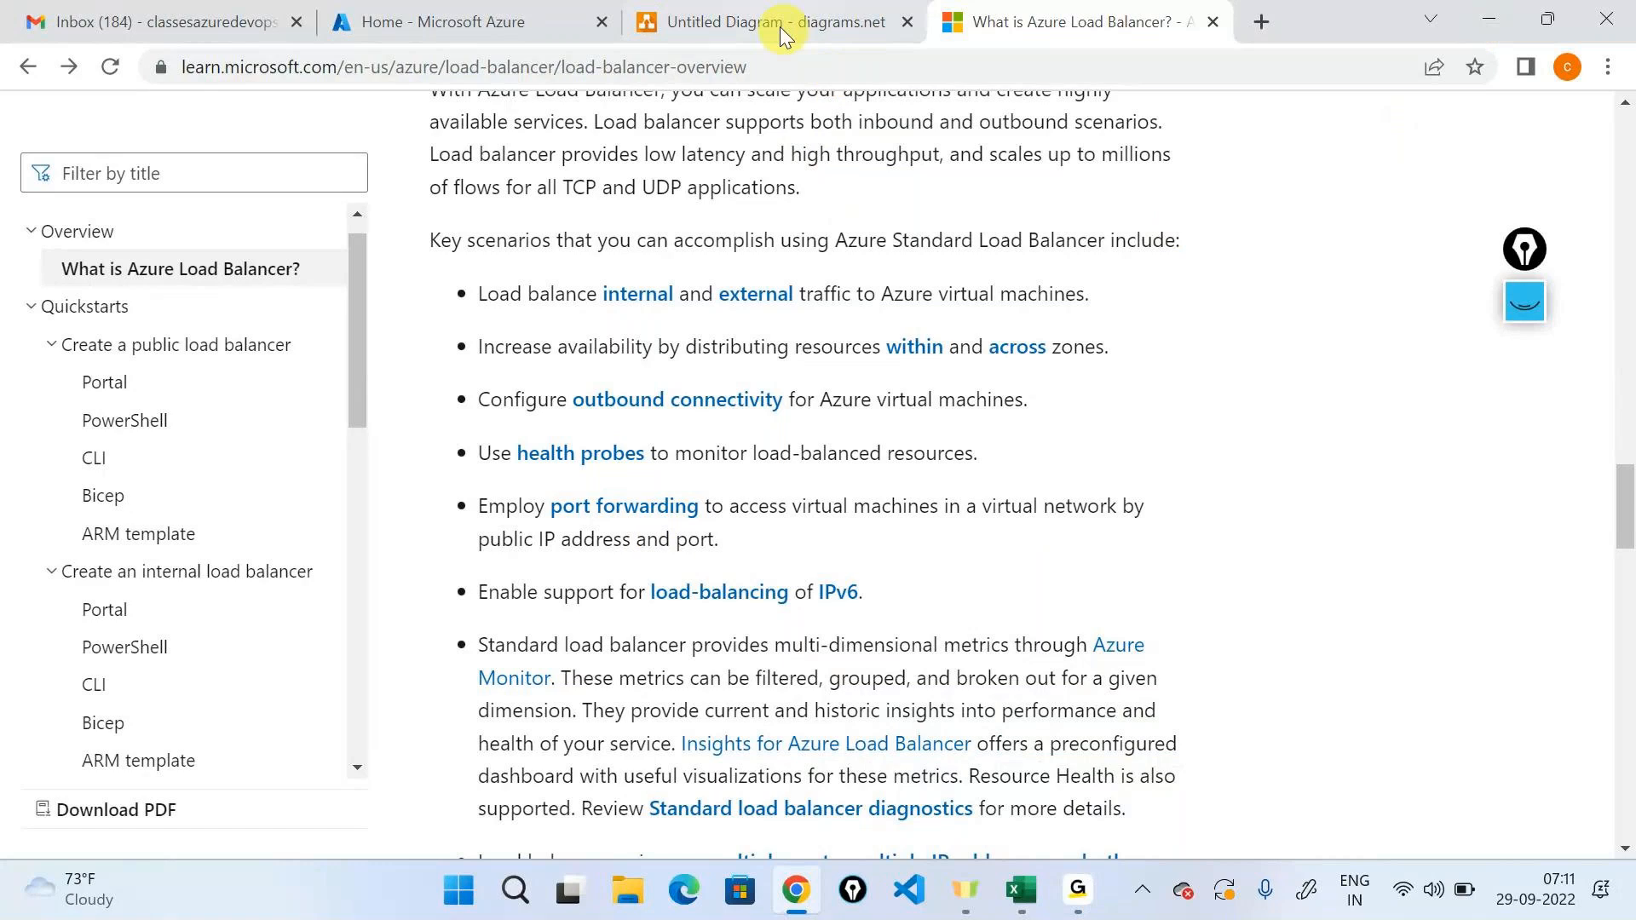
key("alt+Tab")
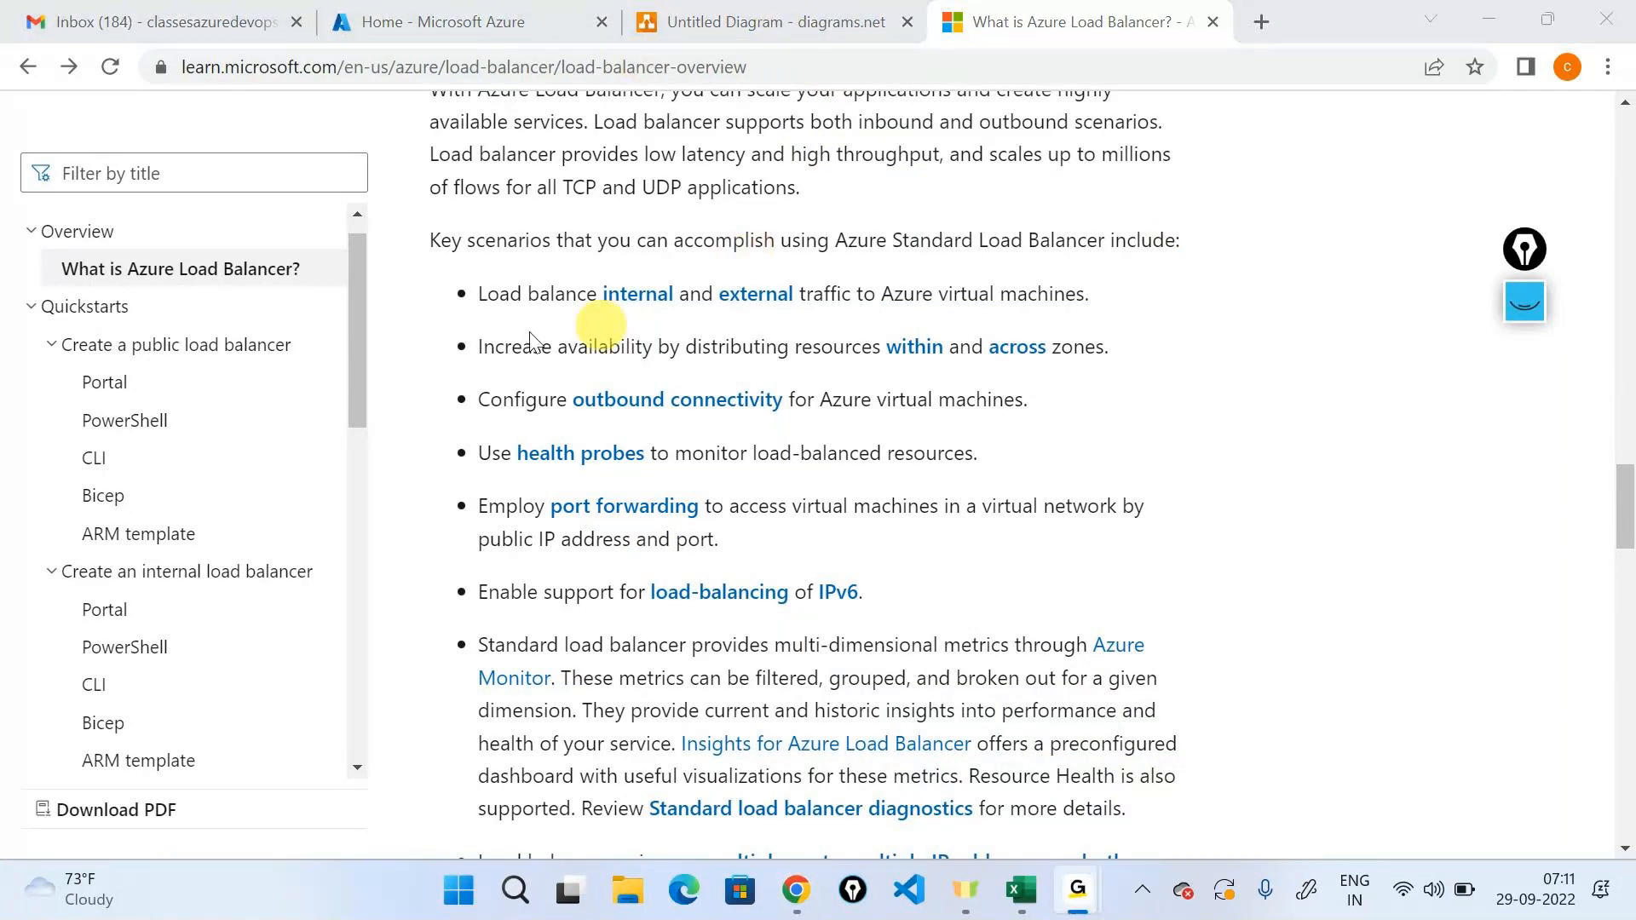
left_click(456, 331)
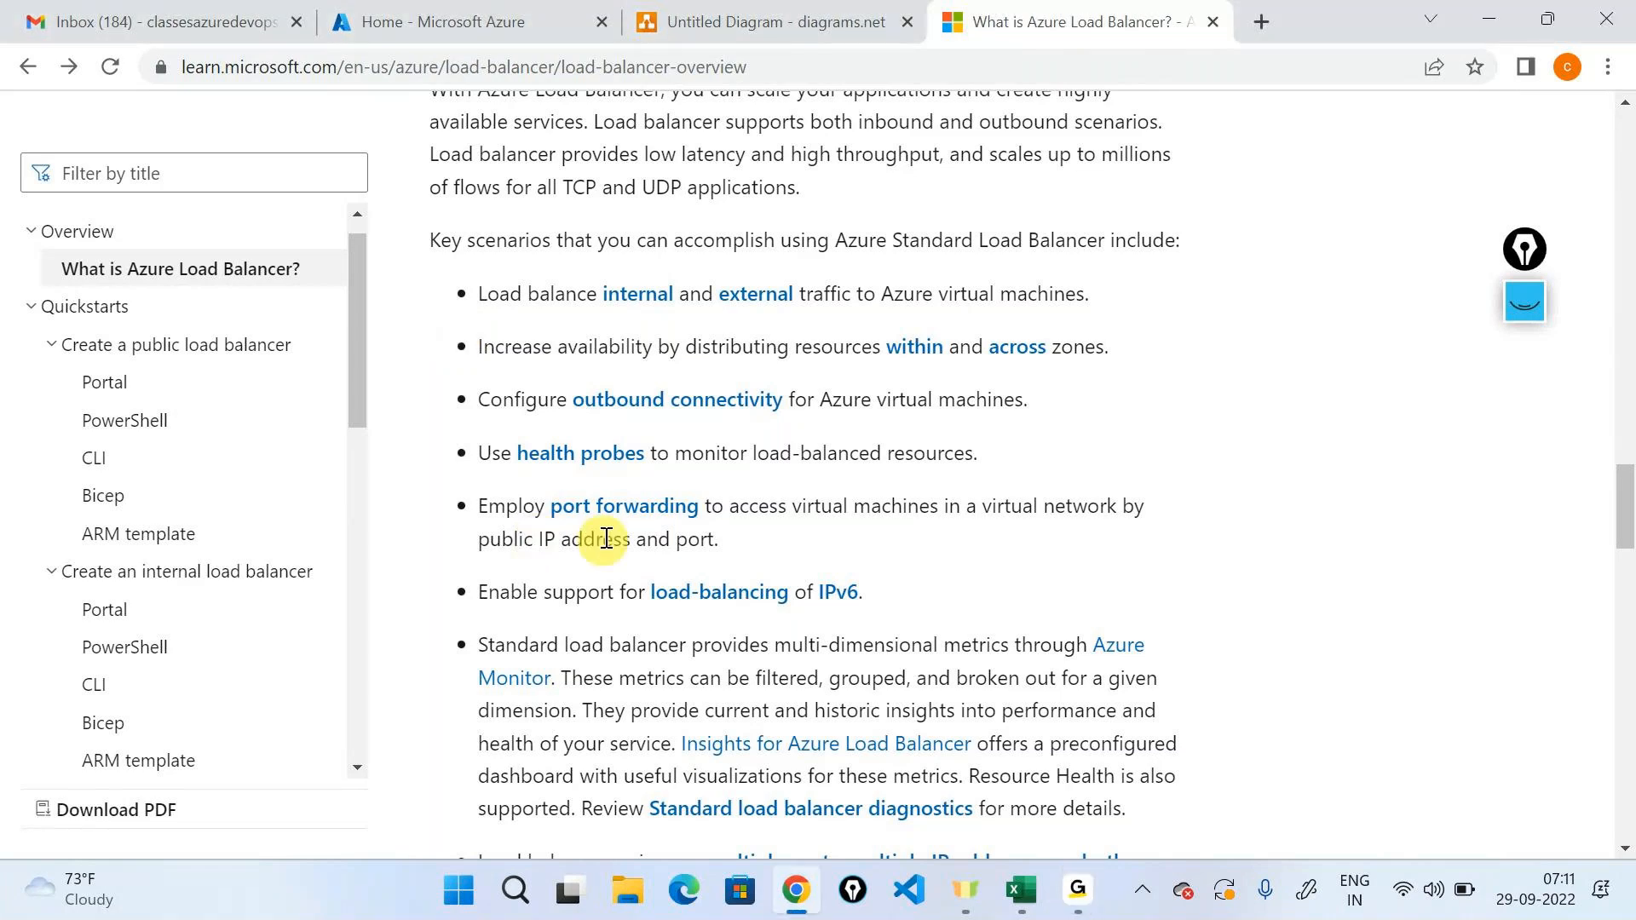
Switch to the Azure portal and open Usage + quotas for the Visual Studio Enterprise Subscription, collapsing the subscriptions list.
left_click(390, 18)
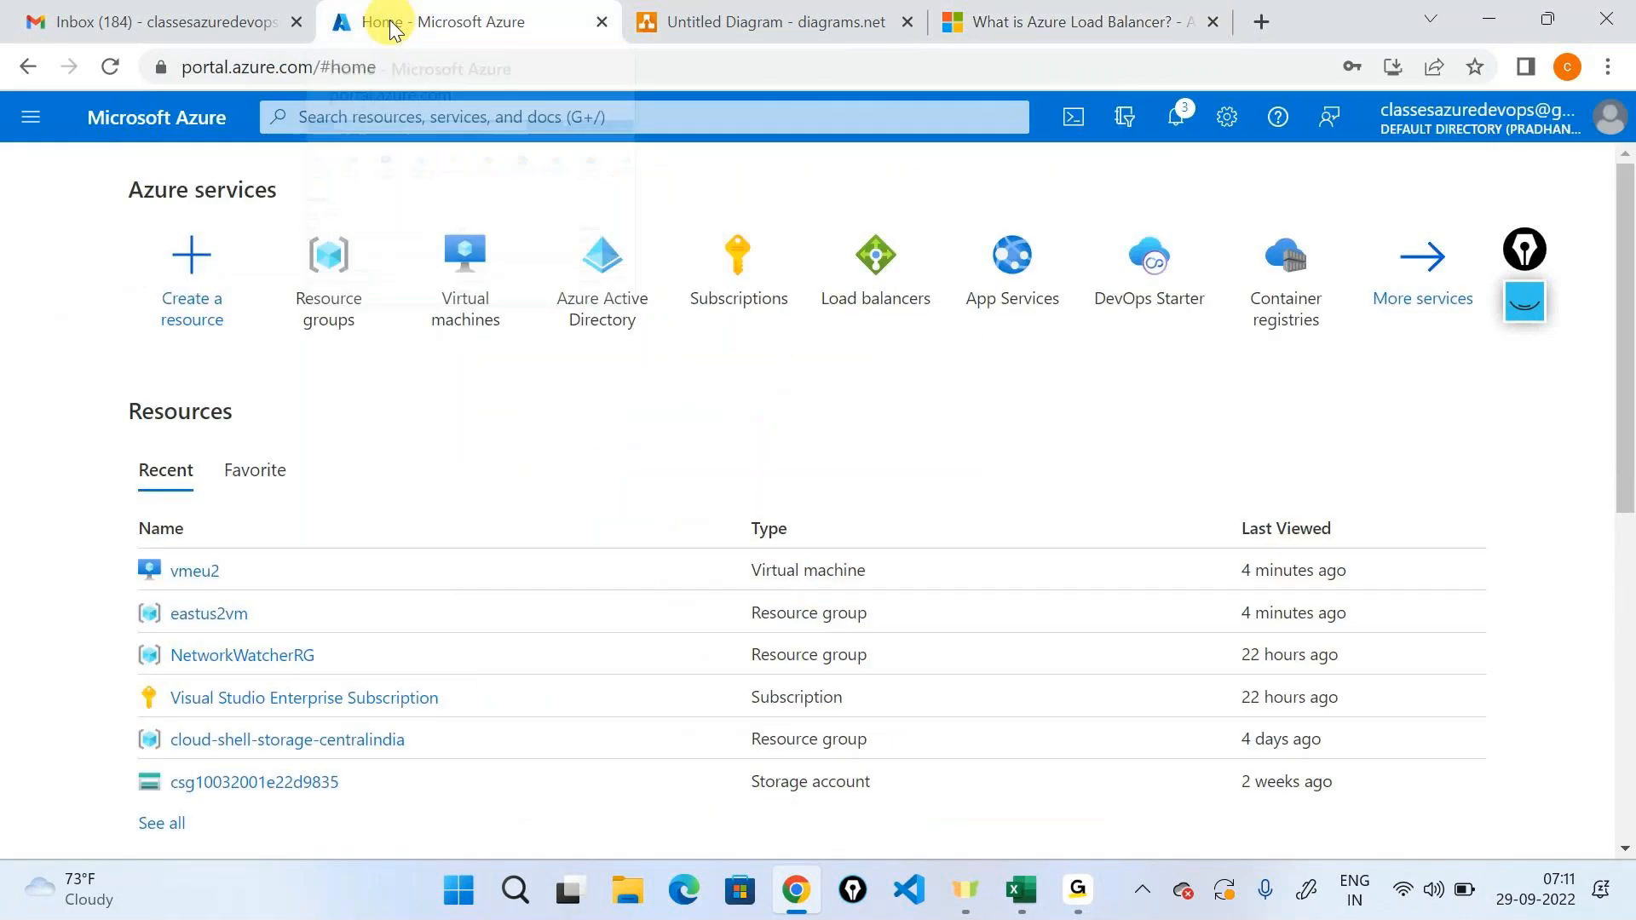
left_click(720, 260)
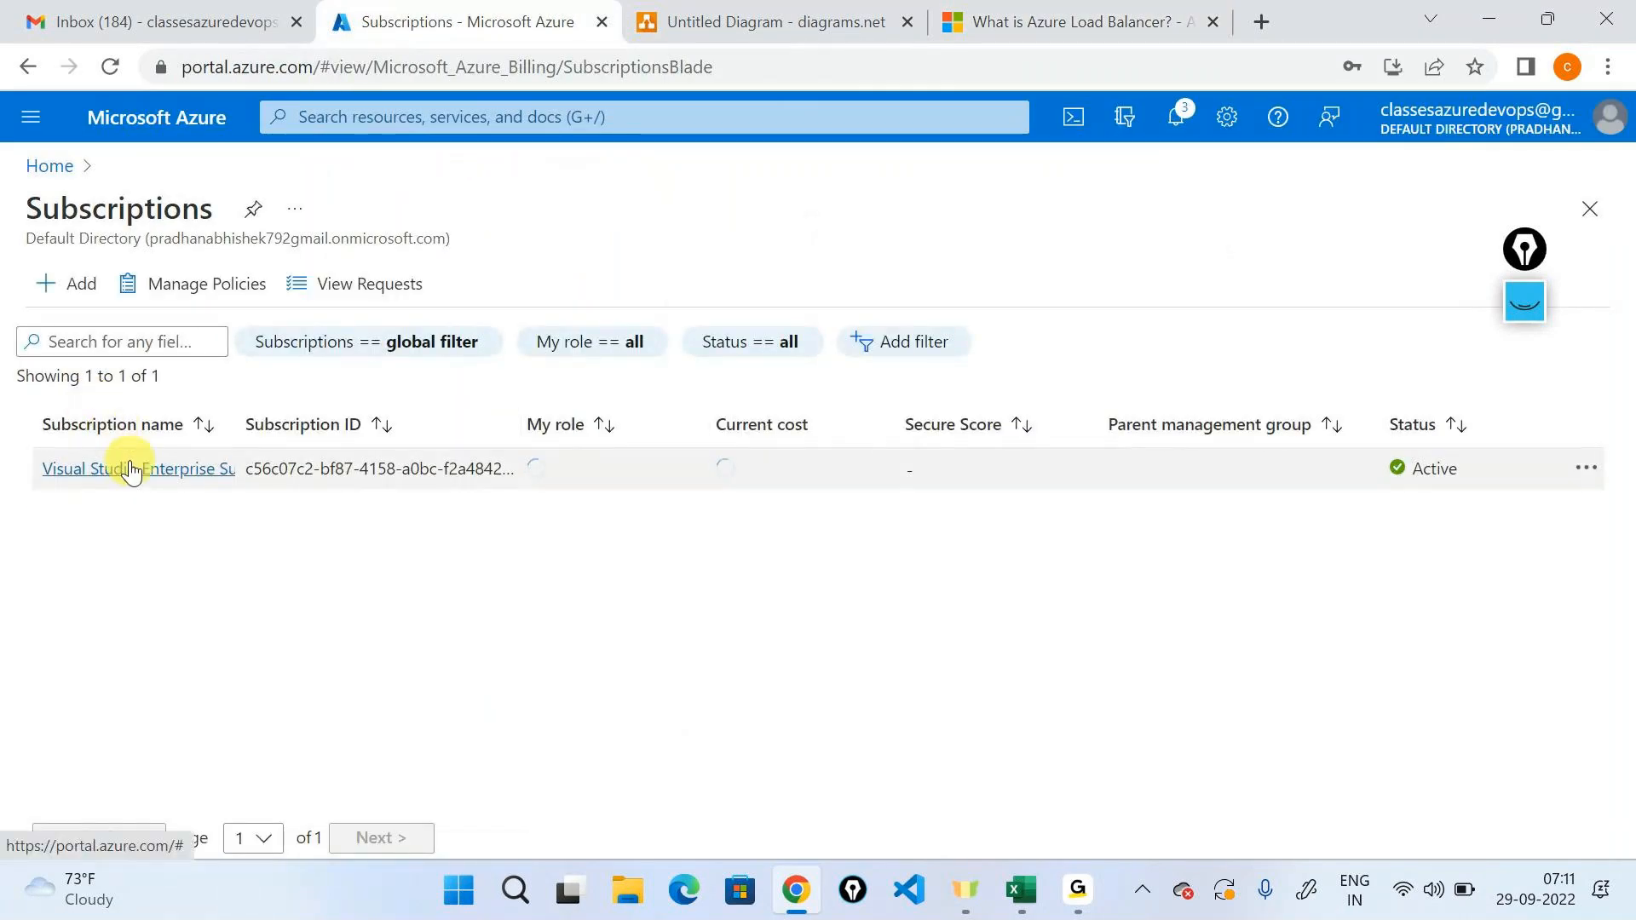
left_click(131, 471)
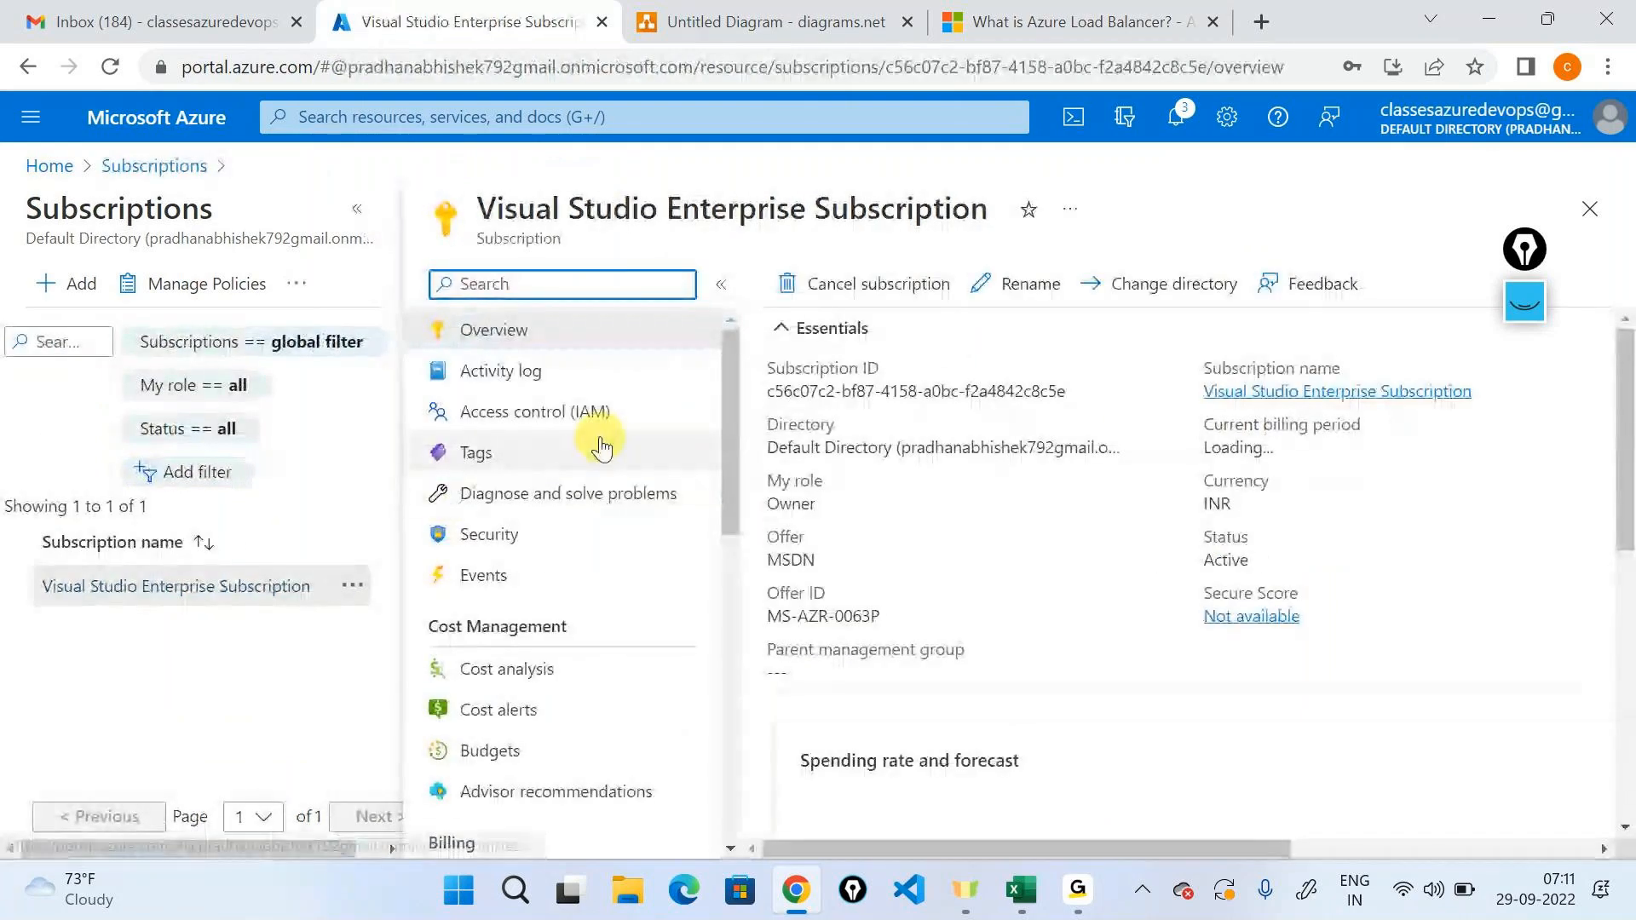
scroll(601, 445, "down", 6)
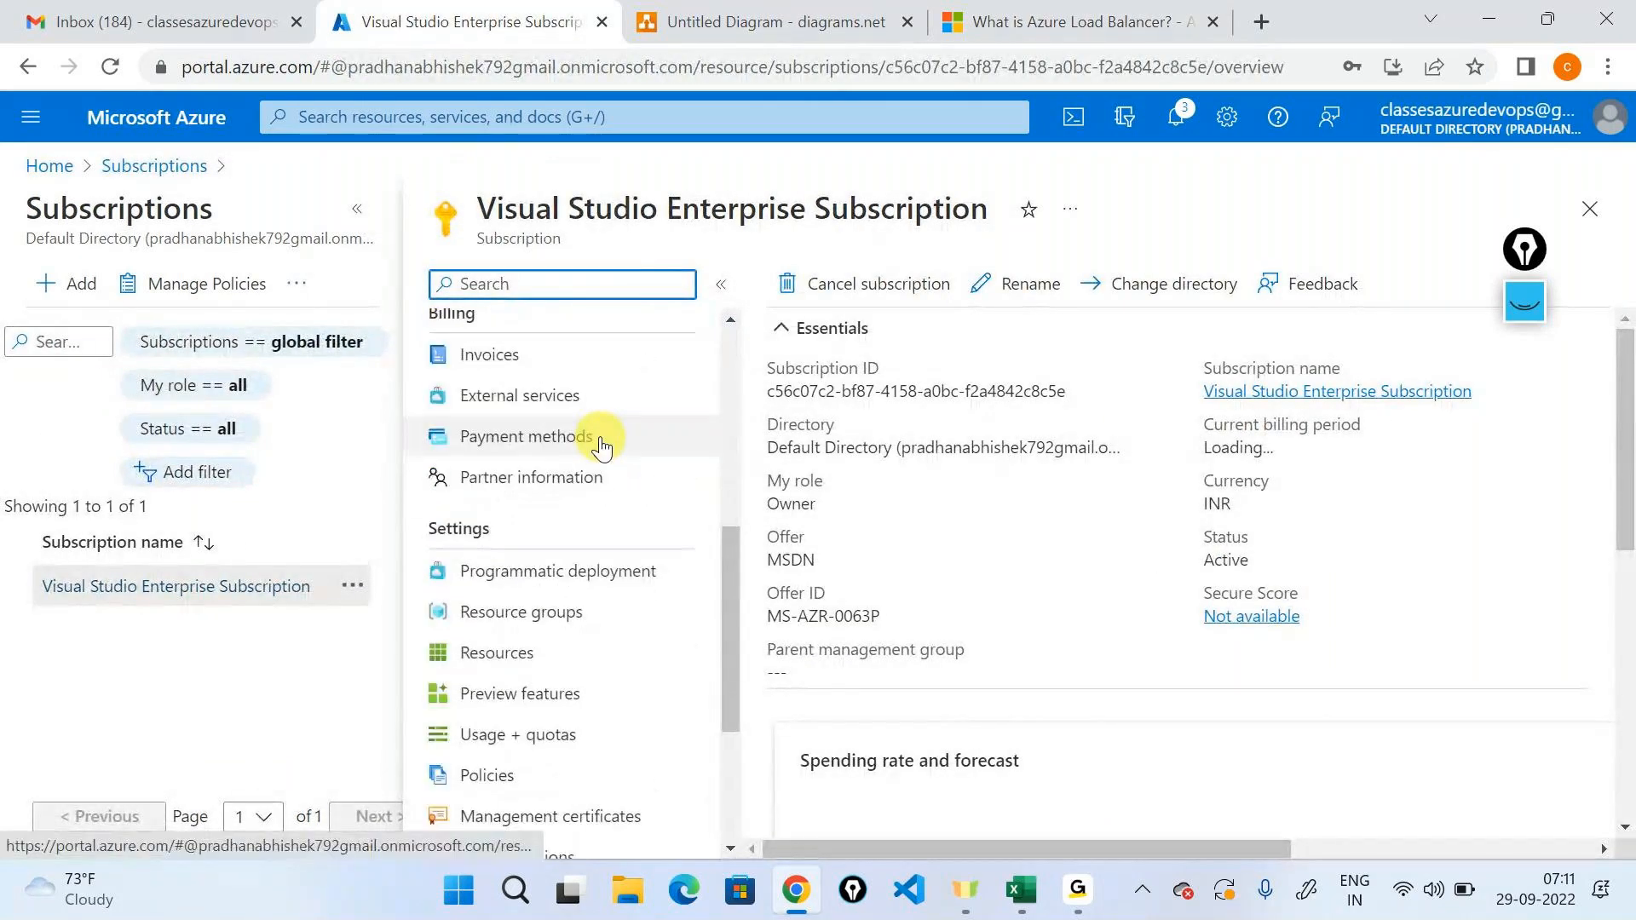
scroll(601, 445, "down", 3)
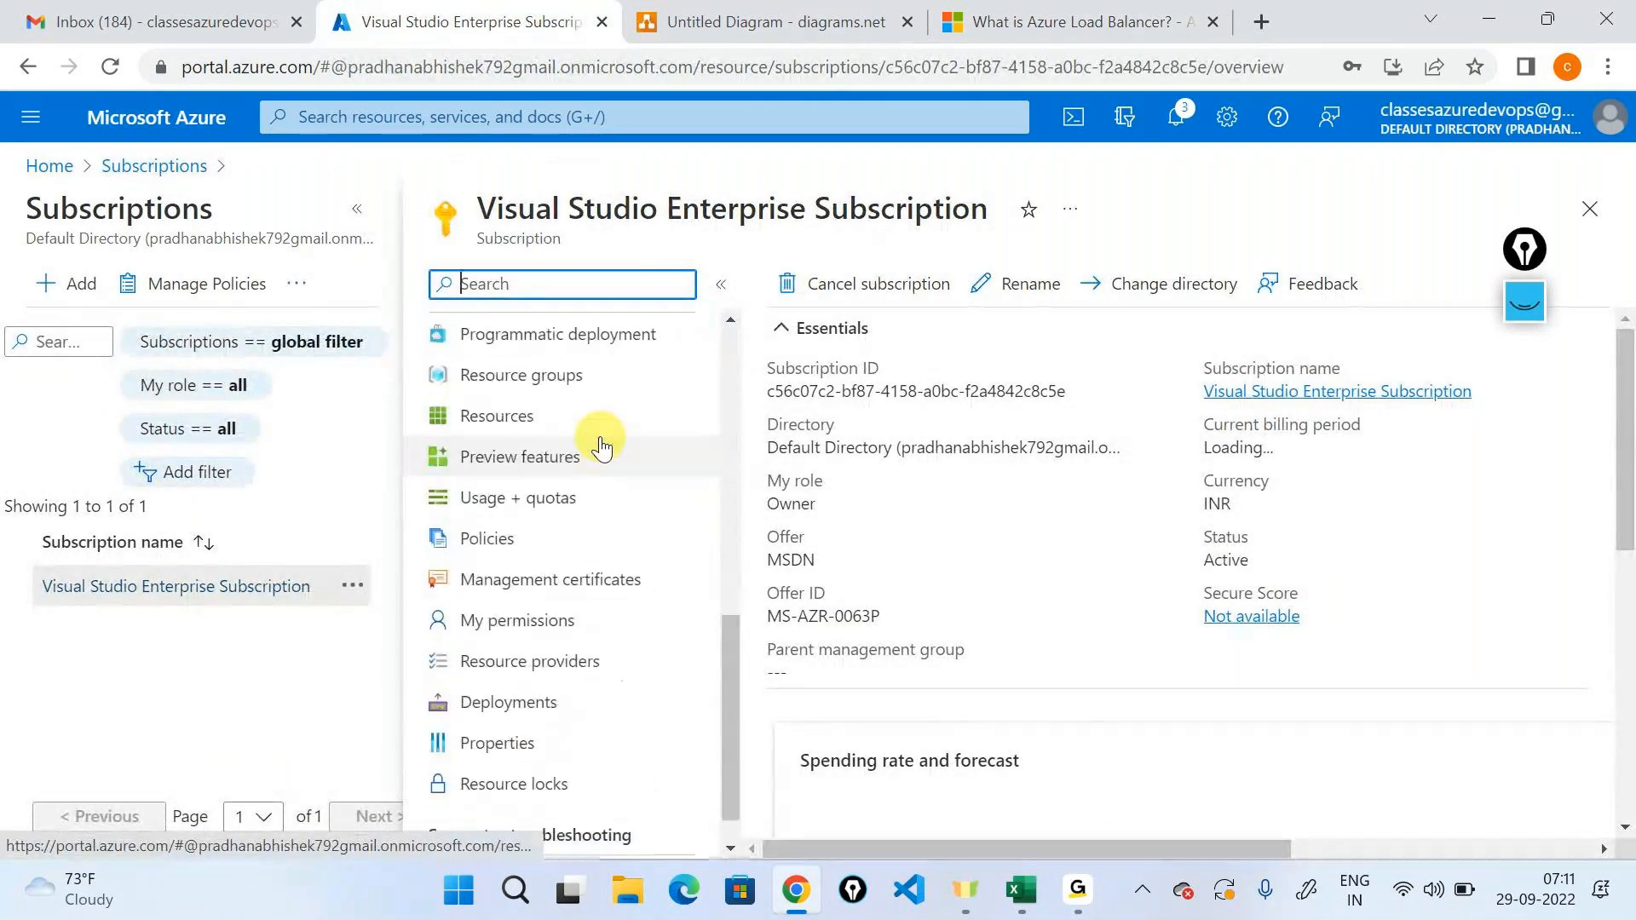
left_click(550, 508)
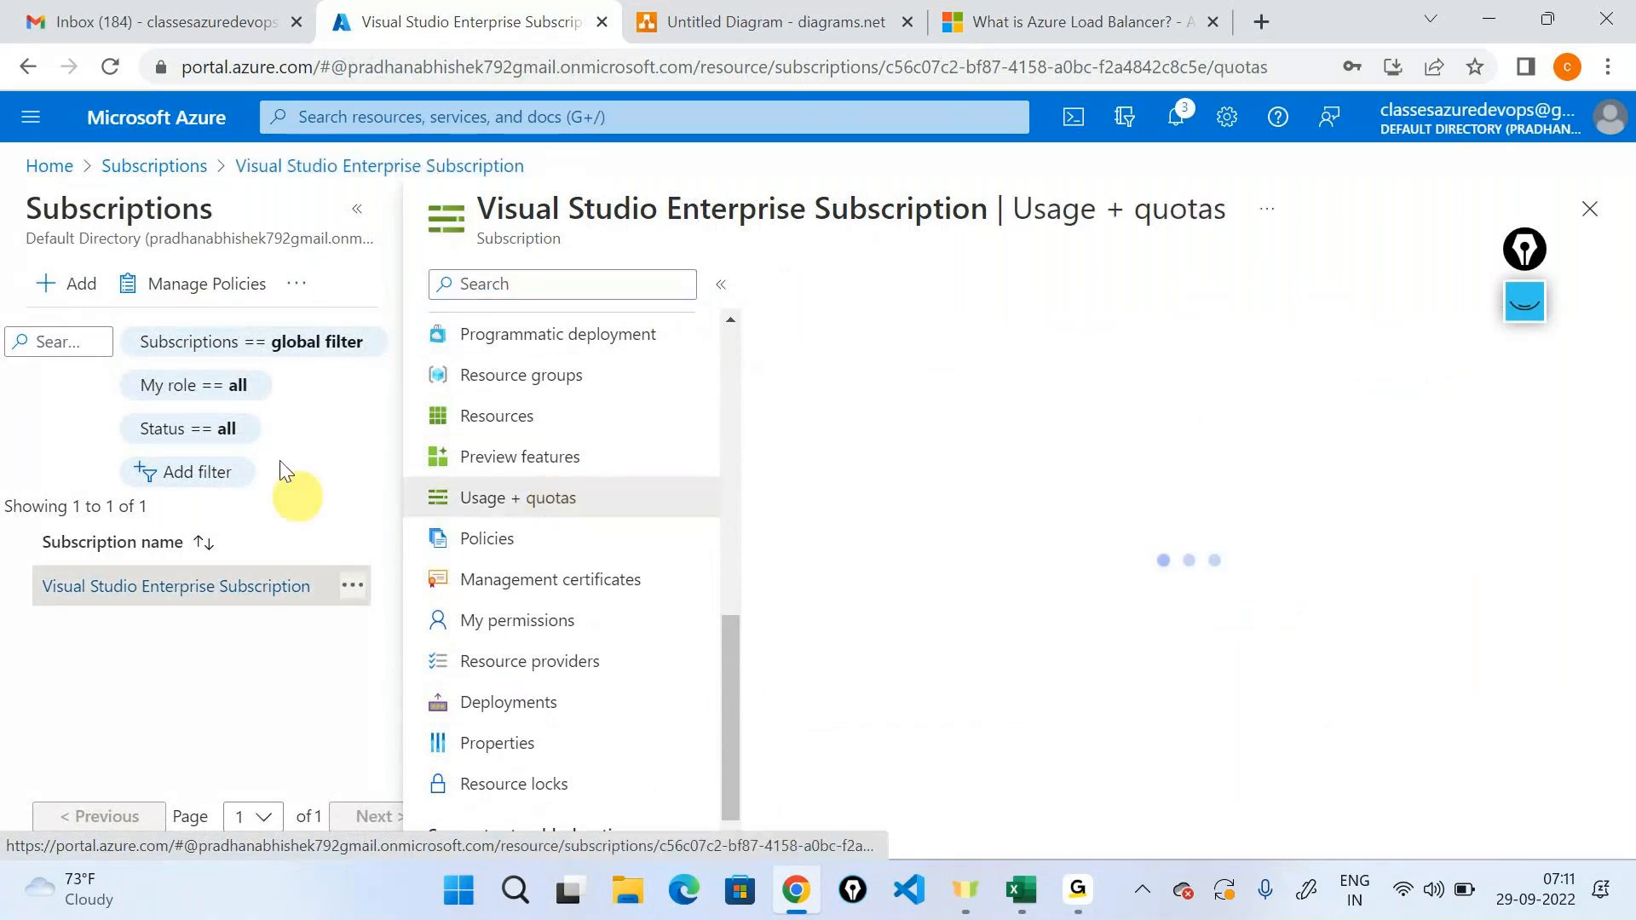
left_click(356, 209)
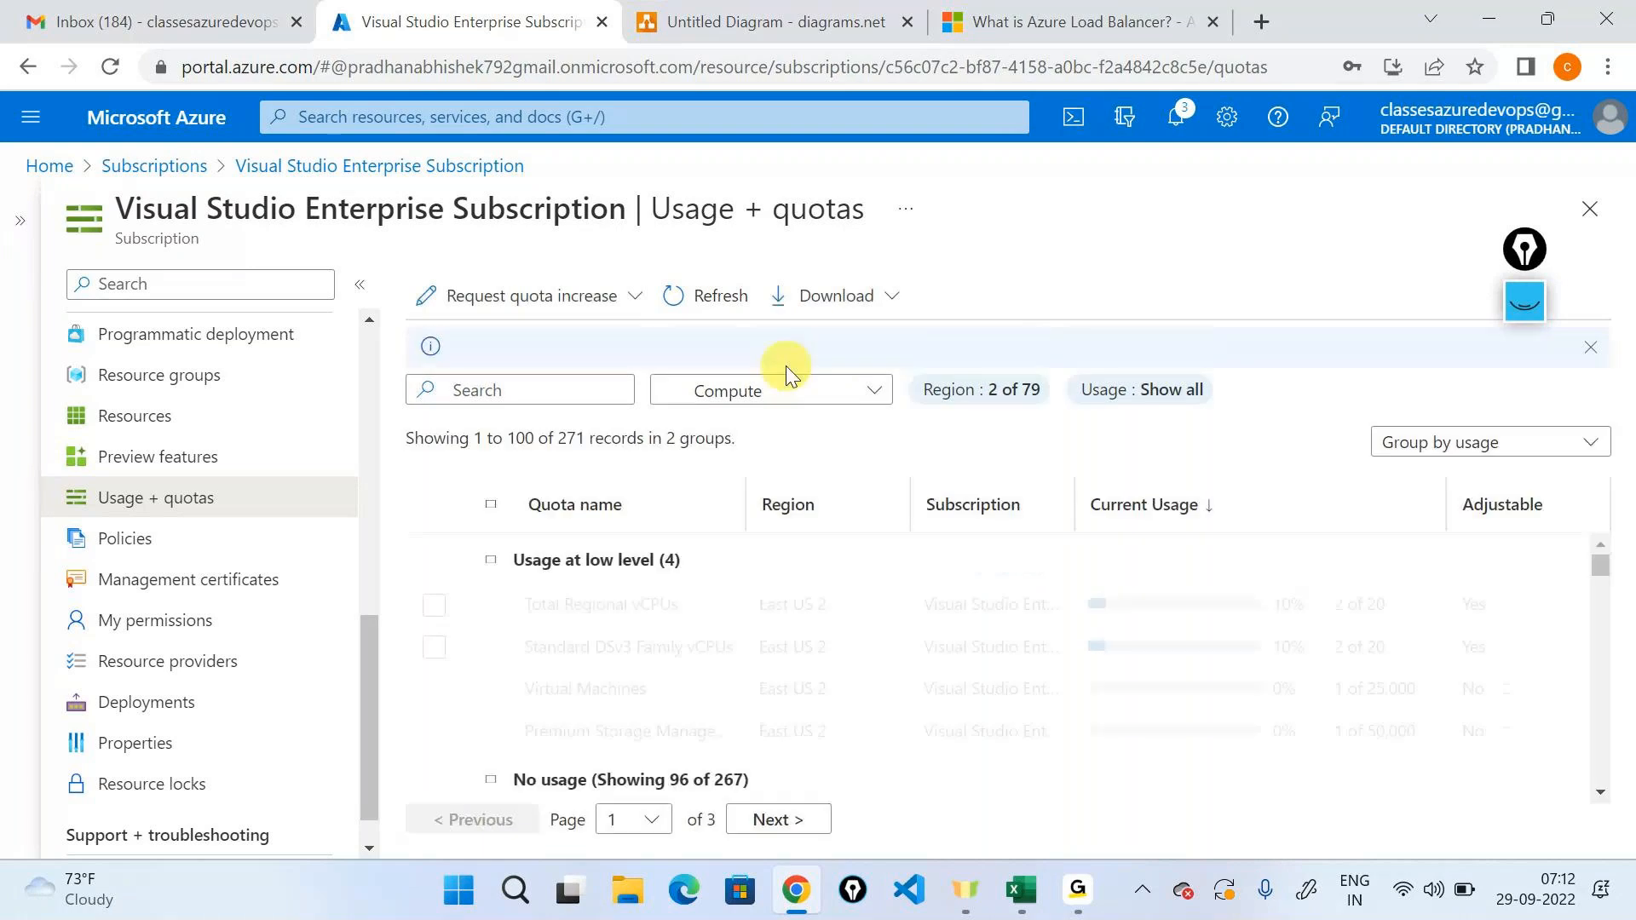
Try searching the subscription's Compute quotas for "pub" and clear the search text.
left_click(873, 391)
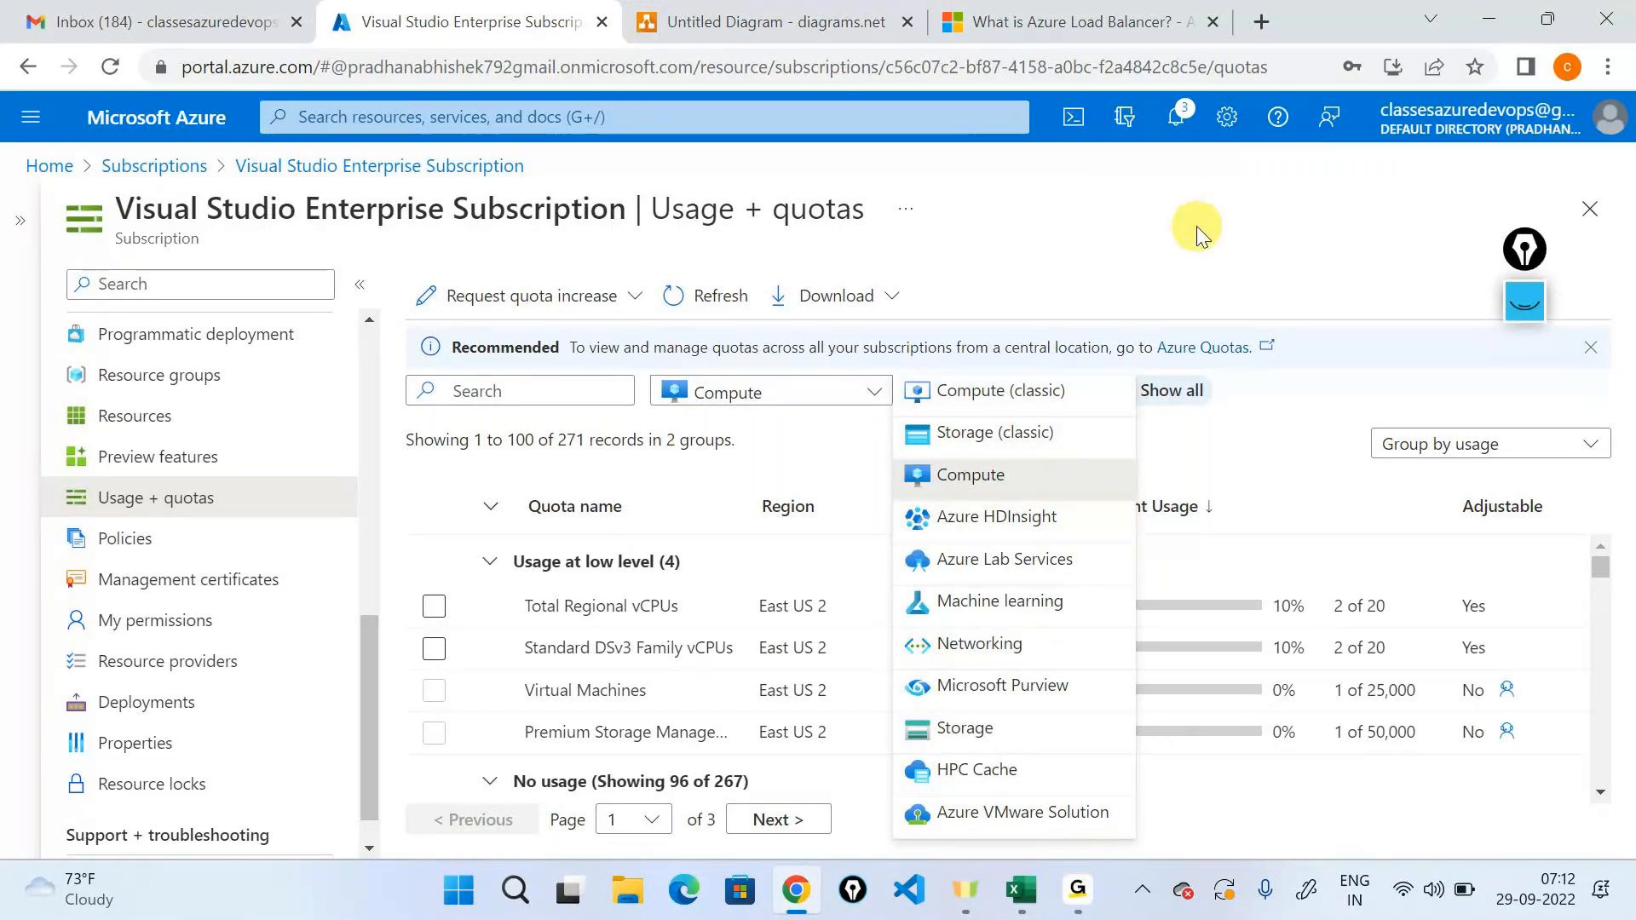
left_click(861, 393)
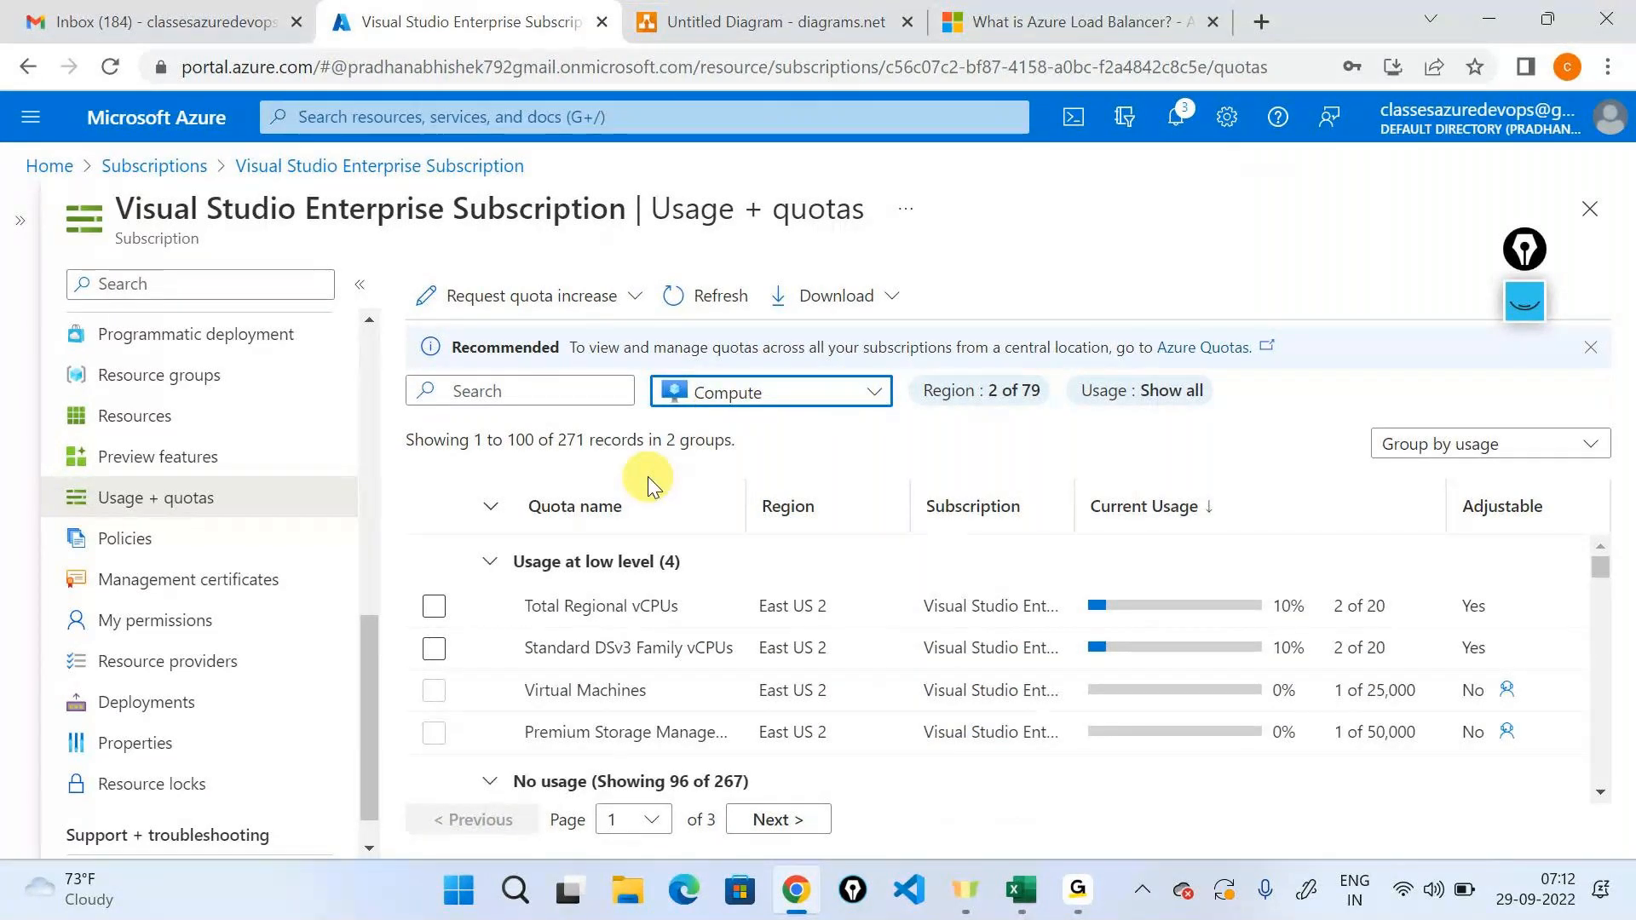
scroll(584, 661, "down", 4)
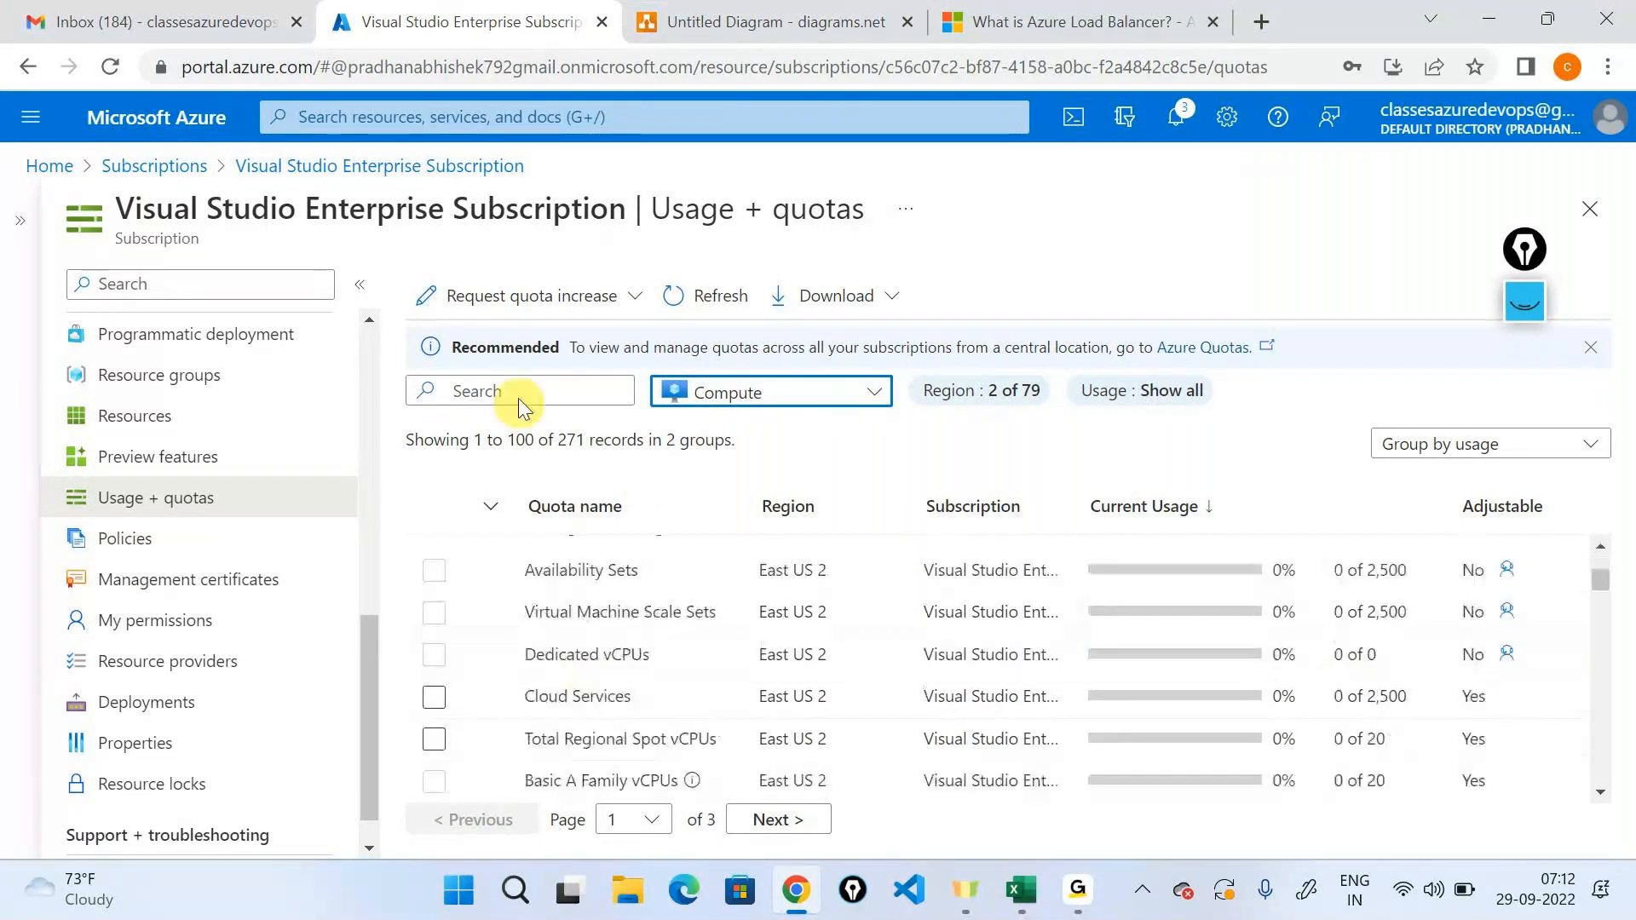
left_click(518, 394)
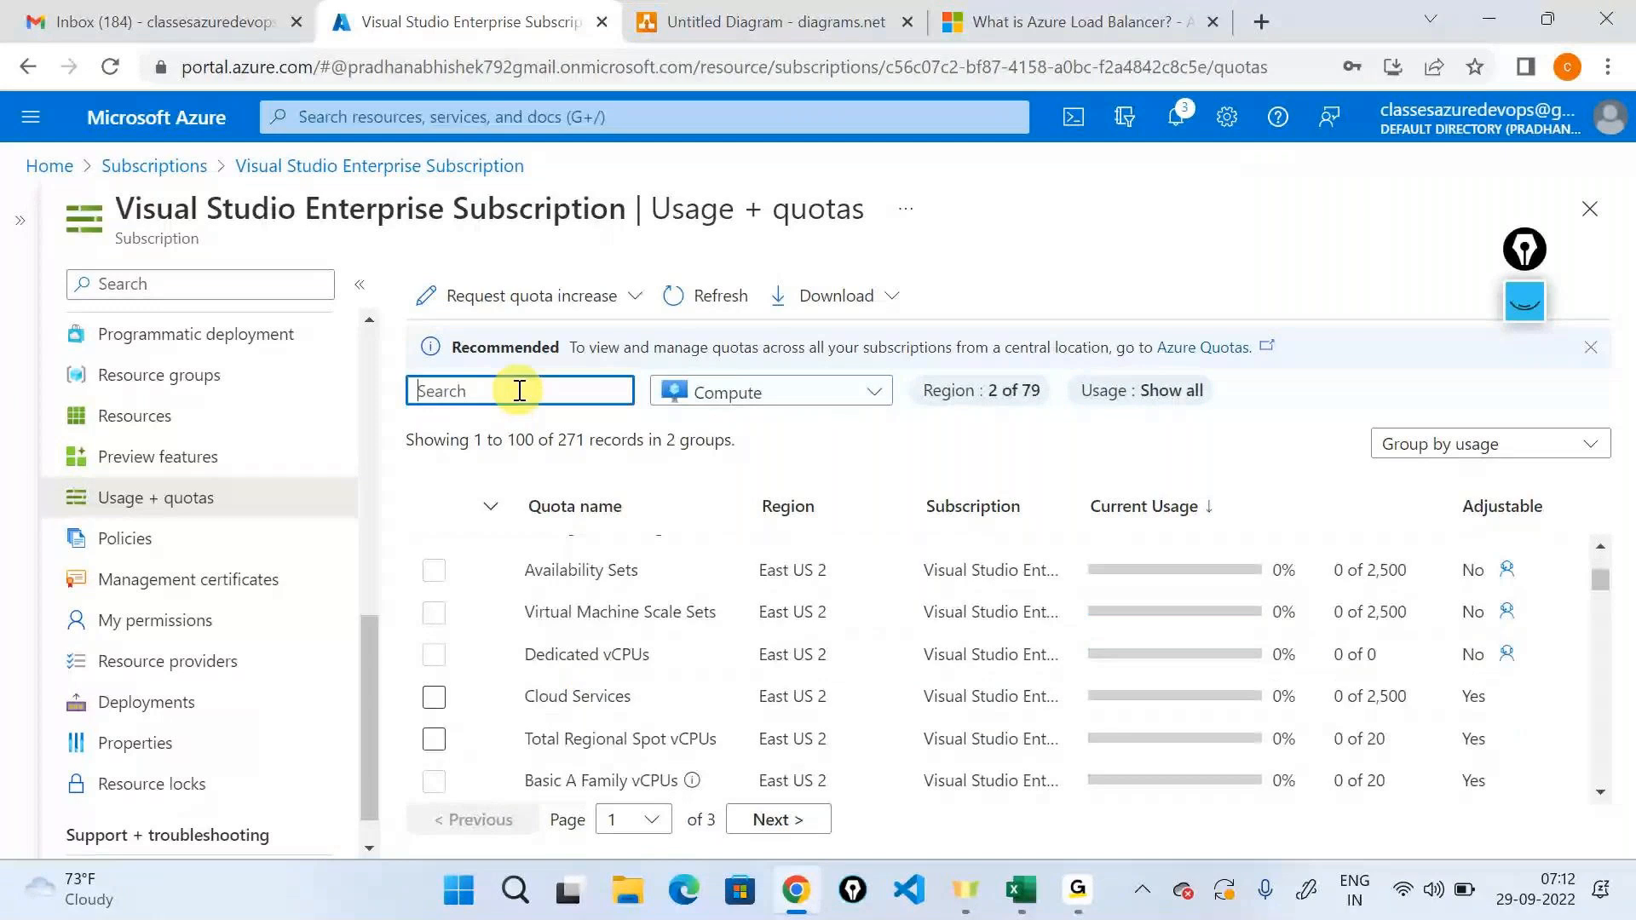
type("pub")
key("BackSpace")
key("BackSpace")
key("BackSpace")
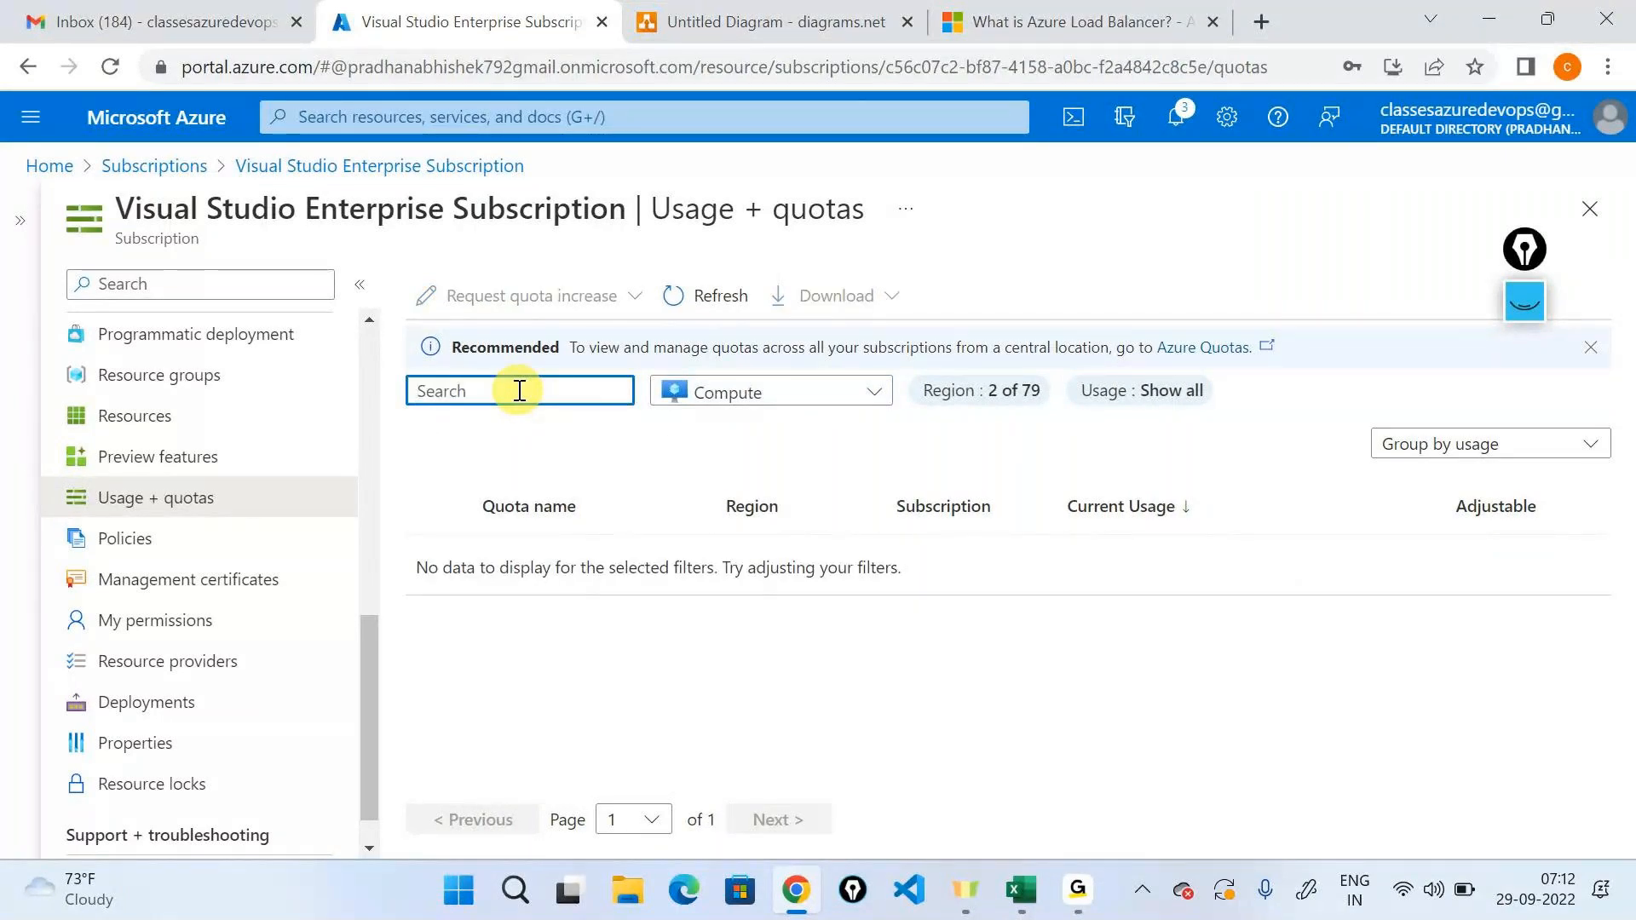
Filter the quotas to the Networking provider and check the current usage of Static Public IP Addresses in East US 2.
left_click(840, 392)
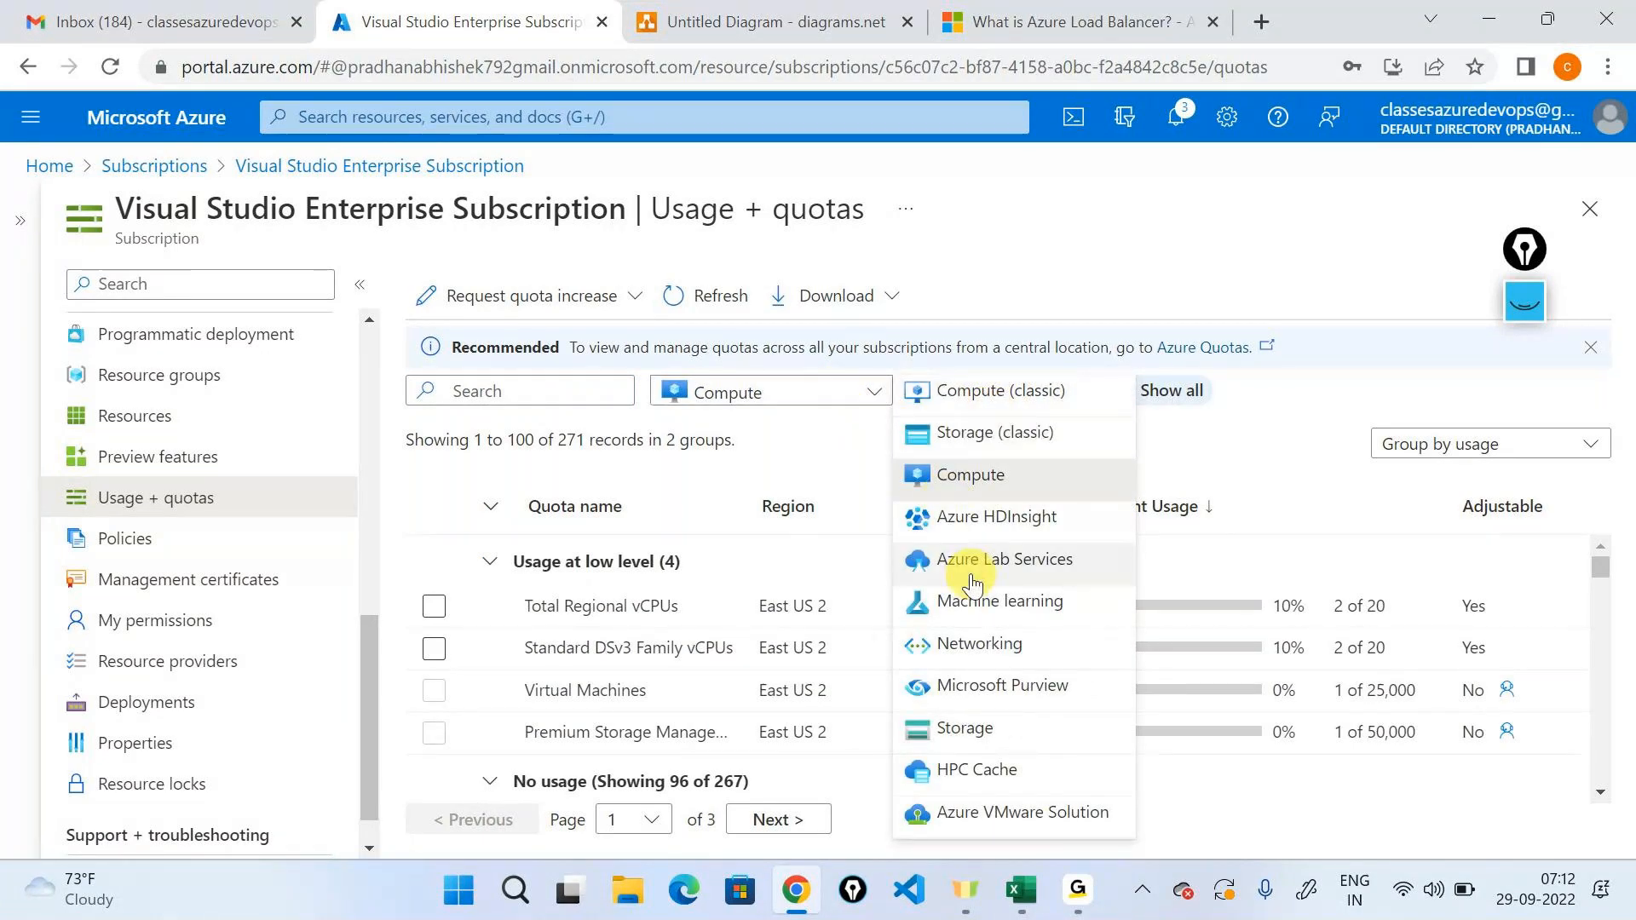
left_click(979, 644)
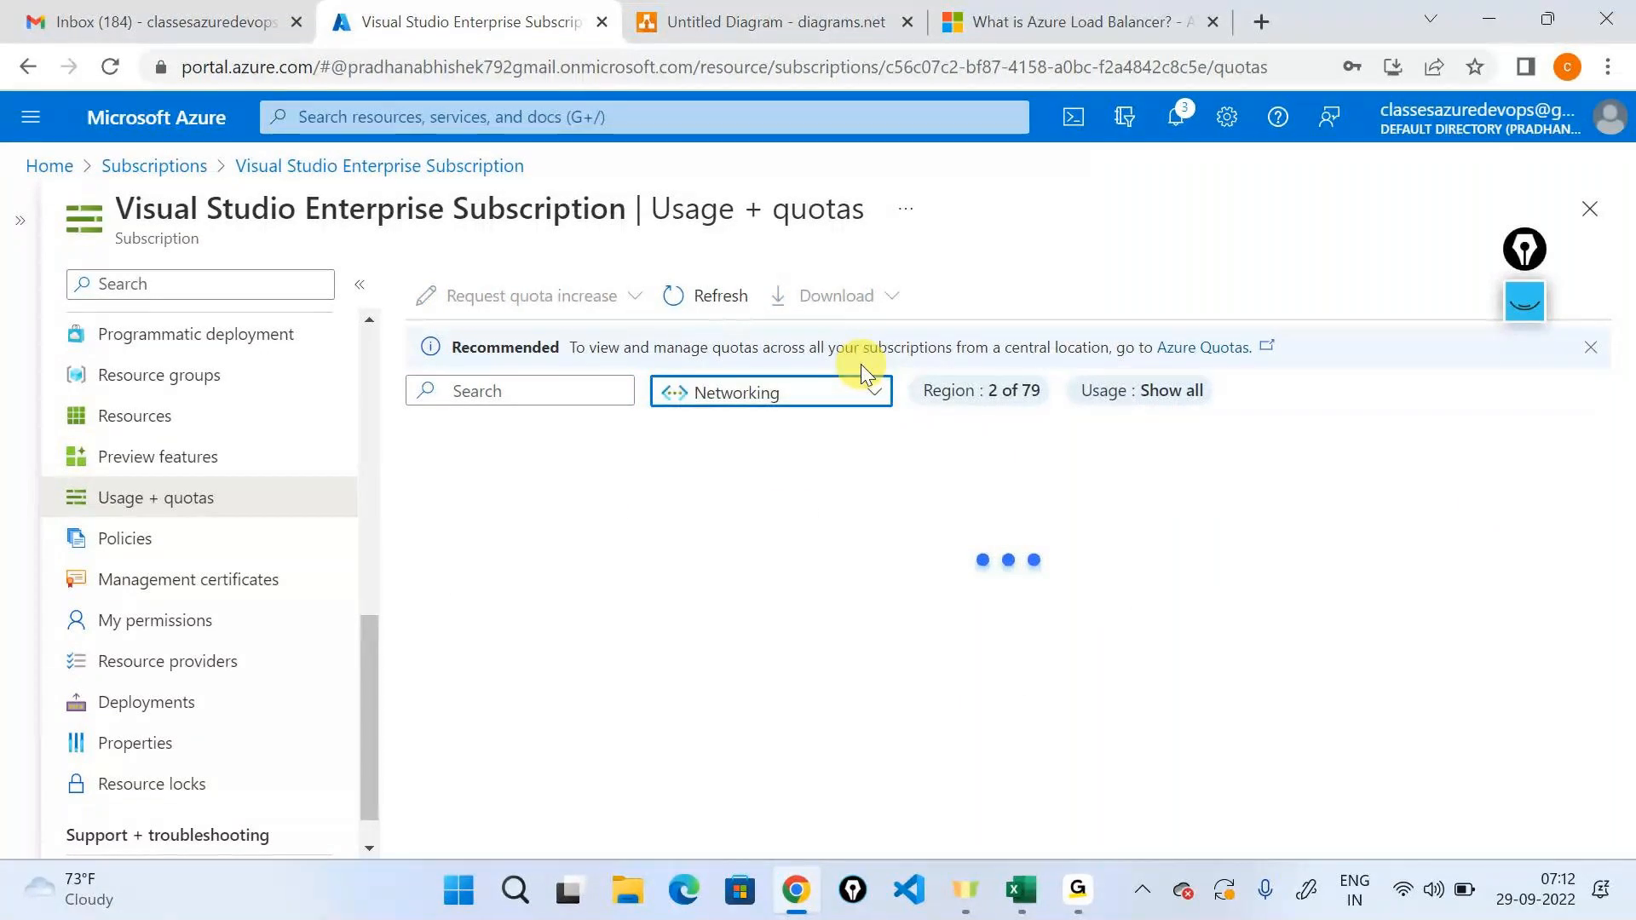
scroll(452, 573, "down", 1)
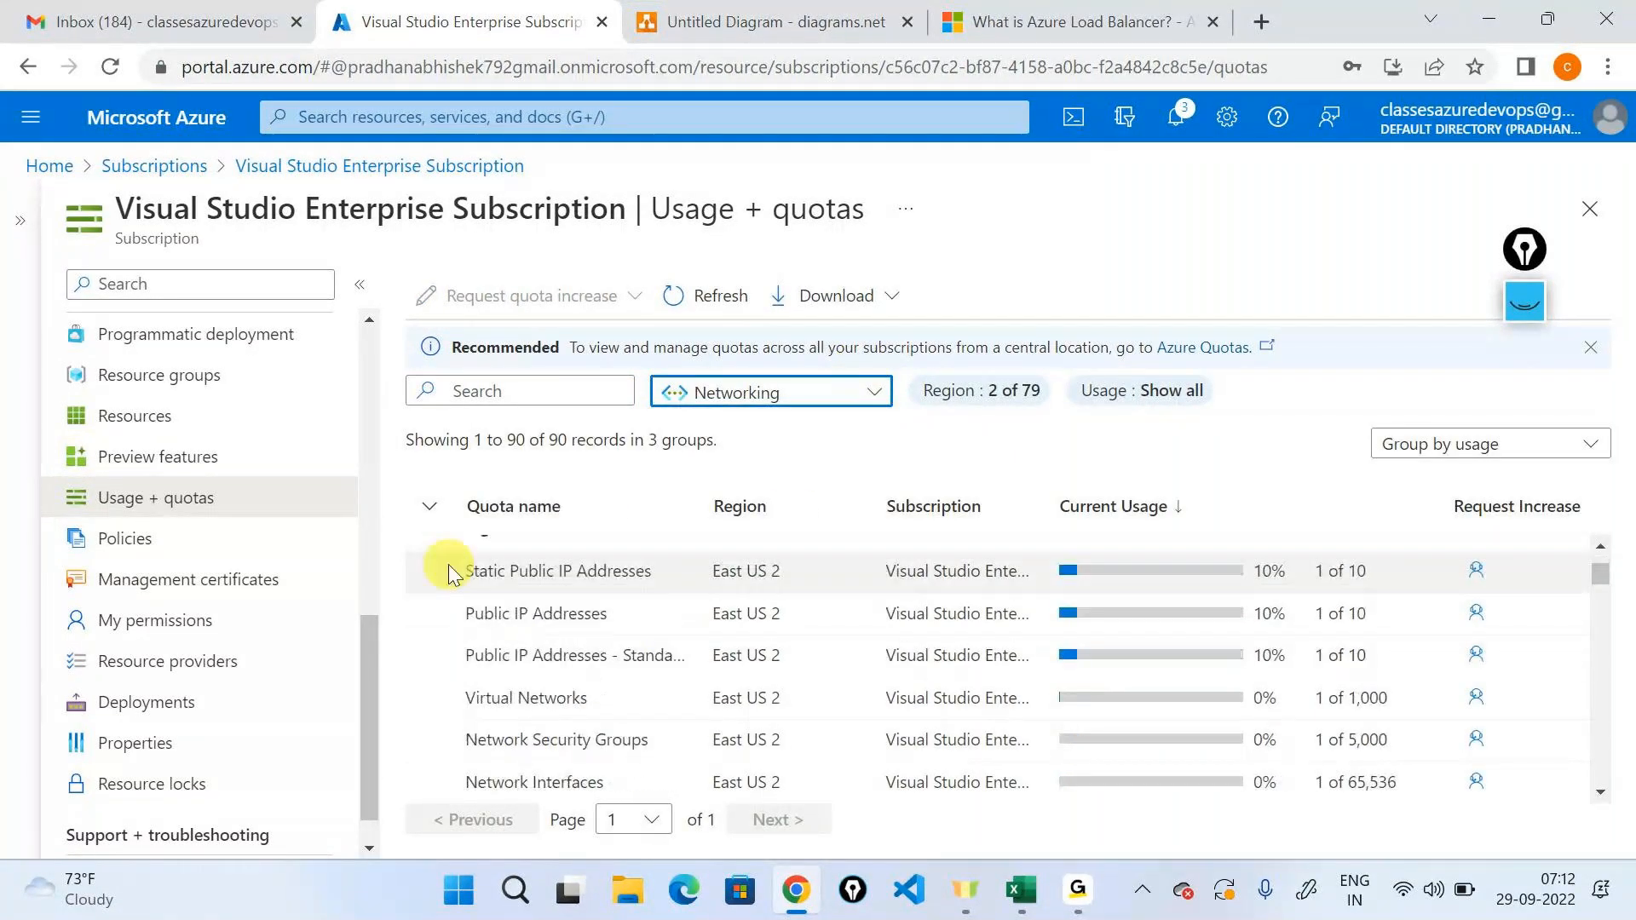
left_click_drag(450, 568, 657, 569)
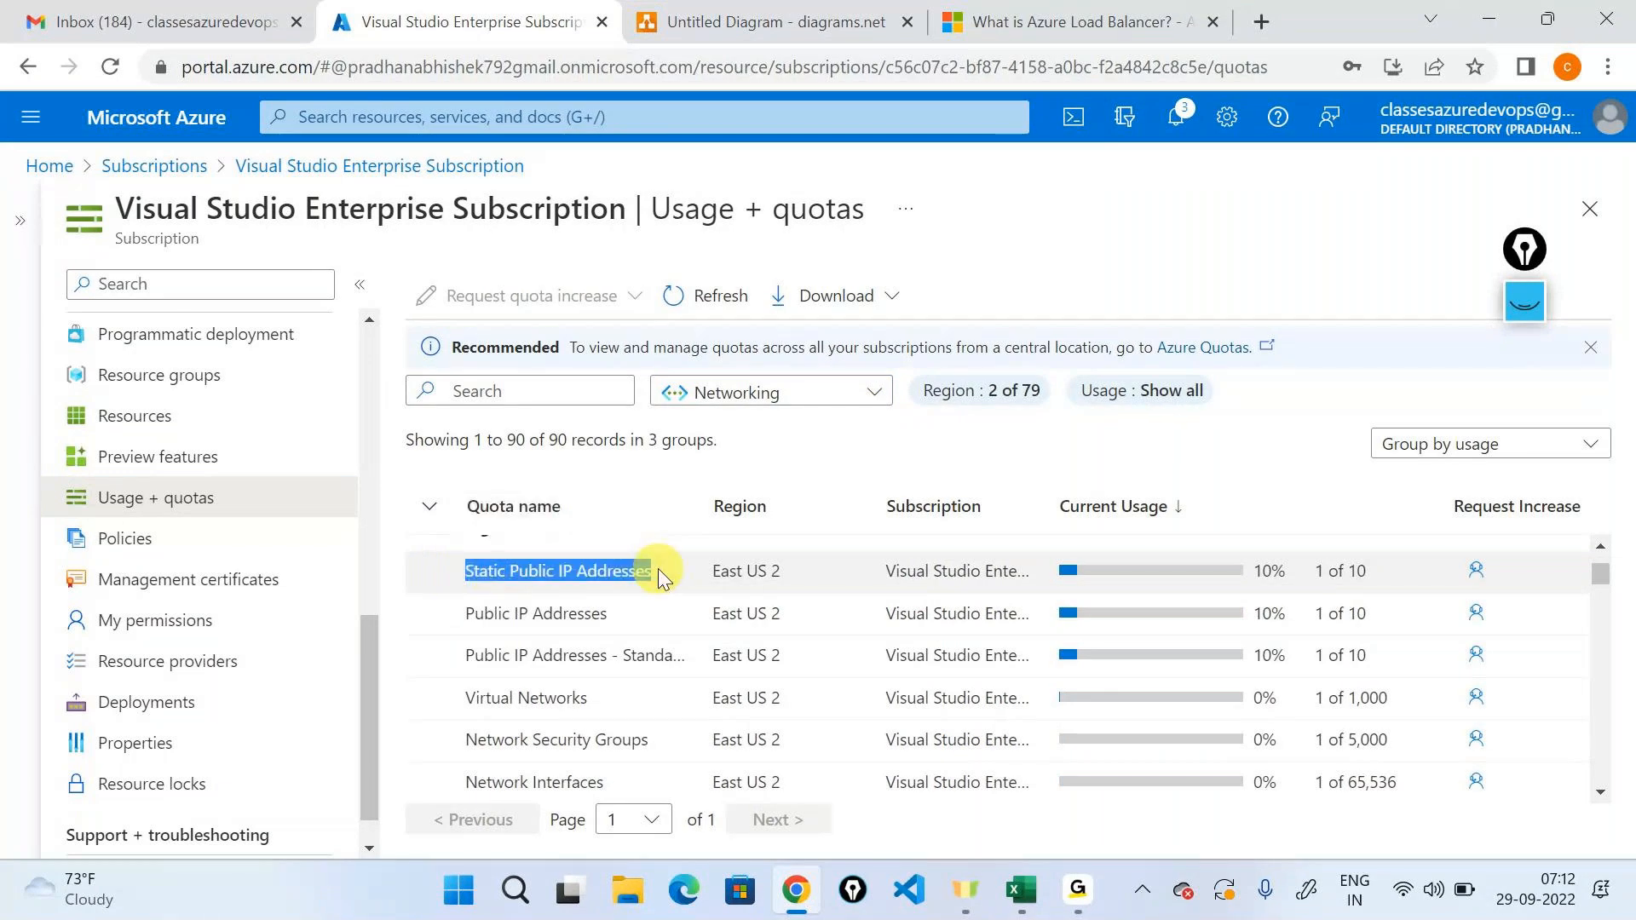
scroll(658, 569, "up", 2)
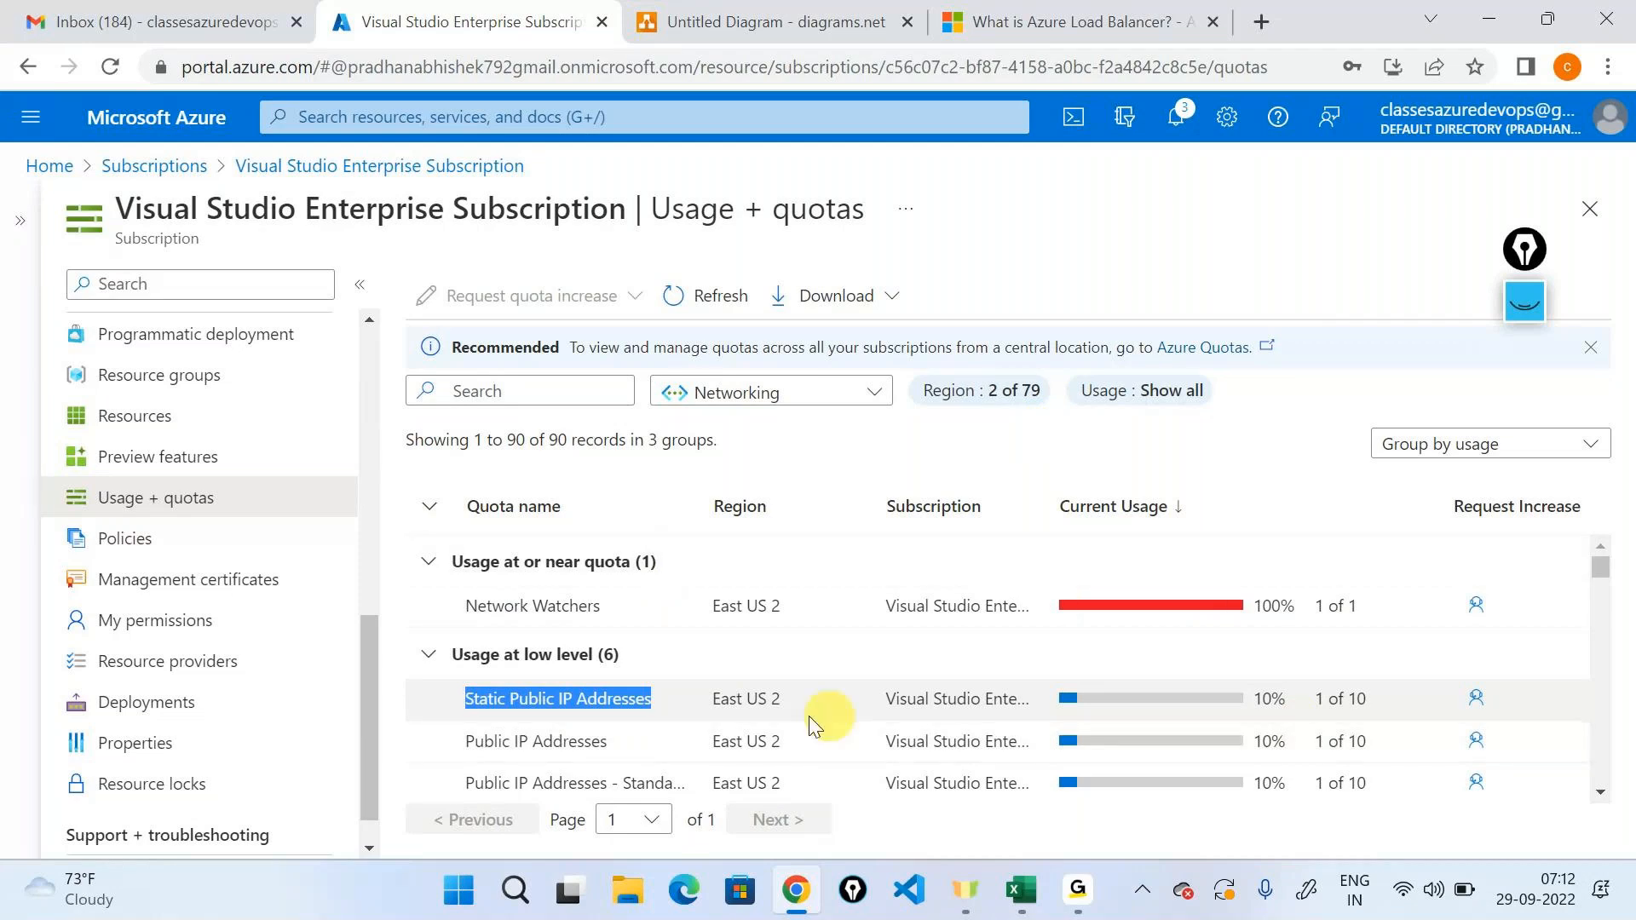
triple_click(1318, 694)
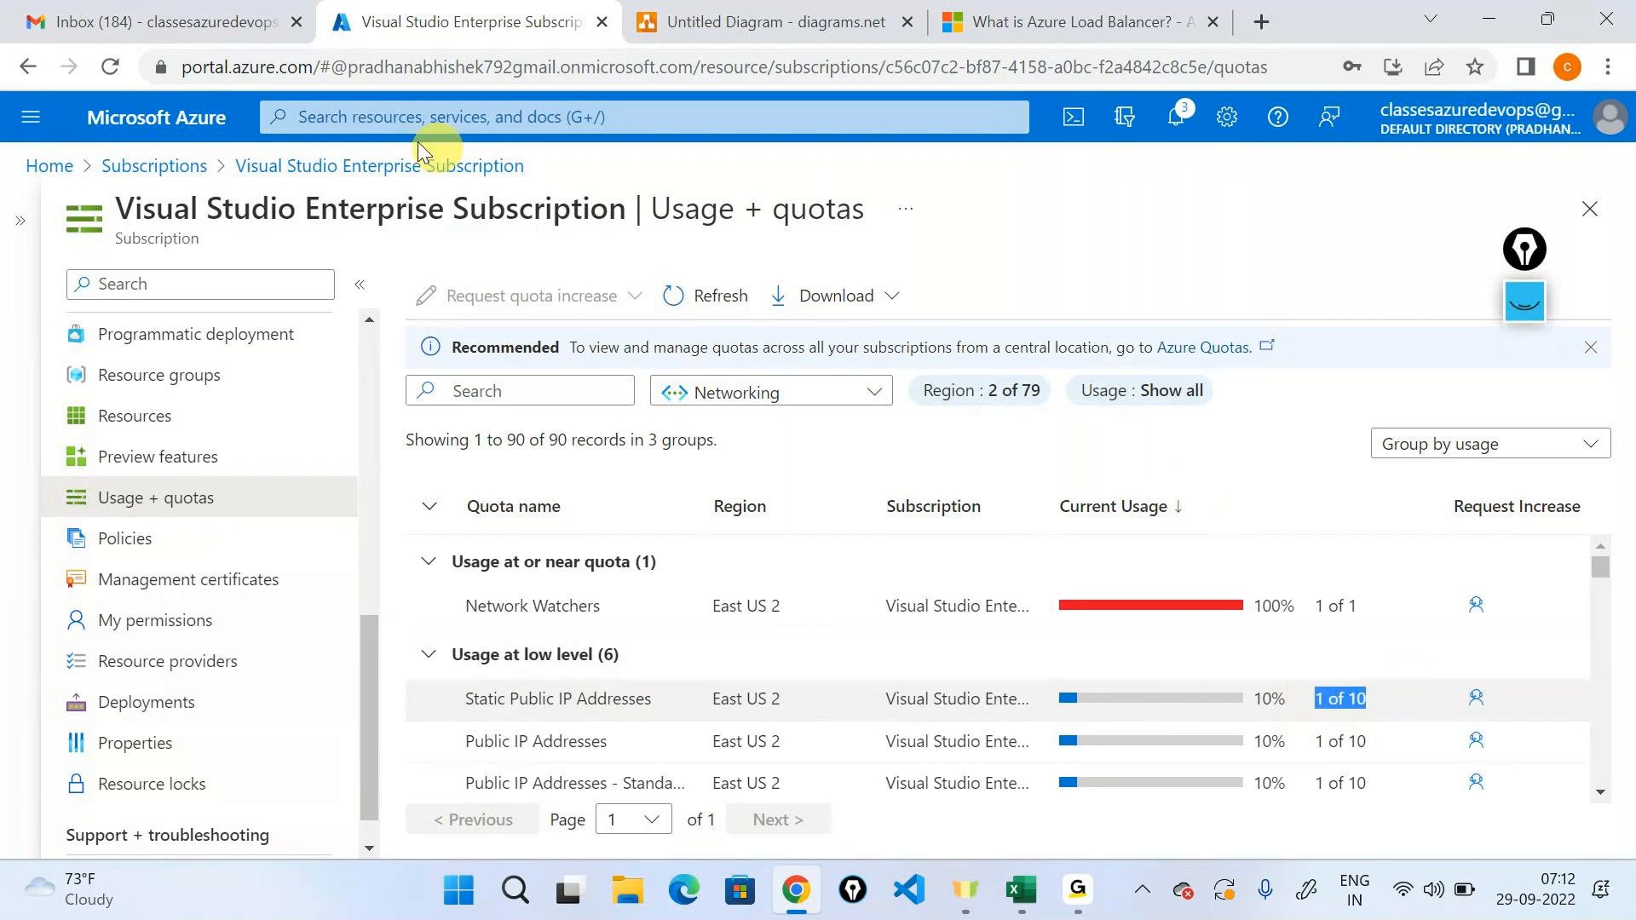
Go to the virtual machines list from the portal home and open the overview of vmeu2.
left_click(50, 165)
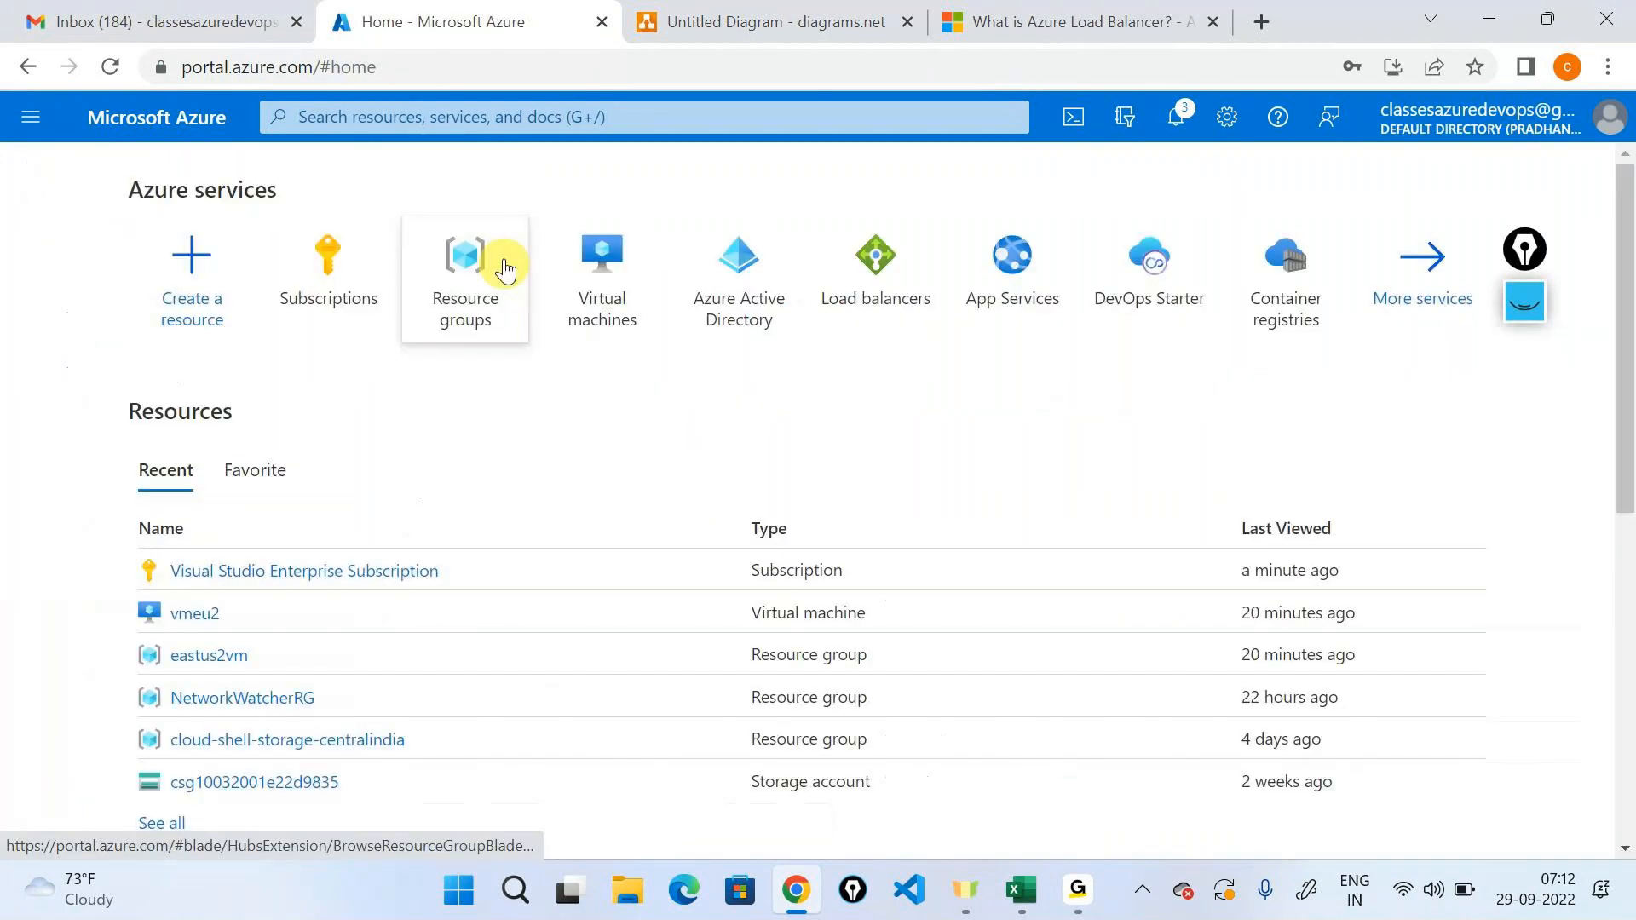
left_click(602, 256)
left_click(86, 495)
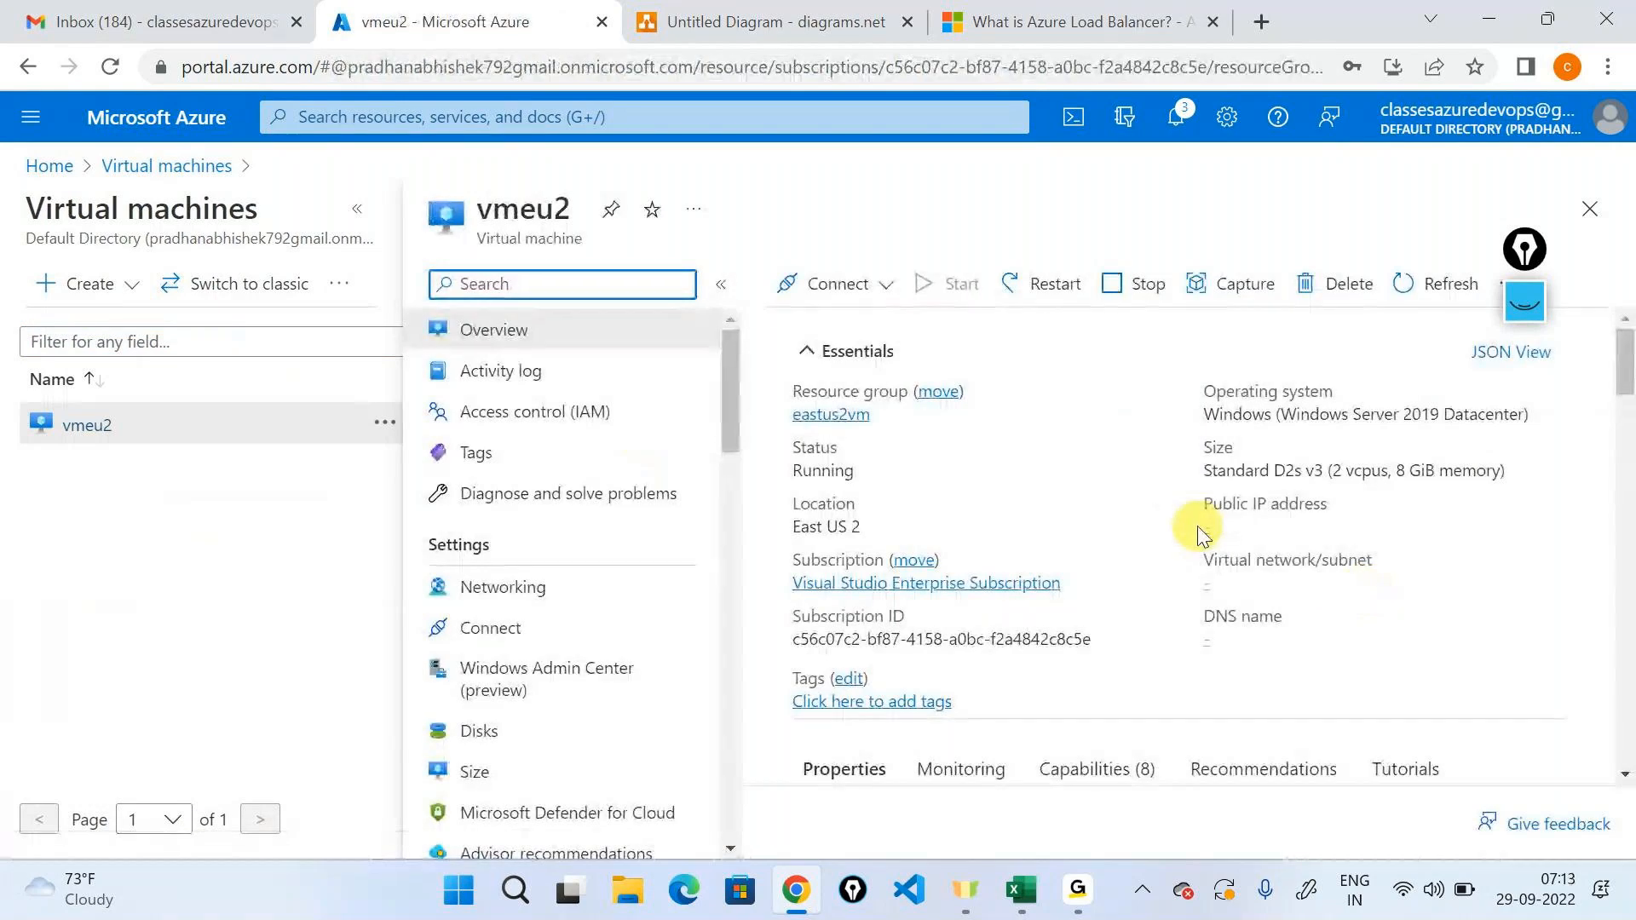
Reopen Usage + quotas for the Visual Studio Enterprise Subscription to view its Compute quotas, and return to the portal home.
left_click(49, 165)
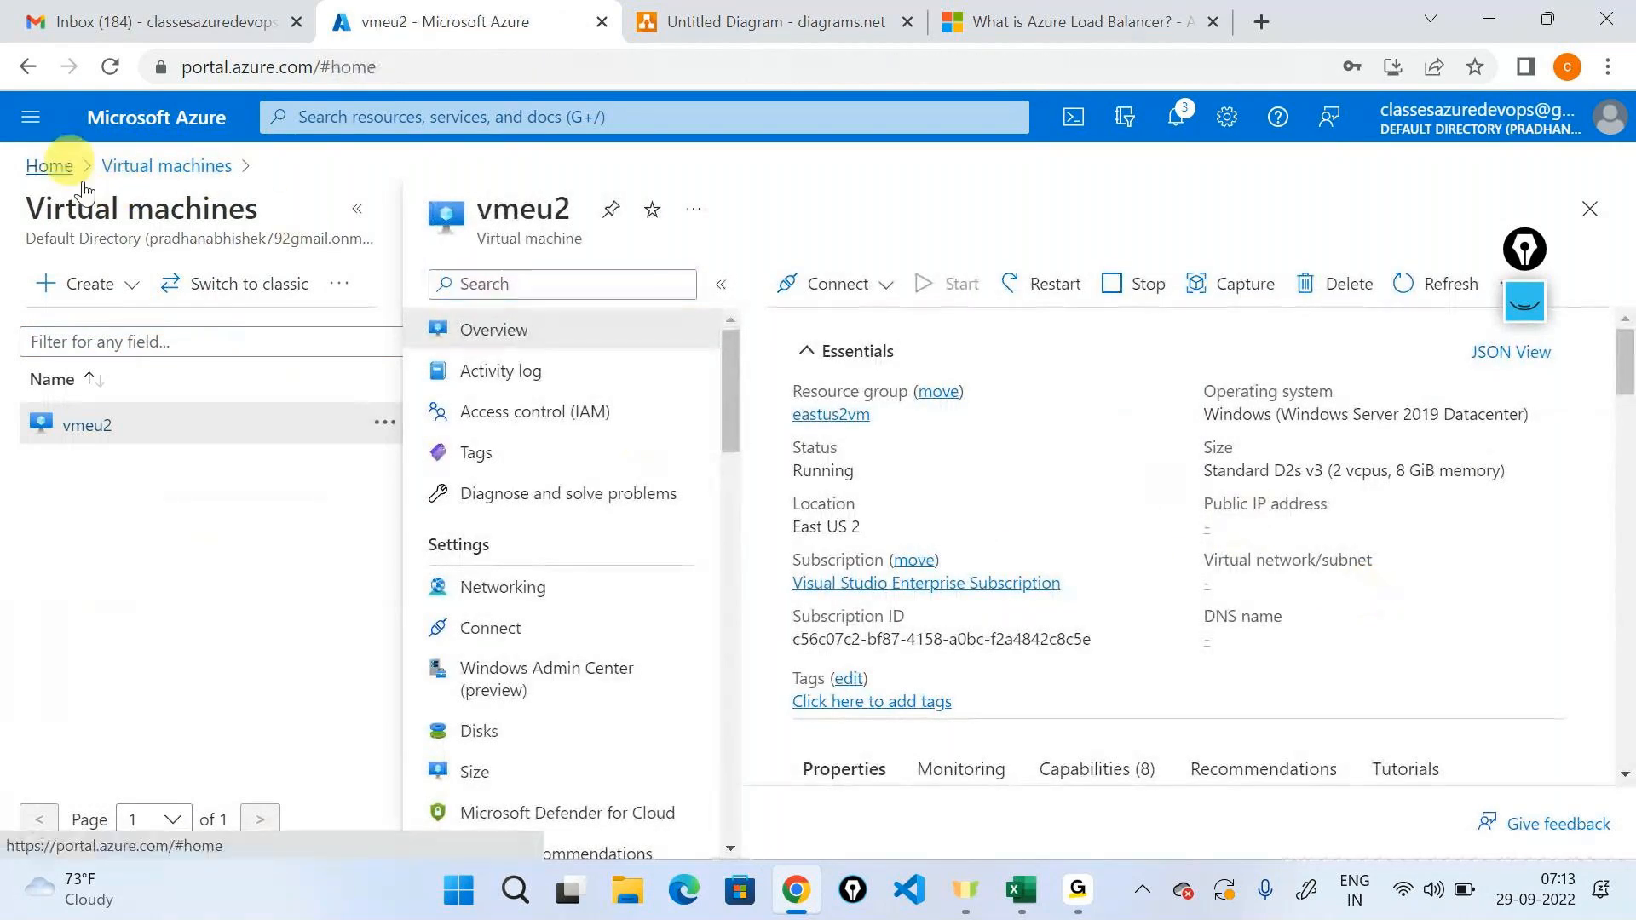
left_click(464, 256)
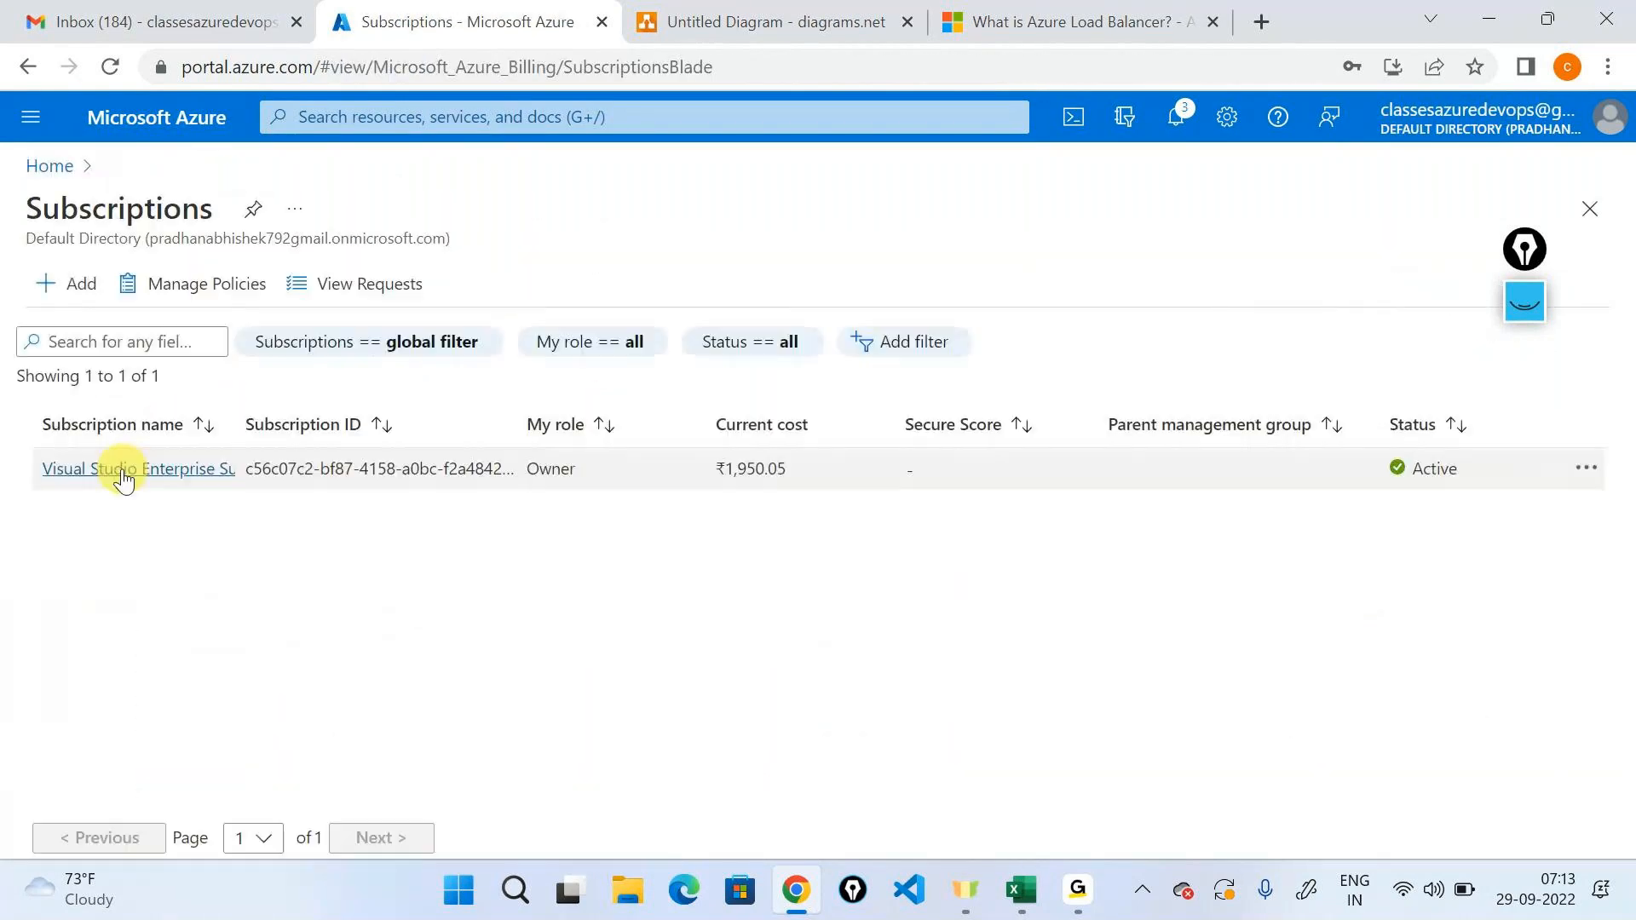
left_click(120, 470)
scroll(489, 526, "down", 8)
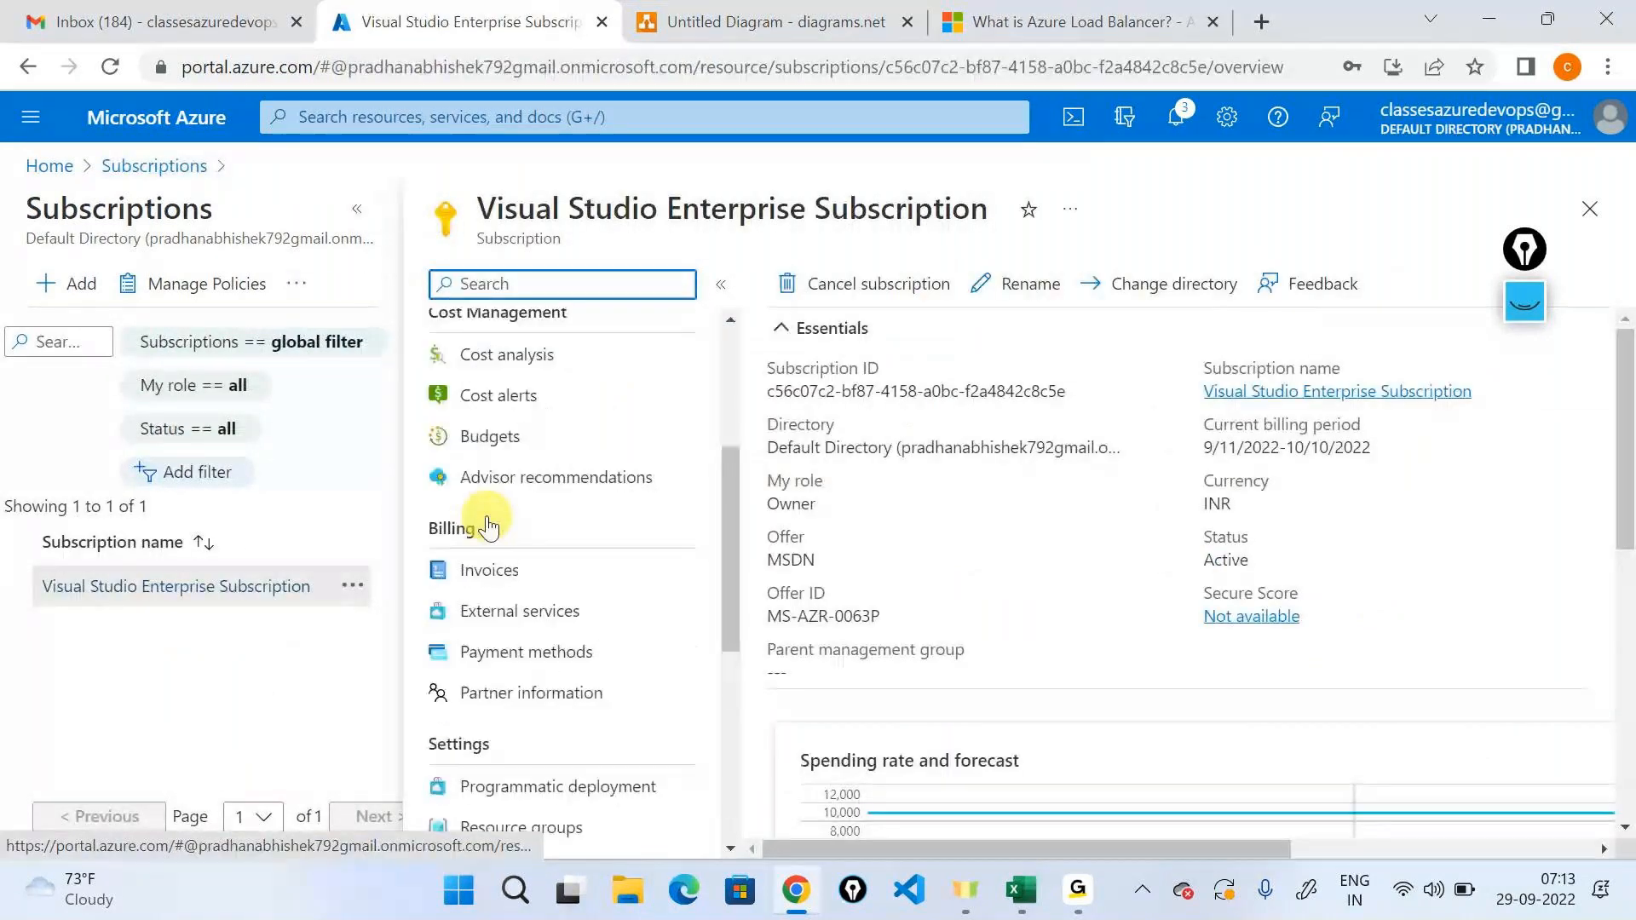
left_click(503, 500)
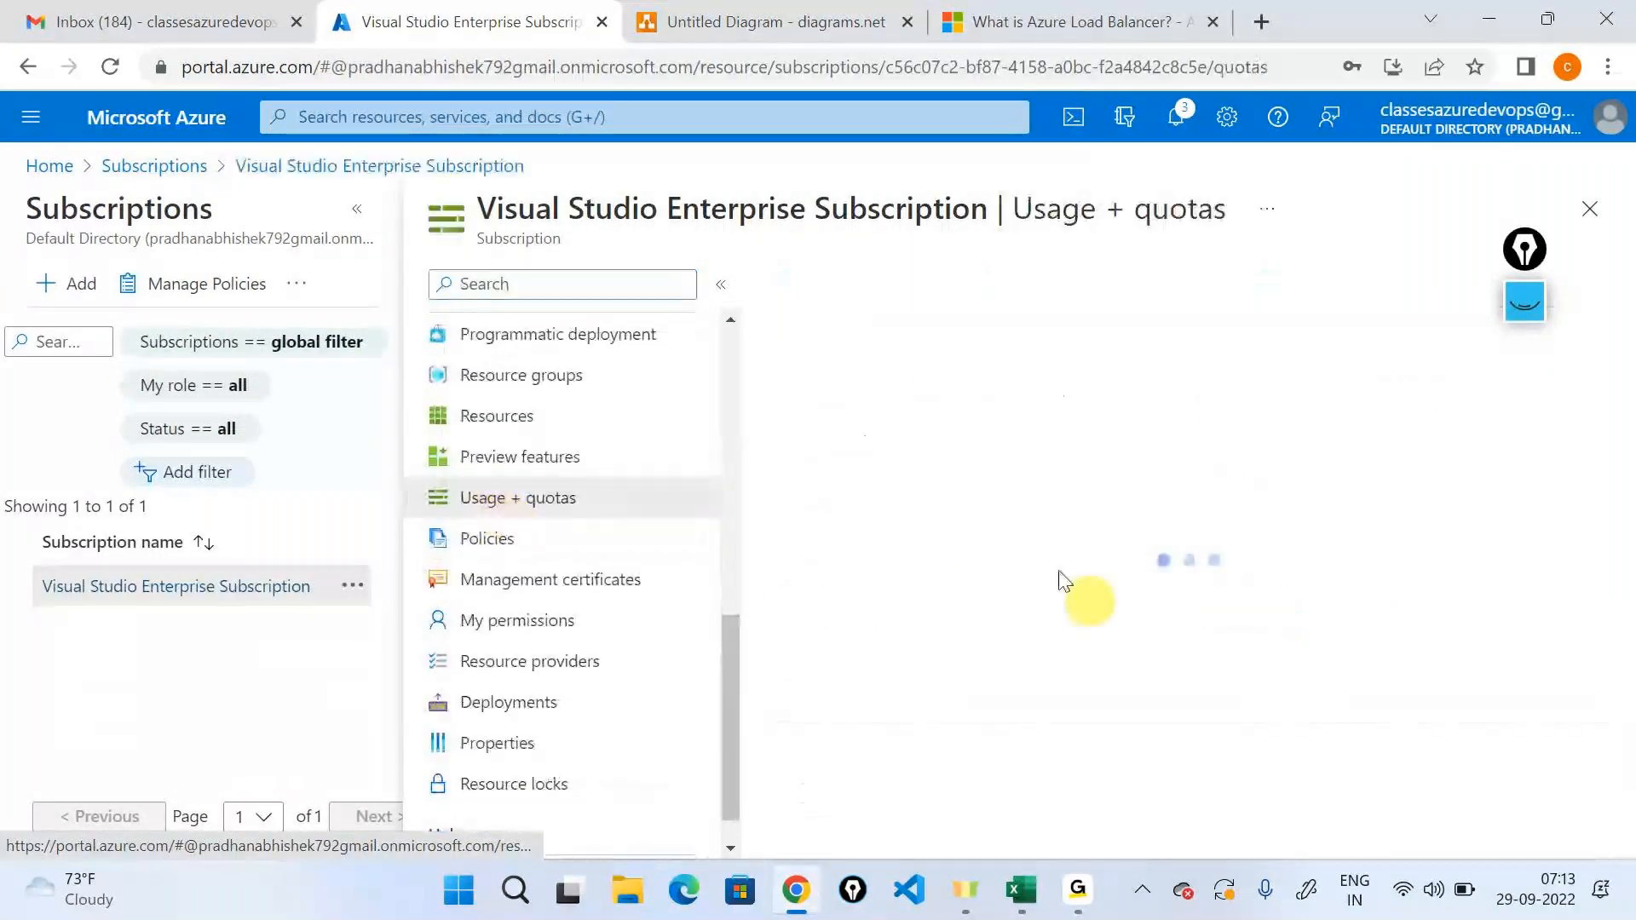
left_click(357, 209)
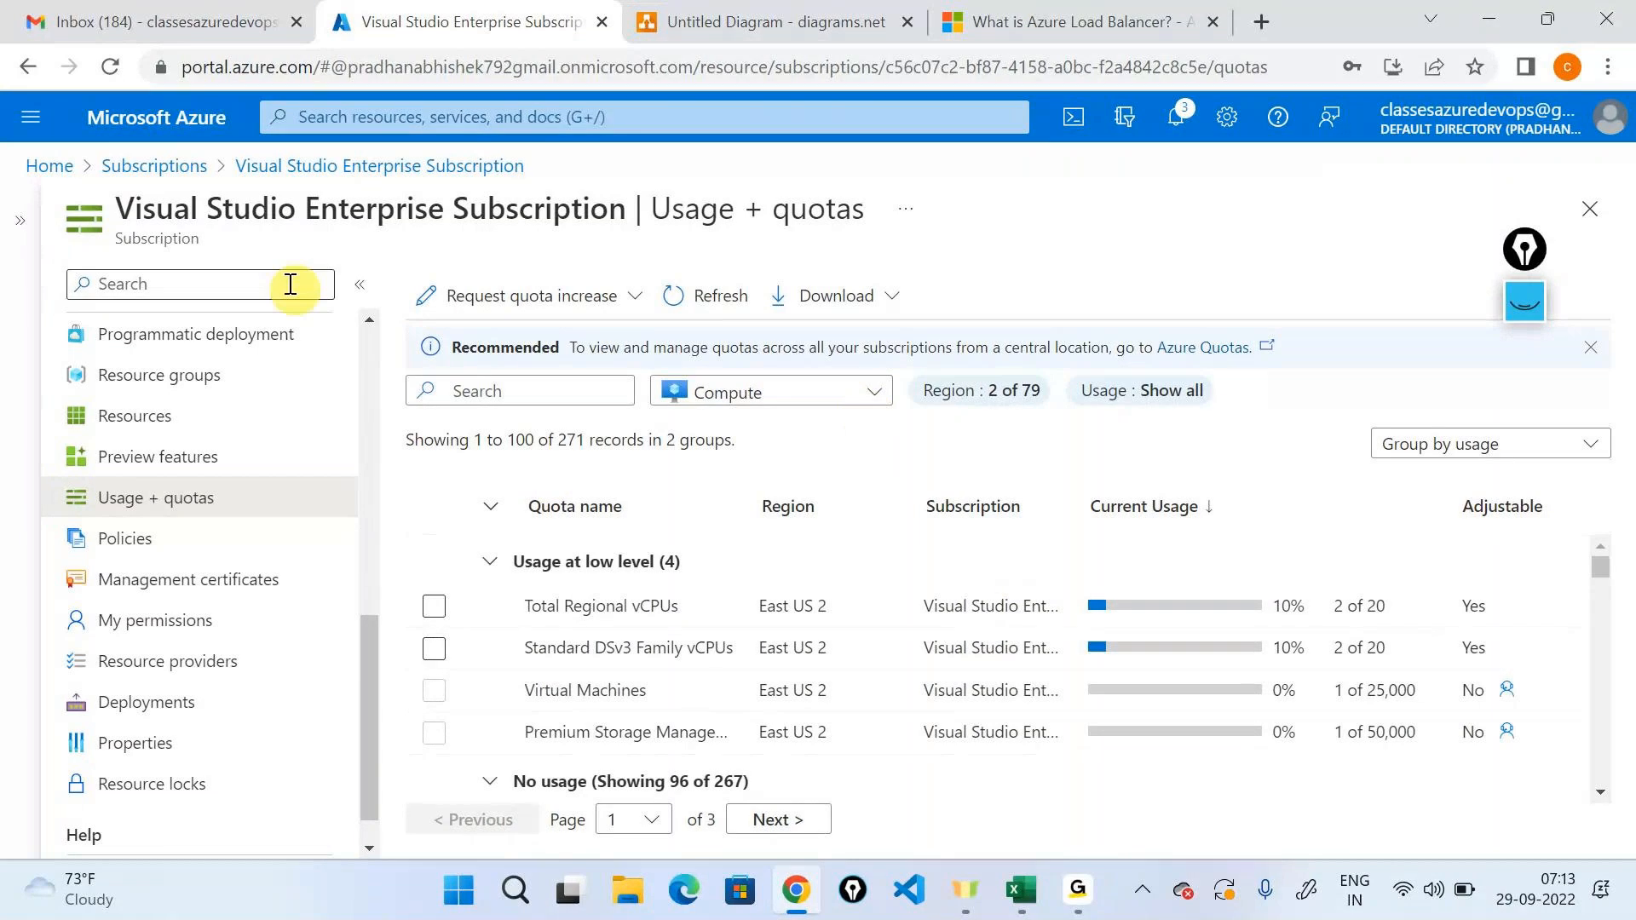
left_click(38, 165)
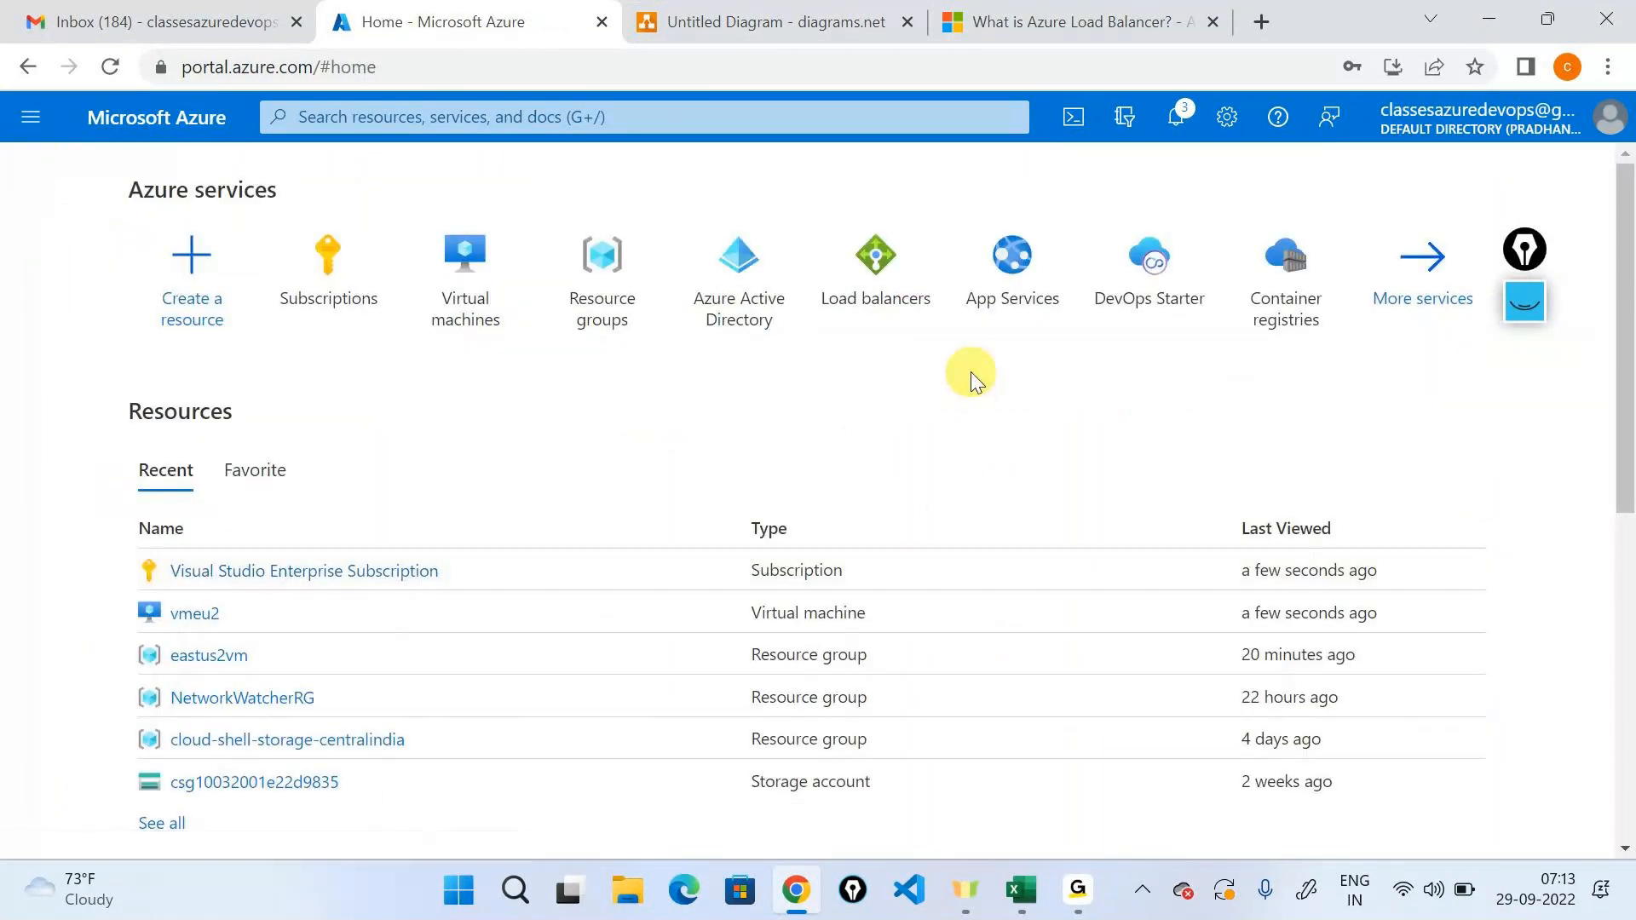
mouse_move(1078, 890)
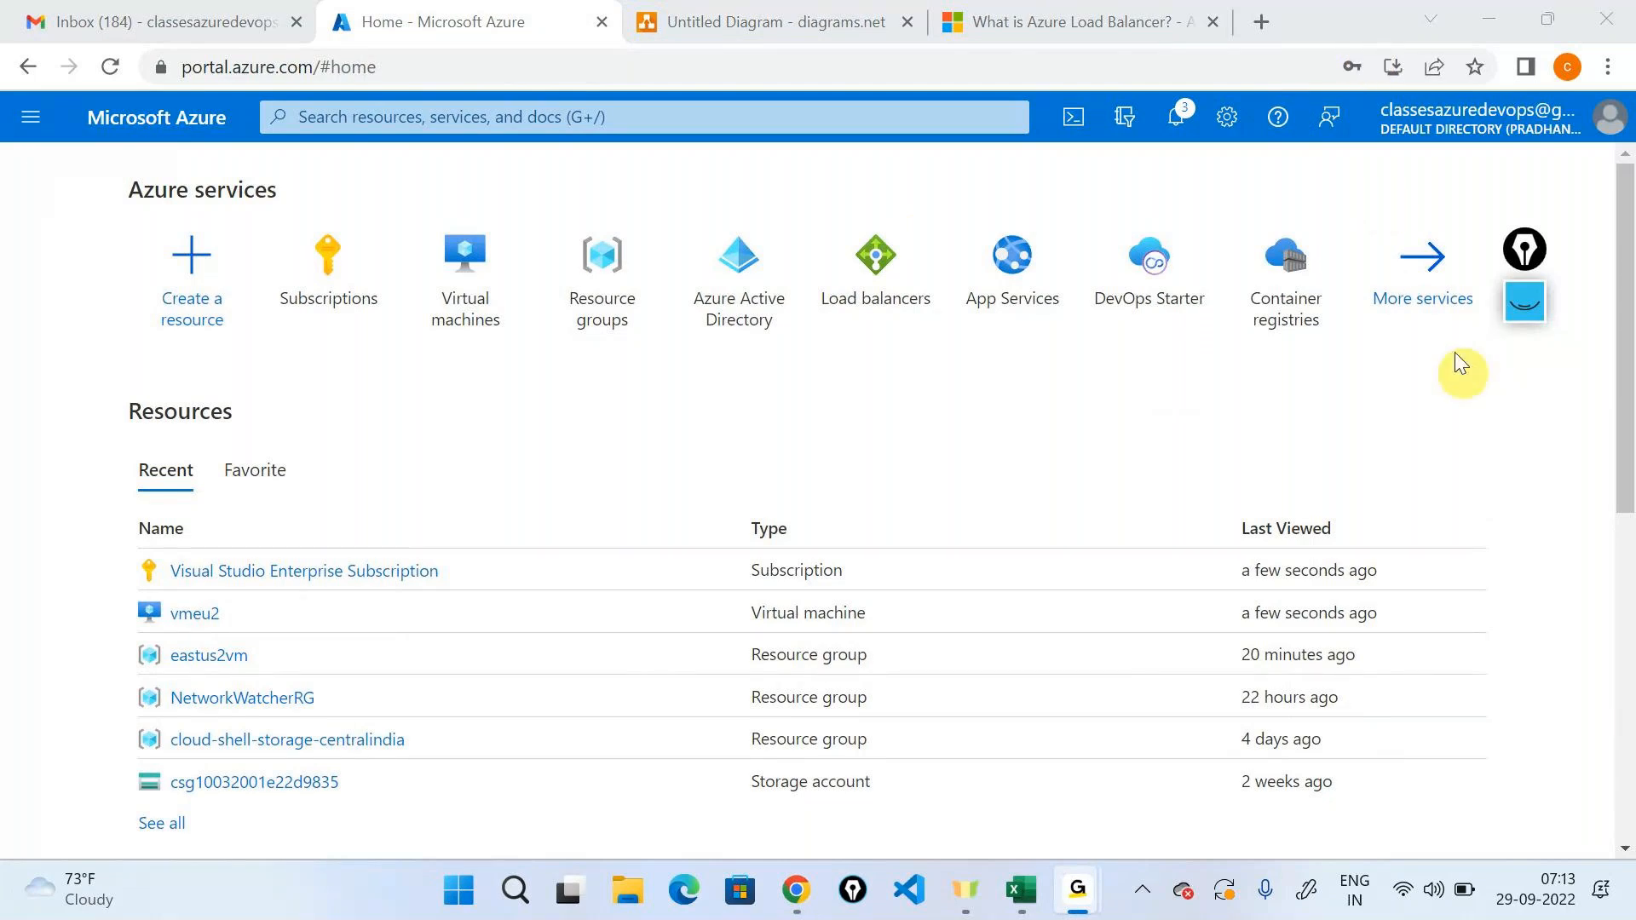
left_click_drag(1526, 244, 1574, 349)
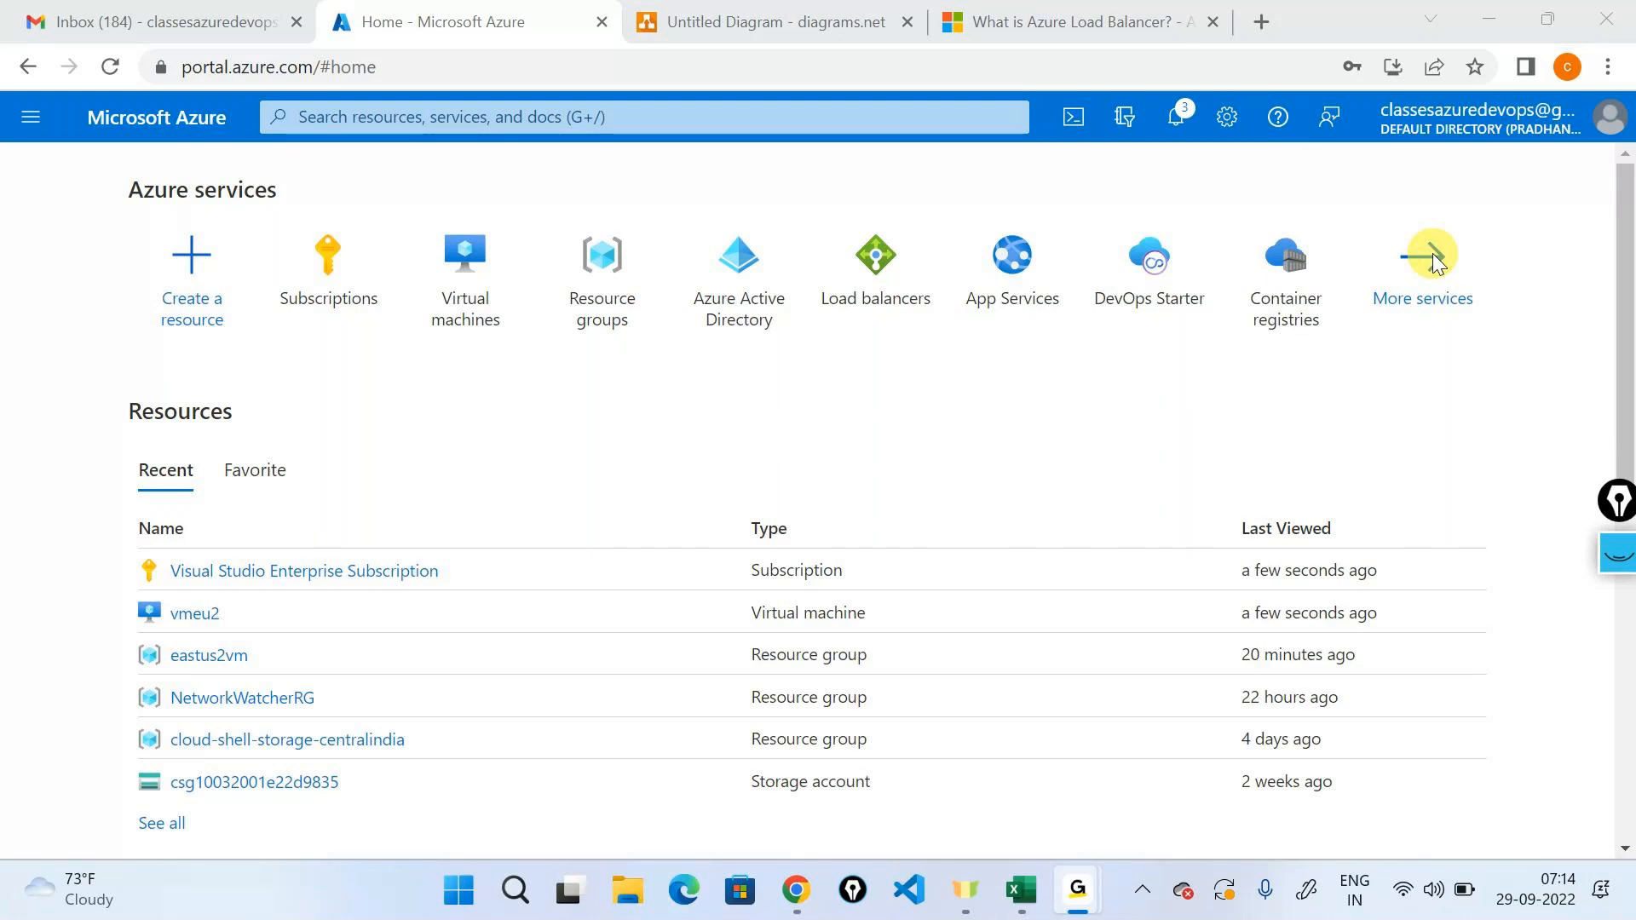
left_click(1372, 24)
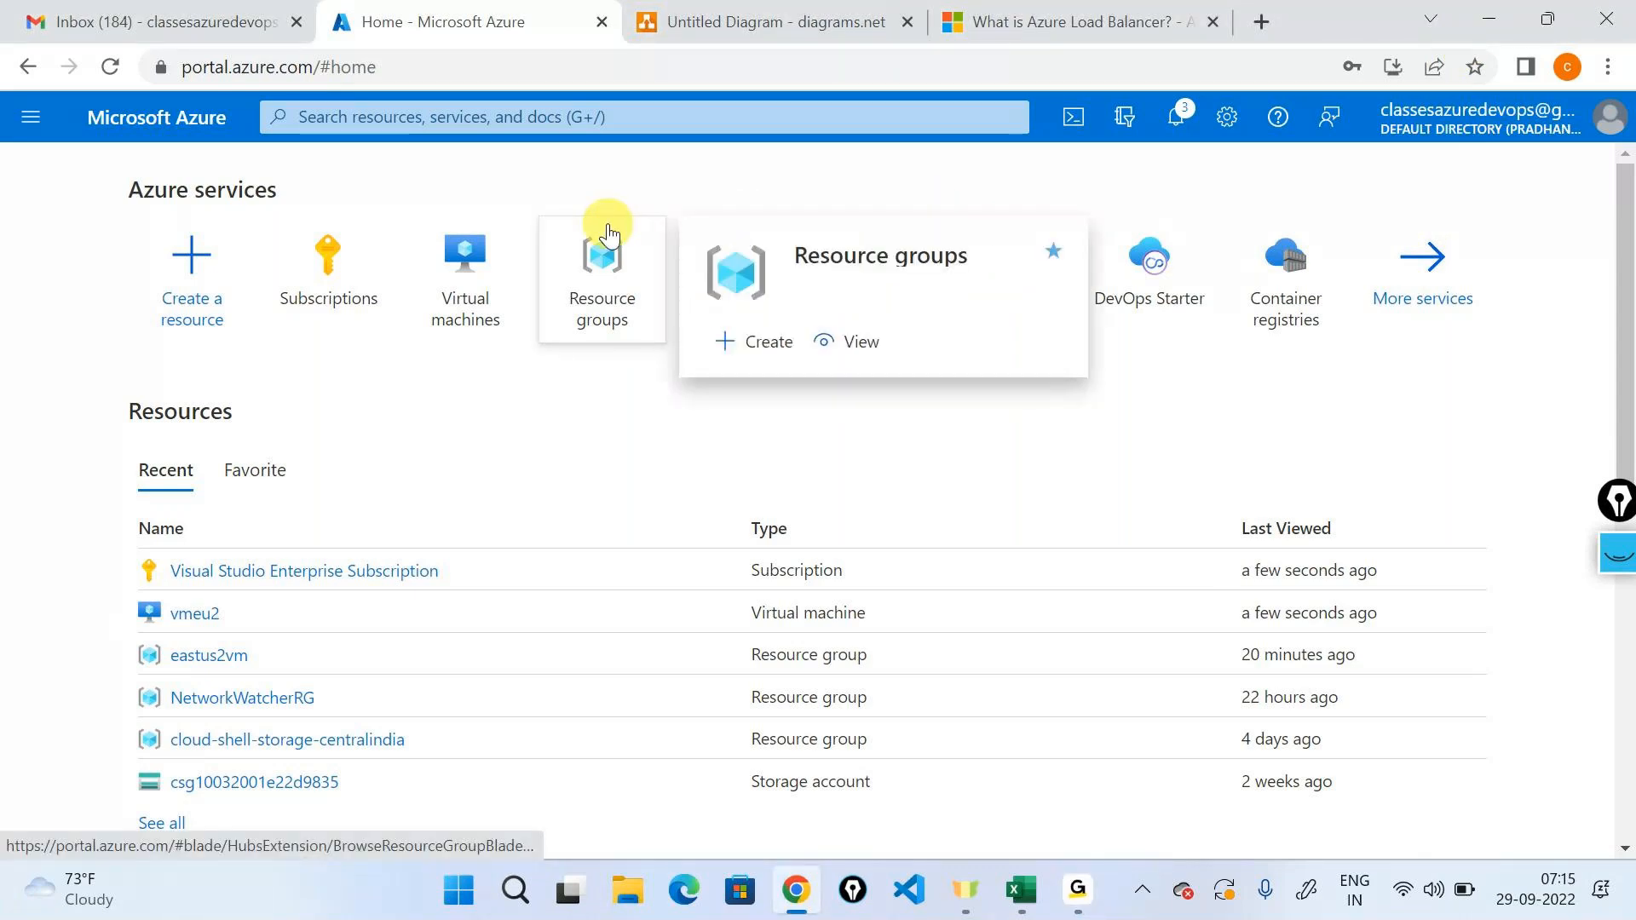
left_click(1427, 314)
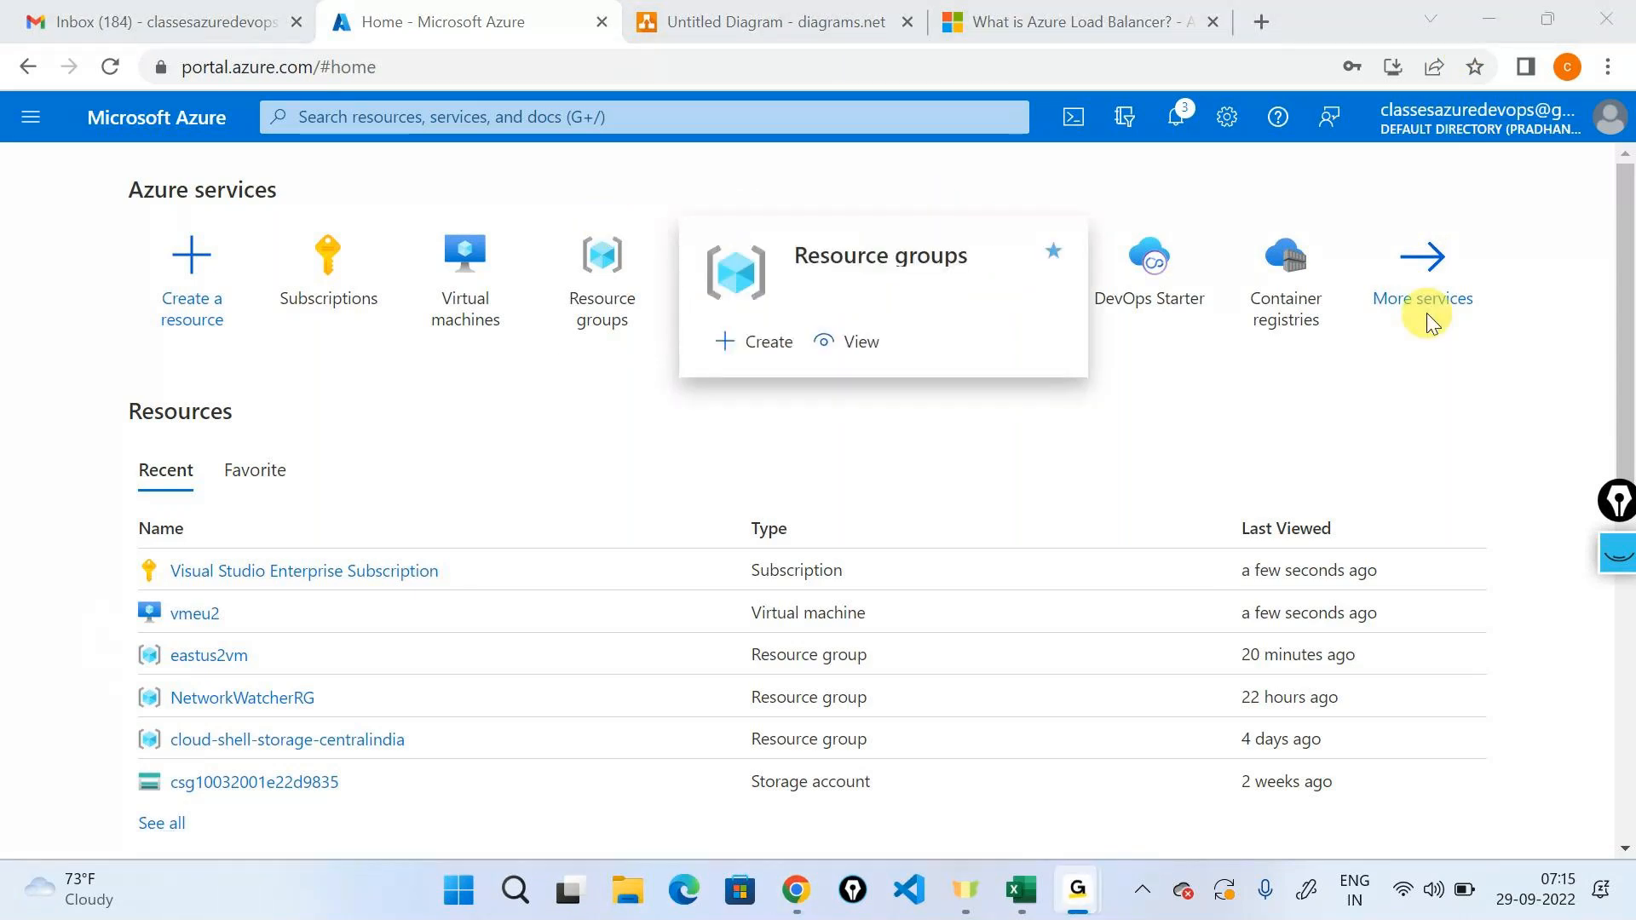
left_click(1458, 214)
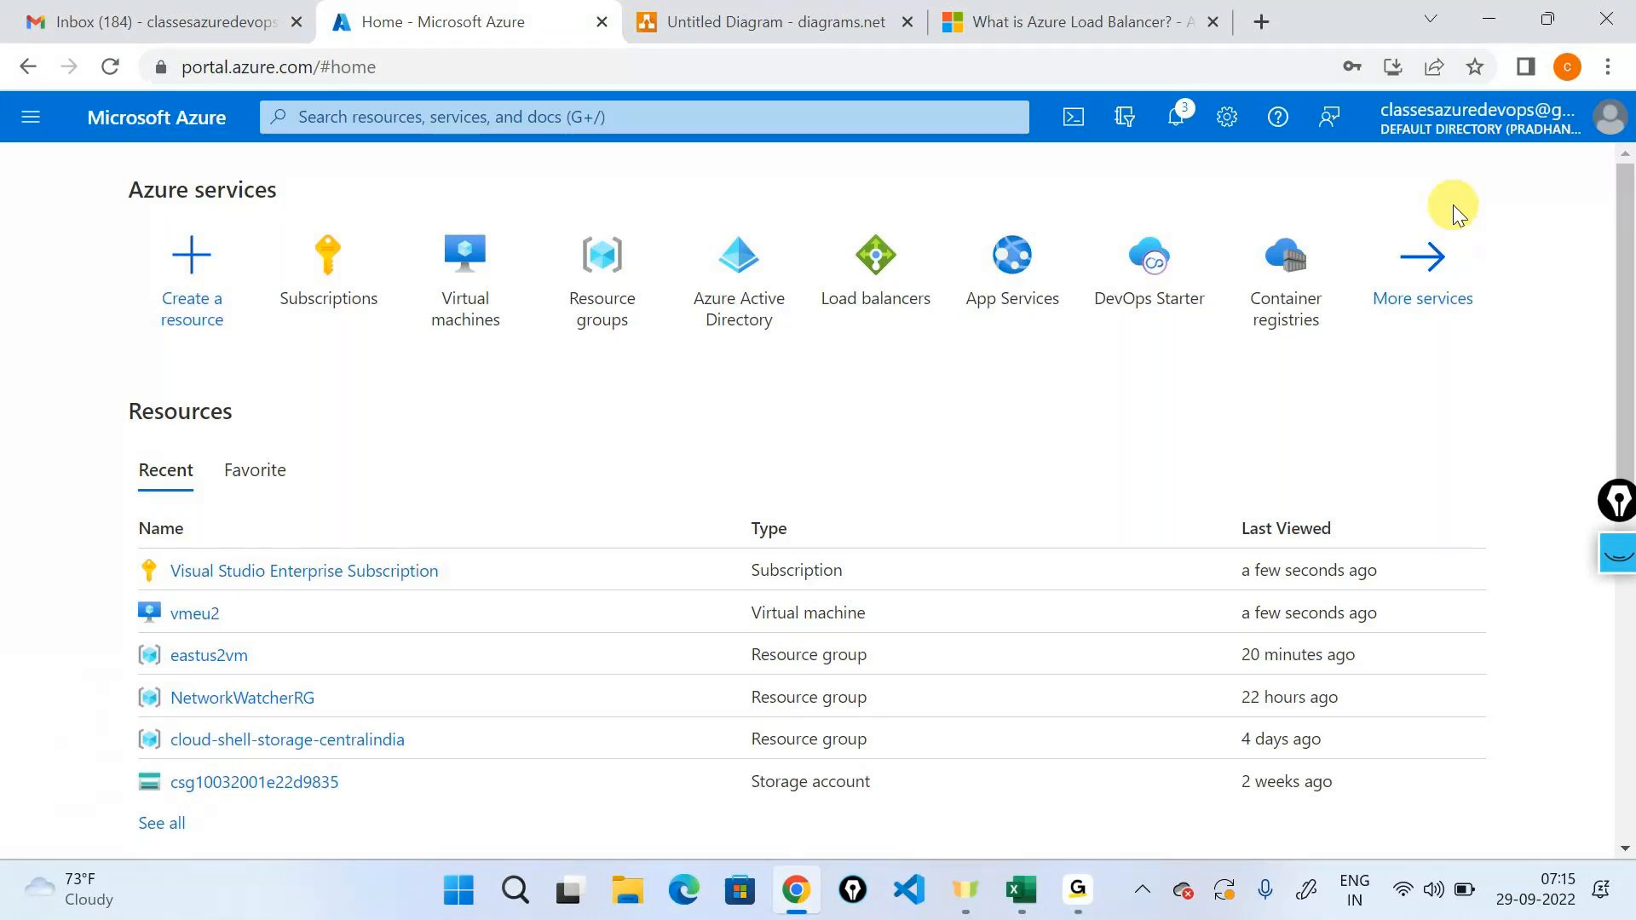
Switch to the untitled diagrams.net drawing, place an Azure virtual network icon near the page's upper-left area, and shrink it.
left_click(810, 21)
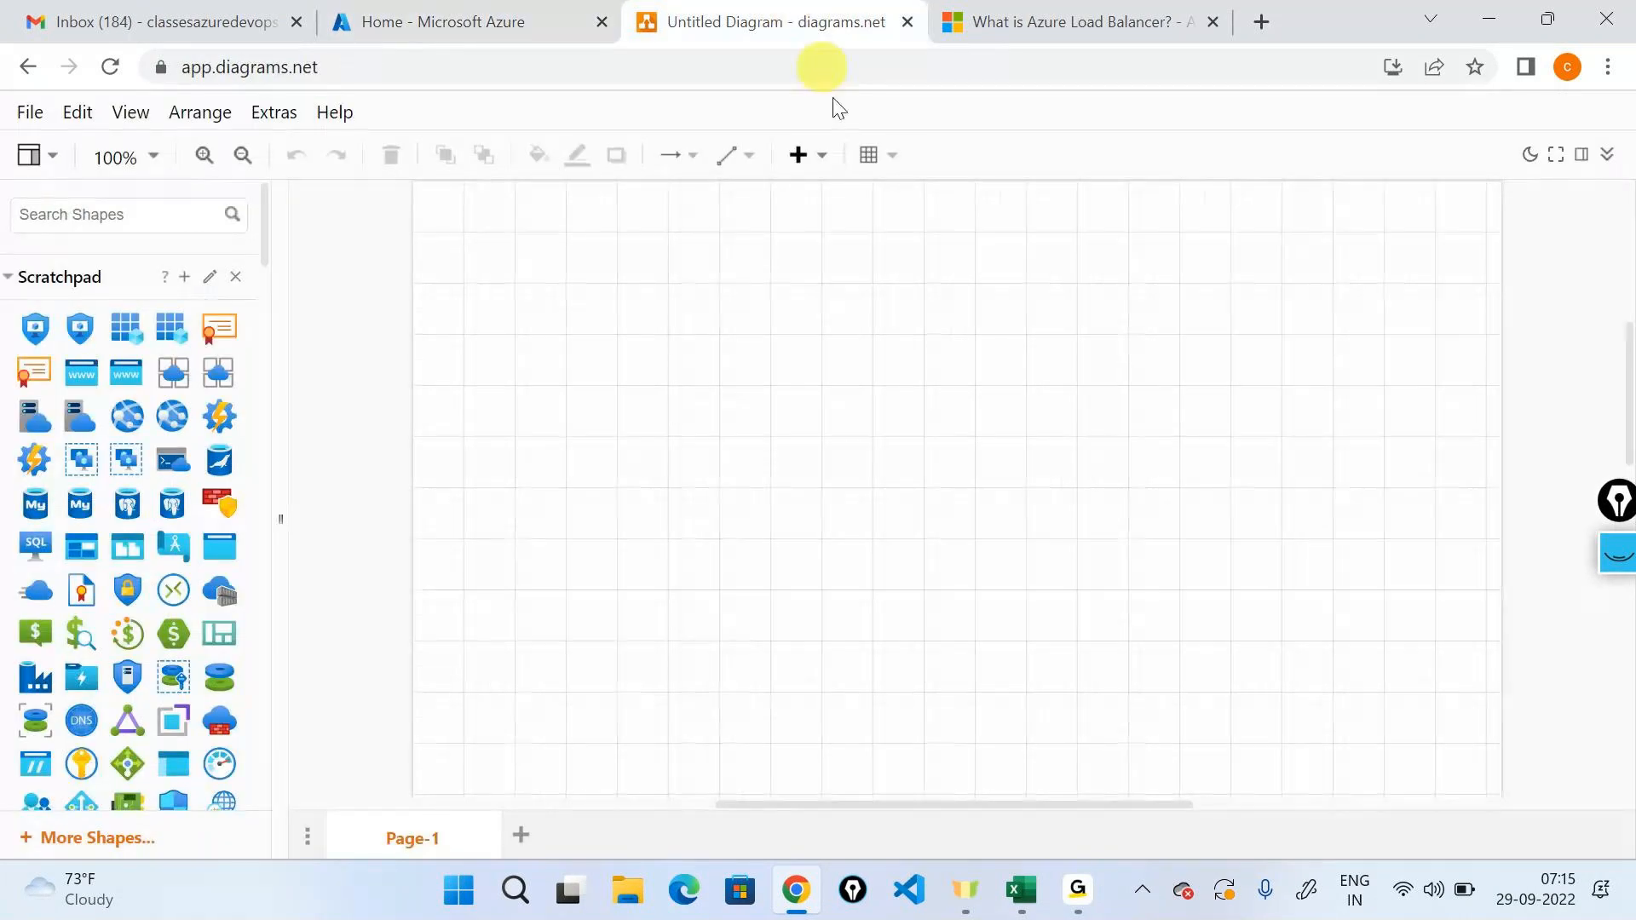
left_click(764, 7)
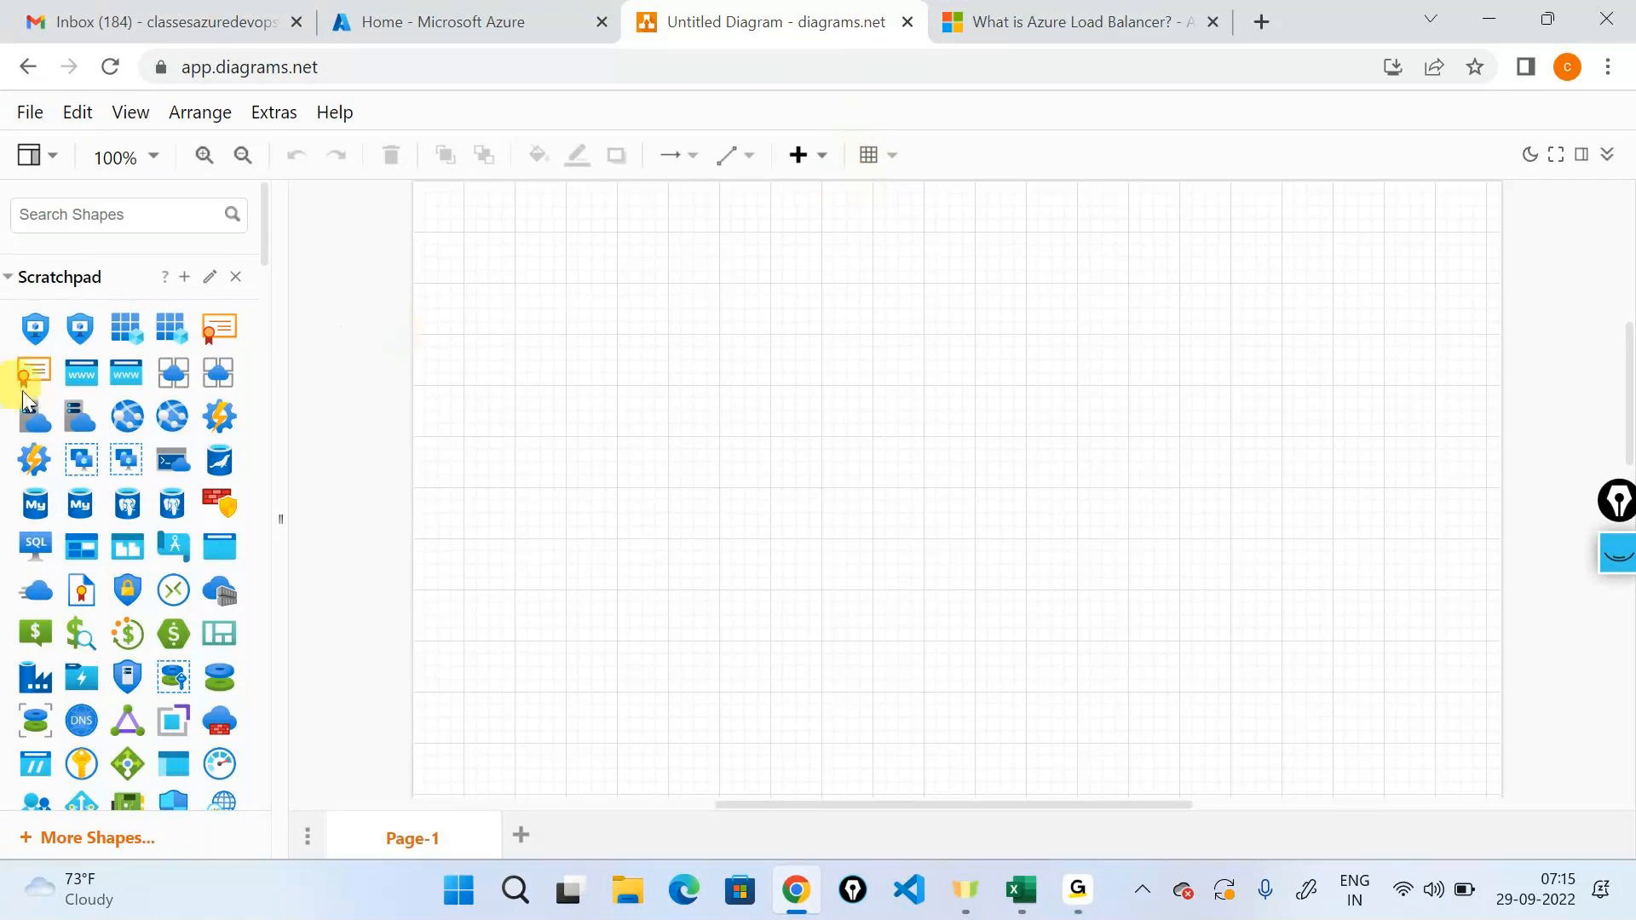
scroll(84, 467, "down", 10)
scroll(83, 468, "down", 3)
left_click_drag(39, 385, 534, 309)
left_click(961, 482)
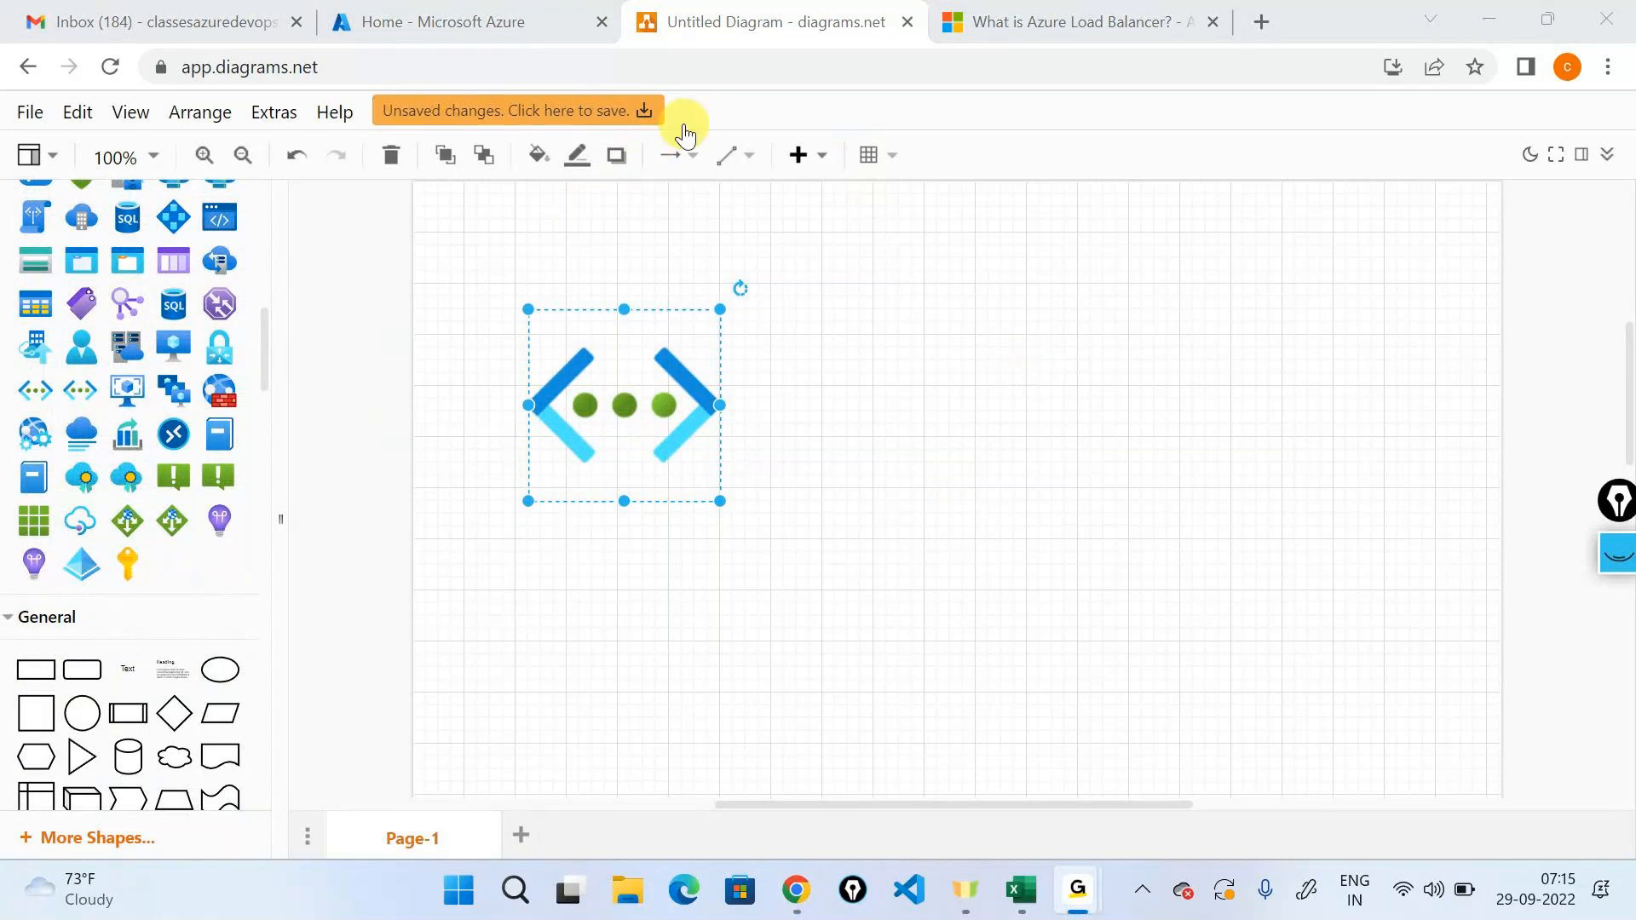
left_click(1212, 377)
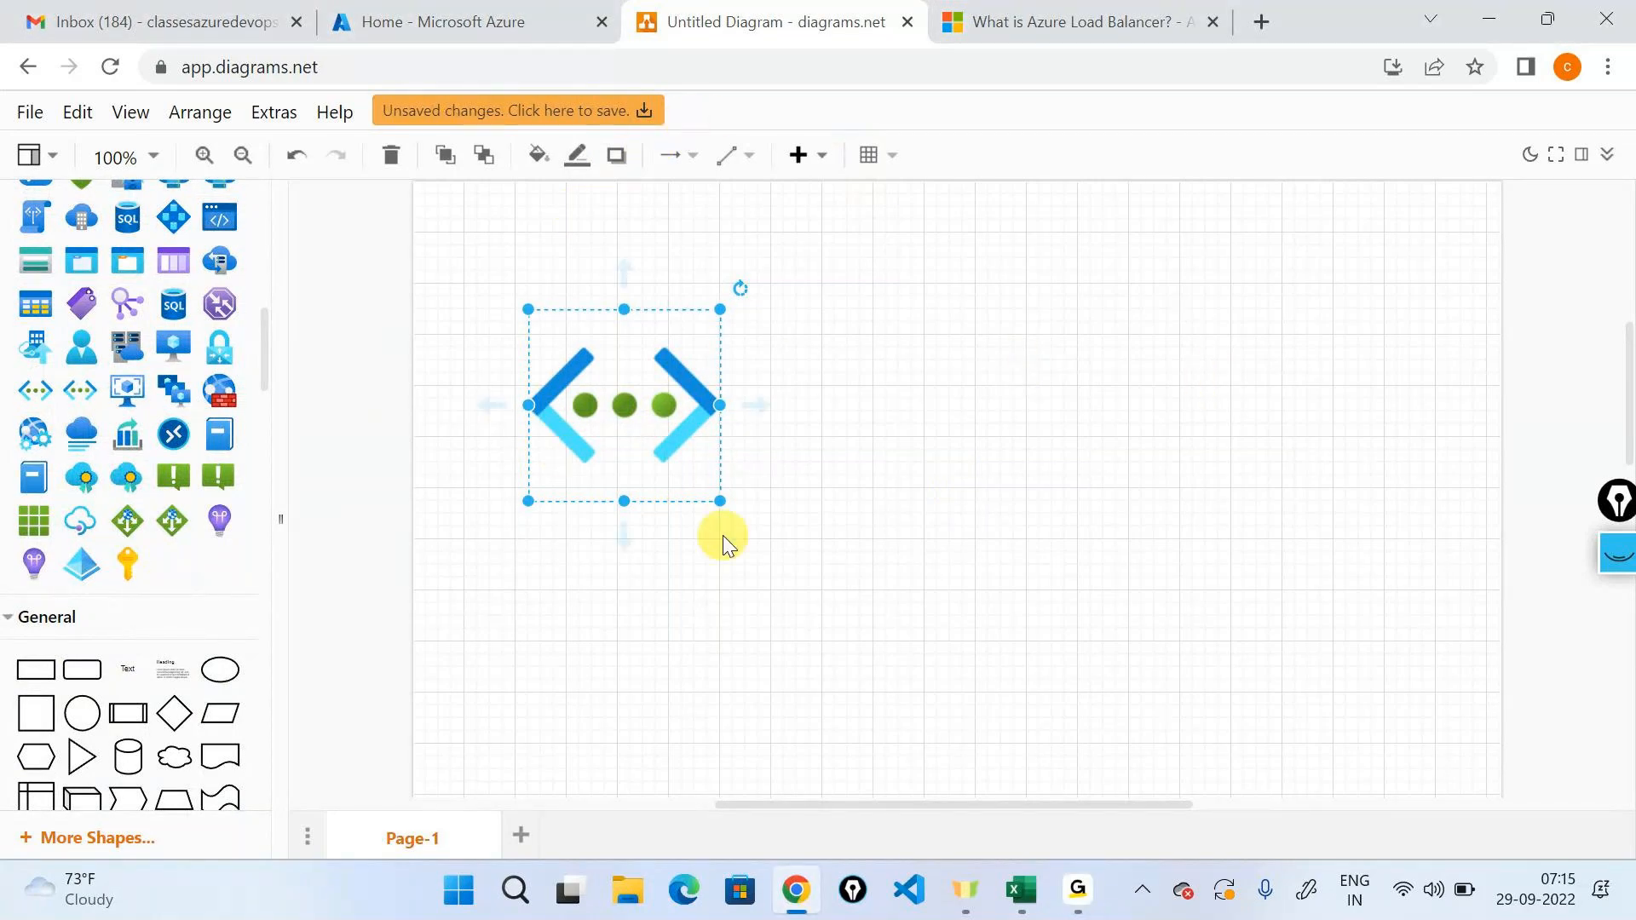
left_click_drag(720, 503, 628, 364)
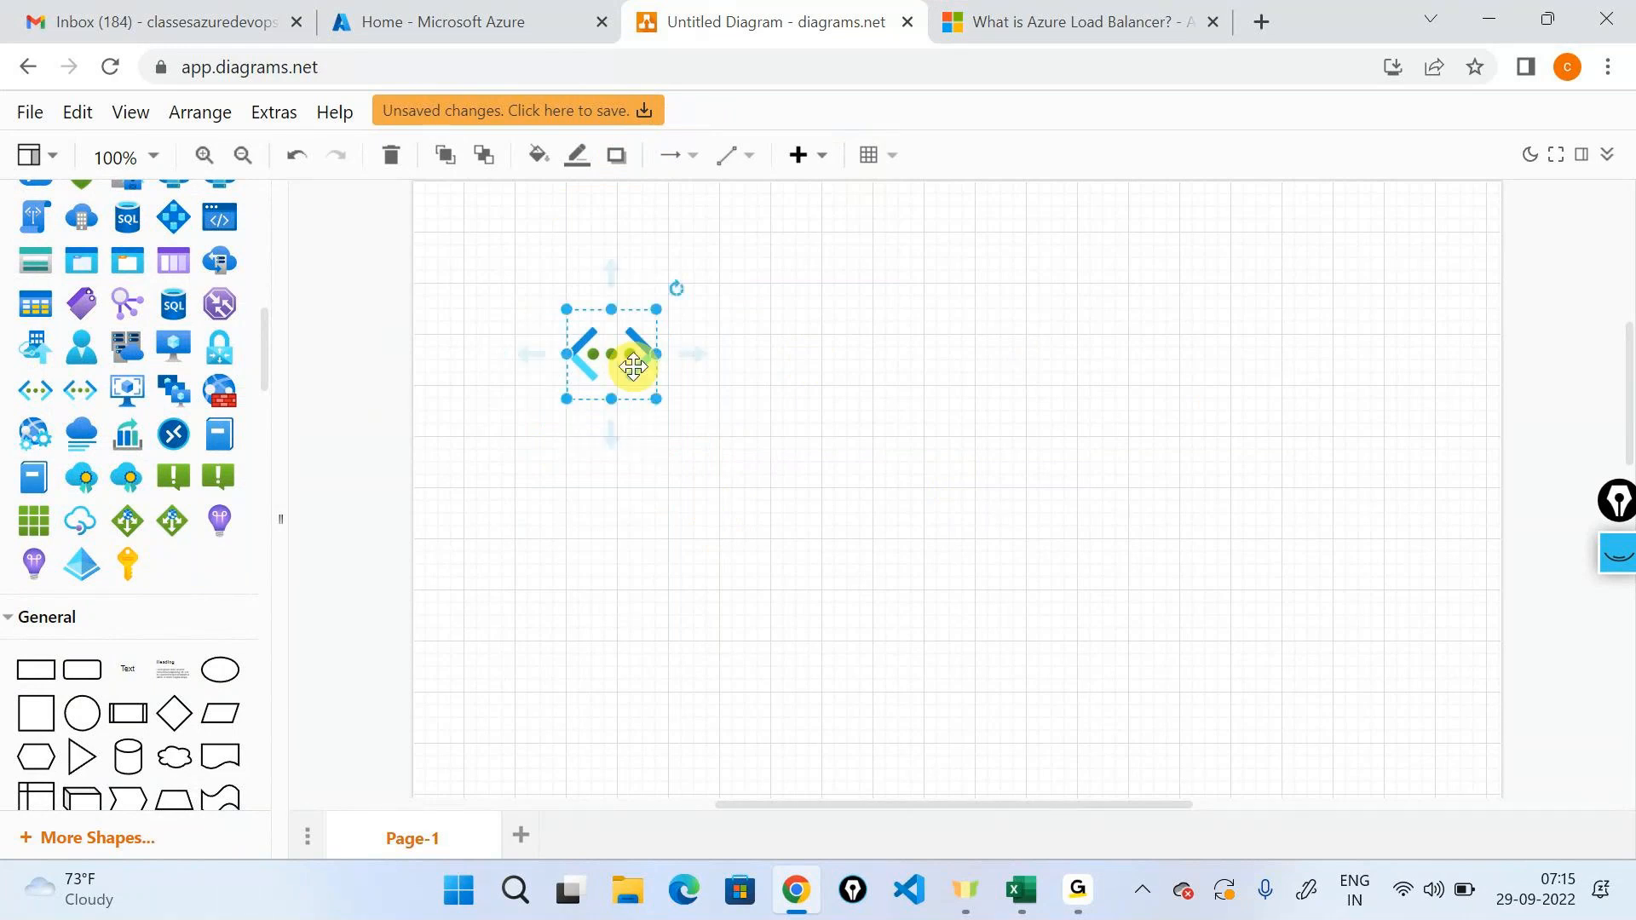
Duplicate the virtual network icon diagonally below the first and connect an arrow from the original to the copy.
left_click_drag(627, 364, 754, 529)
left_click(647, 371)
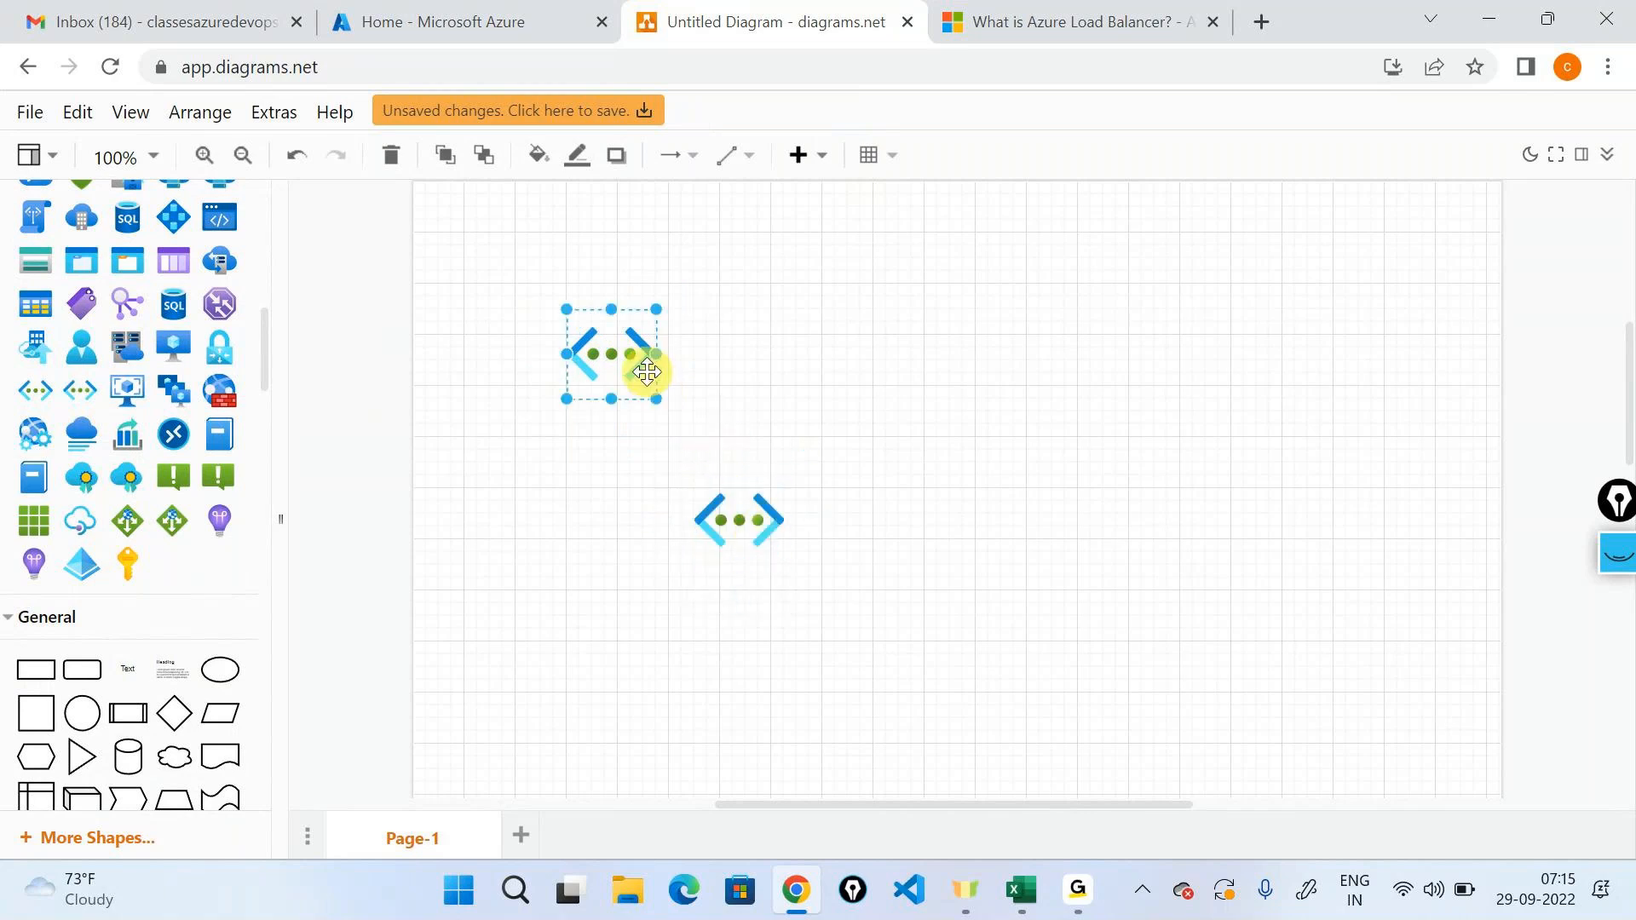
left_click_drag(682, 354, 731, 480)
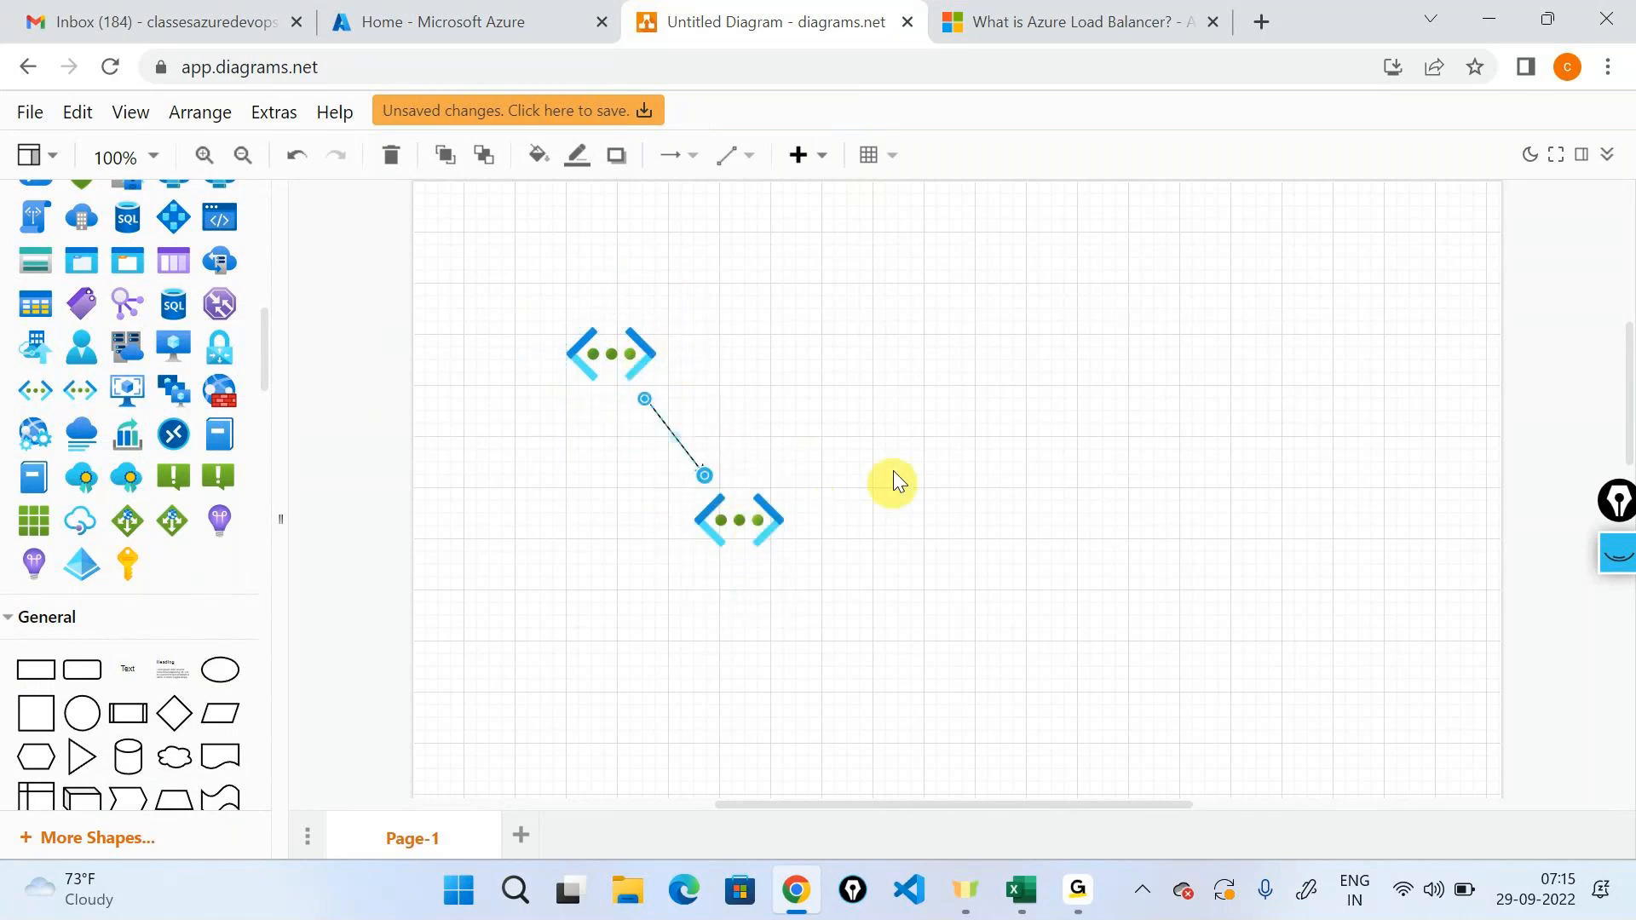
Find the blue shield icon in the Azure shapes, place it to the right of the second network icon, and shrink it.
scroll(186, 518, "down", 5)
scroll(186, 518, "up", 4)
scroll(186, 518, "up", 3)
scroll(186, 518, "up", 2)
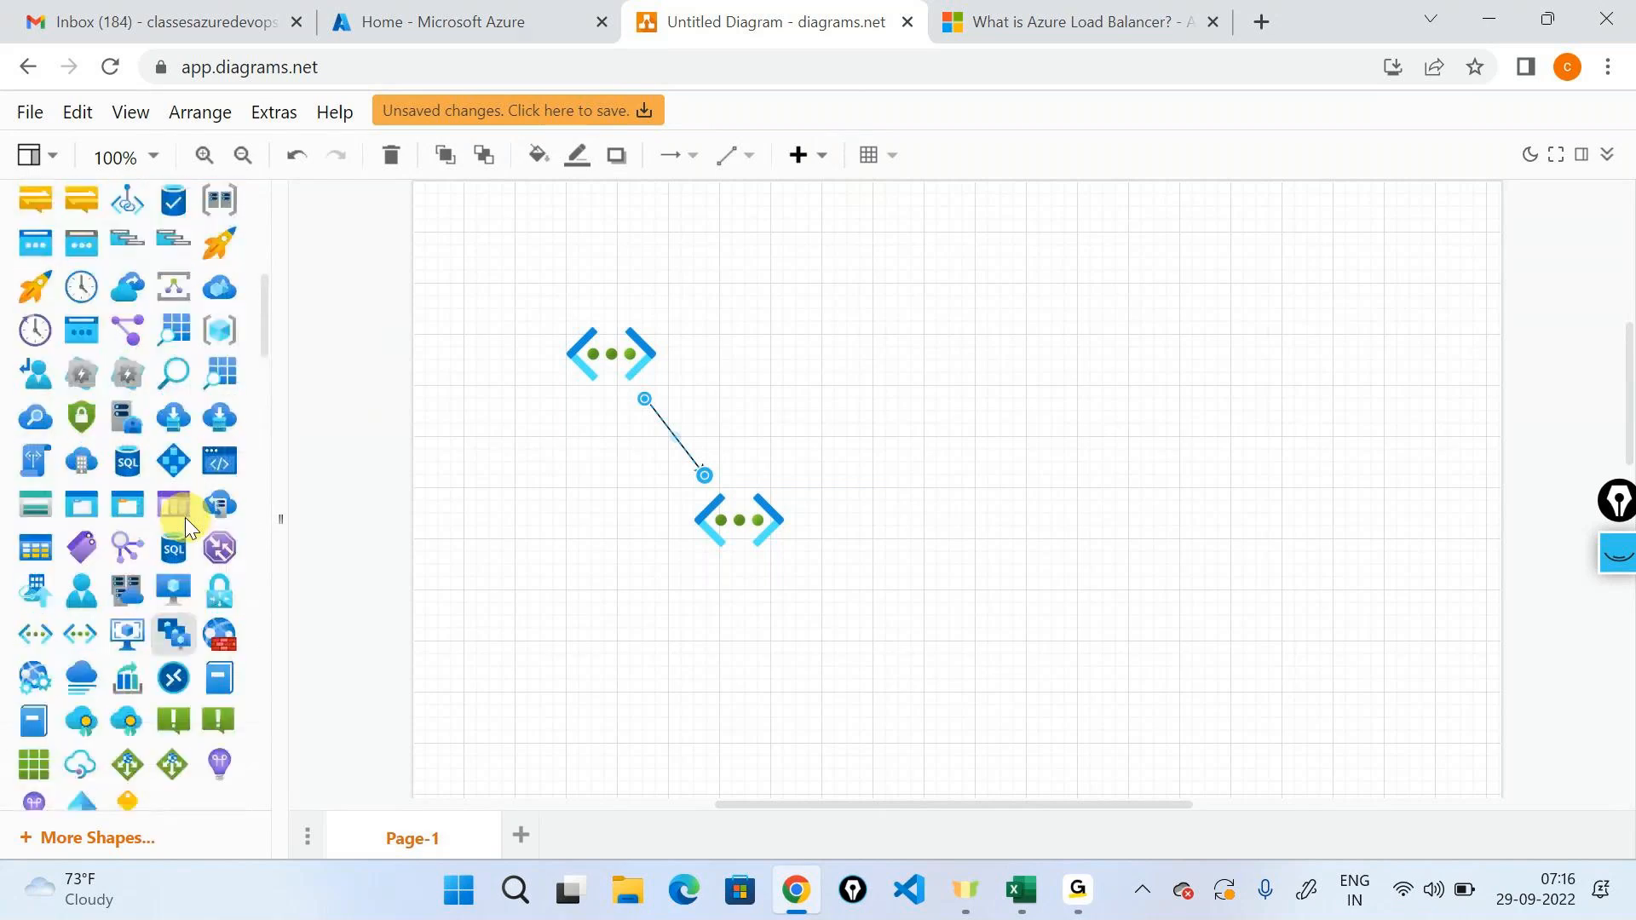
mouse_move(126, 482)
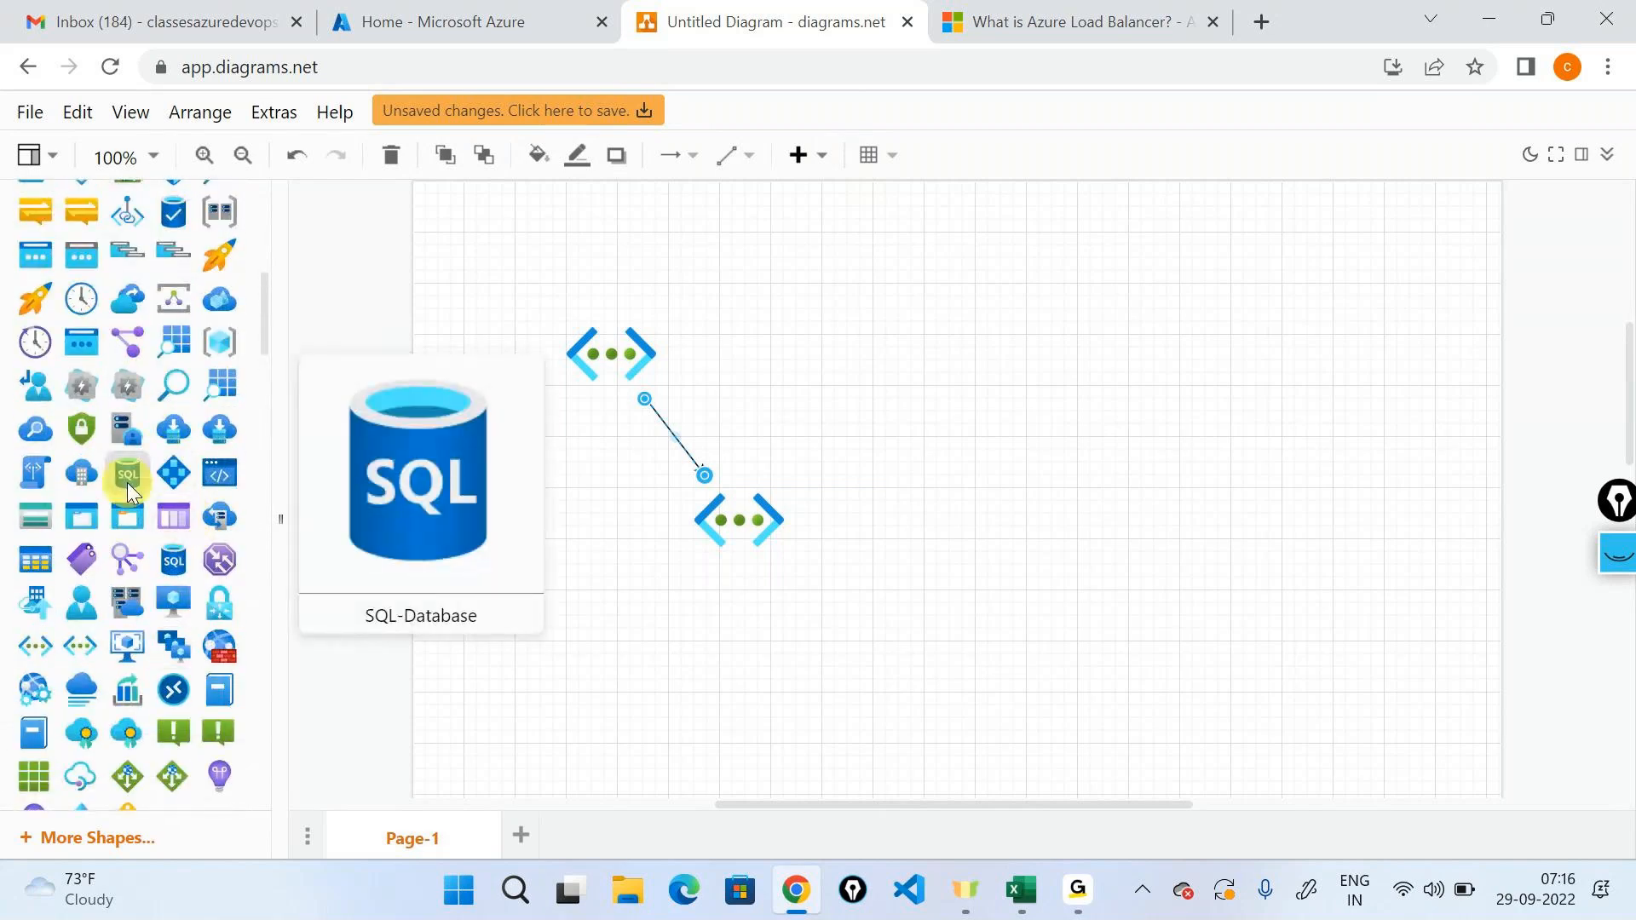
scroll(126, 483, "up", 4)
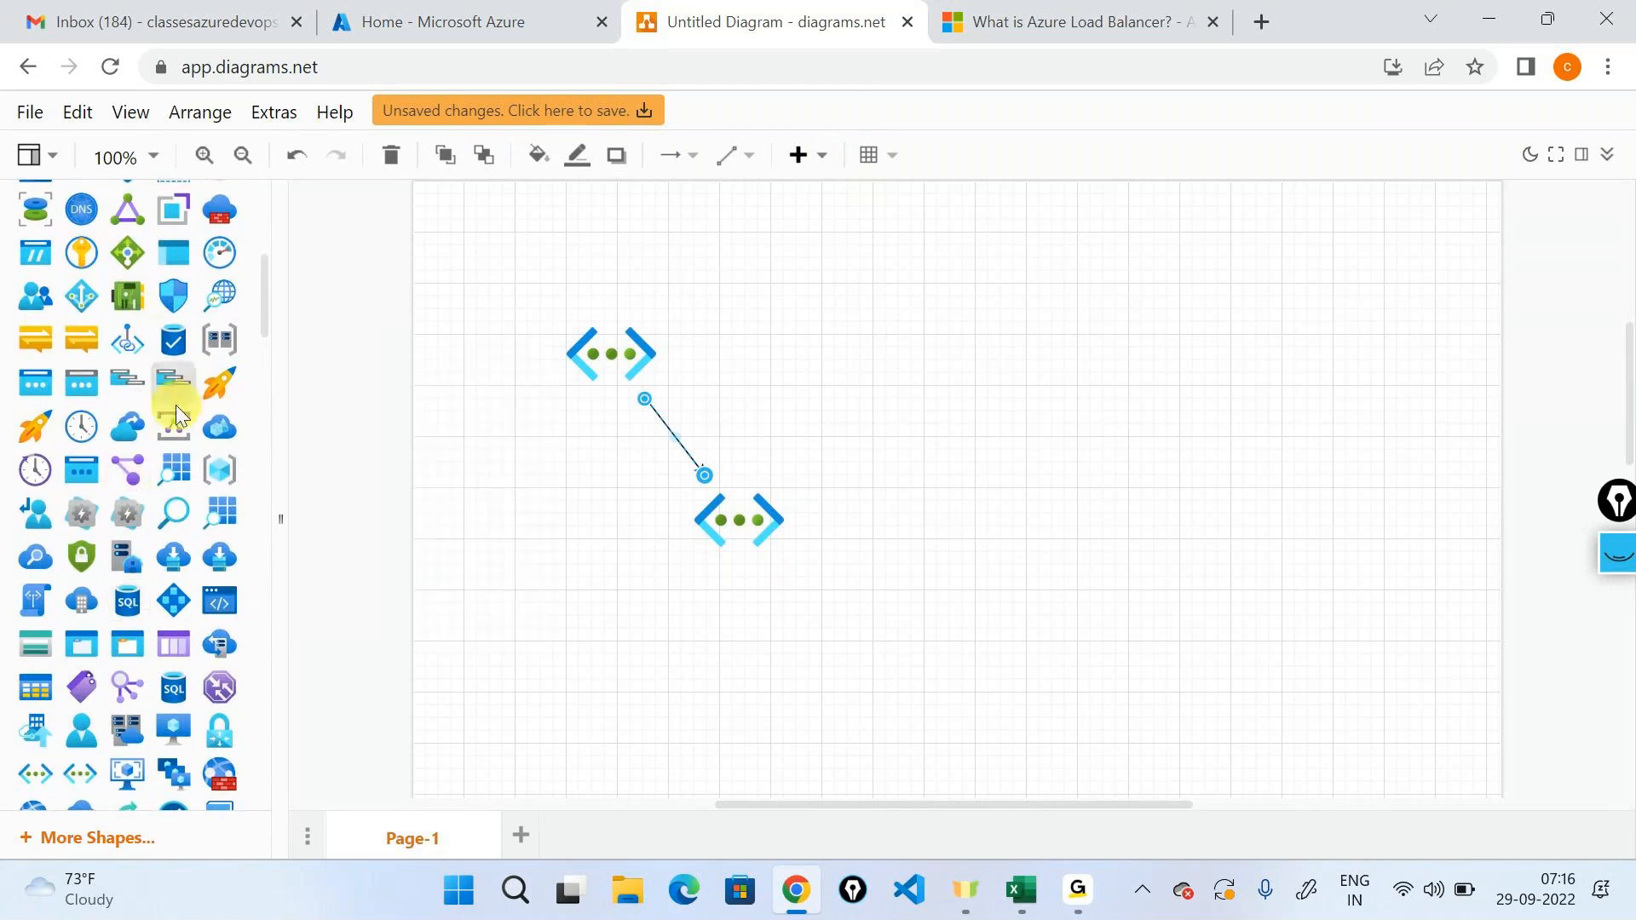
mouse_move(171, 428)
left_click_drag(171, 428, 866, 461)
left_click_drag(1065, 641, 908, 516)
Place a smaller green network interface icon below the network icons and draw an arrow from it to the second network icon.
left_click_drag(173, 422, 425, 627)
scroll(473, 581, "down", 3)
left_click_drag(614, 533, 530, 445)
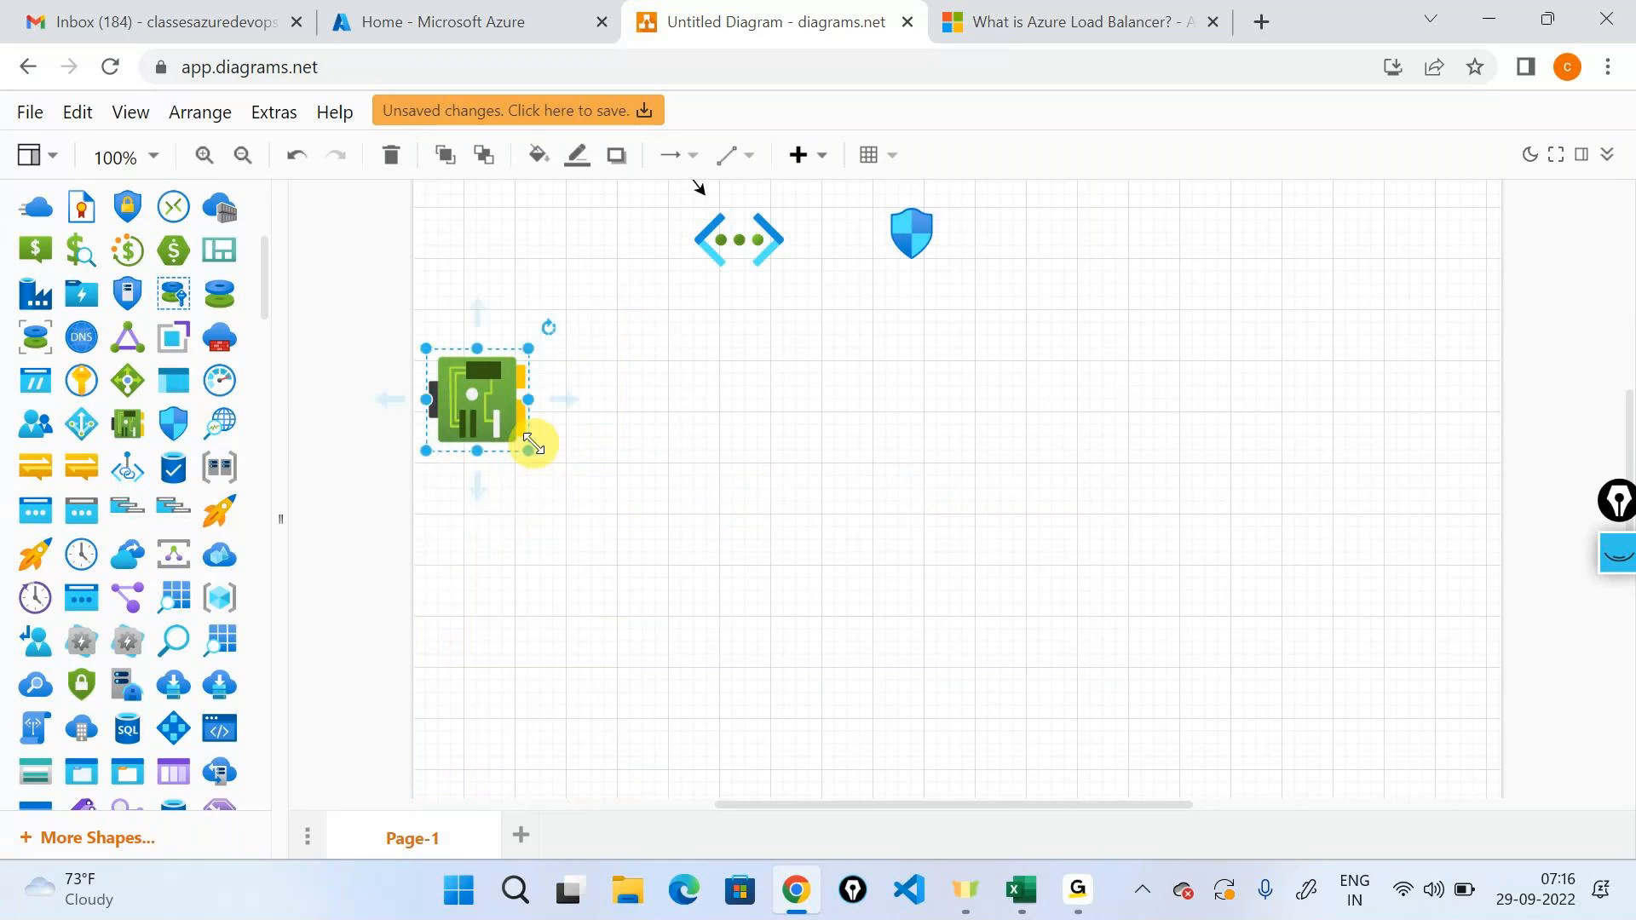
left_click_drag(433, 388, 546, 490)
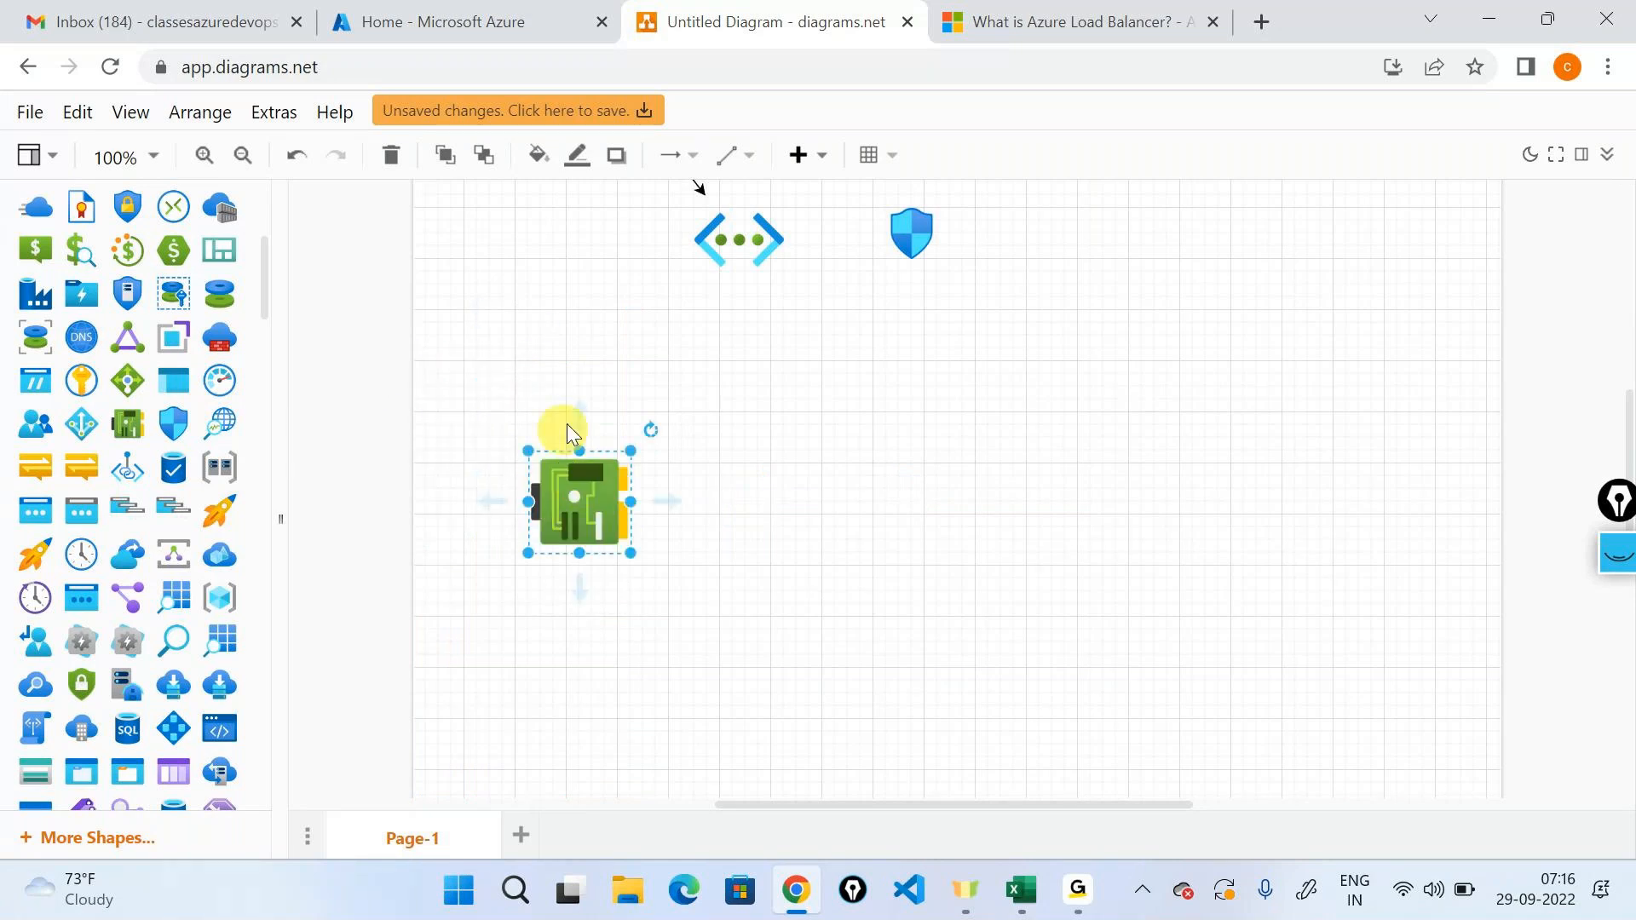
left_click_drag(594, 418, 726, 266)
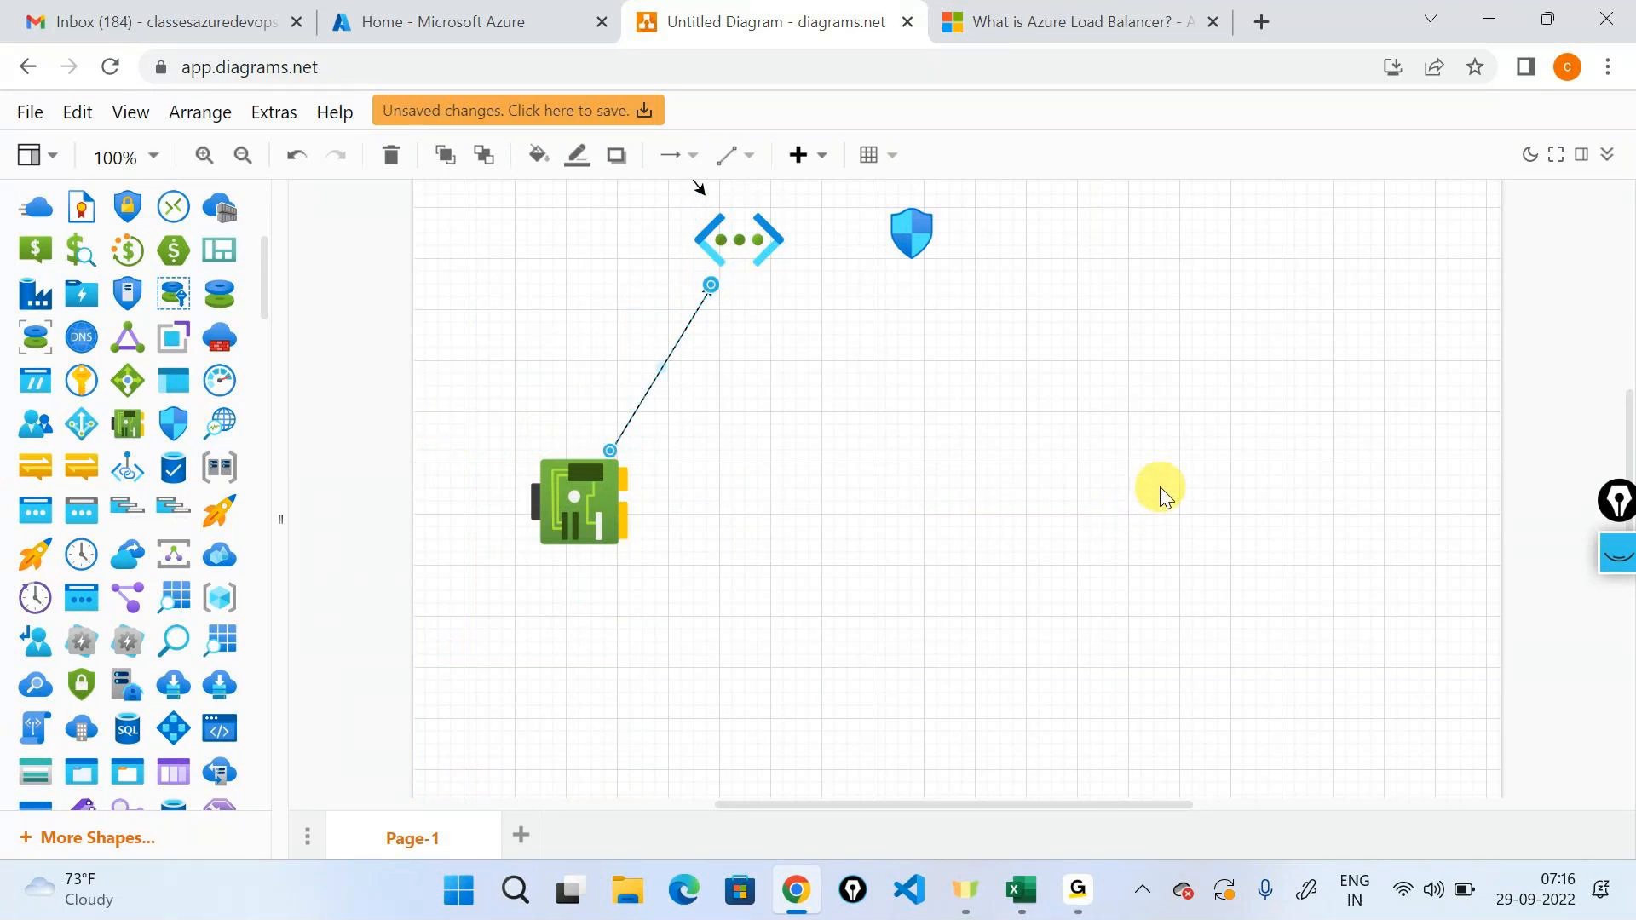
left_click(1194, 488)
Add a text label reading "Private IP" directly below the network interface icon.
scroll(95, 465, "down", 10)
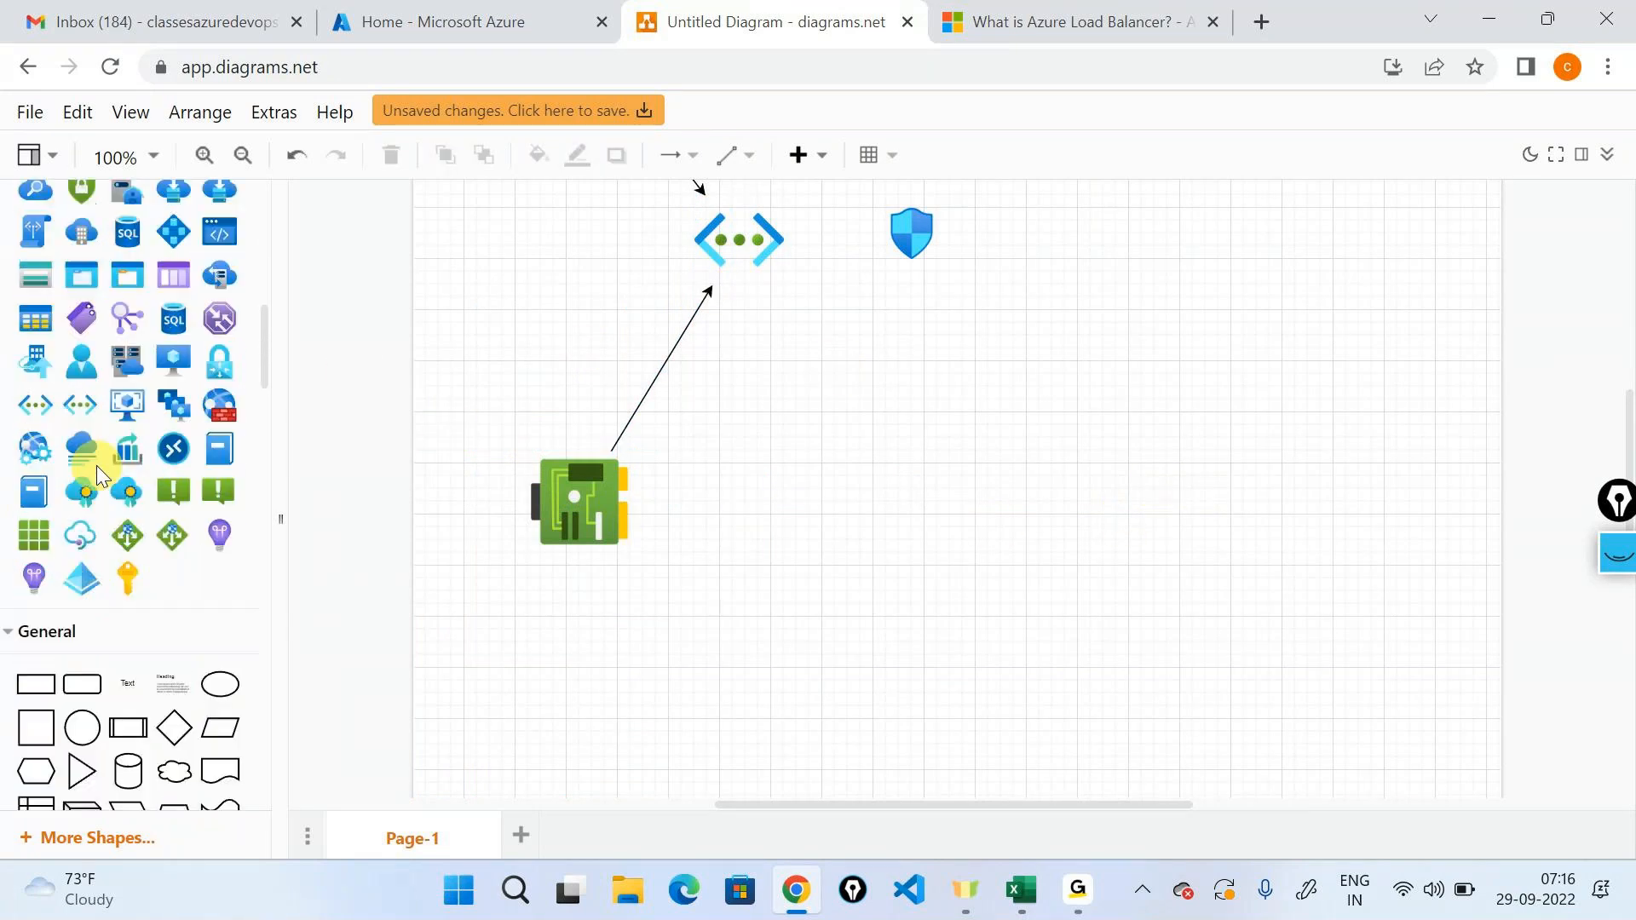
scroll(96, 465, "down", 3)
left_click_drag(135, 291, 574, 591)
double_click(574, 591)
type("Frivate IP")
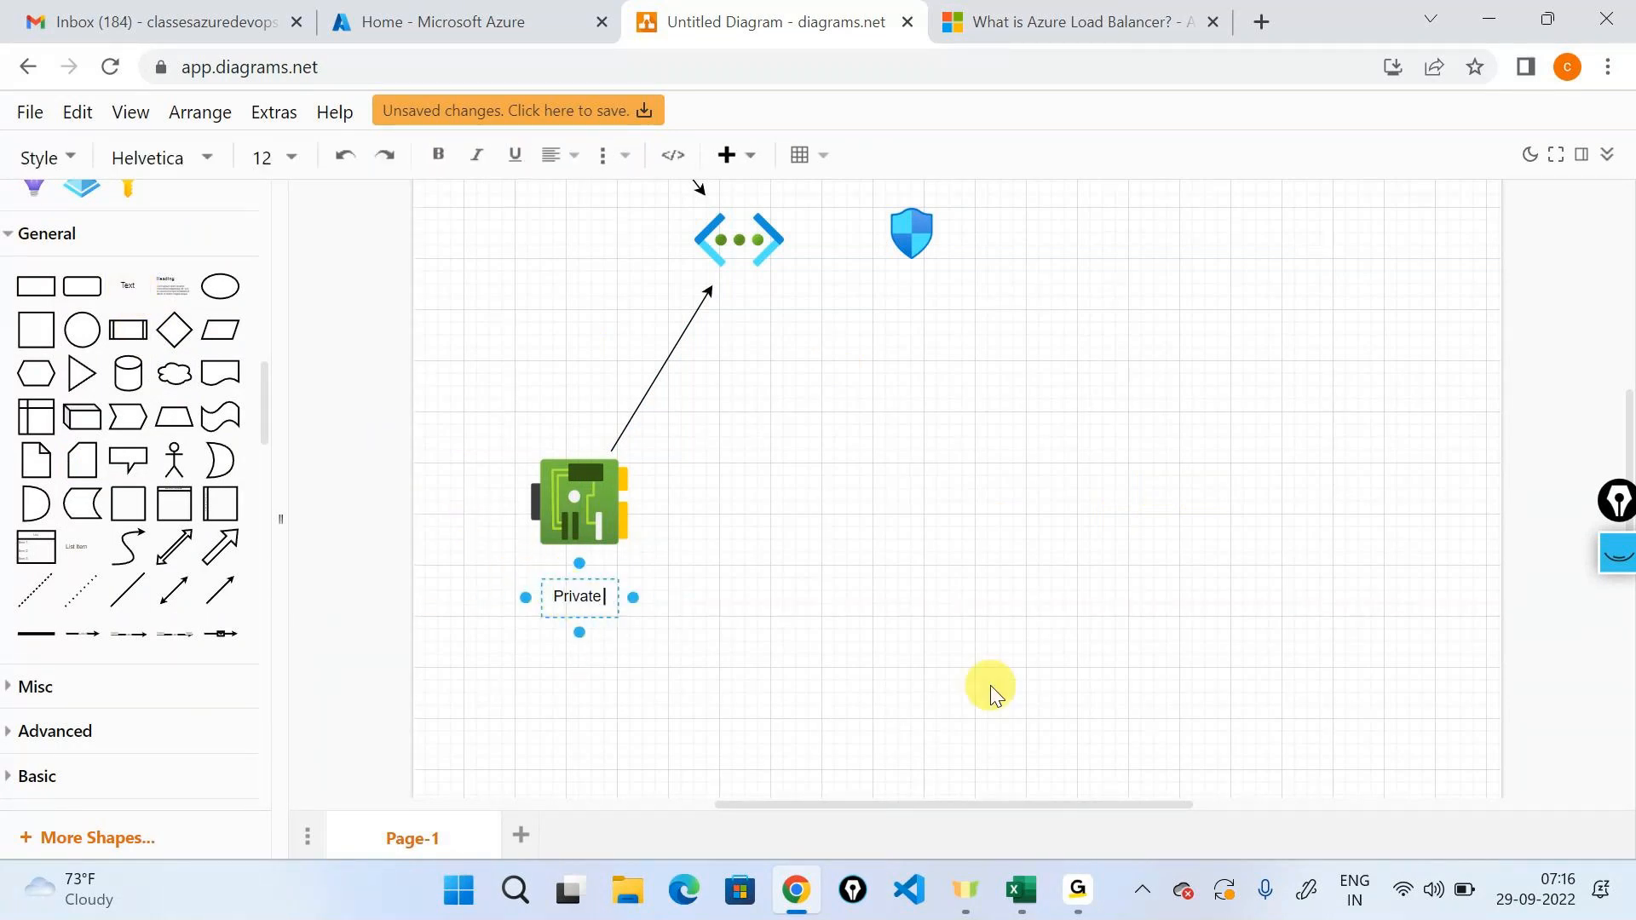
left_click(991, 695)
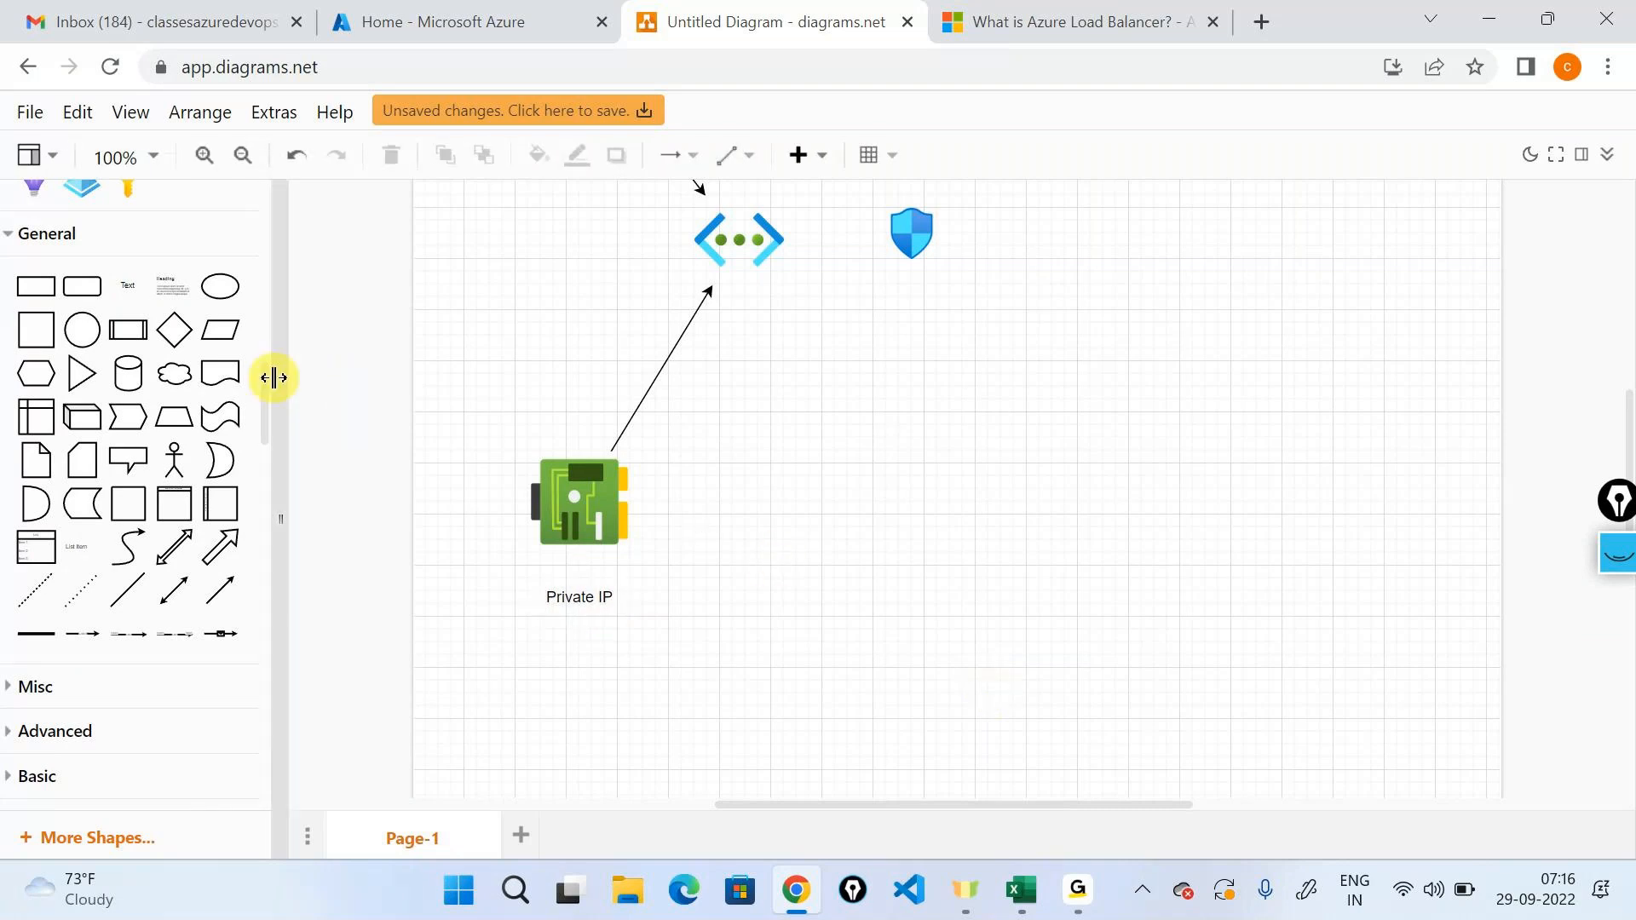
Place a resized virtual machine icon to the right of the network interface and draw an arrow from the interface to it.
scroll(227, 412, "up", 3)
scroll(228, 413, "up", 2)
left_click_drag(175, 475, 835, 438)
left_click_drag(1027, 601, 968, 556)
mouse_move(900, 472)
left_mouse_down()
mouse_move(920, 509)
mouse_move(917, 488)
left_mouse_up()
left_click_drag(596, 532, 912, 494)
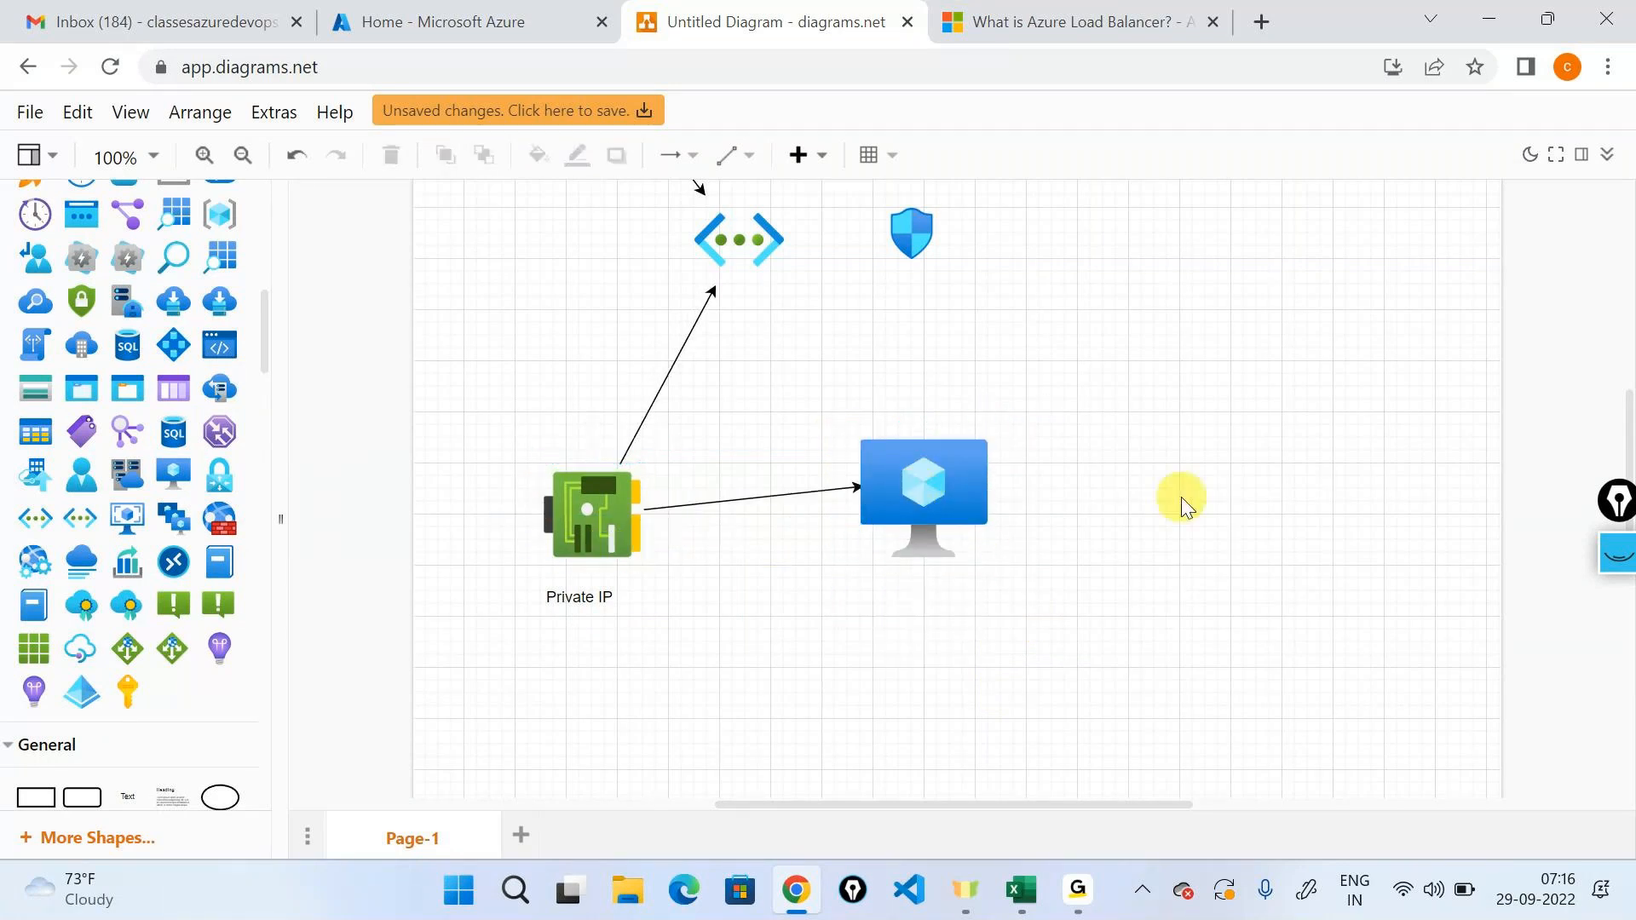
Draw an arrow from the shield icon to the second network icon.
scroll(1182, 498, "up", 3)
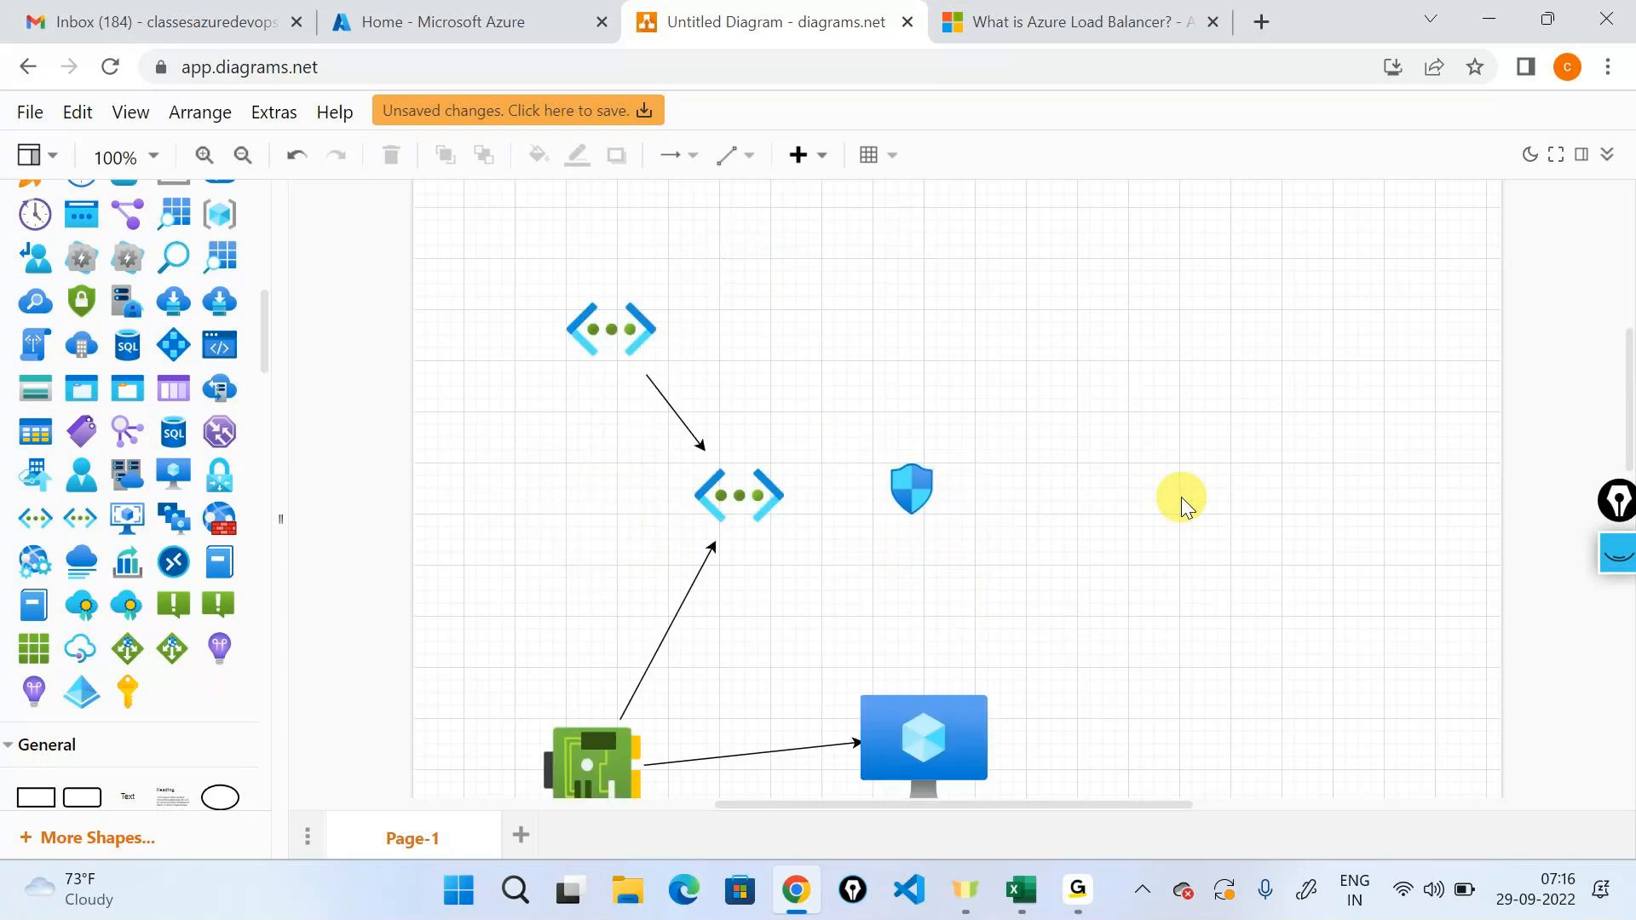
scroll(938, 381, "down", 2)
left_click(938, 380)
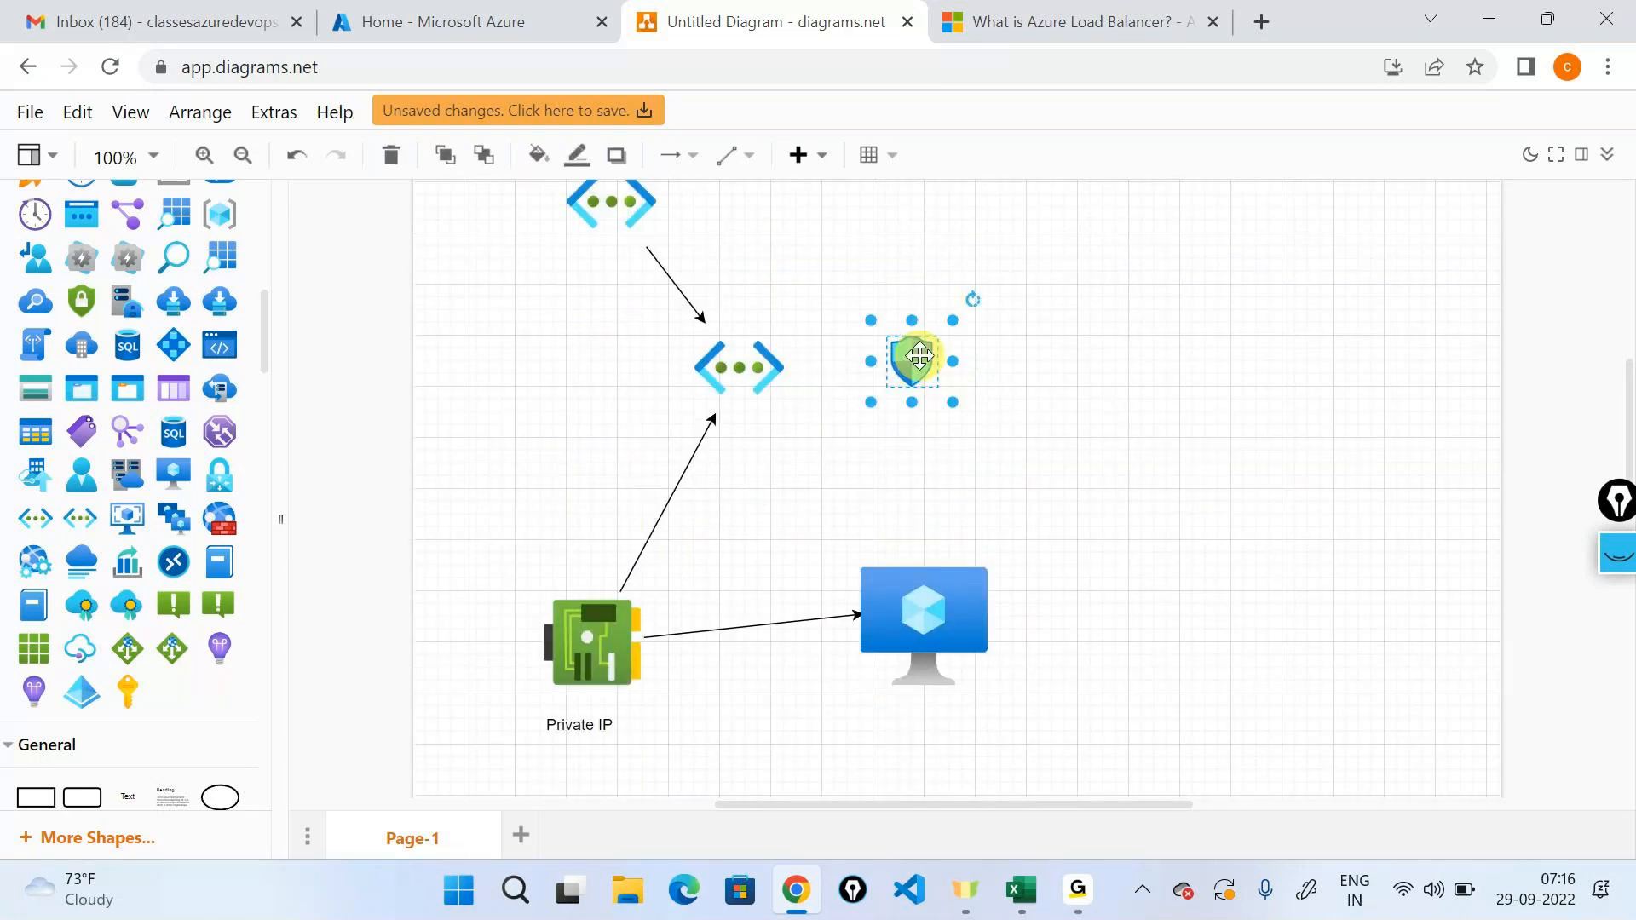
left_click_drag(815, 361, 801, 365)
left_click(1178, 519)
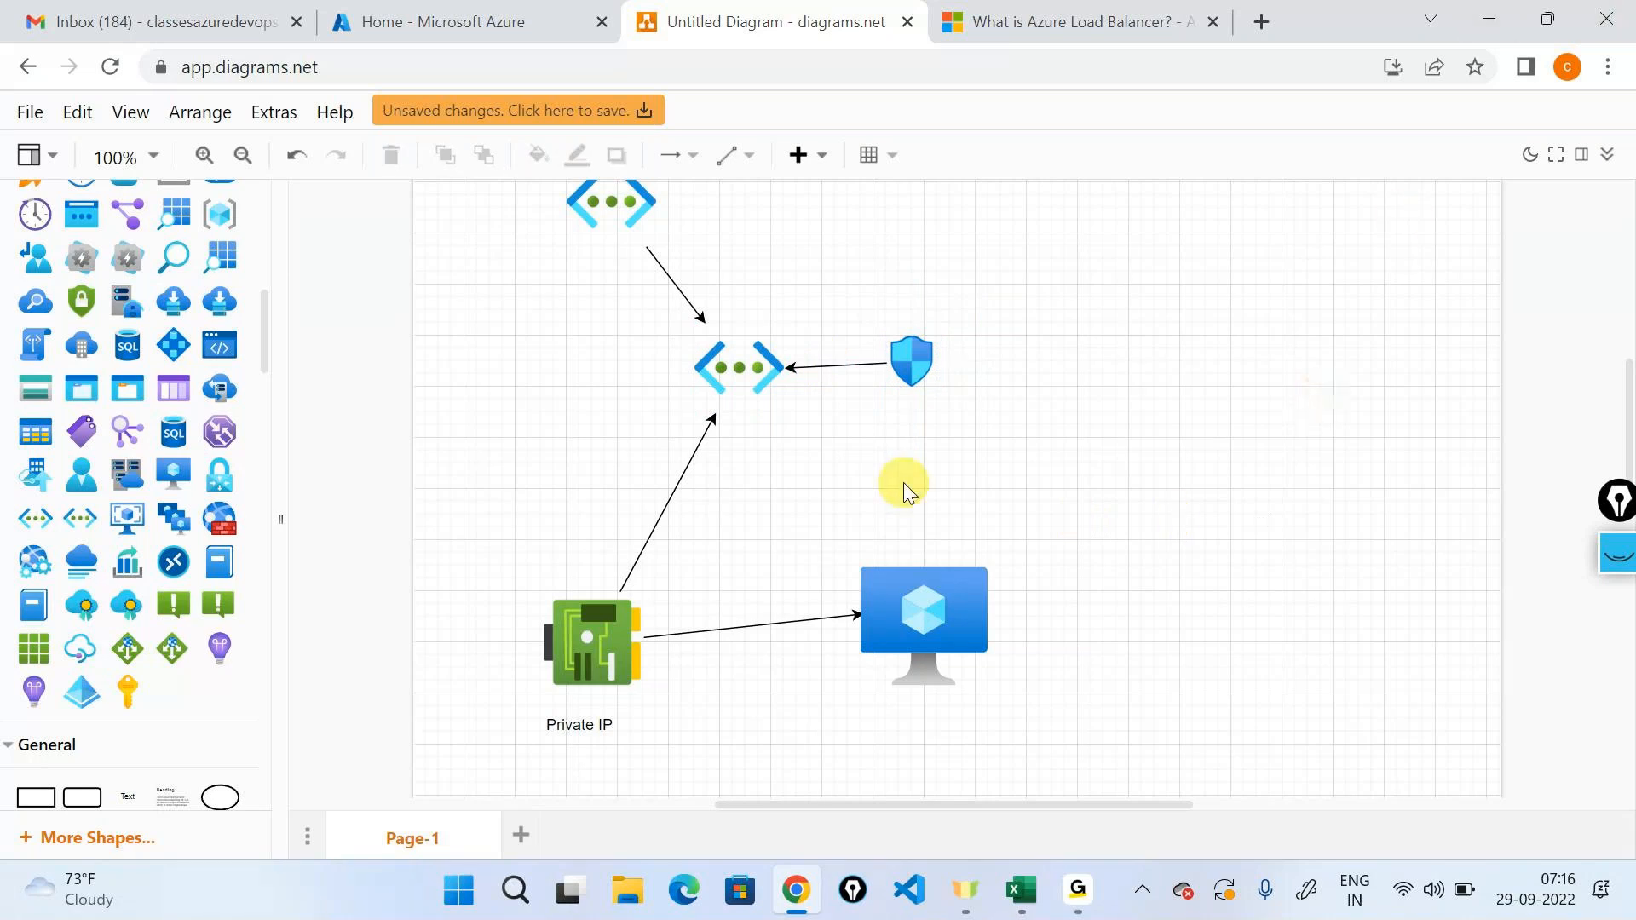
Place a small disk icon to the right of the virtual machine and draw an arrow from the disk to it.
scroll(171, 443, "up", 8)
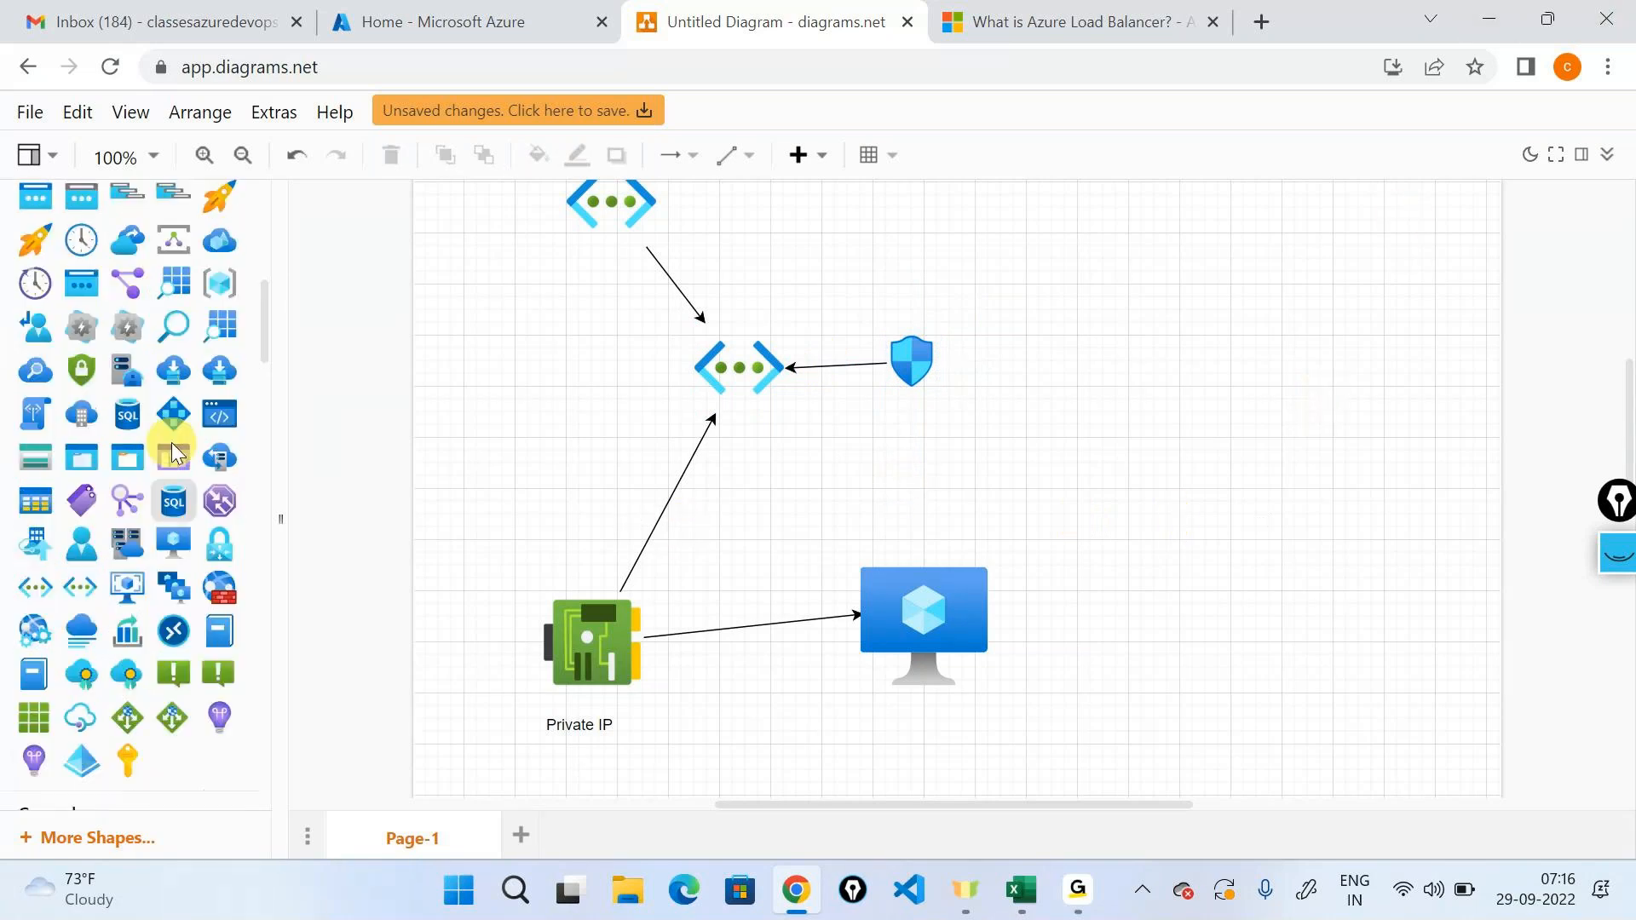
left_click_drag(219, 548, 1142, 657)
left_click_drag(1218, 725, 988, 631)
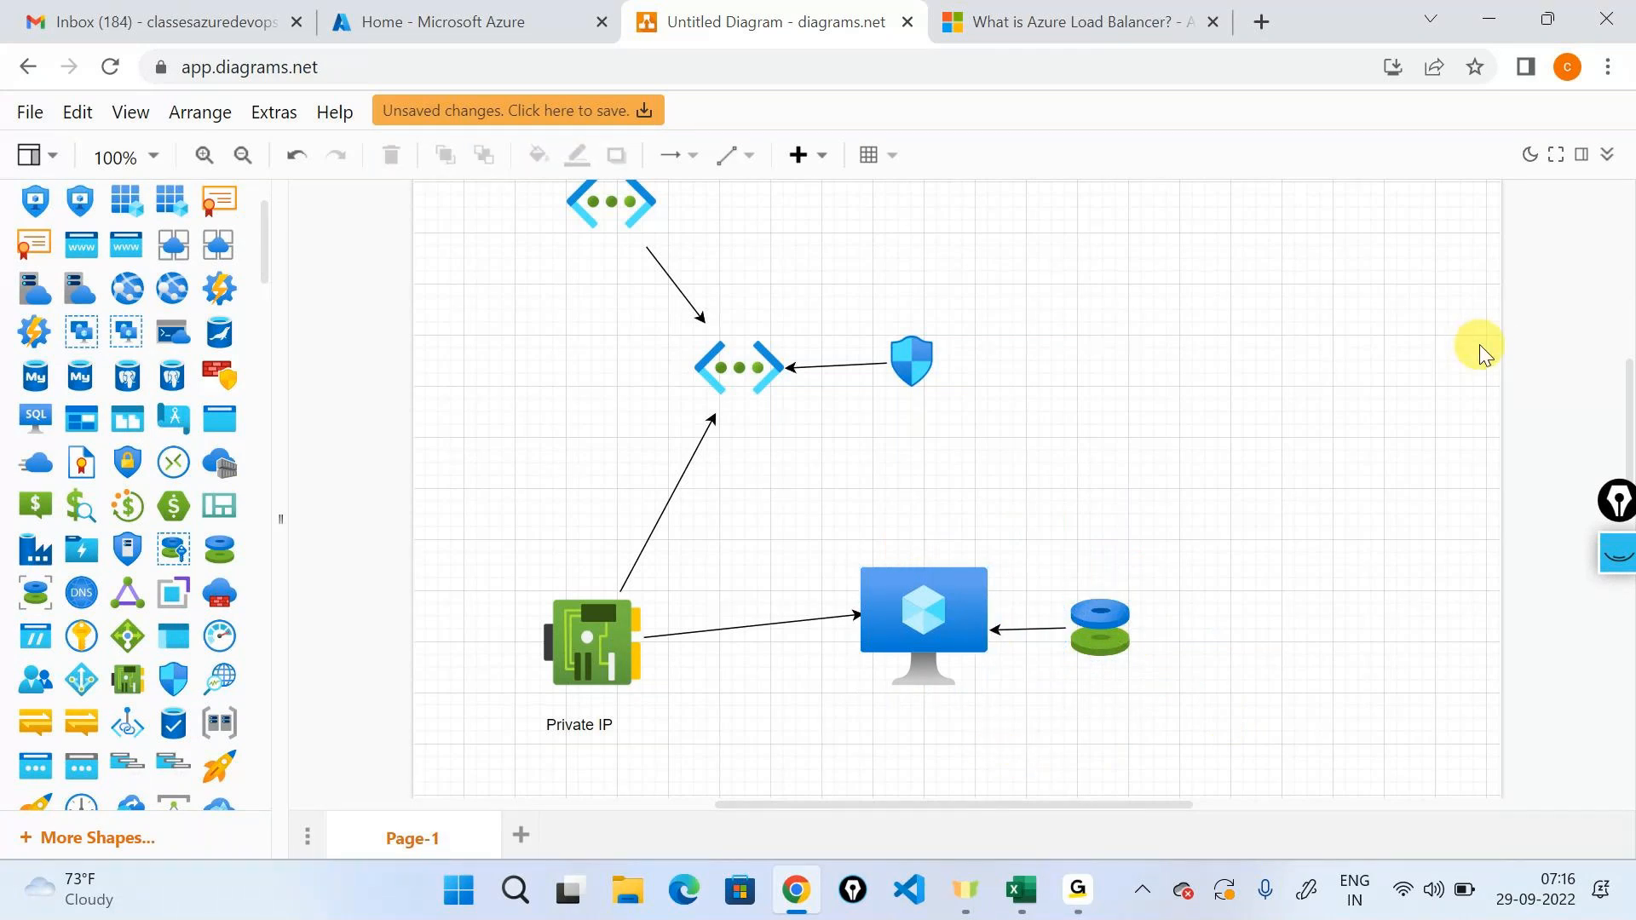
scroll(1317, 336, "up", 2)
scroll(1317, 336, "down", 2)
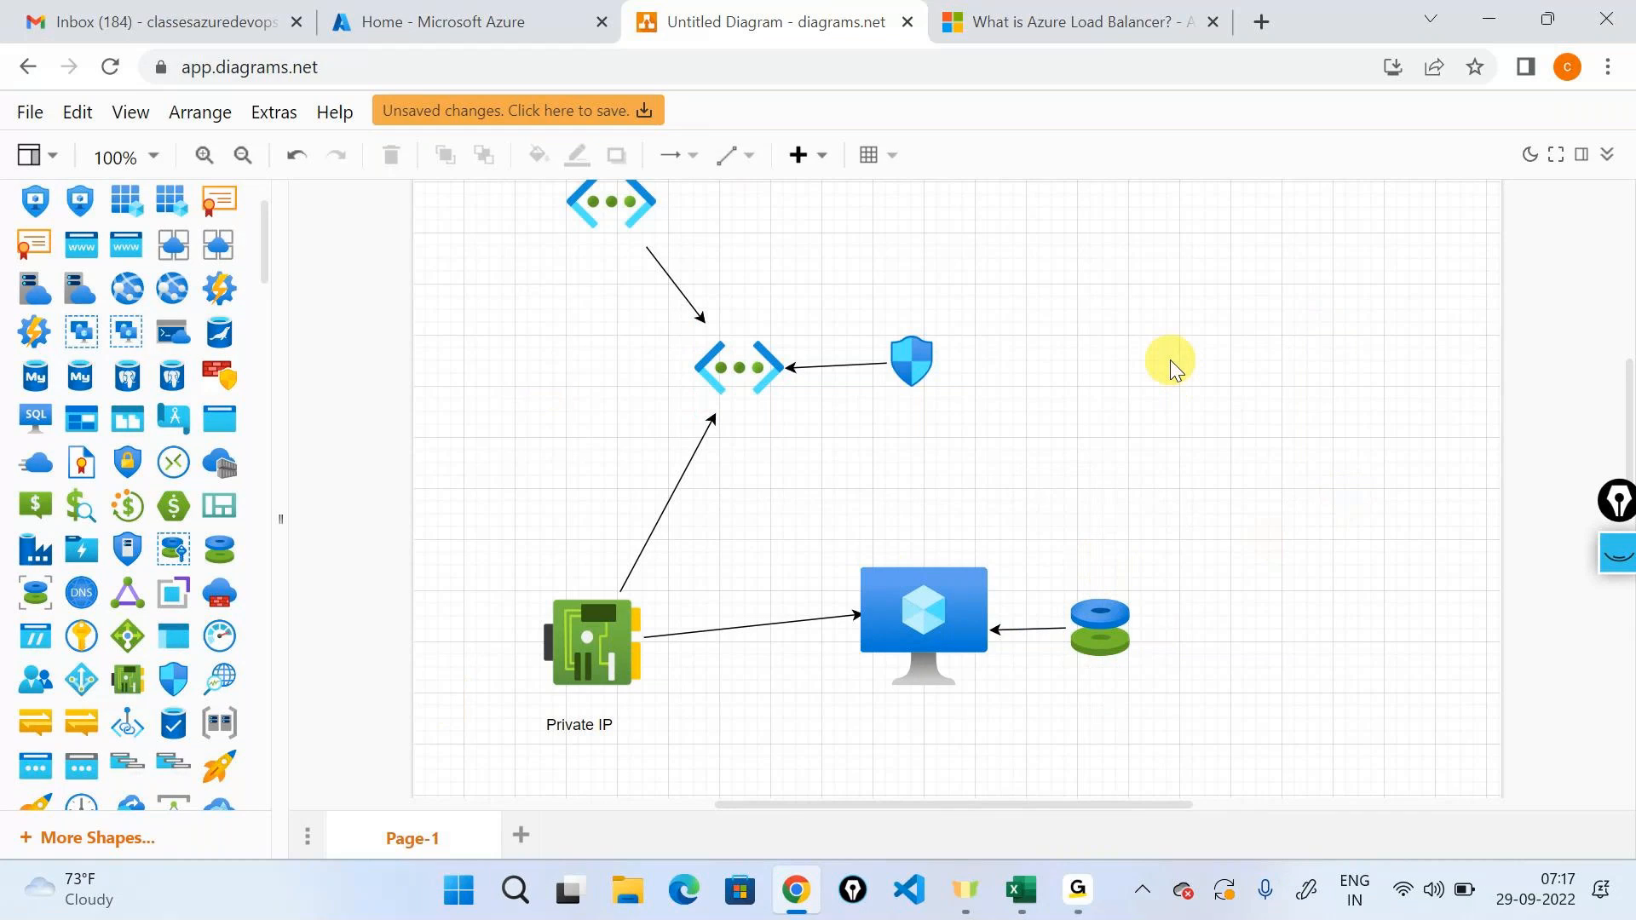
scroll(1171, 370, "up", 3)
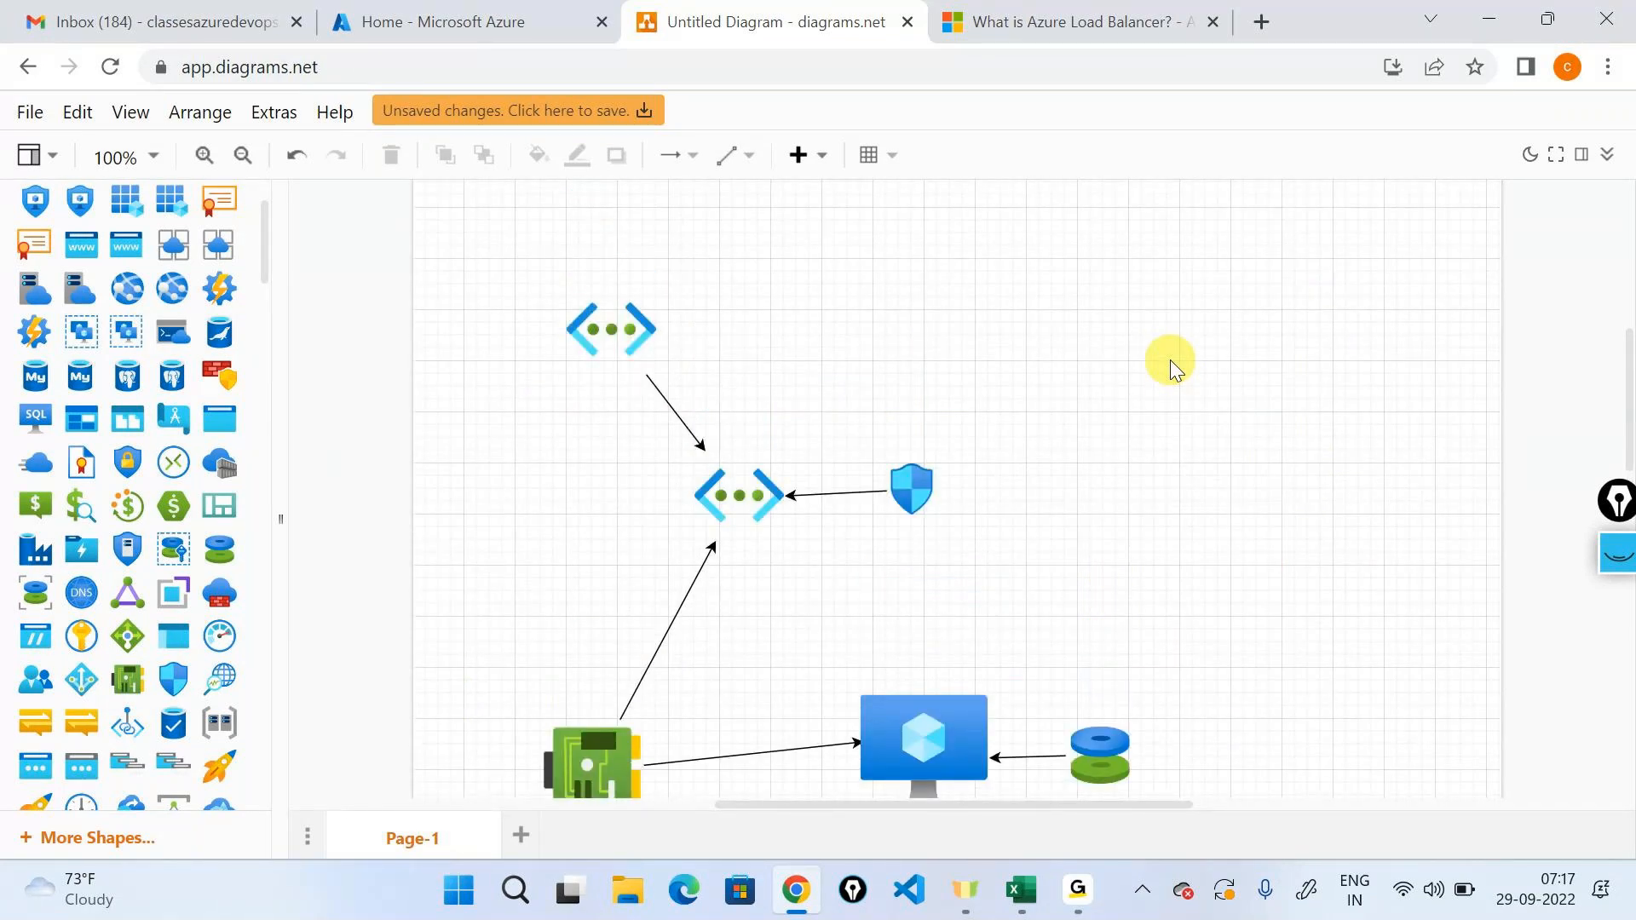
mouse_move(30, 537)
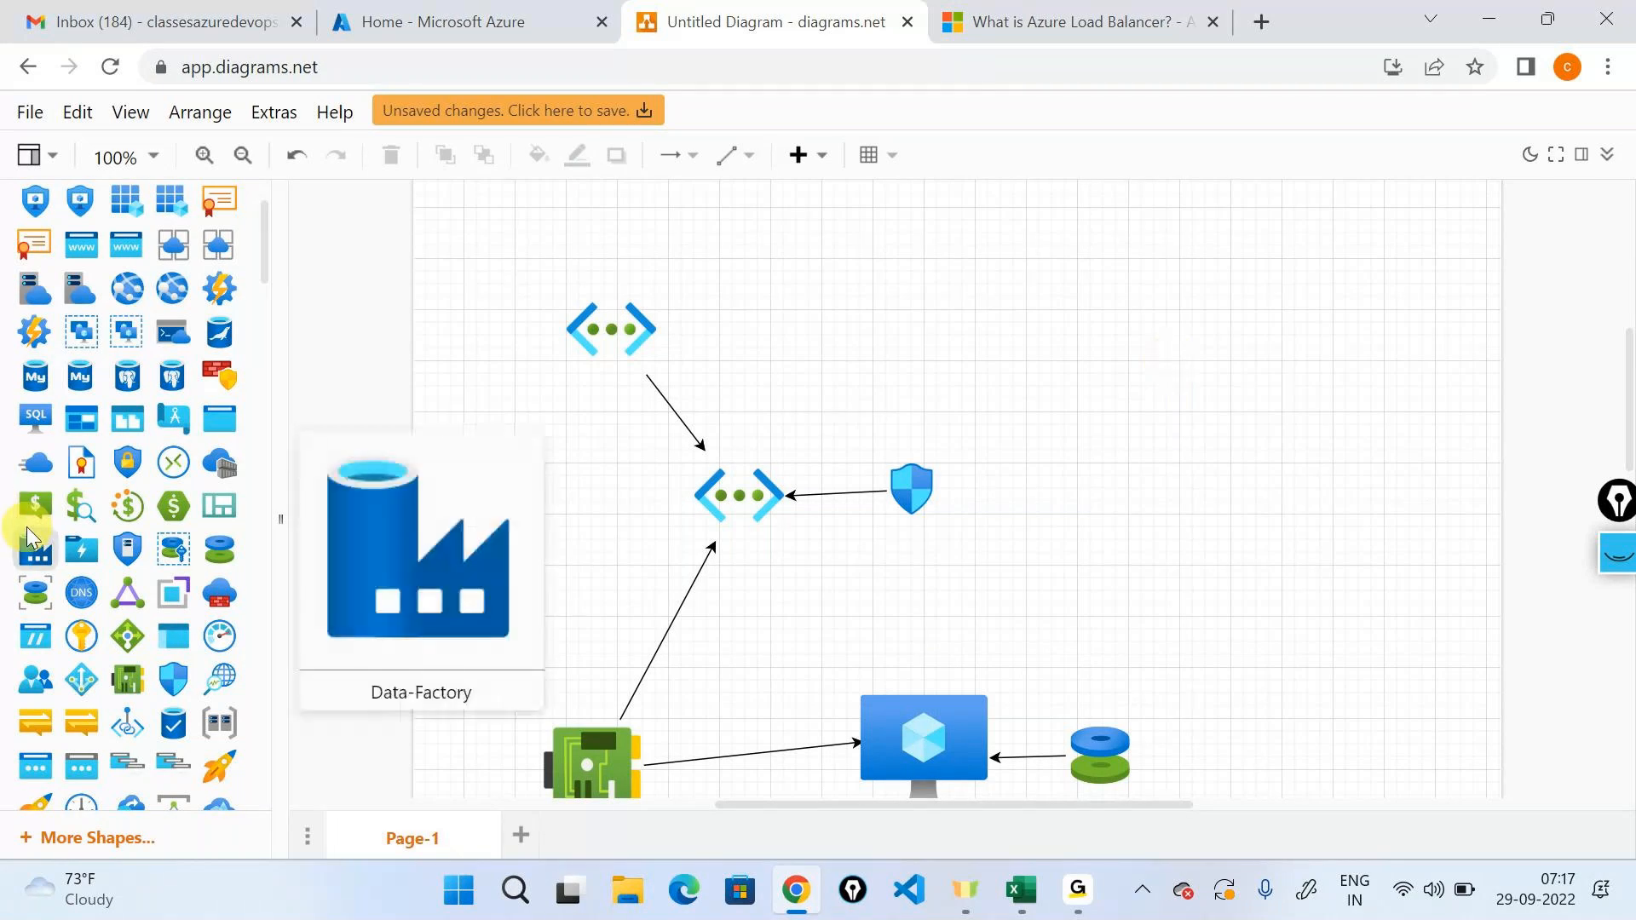
Switch to the Azure portal and start creating a new virtual machine from the virtual machines list.
left_click(468, 29)
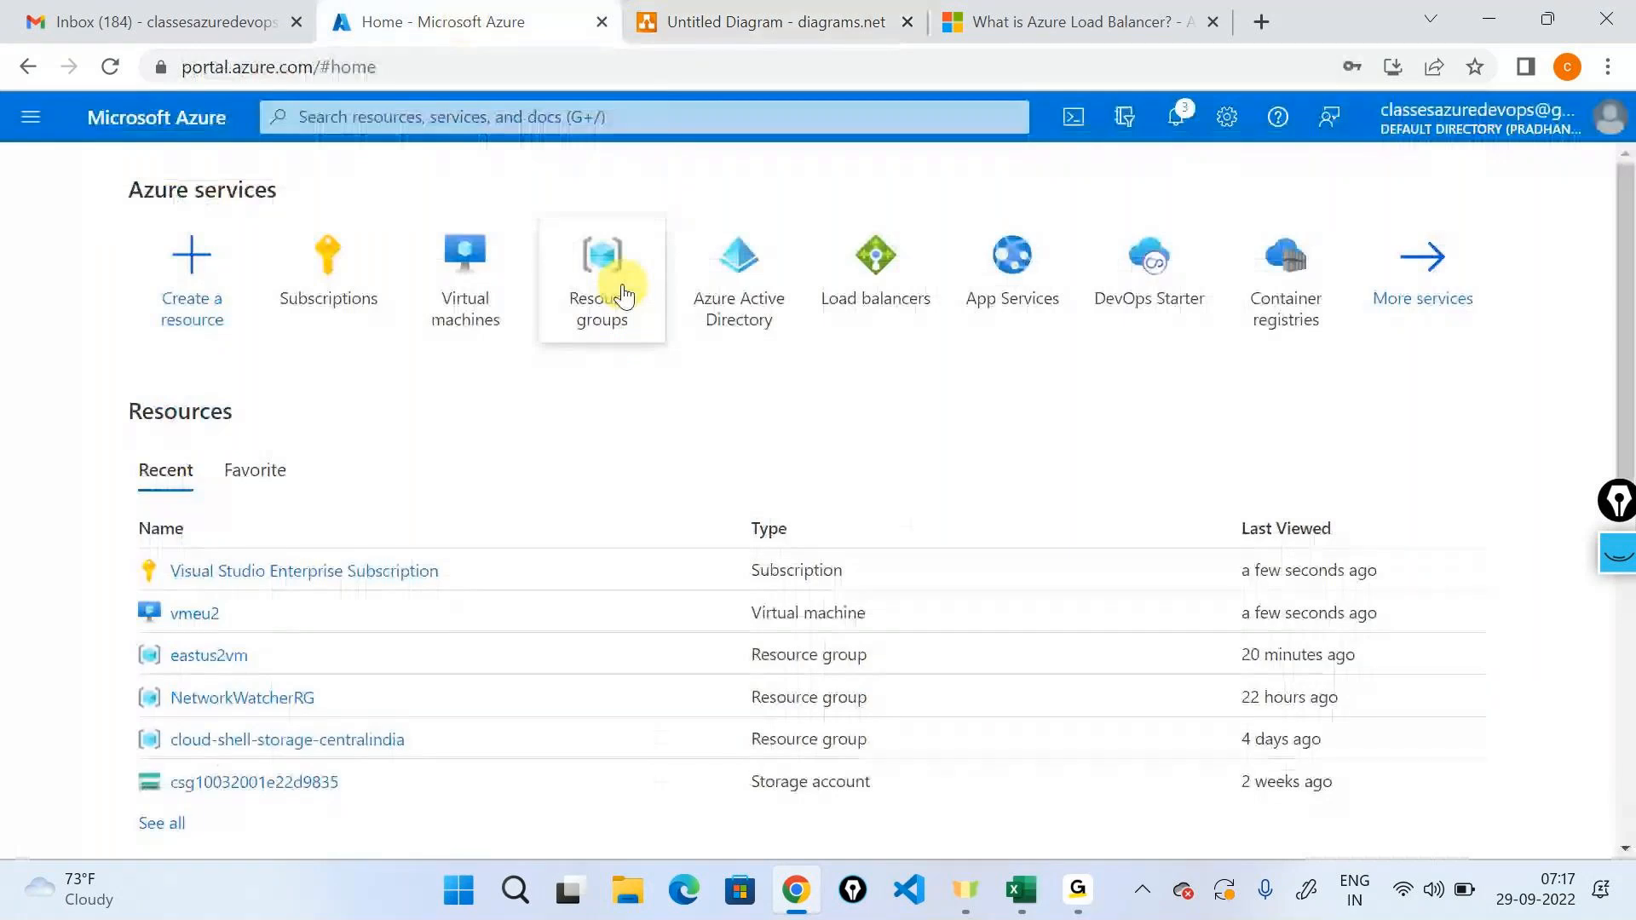
left_click(623, 296)
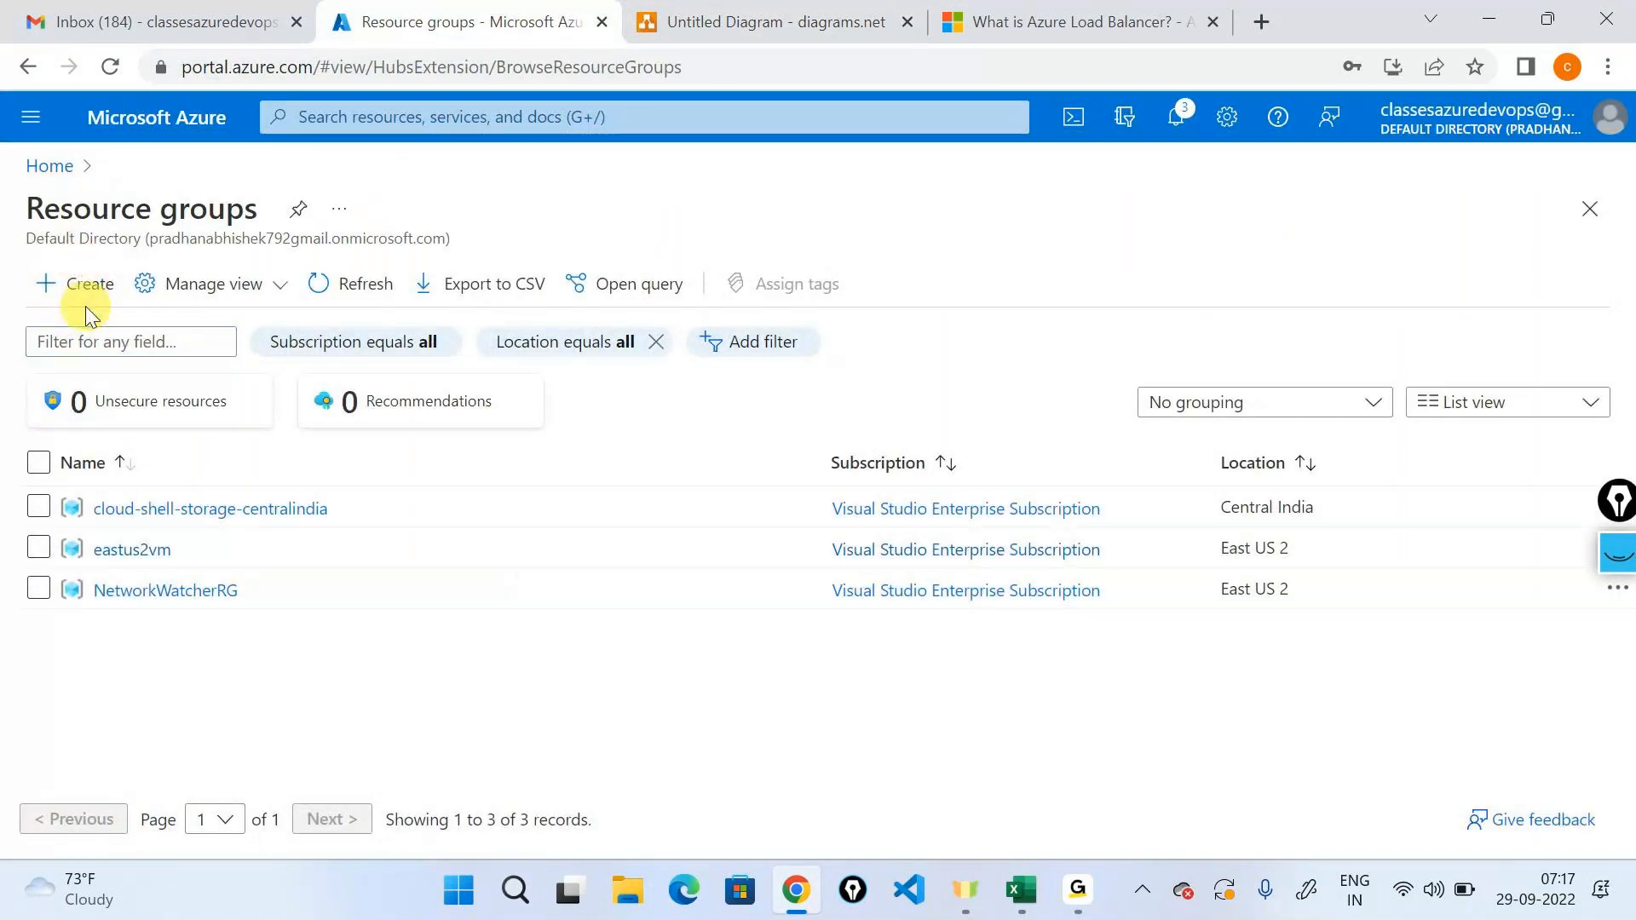
left_click(75, 284)
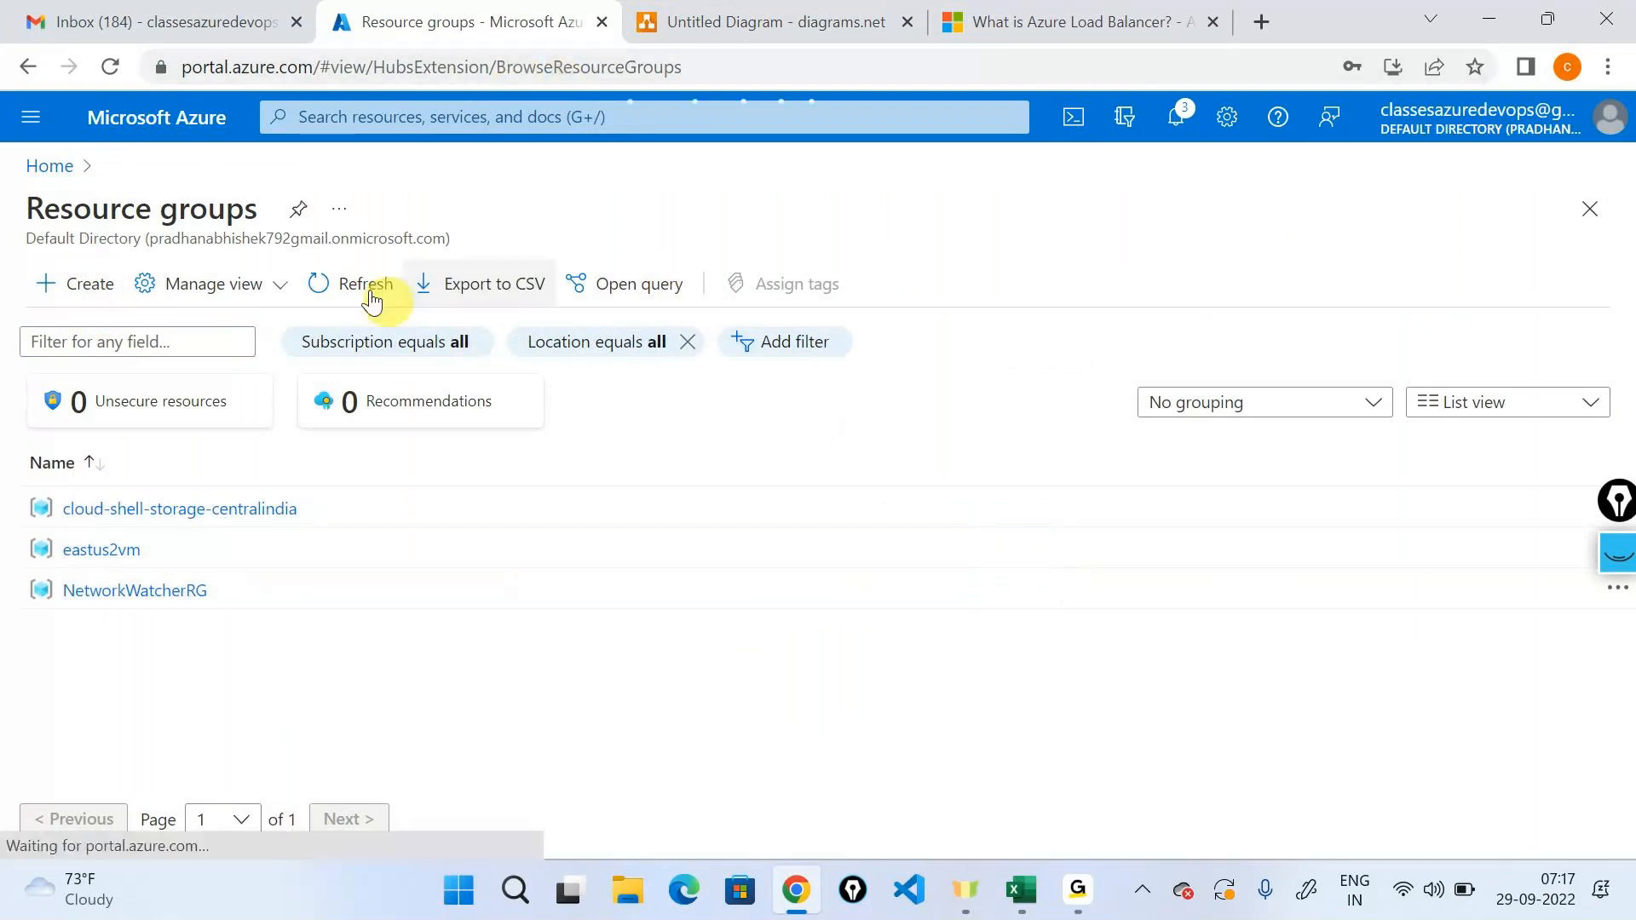
left_click(358, 117)
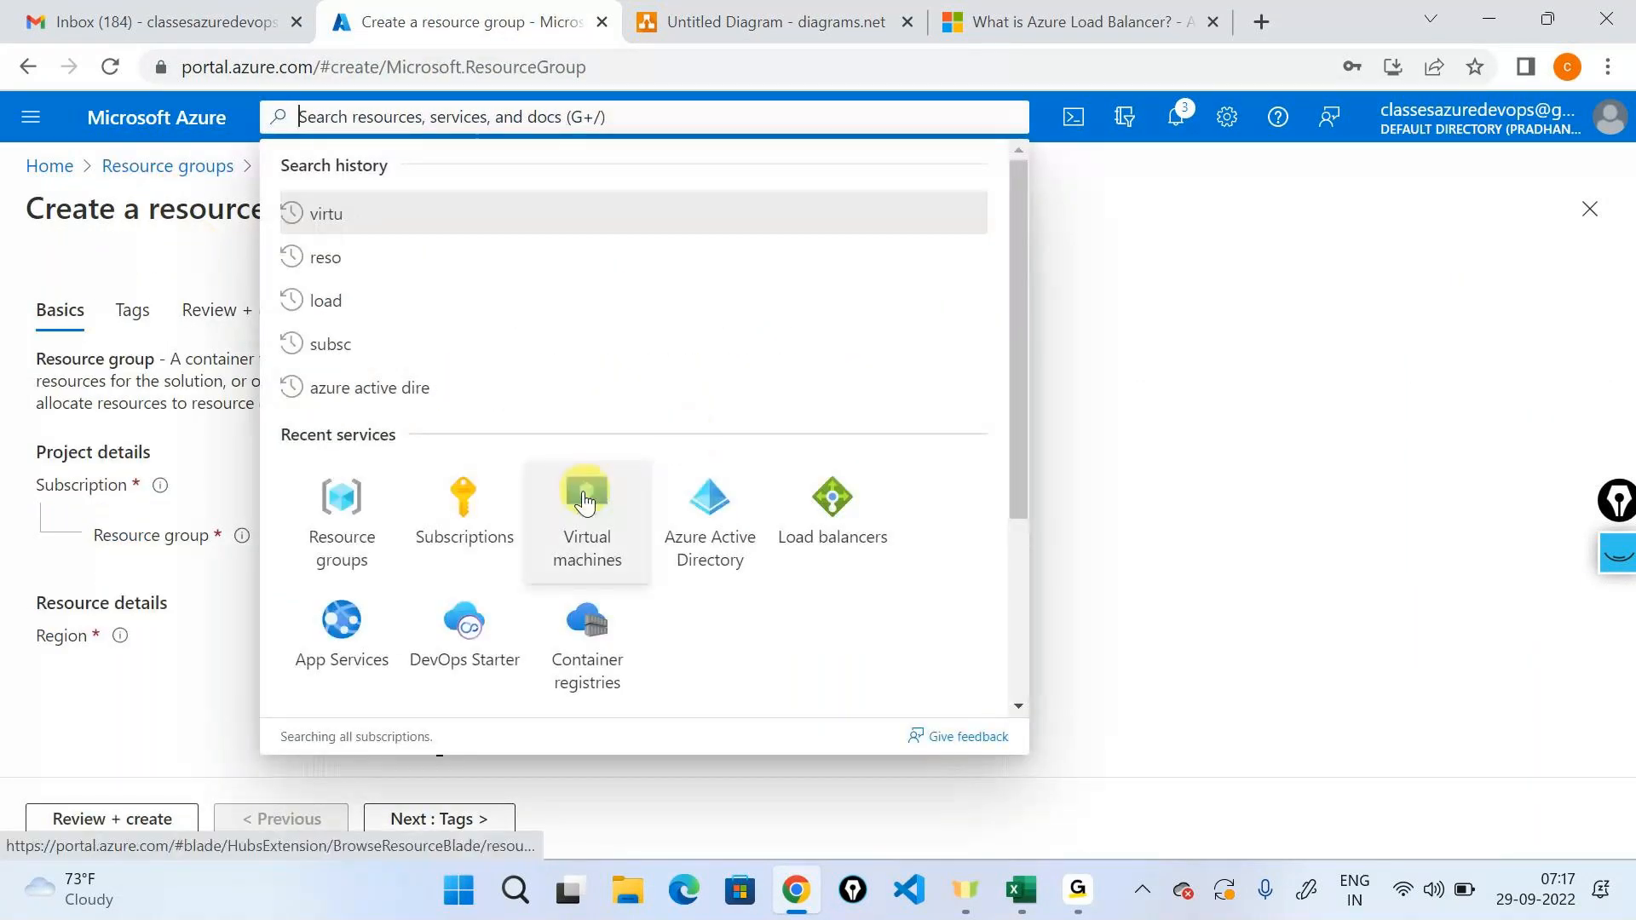
left_click(585, 511)
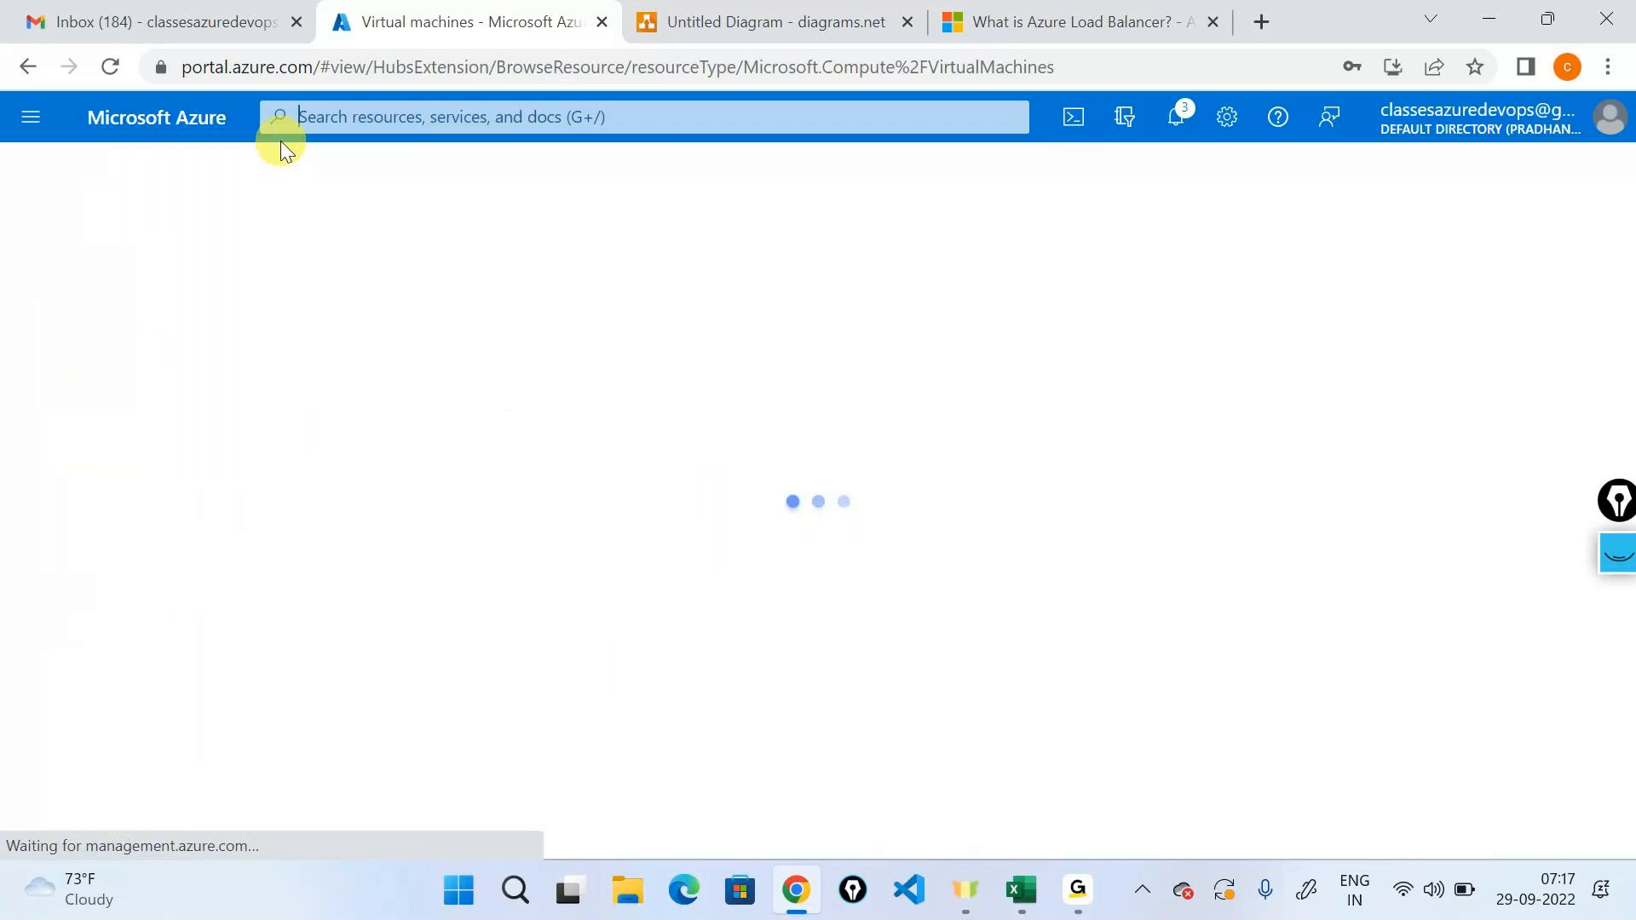
left_click(169, 401)
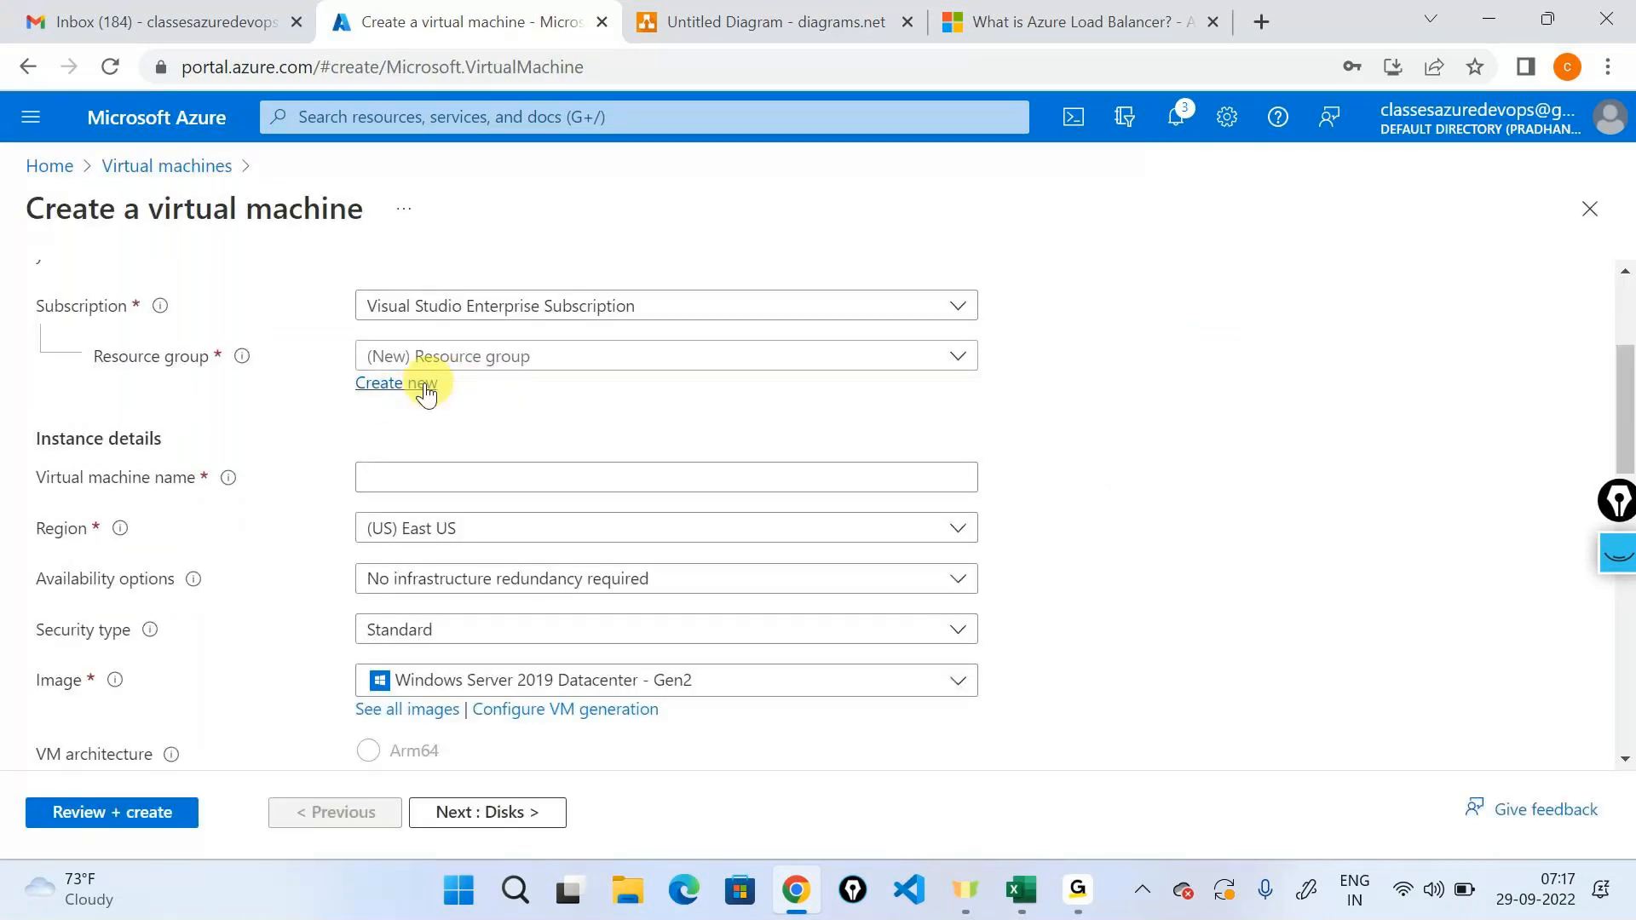
Create a new resource group named northeuroperg for the virtual machine.
left_click(403, 383)
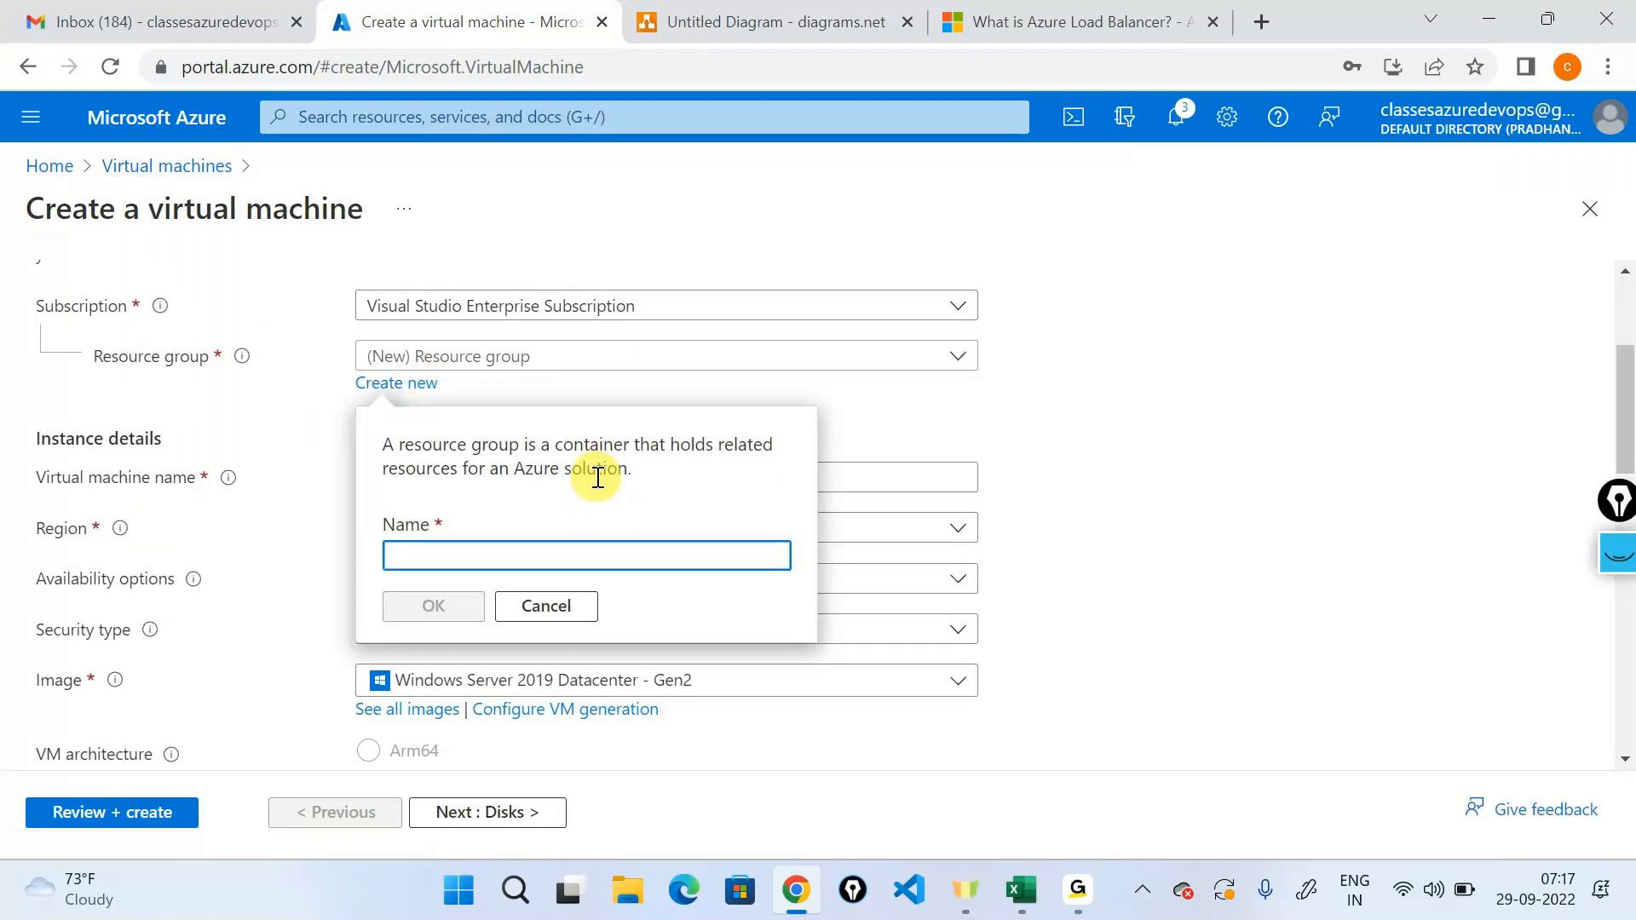
type("northeurope")
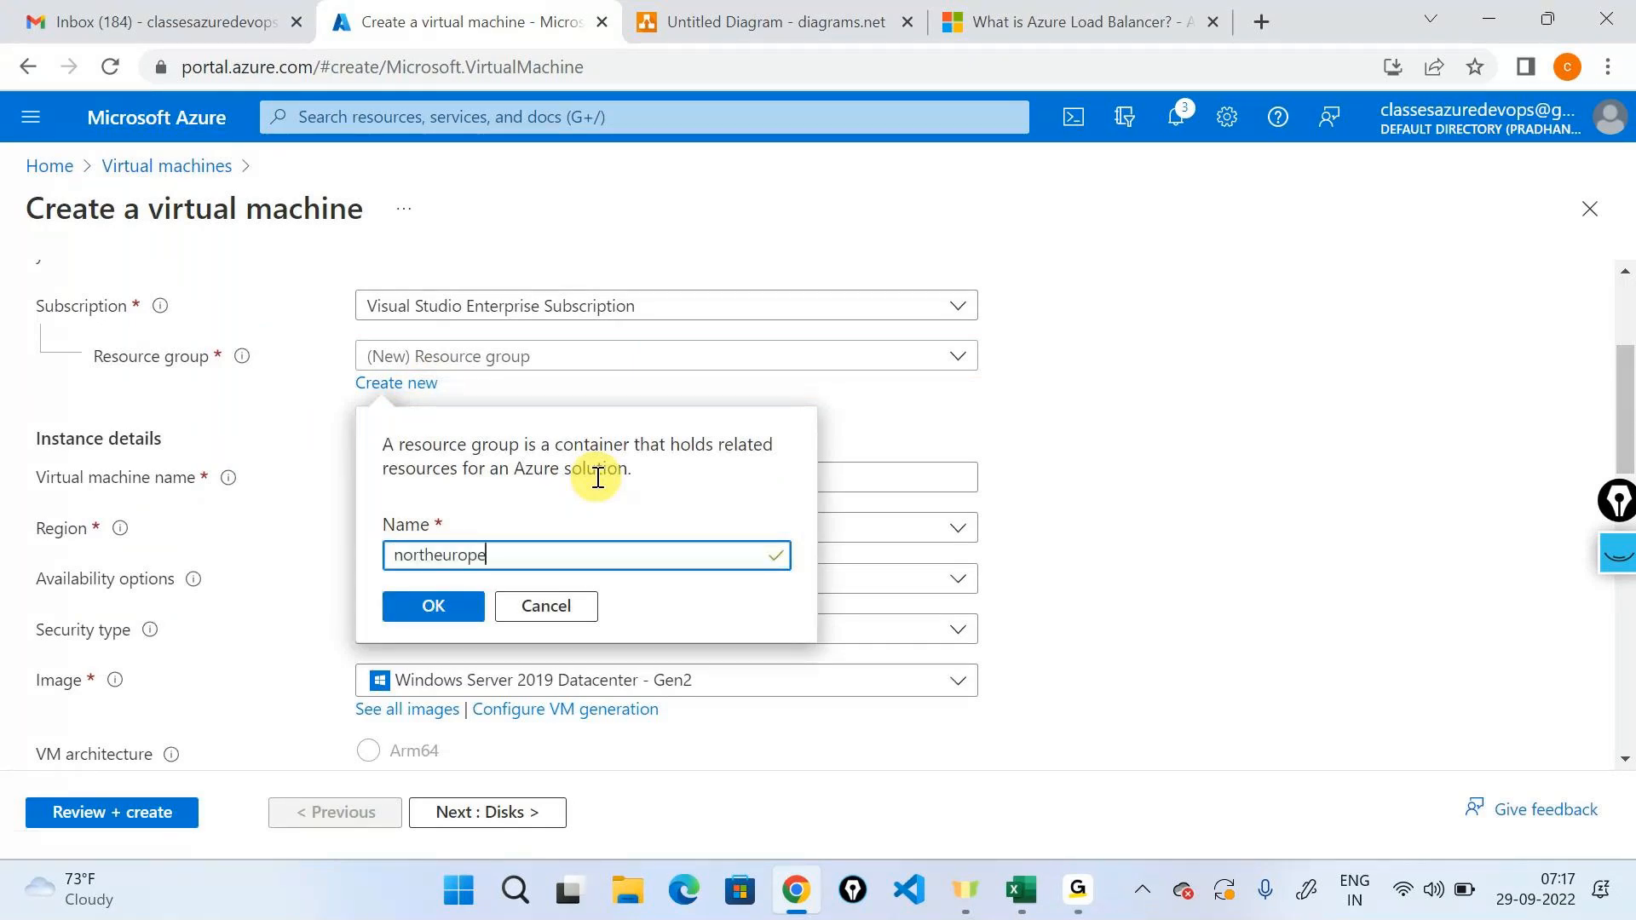
type("rg")
left_click(464, 607)
Name the virtual machine vmnortheurope and set its region to (Europe) North Europe.
left_click(505, 475)
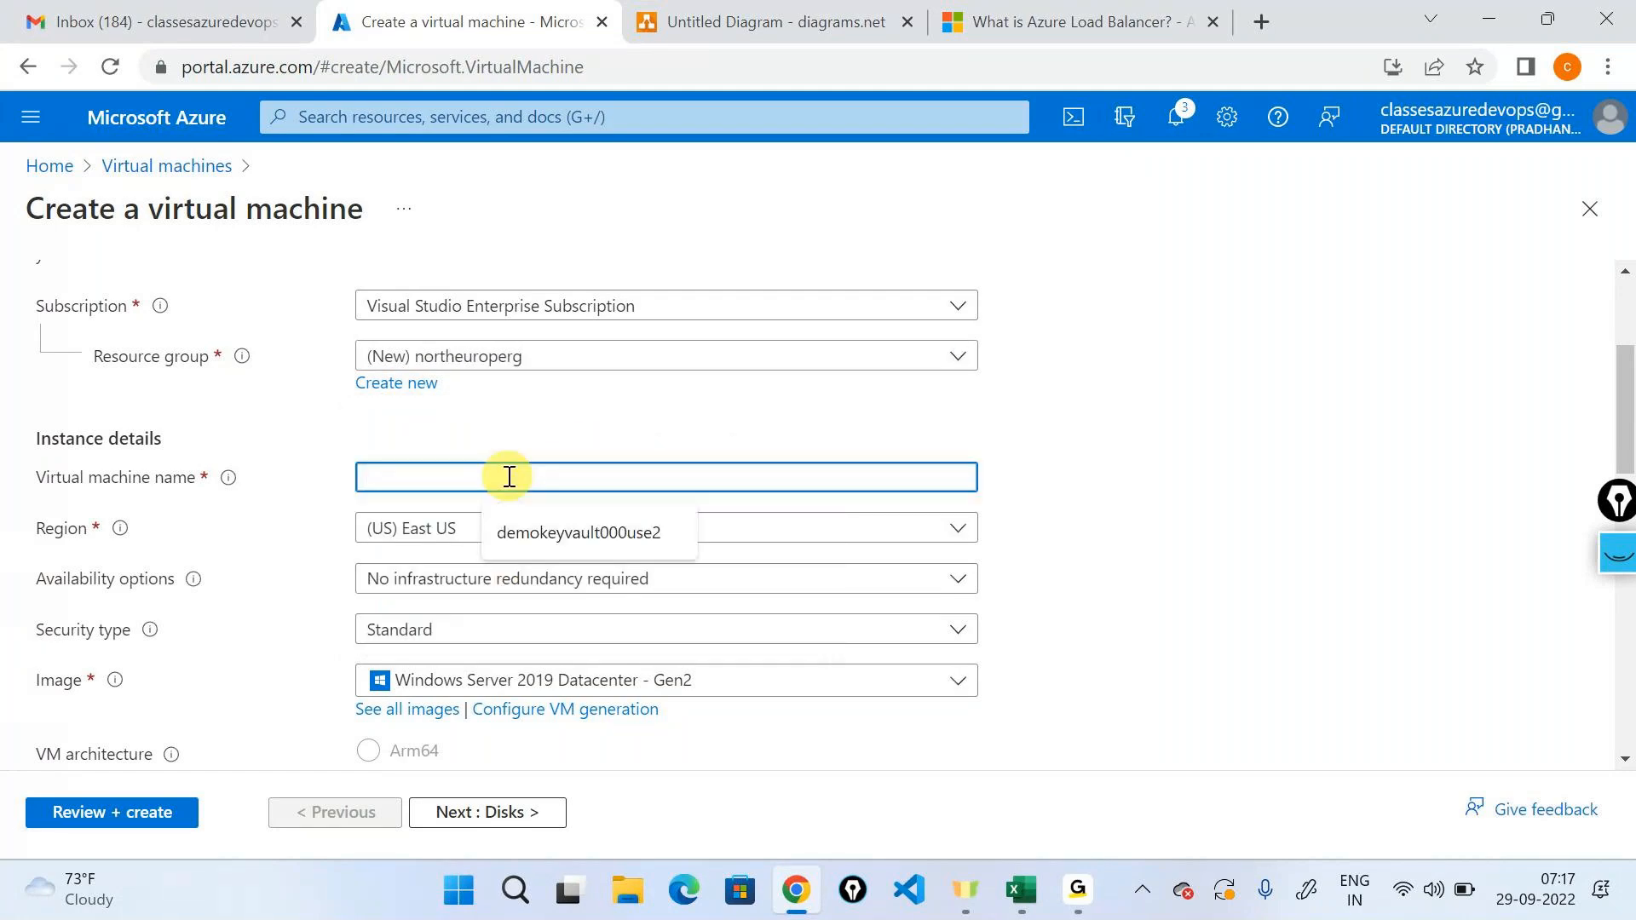
type("vmnortheurope")
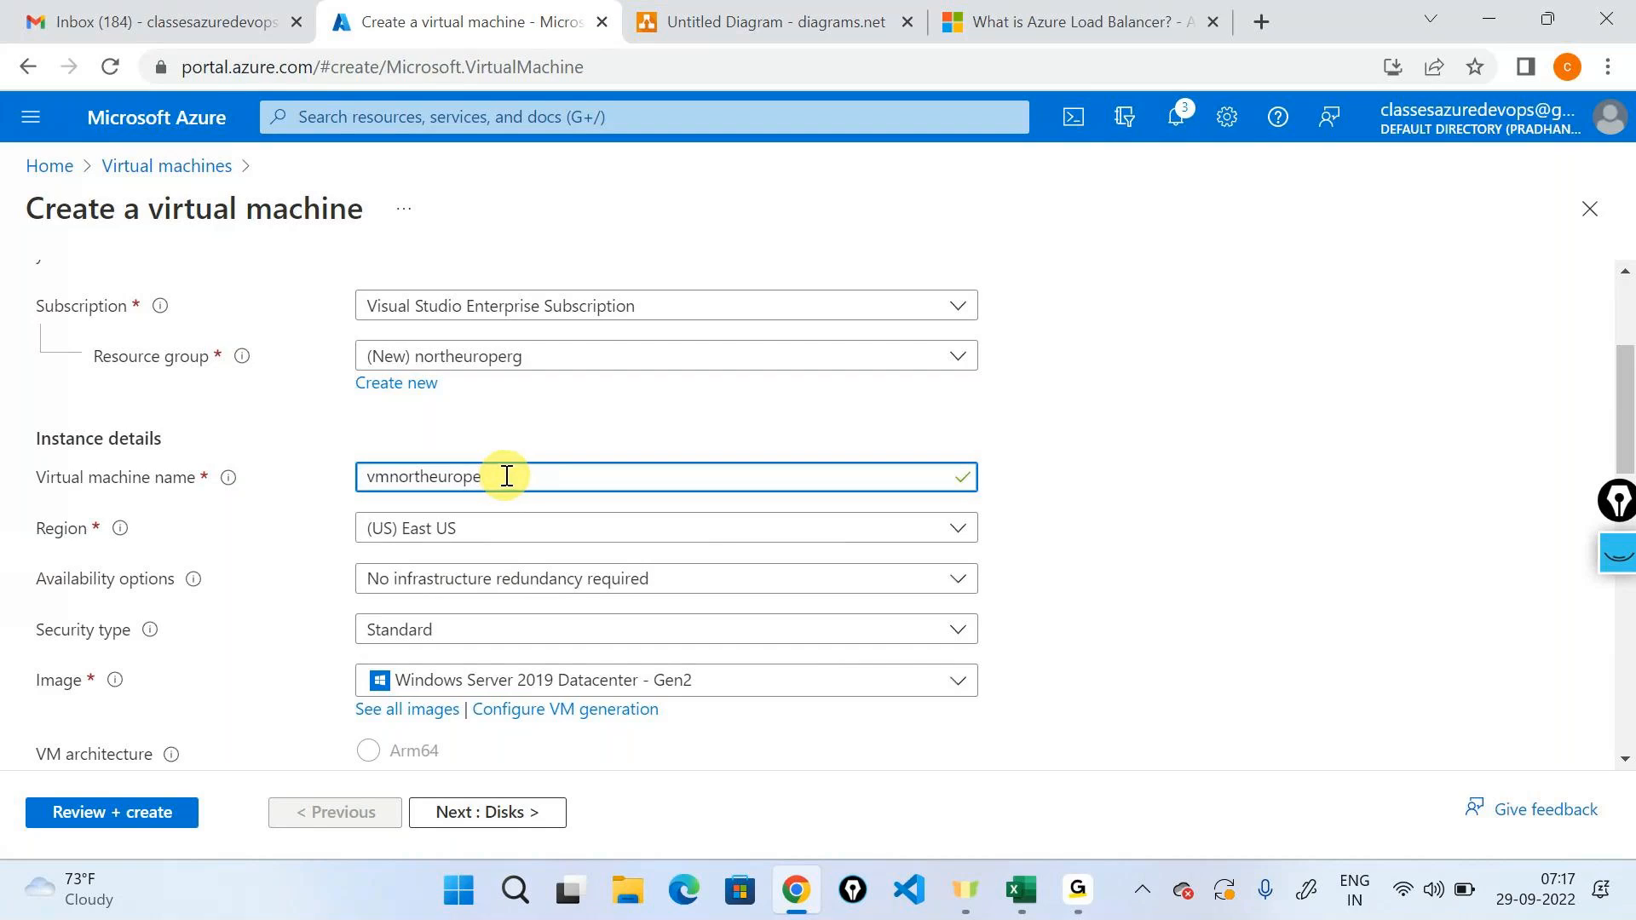
left_click(530, 524)
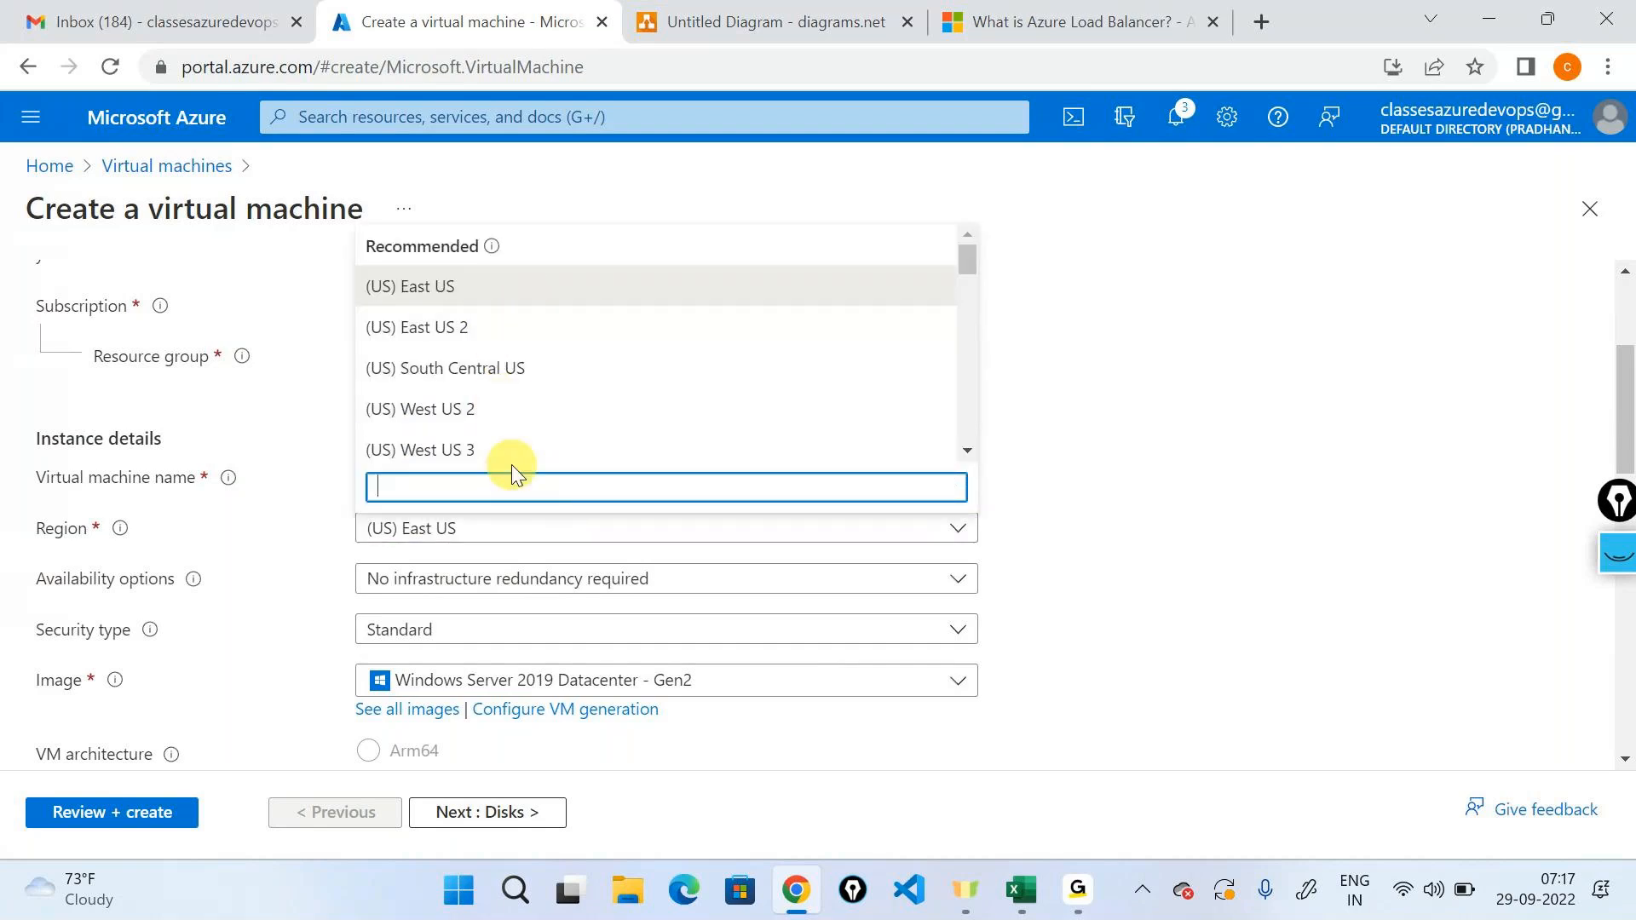
type("nor")
left_click(487, 292)
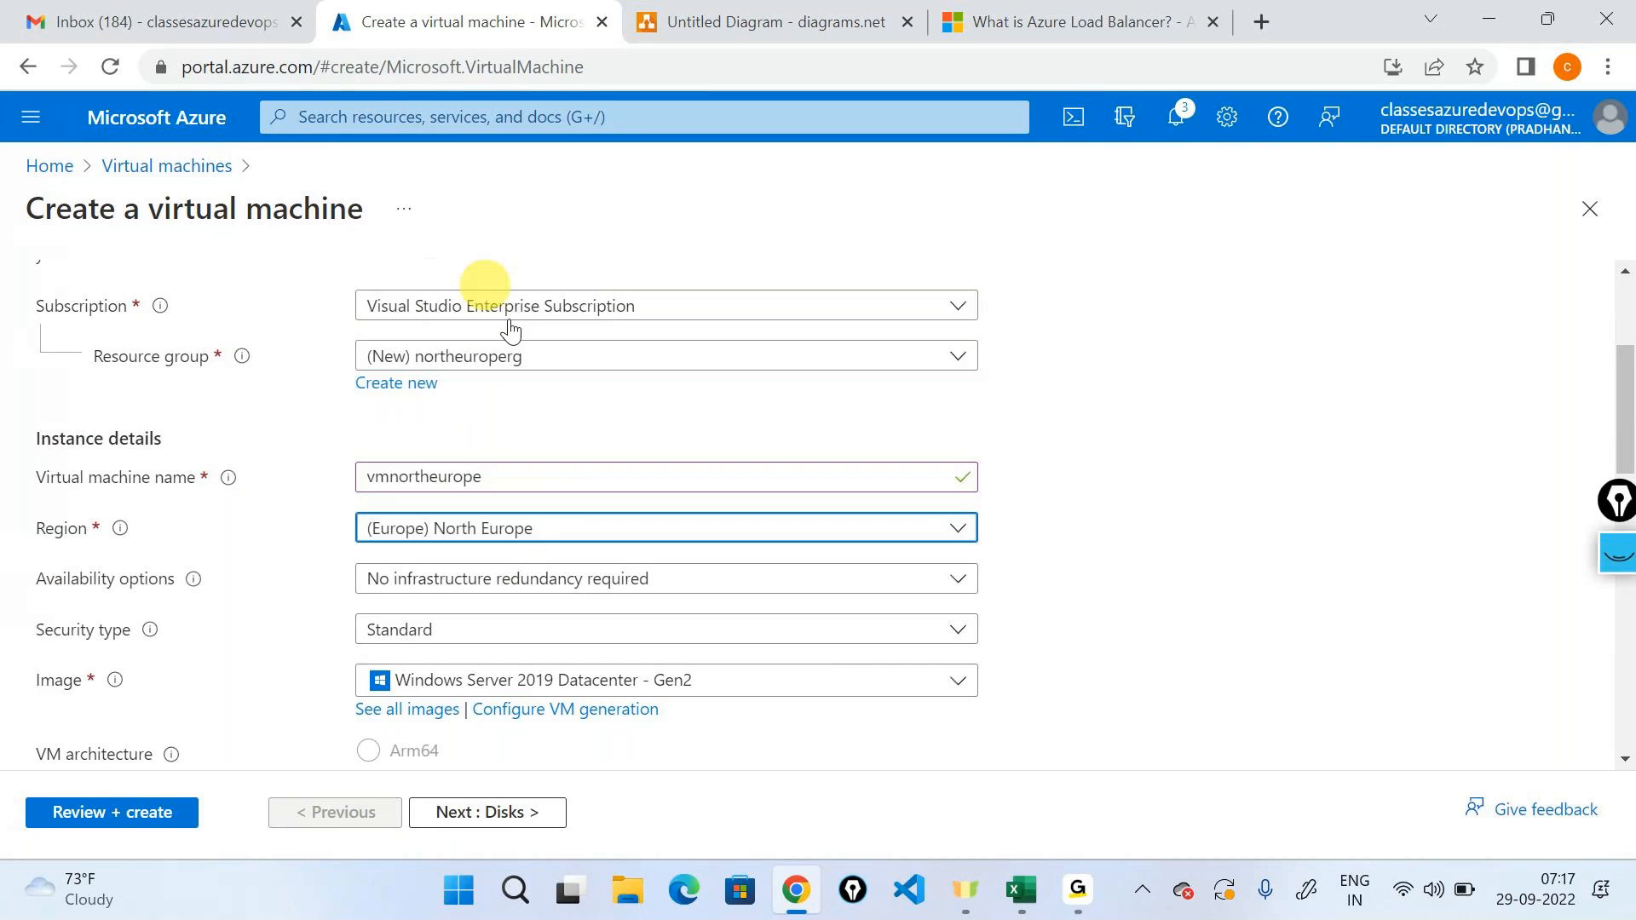
Set the administrator username to testuser, then enter and confirm the account password.
scroll(822, 465, "down", 3)
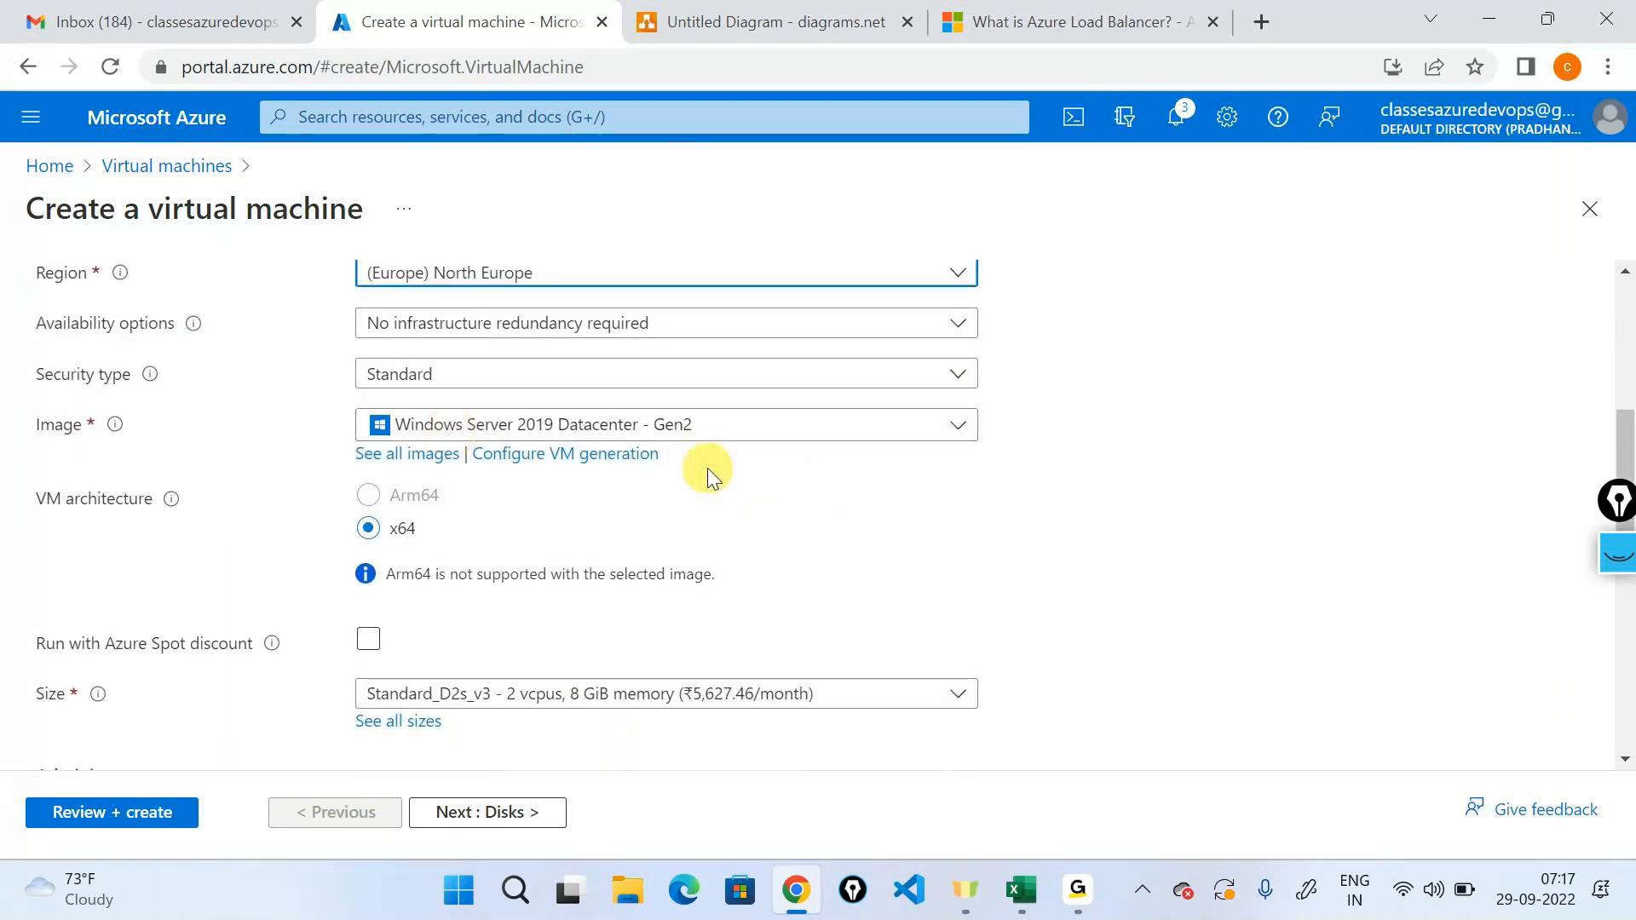
scroll(708, 468, "down", 1)
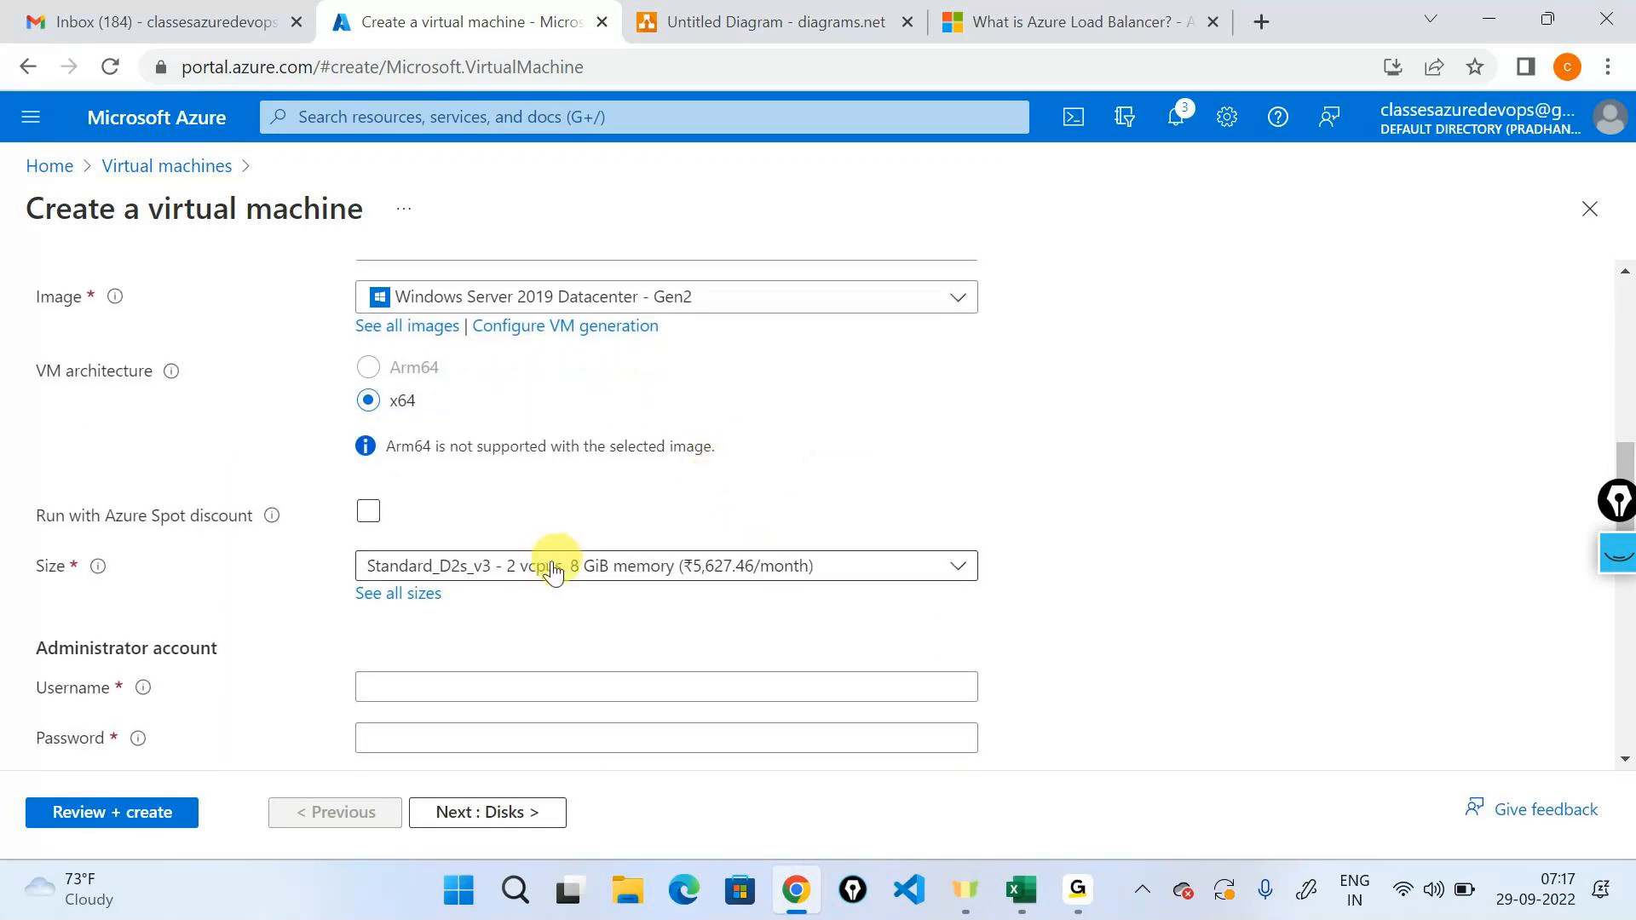
scroll(550, 572, "down", 1)
left_click(472, 548)
type("testuser")
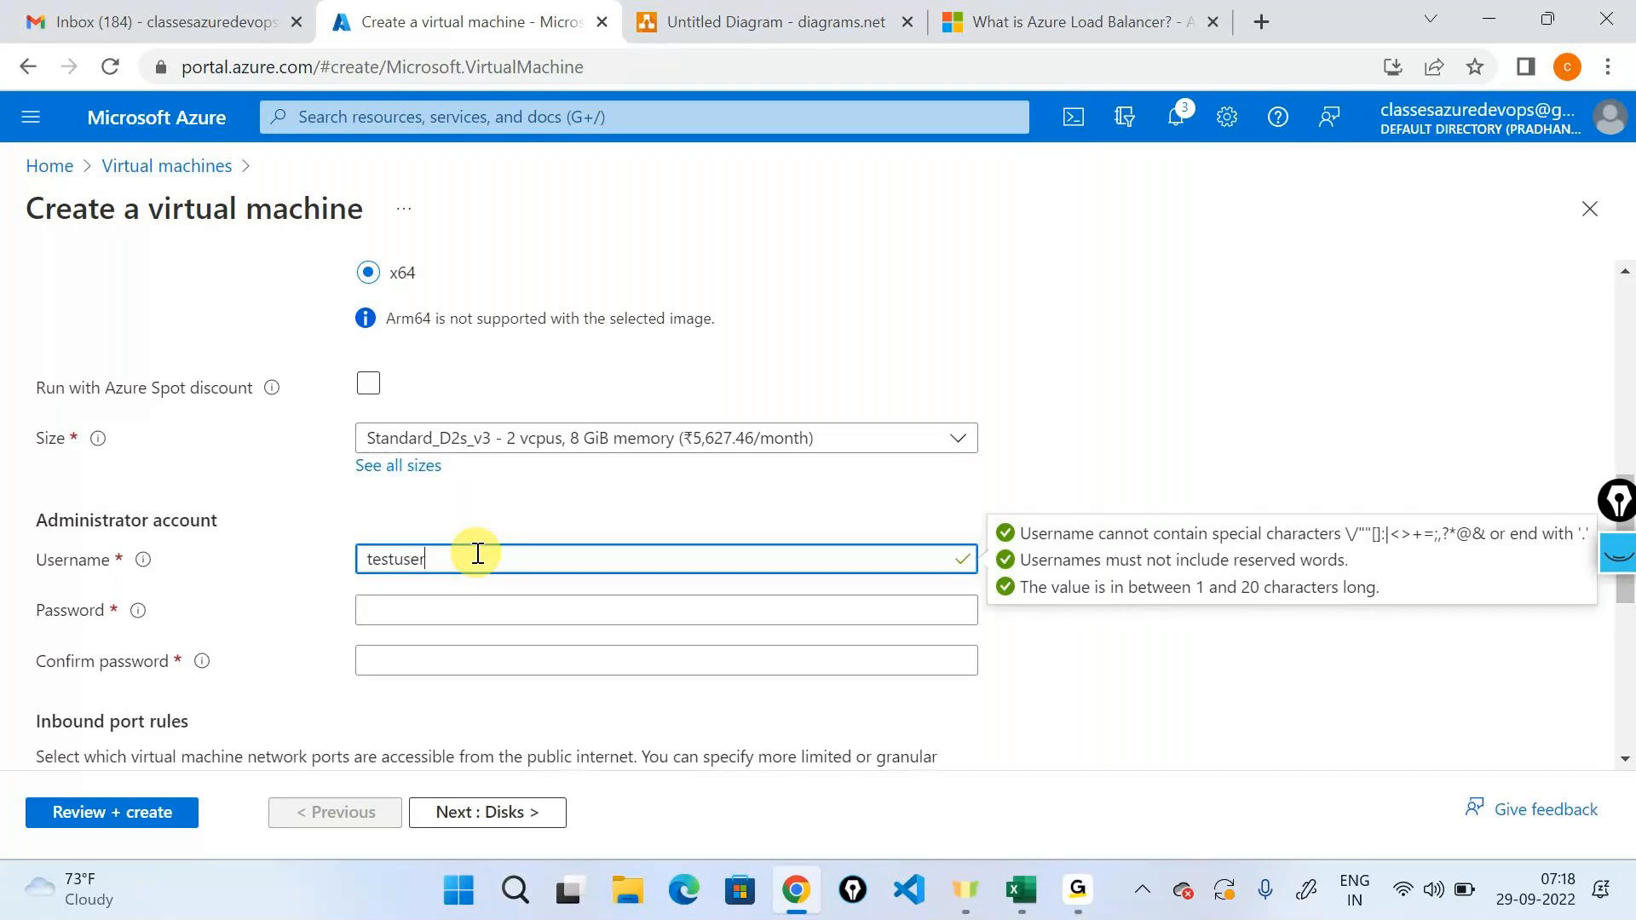
scroll(475, 554, "down", 2)
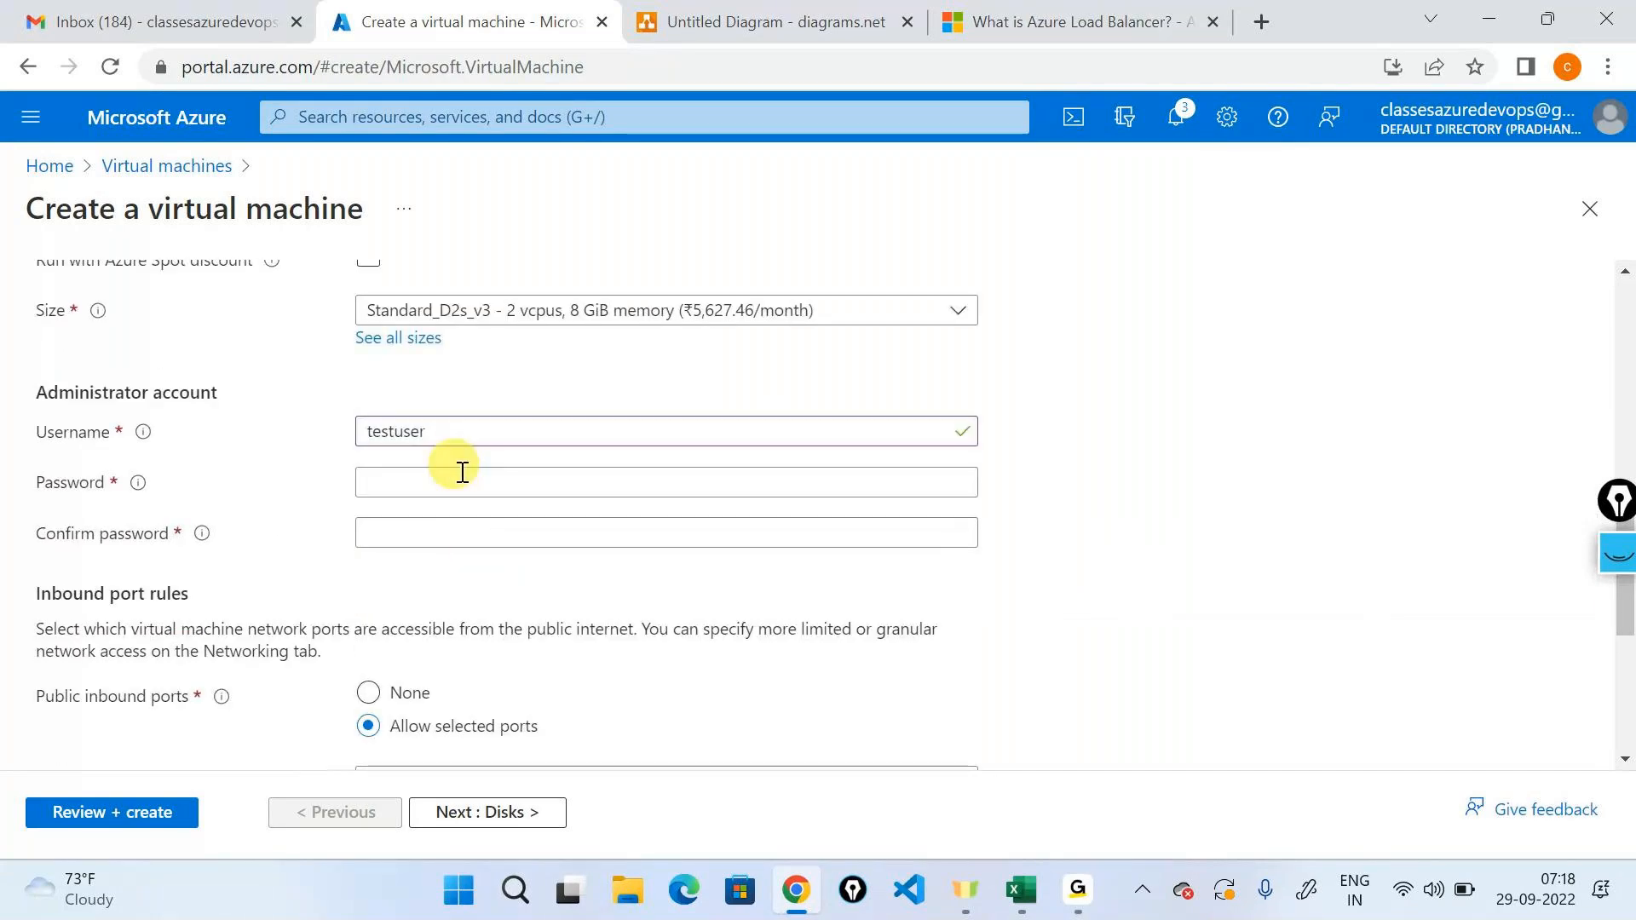
left_click(465, 479)
type("Password@1234")
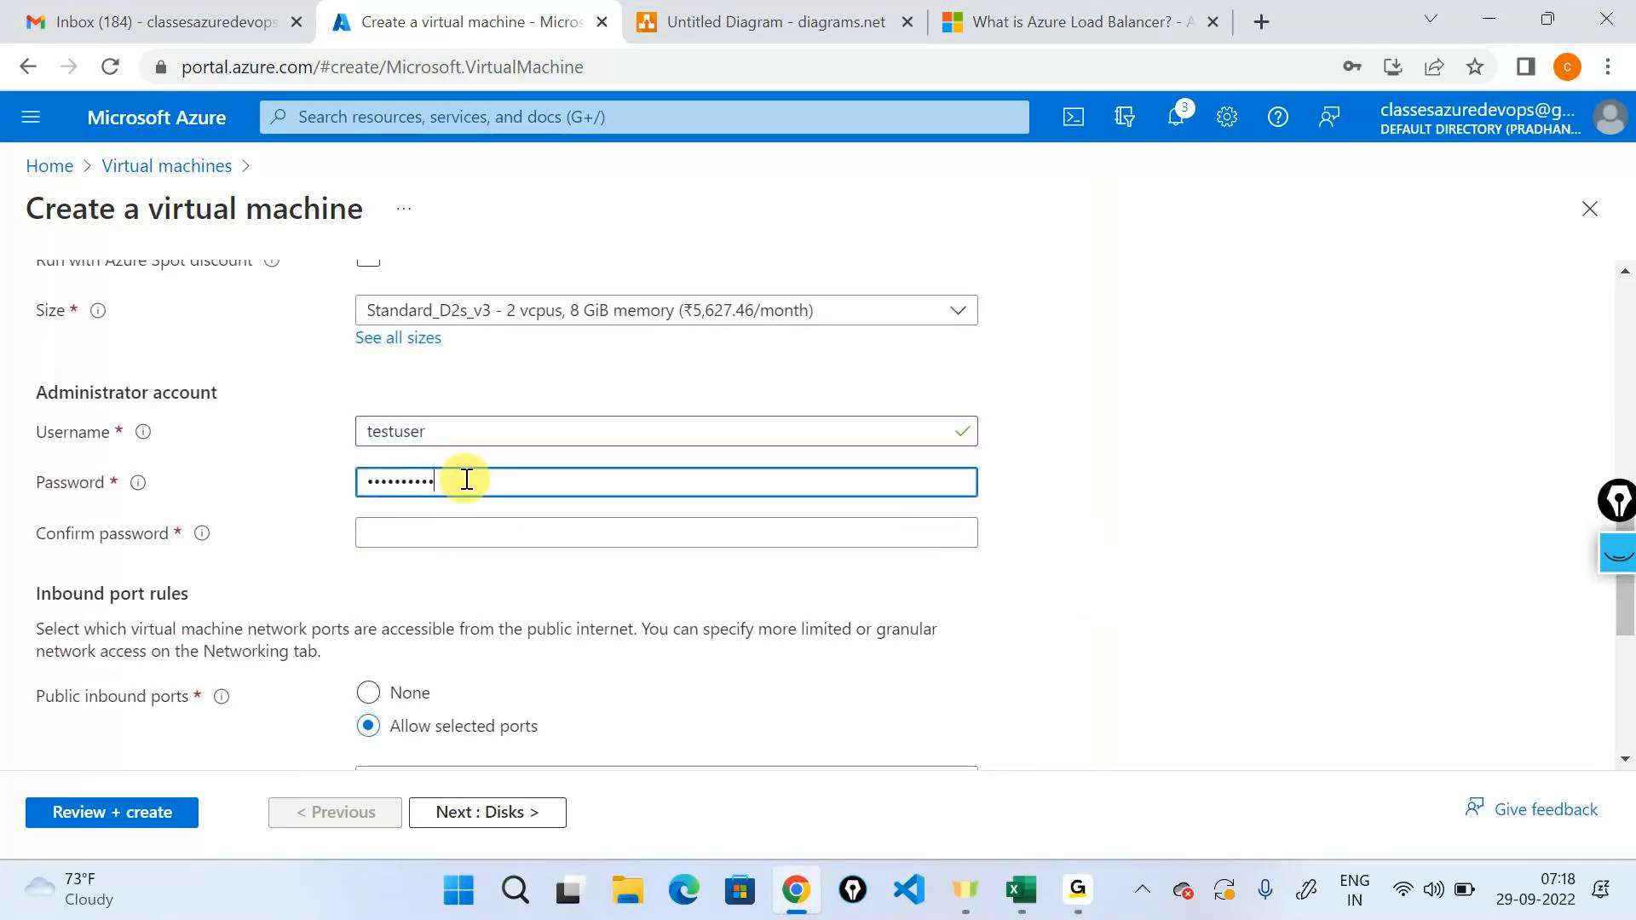
key("Tab")
type("Password@1234")
Set the public inbound ports to None and proceed past the disk options to the networking settings.
scroll(452, 482, "down", 1)
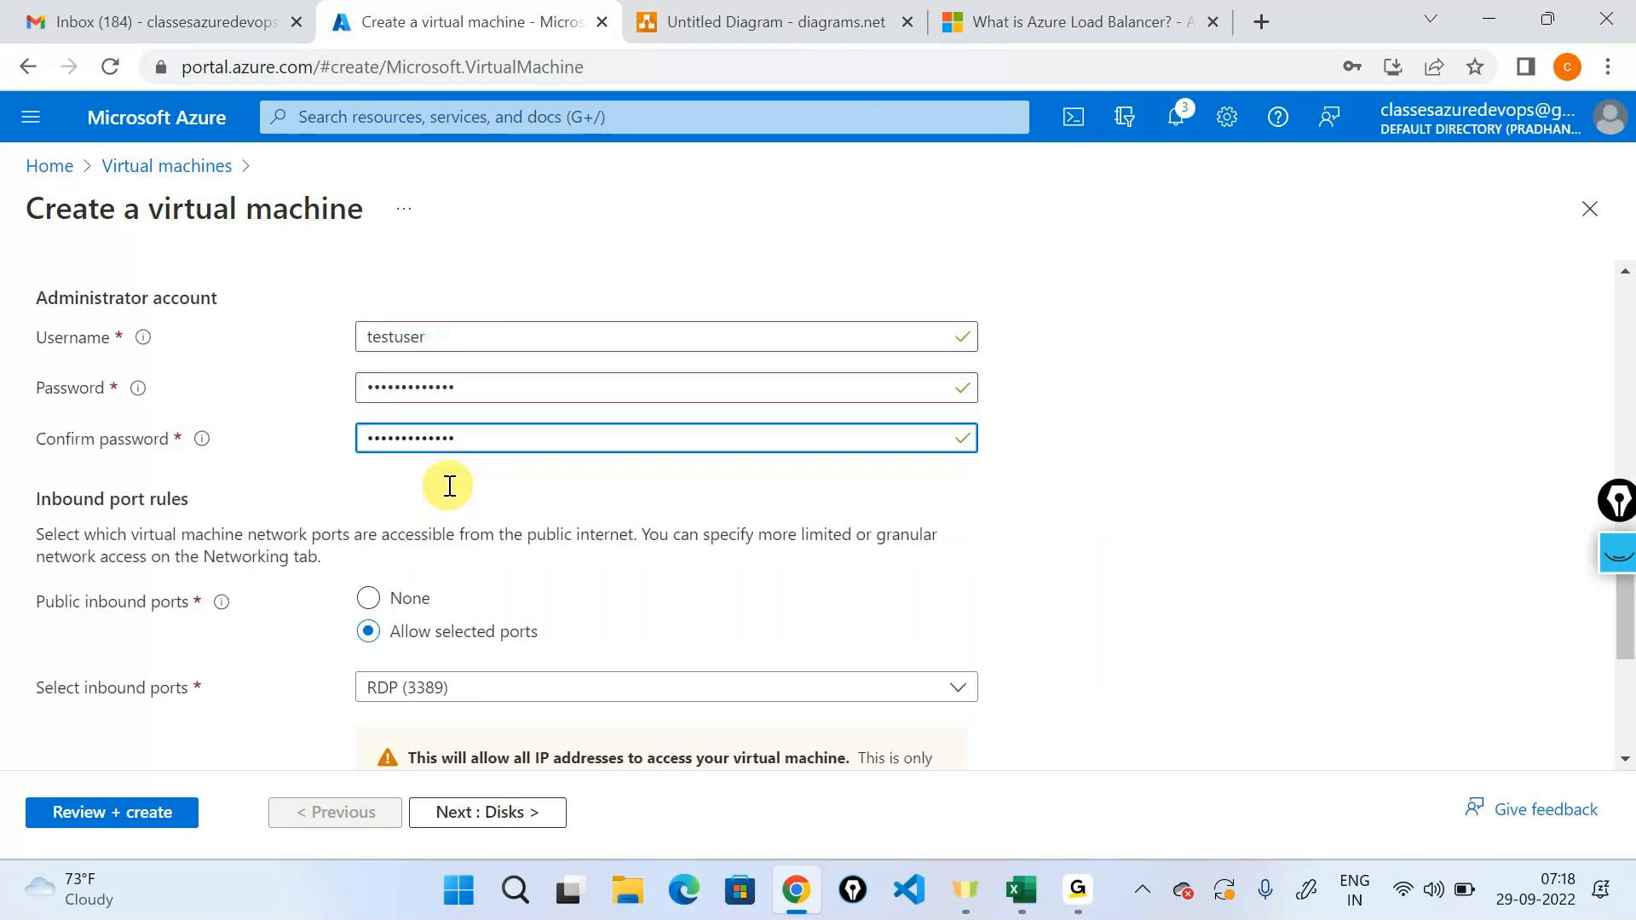
scroll(449, 485, "down", 3)
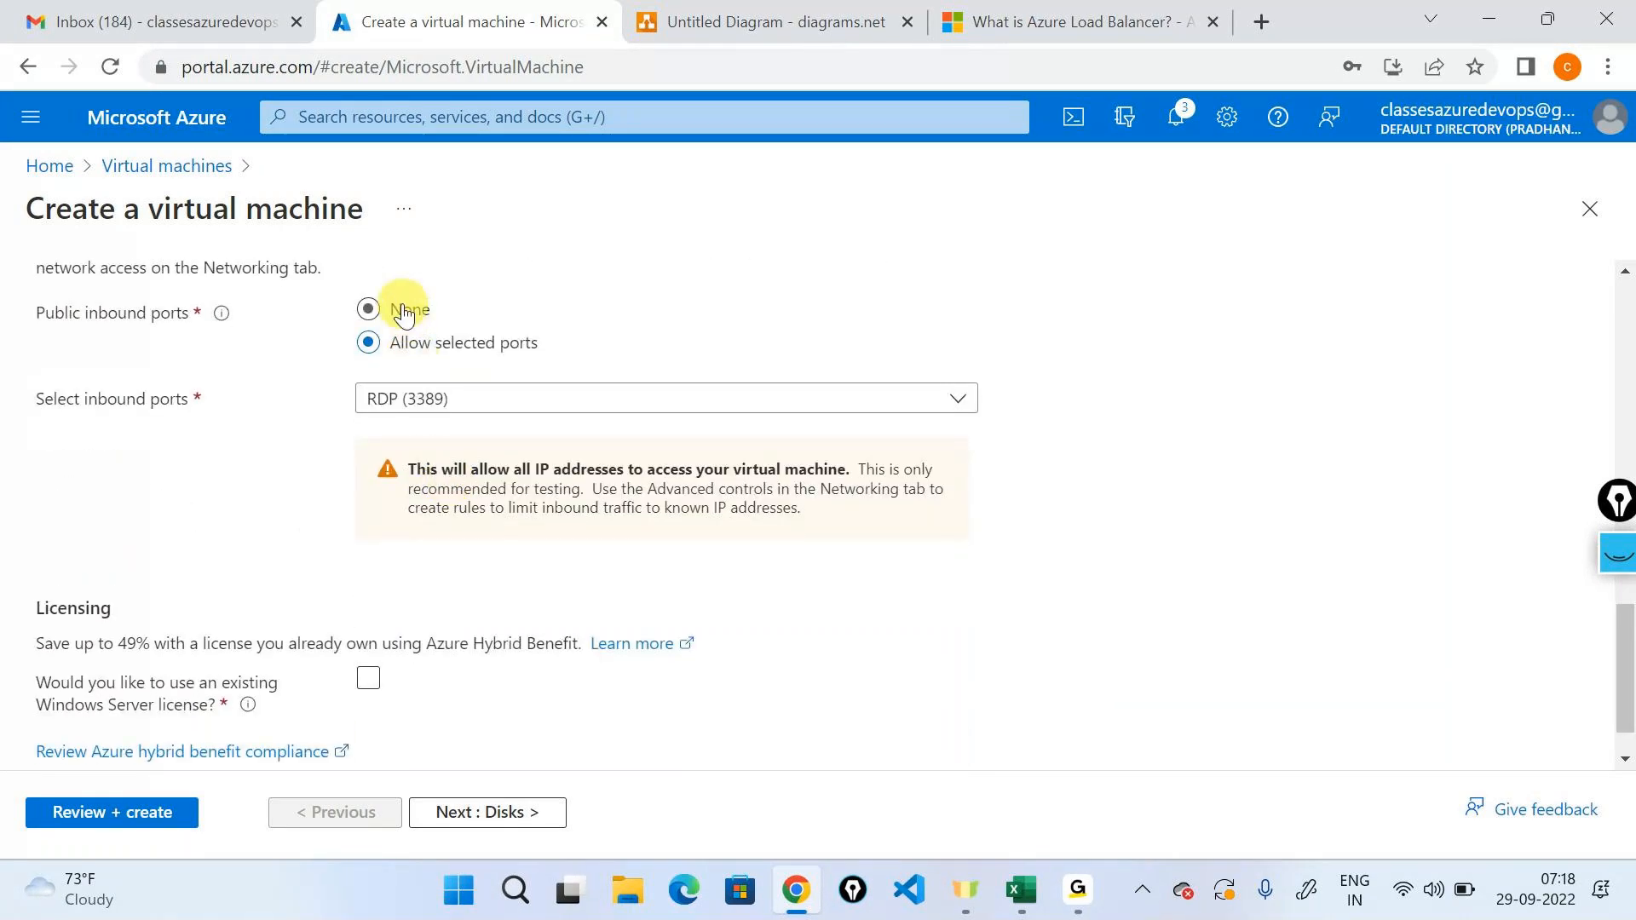
left_click(474, 399)
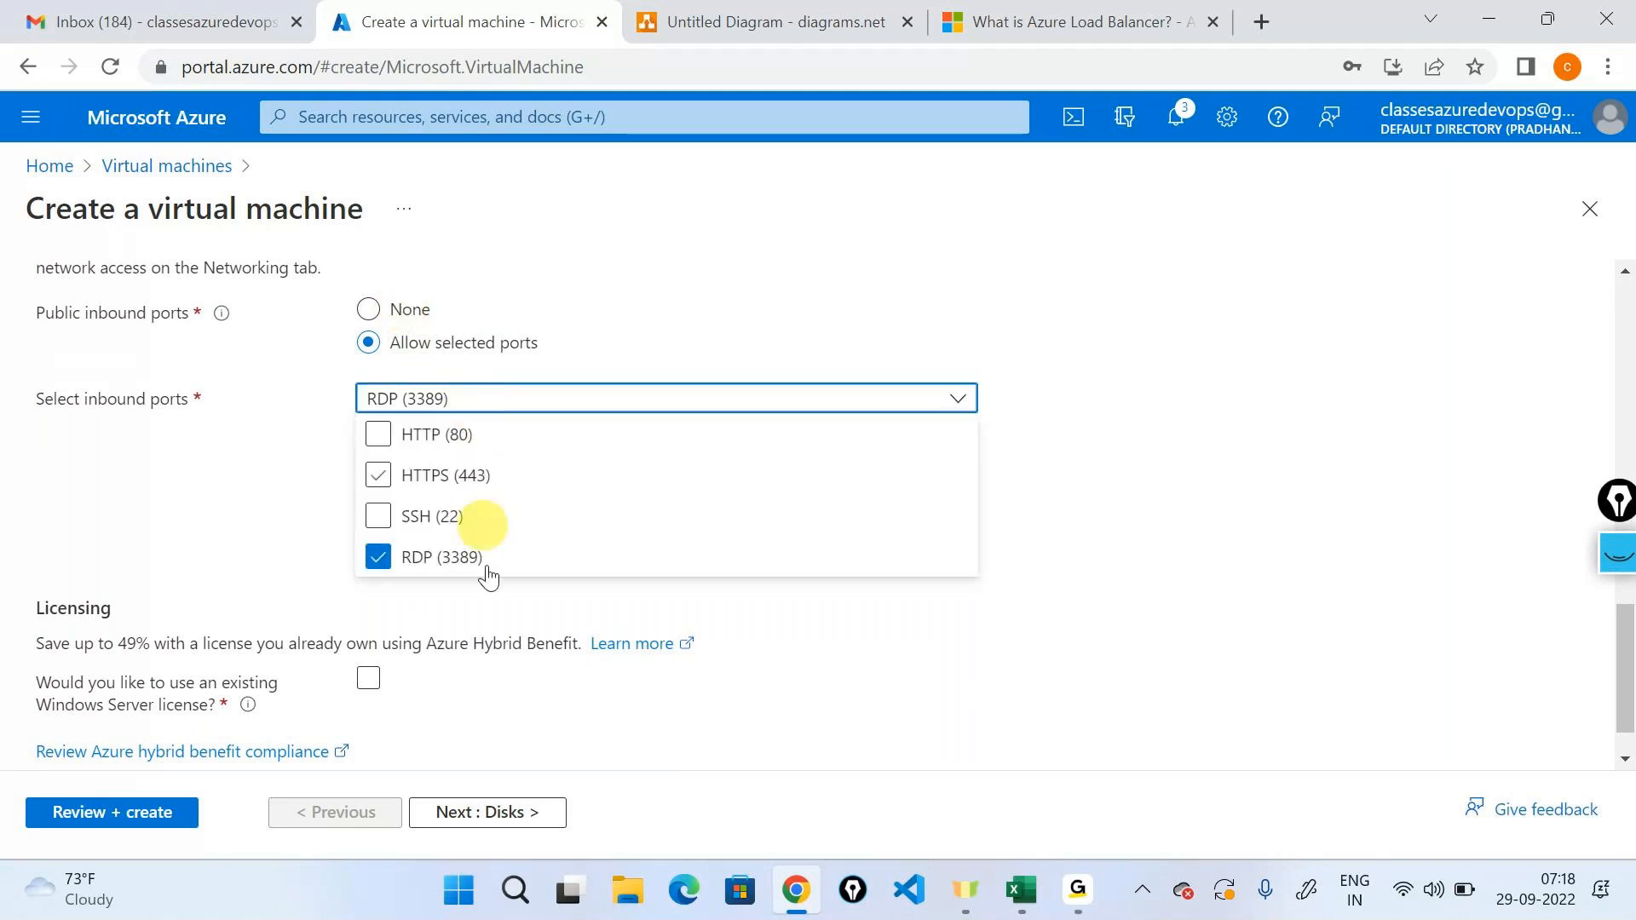
left_click(1134, 401)
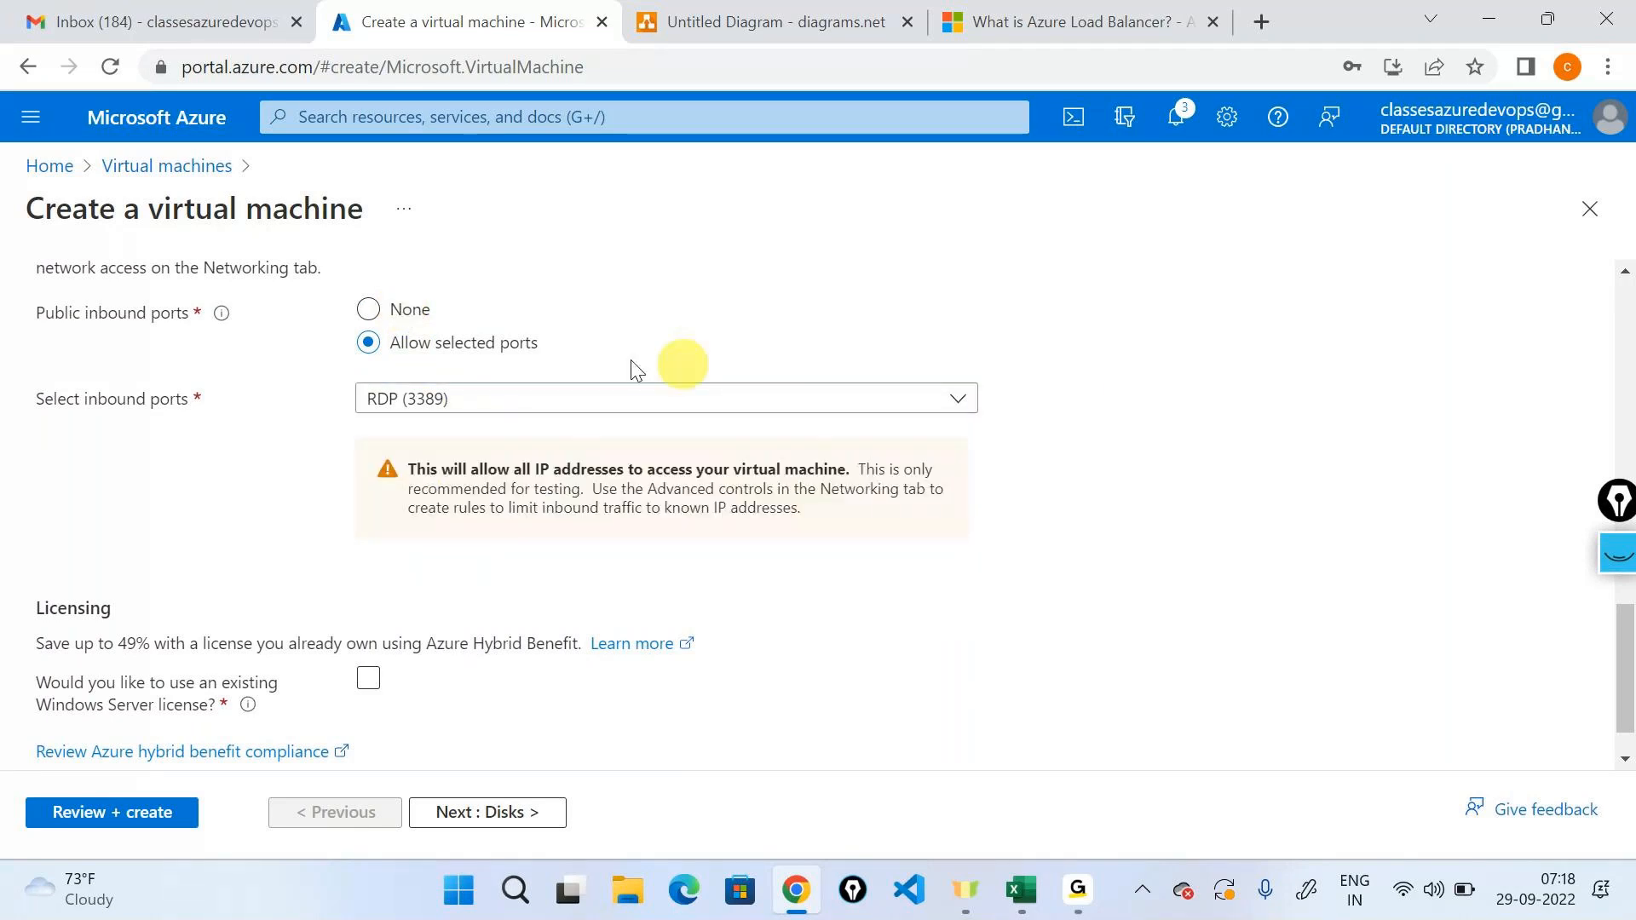
left_click(376, 315)
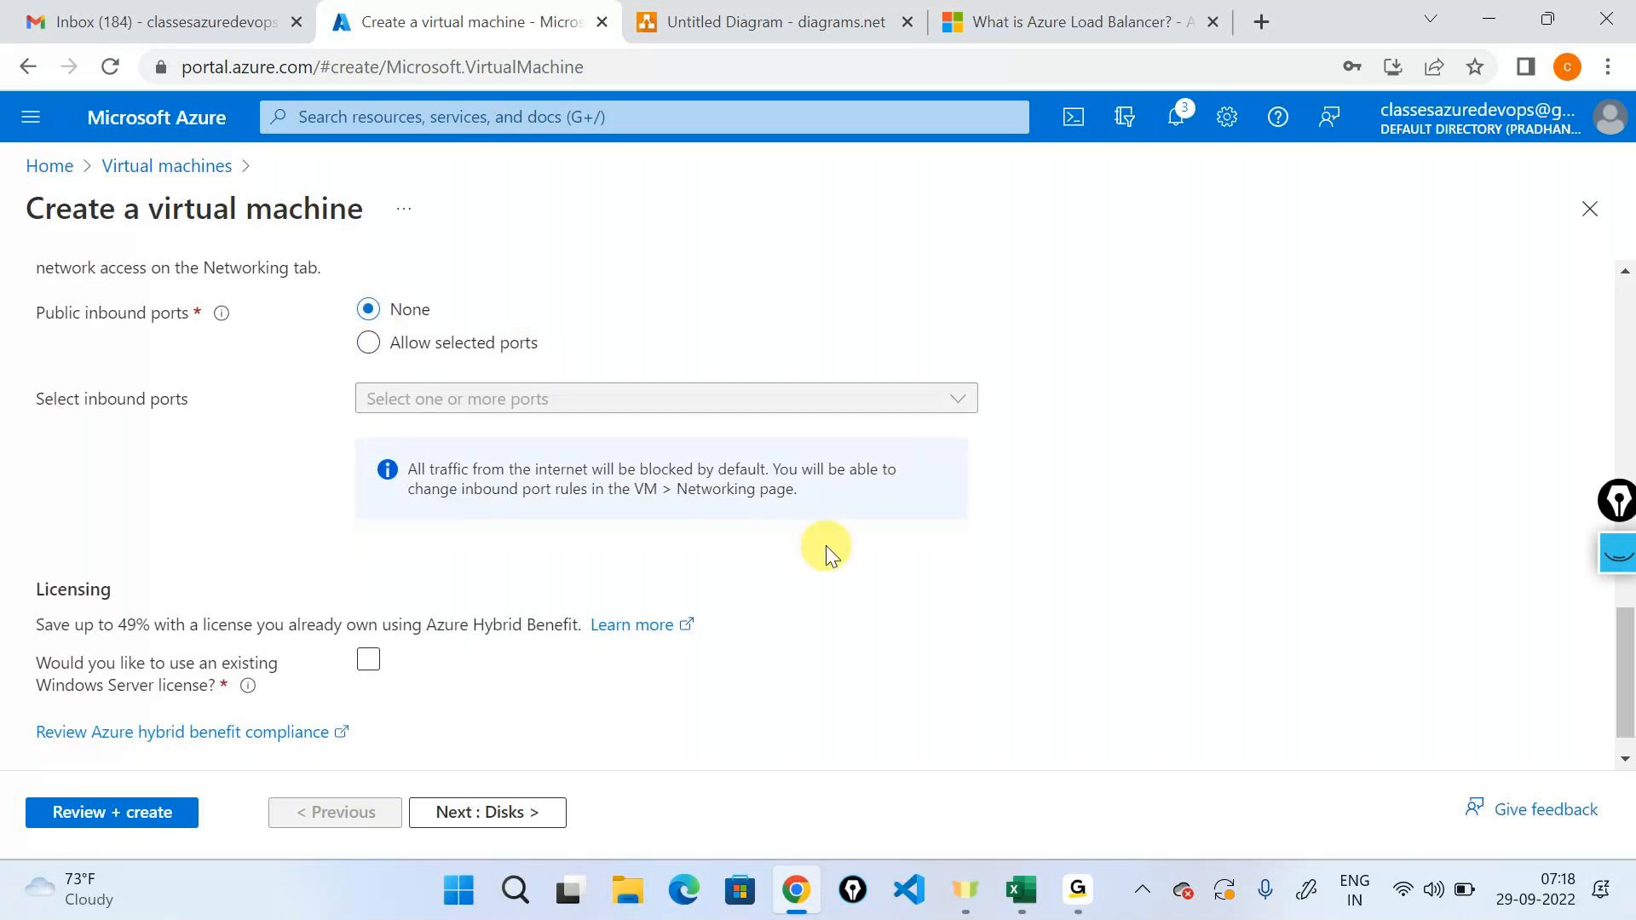
scroll(830, 550, "down", 1)
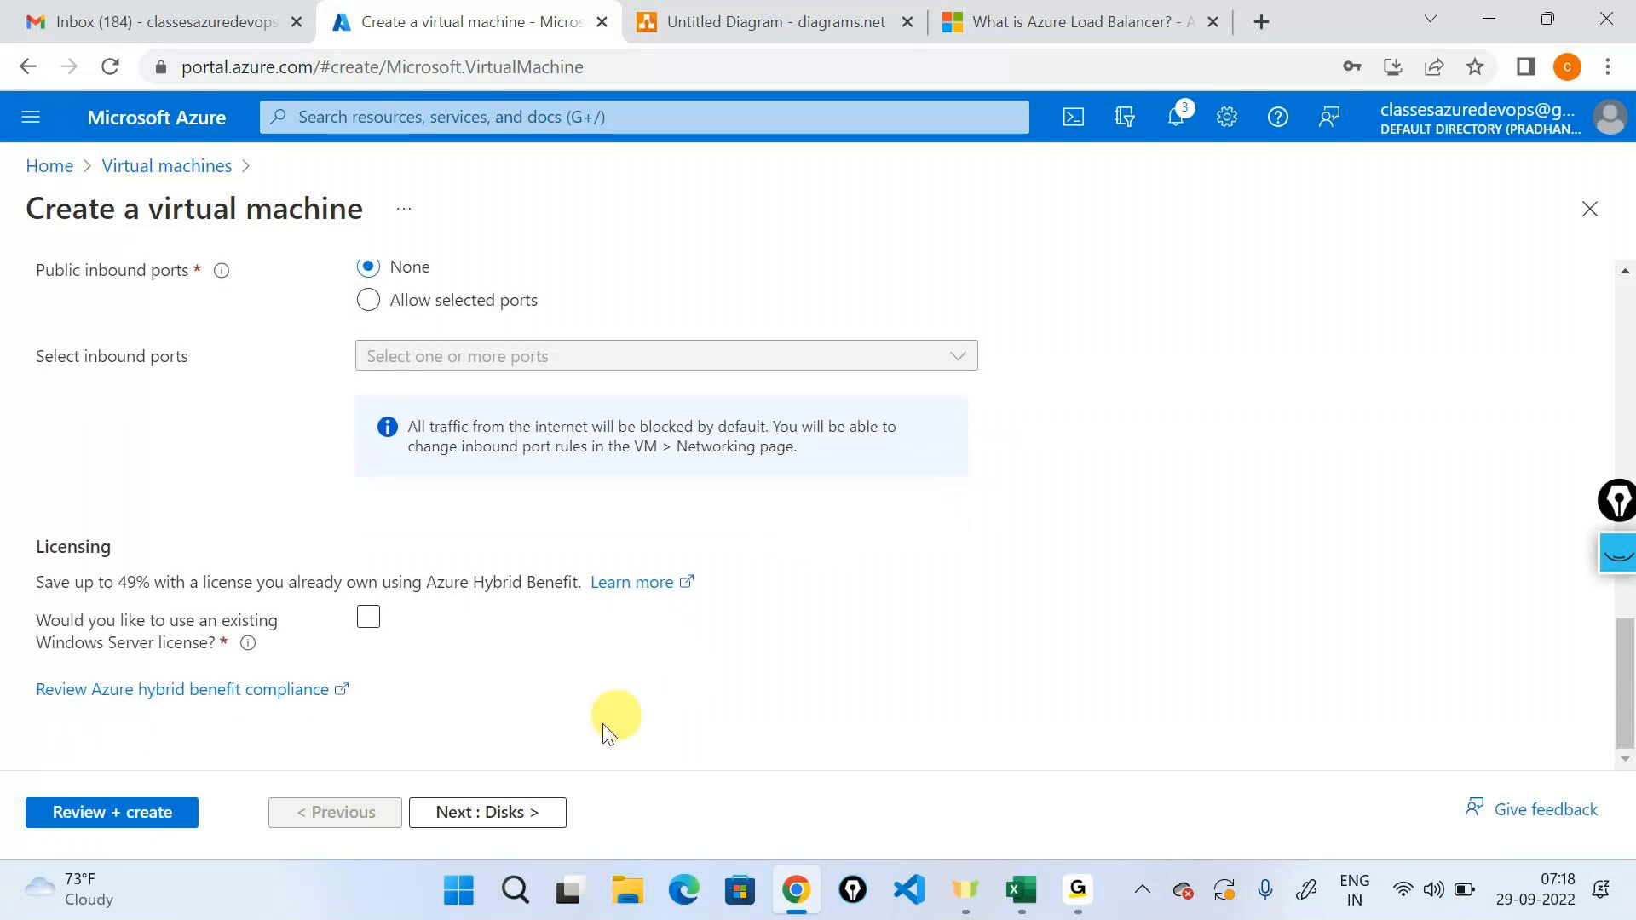
scroll(588, 554, "up", 2)
scroll(582, 542, "up", 2)
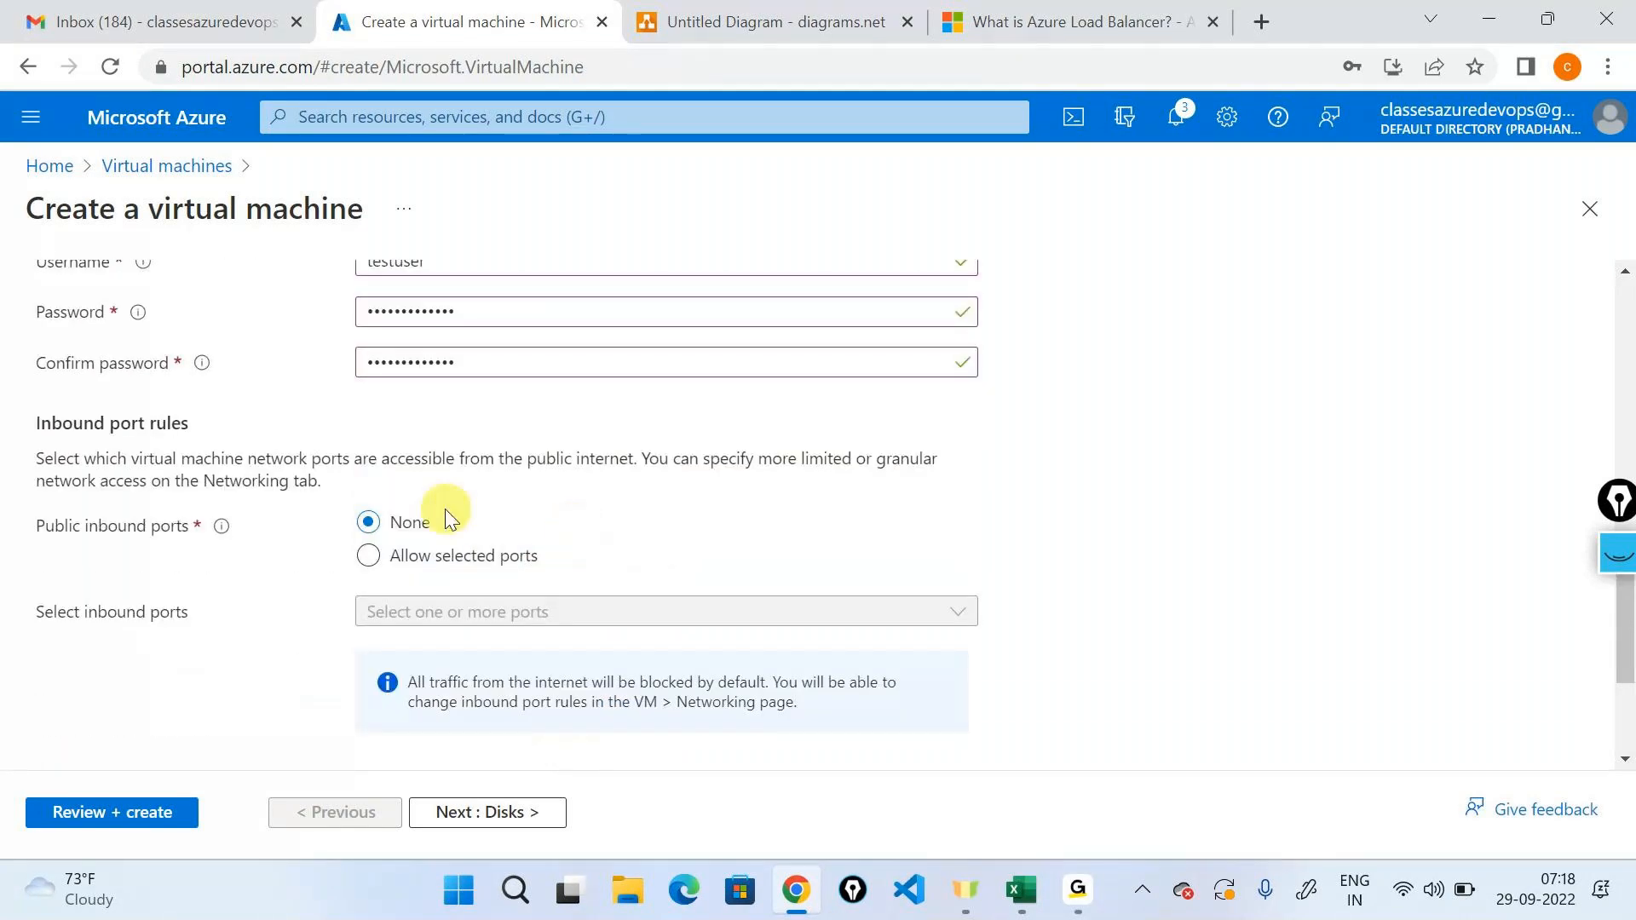
scroll(390, 570, "down", 3)
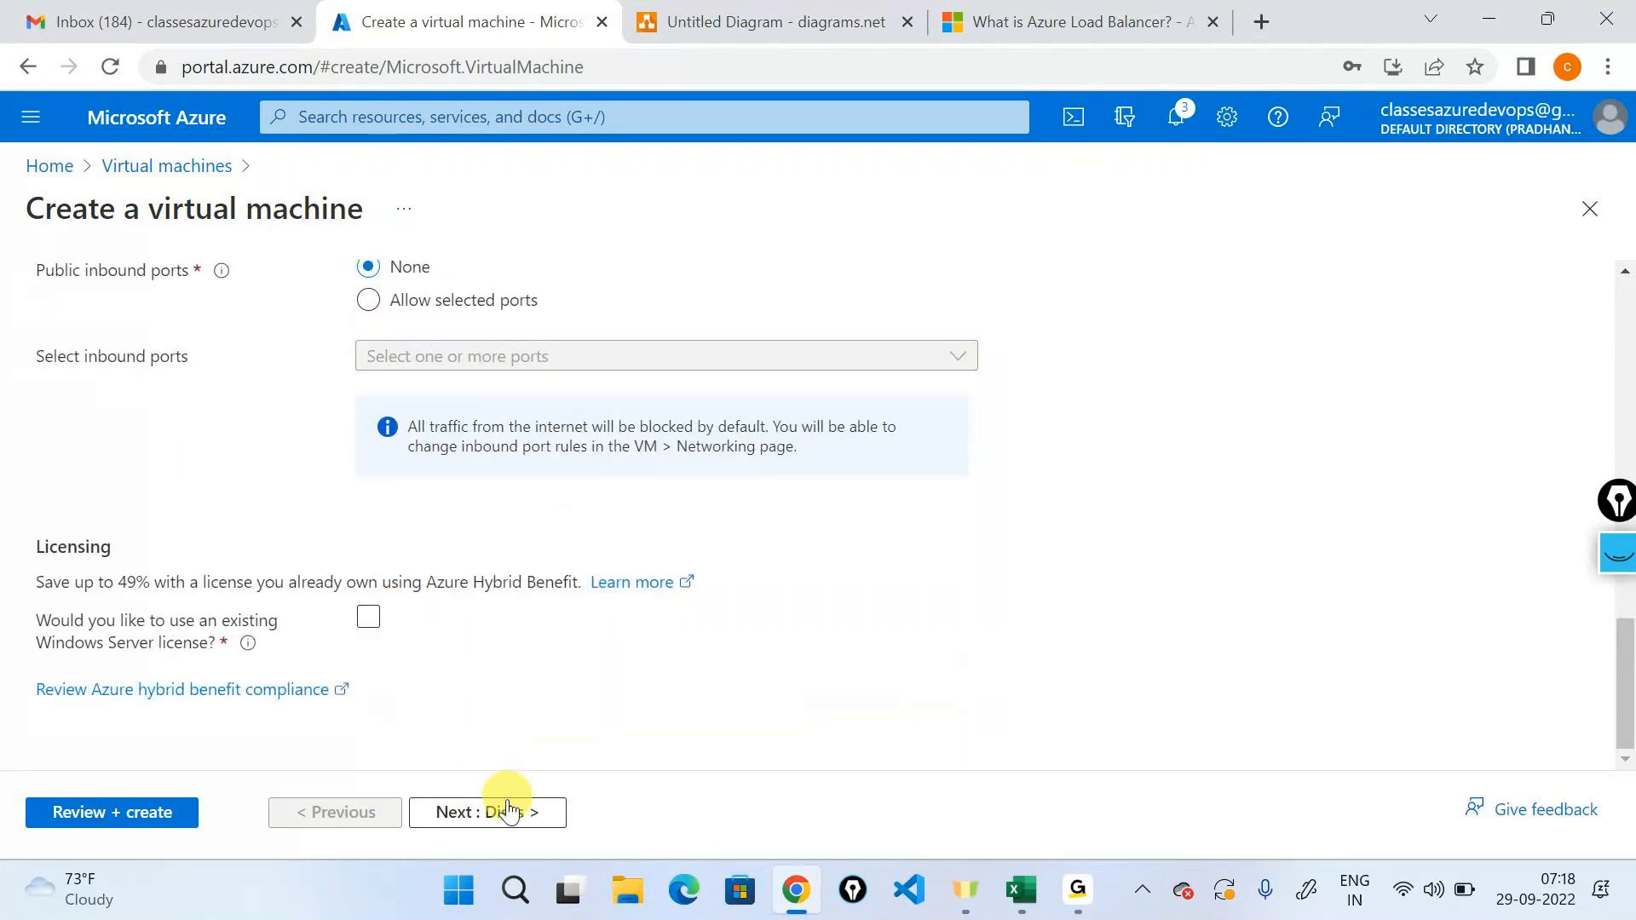
left_click(509, 811)
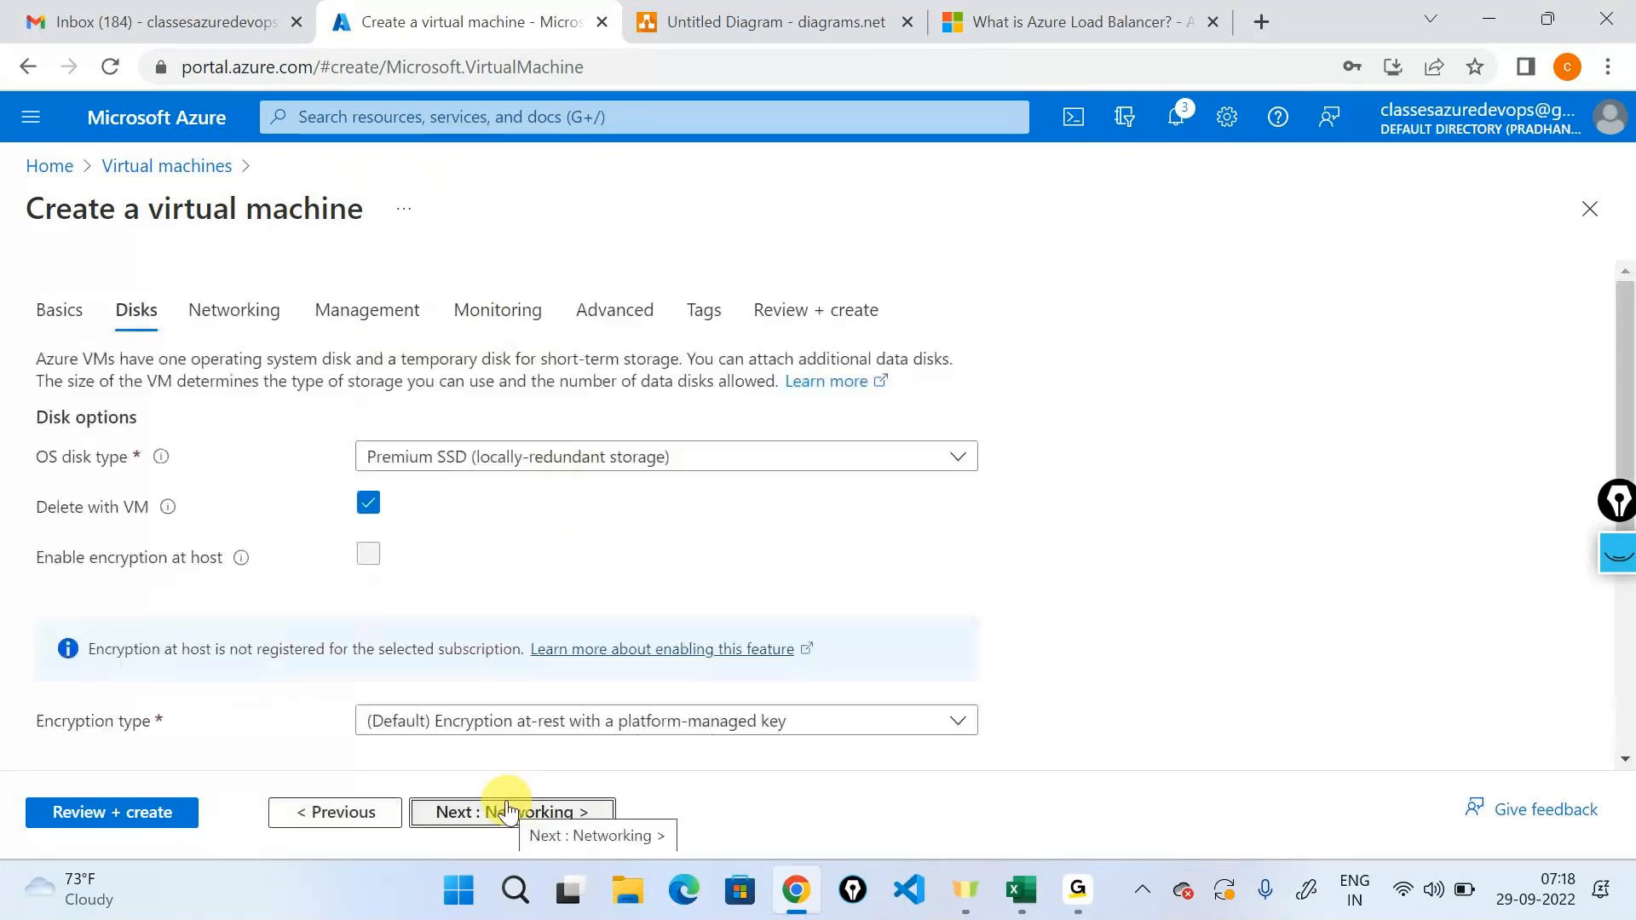
left_click(509, 810)
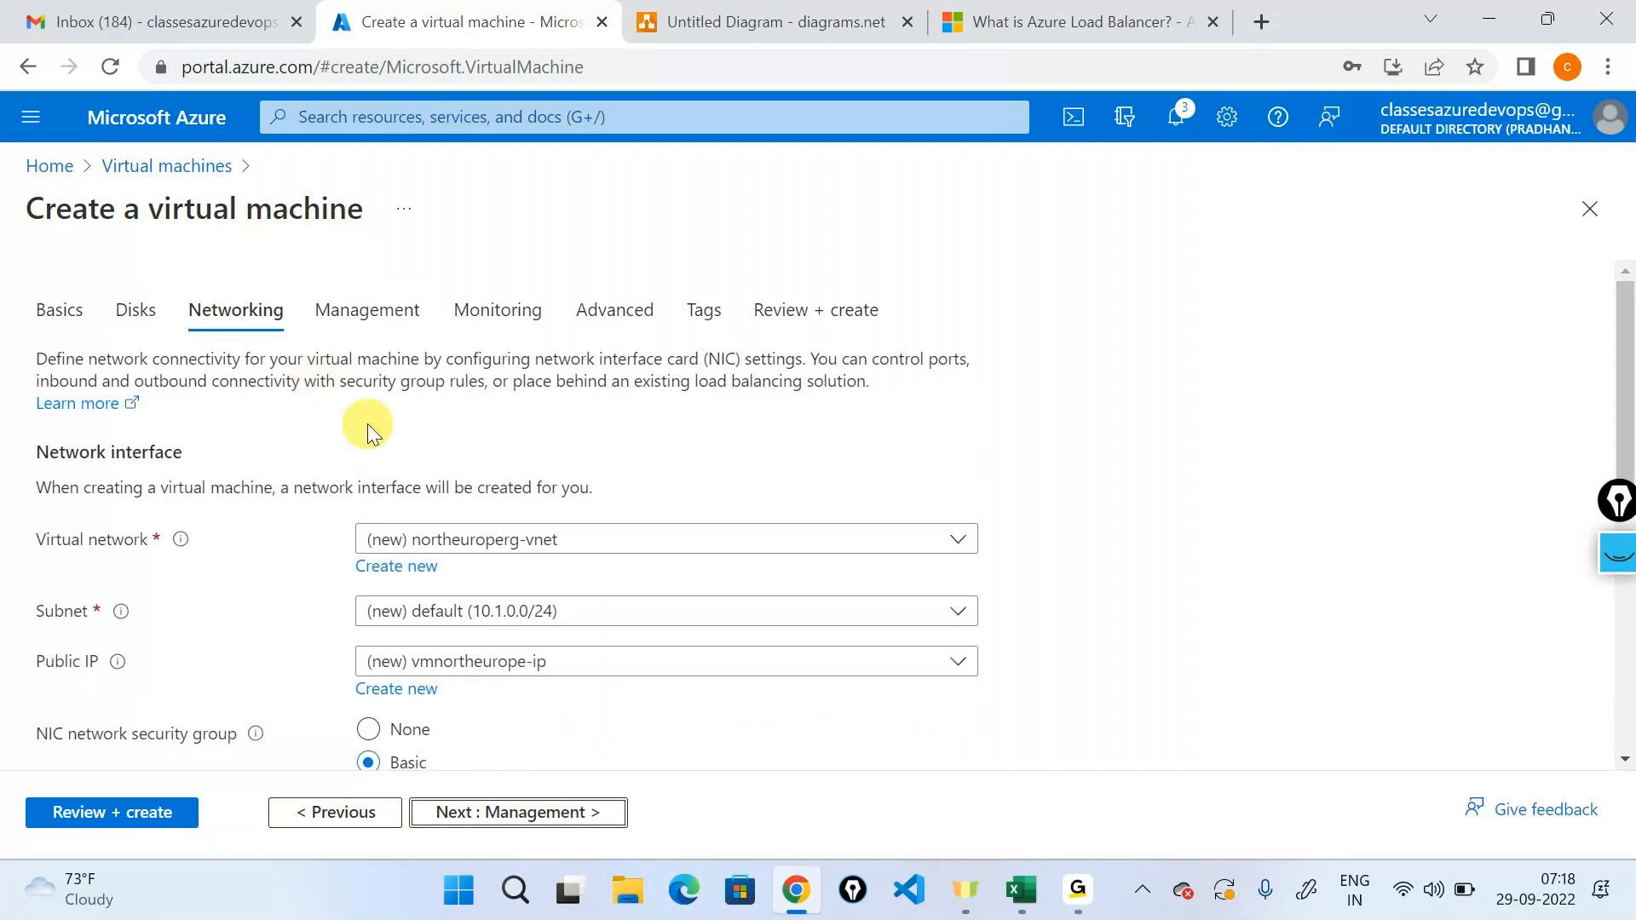
Set the network interface's public IP to None.
scroll(366, 376, "down", 2)
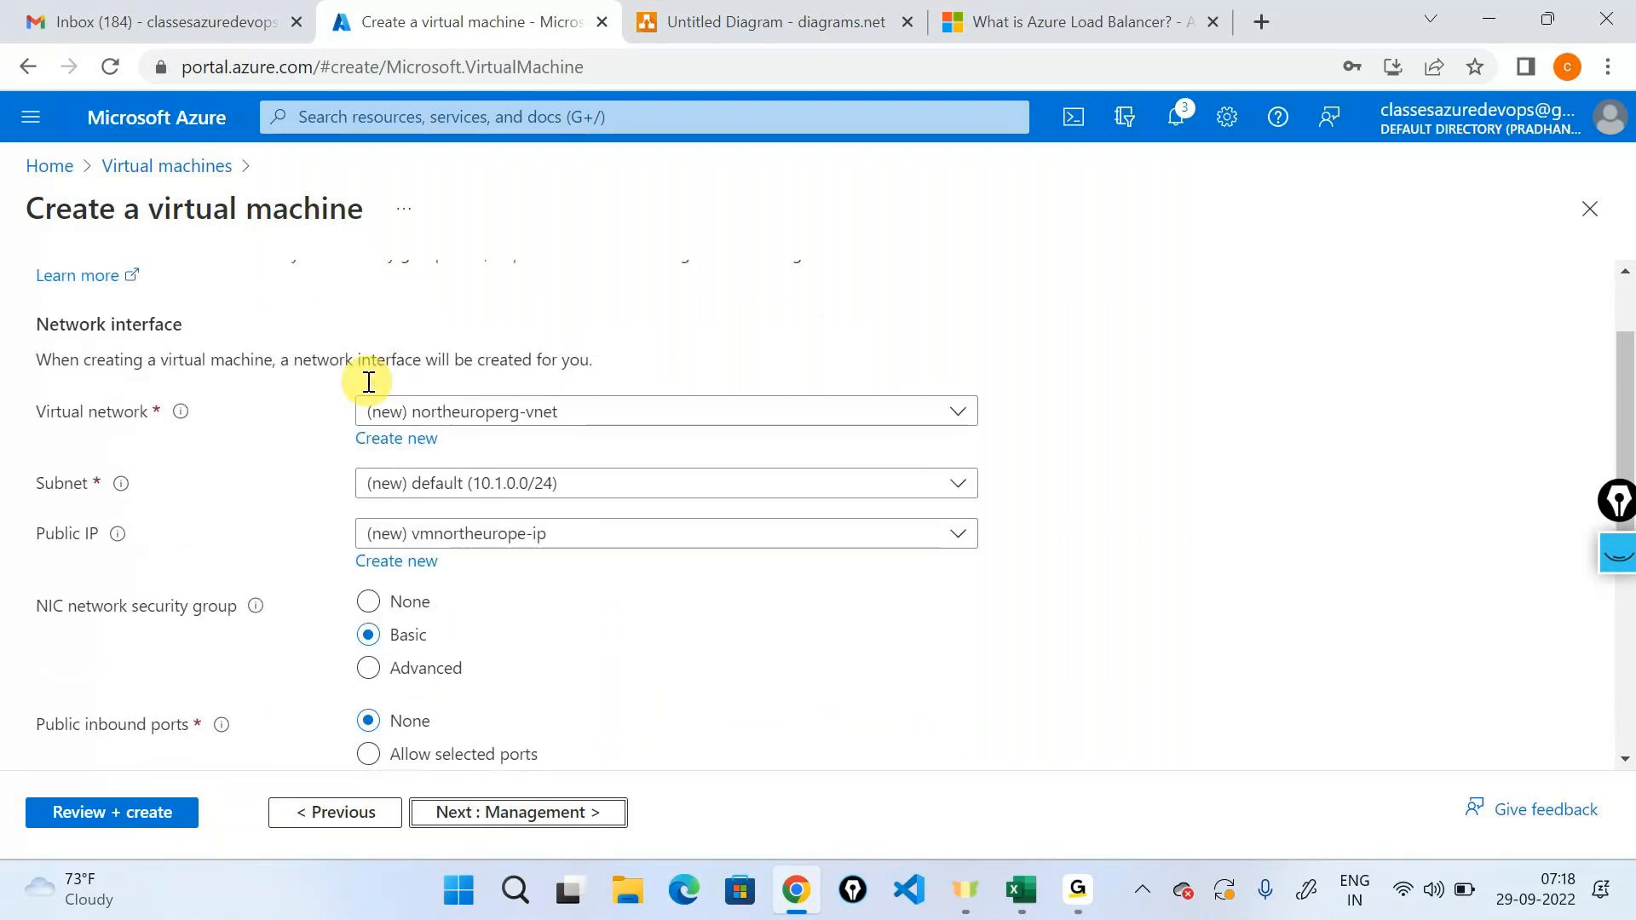
left_click(486, 527)
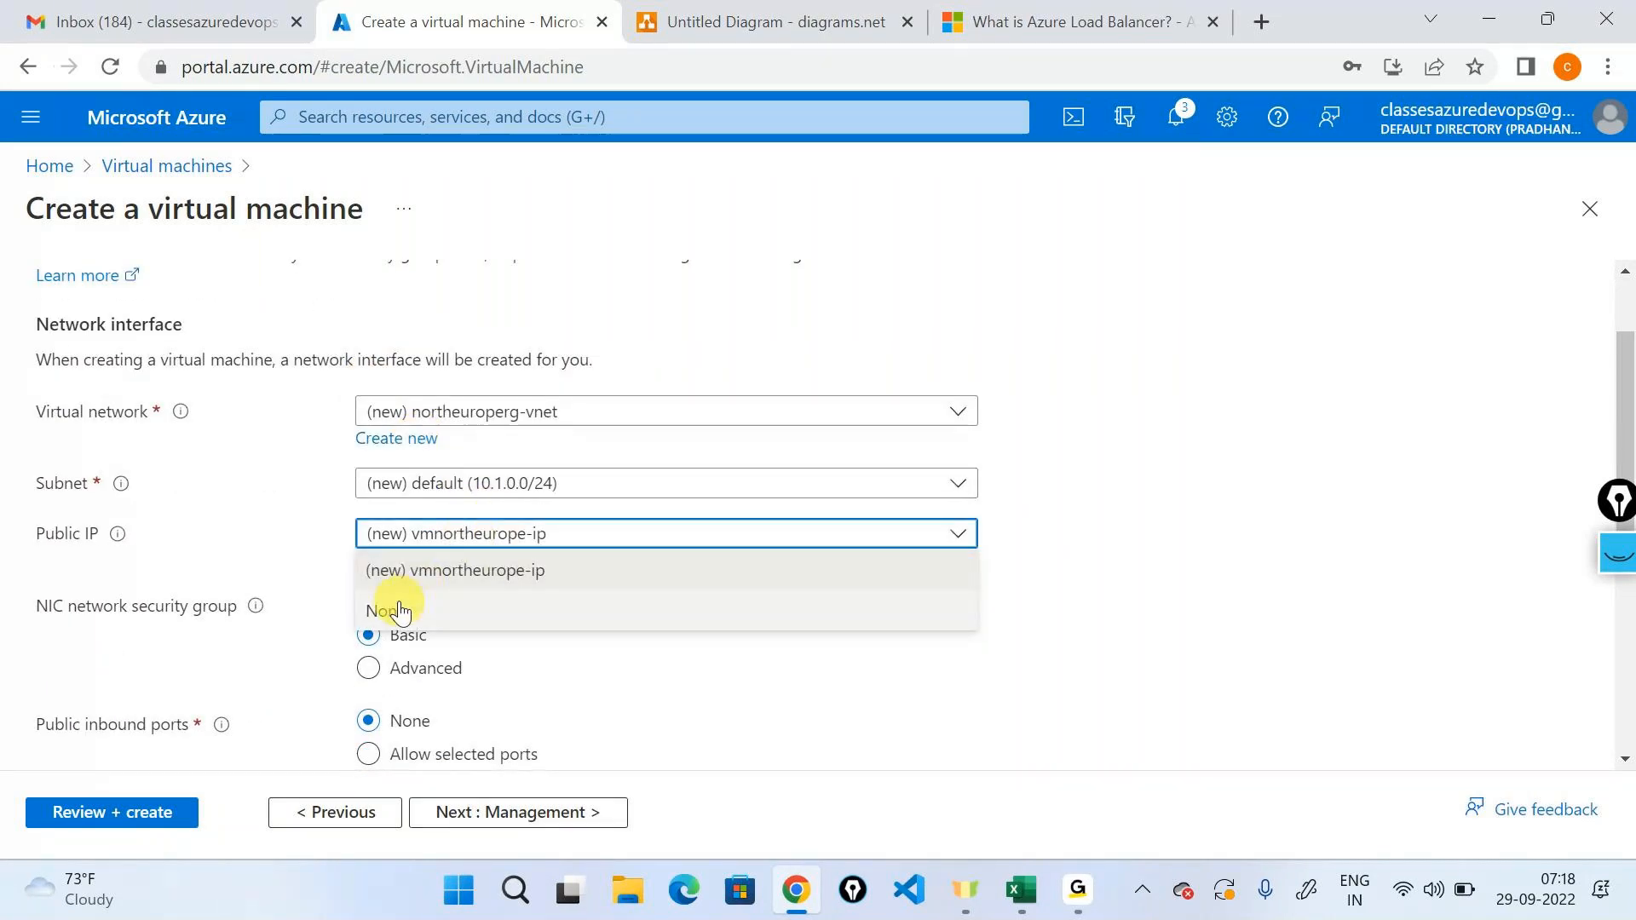
left_click(401, 612)
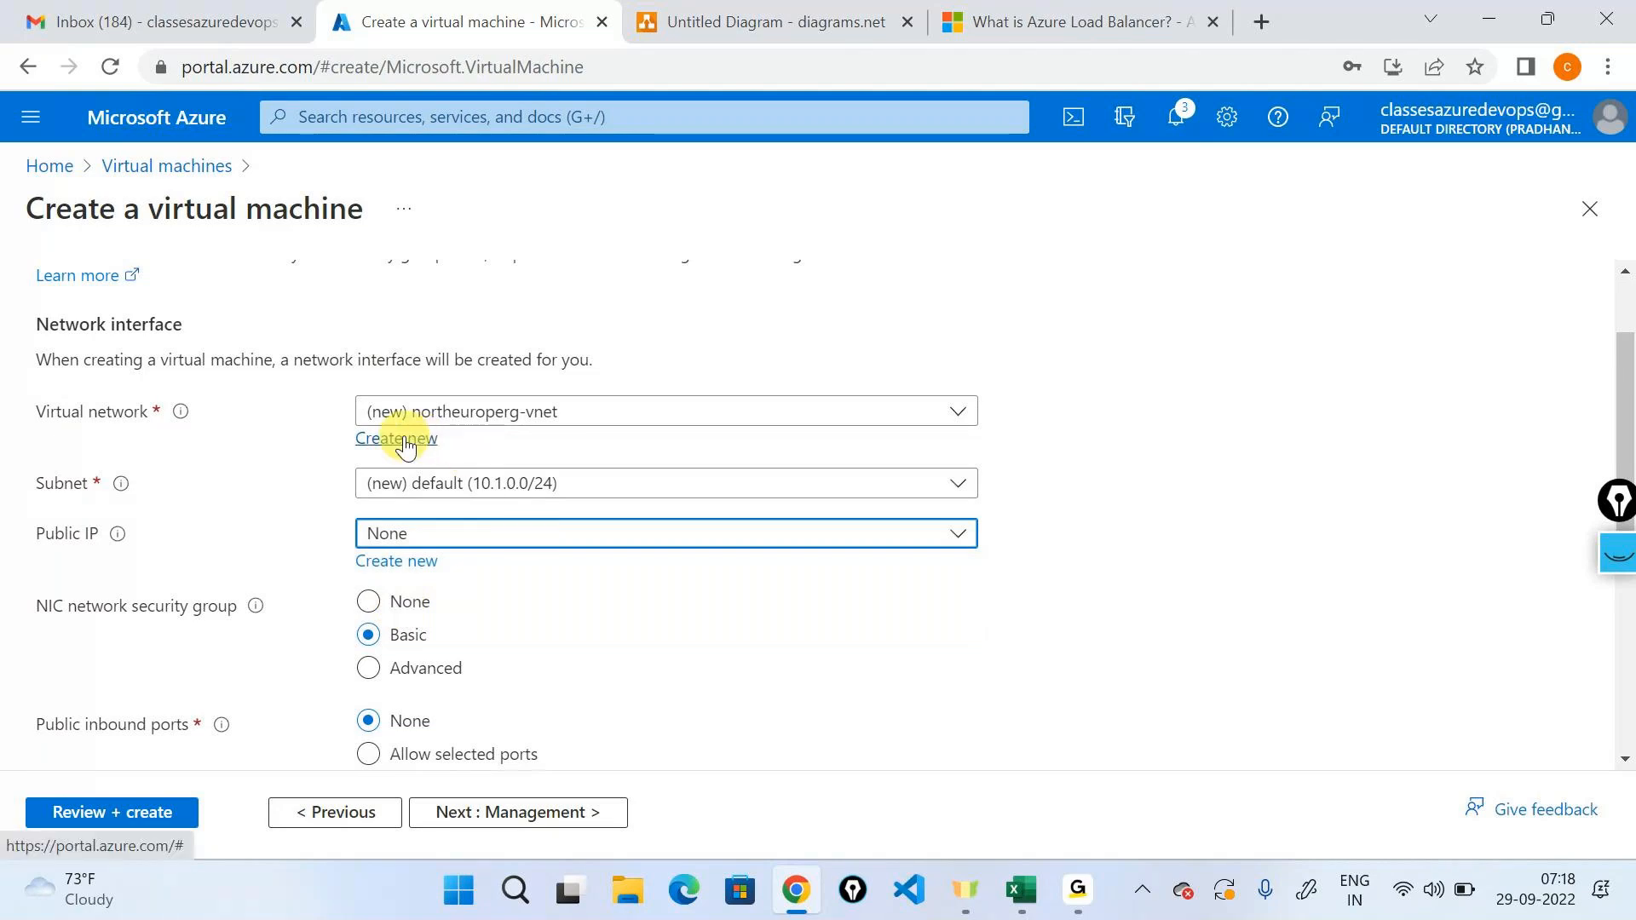
Start a new virtual network for the machine and name it demonetwork-neu.
left_click(405, 443)
left_click_drag(886, 362, 564, 341)
type("de")
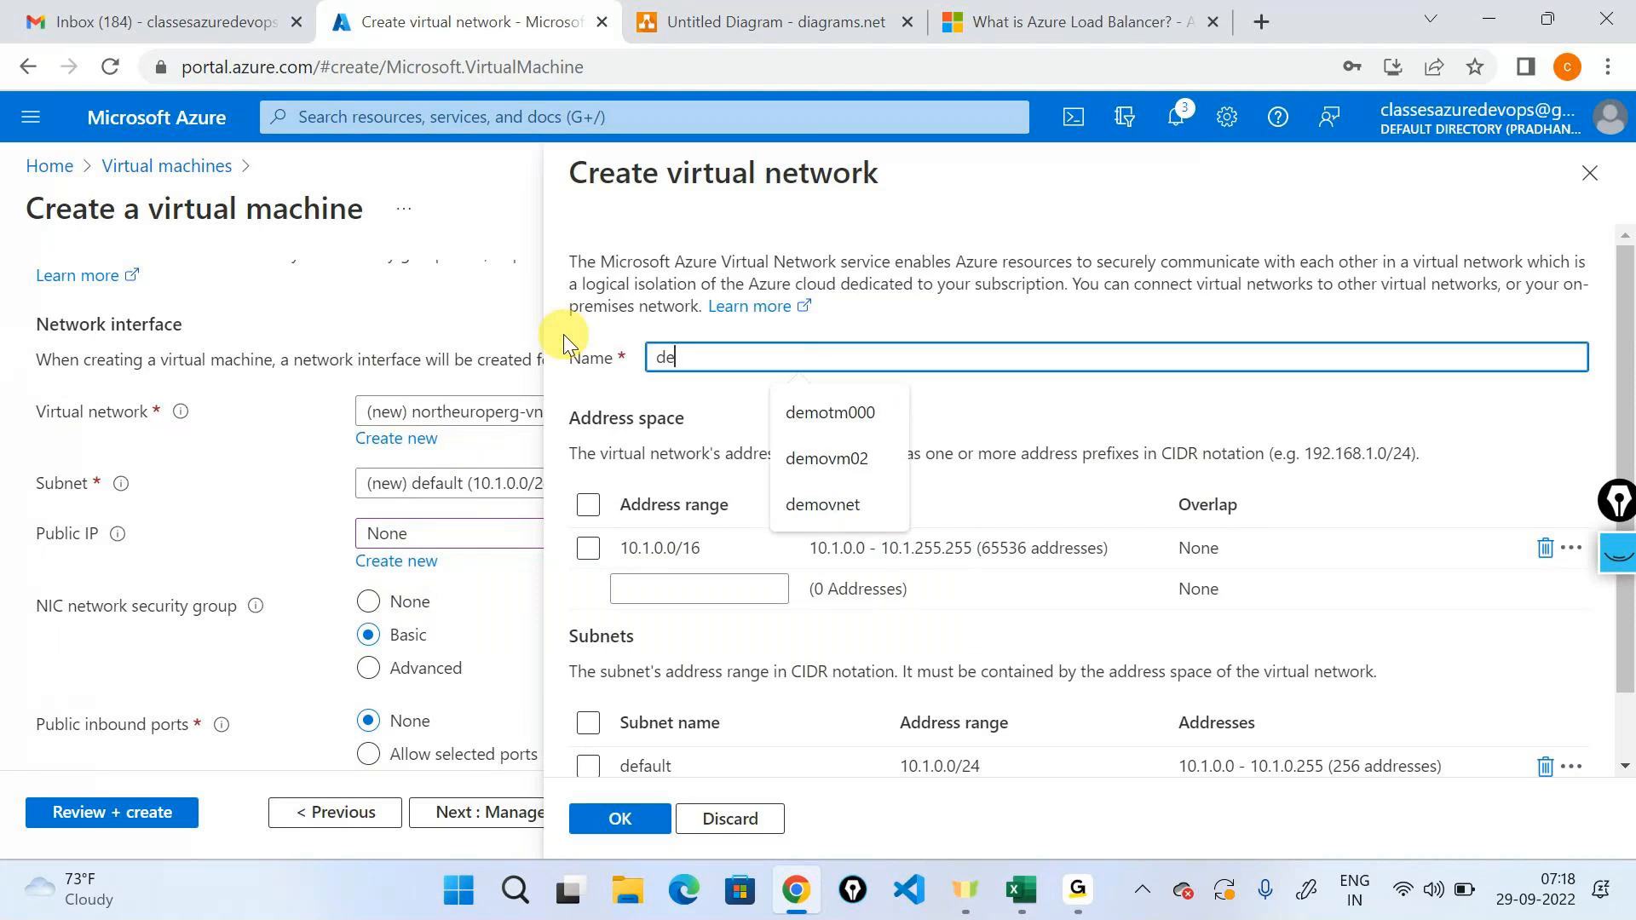
type("monetwor")
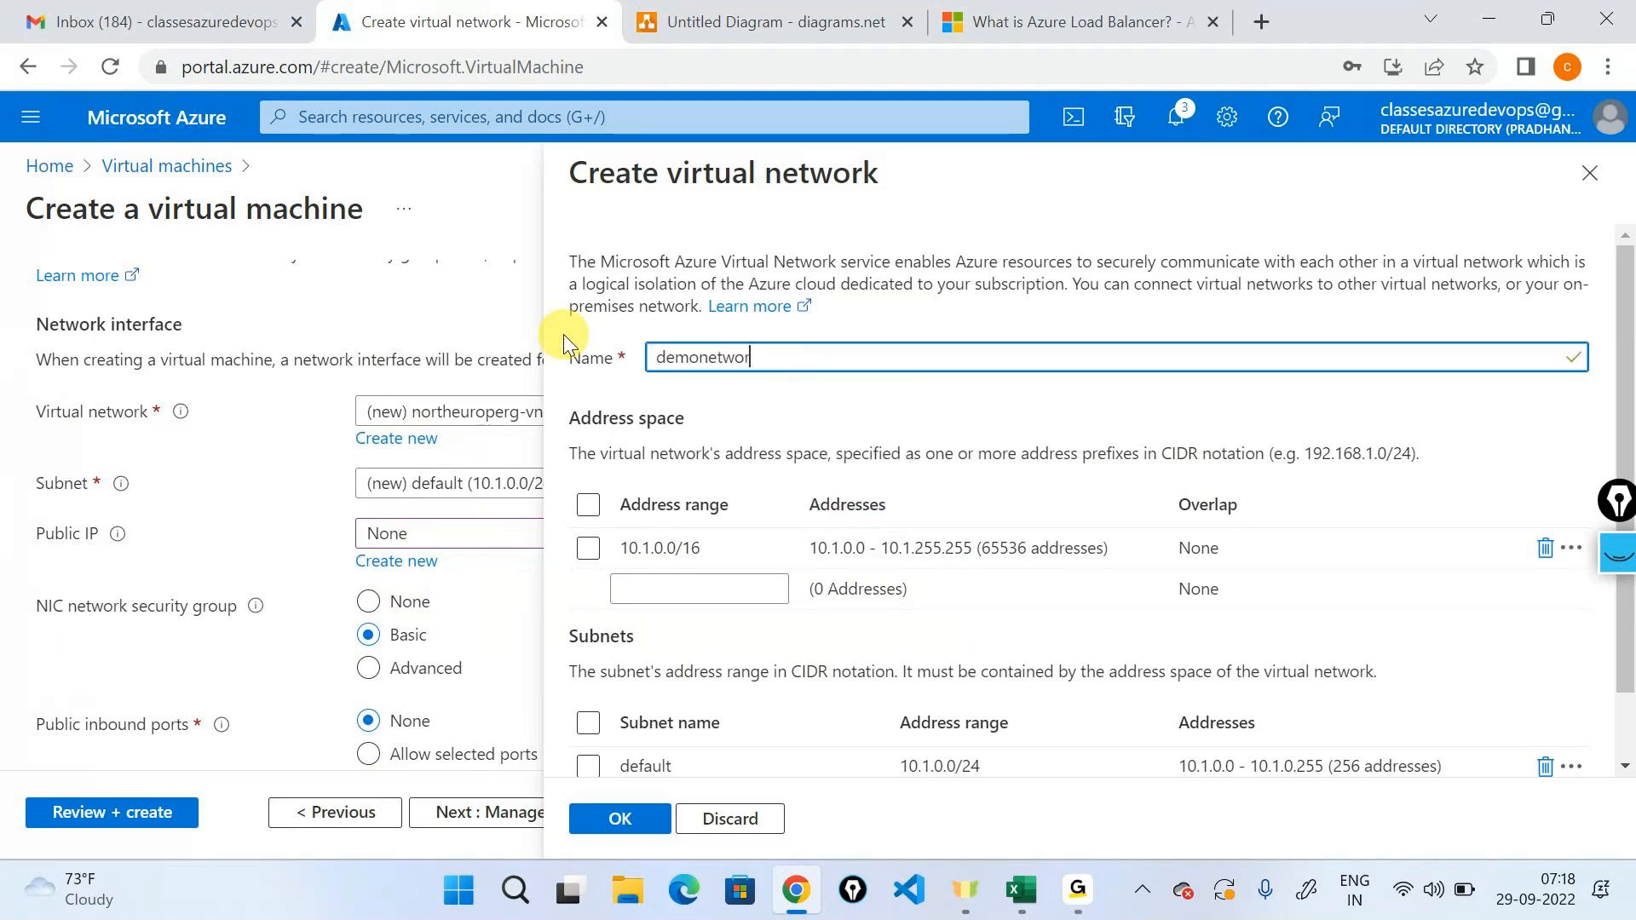
type("k-neu")
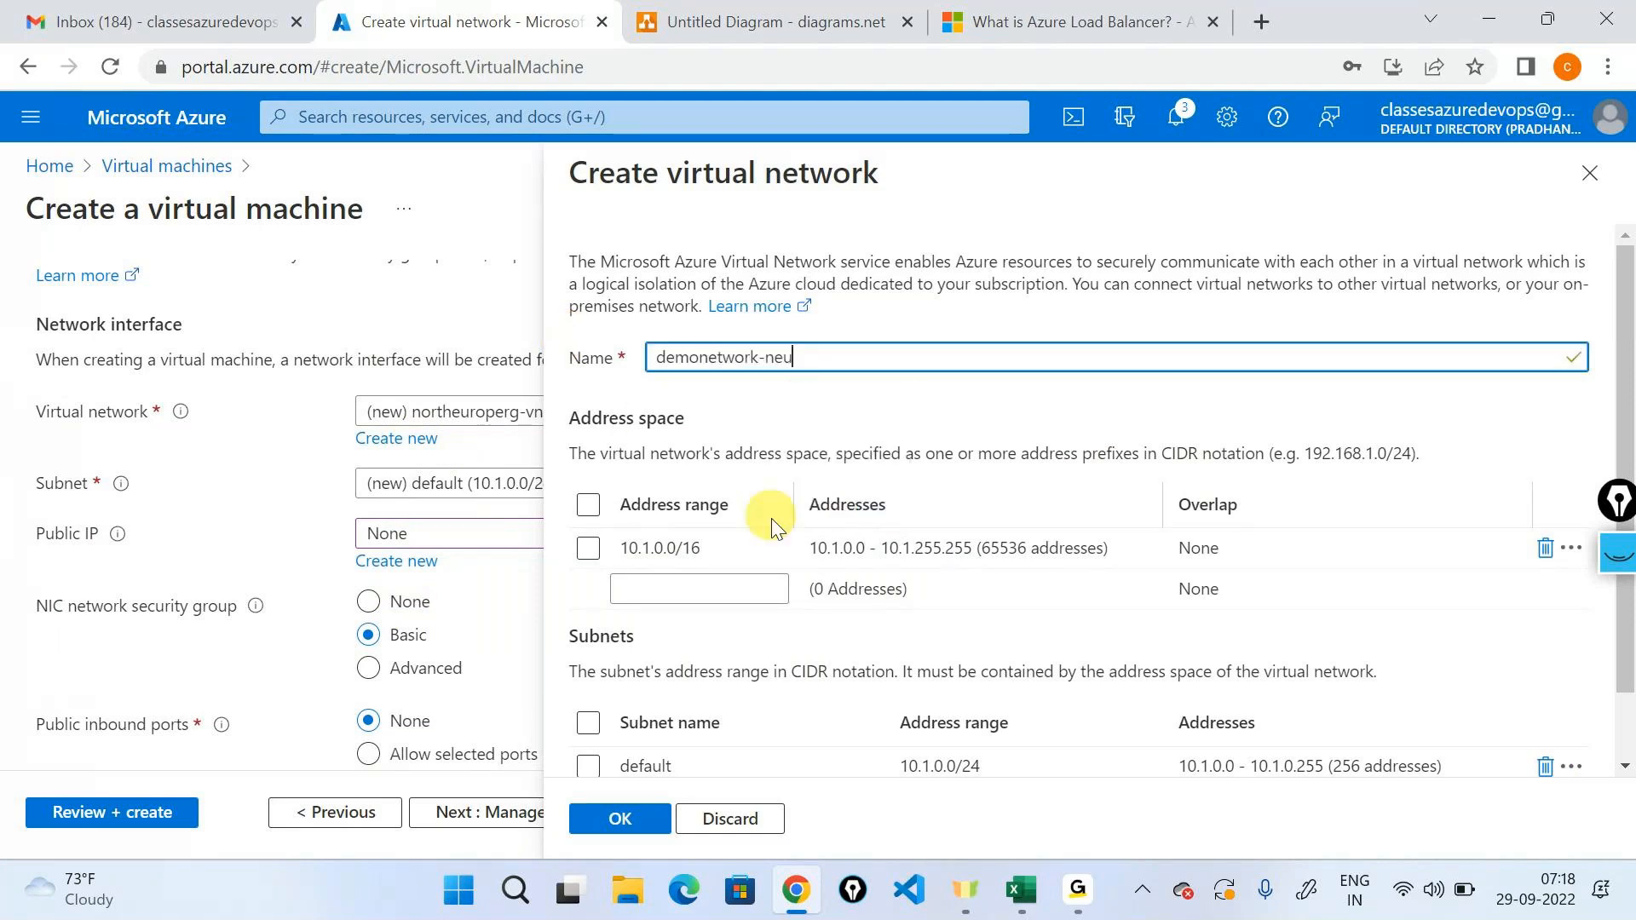
Set the virtual network's address range to 192.168.0.0/16.
left_click(749, 546)
left_click_drag(749, 546, 558, 530)
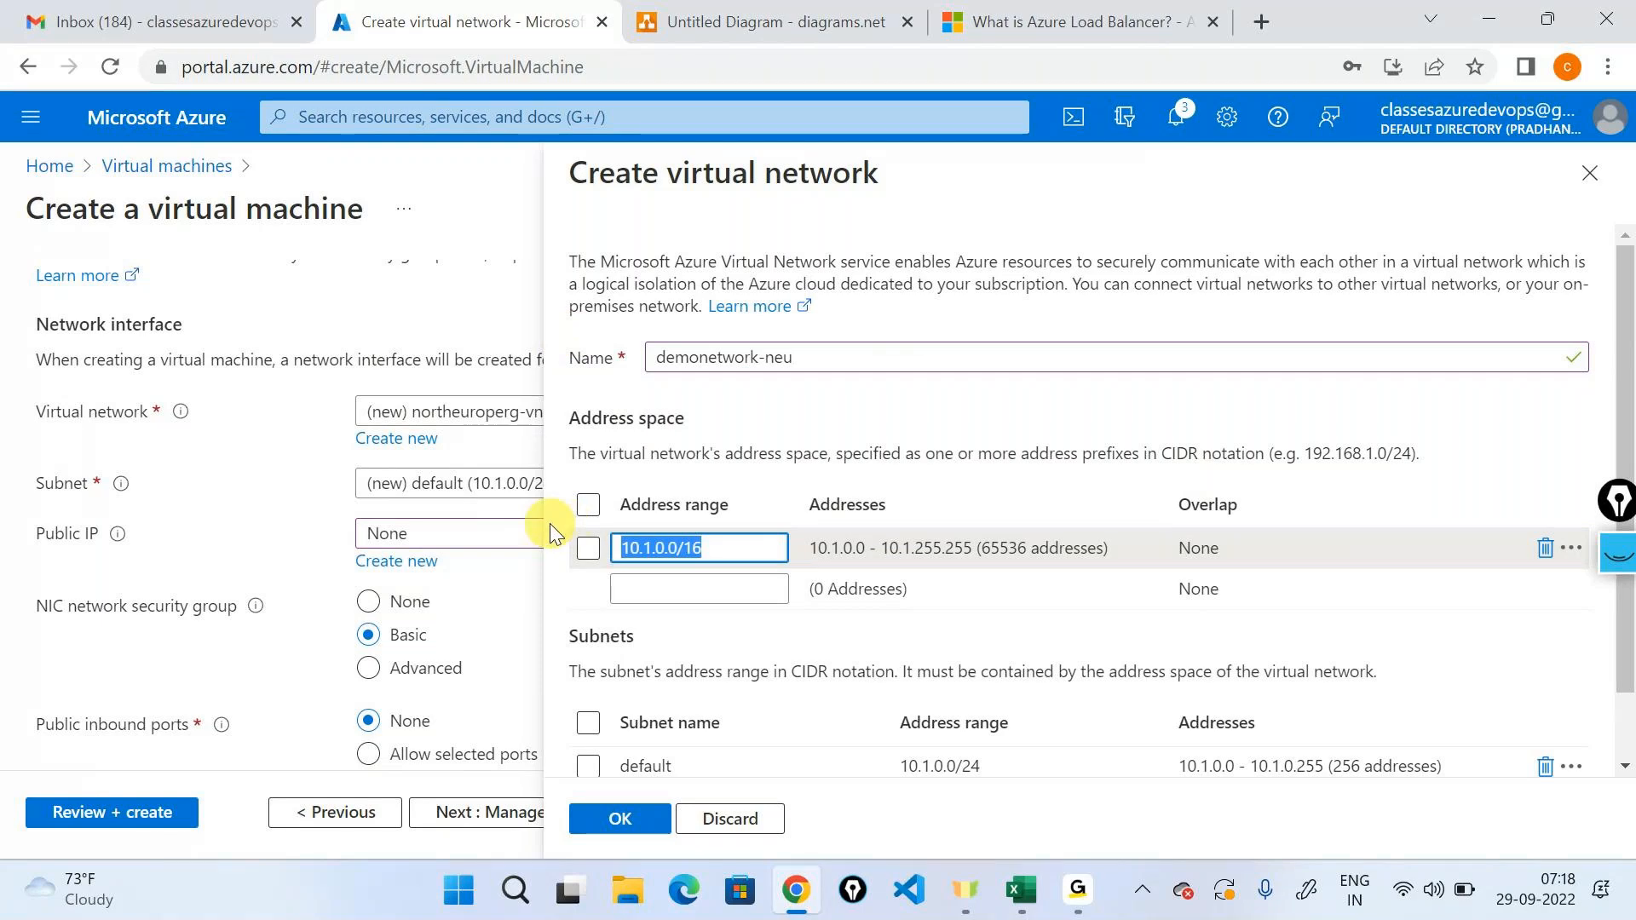
type("192.168.0.0/1")
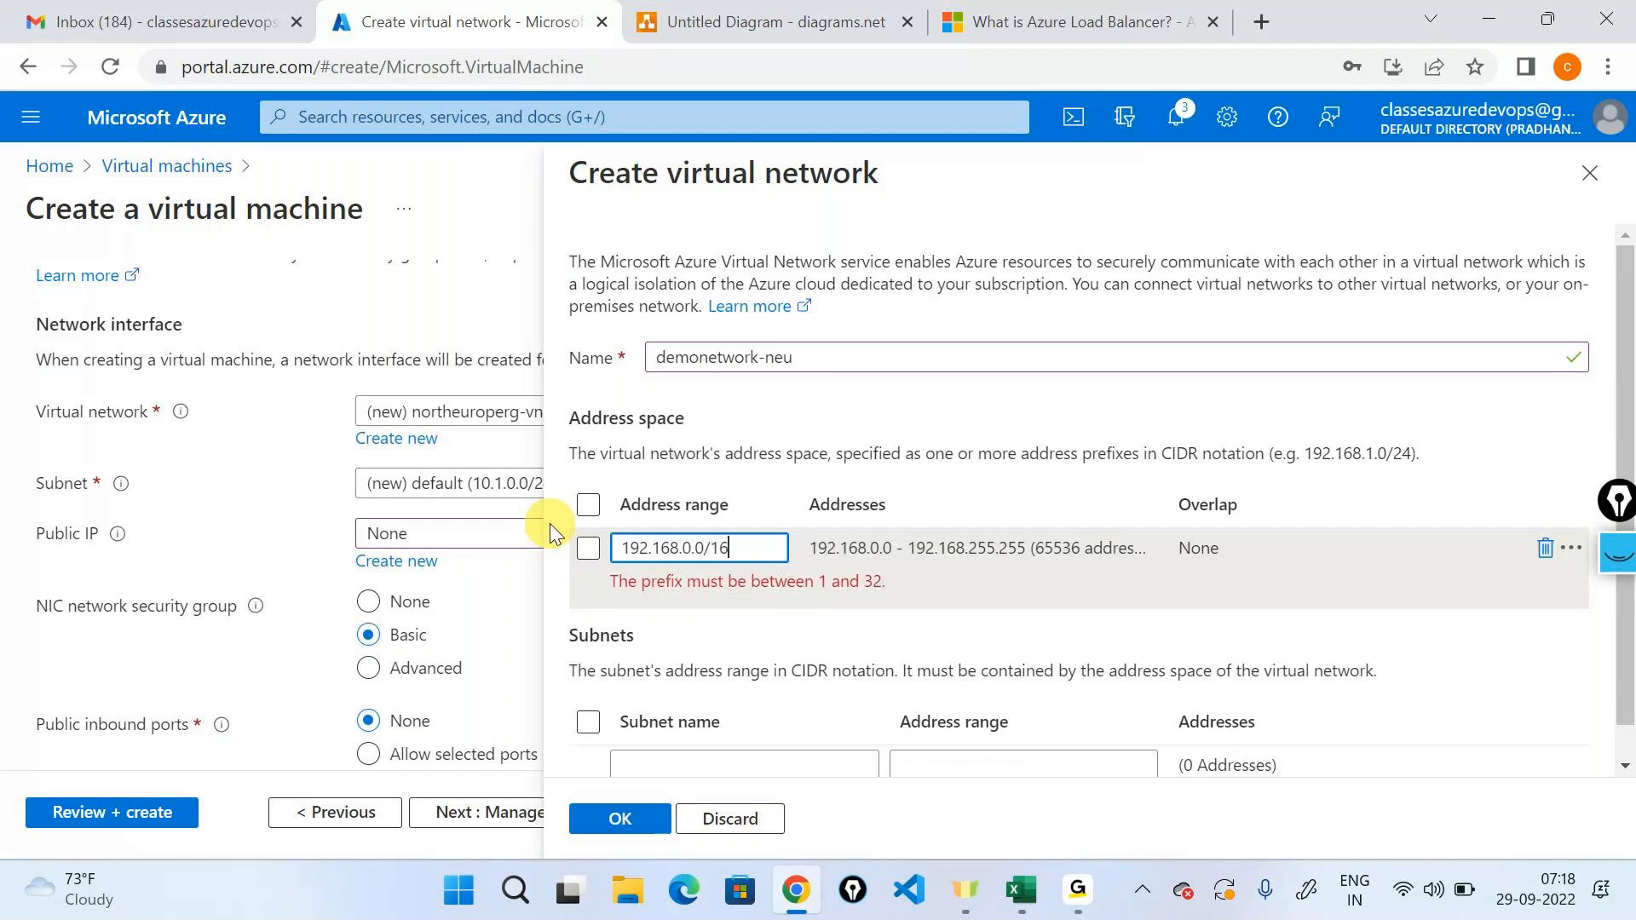
type("6")
Add a subnet named demosubnet with the address range 192.168.0.0/24 and confirm the new virtual network.
scroll(900, 520, "down", 1)
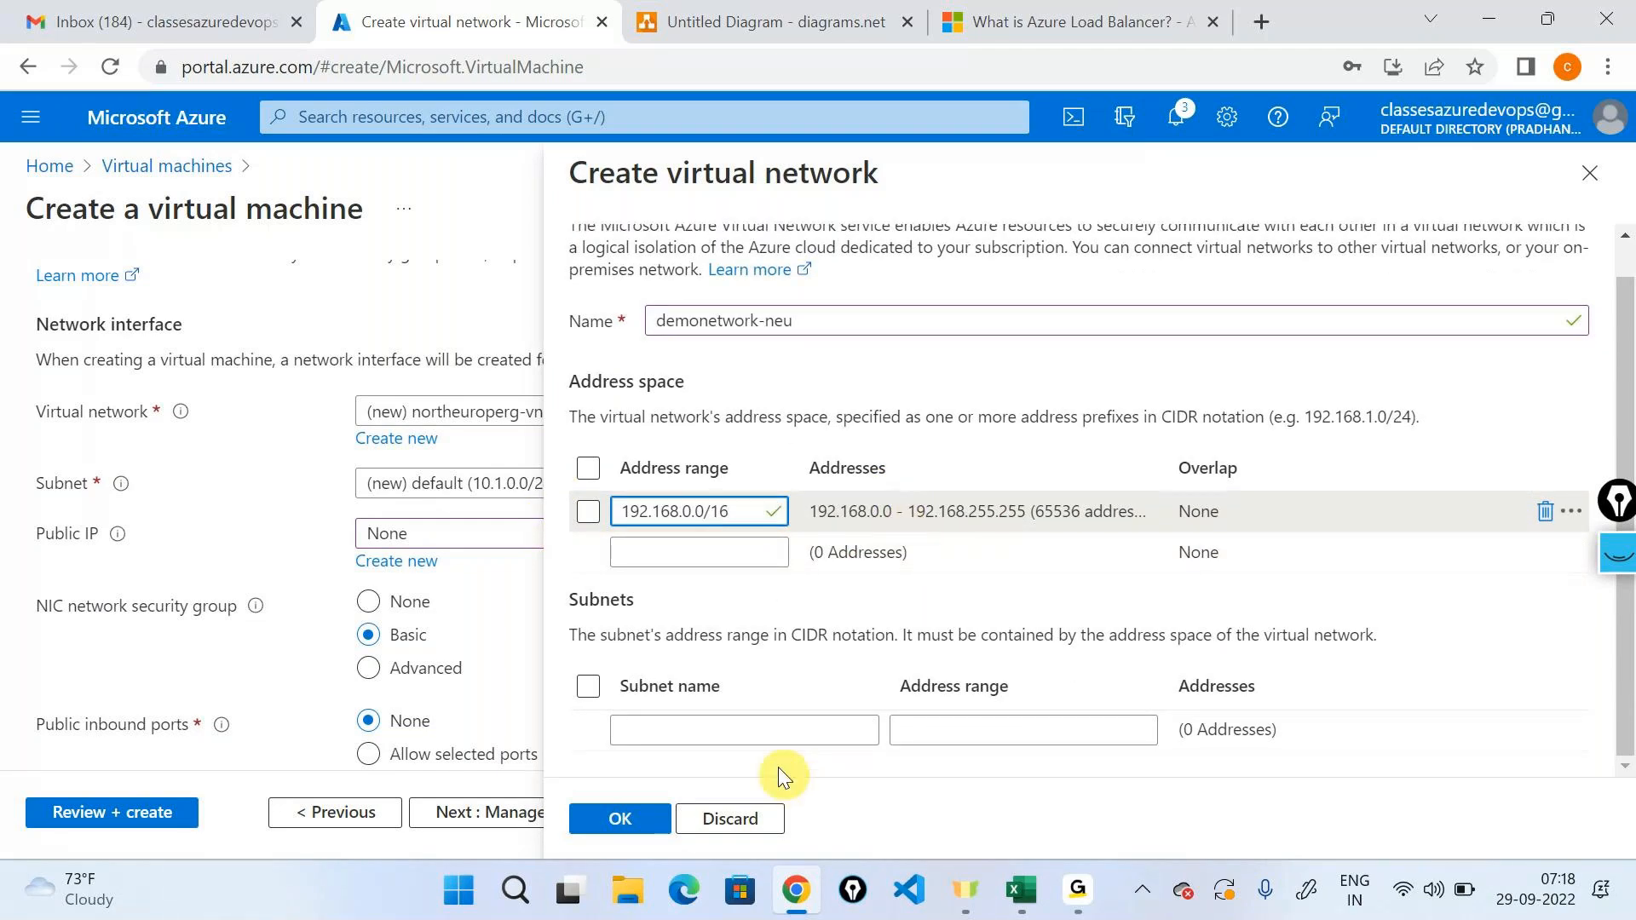
left_click(768, 733)
type("de")
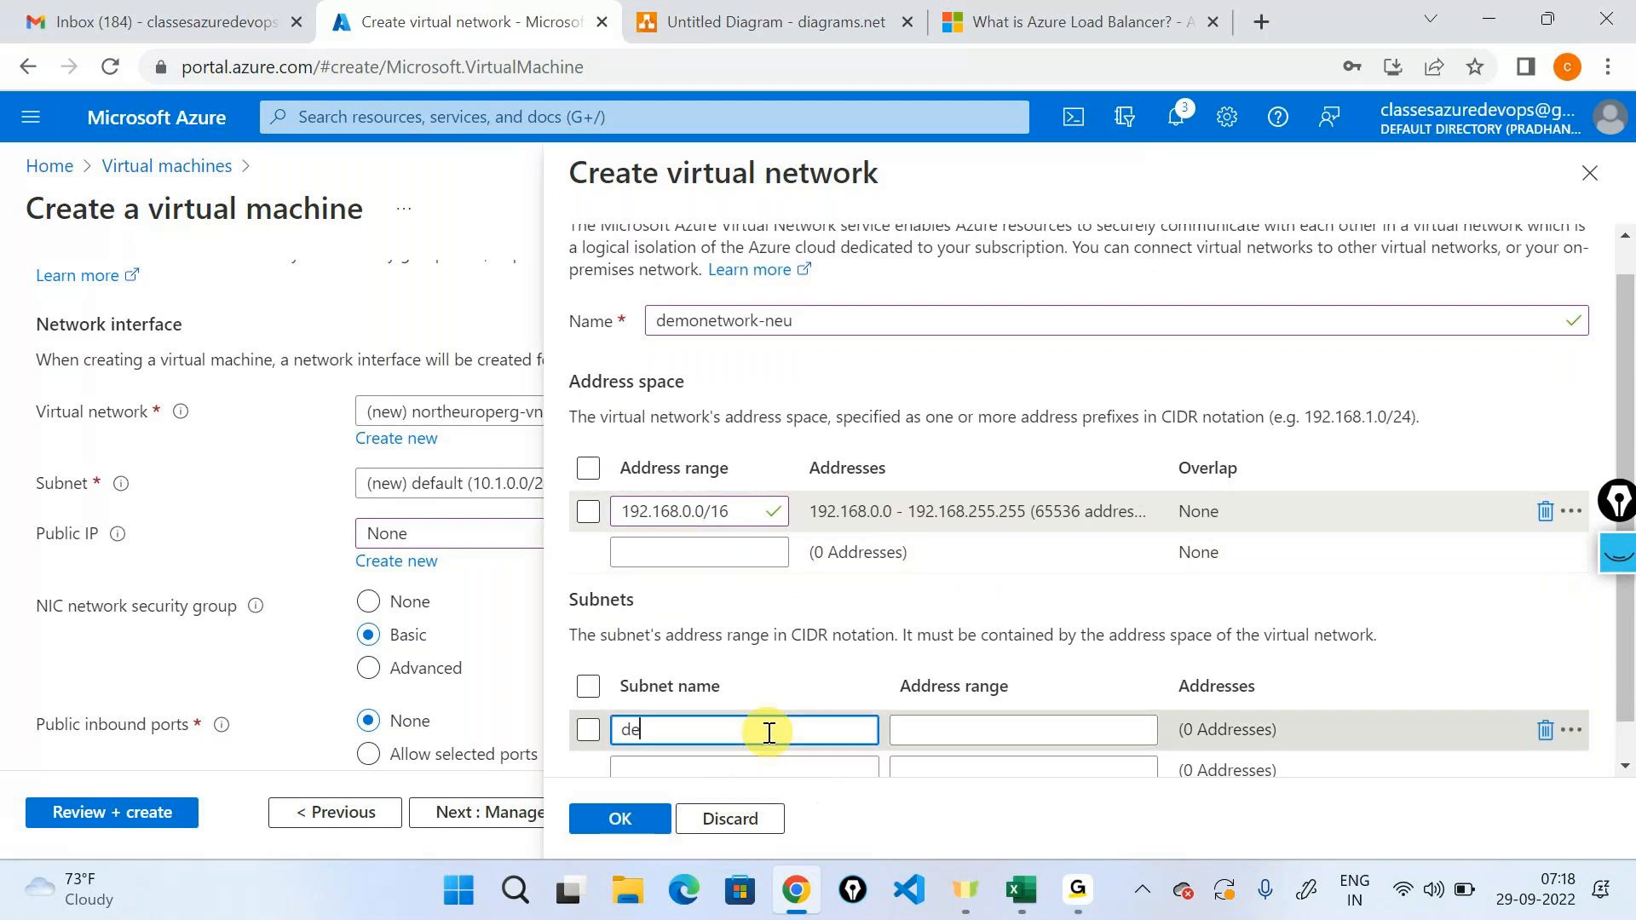
type("mosubnet")
key("Tab")
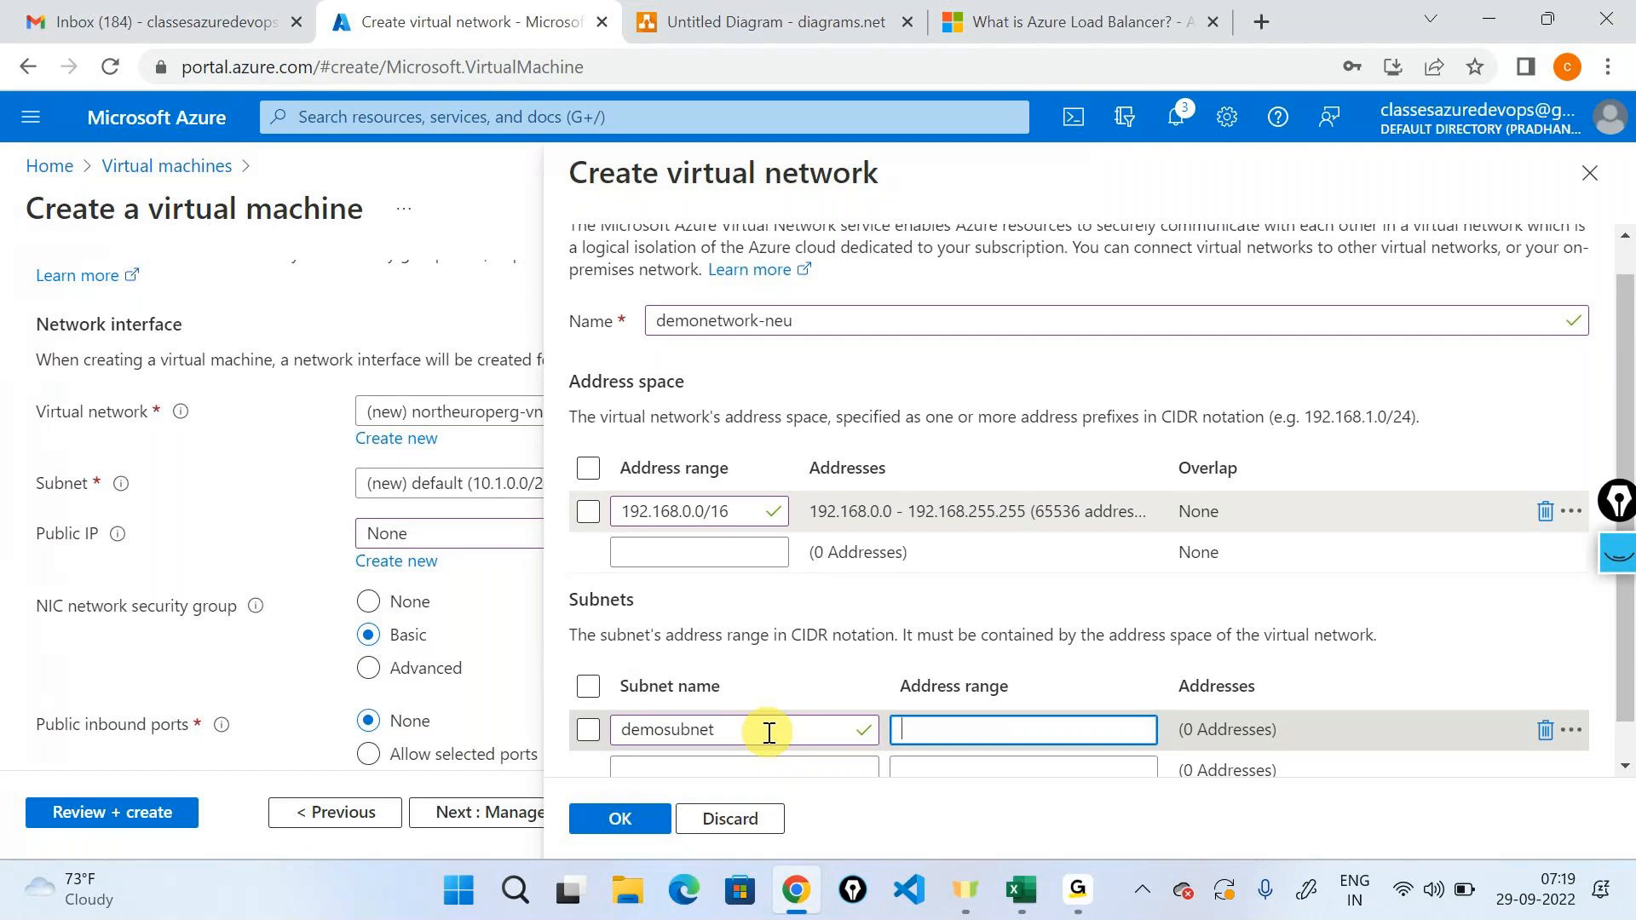
type("192.168.0.")
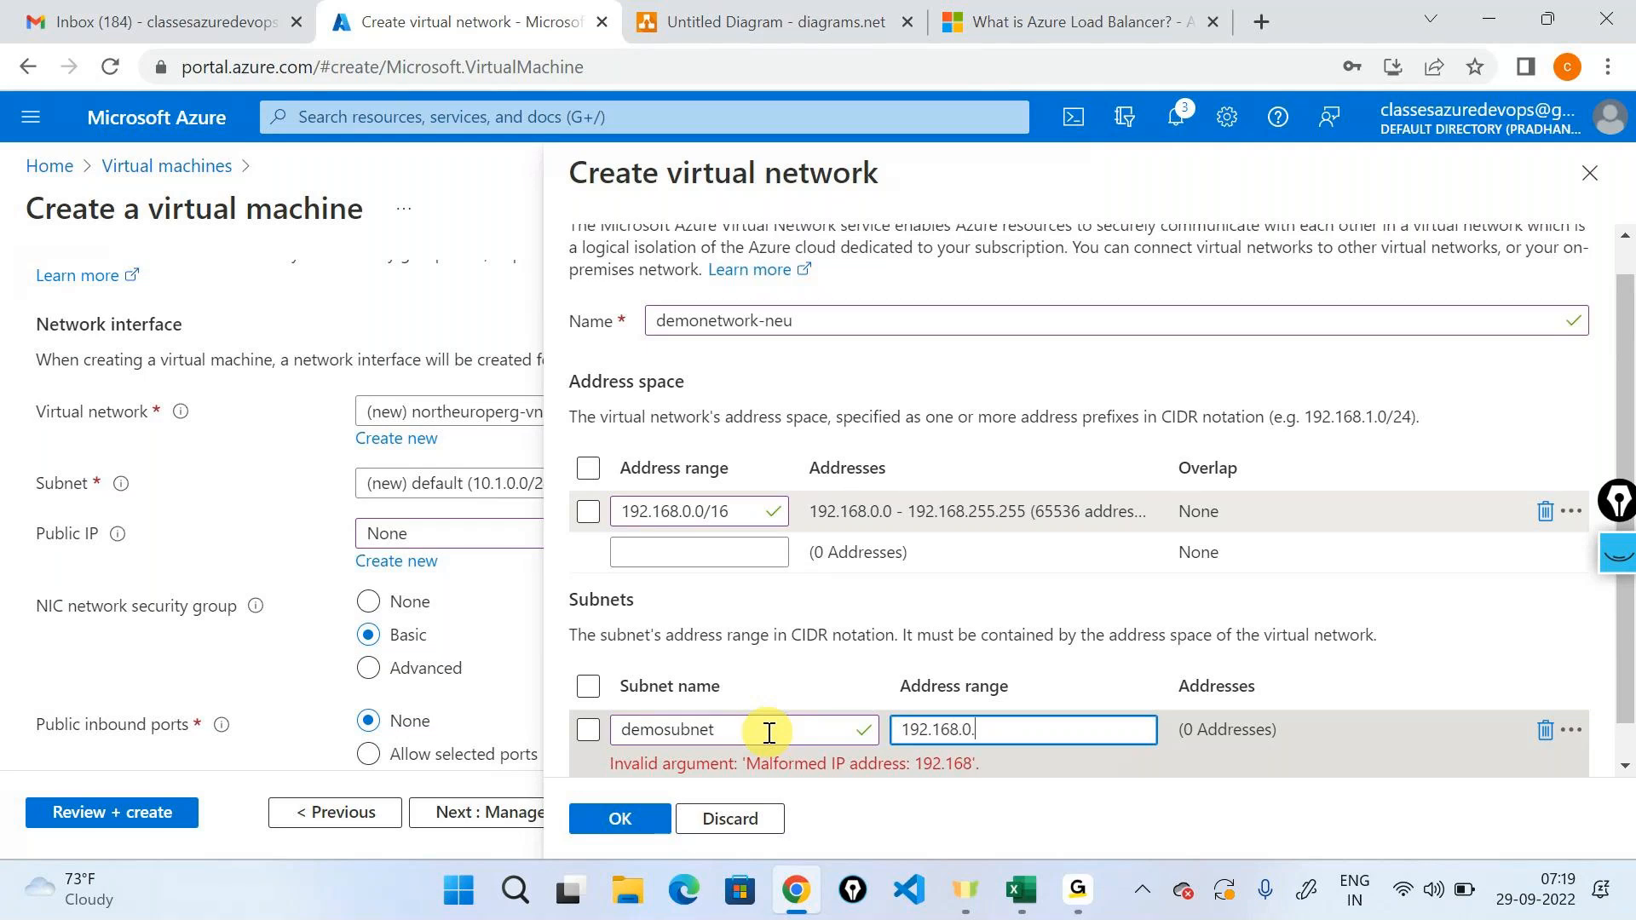
type("0/")
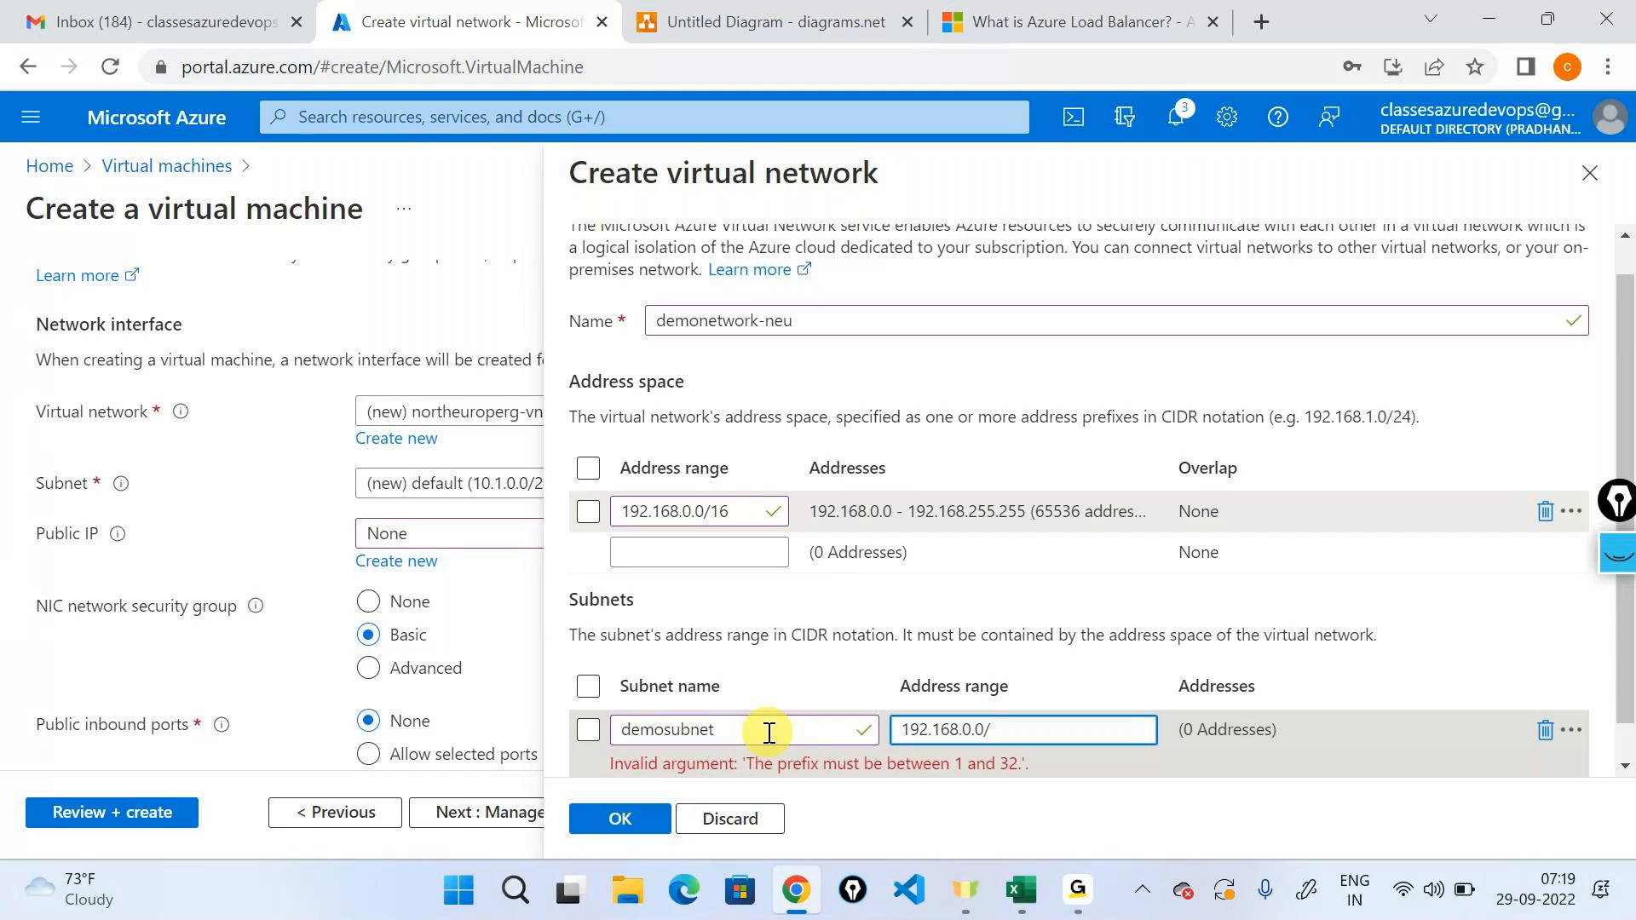
type("24")
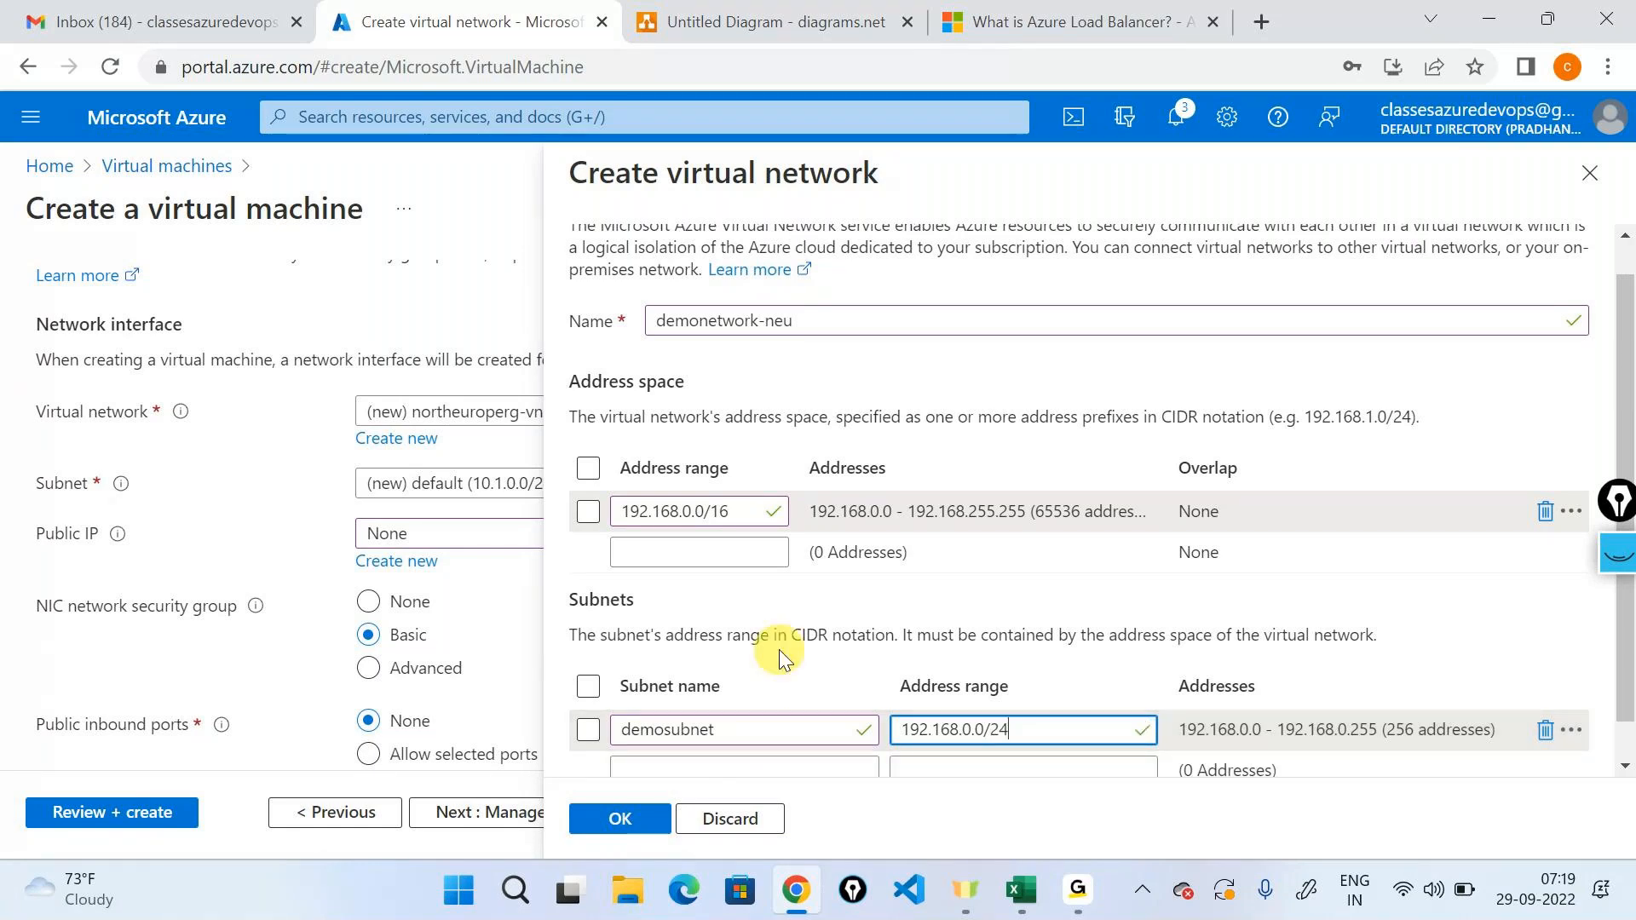
scroll(780, 652, "down", 1)
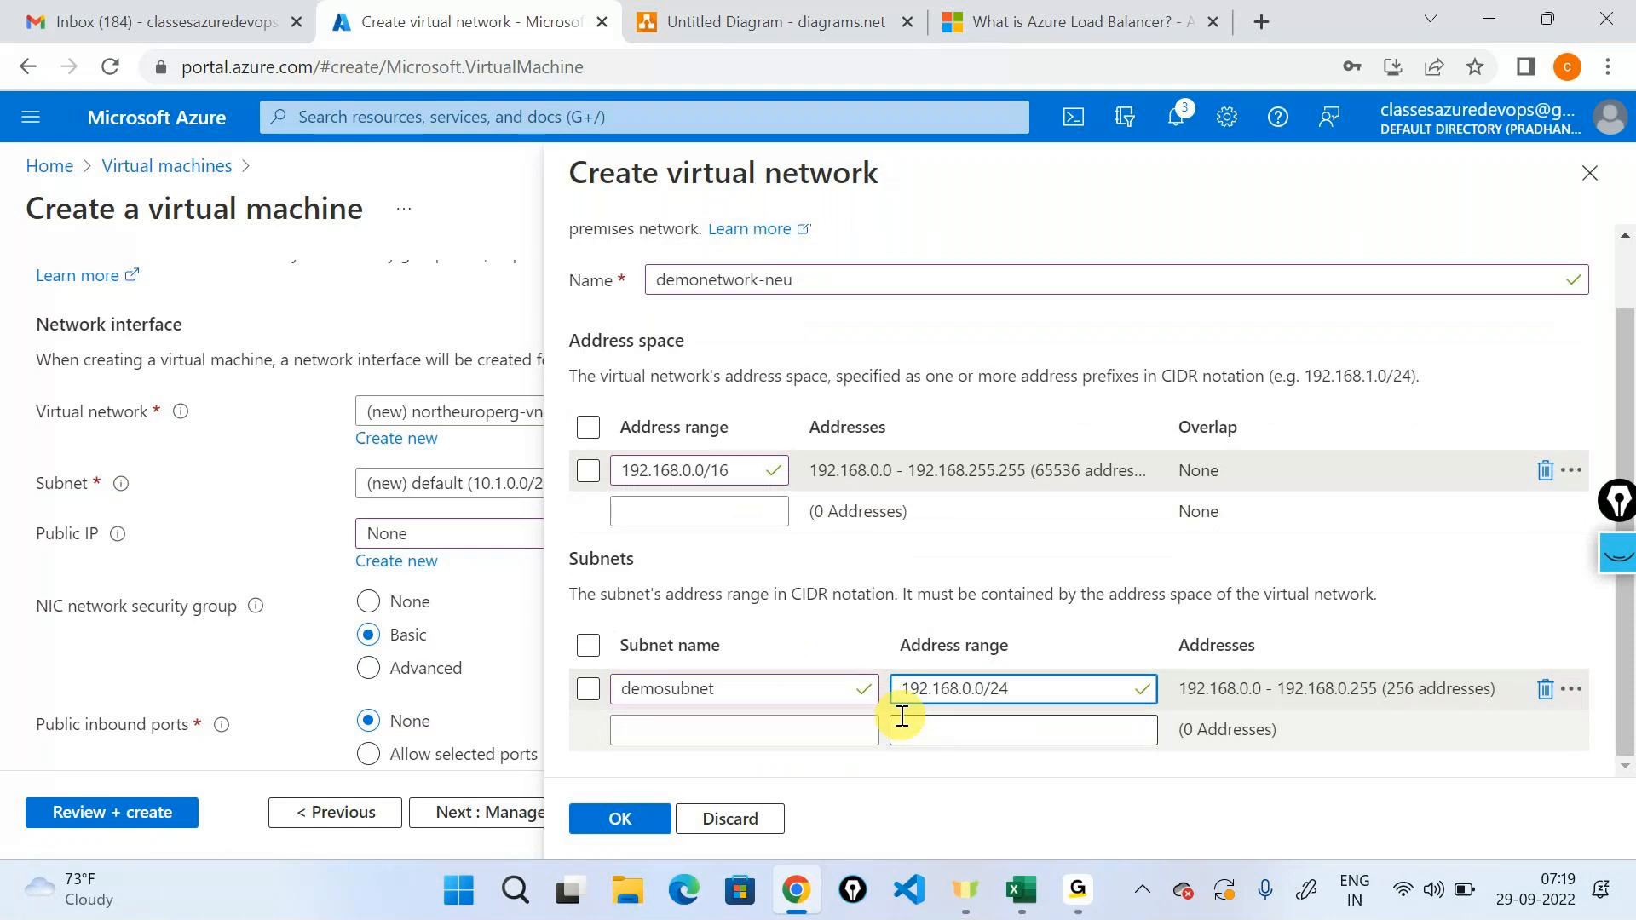
left_click(621, 818)
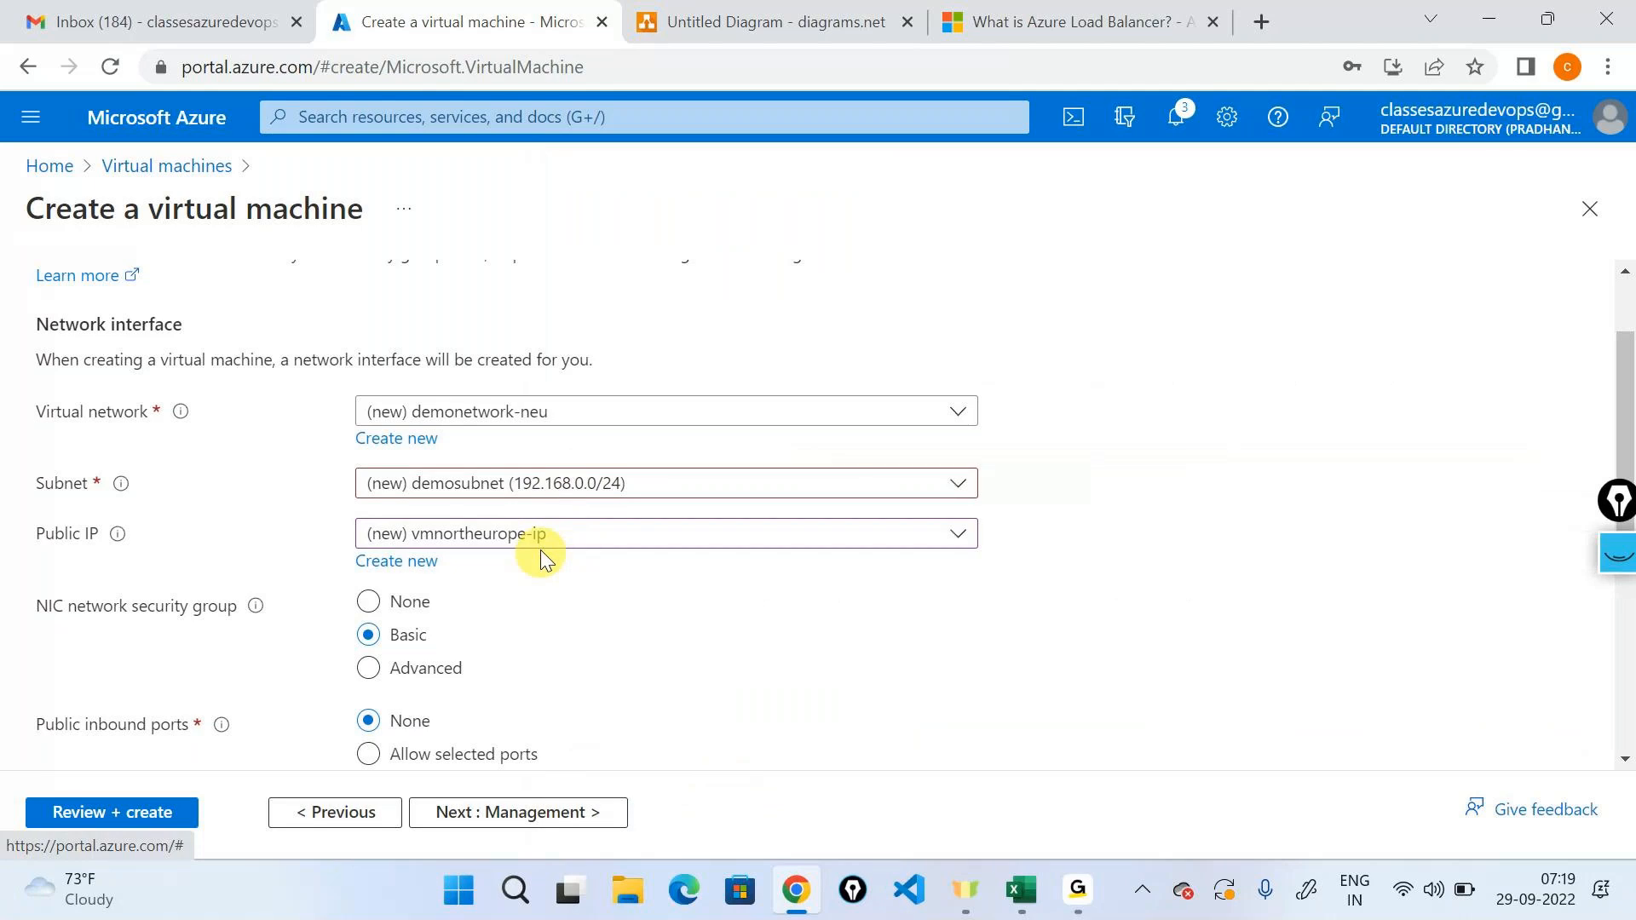
Set the public IP to None for the network interface on demonetwork-neu.
left_click(512, 535)
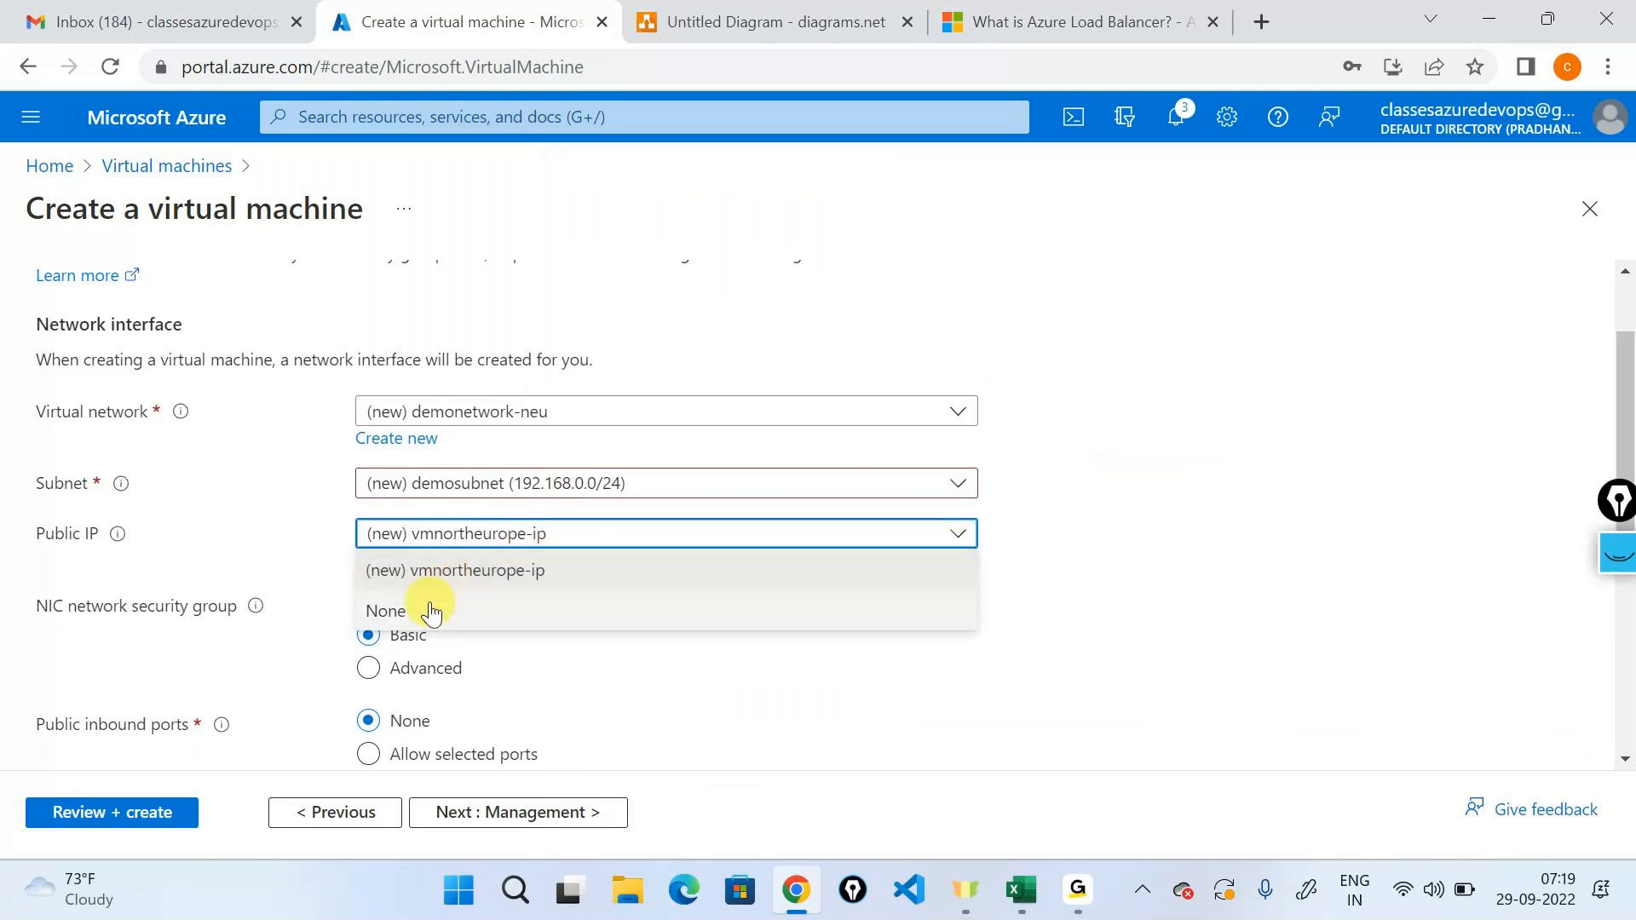
left_click(431, 612)
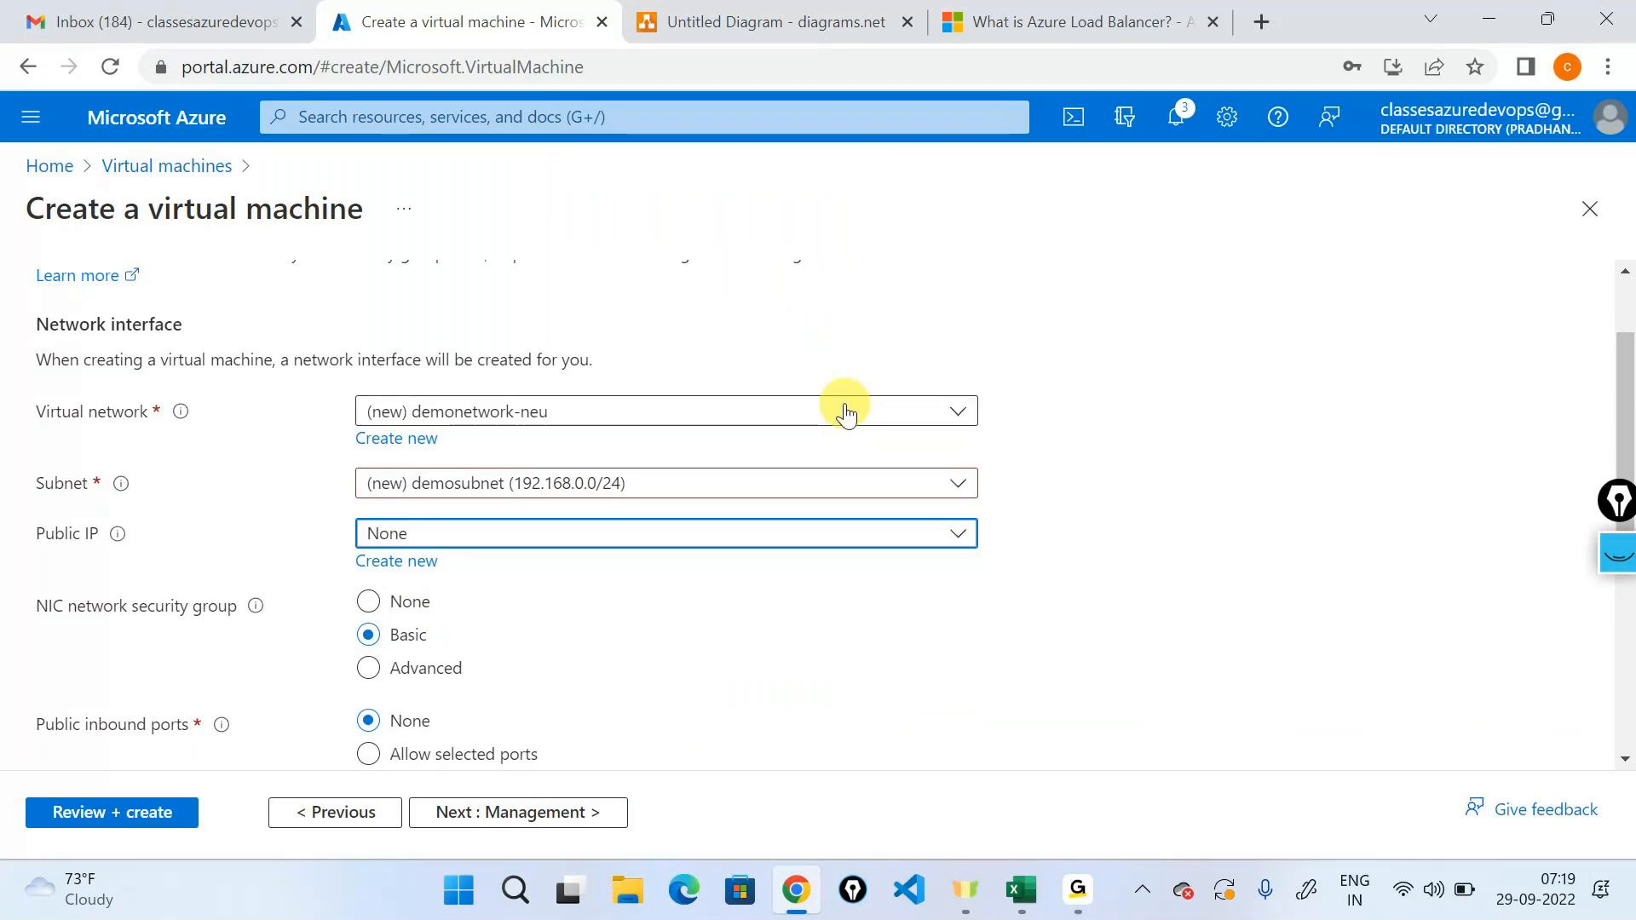
scroll(846, 414, "down", 2)
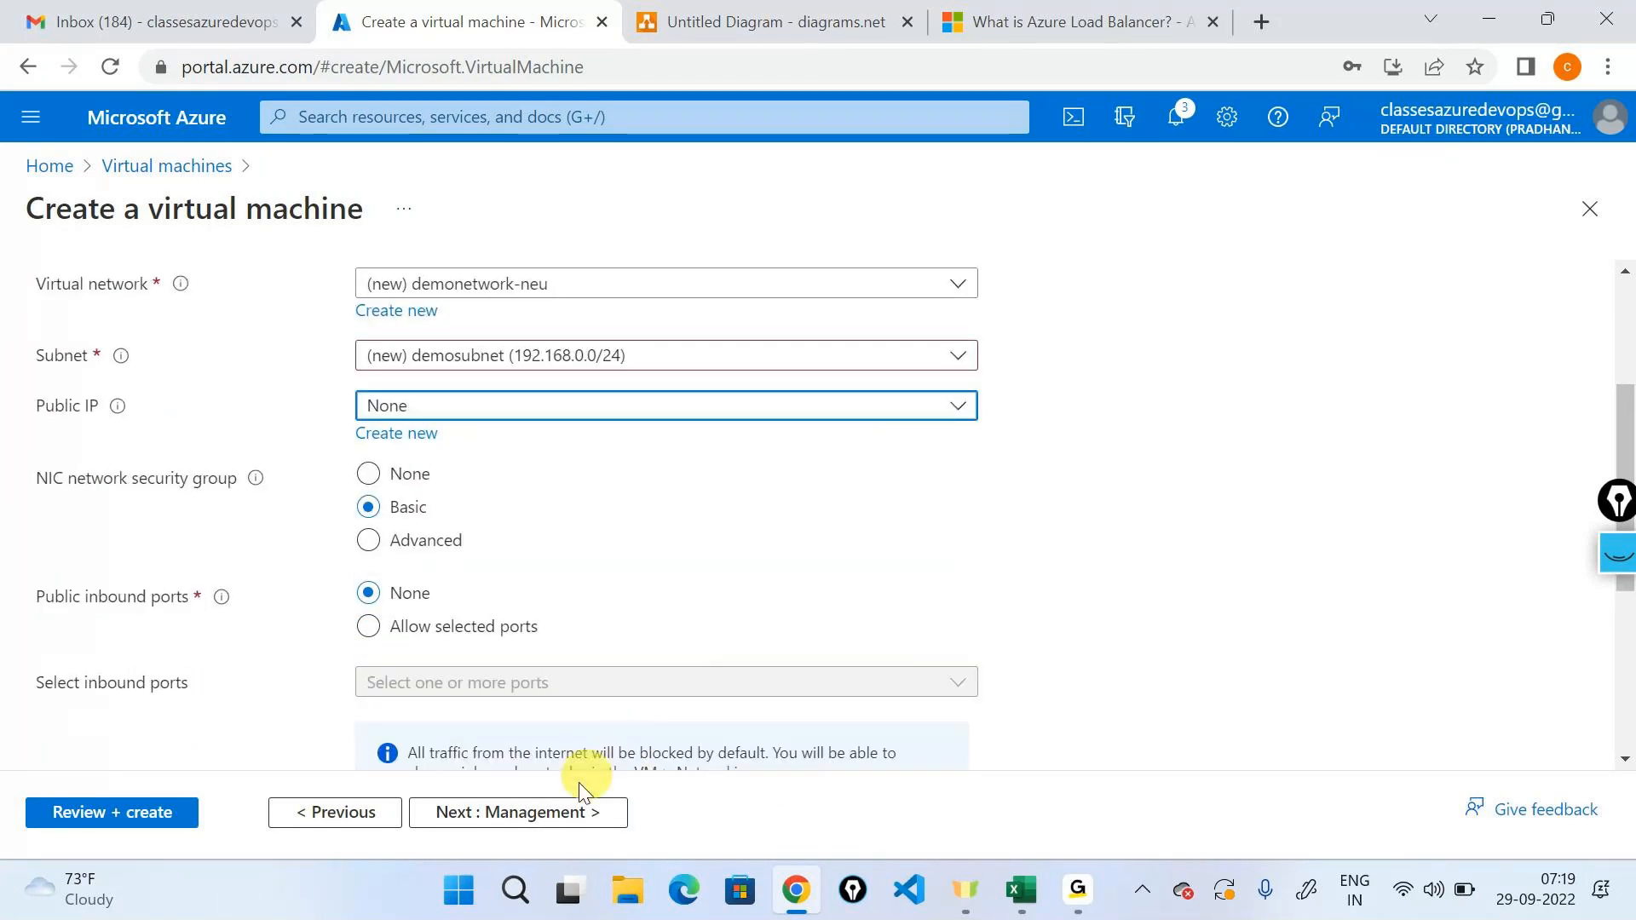
scroll(458, 614, "down", 2)
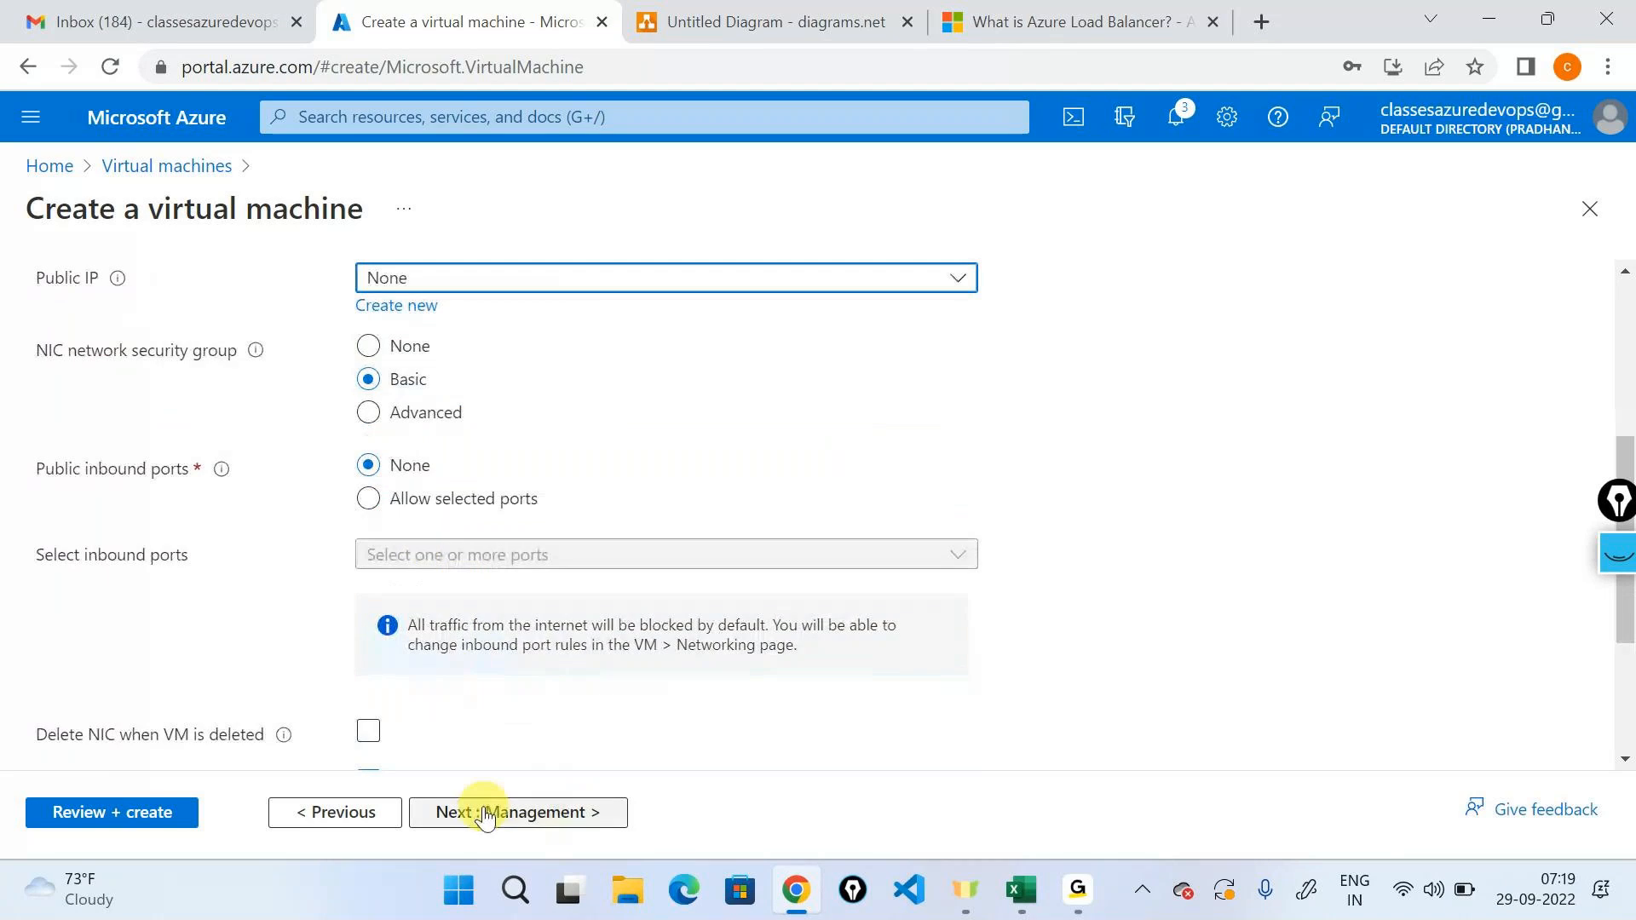
Disable boot diagnostics, validate the virtual machine's configuration and start its creation.
left_click(475, 811)
left_click(484, 814)
left_click(385, 511)
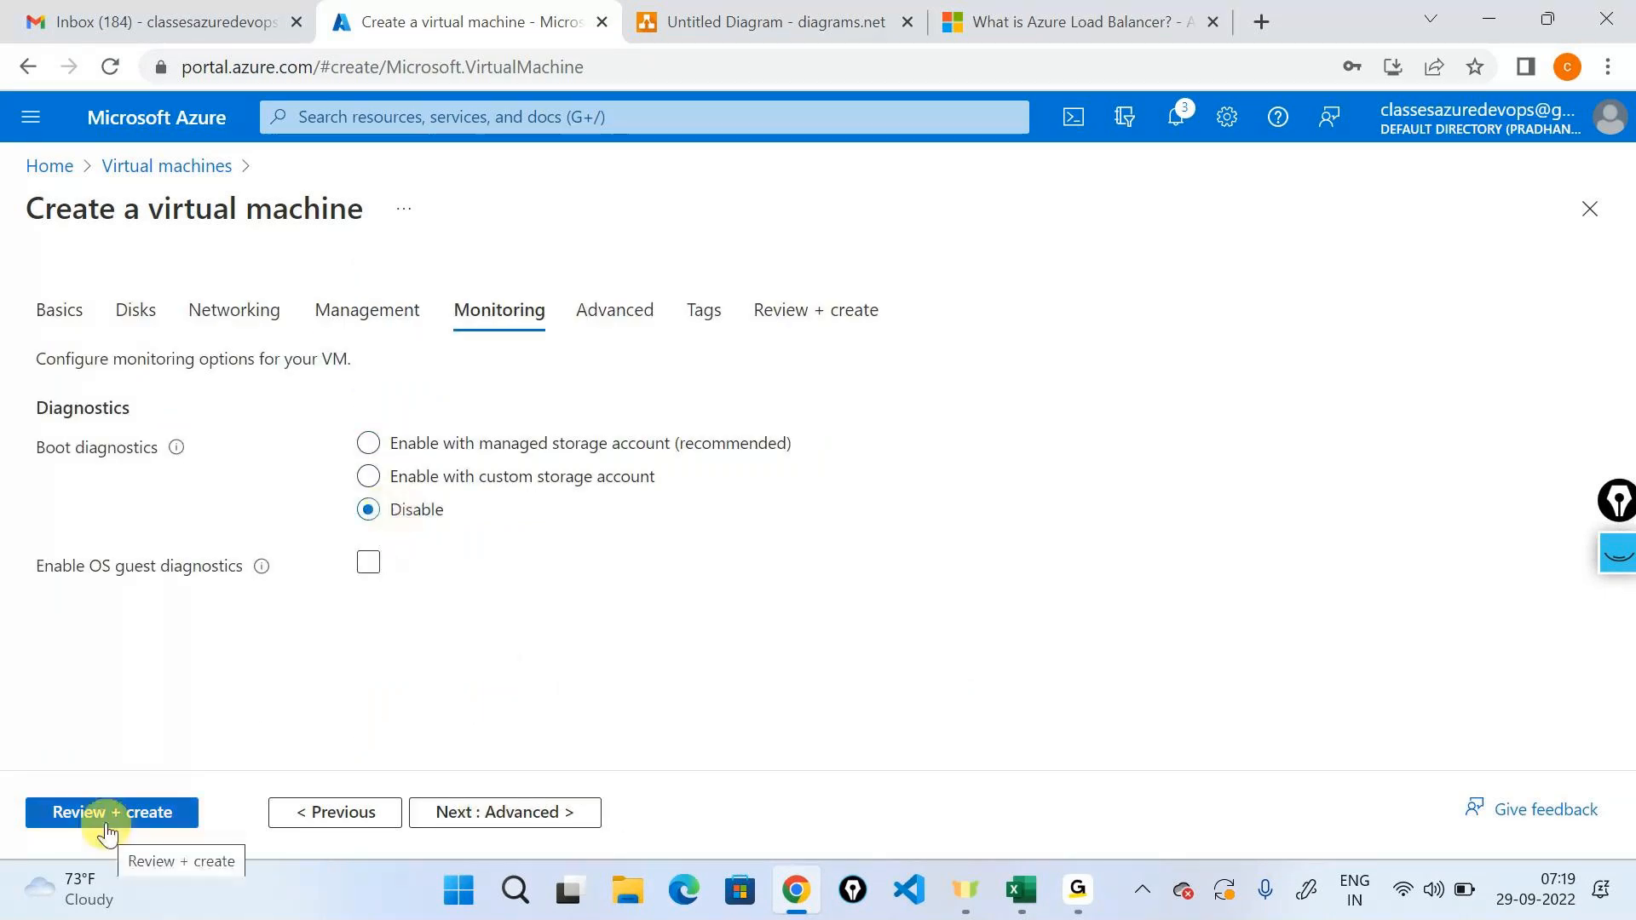
left_click(108, 820)
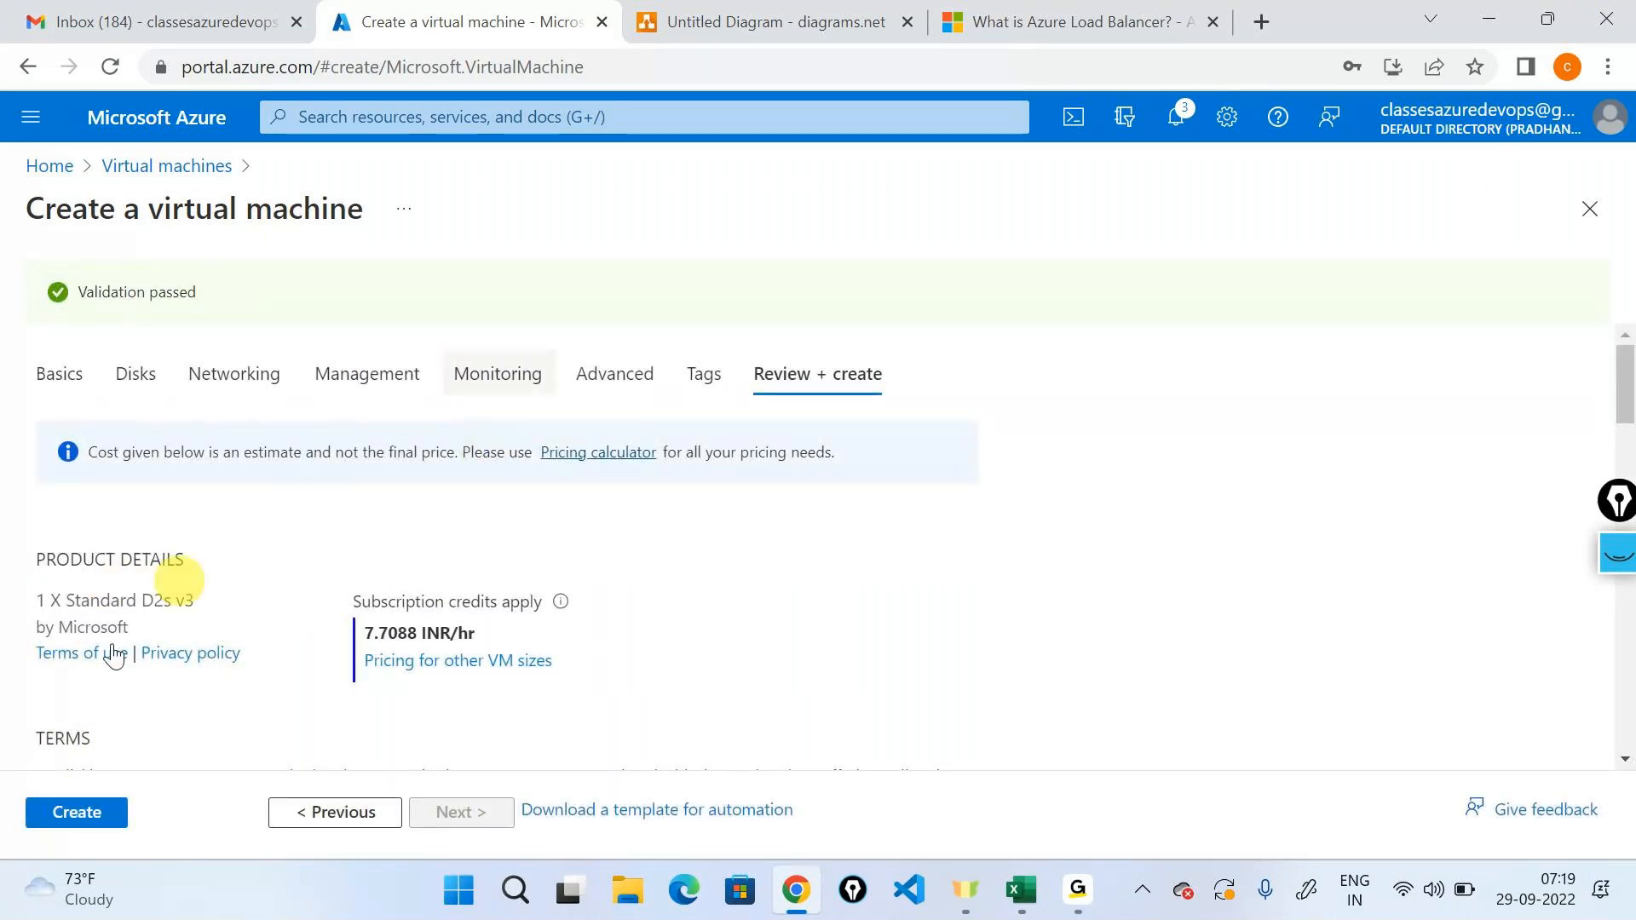
left_click(44, 812)
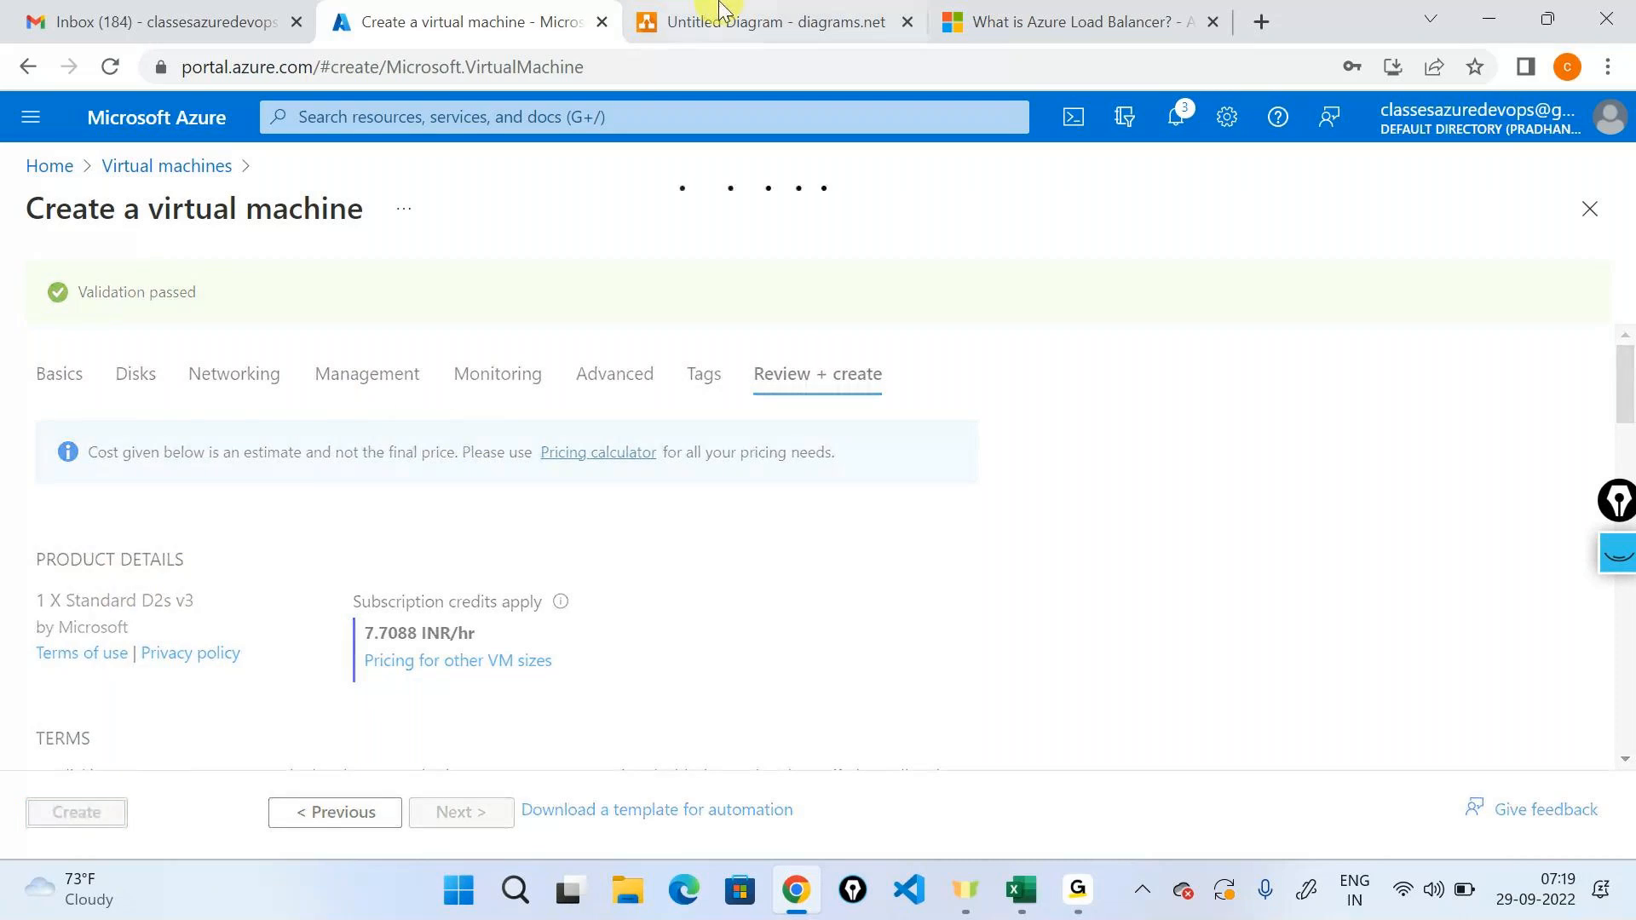
Switch to the diagrams.net drawing, add a second page and place a large square on it.
left_click(750, 21)
scroll(937, 477, "down", 3)
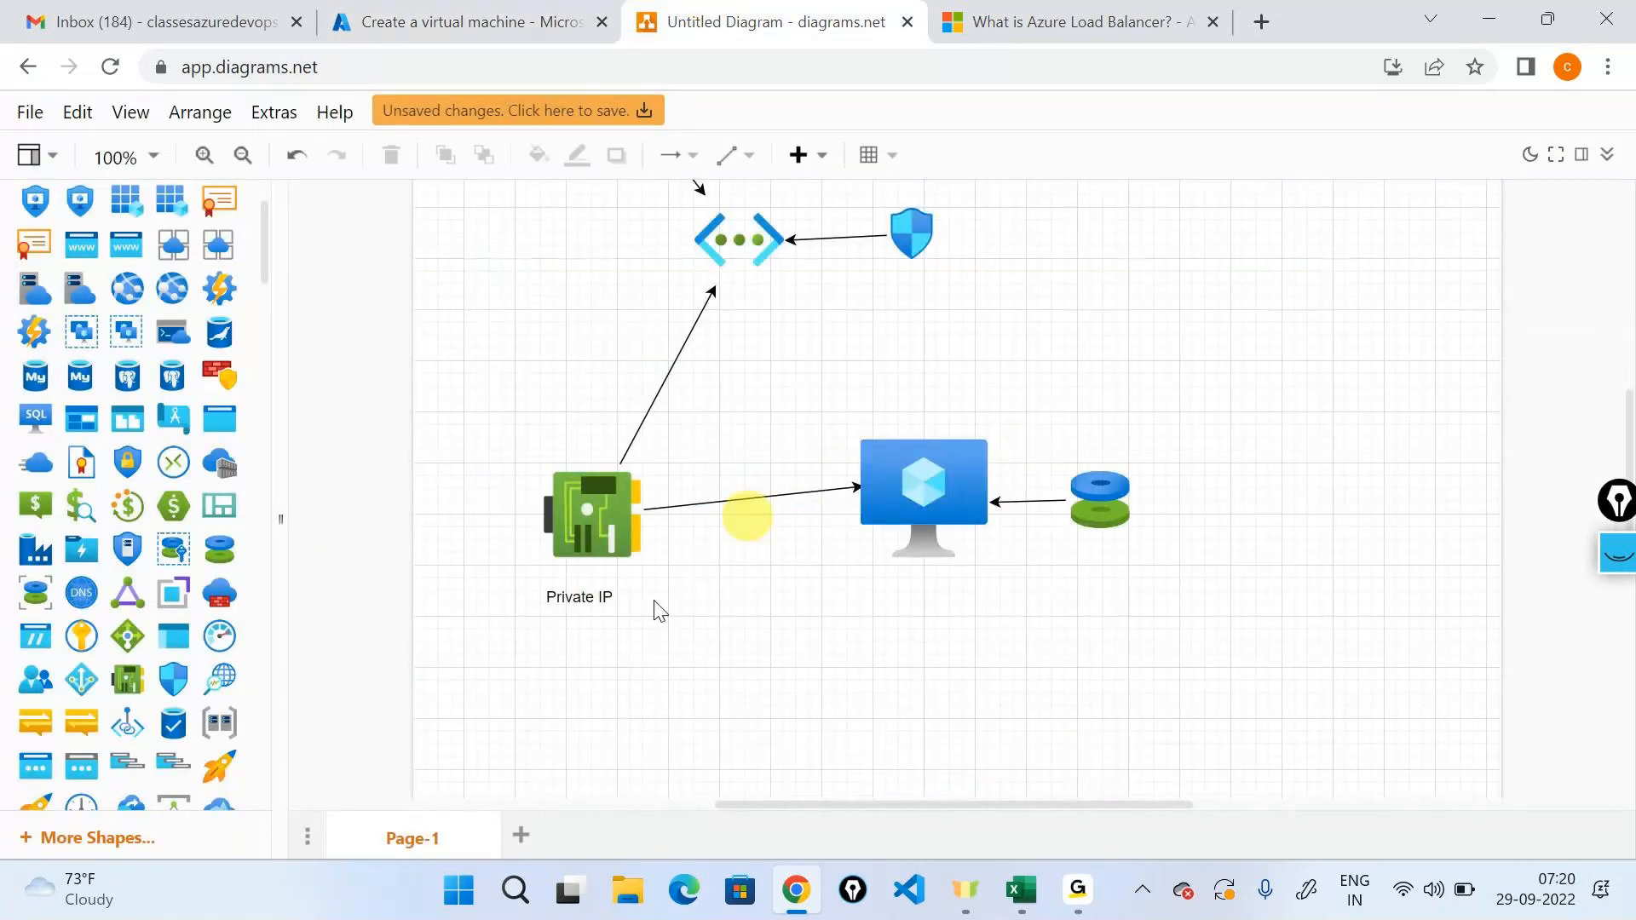
left_click(512, 851)
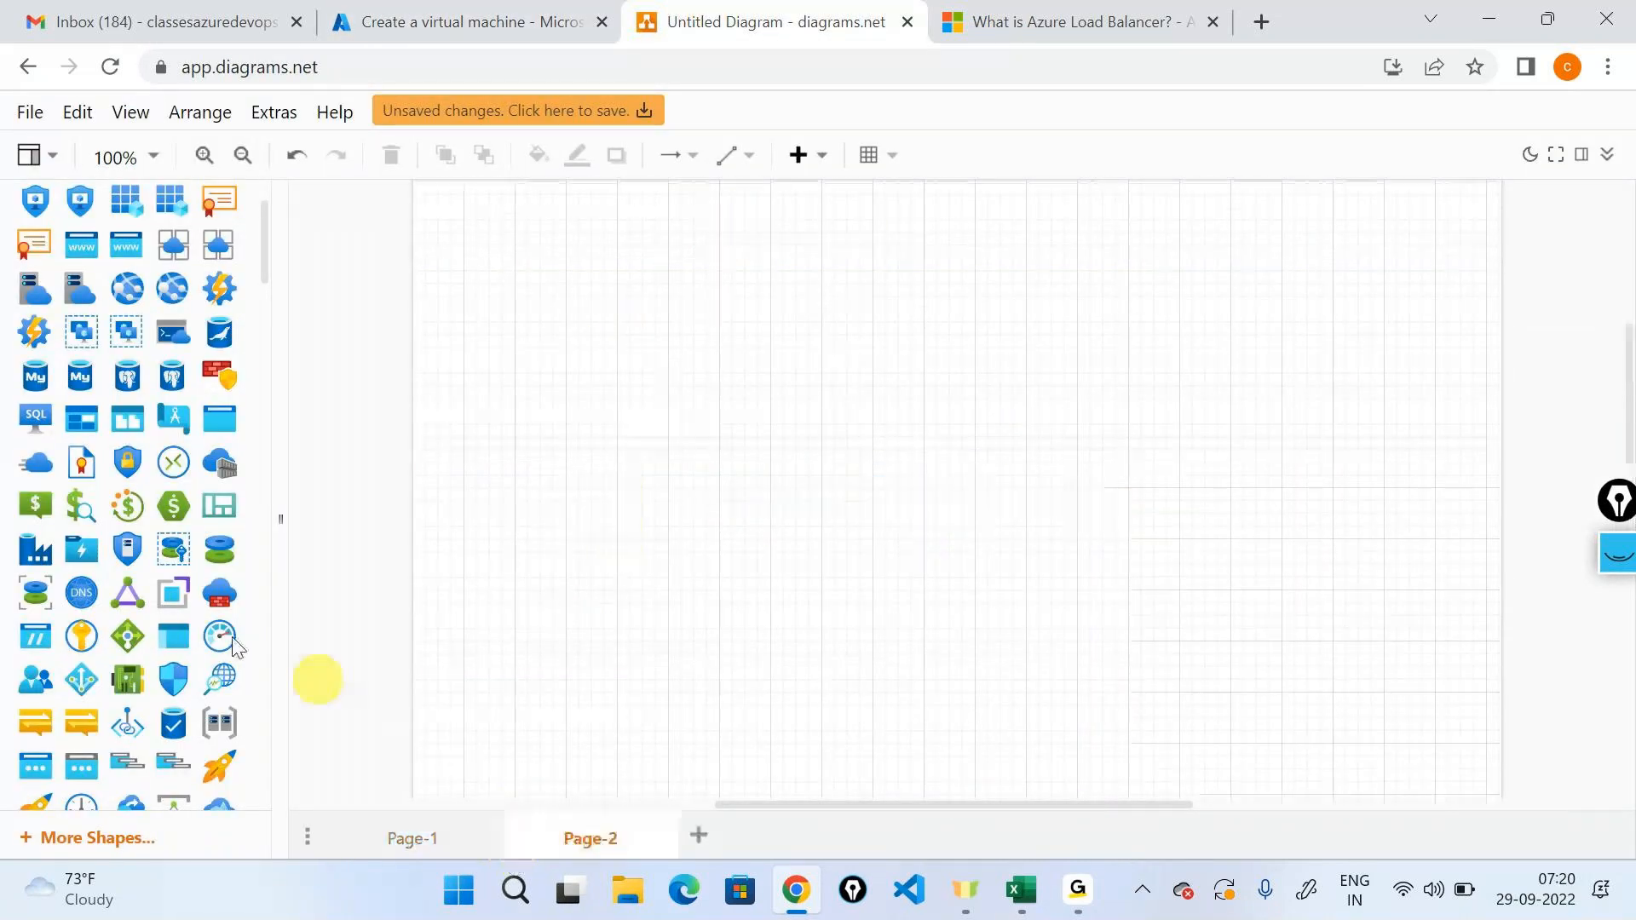
scroll(114, 535, "down", 2)
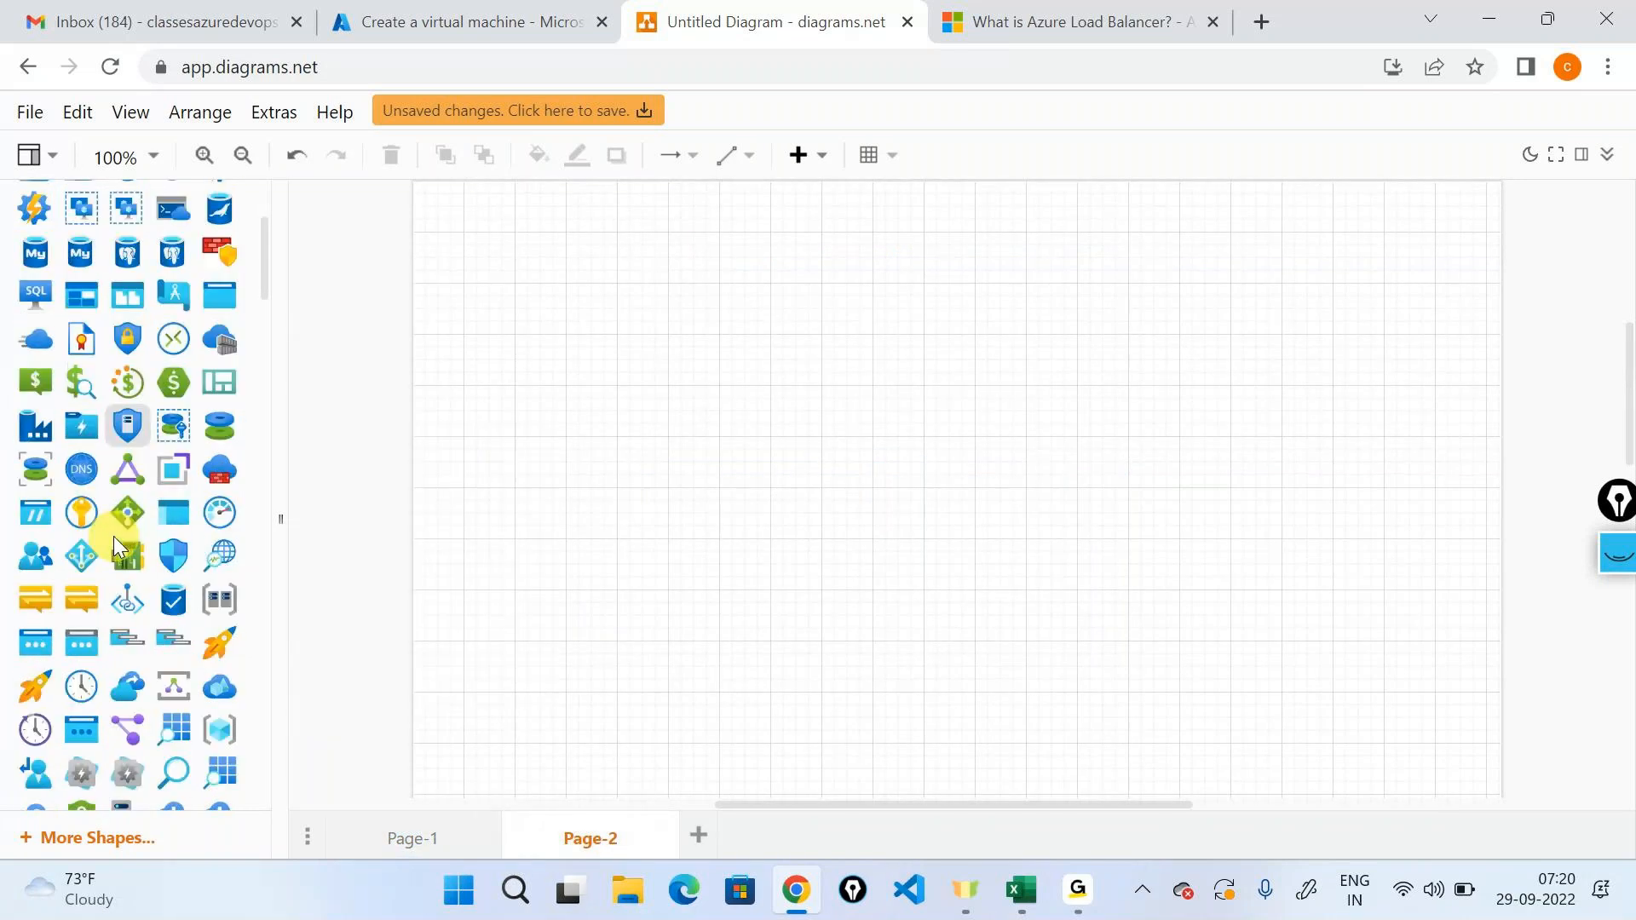
scroll(135, 590, "down", 4)
scroll(136, 590, "down", 6)
left_click_drag(45, 579, 573, 292)
left_click_drag(684, 400, 932, 727)
left_click_drag(836, 515, 836, 559)
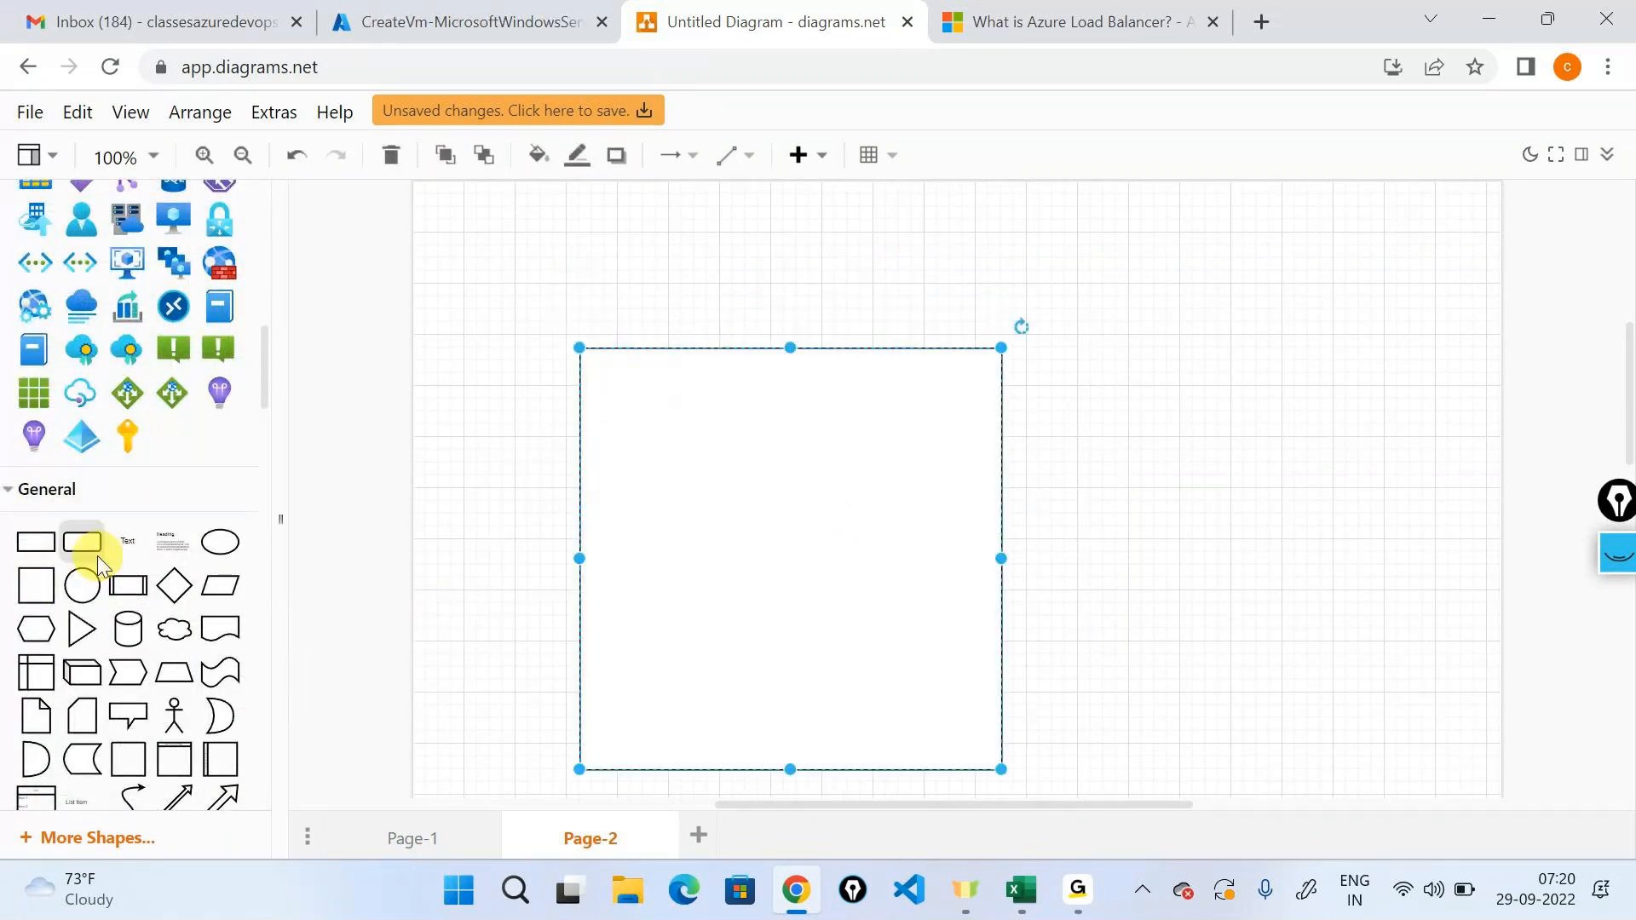
Add a small virtual network icon above the upper-left corner of the square.
scroll(97, 556, "up", 2)
left_click_drag(36, 392, 574, 206)
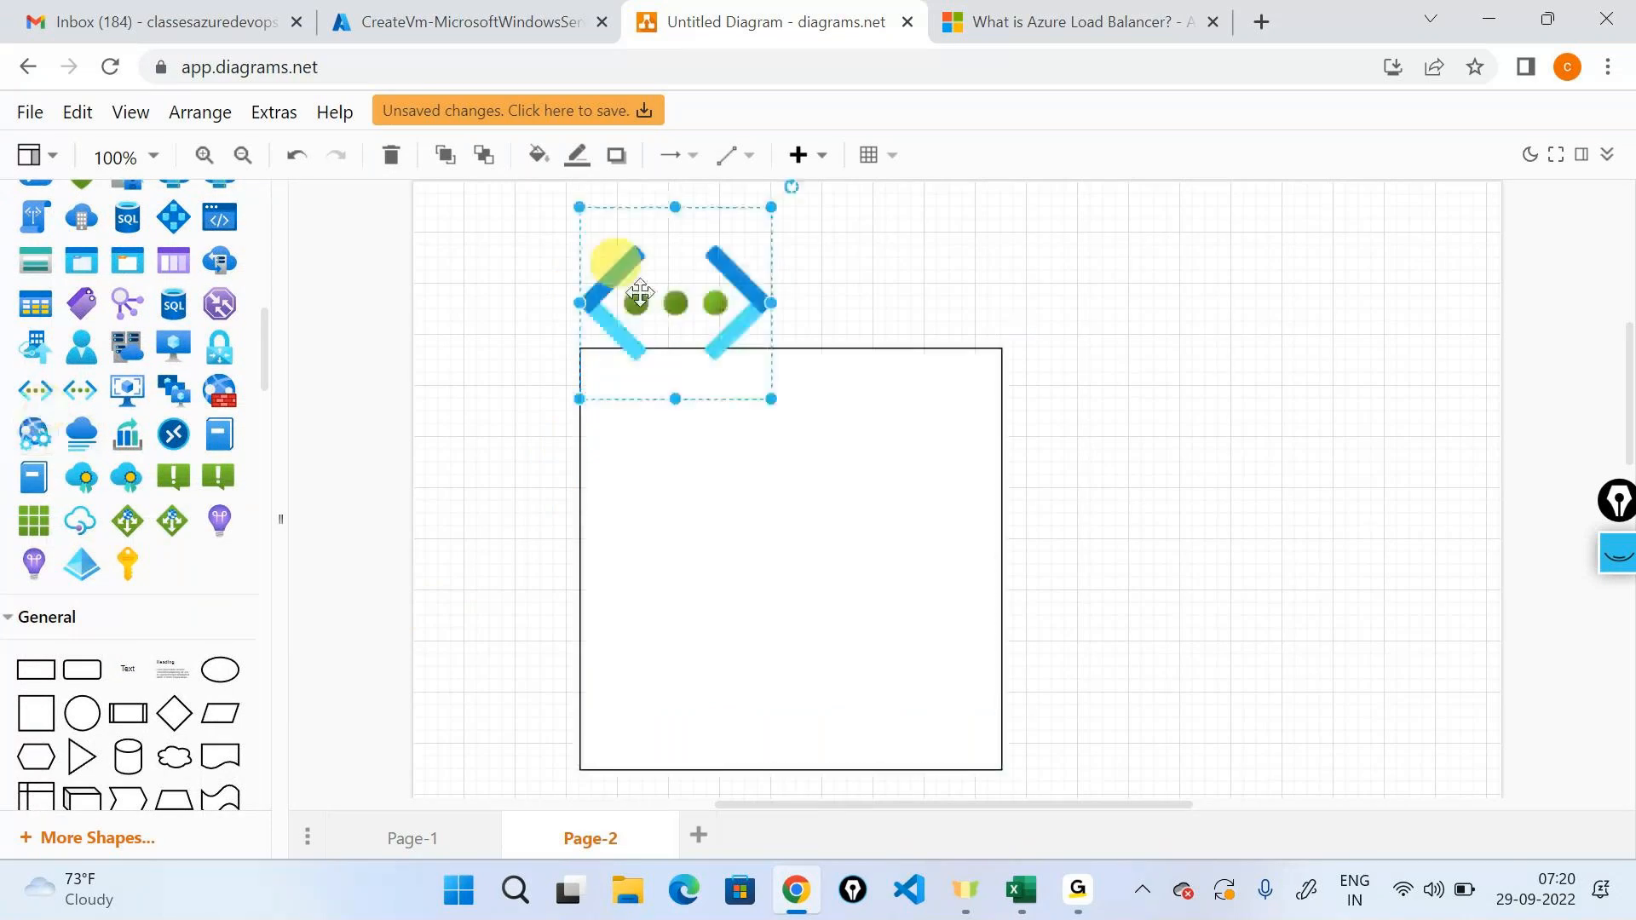
left_click_drag(771, 398, 610, 255)
Add a text label reading 192.168.0.0/16 beside the virtual network icon above the square.
left_click_drag(136, 661, 744, 257)
double_click(744, 257)
type("192.16")
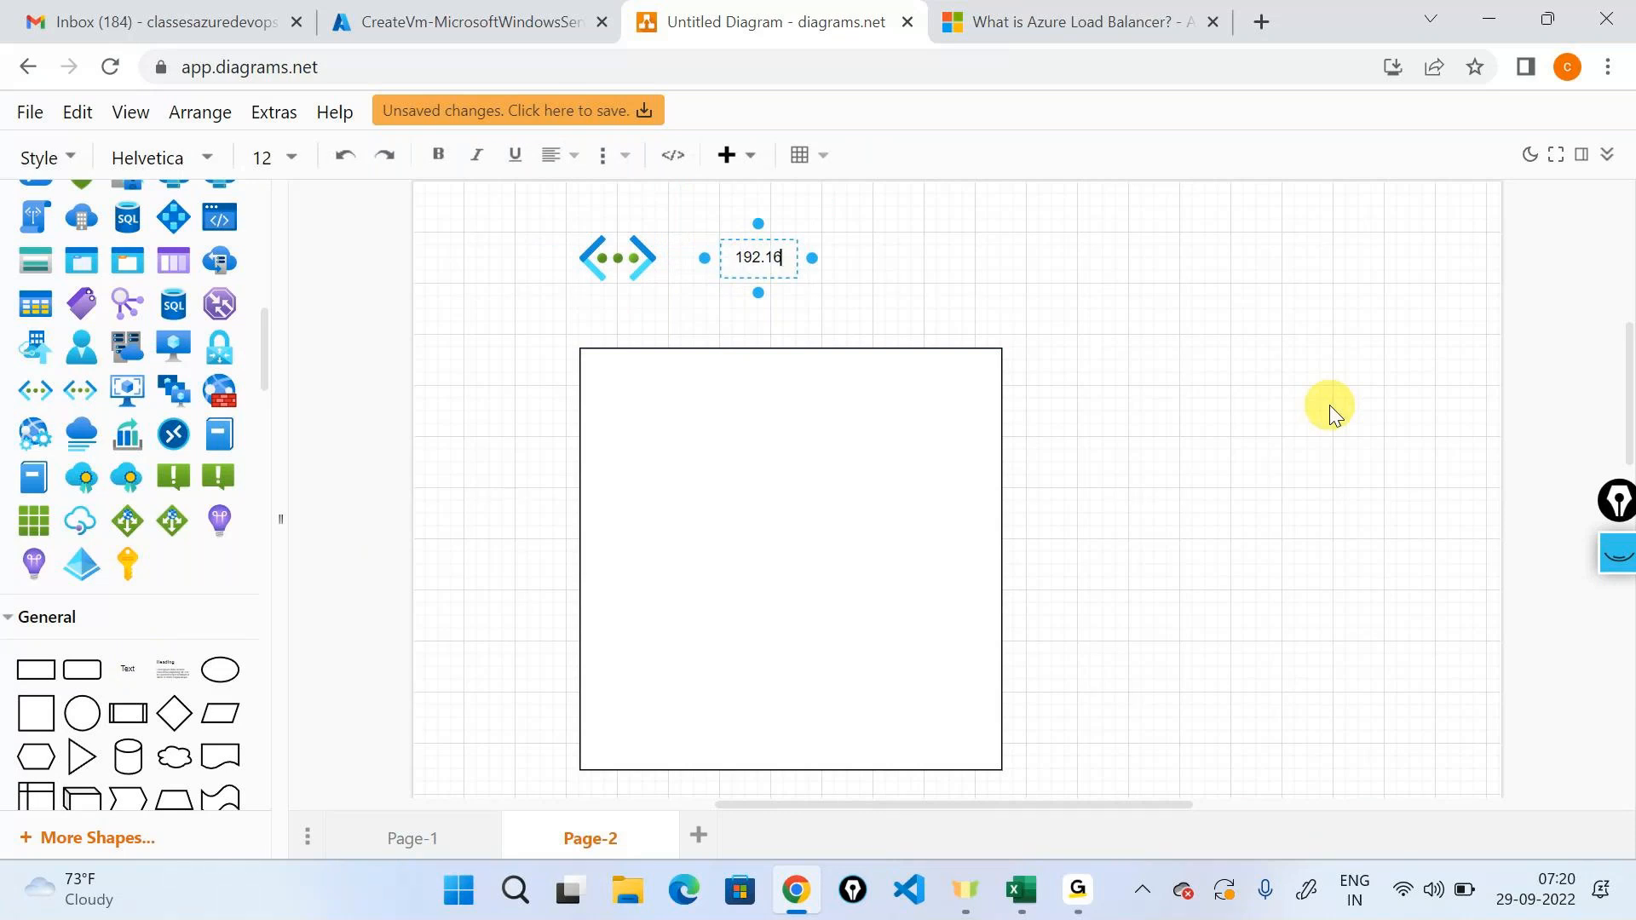
type("8.0.0/16")
left_click(1360, 511)
Copy the network icon into the square as the subnet and label it 192.168.0.0/24.
left_click_drag(627, 261, 647, 427)
left_click_drag(141, 659, 708, 414)
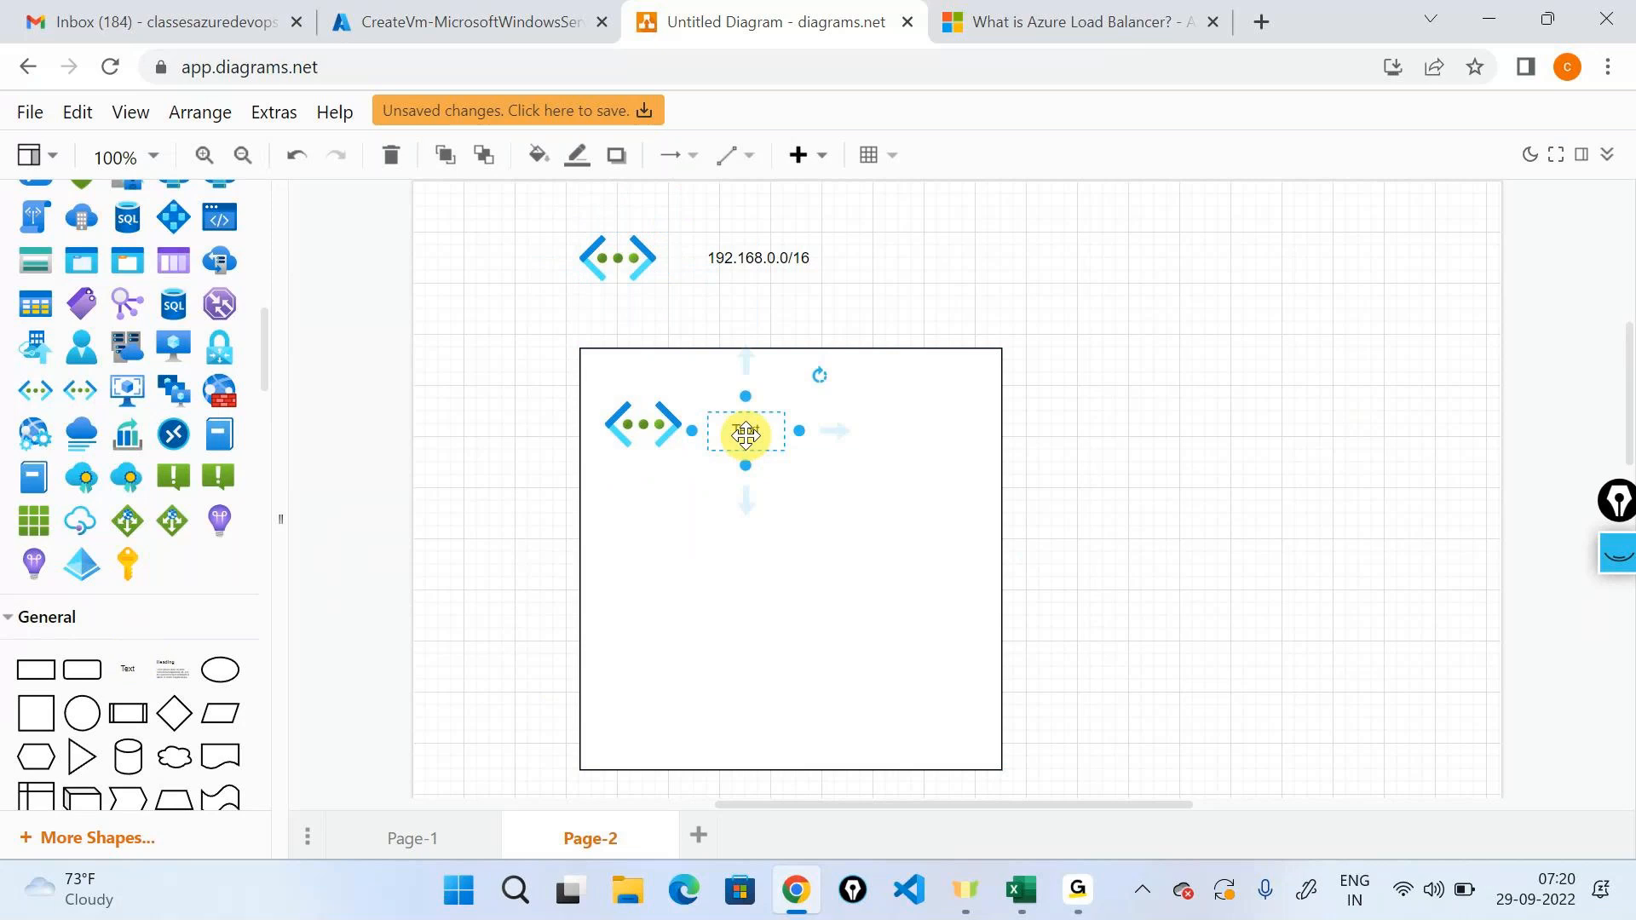
double_click(746, 431)
type("192.1")
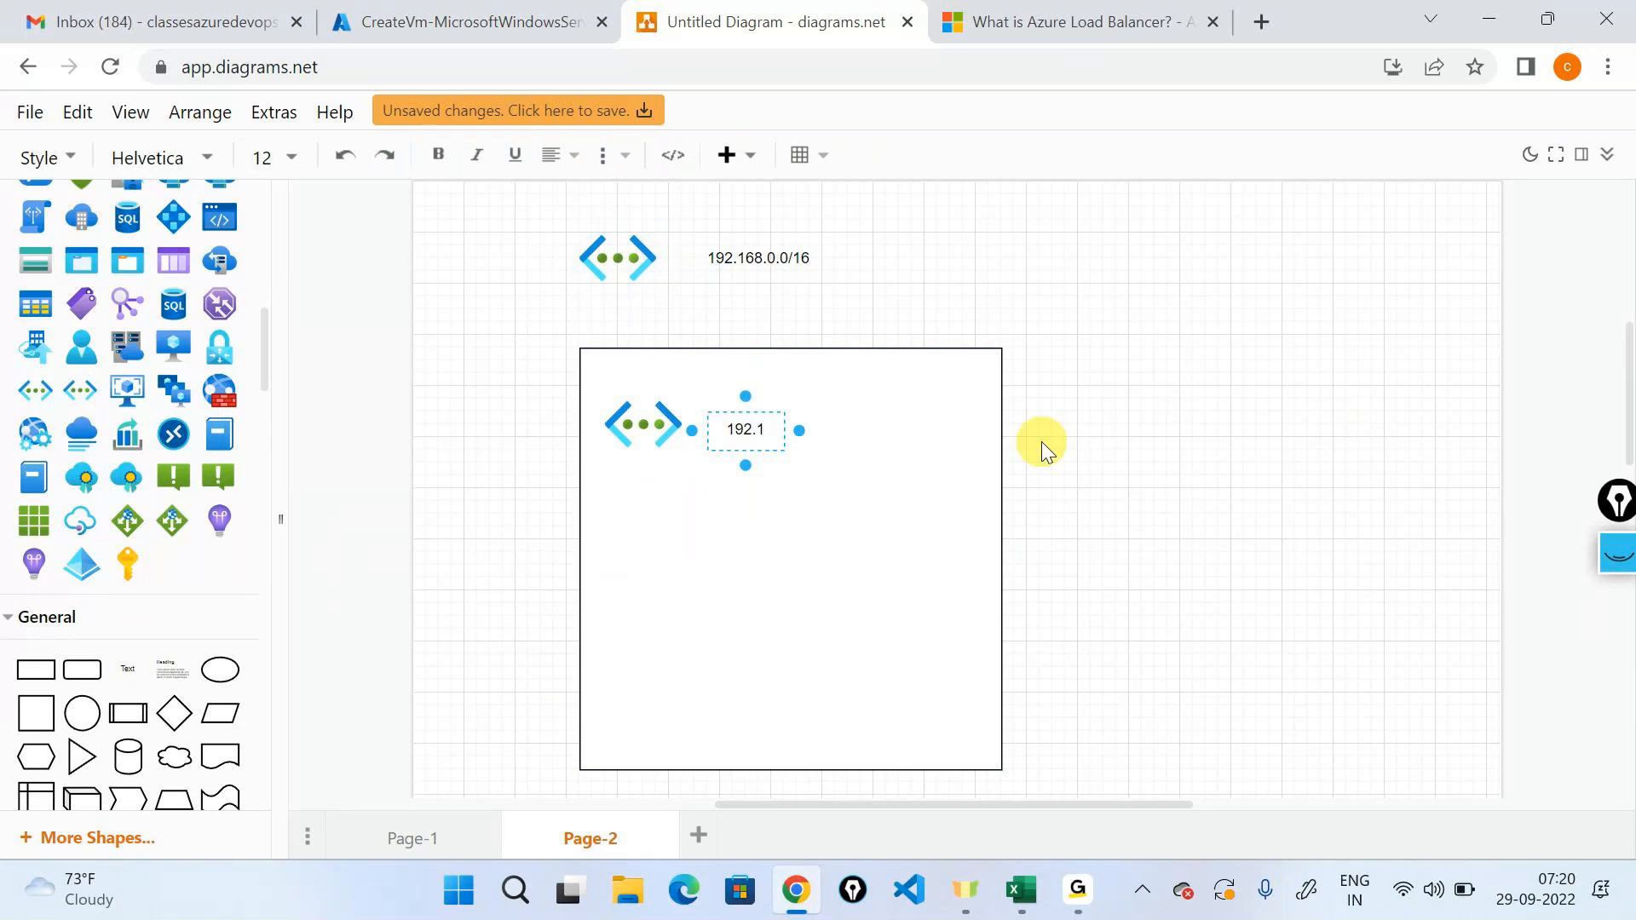
type("68.0.0/24")
left_click(903, 500)
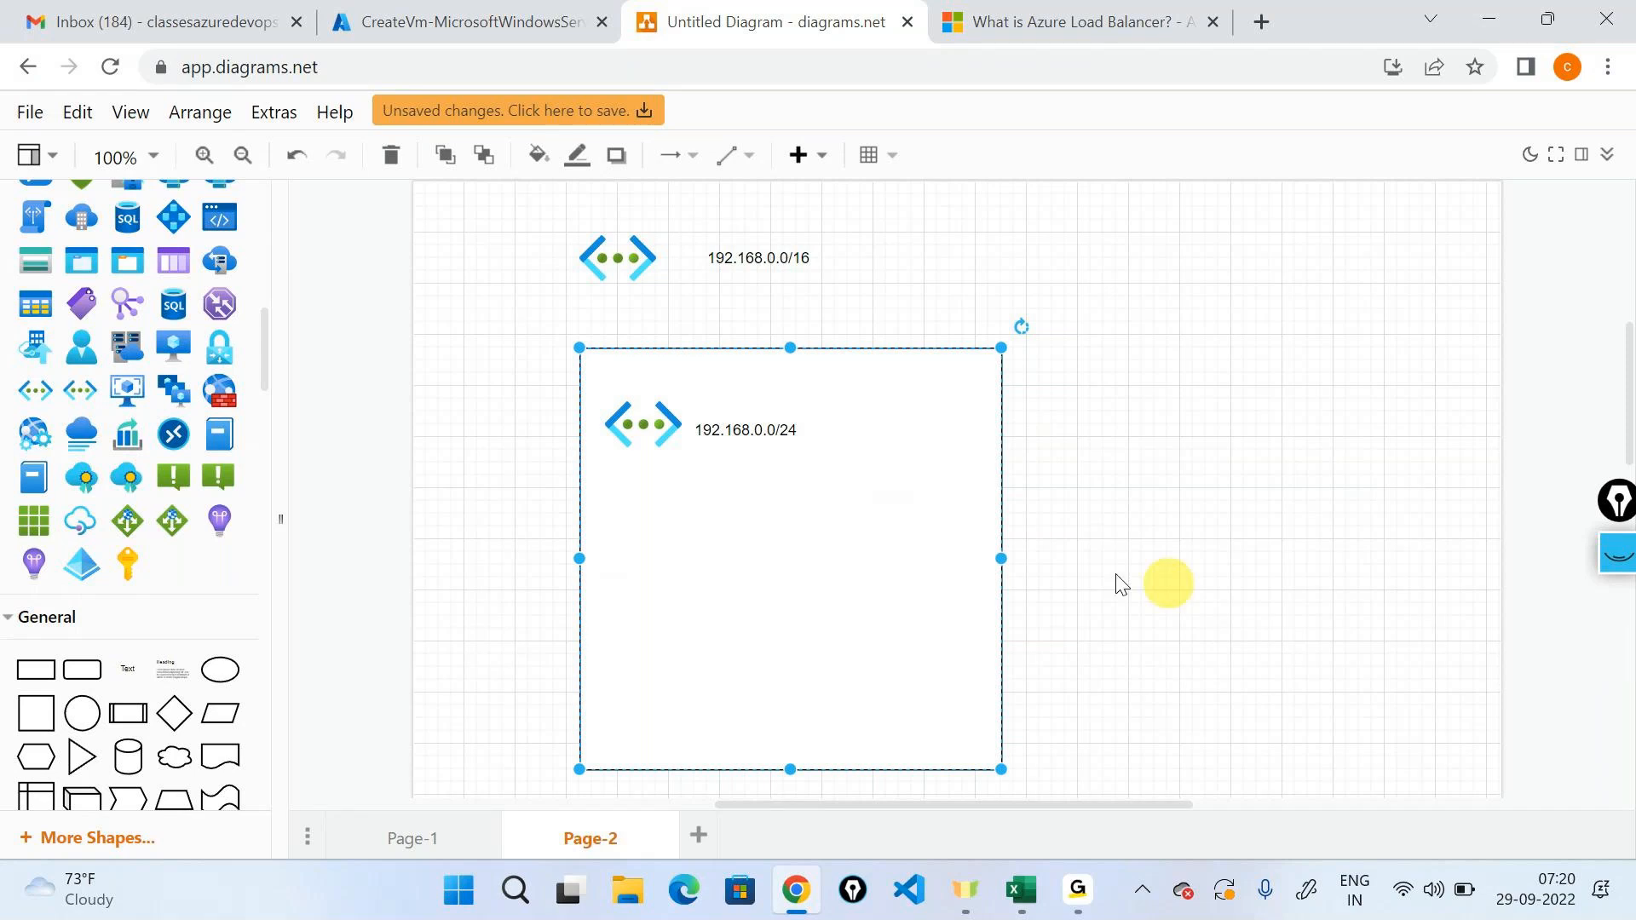
Place a small virtual machine icon inside the square and draw an arrow from it to the subnet icon.
left_click(615, 422)
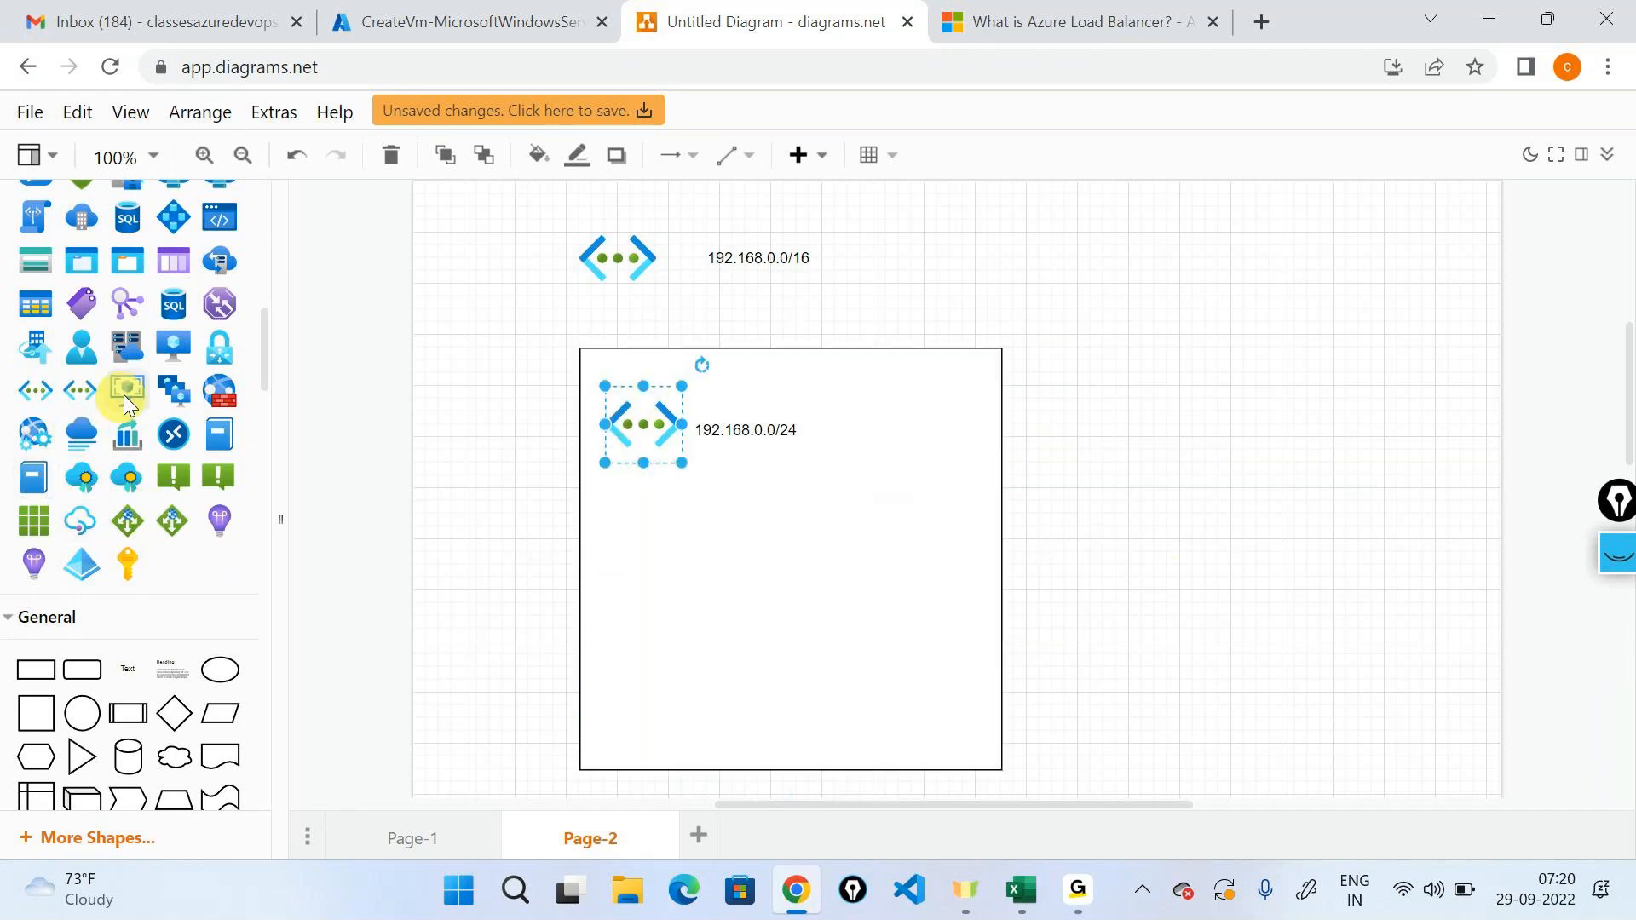
left_click_drag(128, 345, 606, 511)
left_click_drag(797, 705, 682, 575)
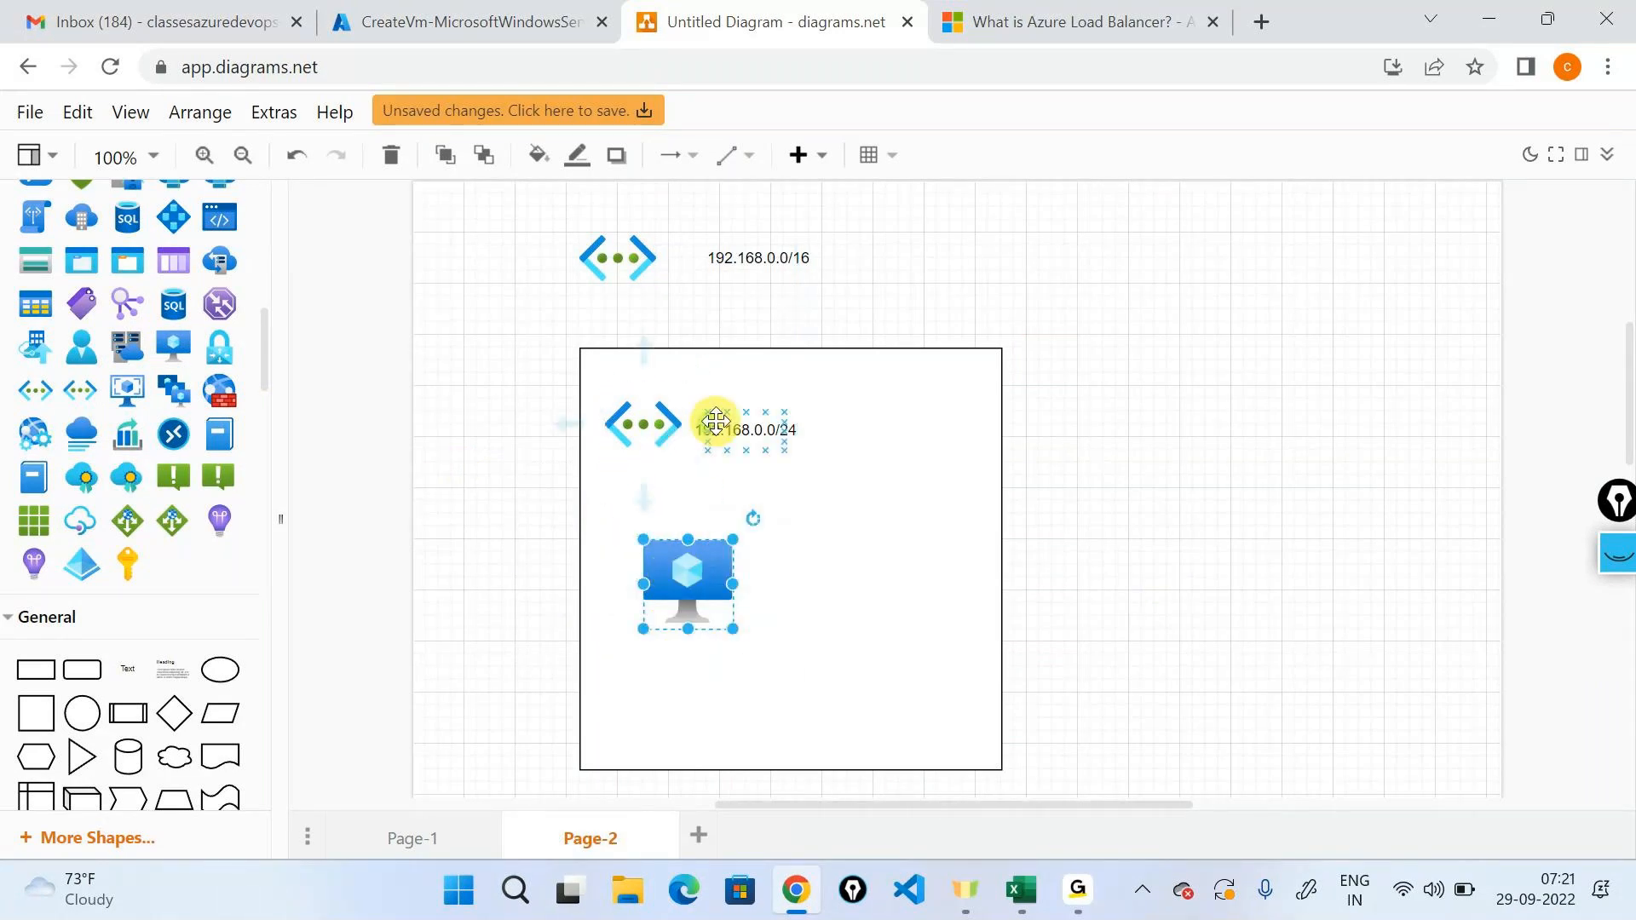
left_click_drag(676, 539, 642, 431)
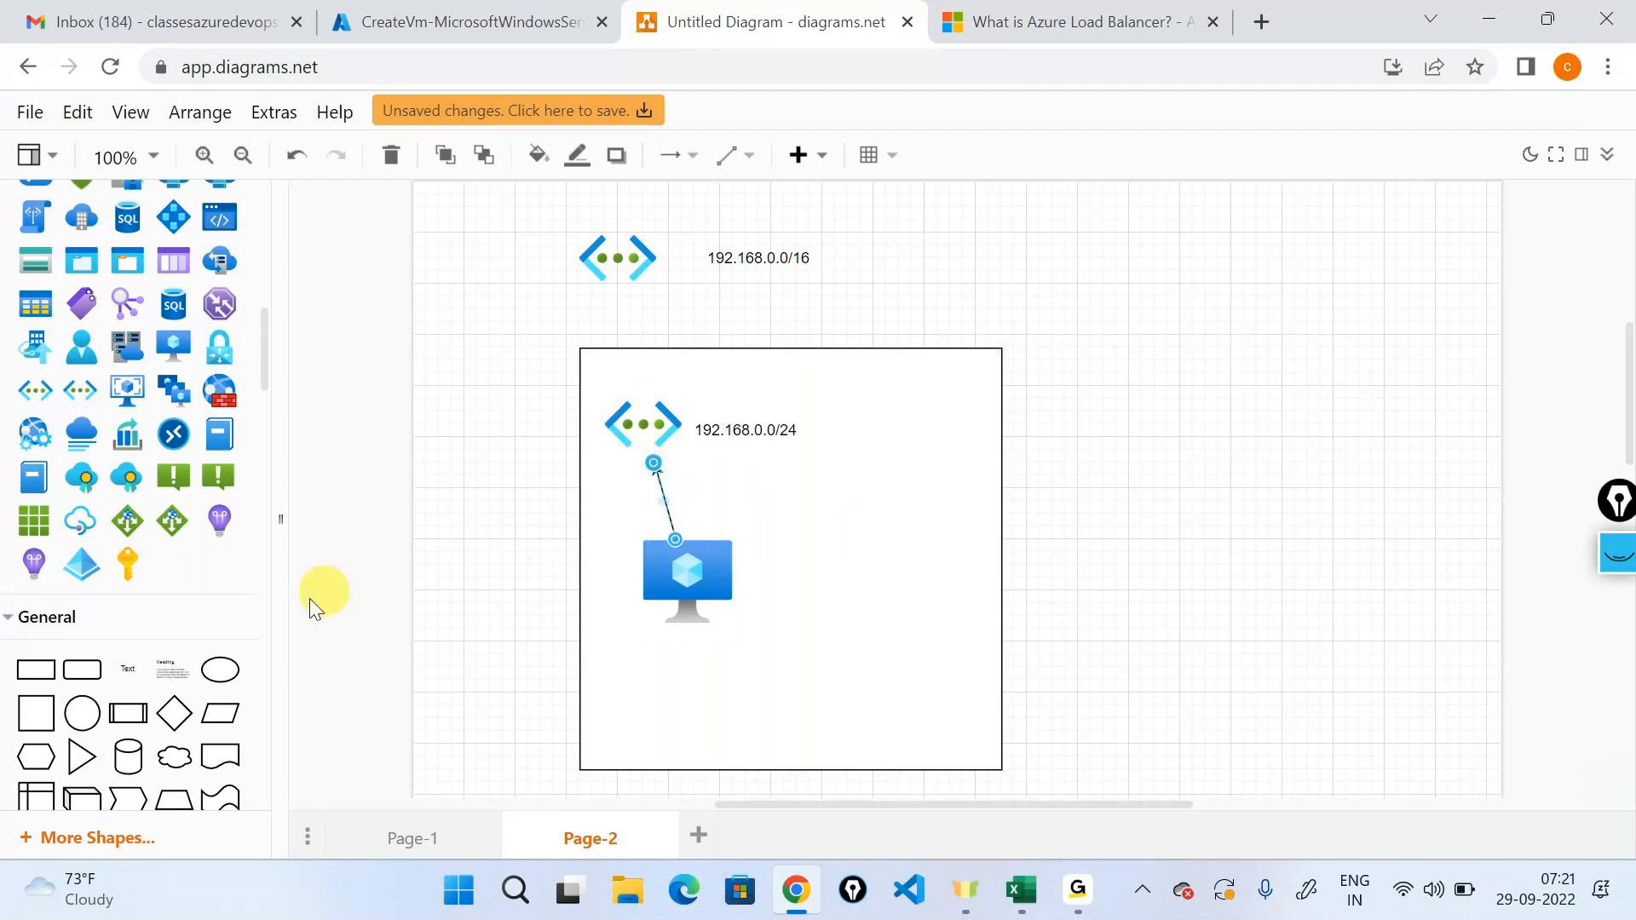
Add a text label reading 192.168.0.4 below the virtual machine icon.
left_click_drag(128, 671, 680, 673)
double_click(679, 674)
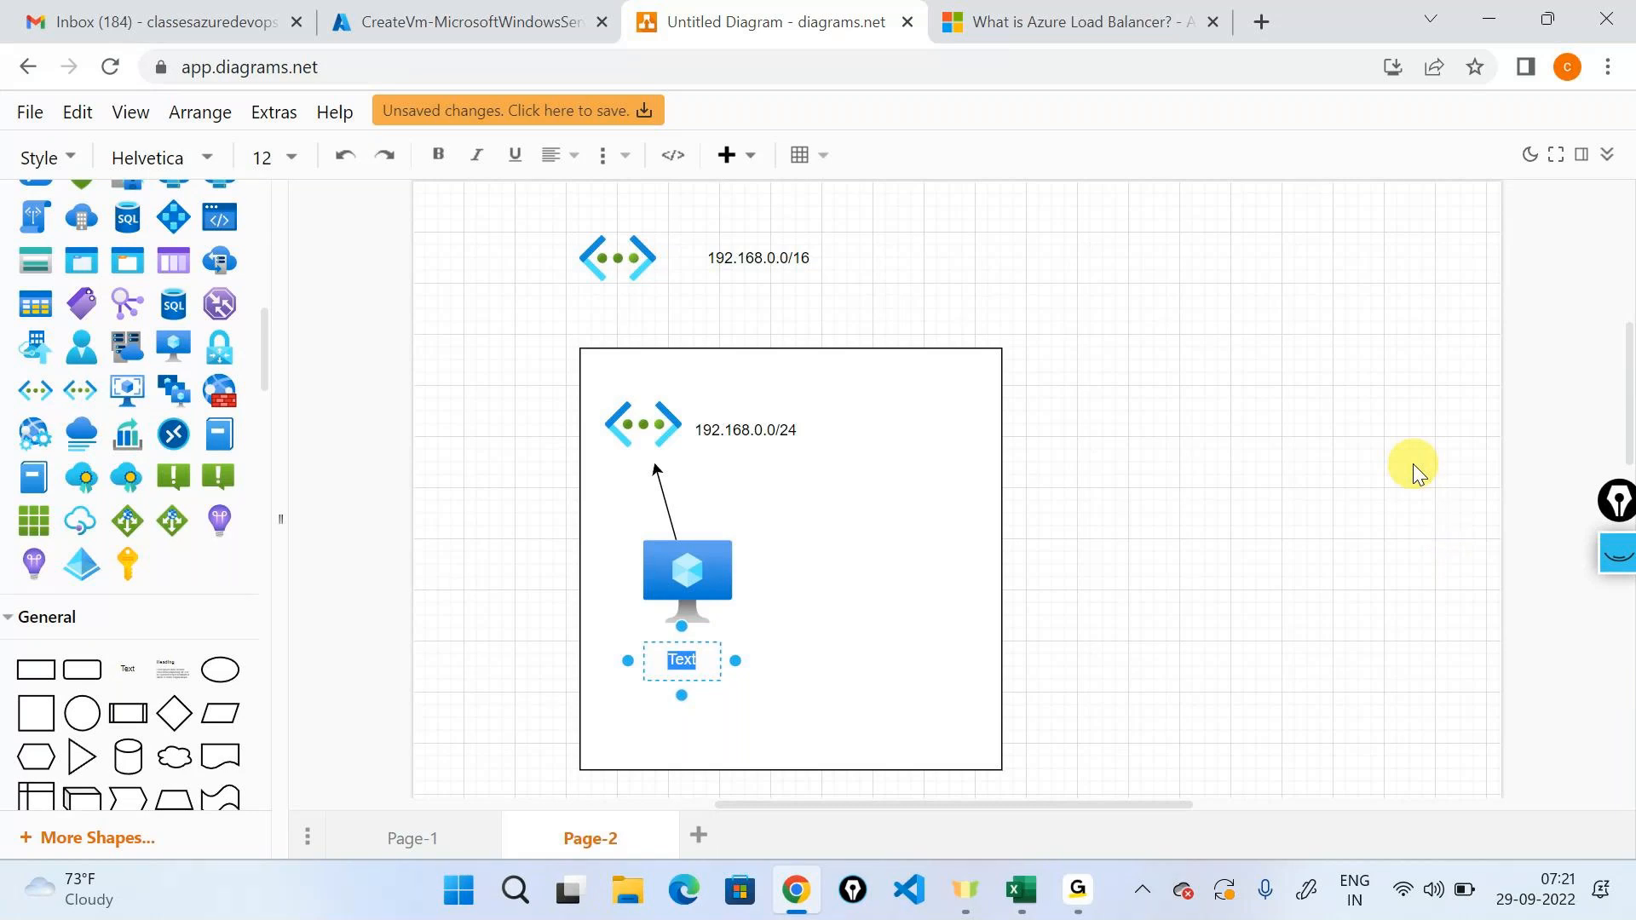
type("192.18")
key("BackSpace")
type("68.0.x")
key("BackSpace")
type("4")
left_click(1411, 464)
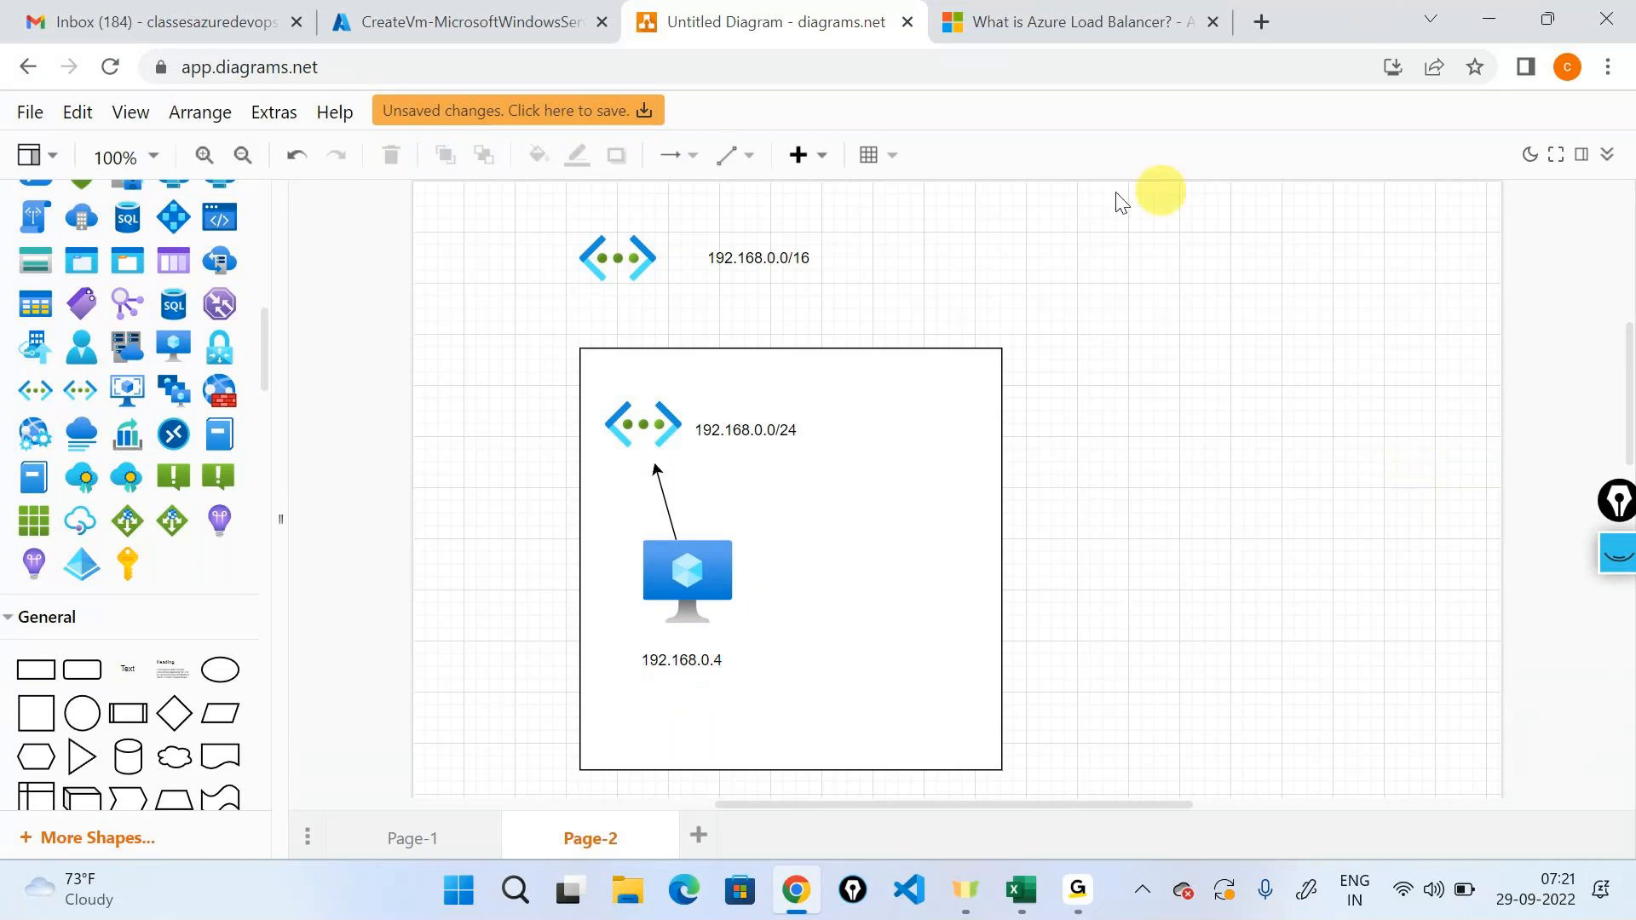
left_click(751, 672)
left_click(712, 661)
left_click(713, 689)
left_click(680, 673)
left_click(1291, 617)
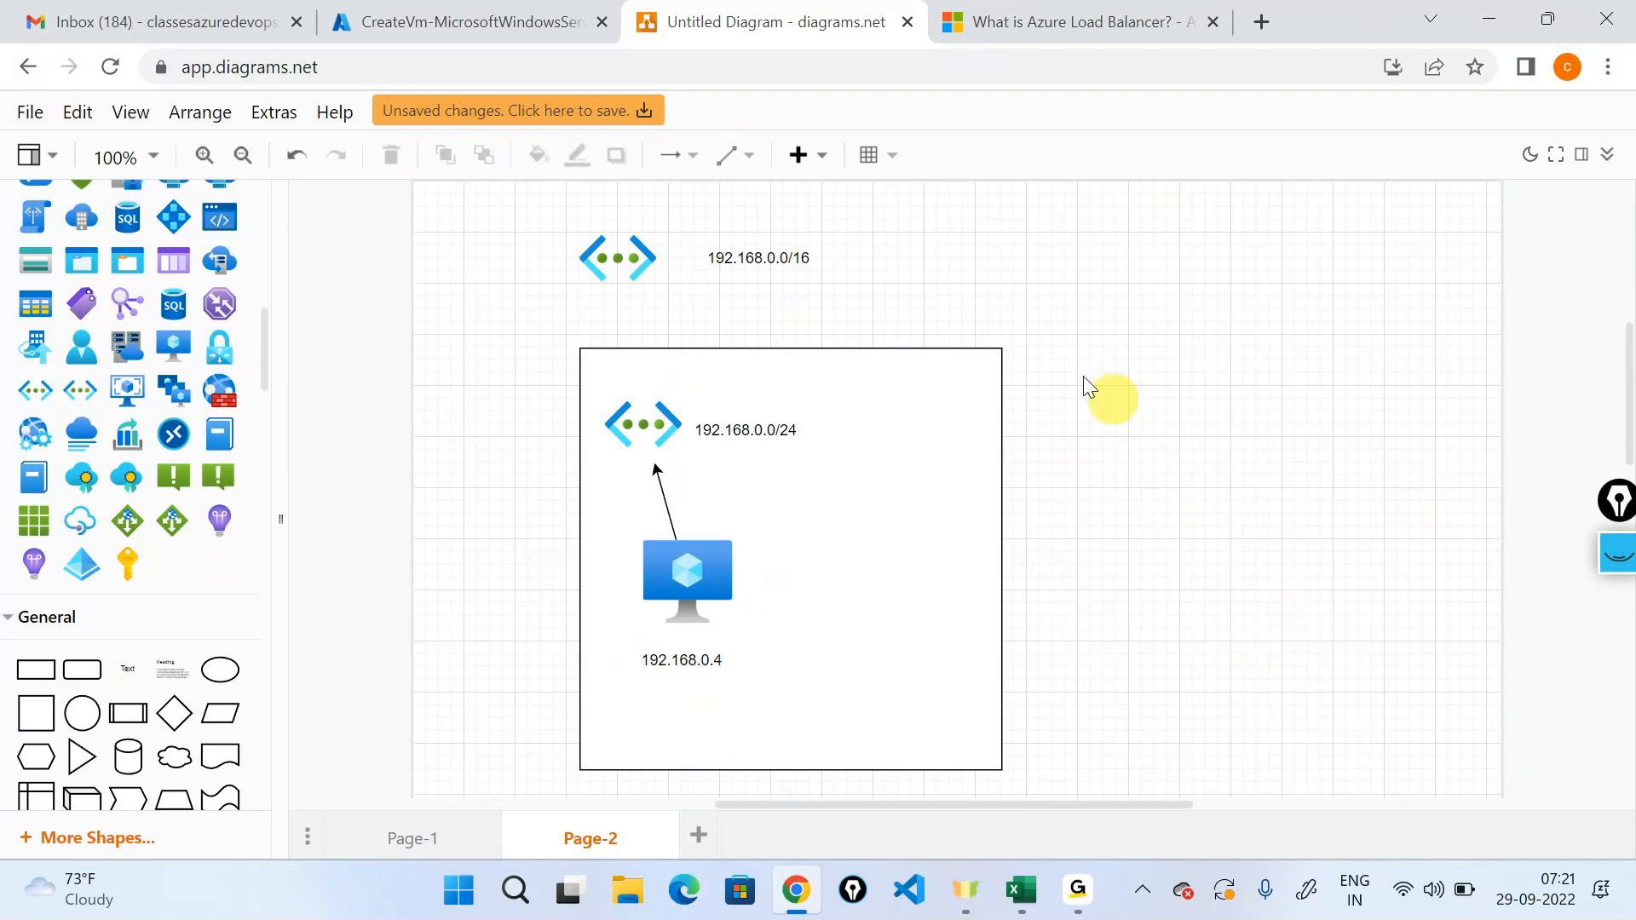
Switch to the Azure portal, open the deployed virtual machine and check its private IP address.
left_click(507, 10)
left_click(508, 751)
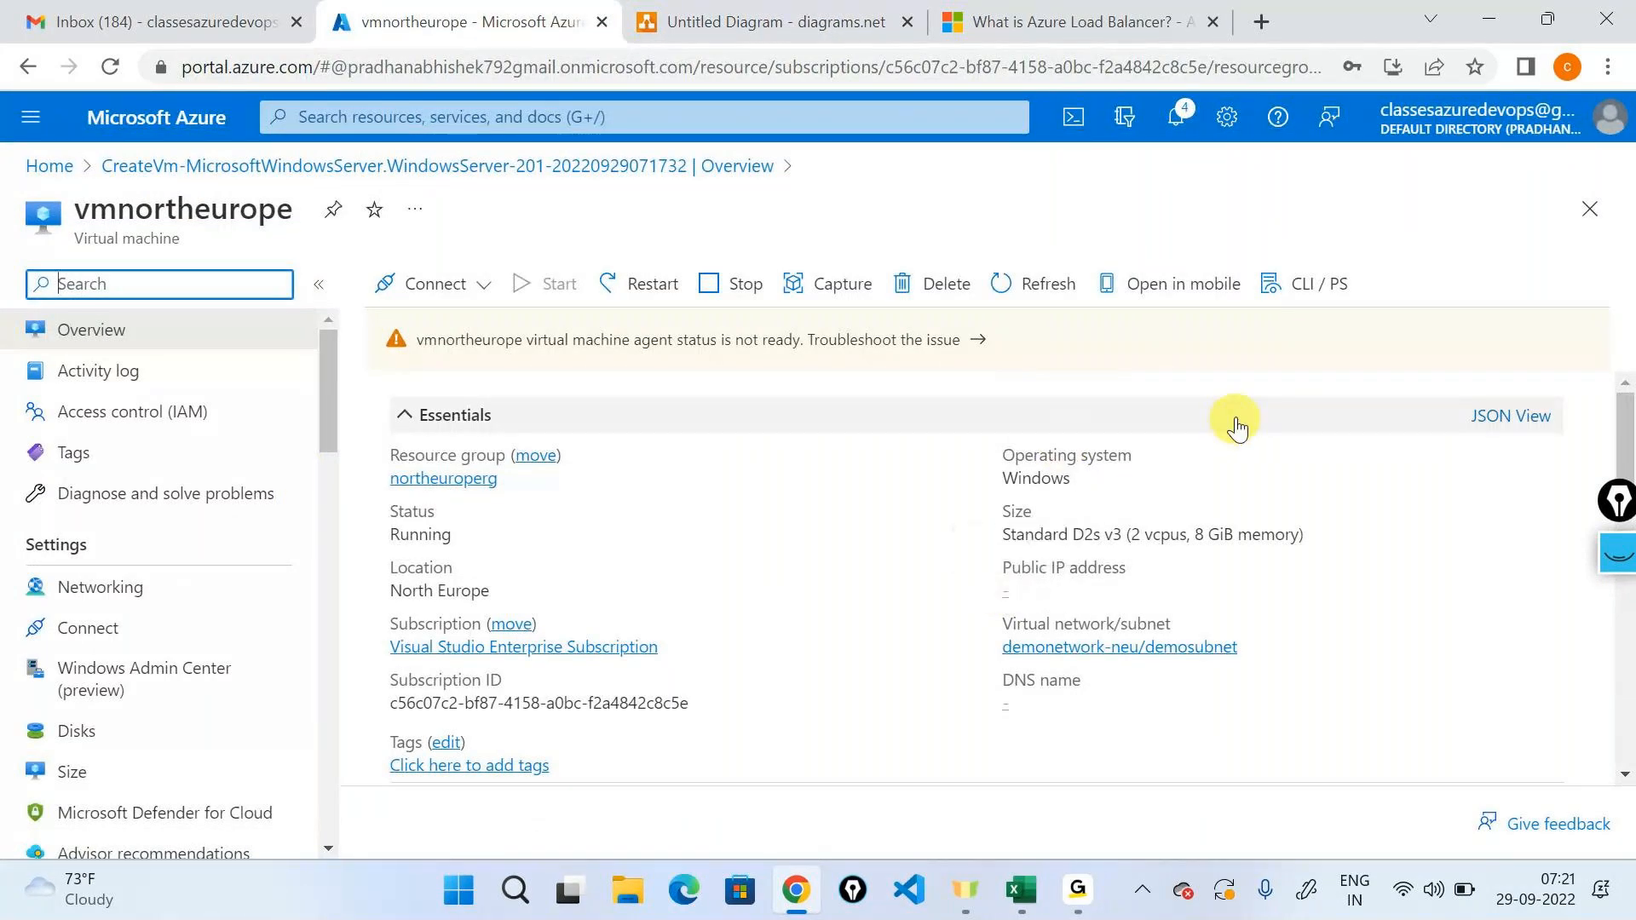
scroll(1242, 424, "down", 1)
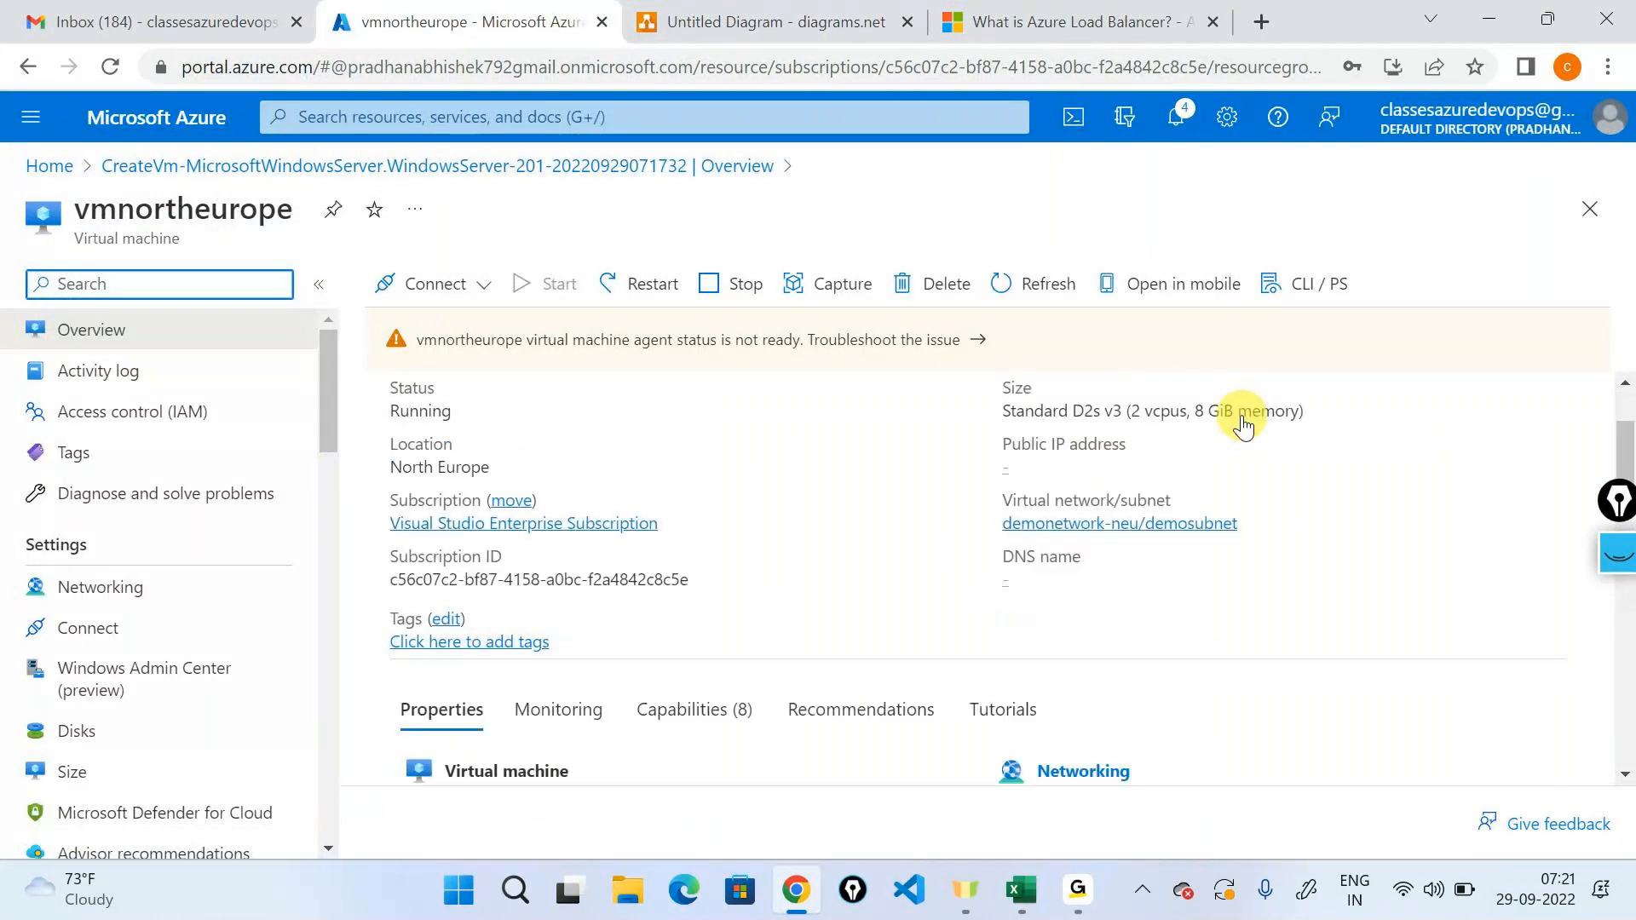
scroll(1243, 424, "down", 2)
left_click_drag(1218, 613, 1326, 631)
key("ctrl+c")
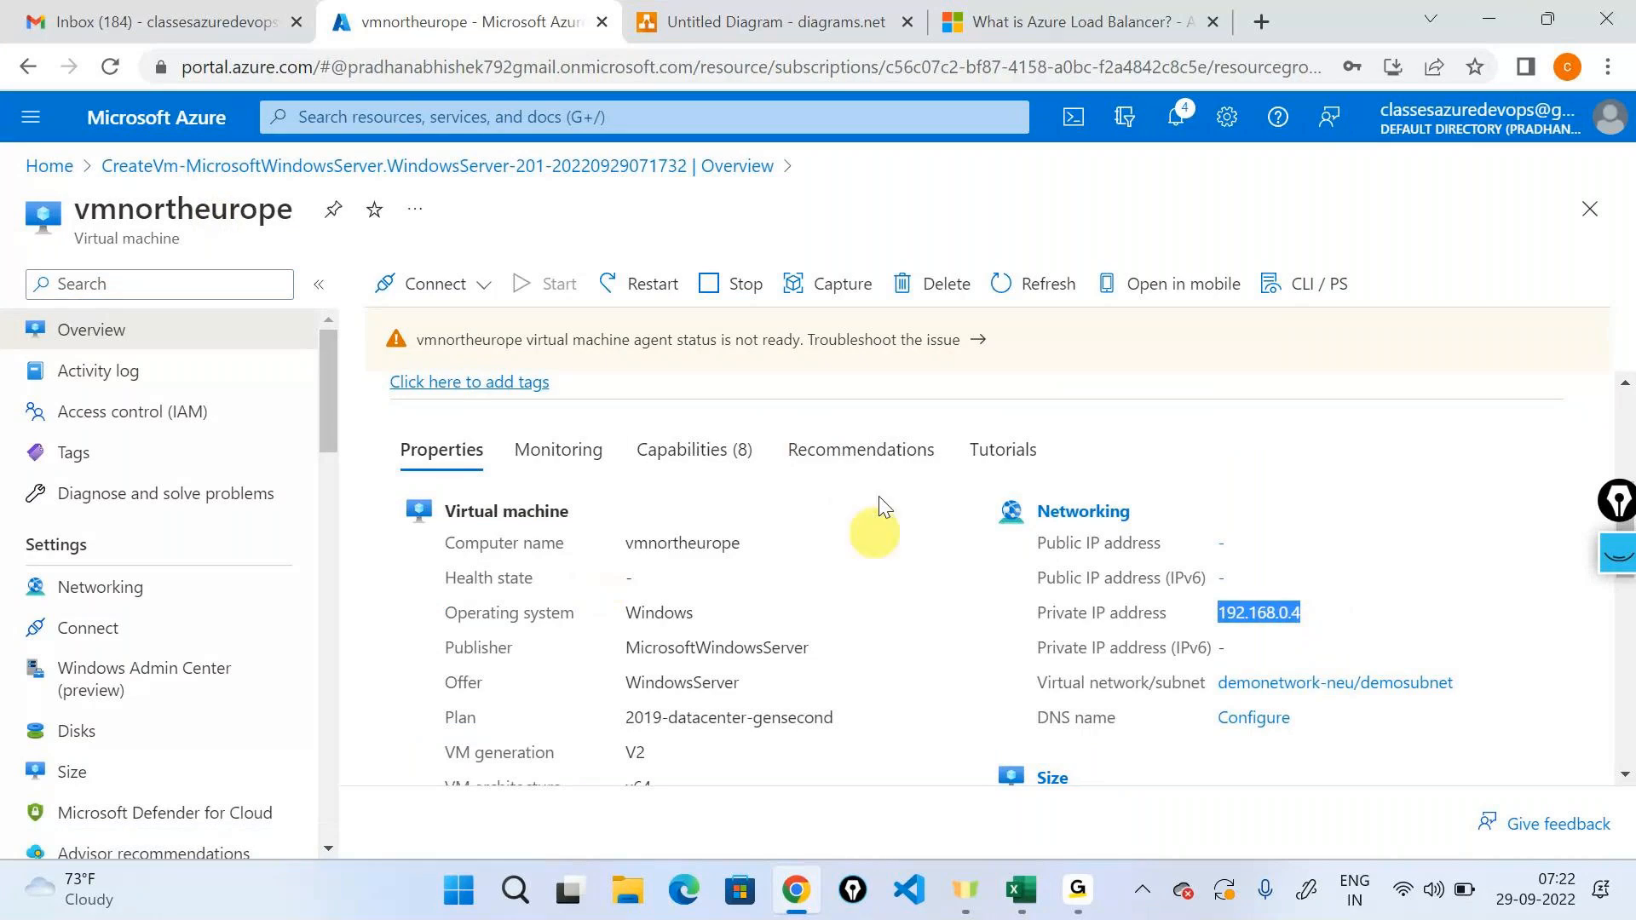
Return to the diagram, add an actor outside the square and connect it to the virtual machine with an arrow.
left_click(771, 21)
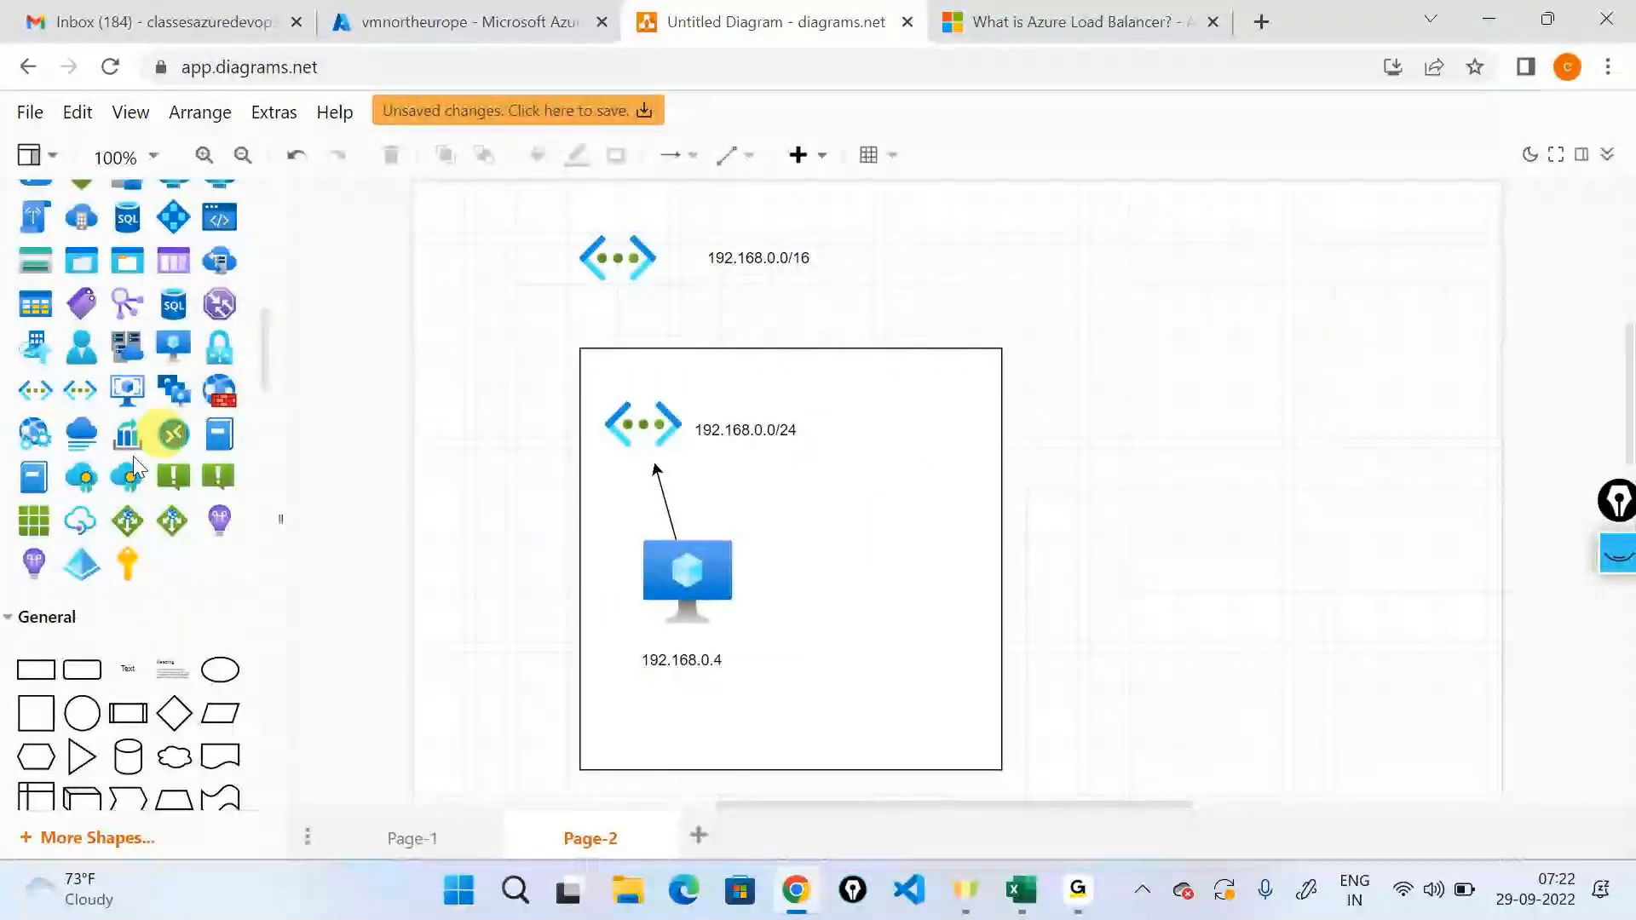
scroll(32, 540, "down", 5)
left_click_drag(178, 467, 419, 583)
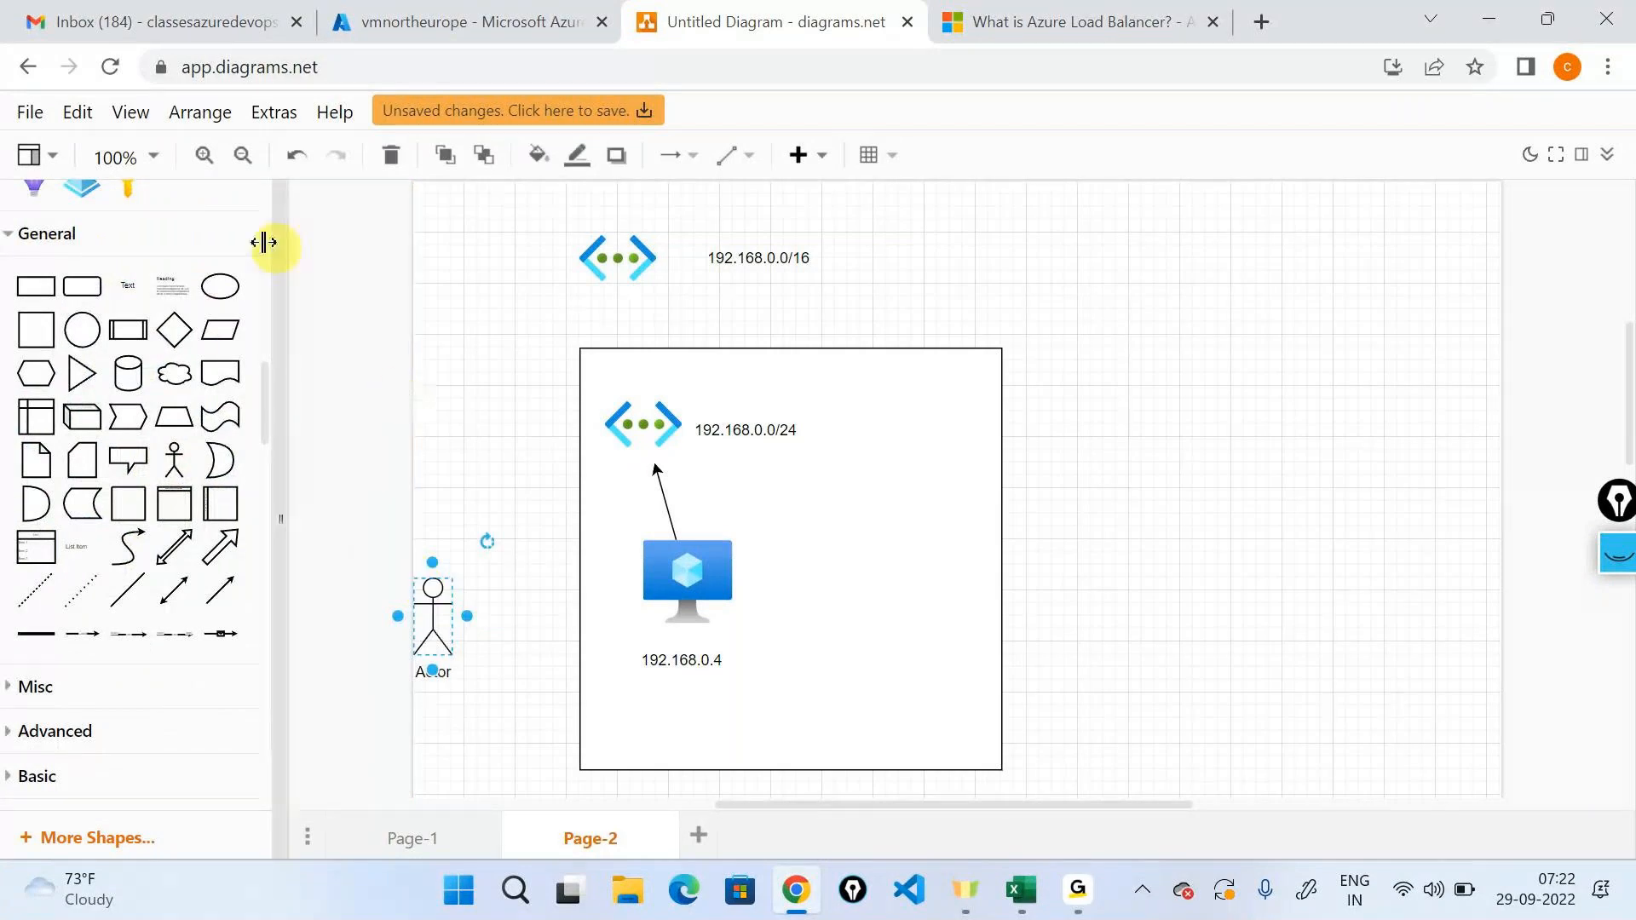
left_click_drag(511, 622, 682, 569)
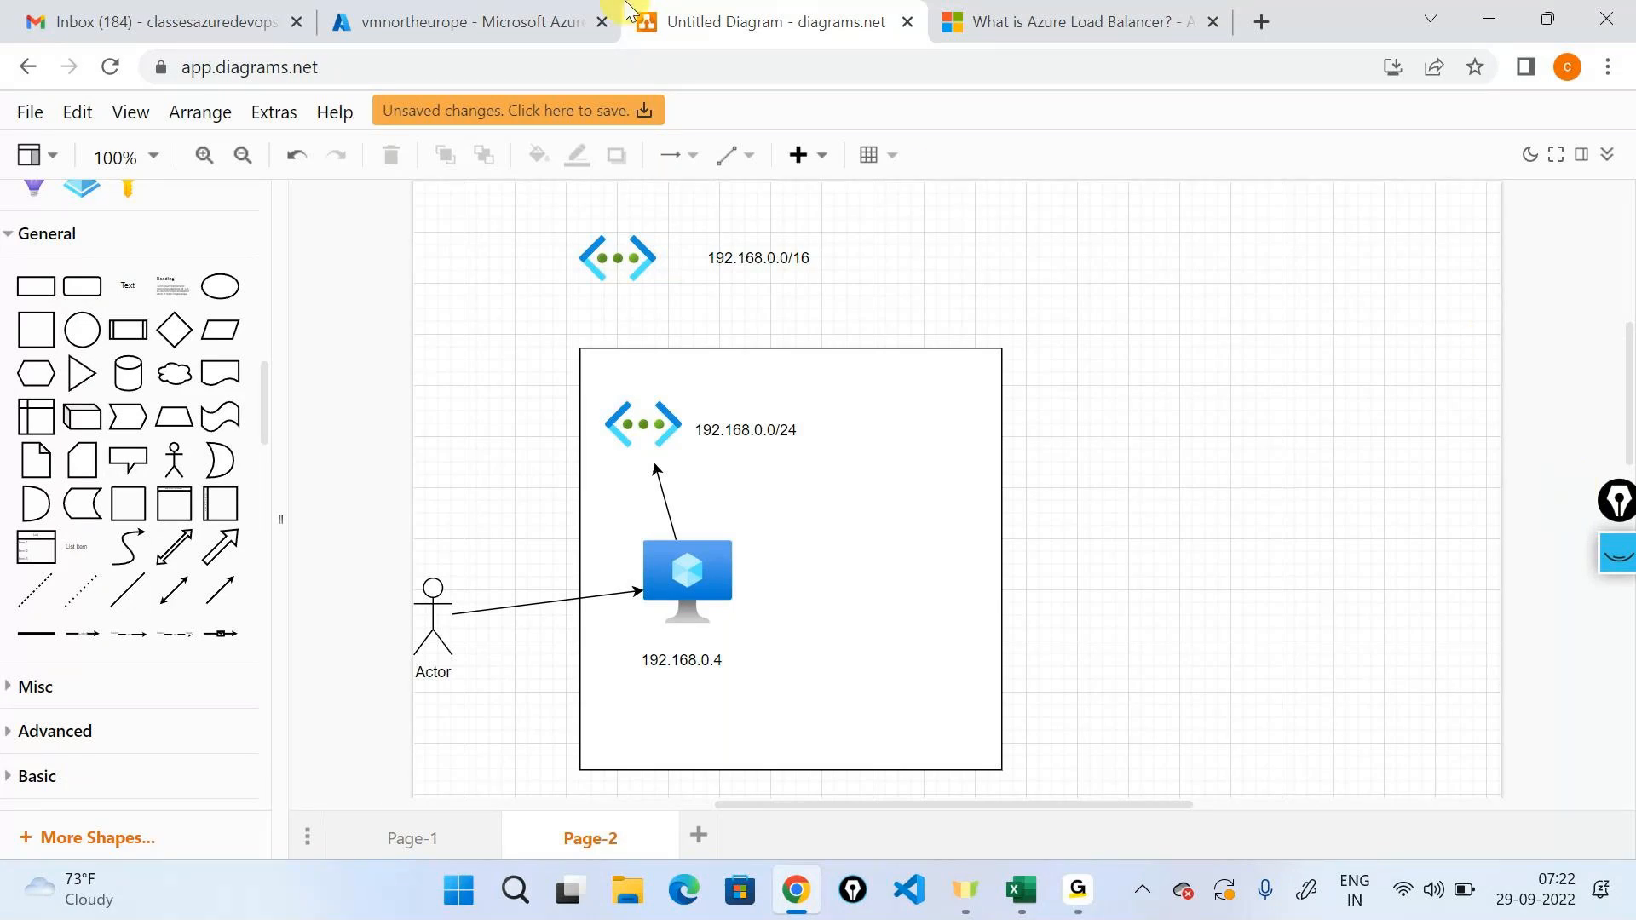
Open Remote Desktop Connection and enter the virtual machine's private IP address 192.168.0.4 as the computer.
left_click(512, 10)
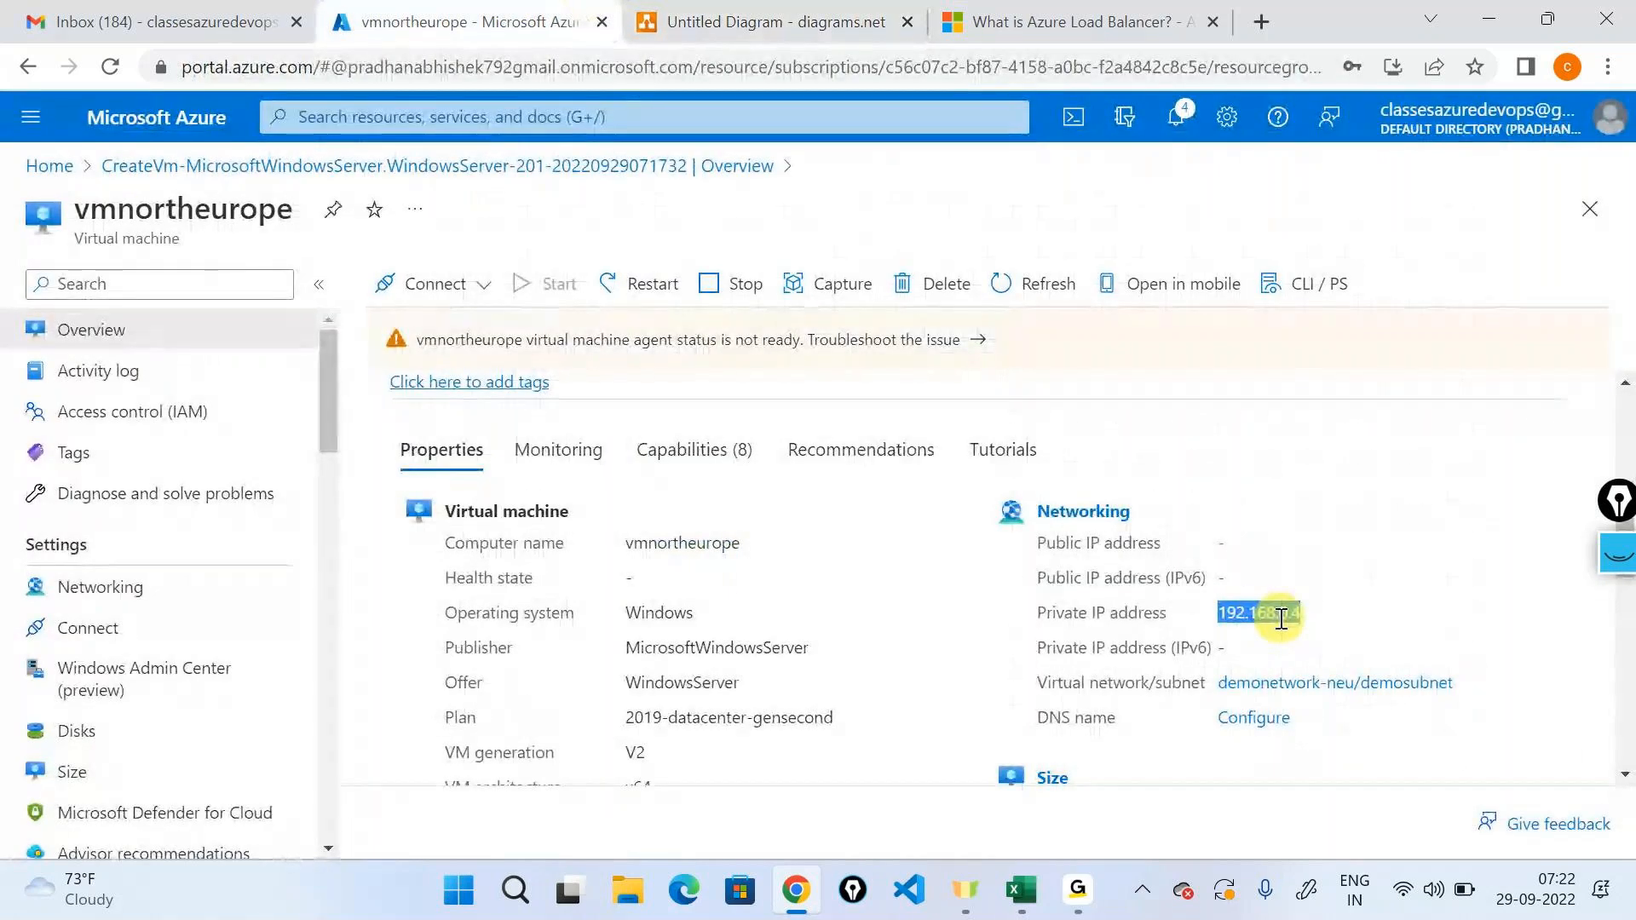
left_click(521, 901)
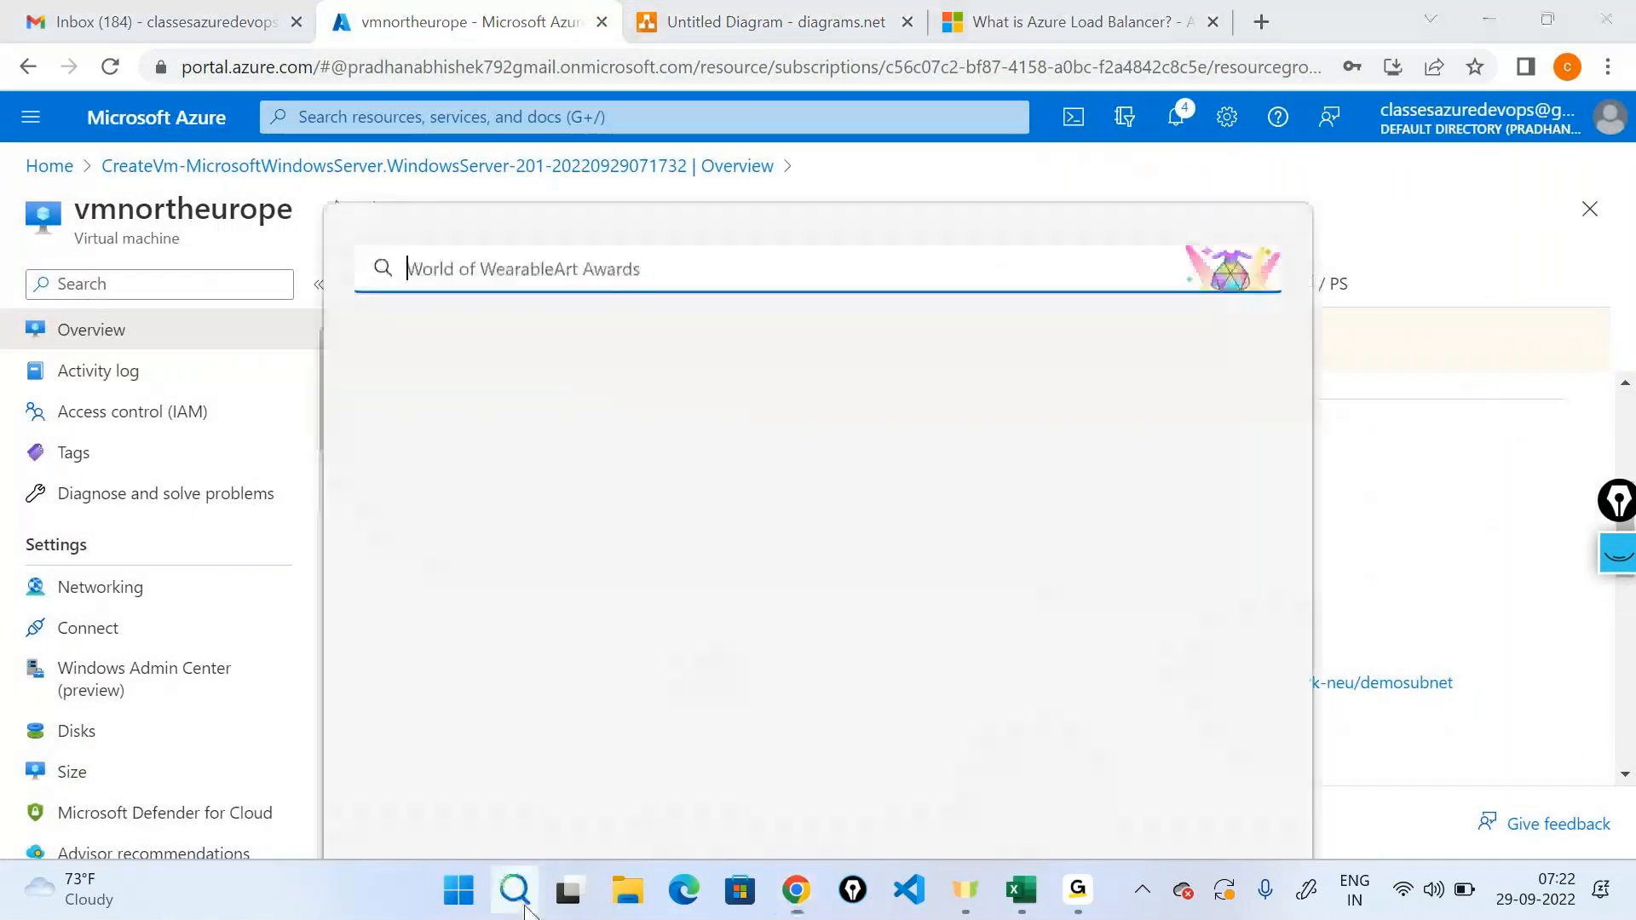
type("re")
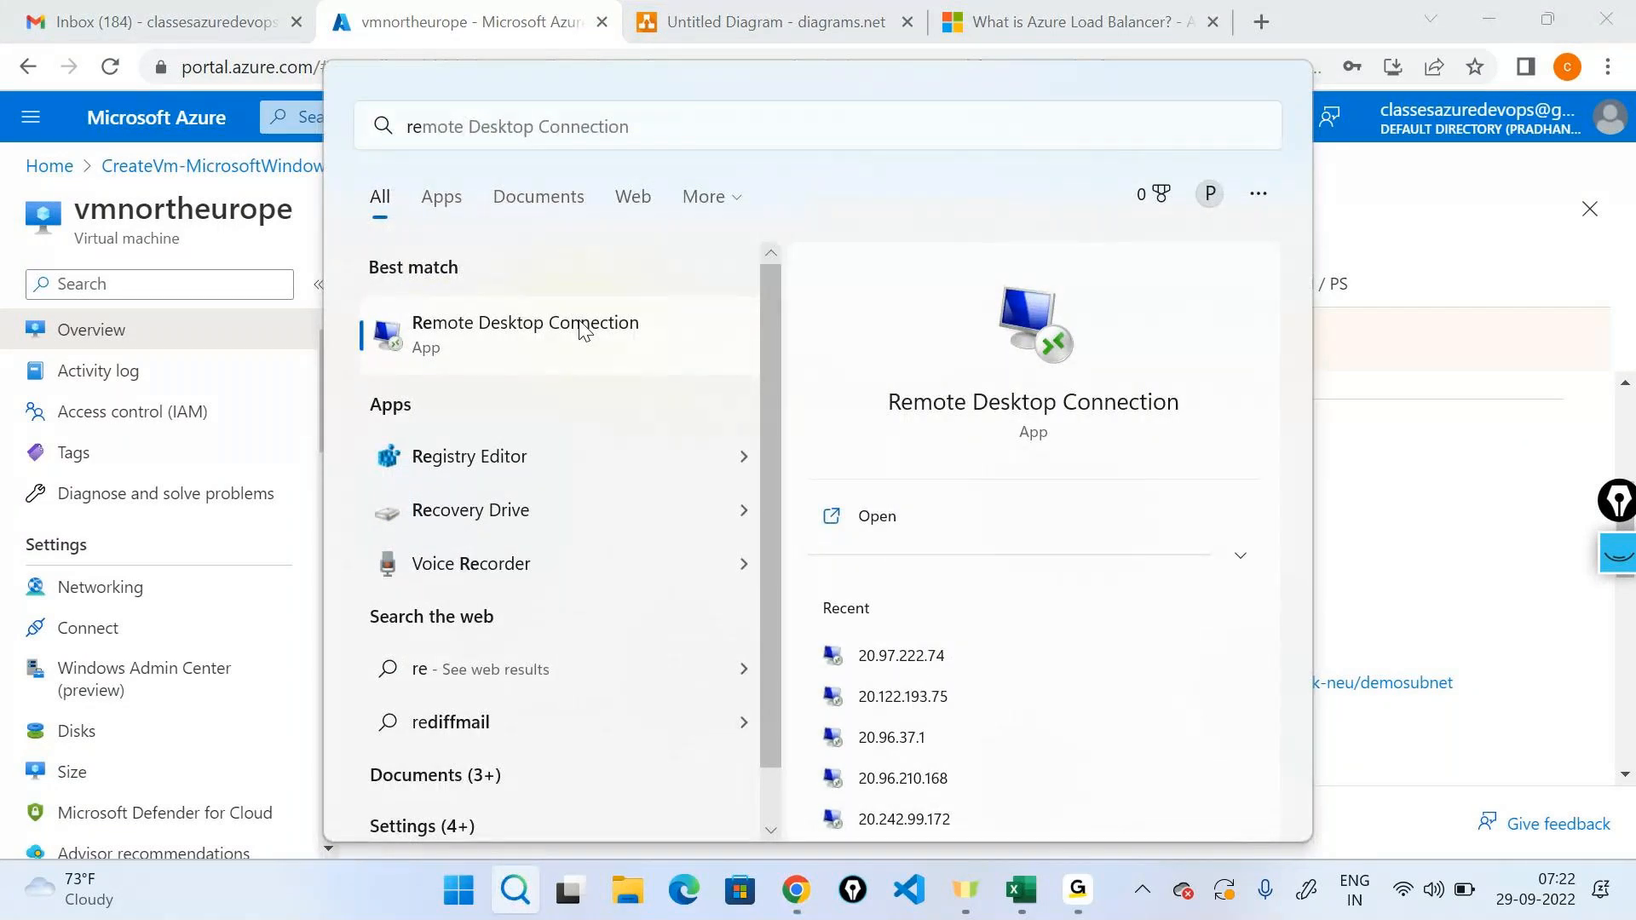
left_click(842, 519)
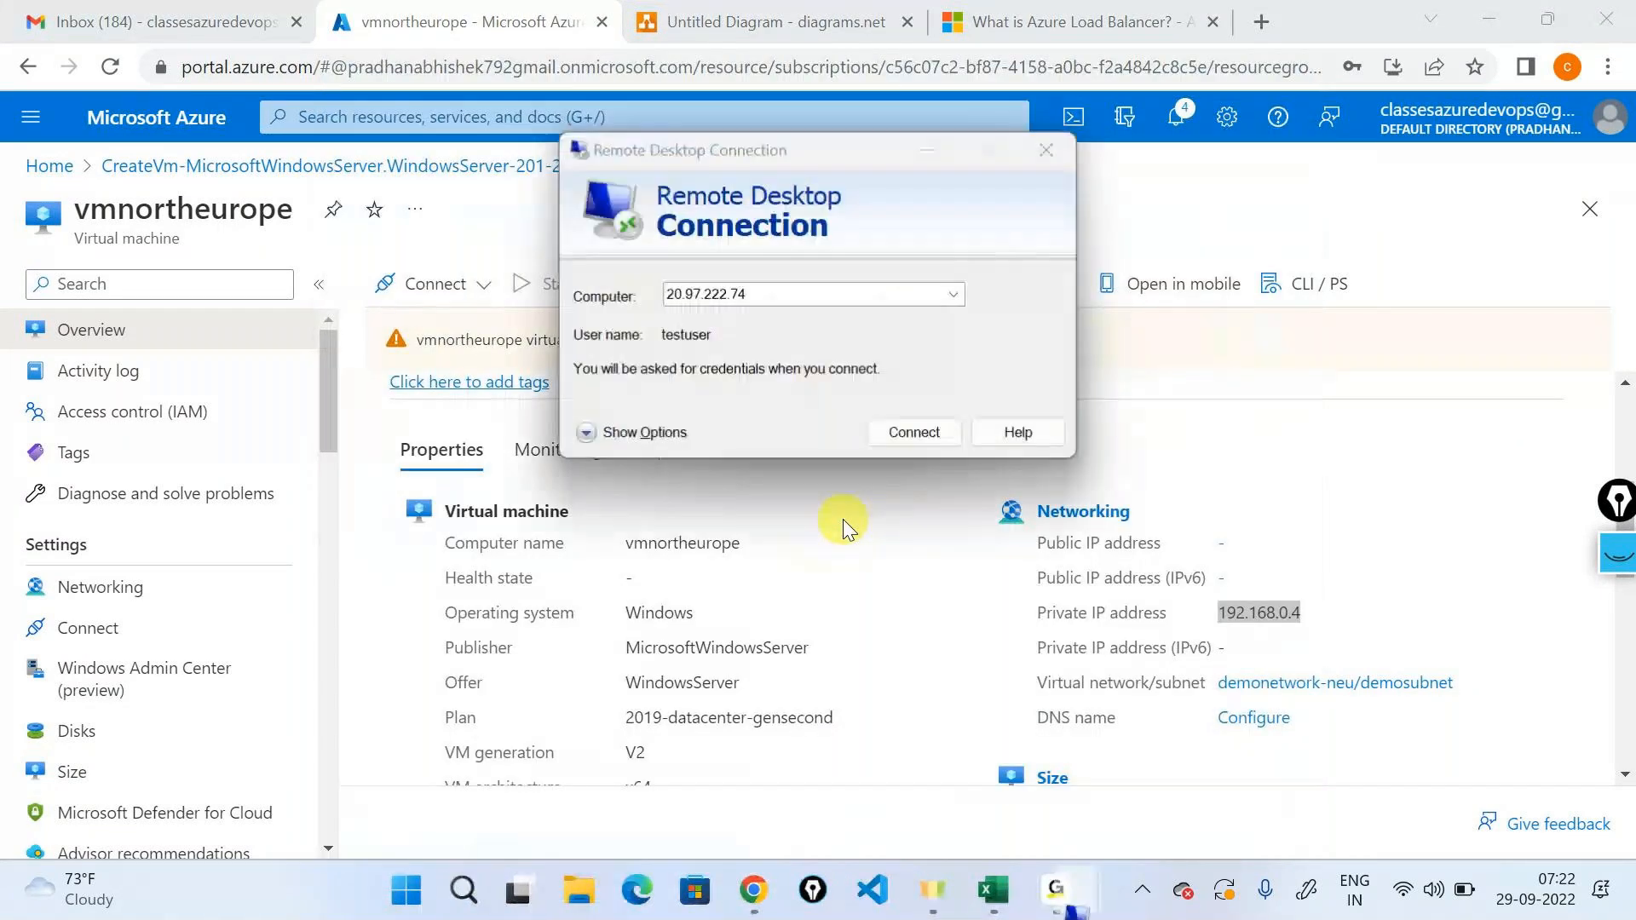
key("ctrl+v")
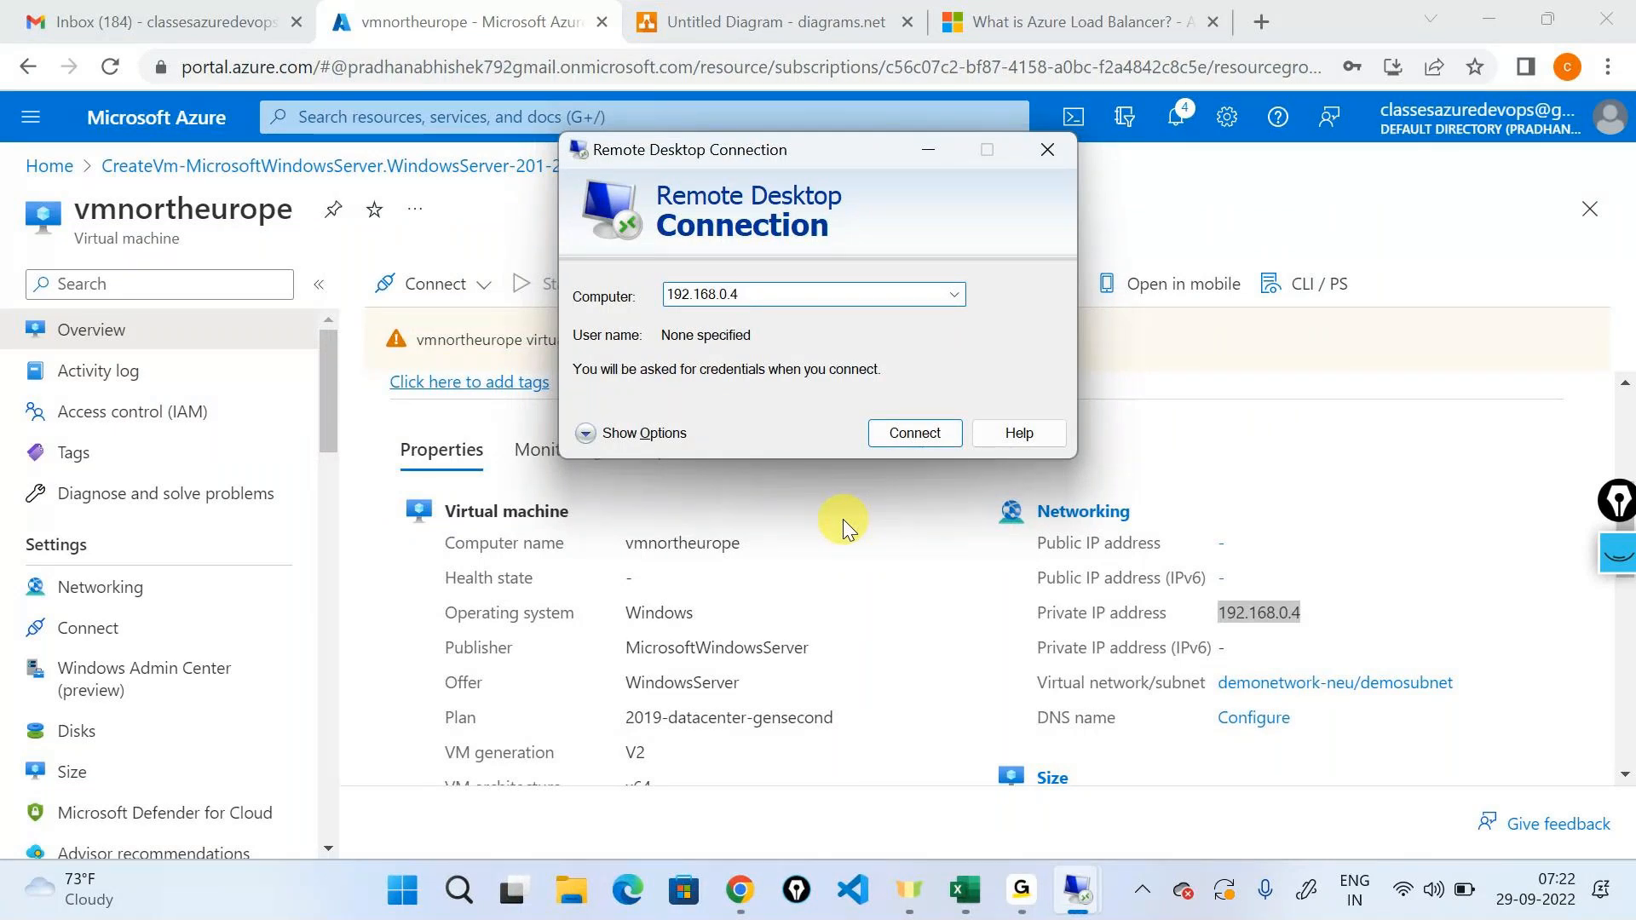
Show the Remote Desktop options, enter testuser as the user name and try to connect to 192.168.0.4, then minimize the window.
key("alt+o")
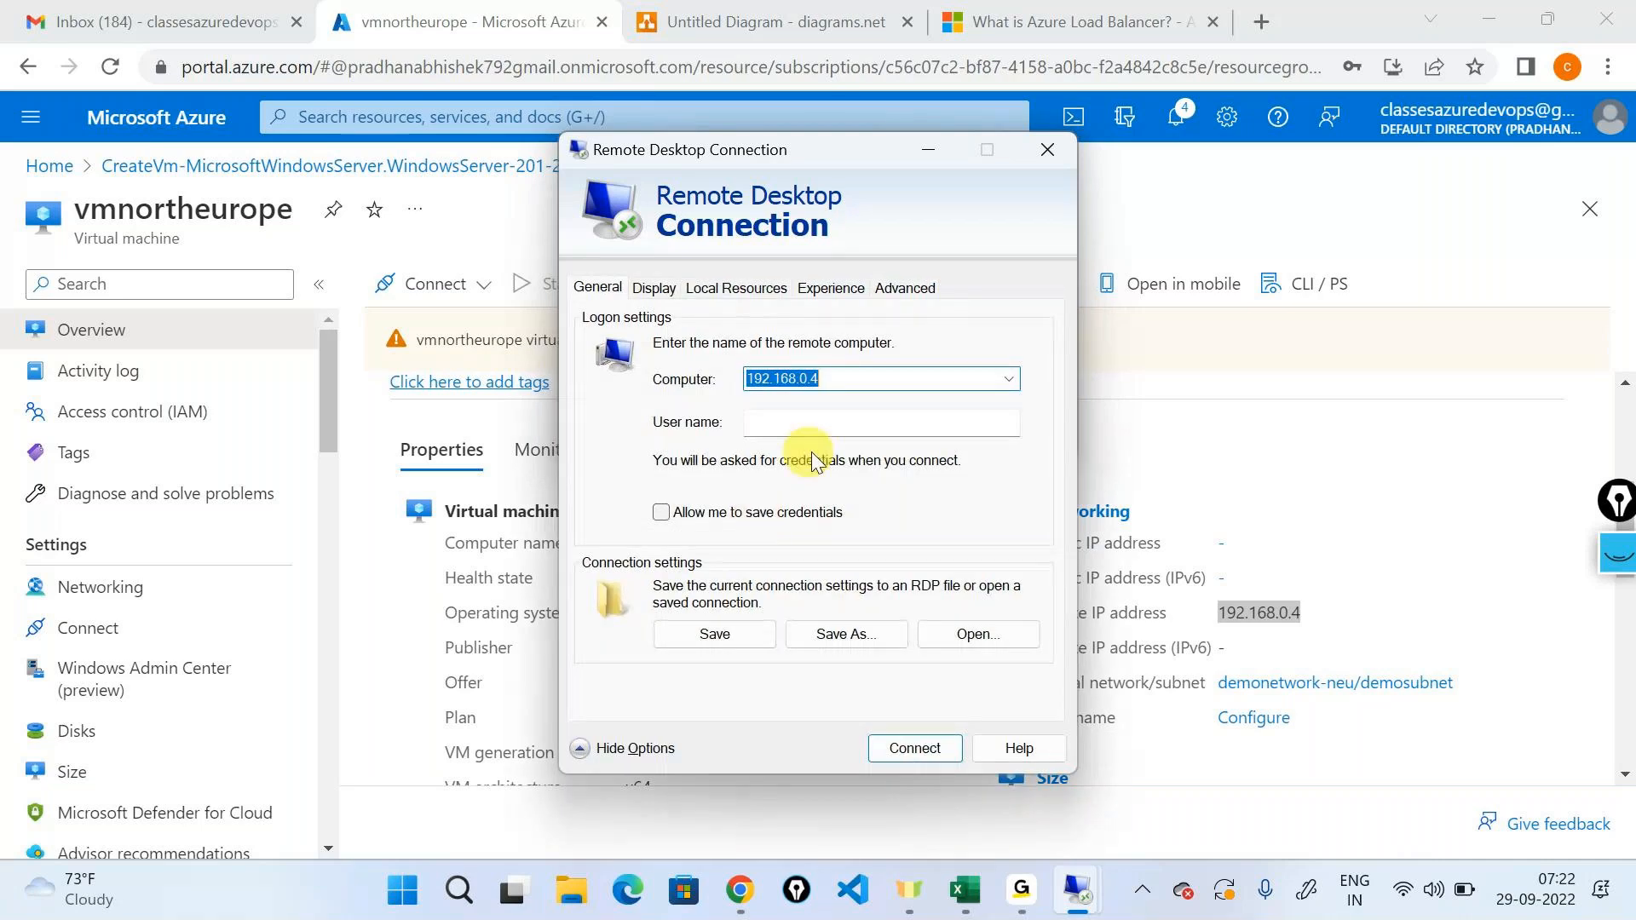
left_click(813, 423)
type("testus")
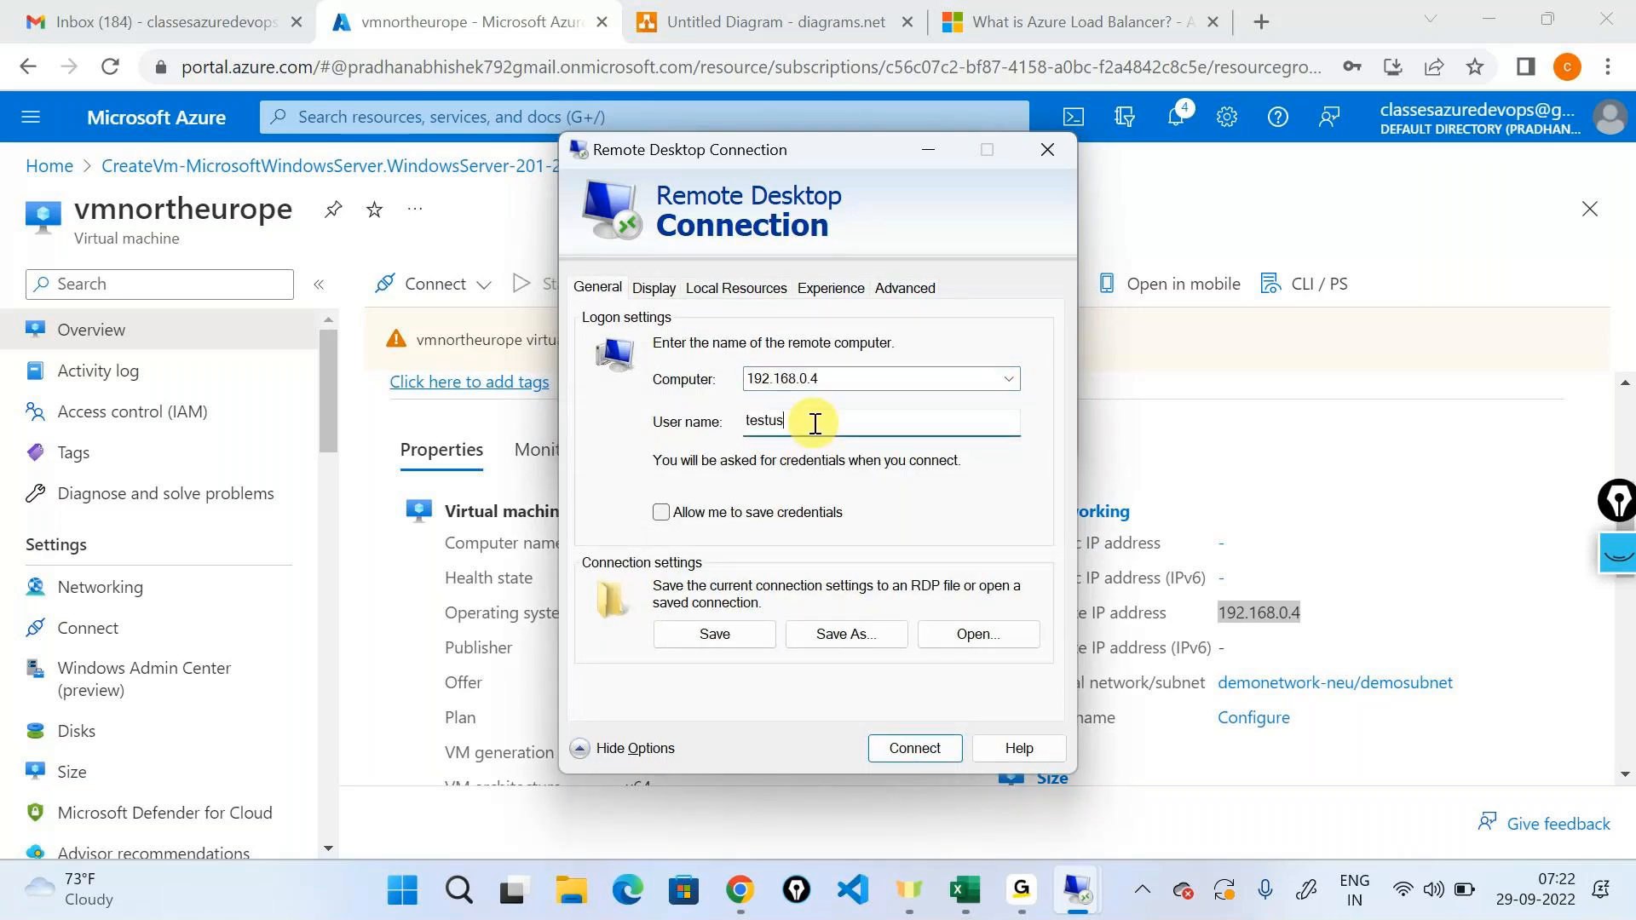
type("er")
key("Return")
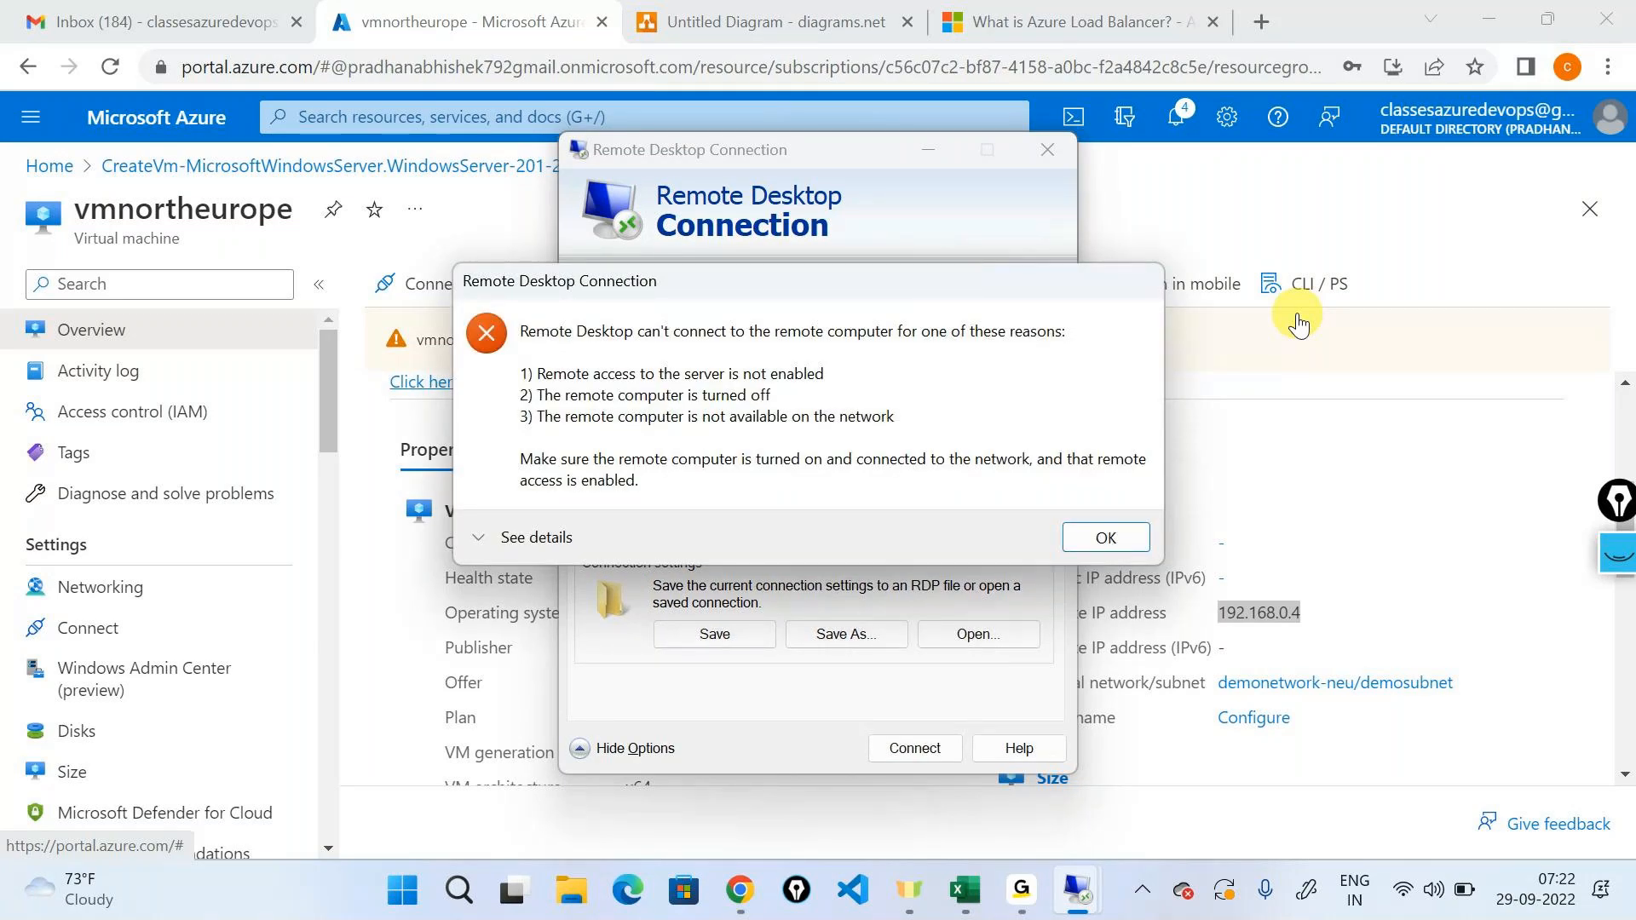
left_click(1105, 537)
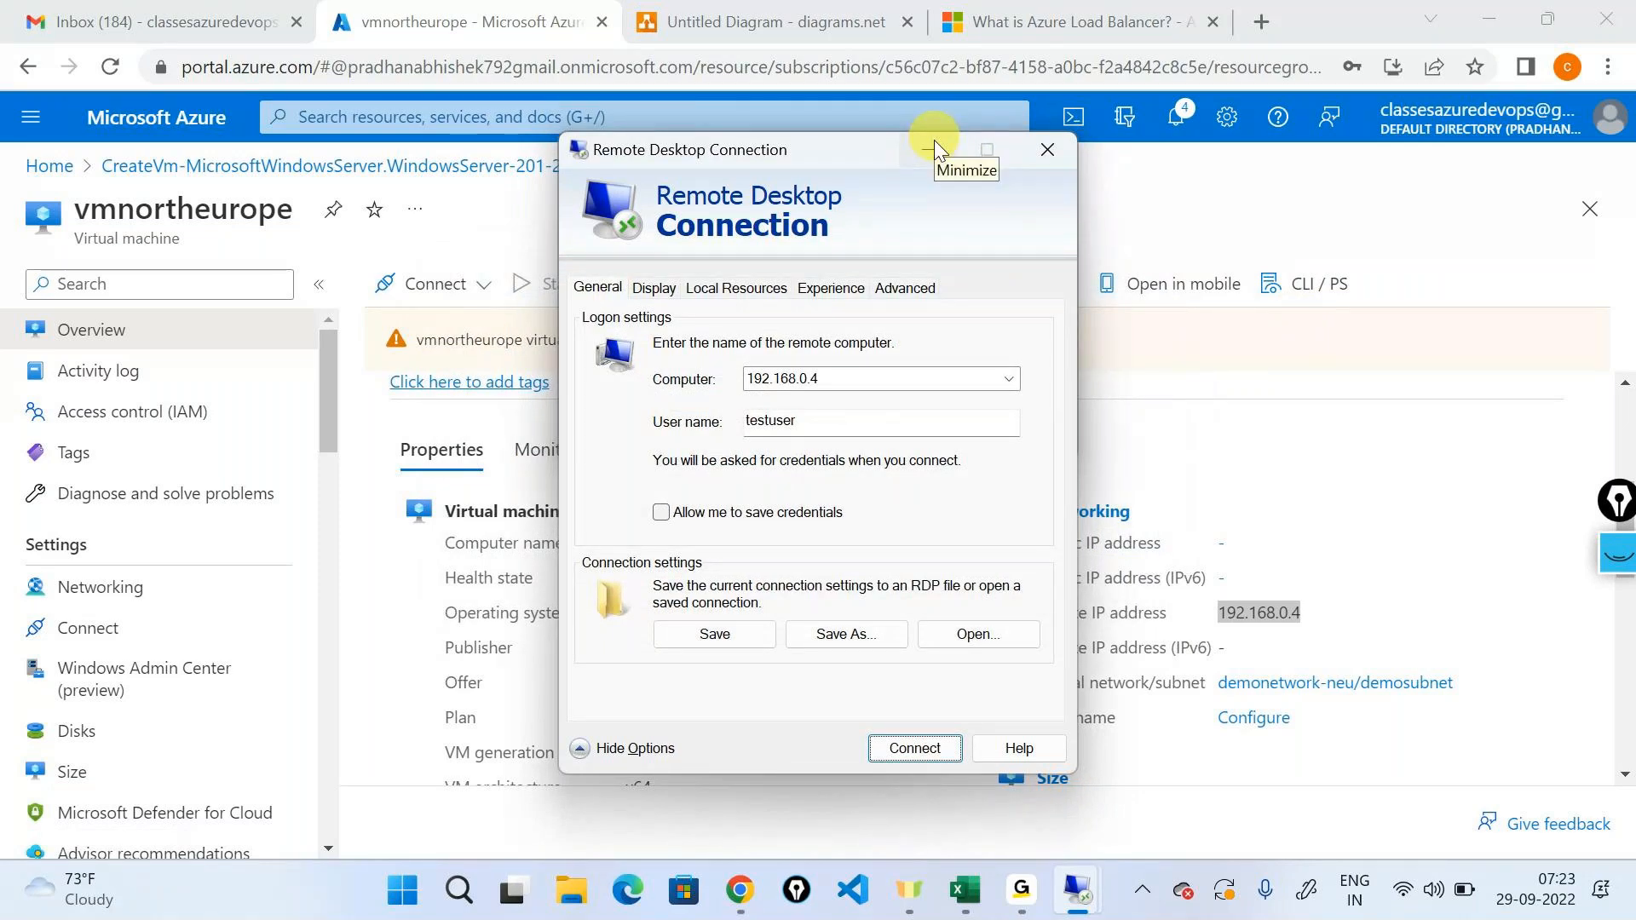
left_click(935, 145)
Switch to the diagram and add a network security group shield icon beside the 192.168.0.0/16 label.
key("ctrl+Tab")
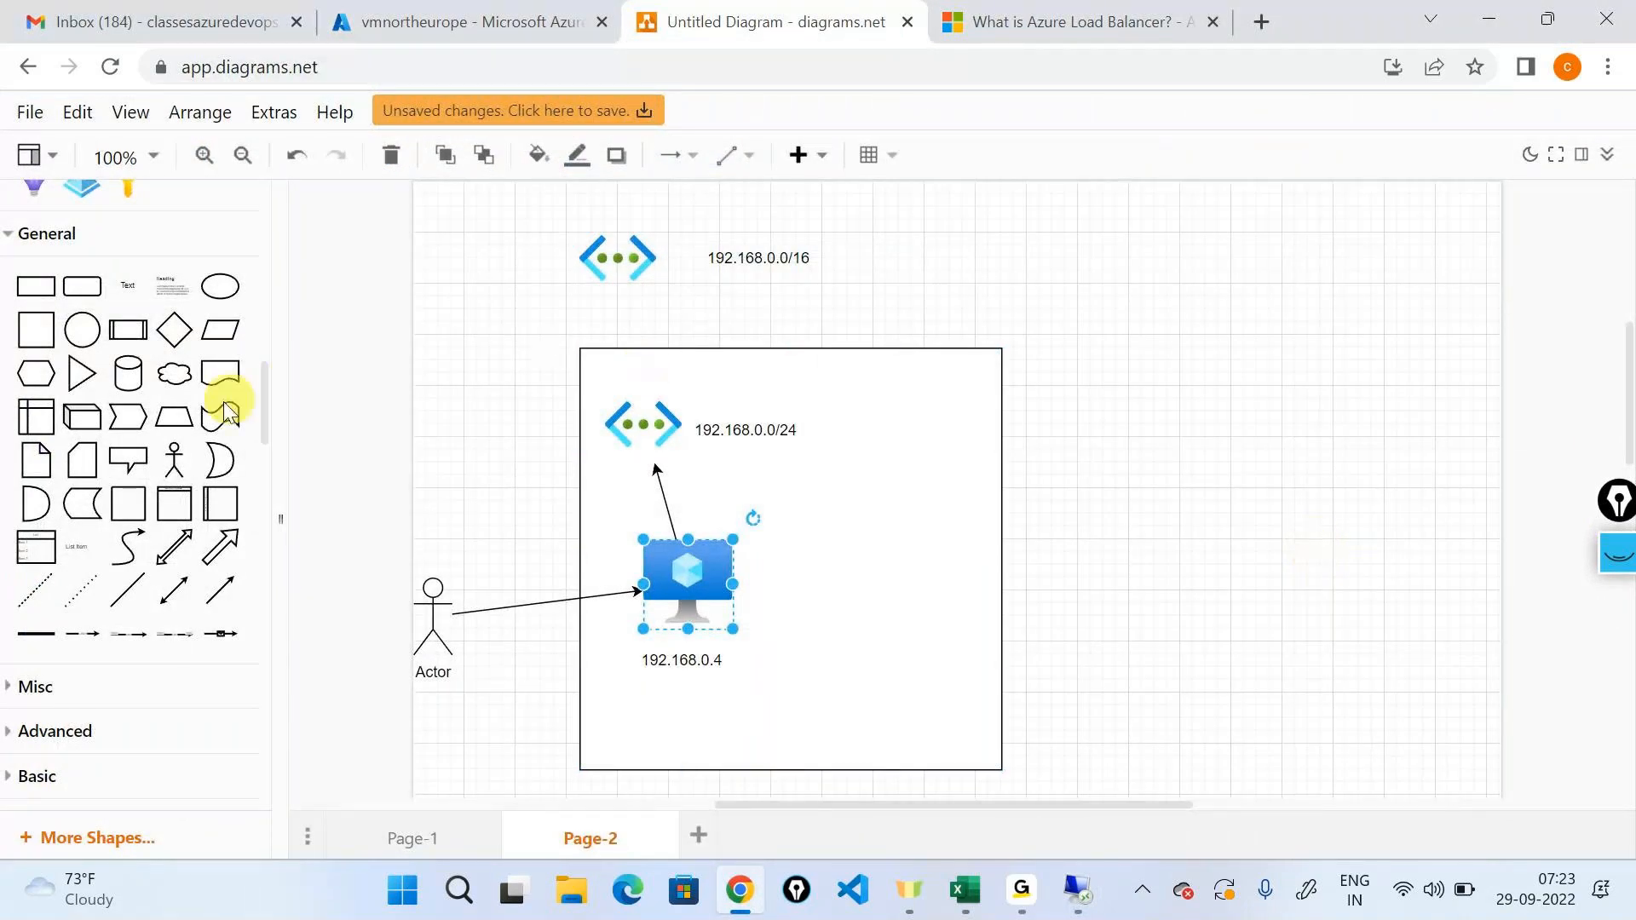
scroll(216, 406, "up", 4)
scroll(217, 404, "up", 5)
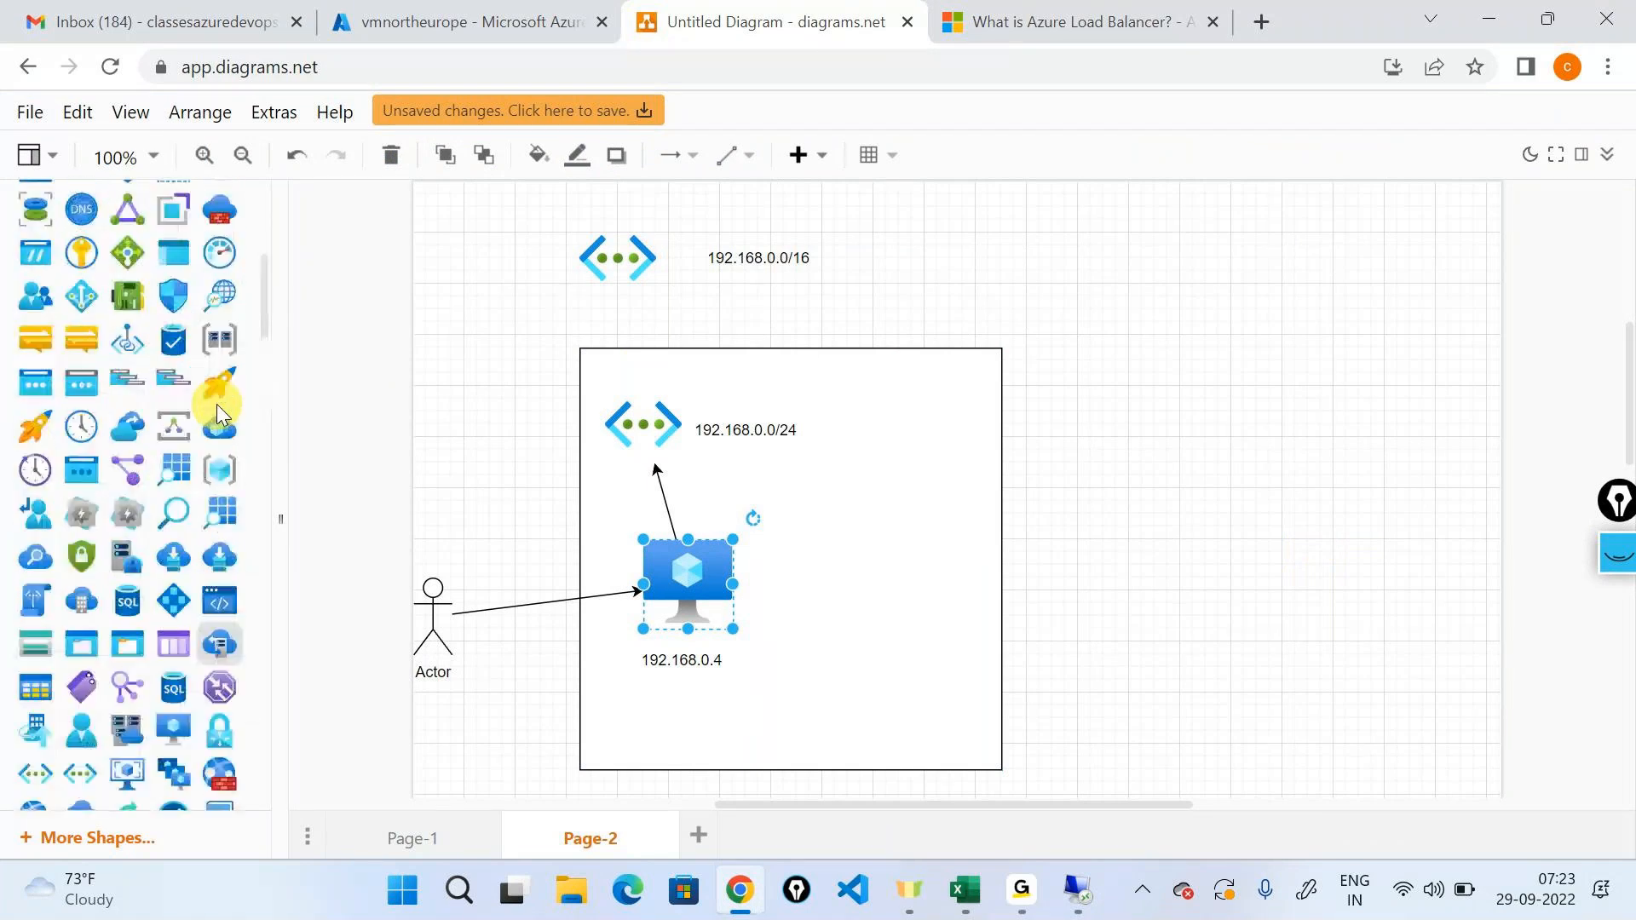
key("alt+Tab")
key("alt+Tab")
key("alt+Tab")
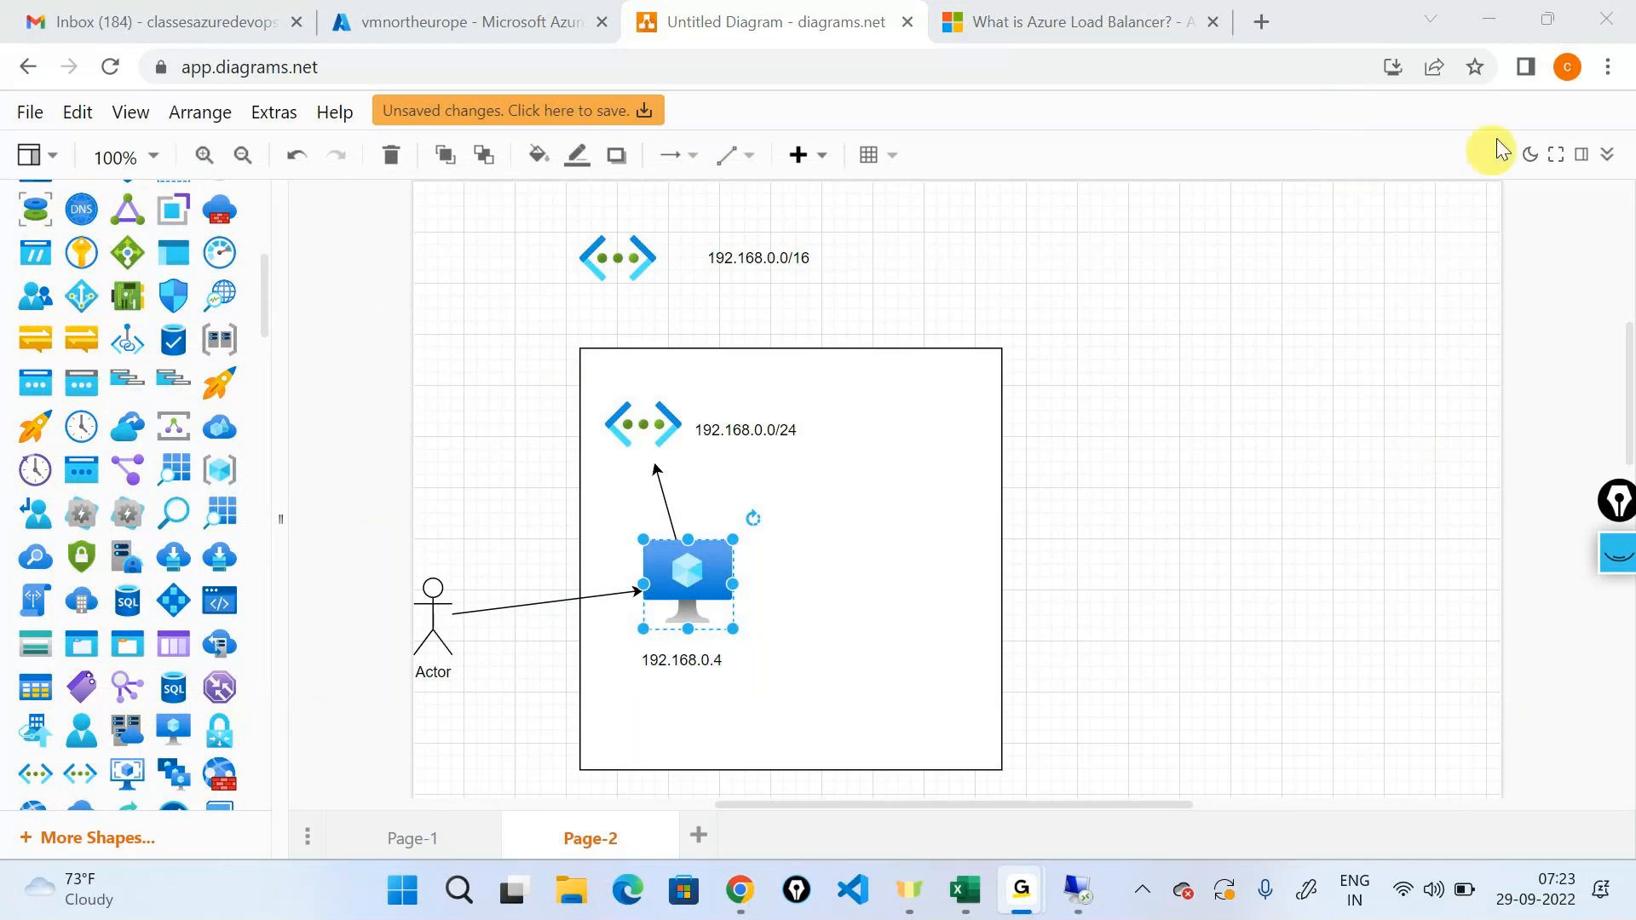
left_click(1480, 9)
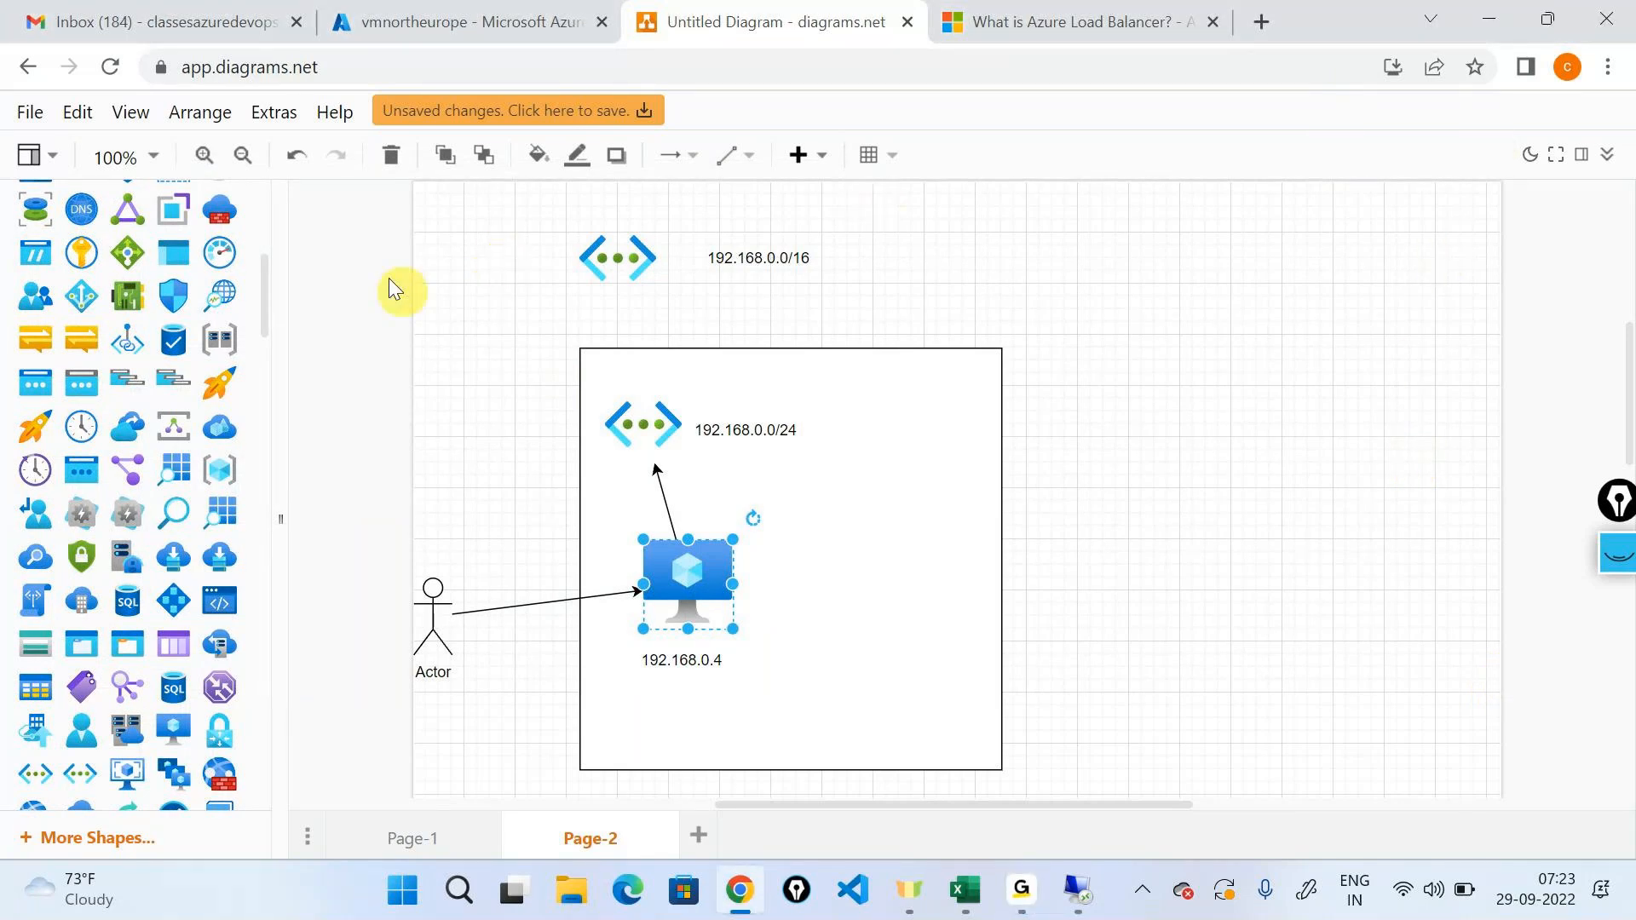
mouse_move(182, 300)
left_click_drag(182, 300, 1019, 358)
left_click_drag(1187, 555, 882, 259)
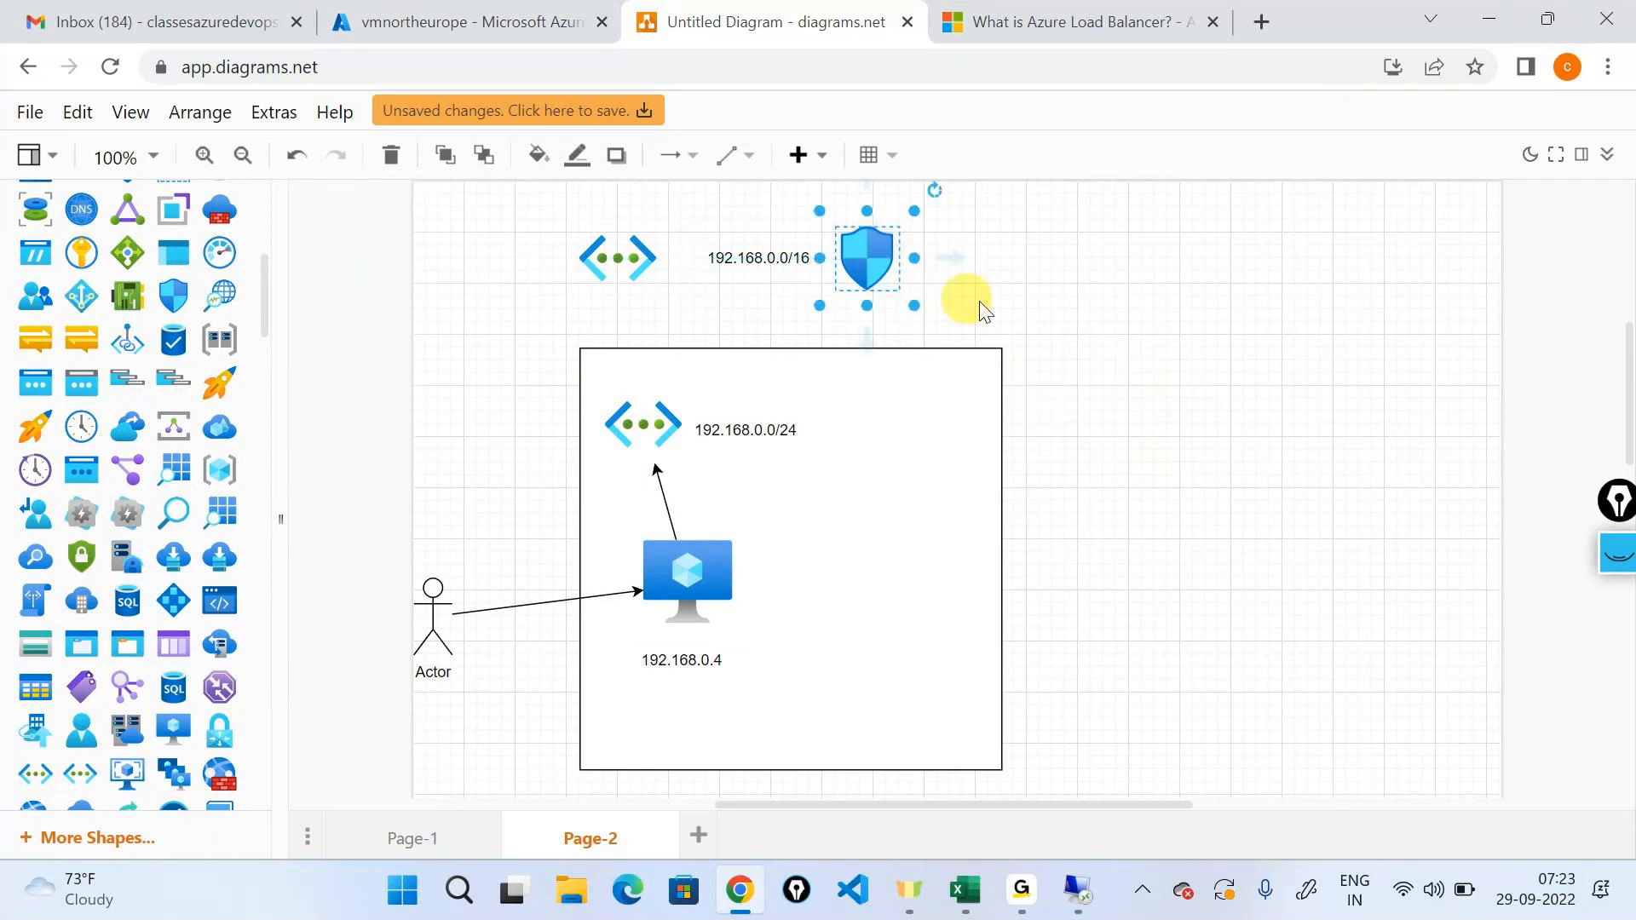
In the Azure portal, open the virtual machine's network security group vmnortheurope-nsg and view its inbound security rules.
left_click(490, 19)
left_click(292, 586)
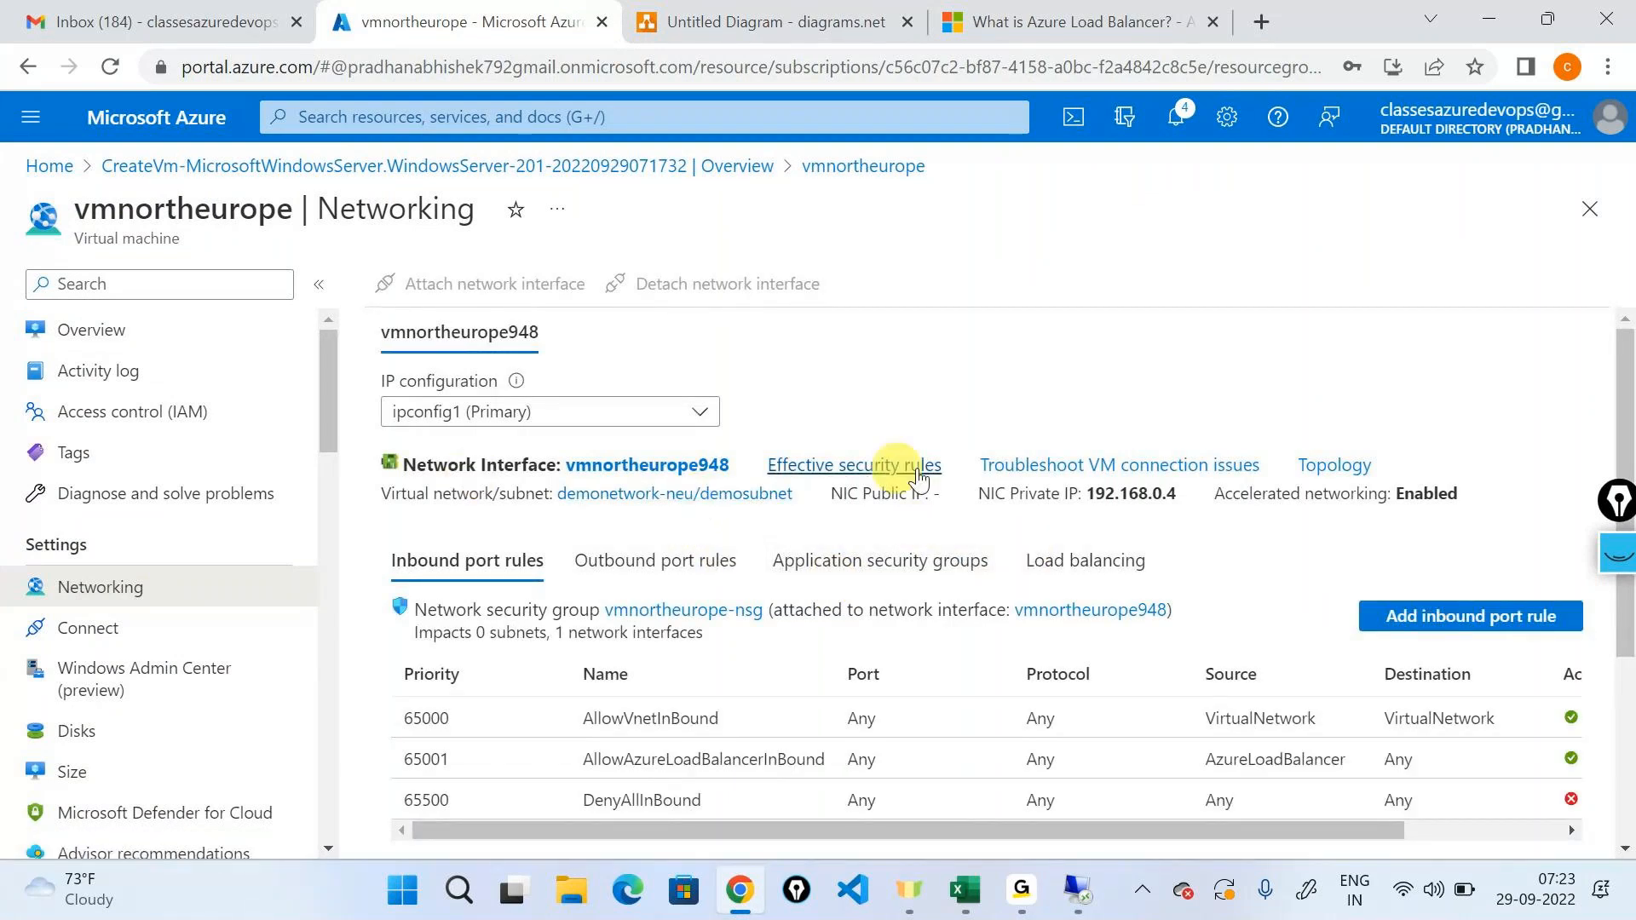
left_click(662, 612)
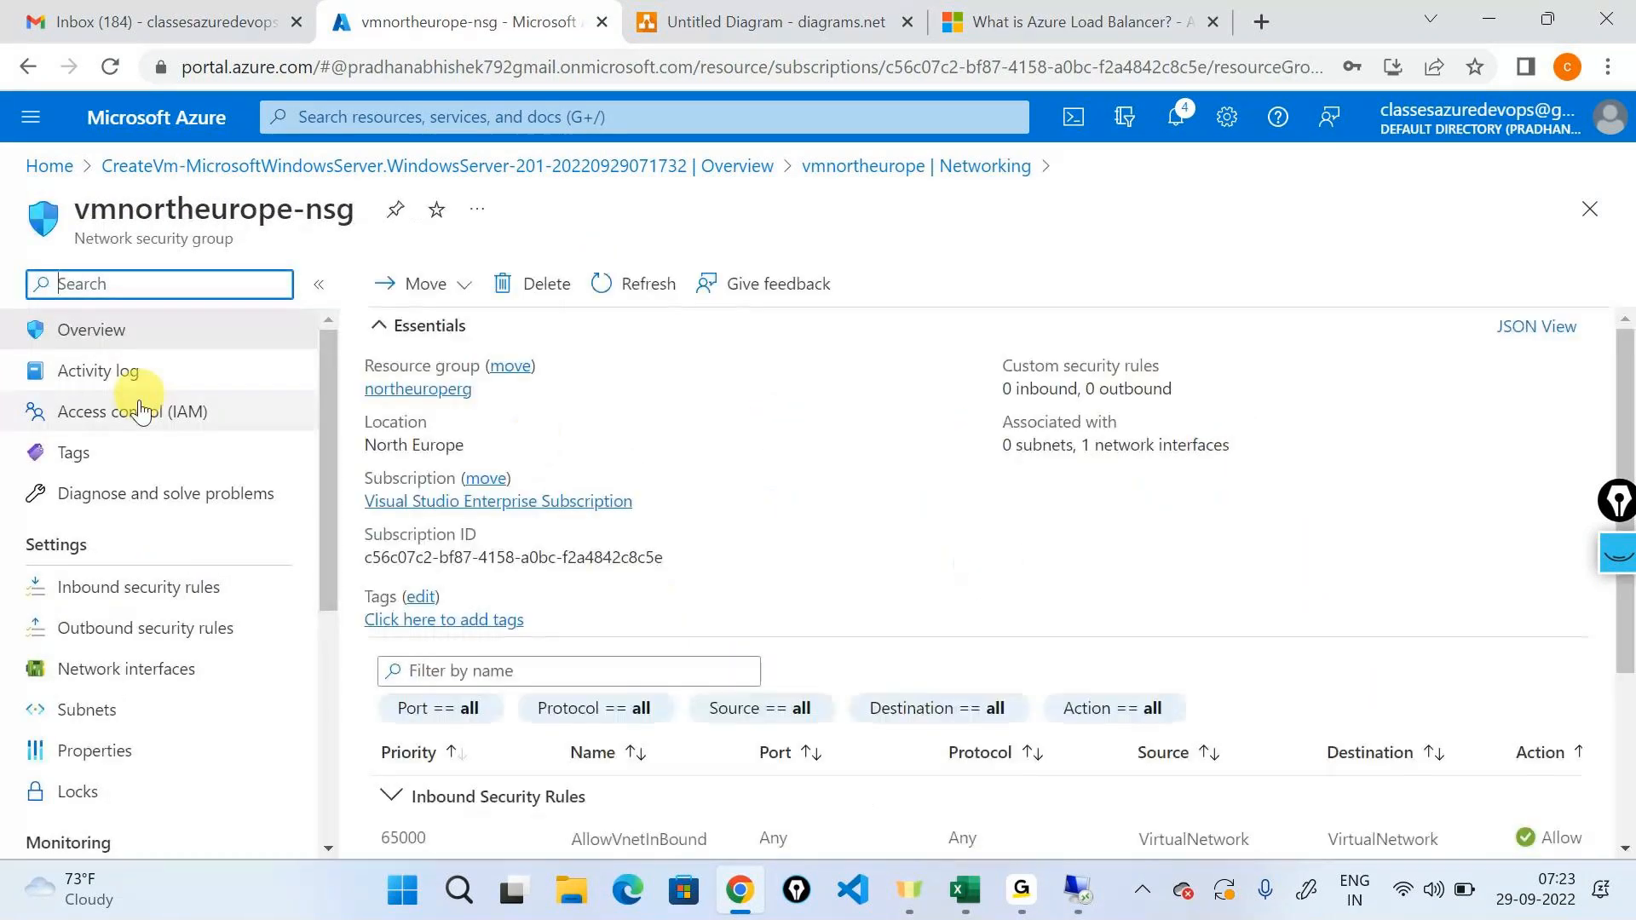
left_click(139, 587)
With the screen pen, bracket the three rule priorities and handwrite an underlined "predefined" below them.
left_click_drag(1626, 491, 1614, 181)
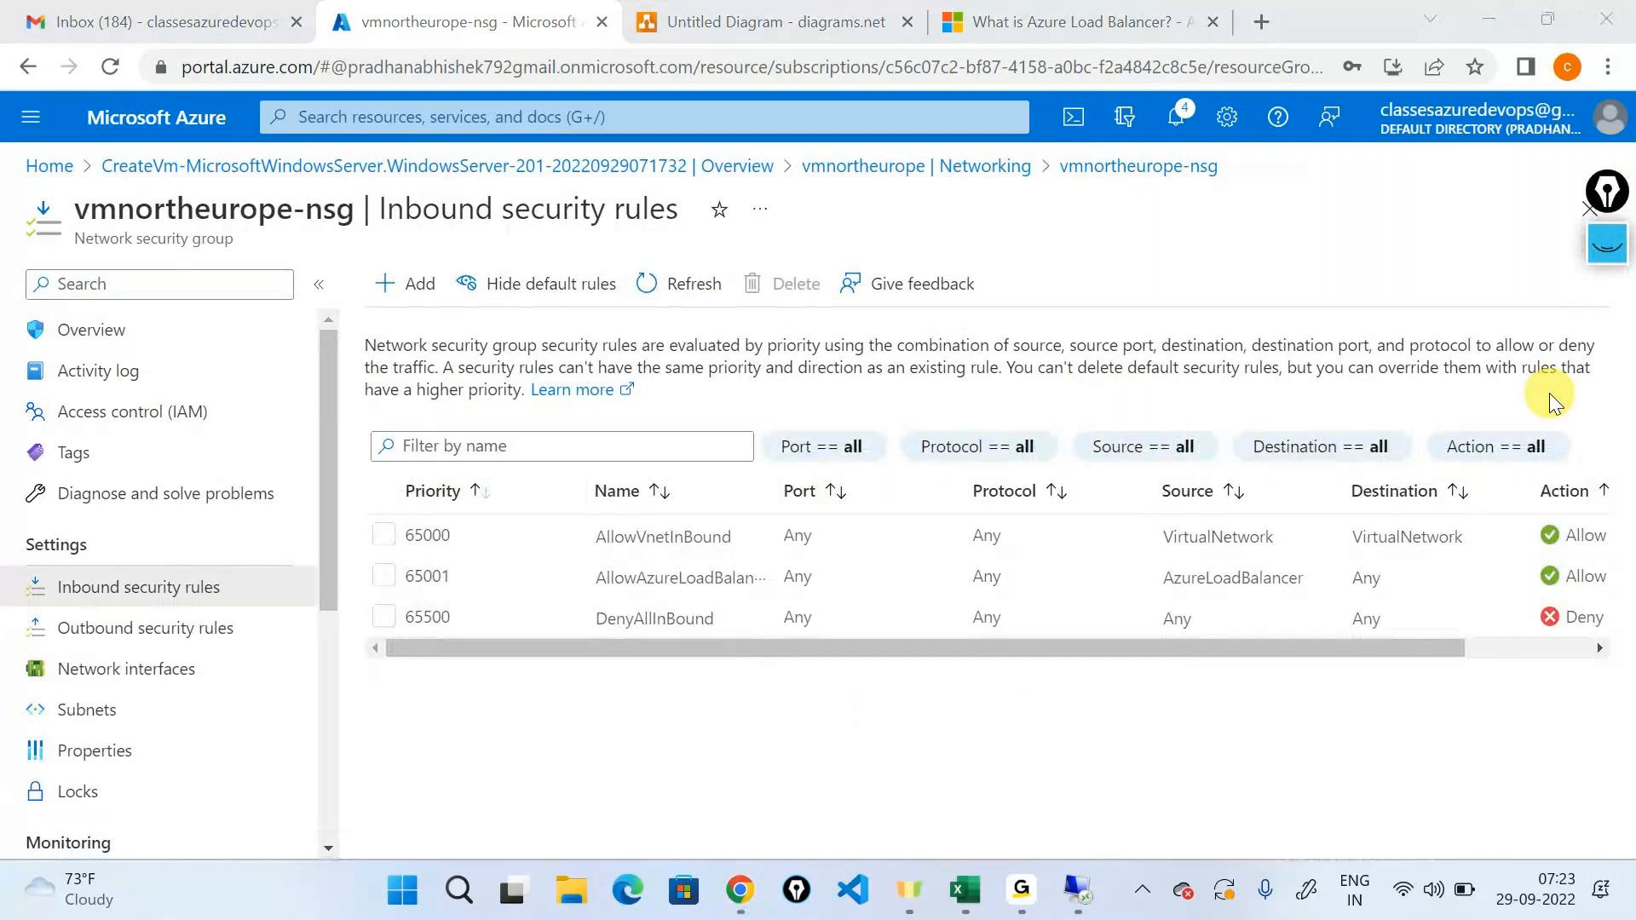
left_click(1618, 260)
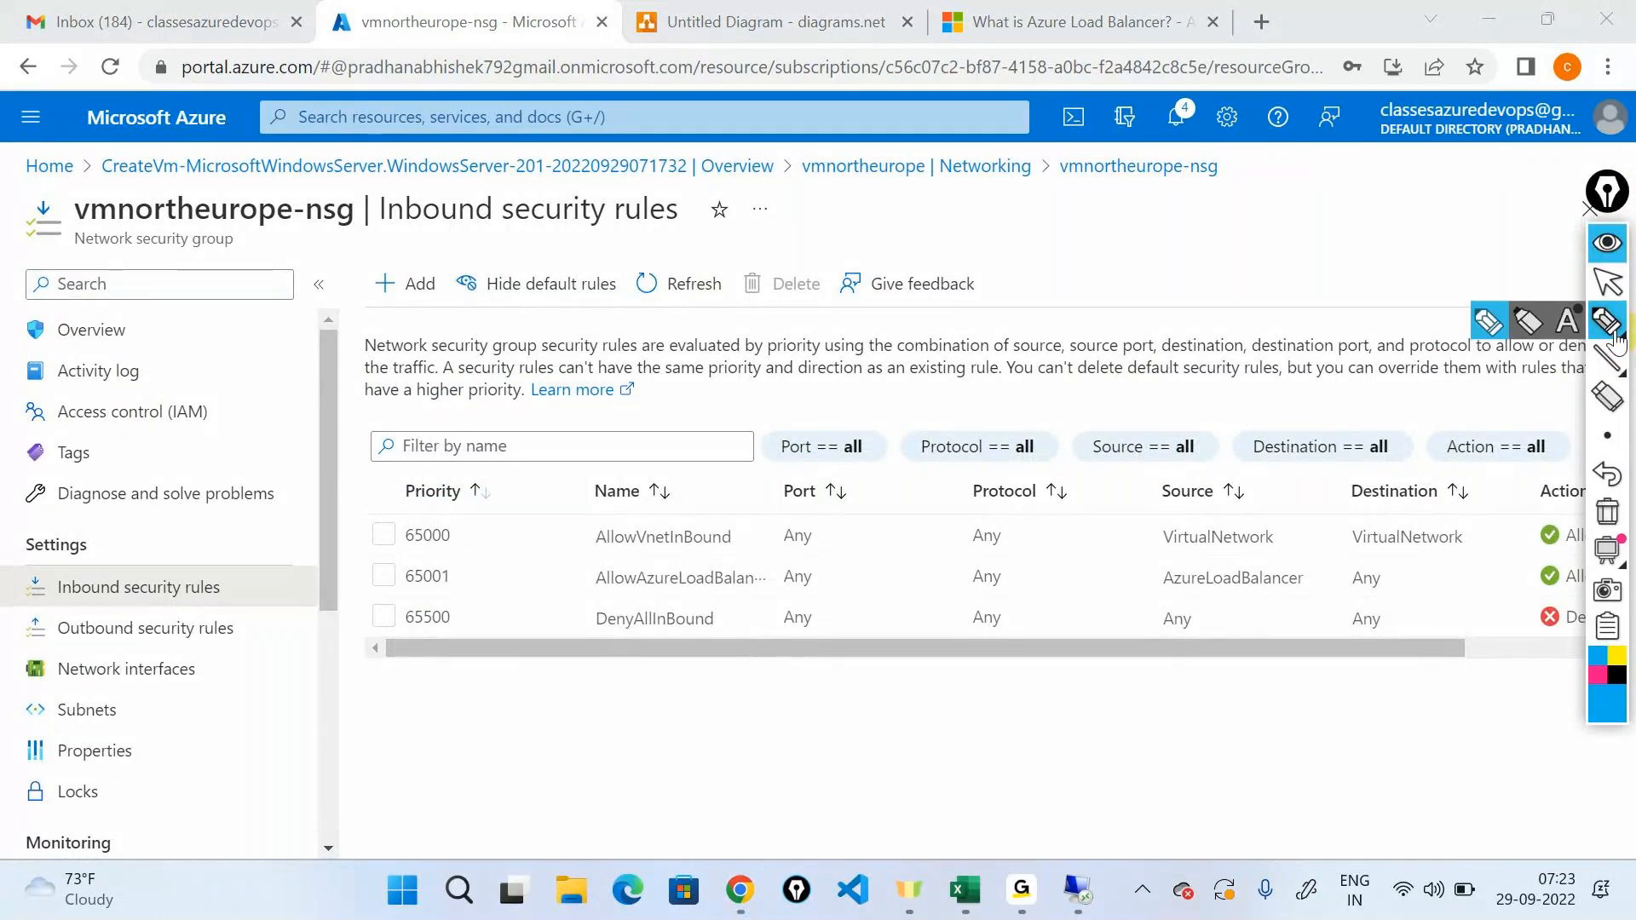
mouse_move(1602, 198)
left_mouse_down()
mouse_move(412, 436)
mouse_move(203, 407)
left_mouse_up()
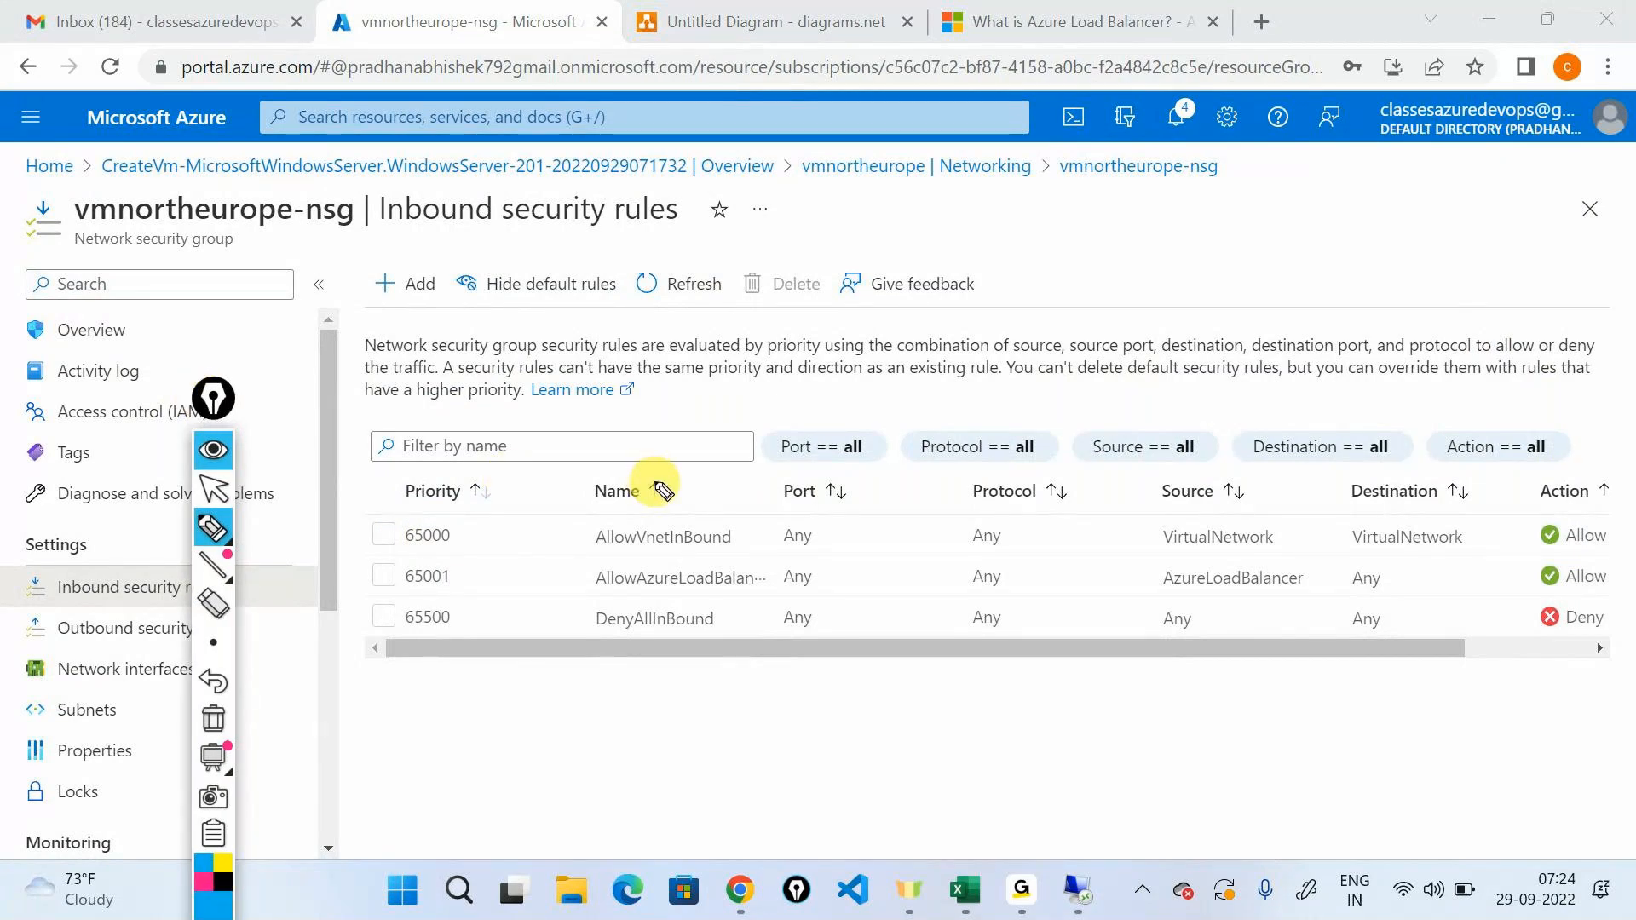
mouse_move(360, 510)
left_mouse_down()
mouse_move(336, 596)
mouse_move(358, 652)
left_mouse_up()
mouse_move(426, 731)
left_mouse_down()
mouse_move(442, 781)
mouse_move(486, 705)
mouse_move(502, 720)
mouse_move(548, 713)
mouse_move(546, 691)
mouse_move(567, 706)
mouse_move(609, 660)
left_mouse_up()
left_click_drag(477, 789, 596, 725)
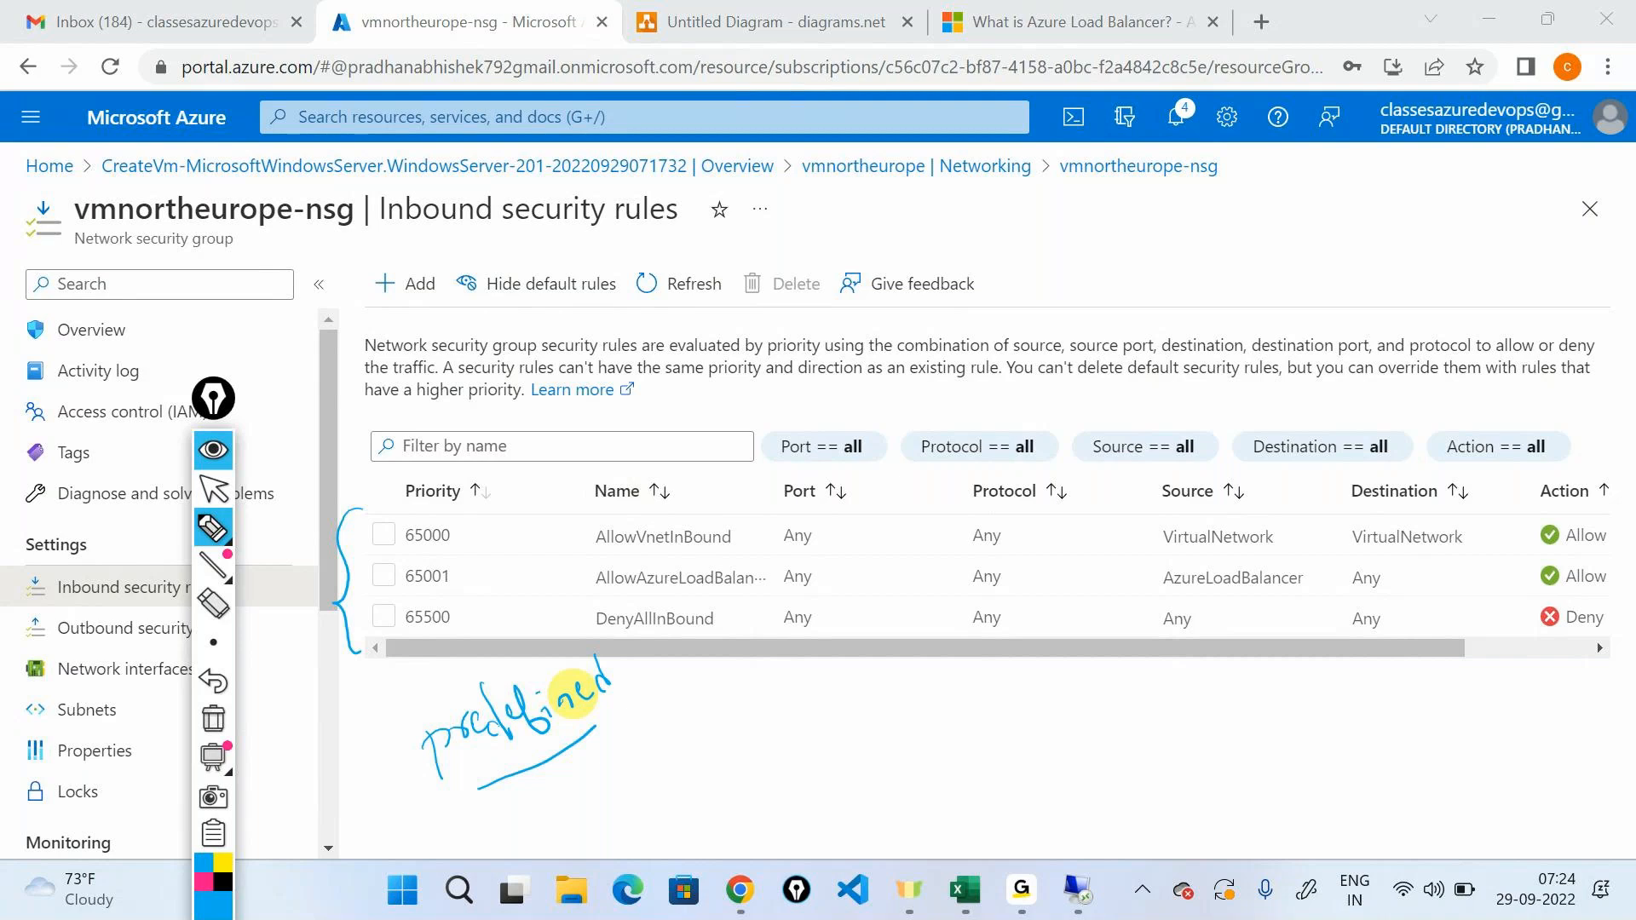
left_click_drag(503, 504, 535, 633)
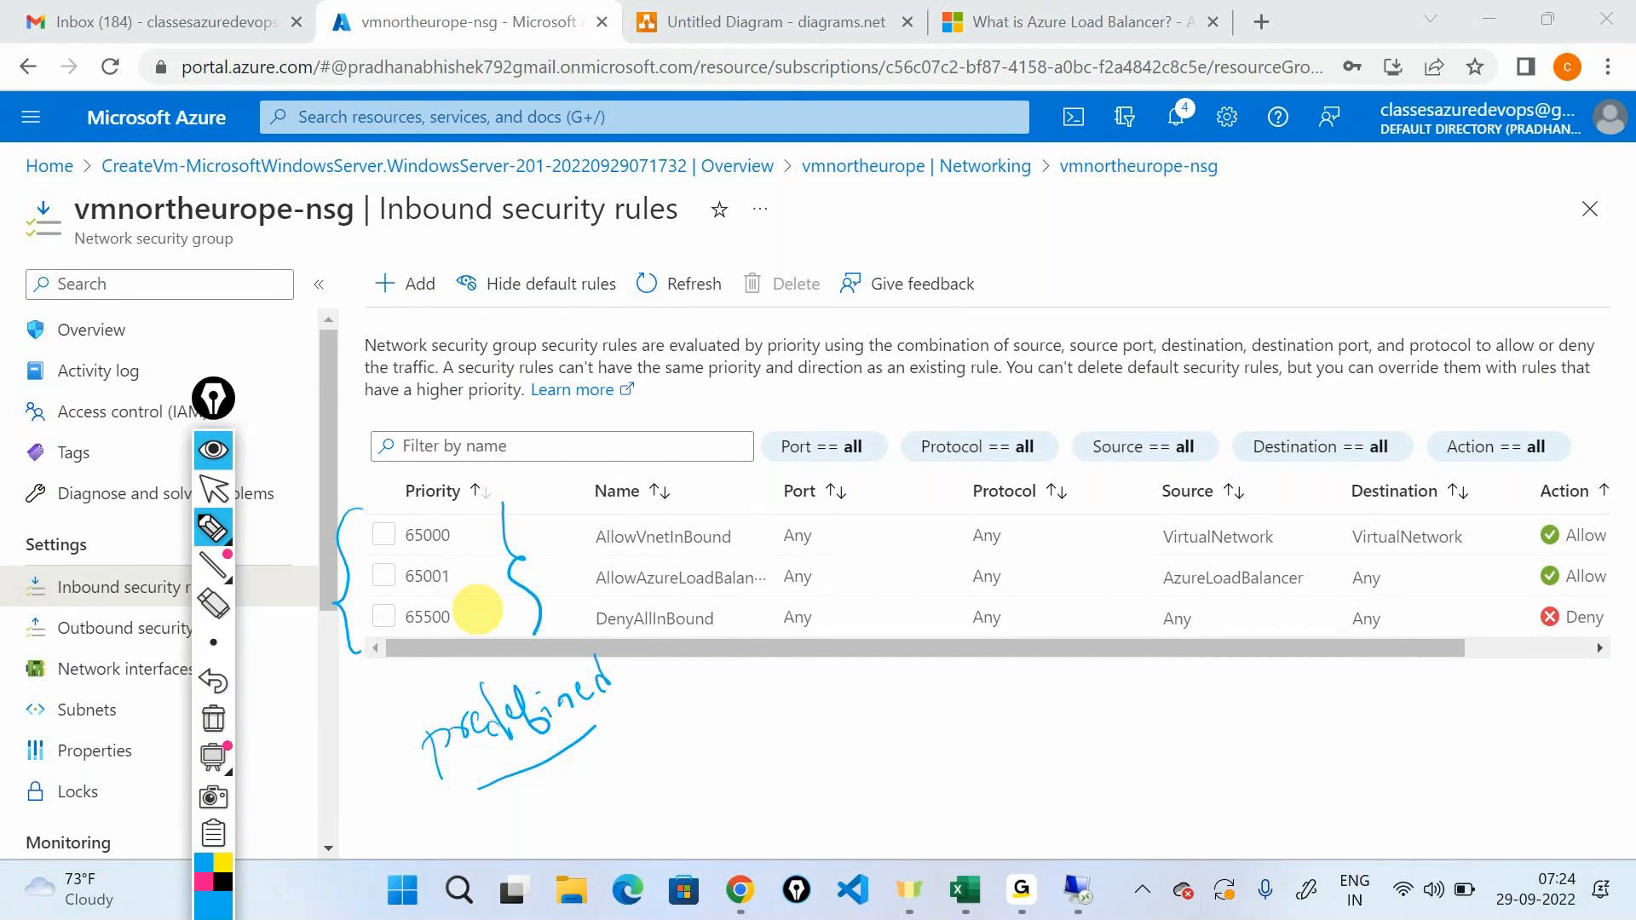
left_click(209, 460)
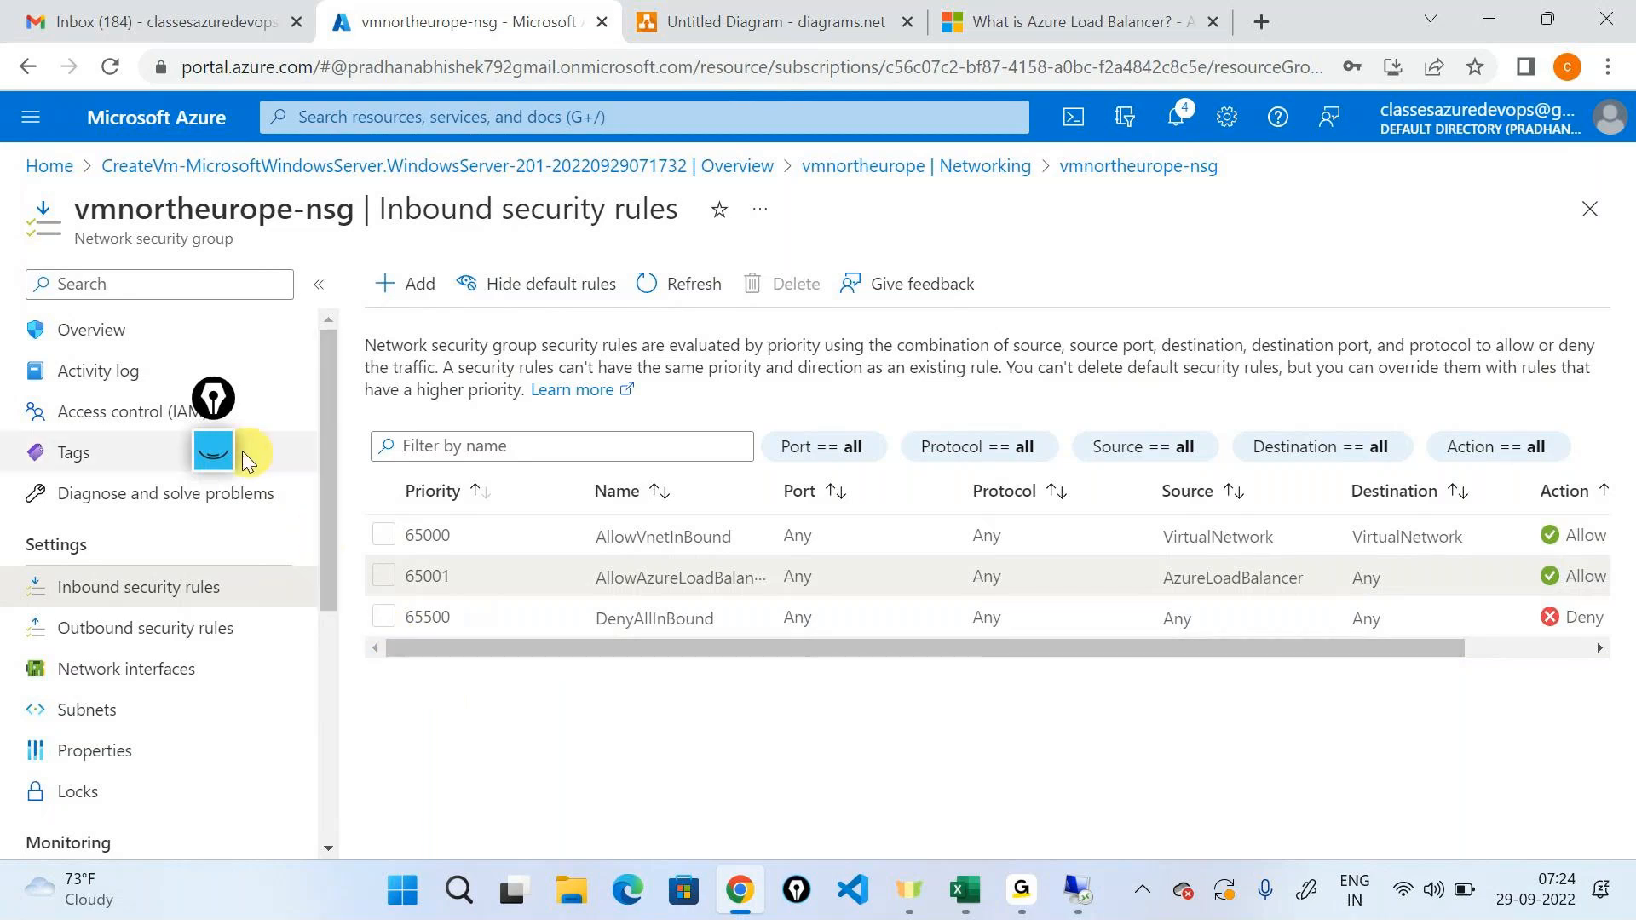
Handwrite an underlined "System rules" below the rule list, then erase all the annotations.
left_click(215, 450)
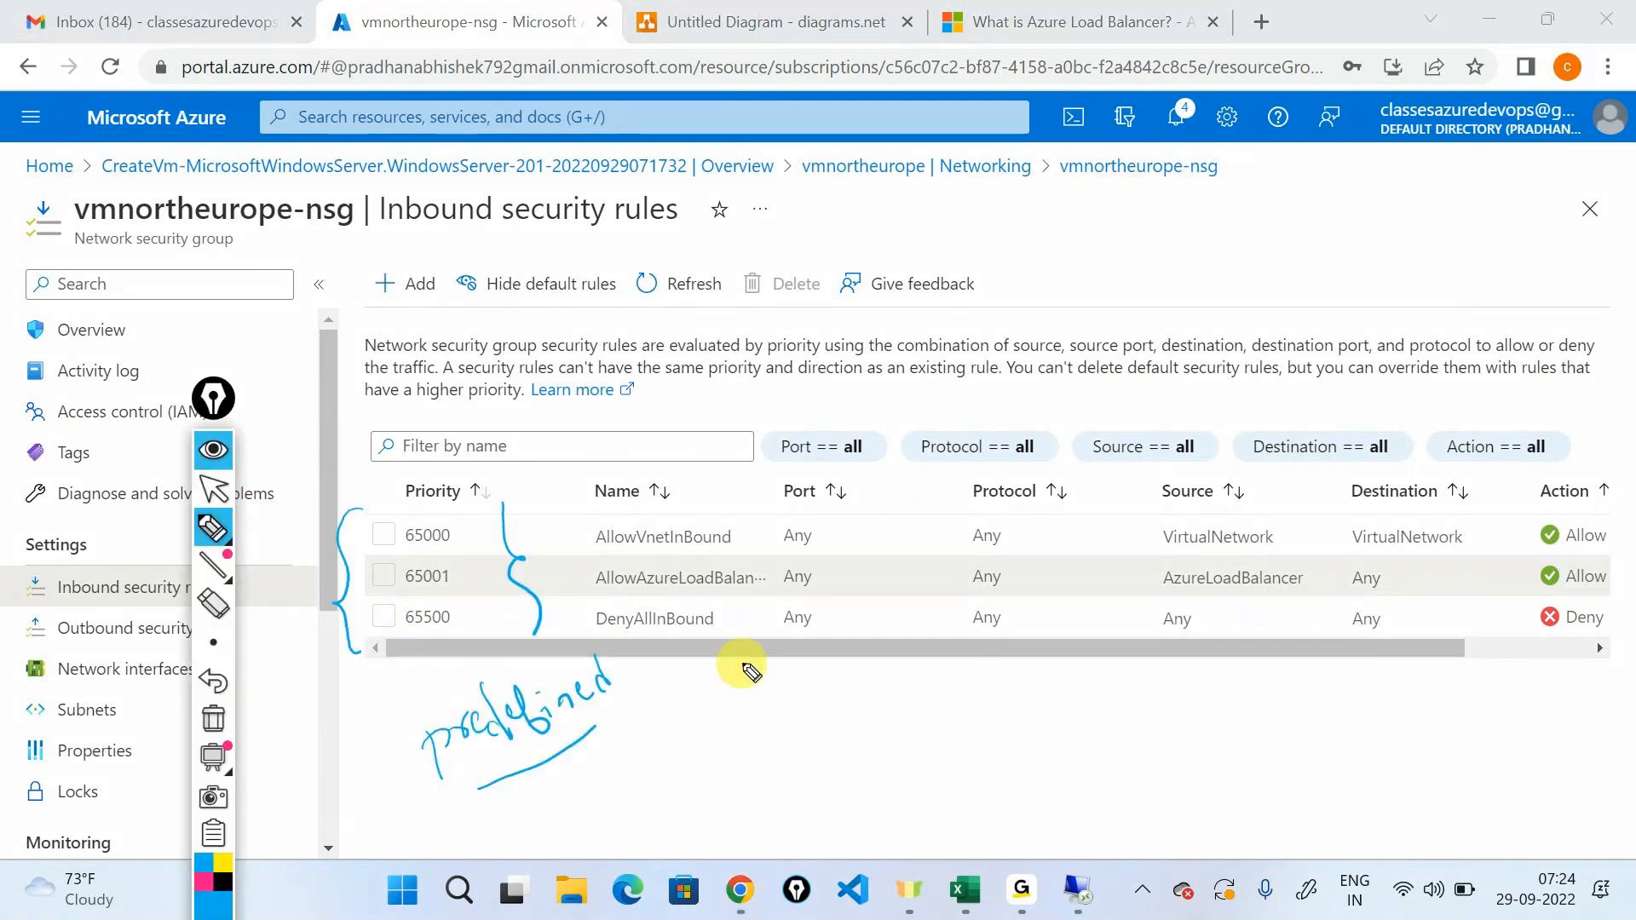
mouse_move(1011, 688)
left_mouse_down()
mouse_move(990, 727)
mouse_move(1033, 724)
mouse_move(1033, 743)
mouse_move(1075, 708)
mouse_move(1246, 679)
left_mouse_up()
left_click_drag(1191, 731, 1250, 714)
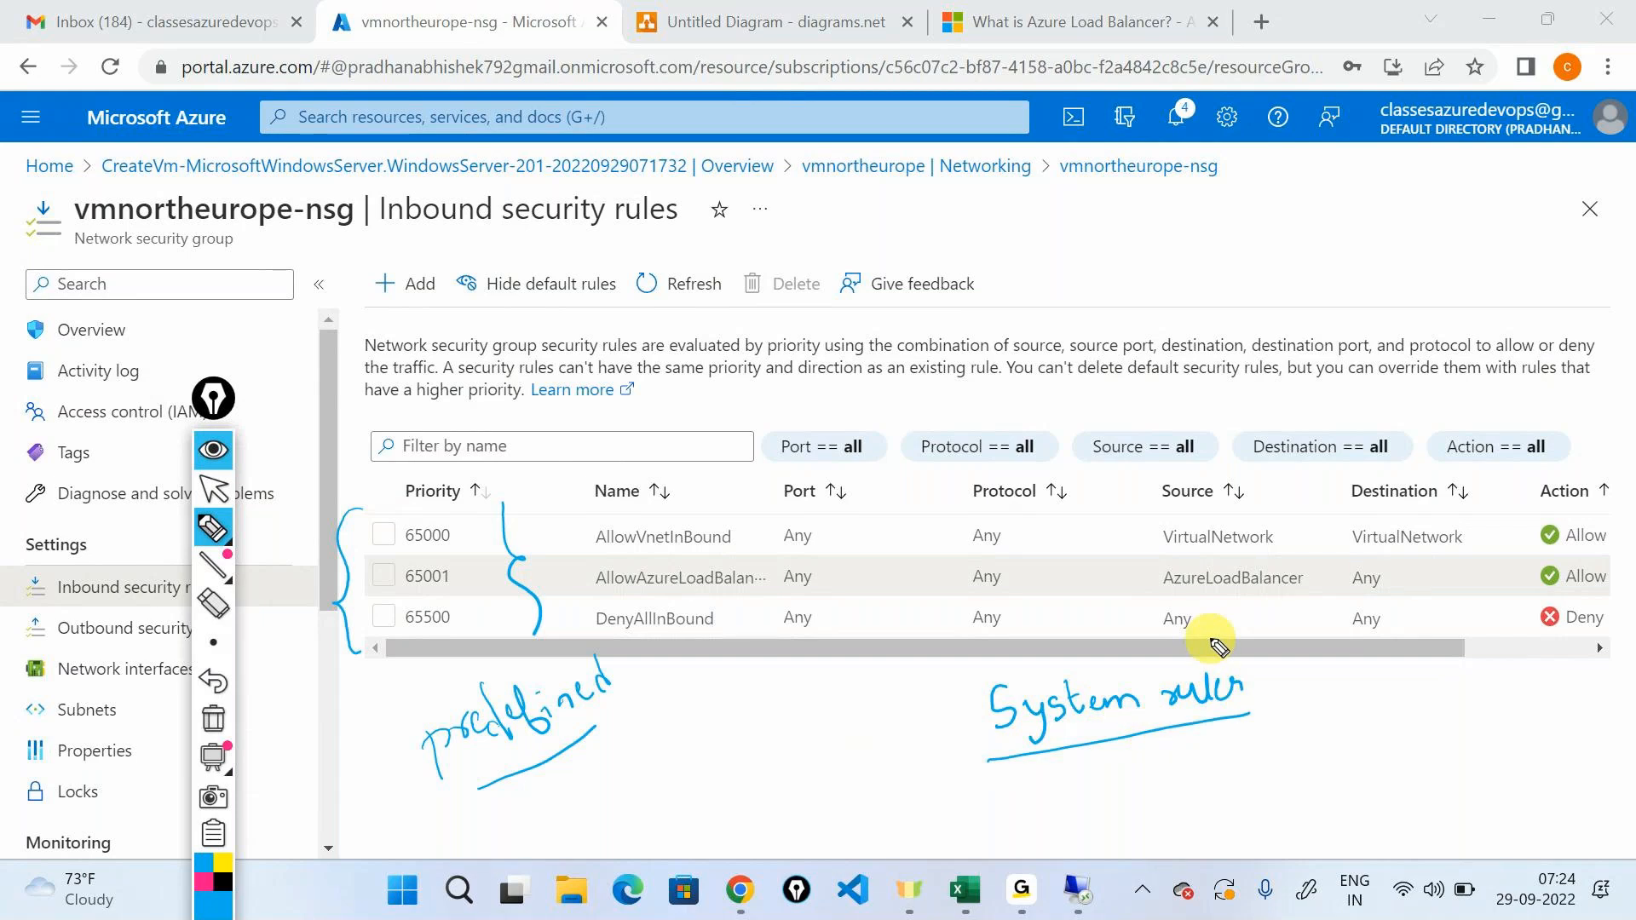
left_click(213, 719)
left_click(219, 456)
Outline the priority 65500, the name DenyAllInBound and the Deny action with the screen pen.
mouse_move(213, 401)
left_mouse_down()
mouse_move(691, 601)
mouse_move(1247, 670)
mouse_move(1227, 744)
mouse_move(104, 322)
left_mouse_up()
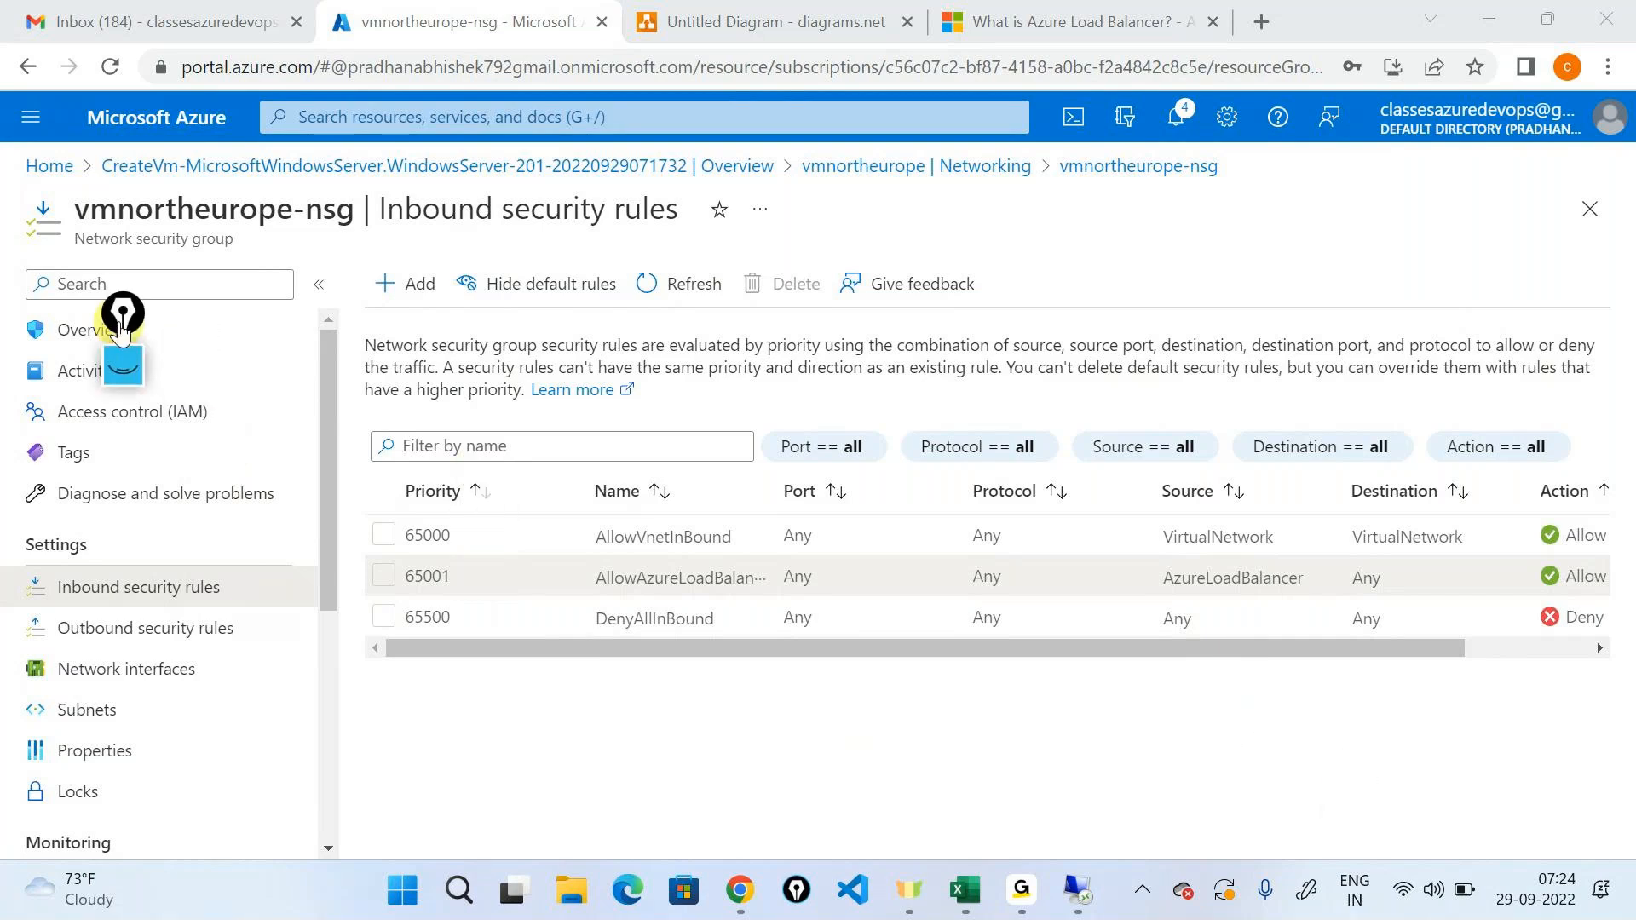
left_click(117, 365)
left_click(112, 453)
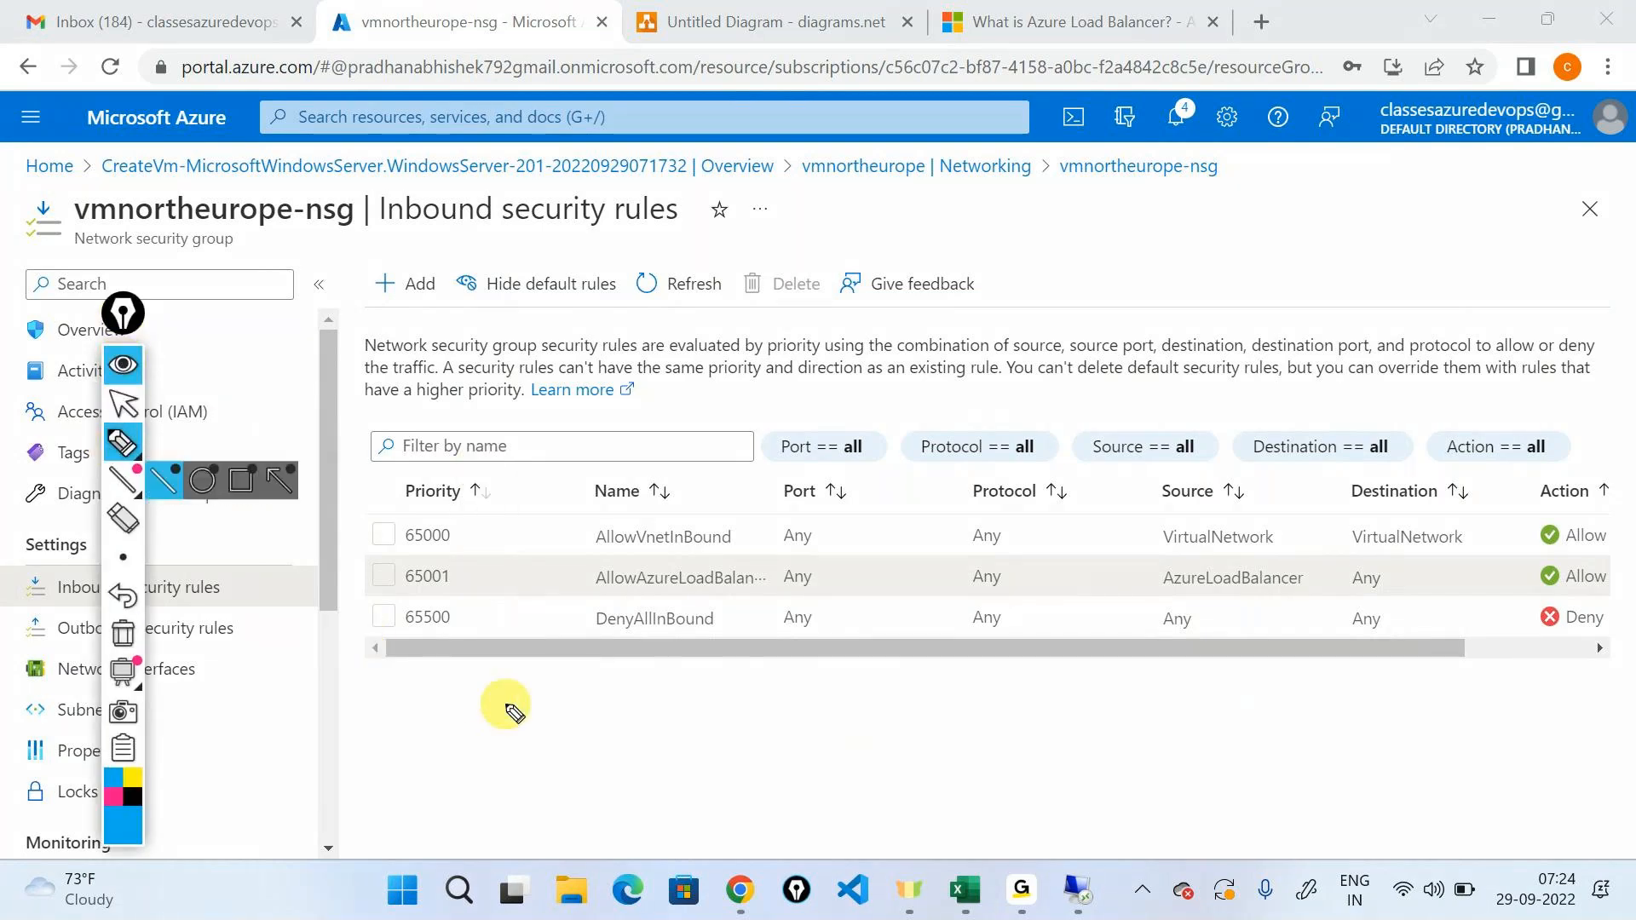
mouse_move(409, 635)
left_mouse_down()
mouse_move(464, 614)
mouse_move(402, 621)
left_mouse_up()
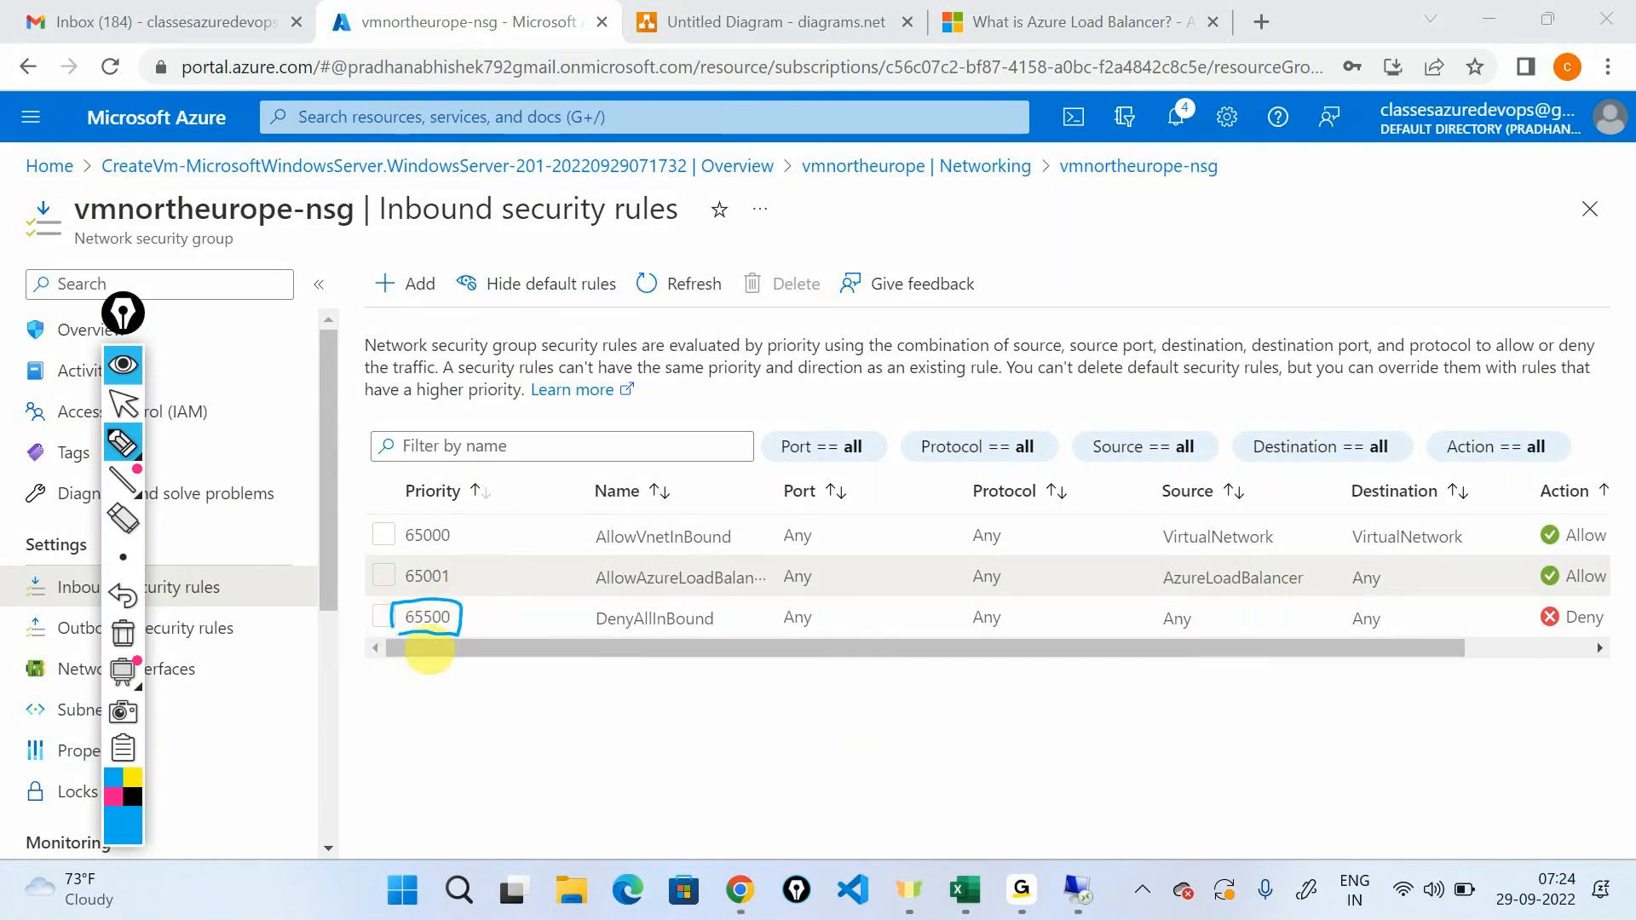
mouse_move(603, 646)
left_mouse_down()
mouse_move(720, 606)
mouse_move(606, 606)
mouse_move(580, 649)
left_mouse_up()
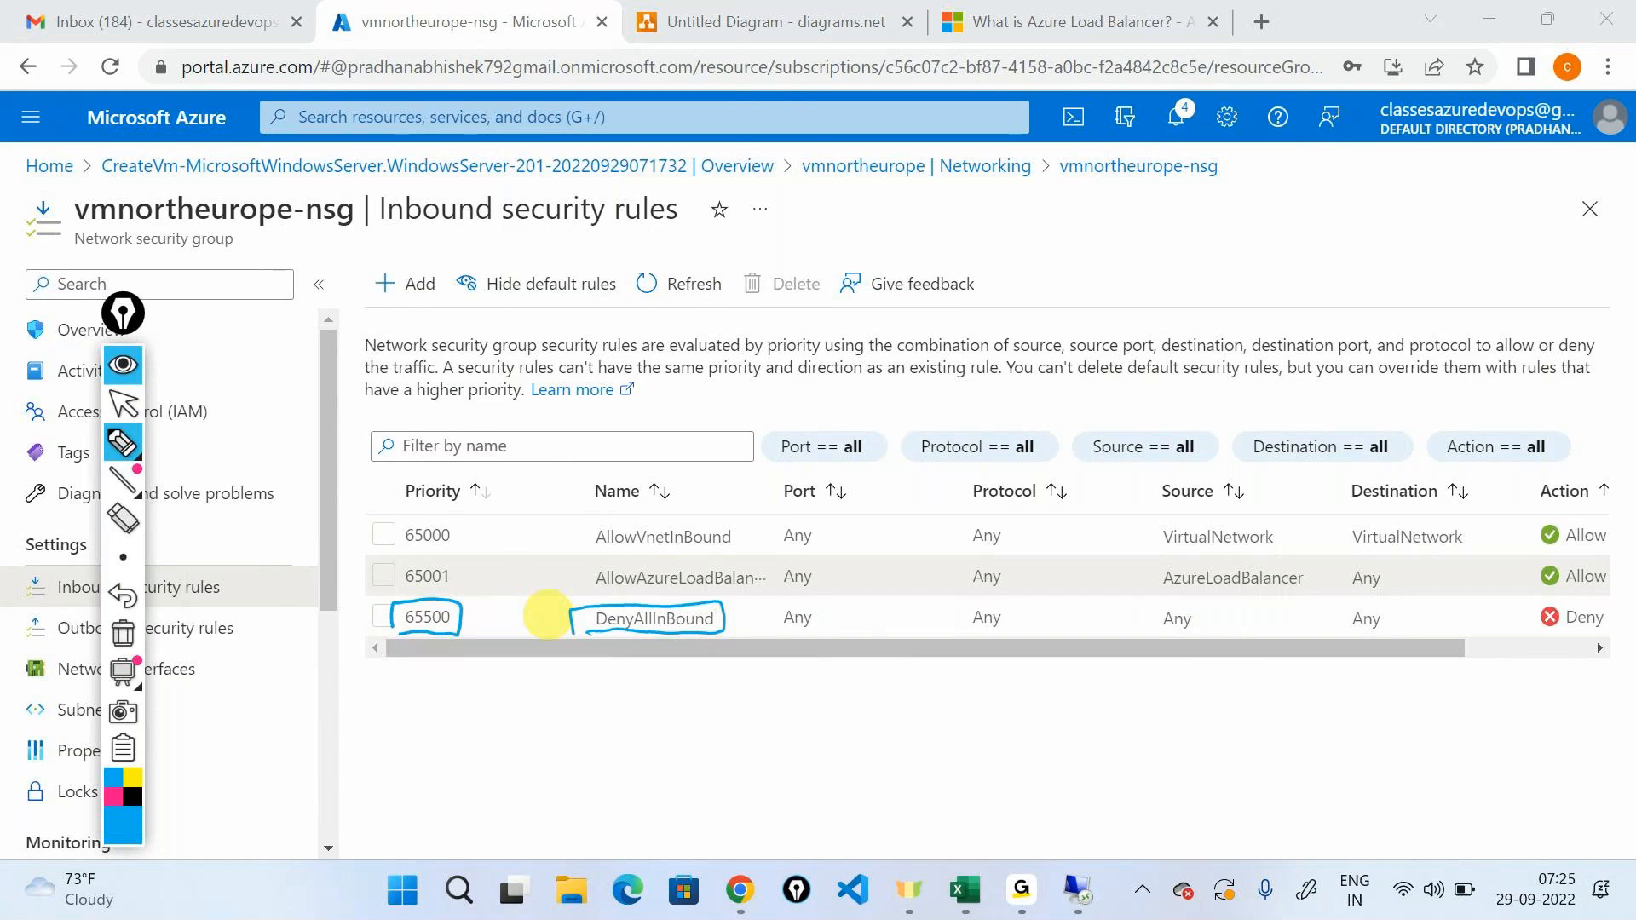
mouse_move(1537, 596)
left_mouse_down()
mouse_move(1607, 629)
mouse_move(1619, 600)
left_mouse_up()
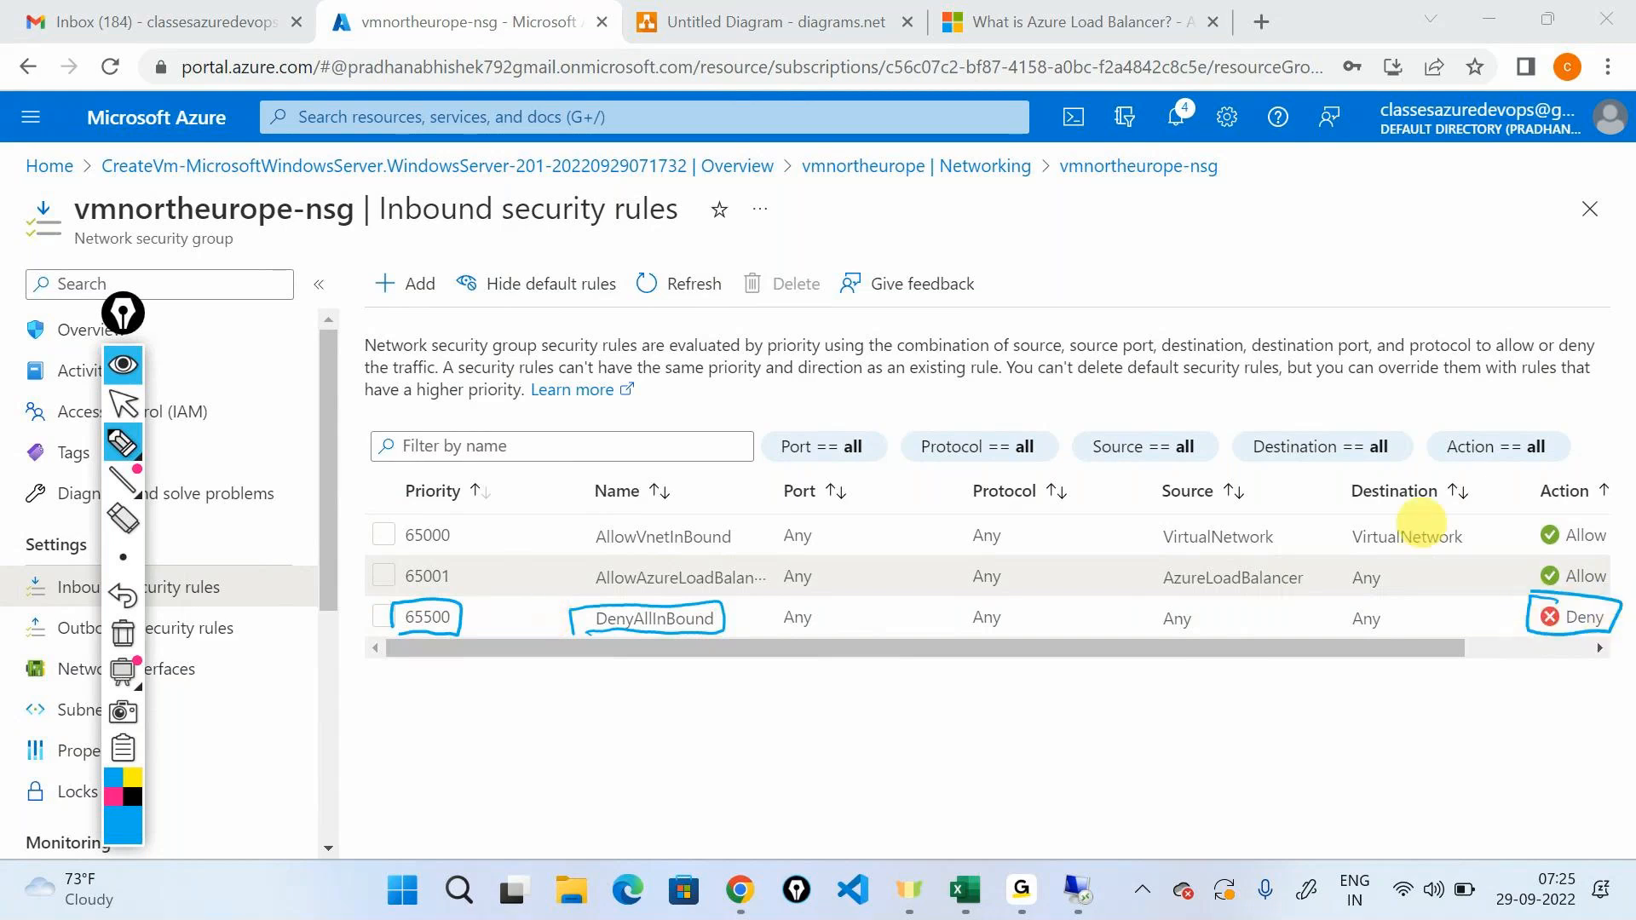
left_click(124, 334)
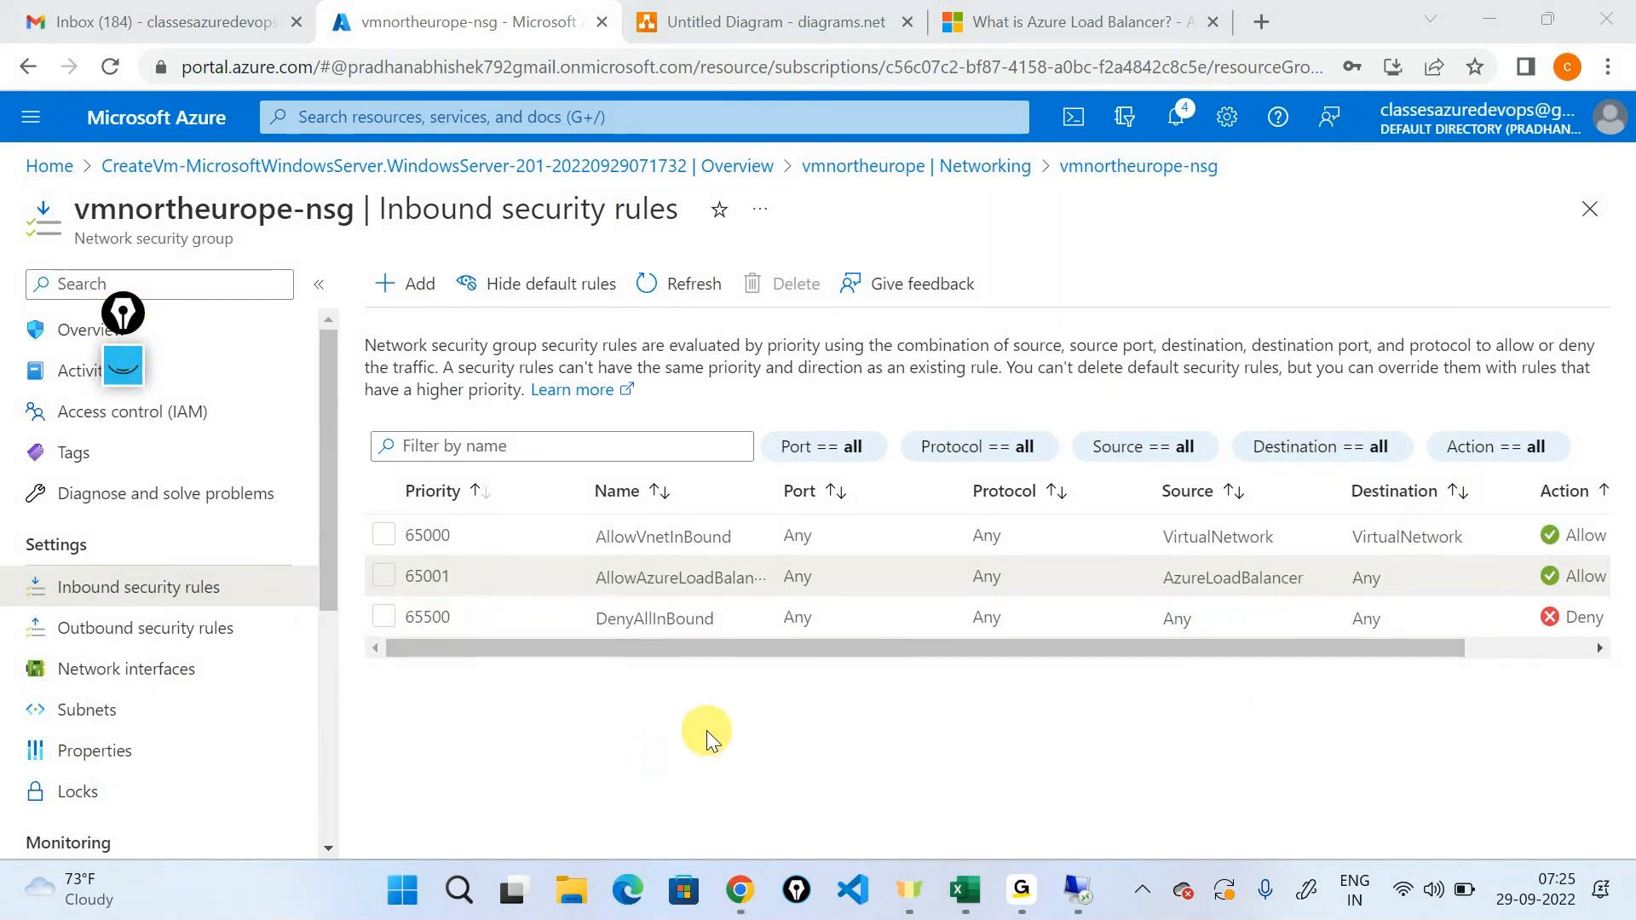
Open Notepad, write the note "655000 -- Deny everything" in enlarged text and minimize the window.
key("super+r")
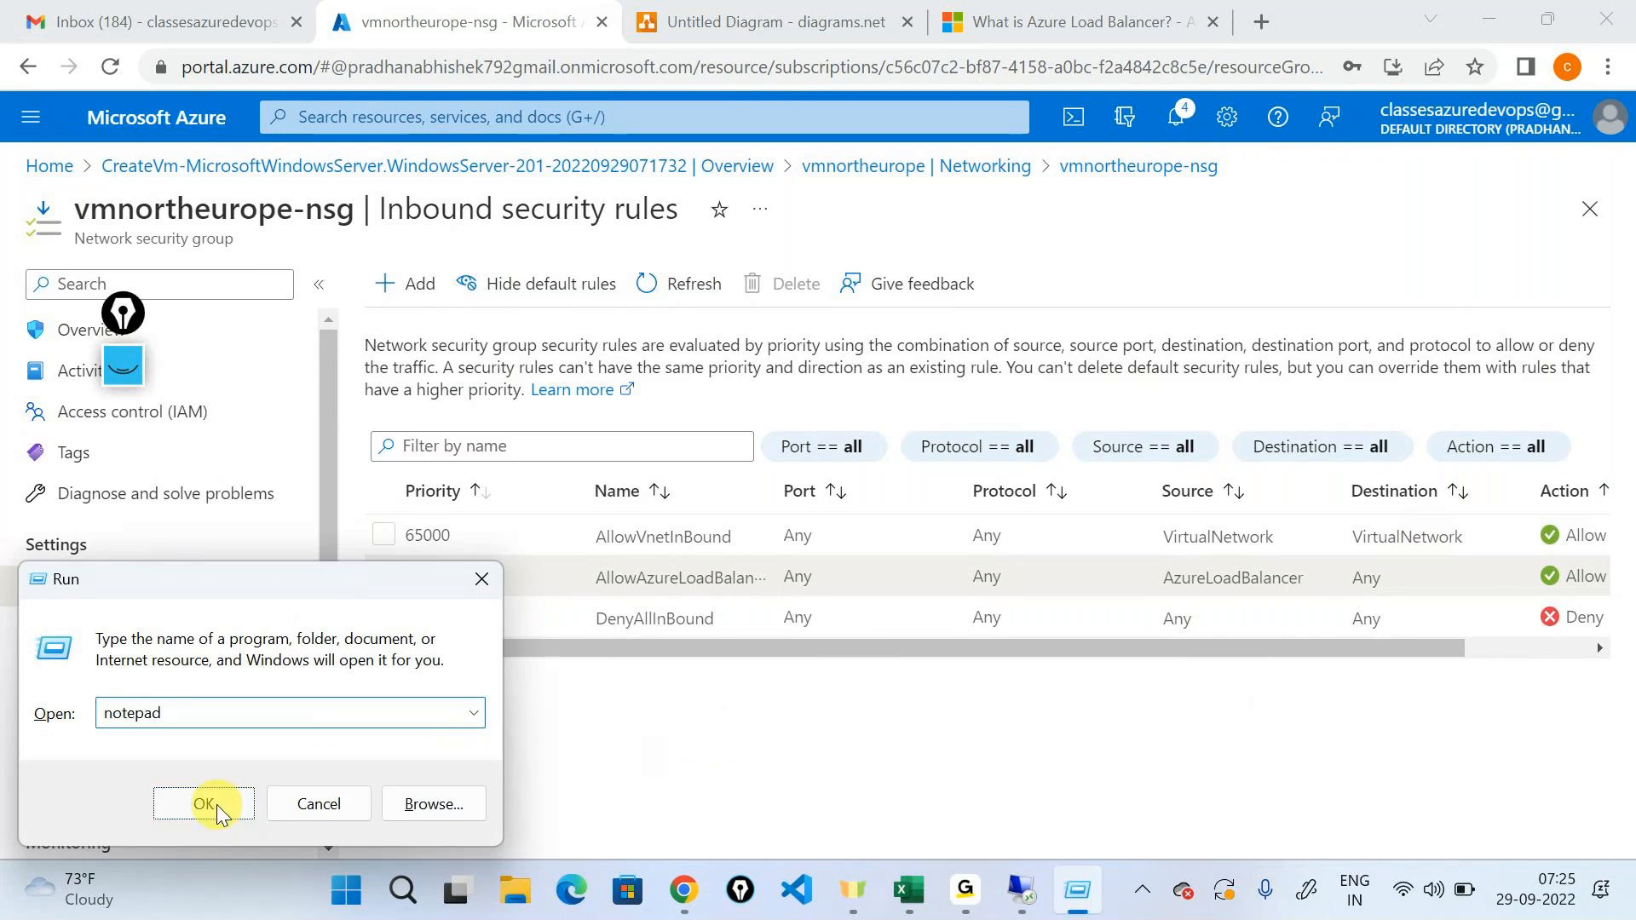
left_click(219, 805)
key("ctrl+plus")
key("ctrl+plus")
key("ctrl+plus")
key("ctrl+plus")
key("ctrl+plus")
key("ctrl+plus")
type("655")
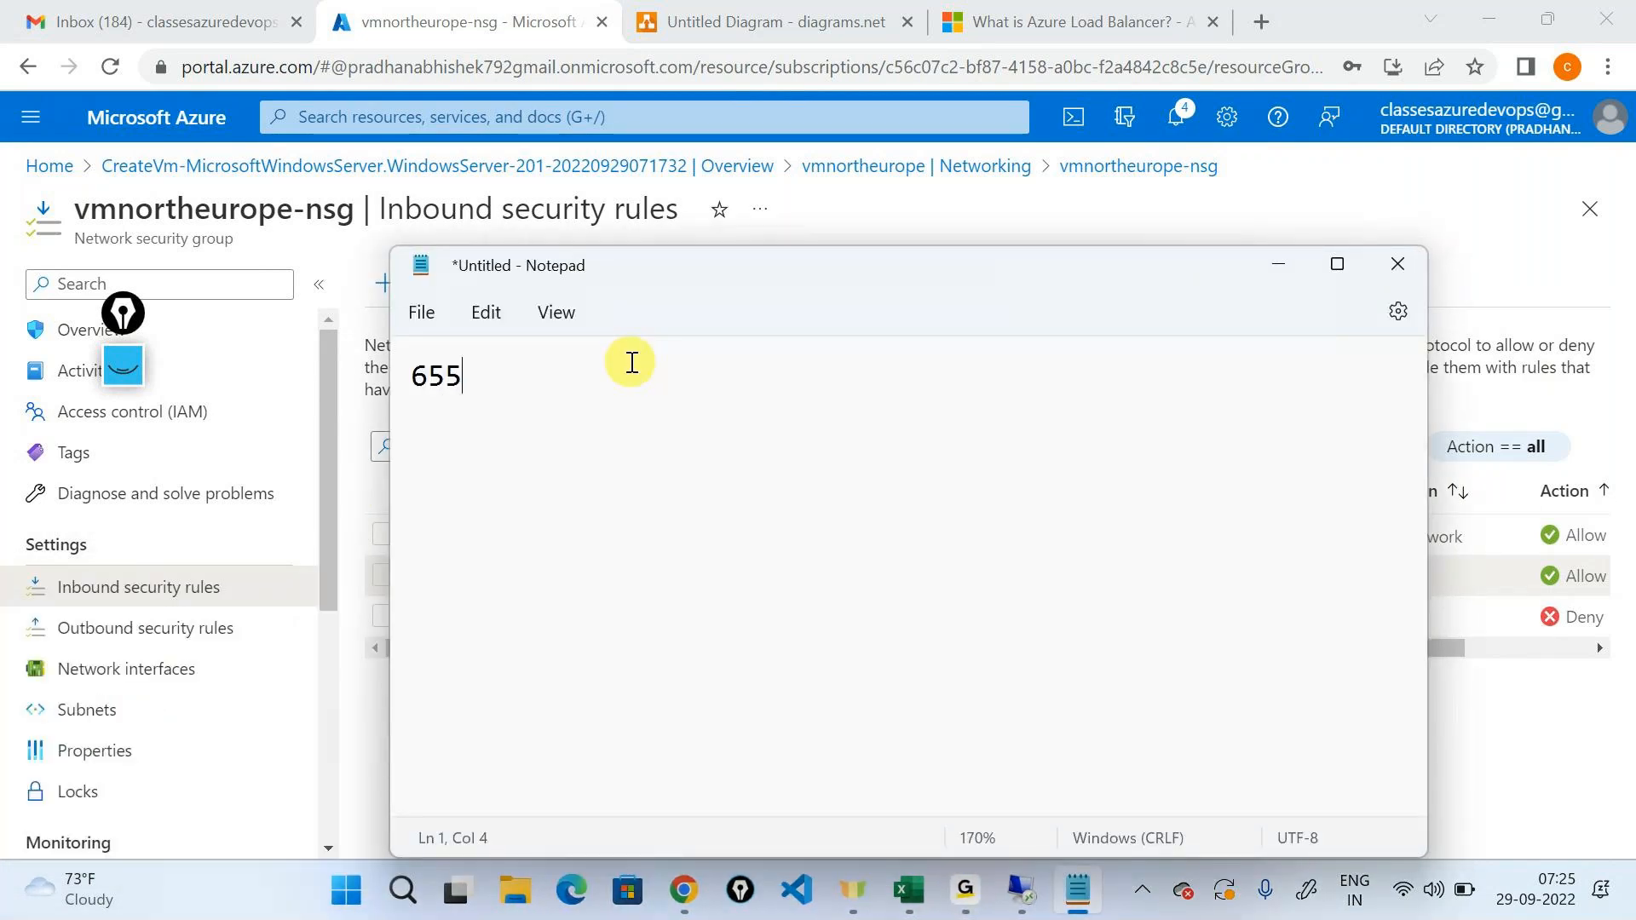
type("000 --  Deny everything")
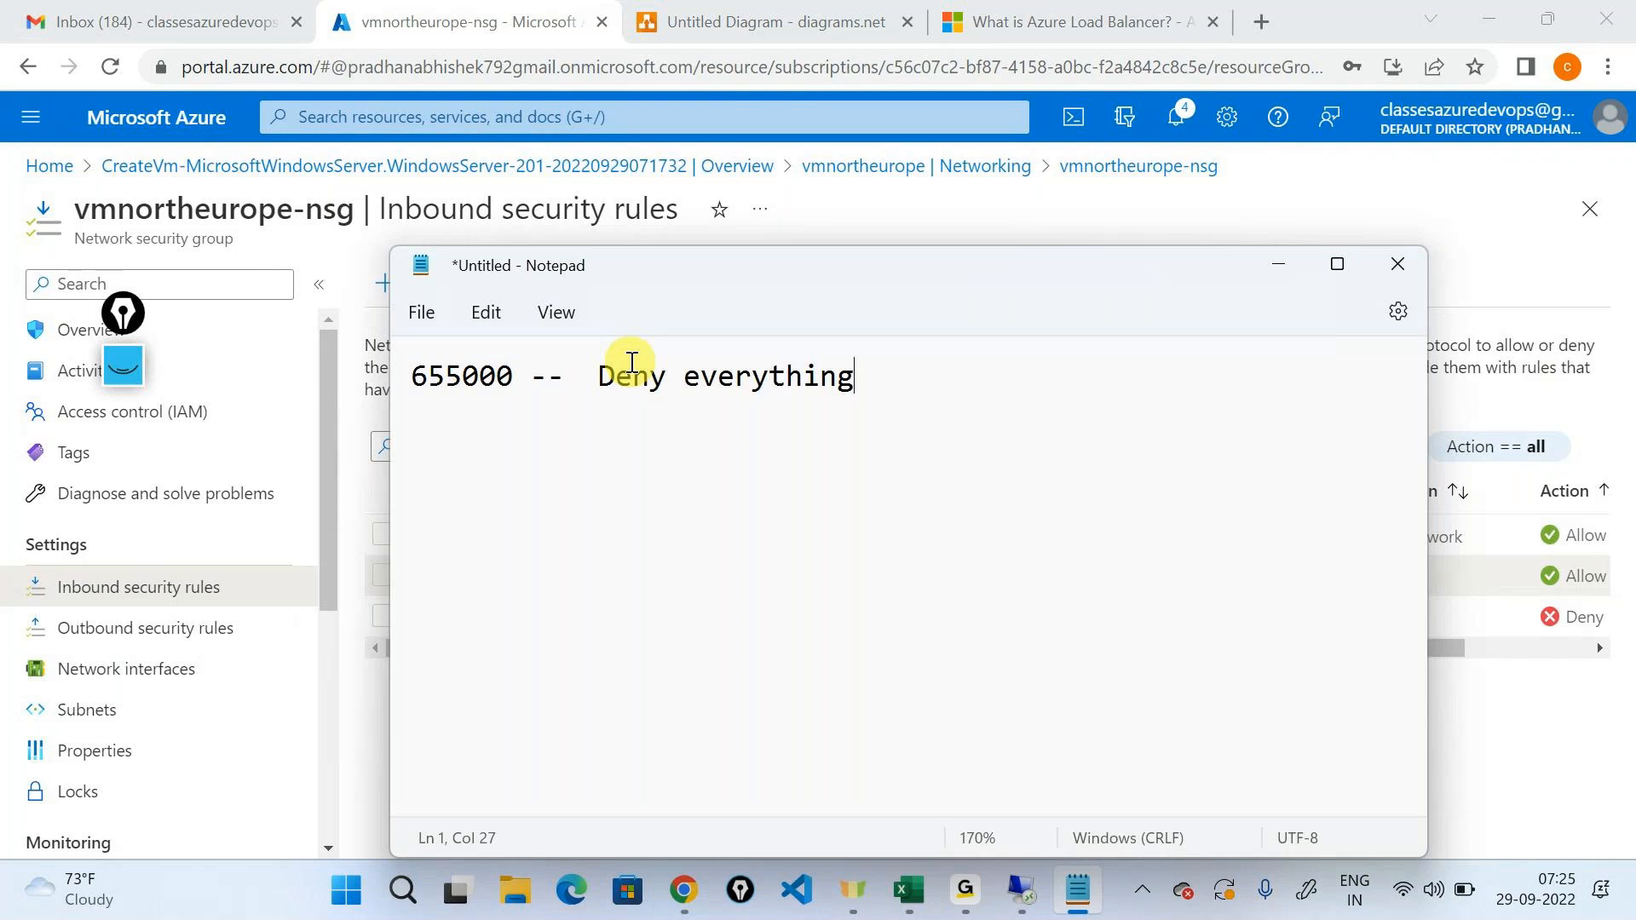
left_click(1292, 256)
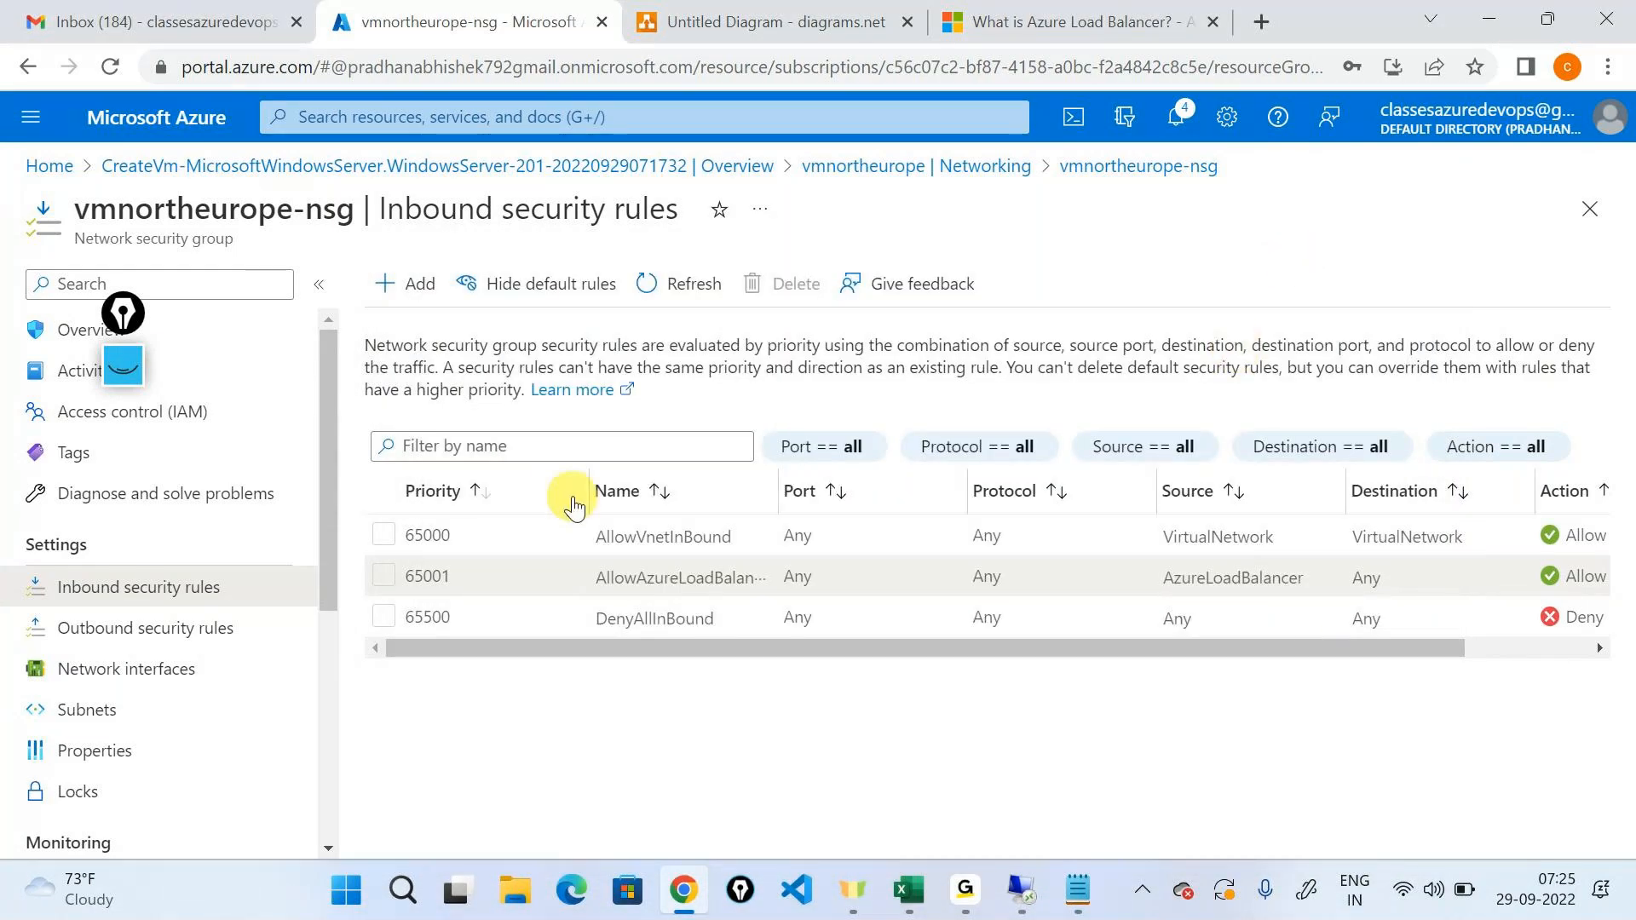
Widen the Name column of the inbound security rules and erase the existing pen annotations.
left_click_drag(779, 477, 895, 486)
left_click(124, 369)
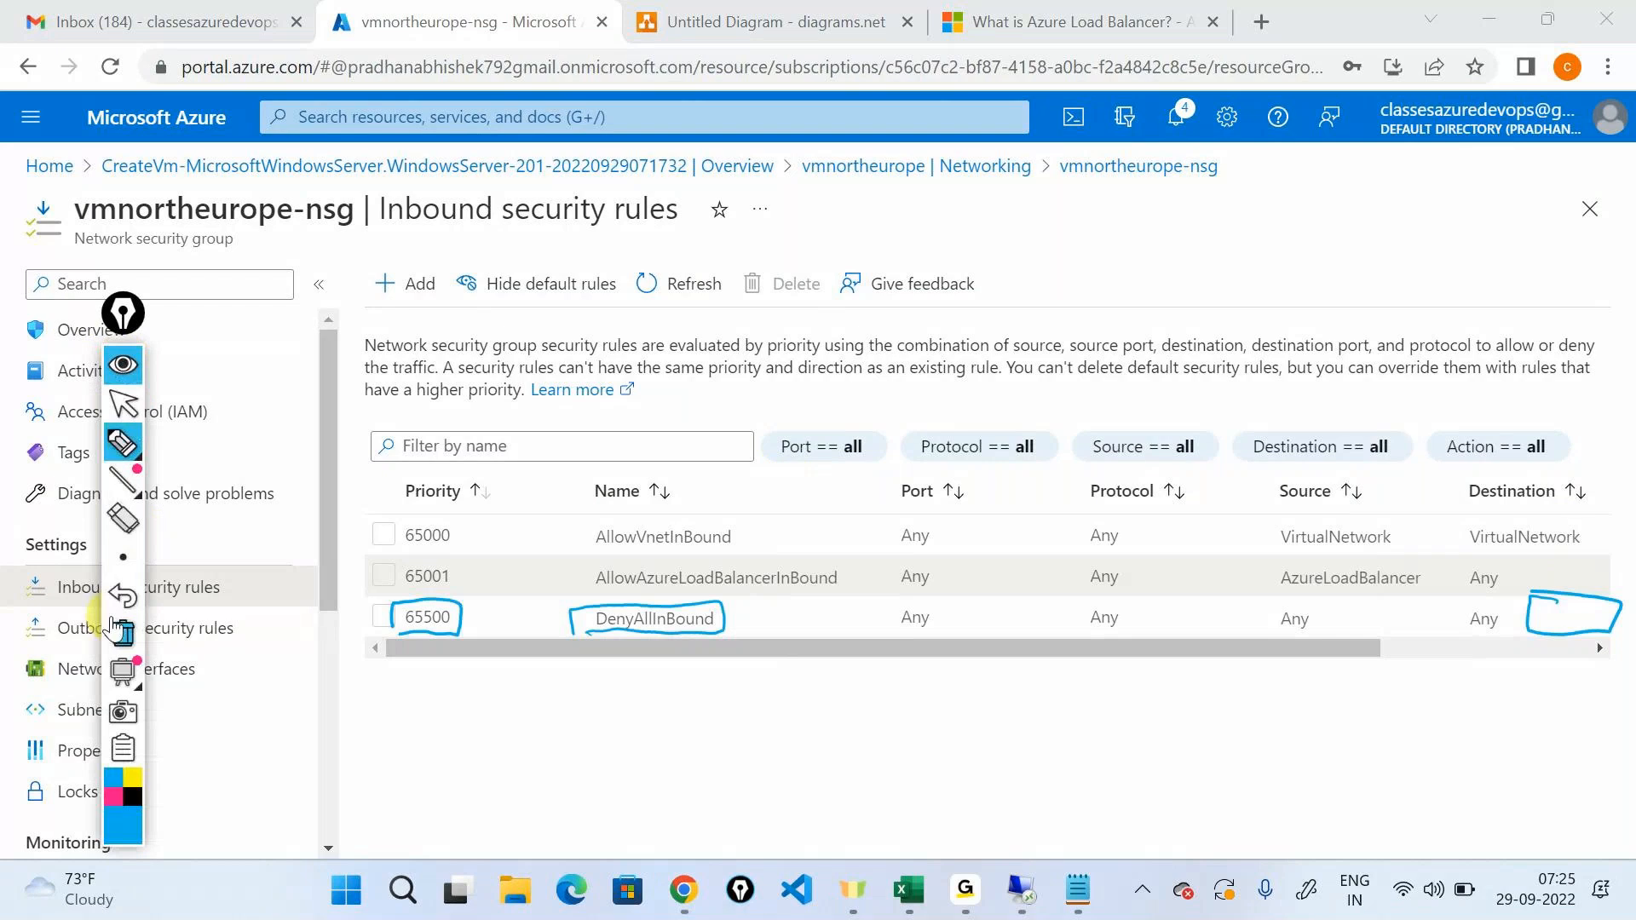
left_click(123, 631)
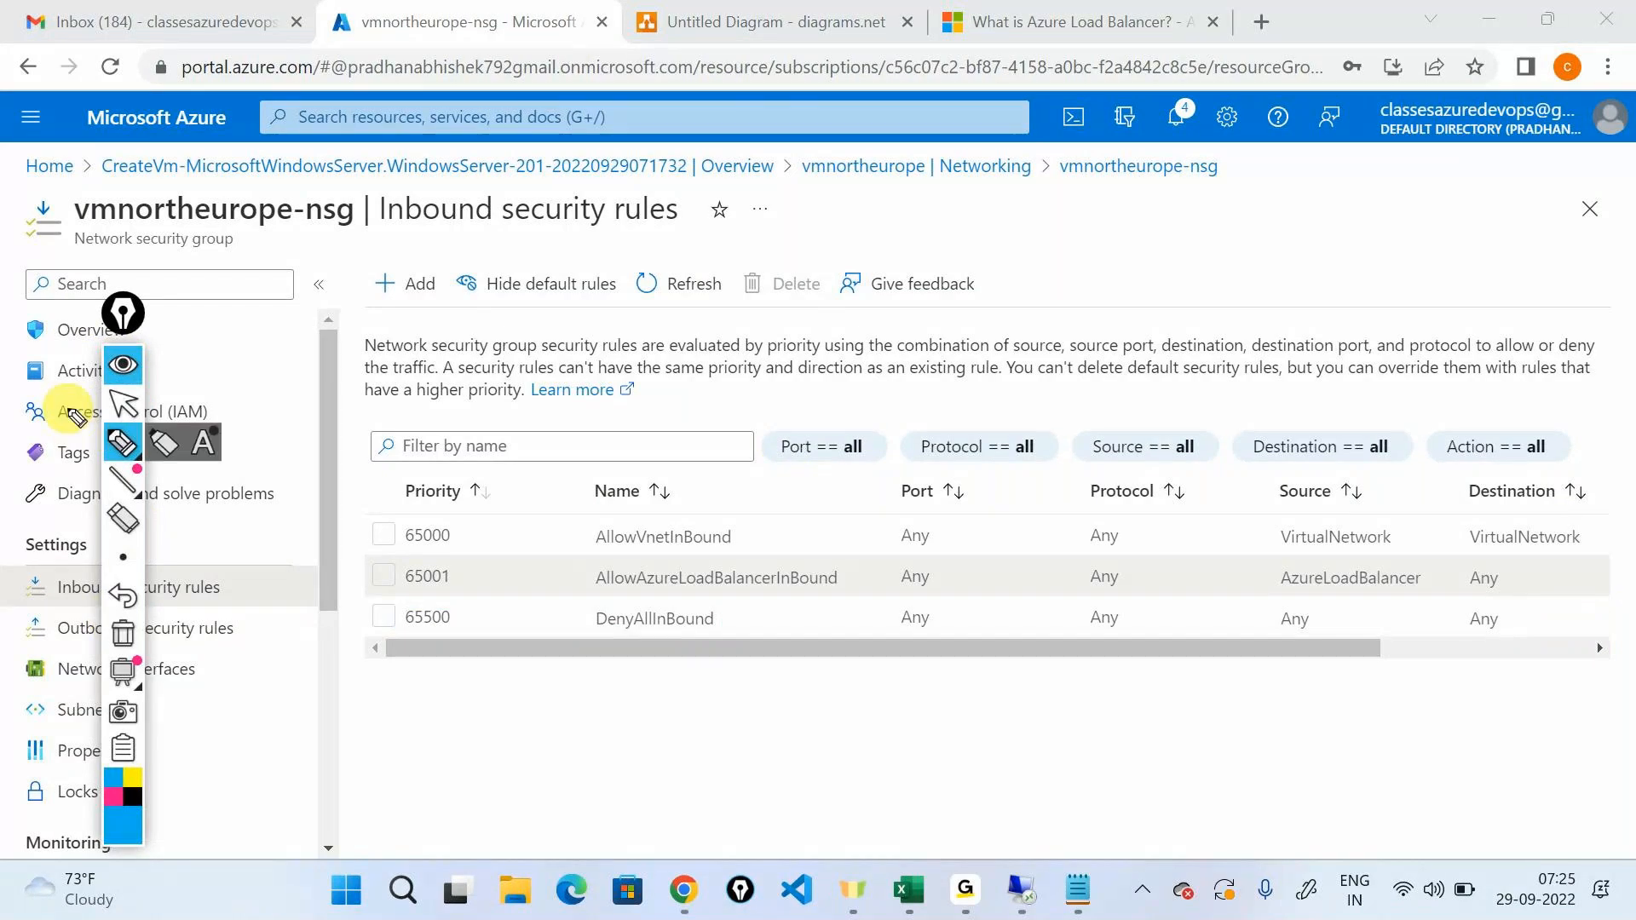
Circle priority 65001 and the name AllowAzureLoadBalancerInBound with the screen pen, then hide the annotations and examine the rule's action.
mouse_move(430, 558)
left_mouse_down()
mouse_move(467, 585)
mouse_move(451, 554)
mouse_move(475, 614)
mouse_move(465, 586)
left_mouse_up()
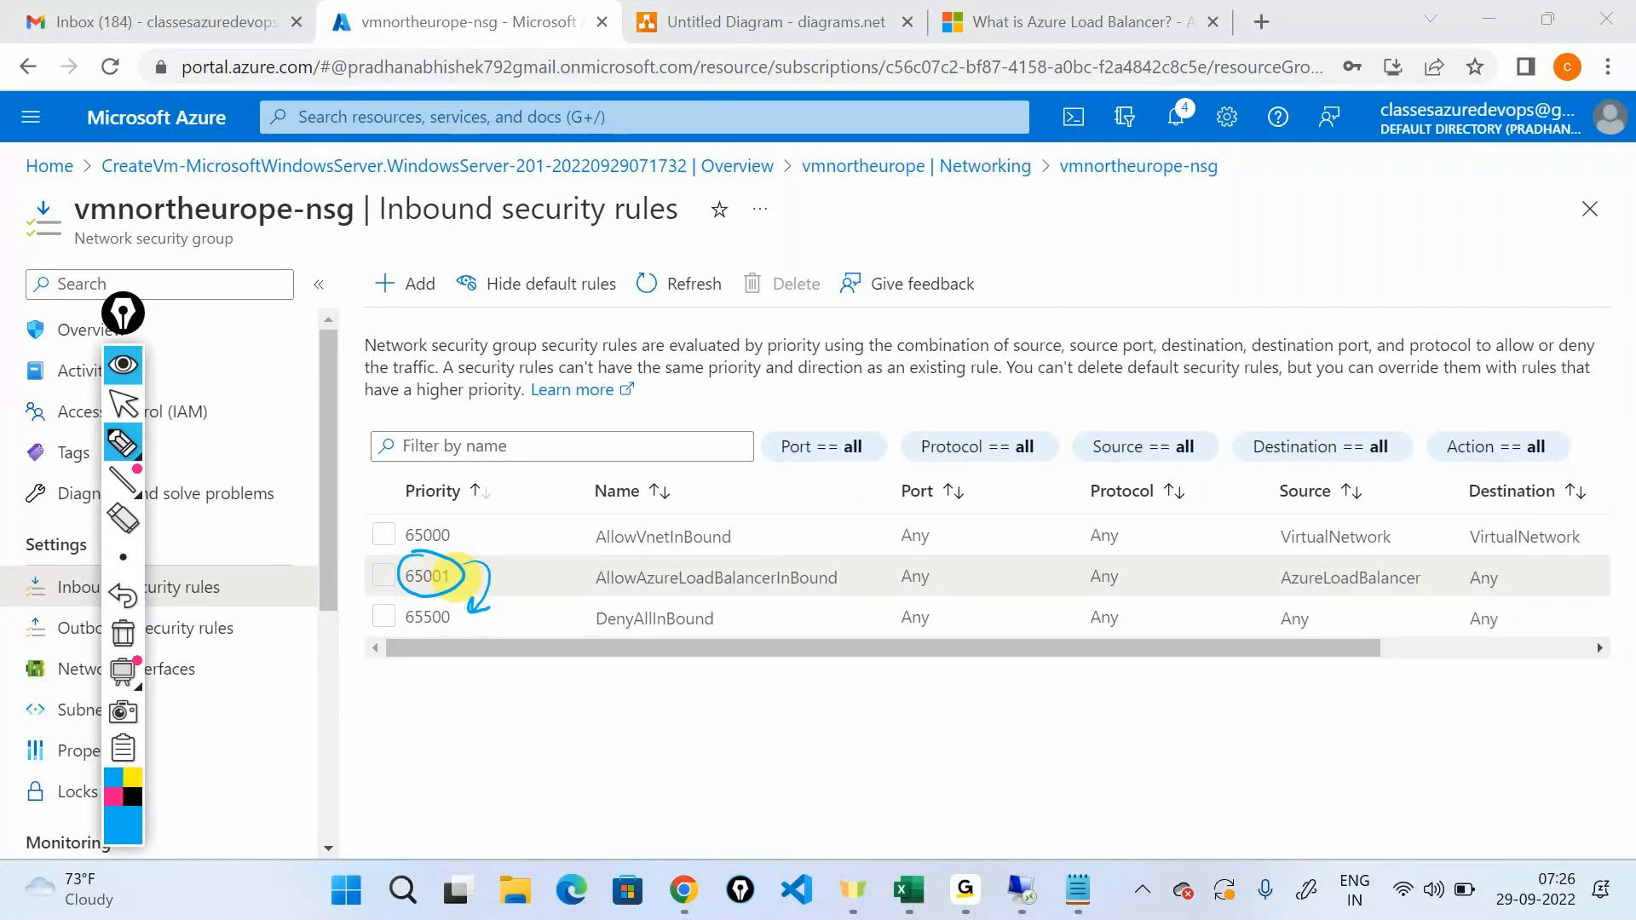
mouse_move(619, 558)
left_mouse_down()
mouse_move(595, 583)
mouse_move(576, 563)
left_mouse_up()
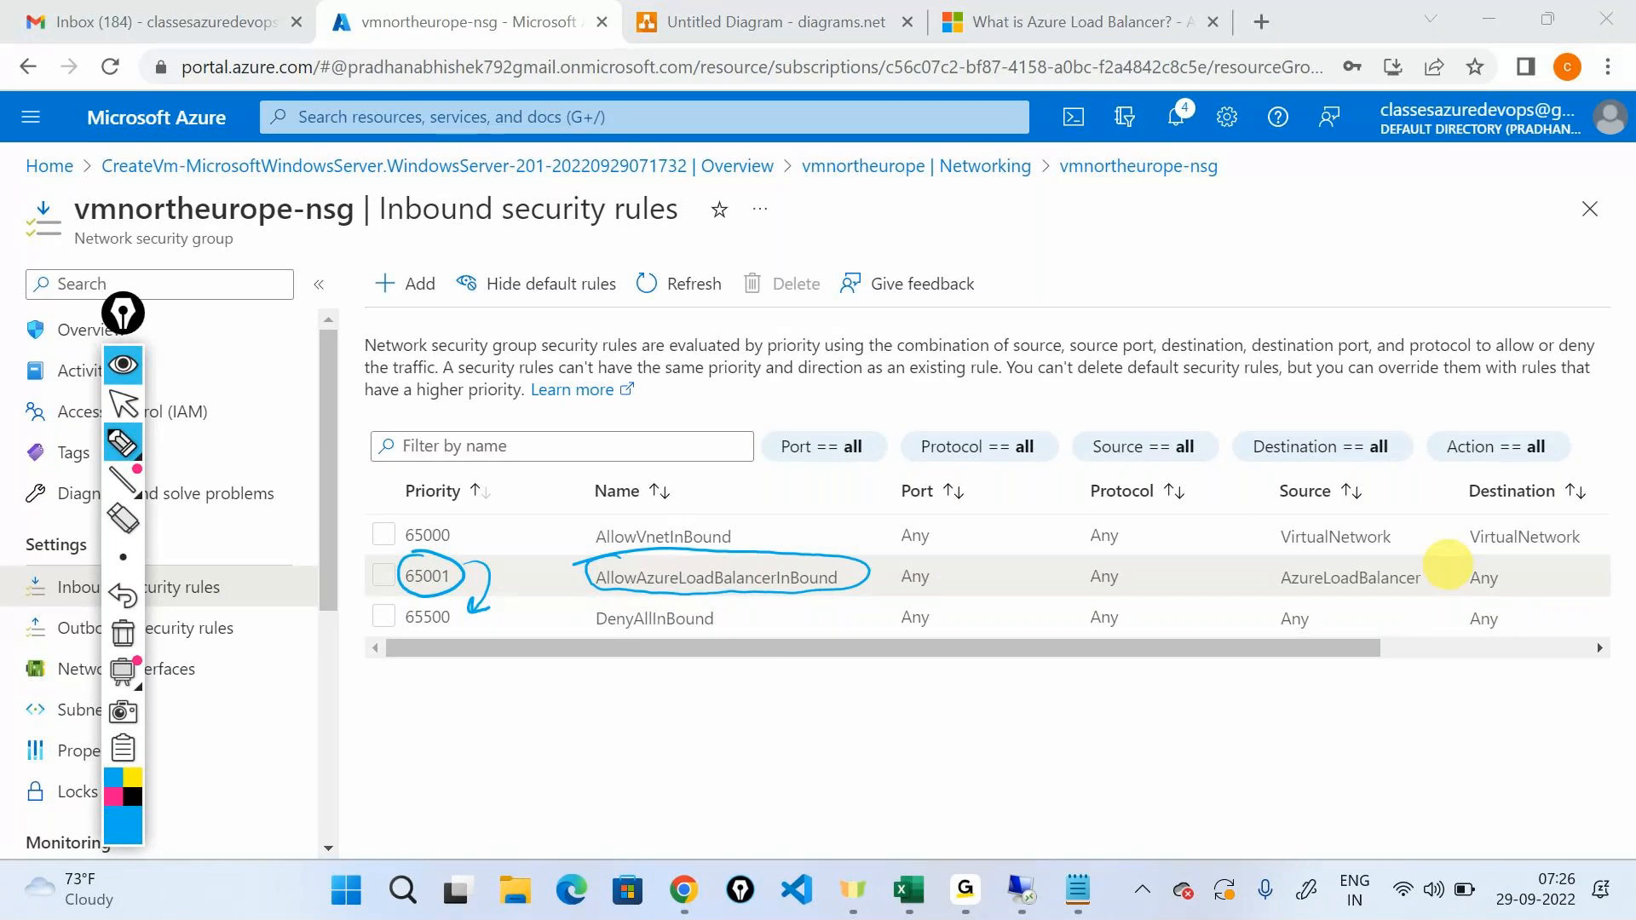
left_click(124, 366)
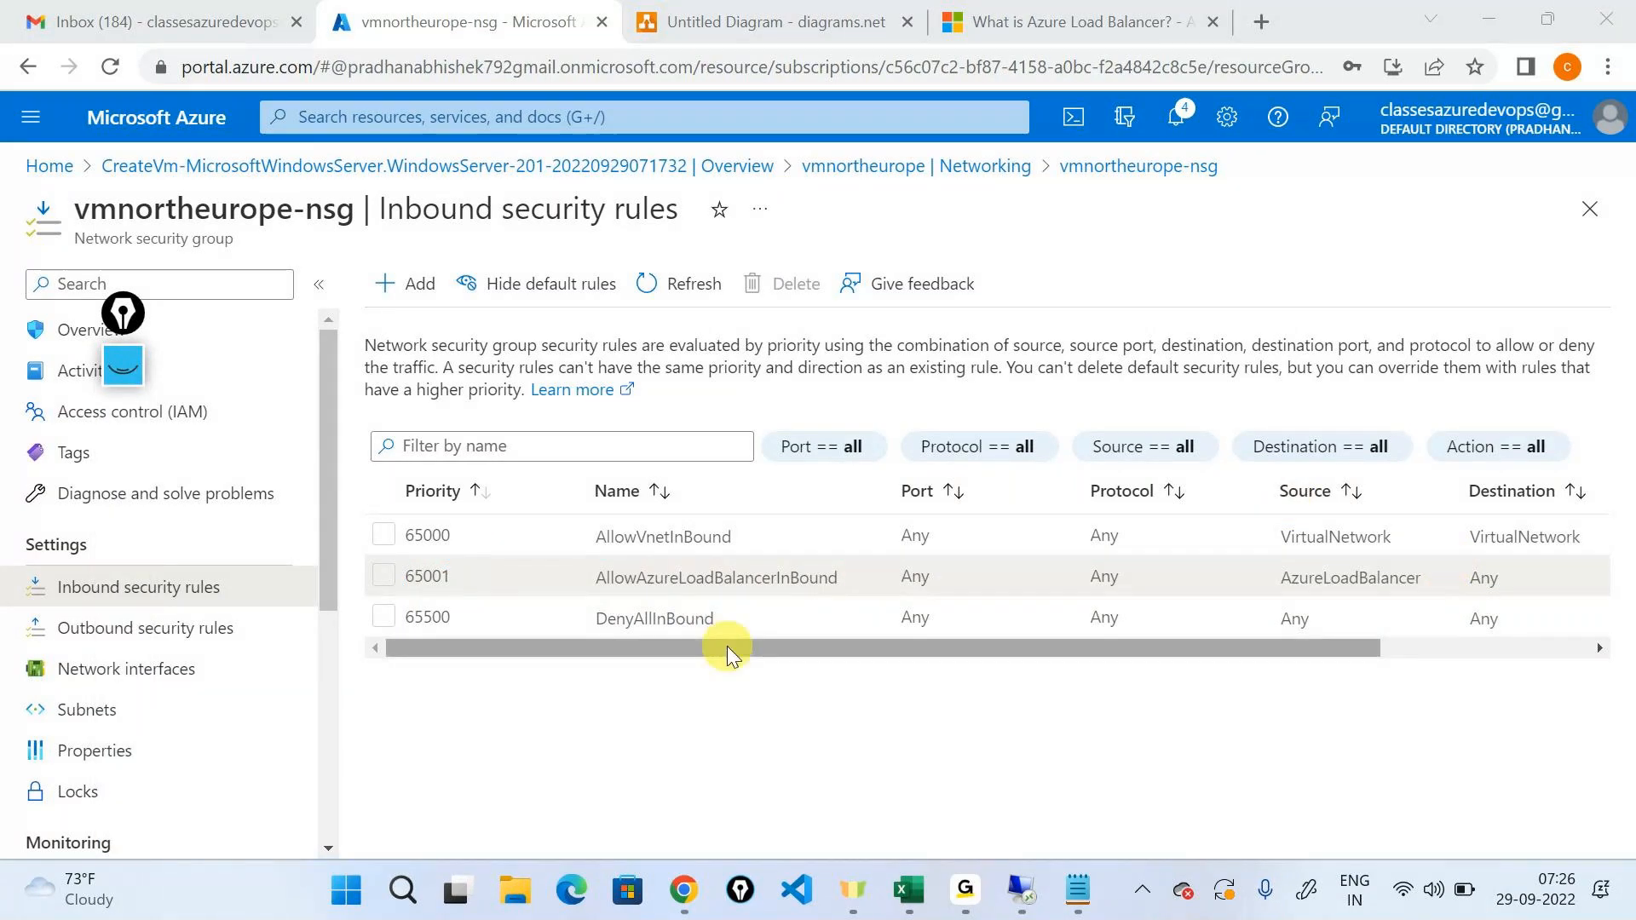
left_click_drag(728, 646, 1373, 622)
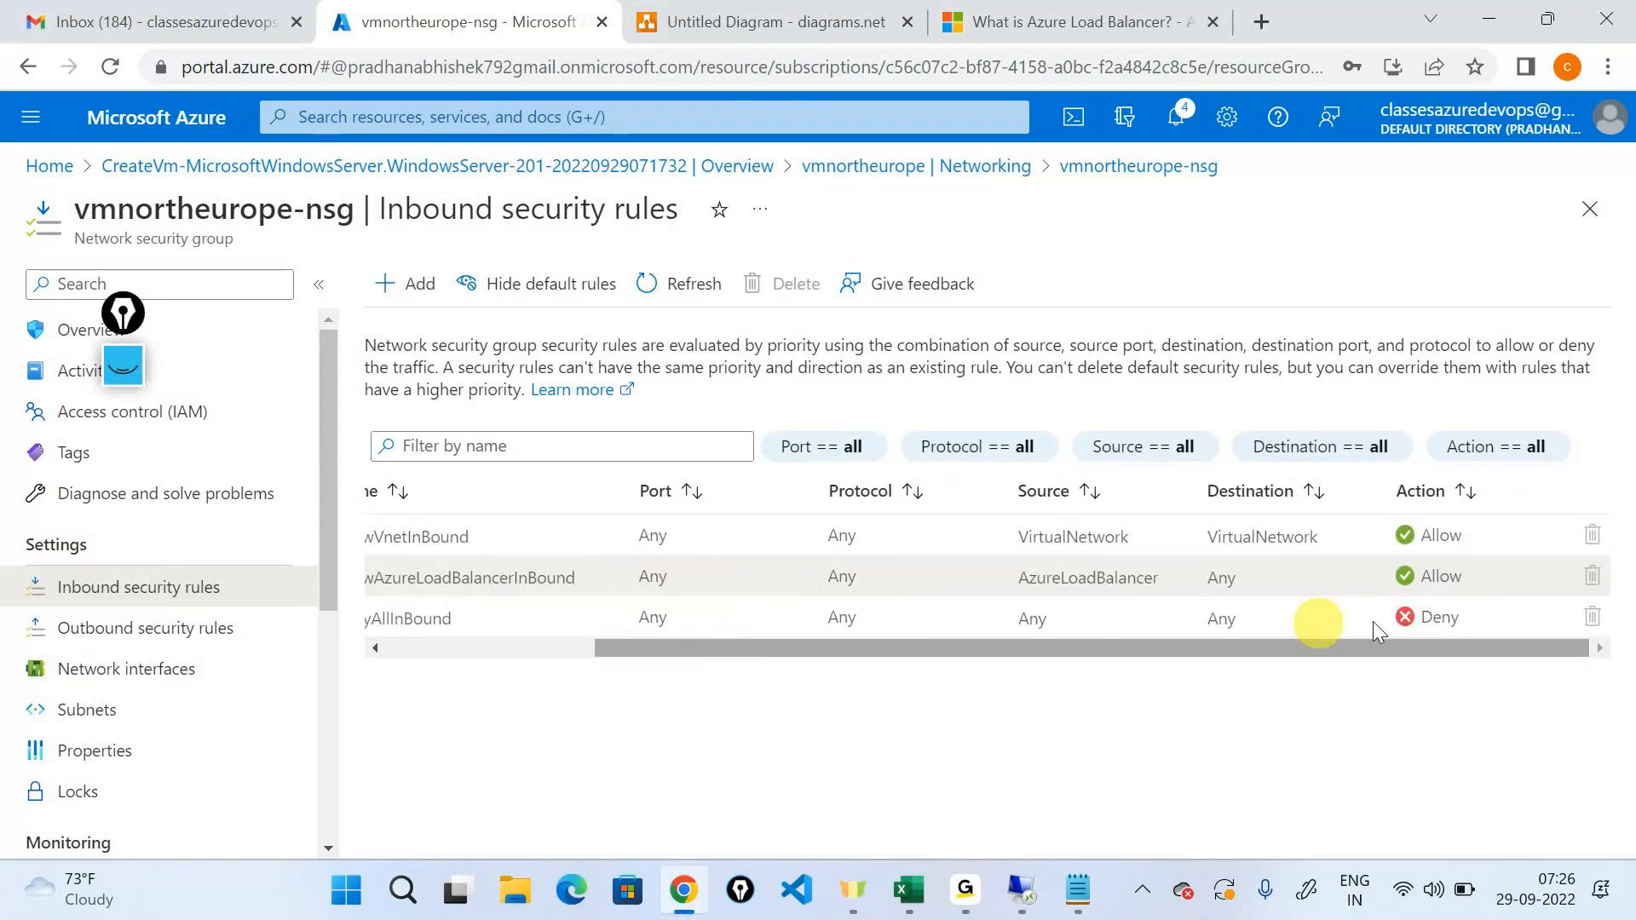
Examine the action of the AllowAzureLoadBalancerInBound rule and highlight the rule's name in the inbound rules list.
double_click(1400, 575)
left_click_drag(1152, 647, 937, 650)
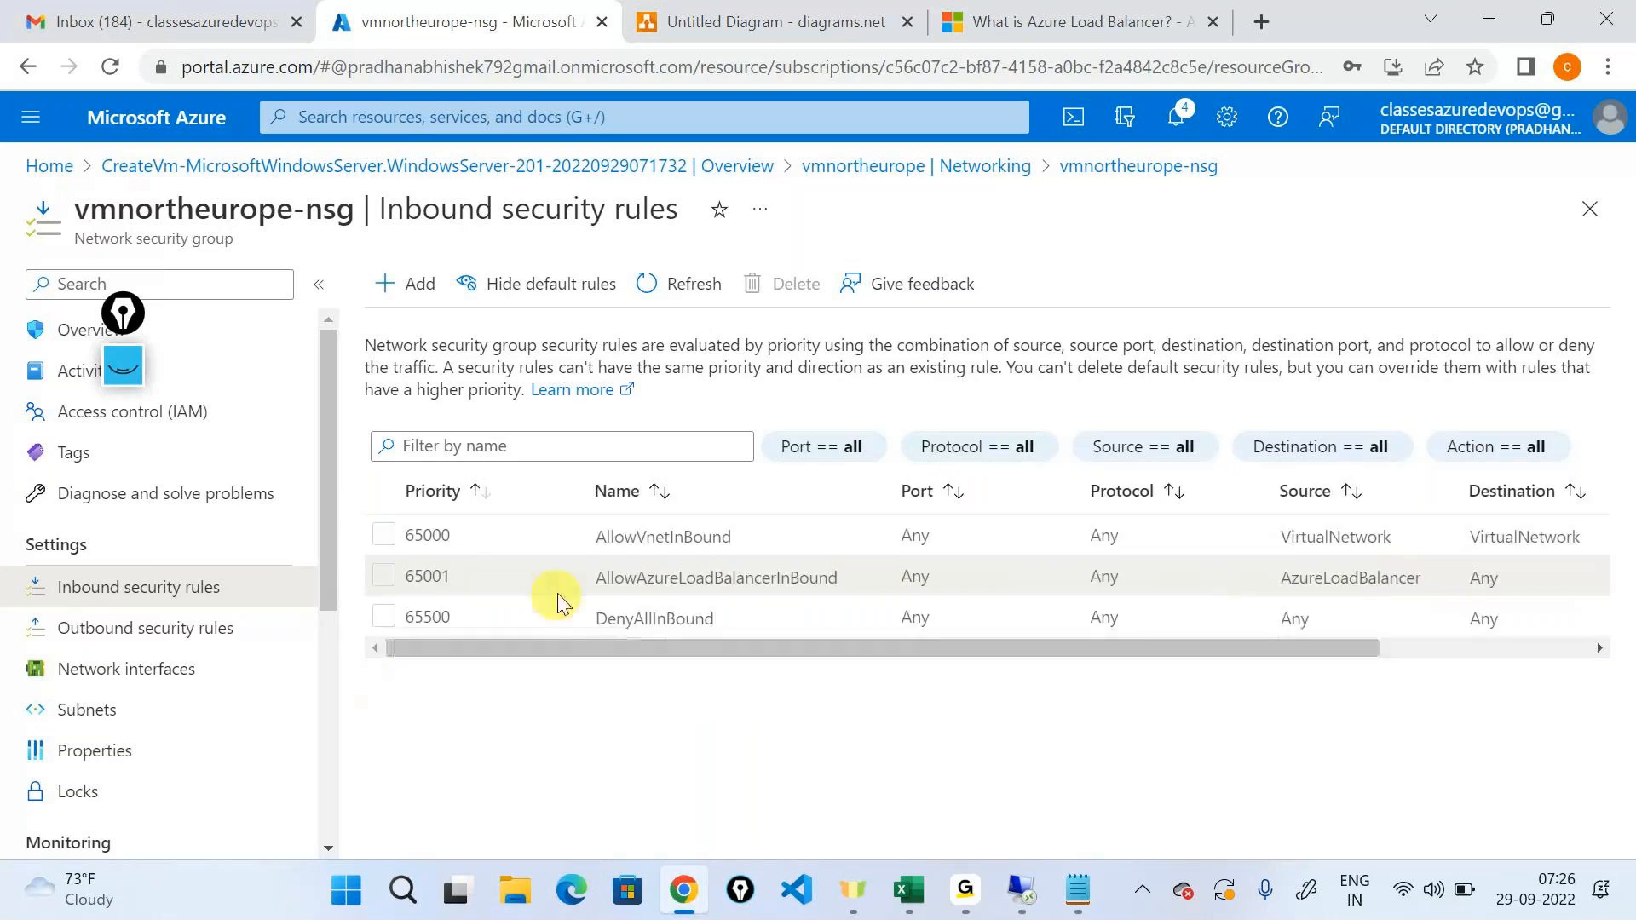
left_click_drag(594, 579, 699, 592)
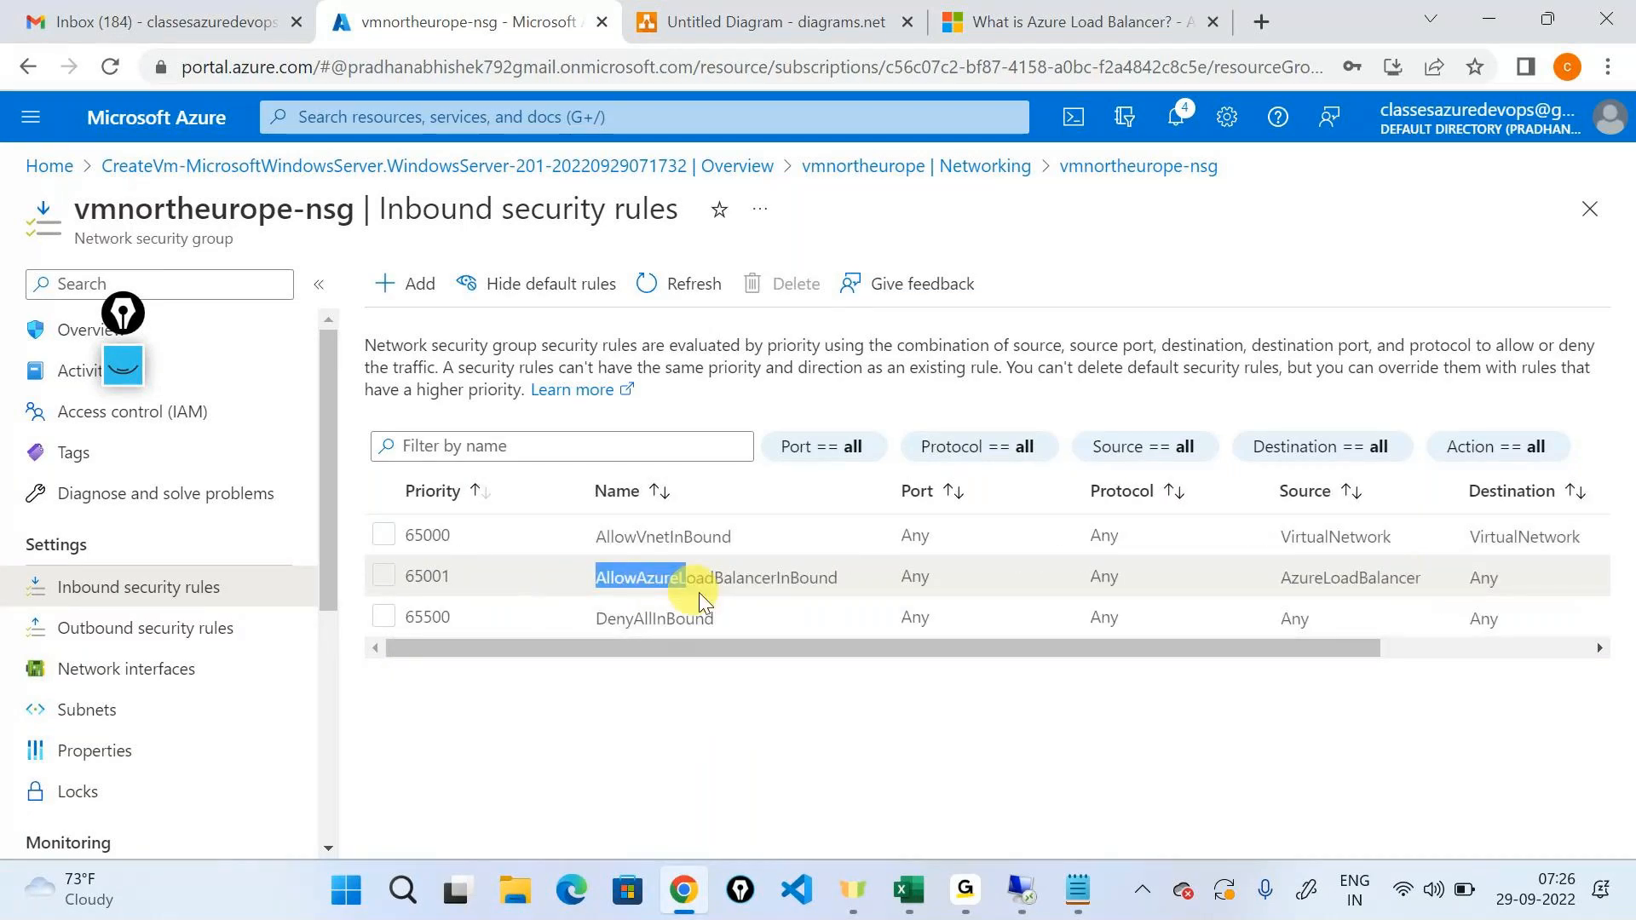
double_click(699, 591)
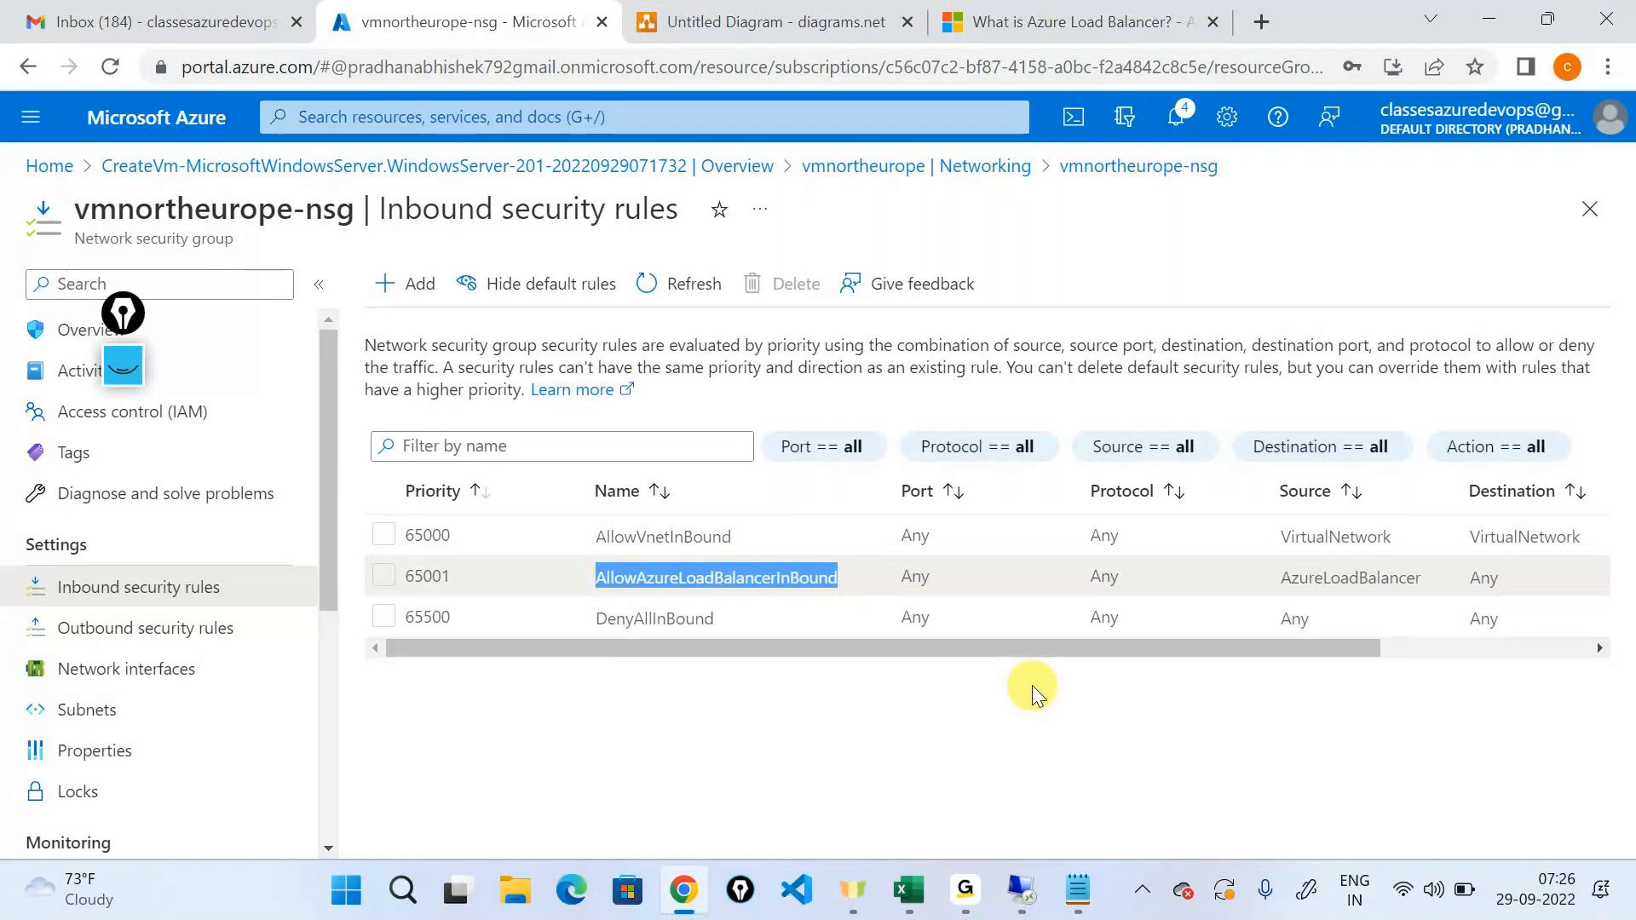
Add a load balancer icon outside the subnet box in the diagram and connect it with an arrow to the 192.168.0.4 virtual machine.
key("ctrl+Tab")
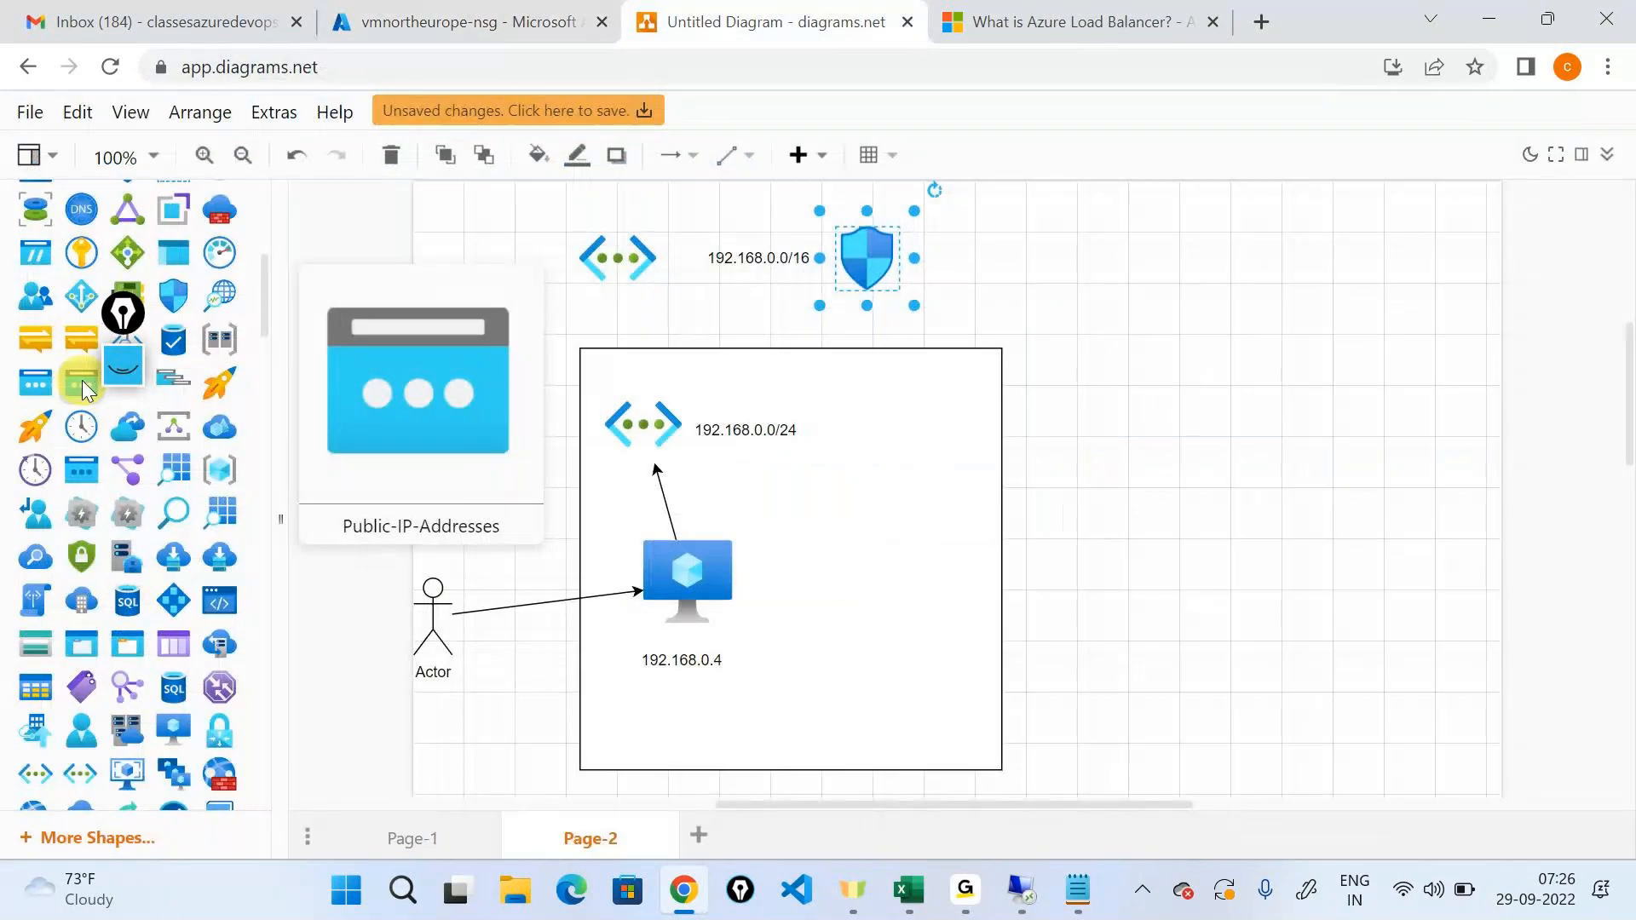
left_click_drag(81, 295, 722, 581)
left_click(679, 659)
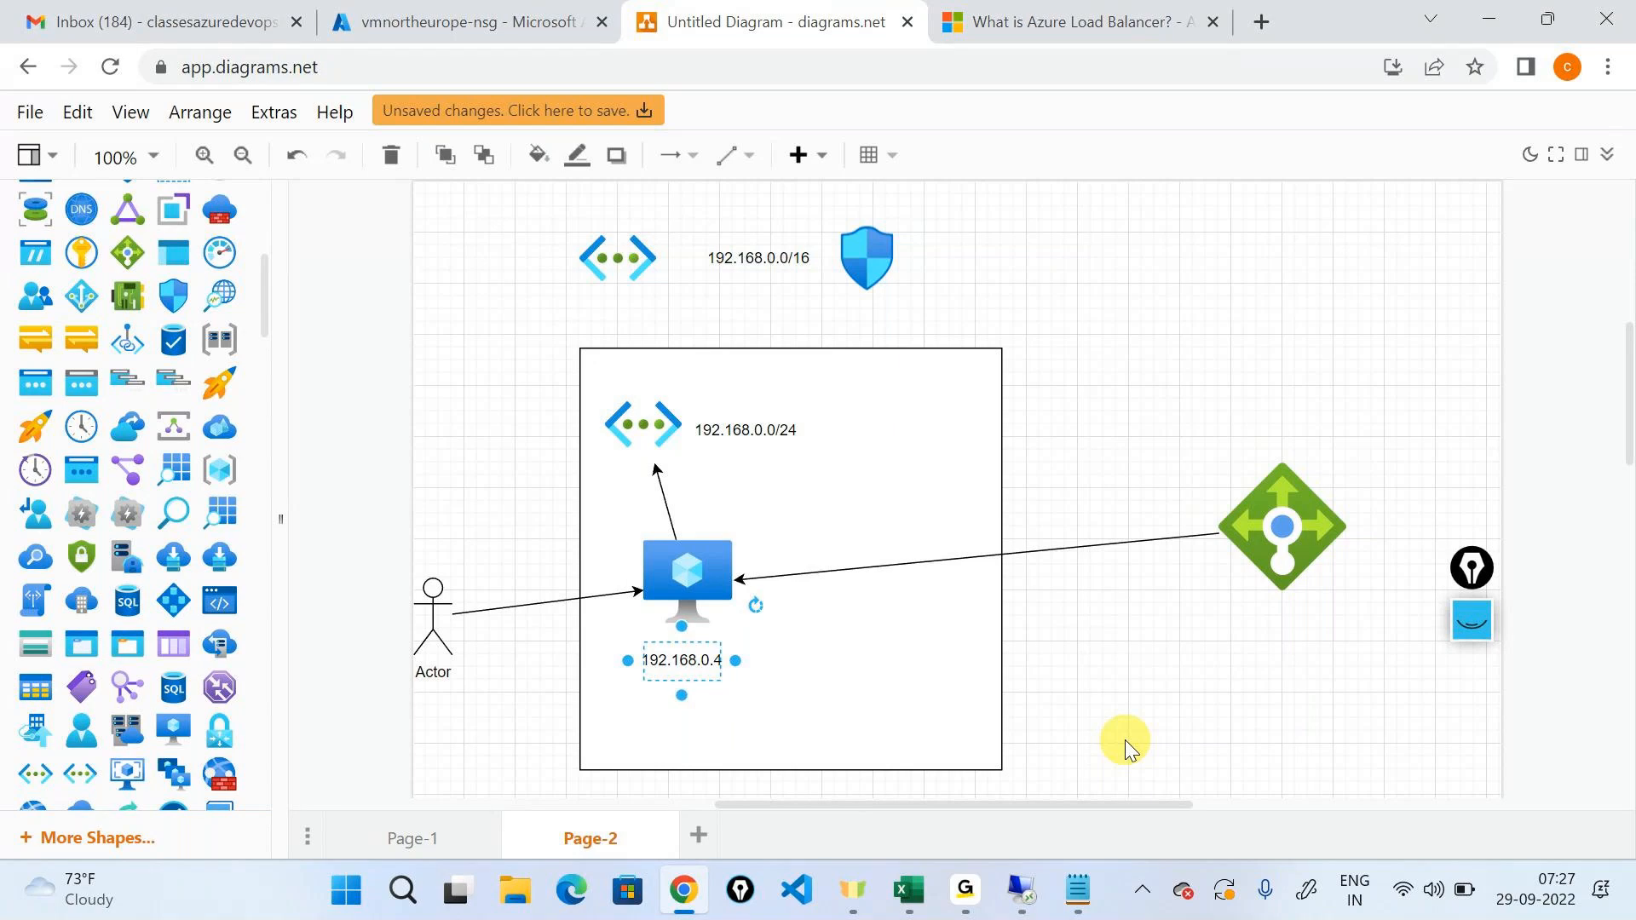
Return to the inbound security rules and highlight the name and priority of the AllowAzureLoadBalancerInBound rule.
left_click(456, 10)
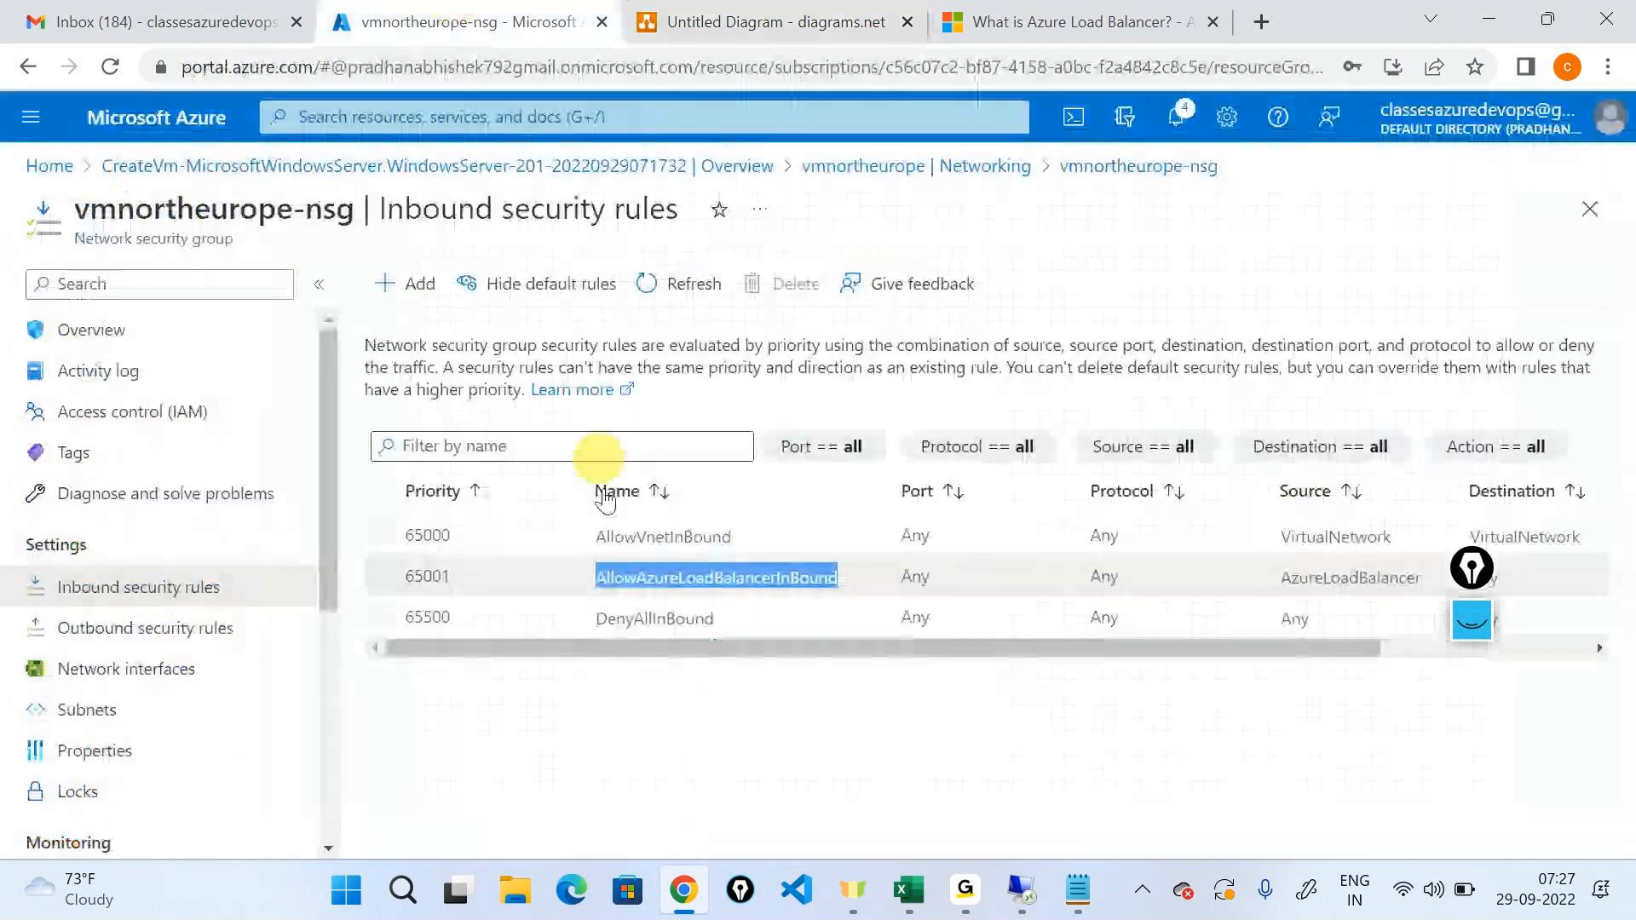
left_click(598, 586)
left_click_drag(599, 586, 867, 578)
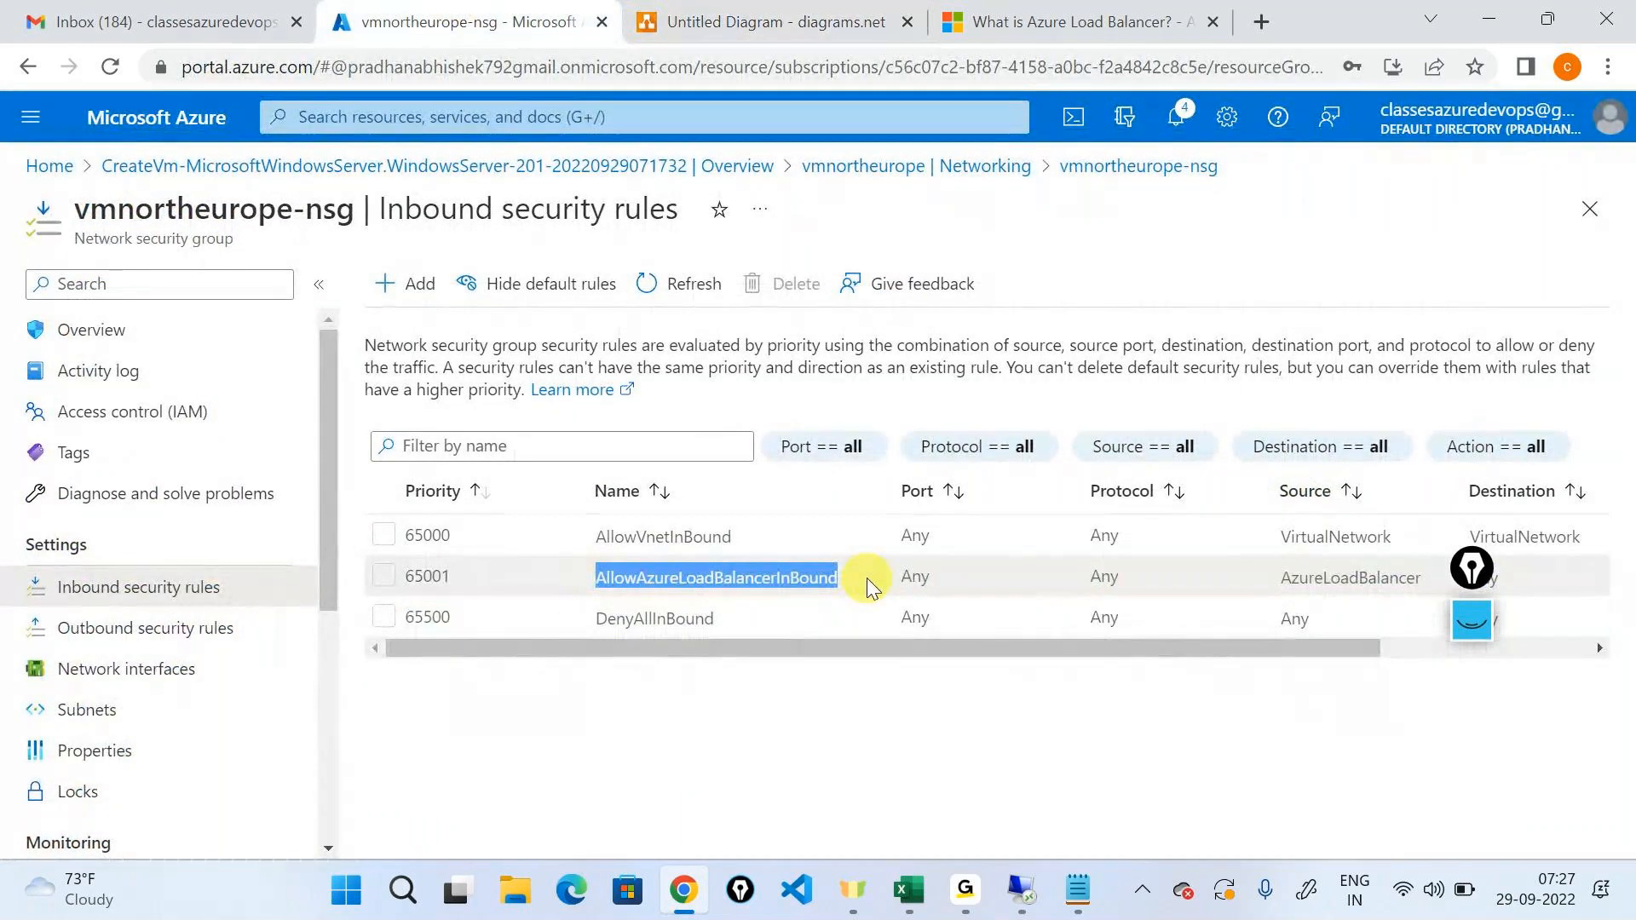
left_click_drag(452, 577, 384, 573)
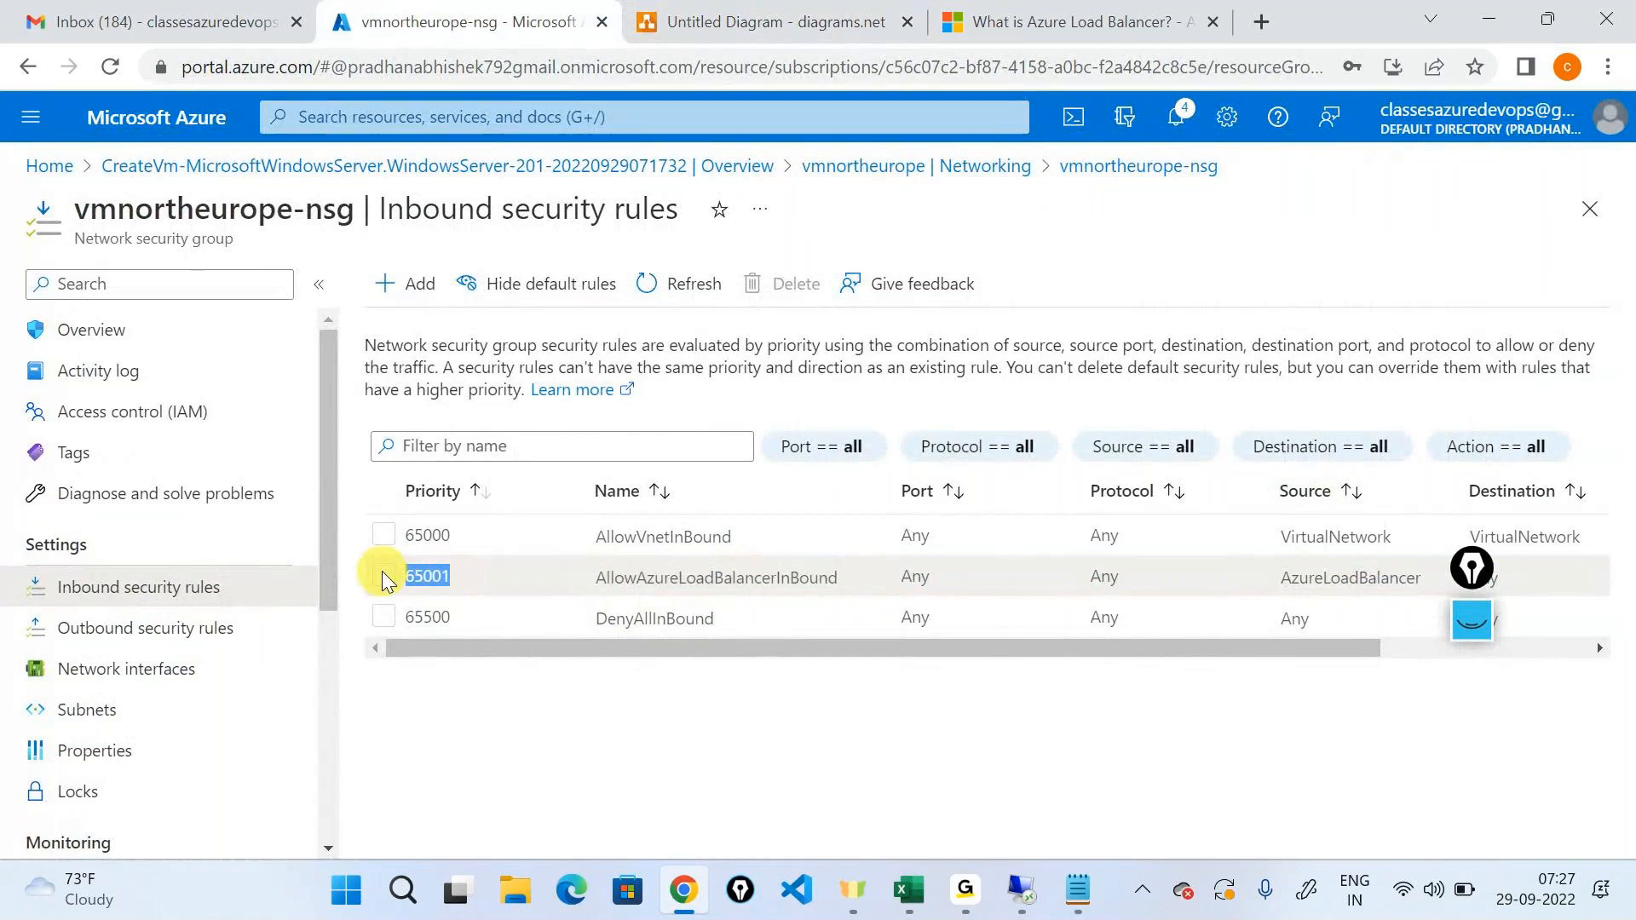
In Notepad, correct the first note's priority to 65500 and enter 65001 on a second line.
left_click(1078, 891)
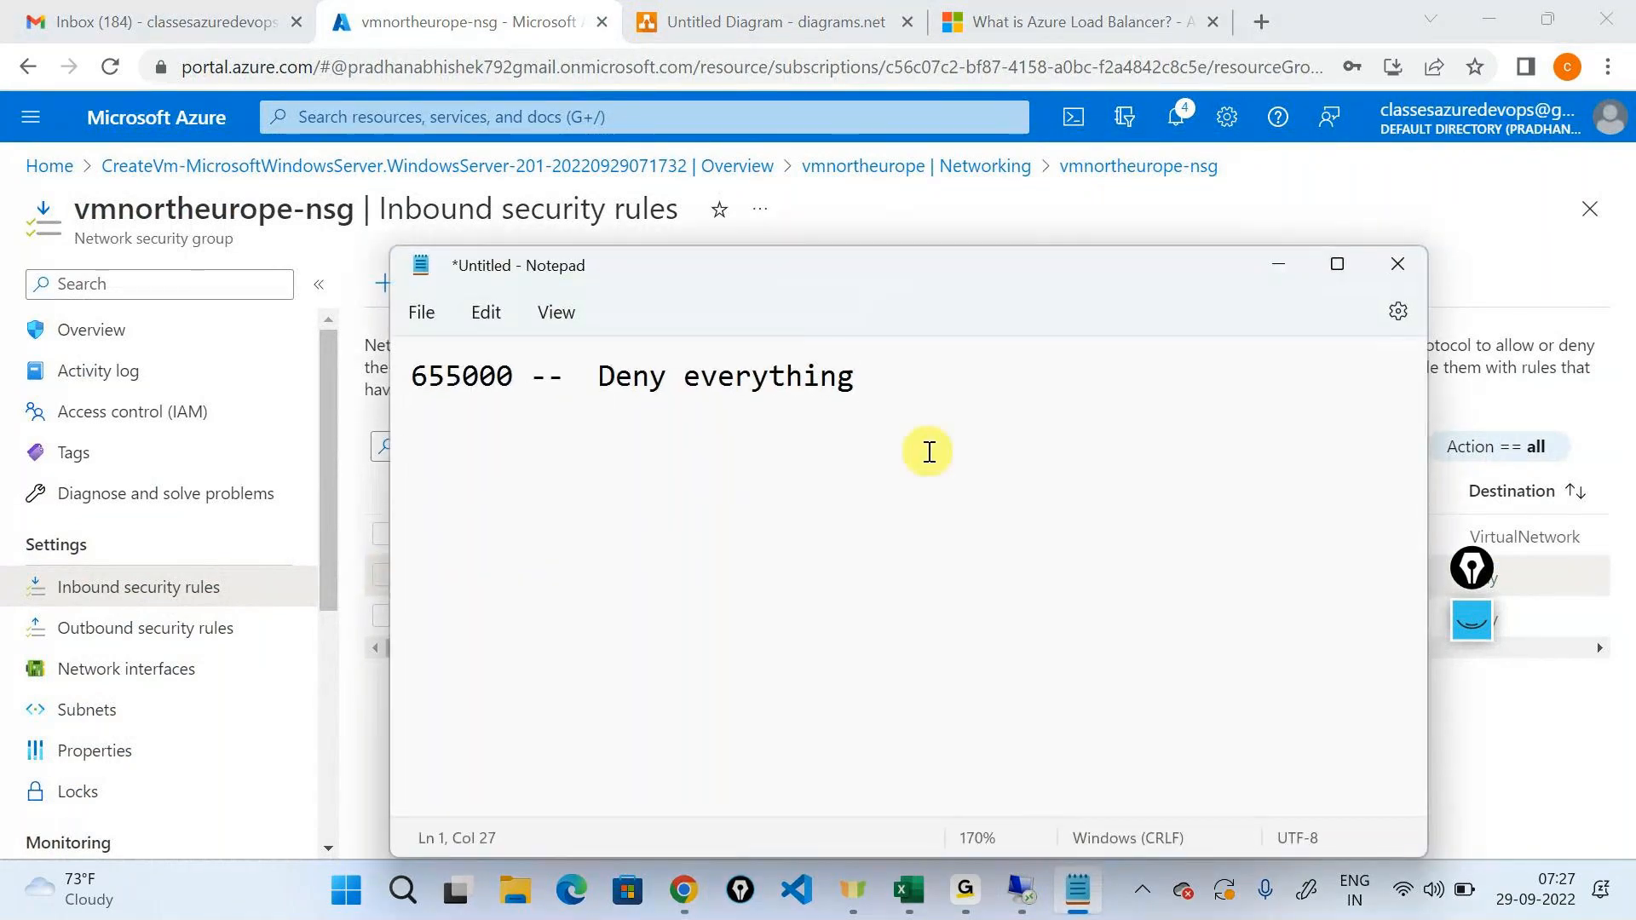
key("Return")
type("65")
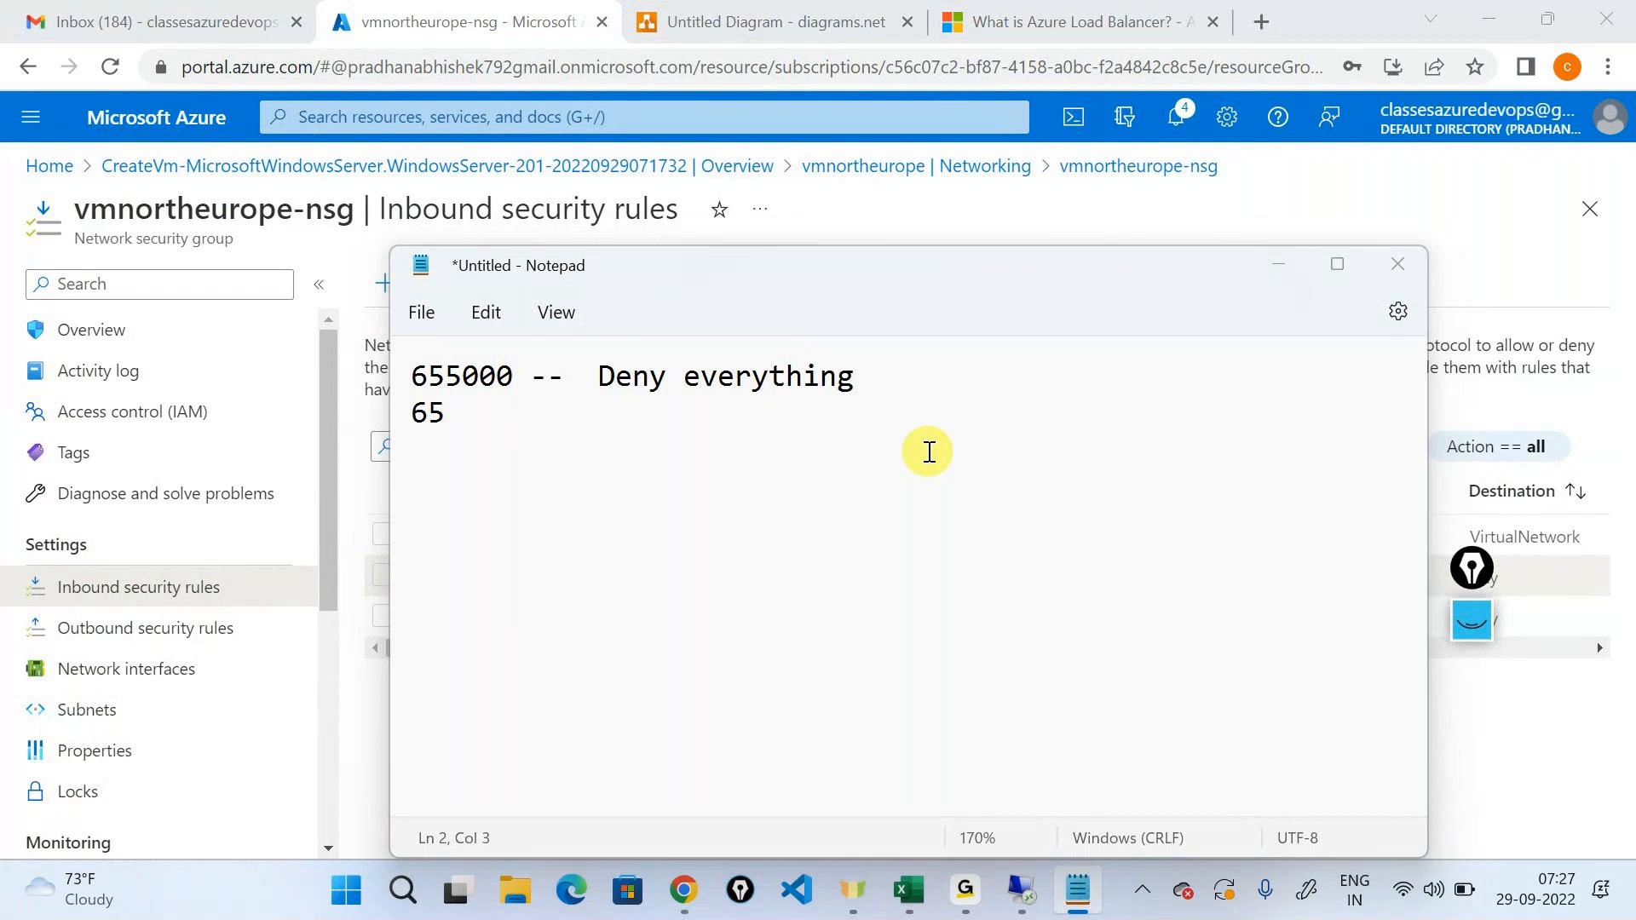
key("alt+Tab")
key("alt+Tab")
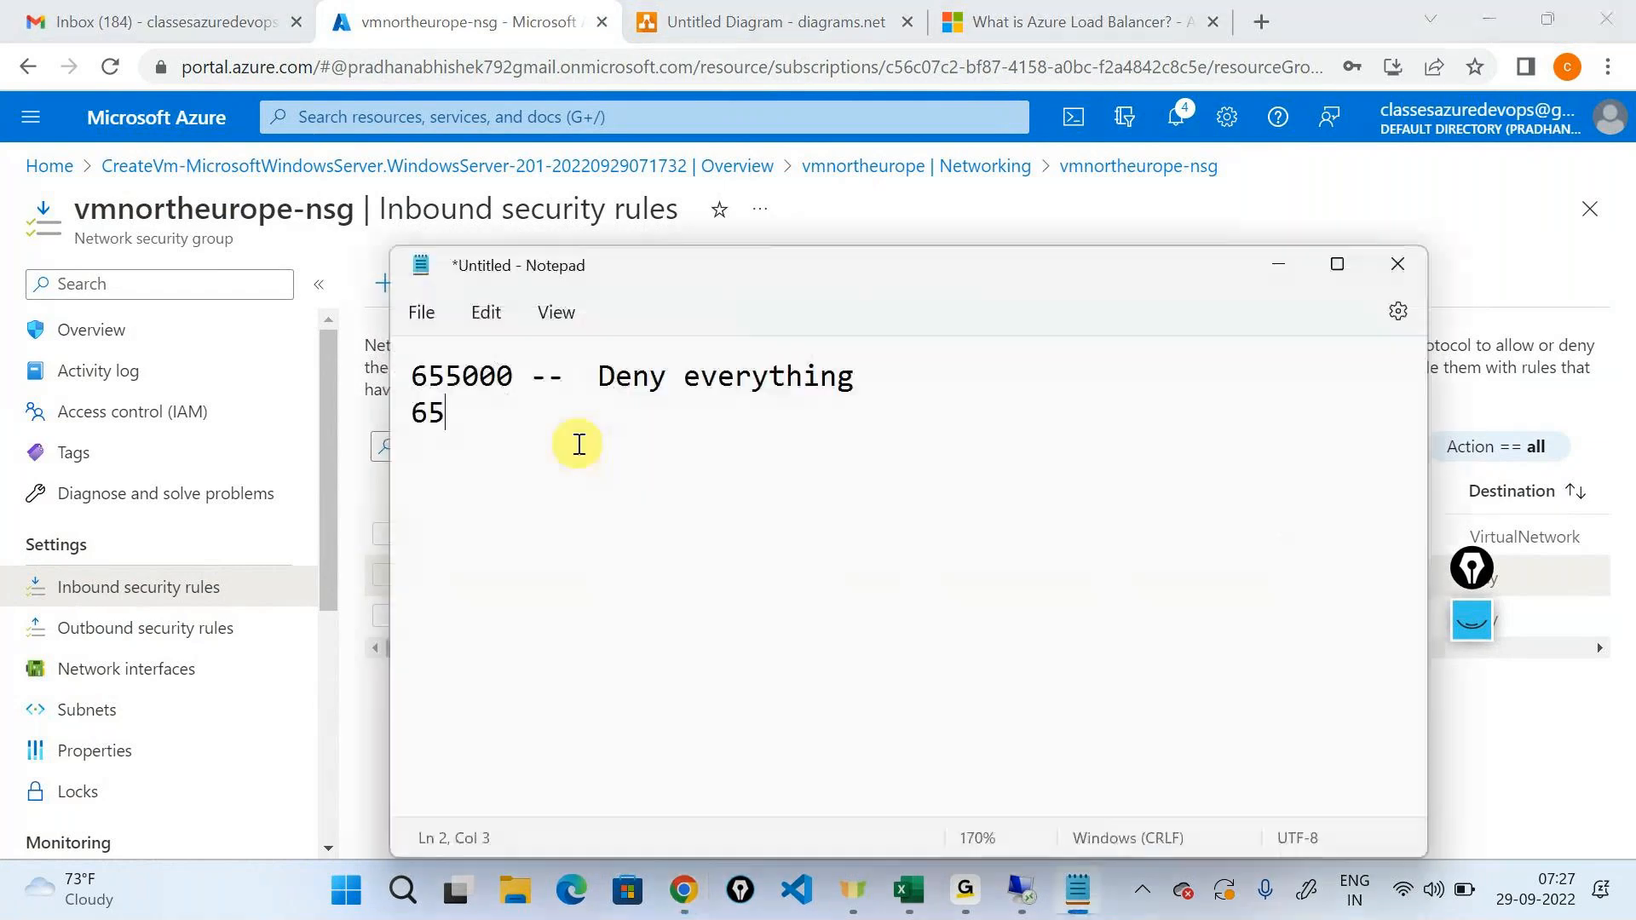
left_click(527, 387)
key("Left")
key("Left")
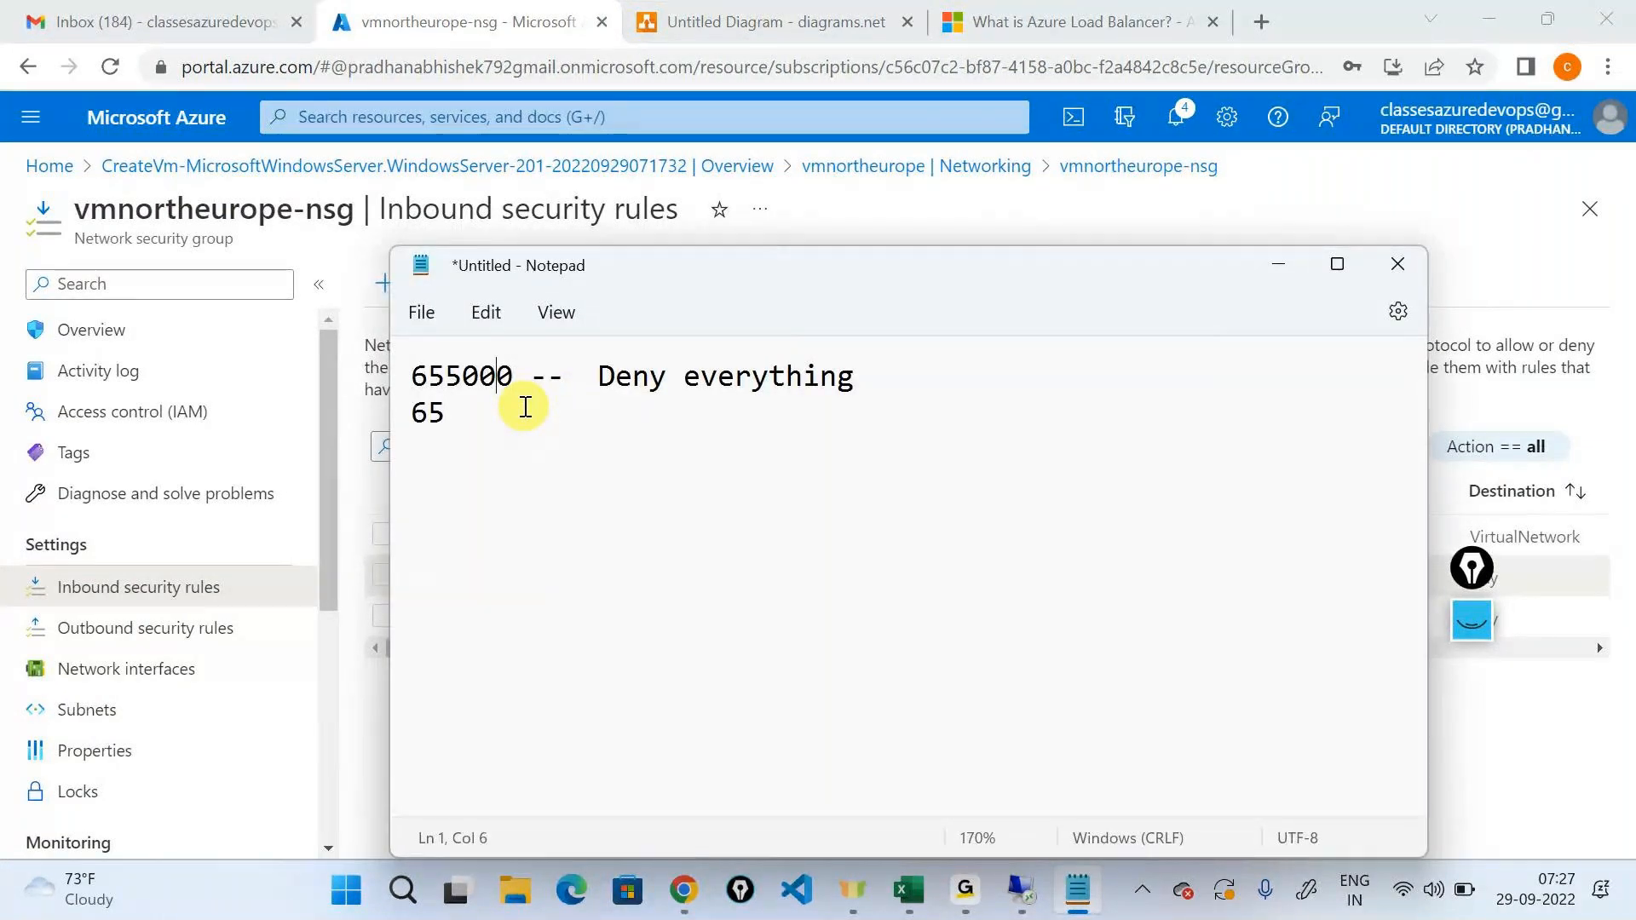
key("Right")
key("alt+Tab")
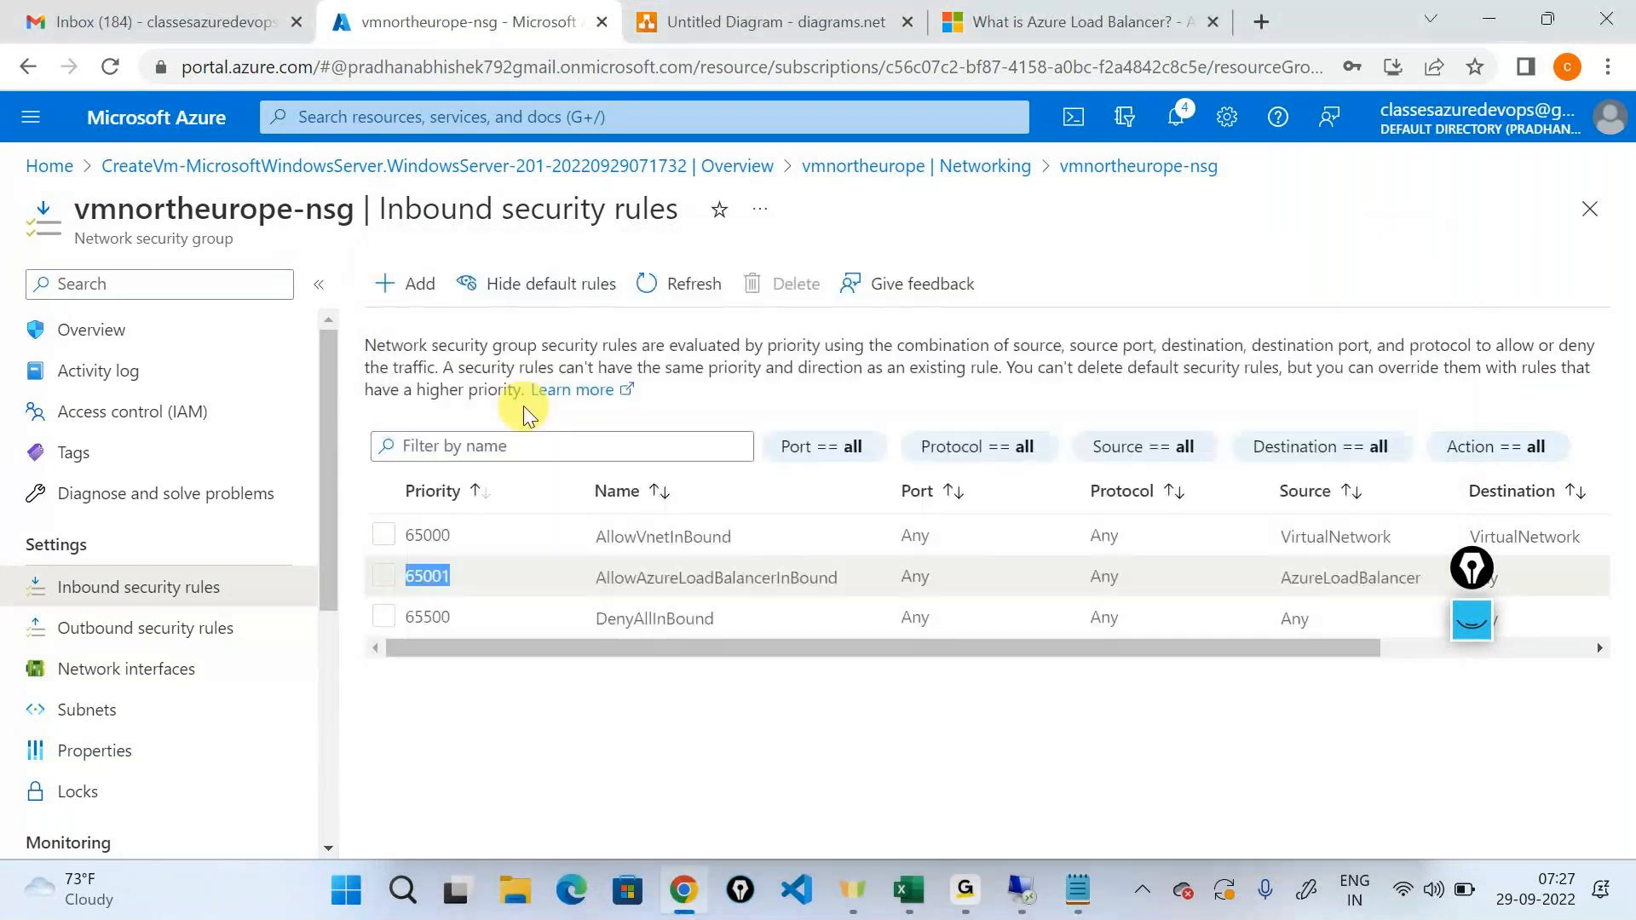
key("alt+Tab")
key("BackSpace")
left_click(525, 406)
type("001")
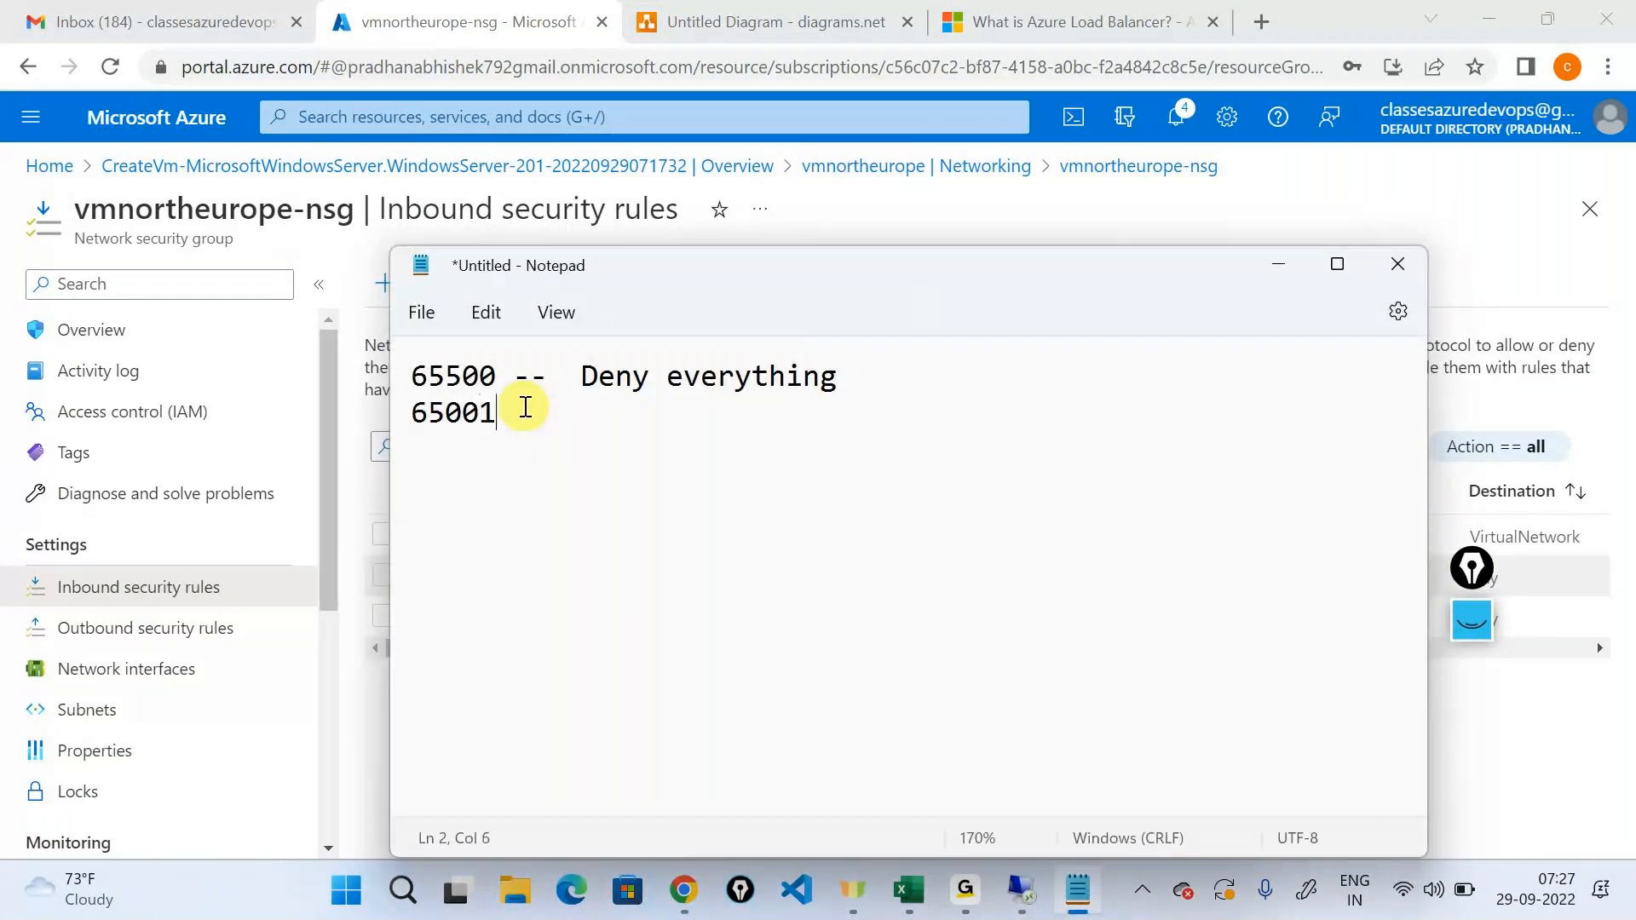
Complete the 65001 line of the note with "- Azure load balancer".
left_click_drag(525, 406, 366, 438)
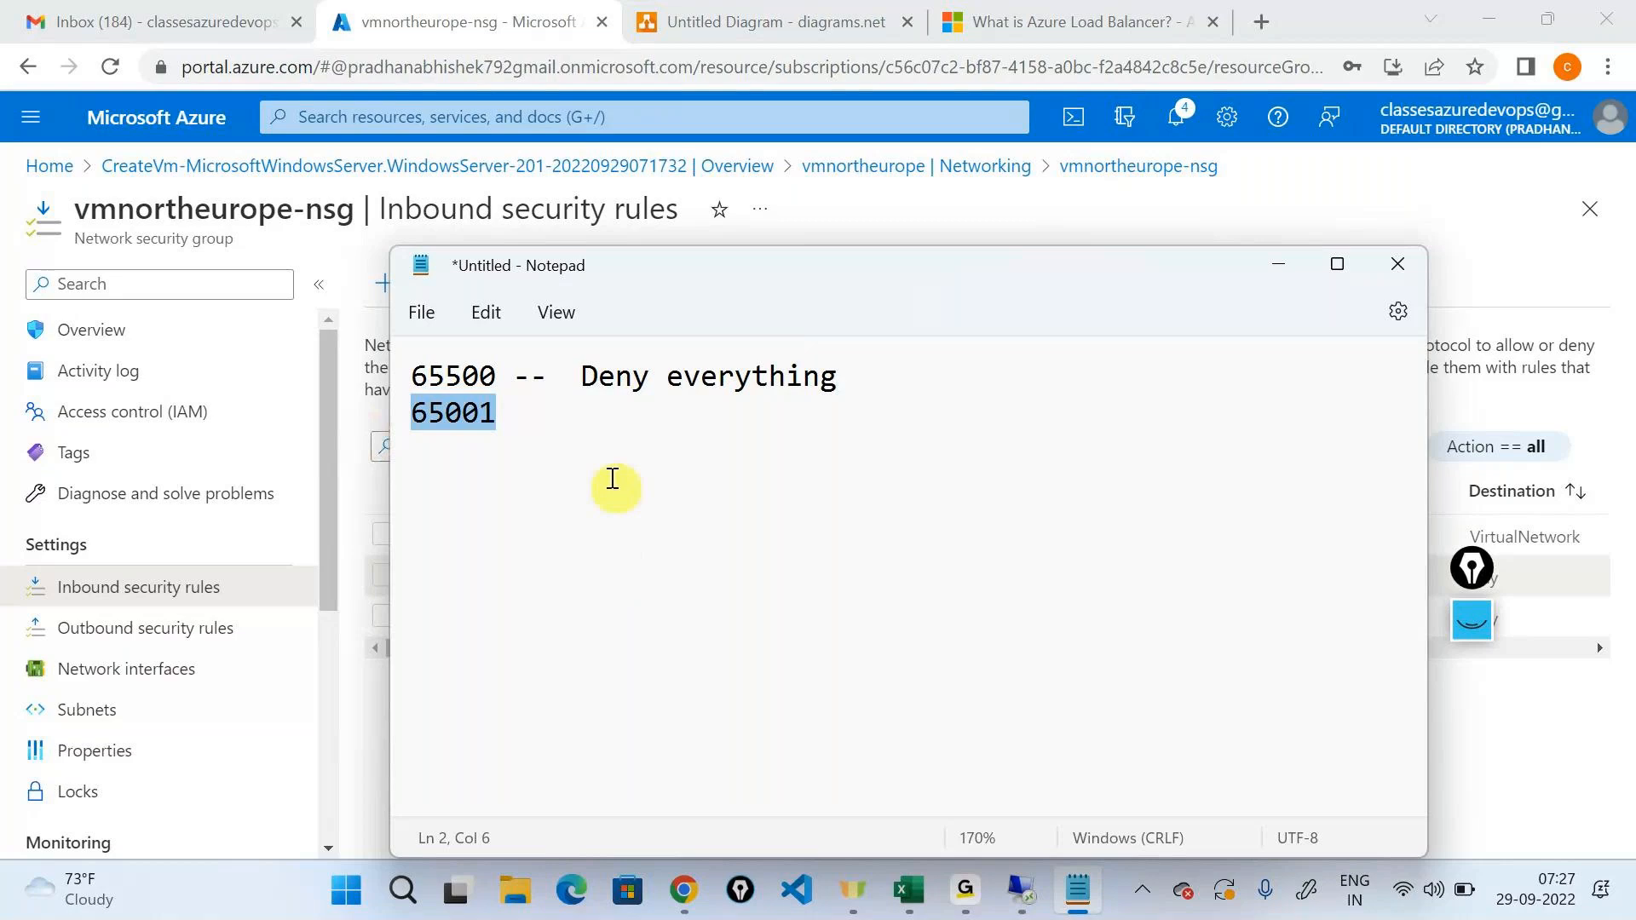
left_click(573, 416)
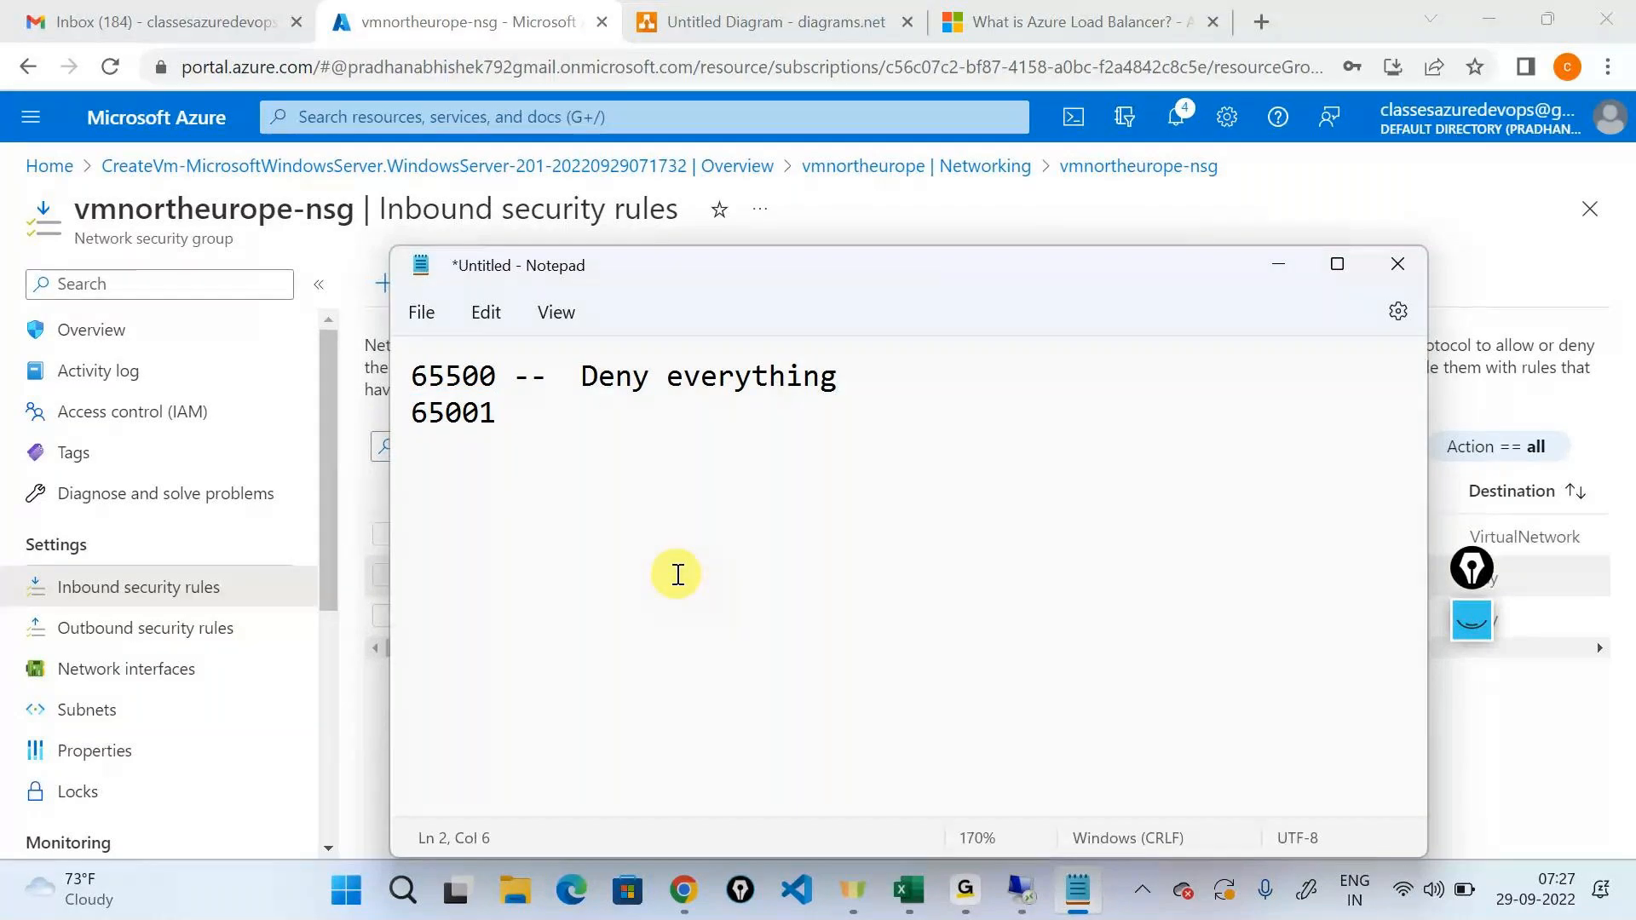
type("-")
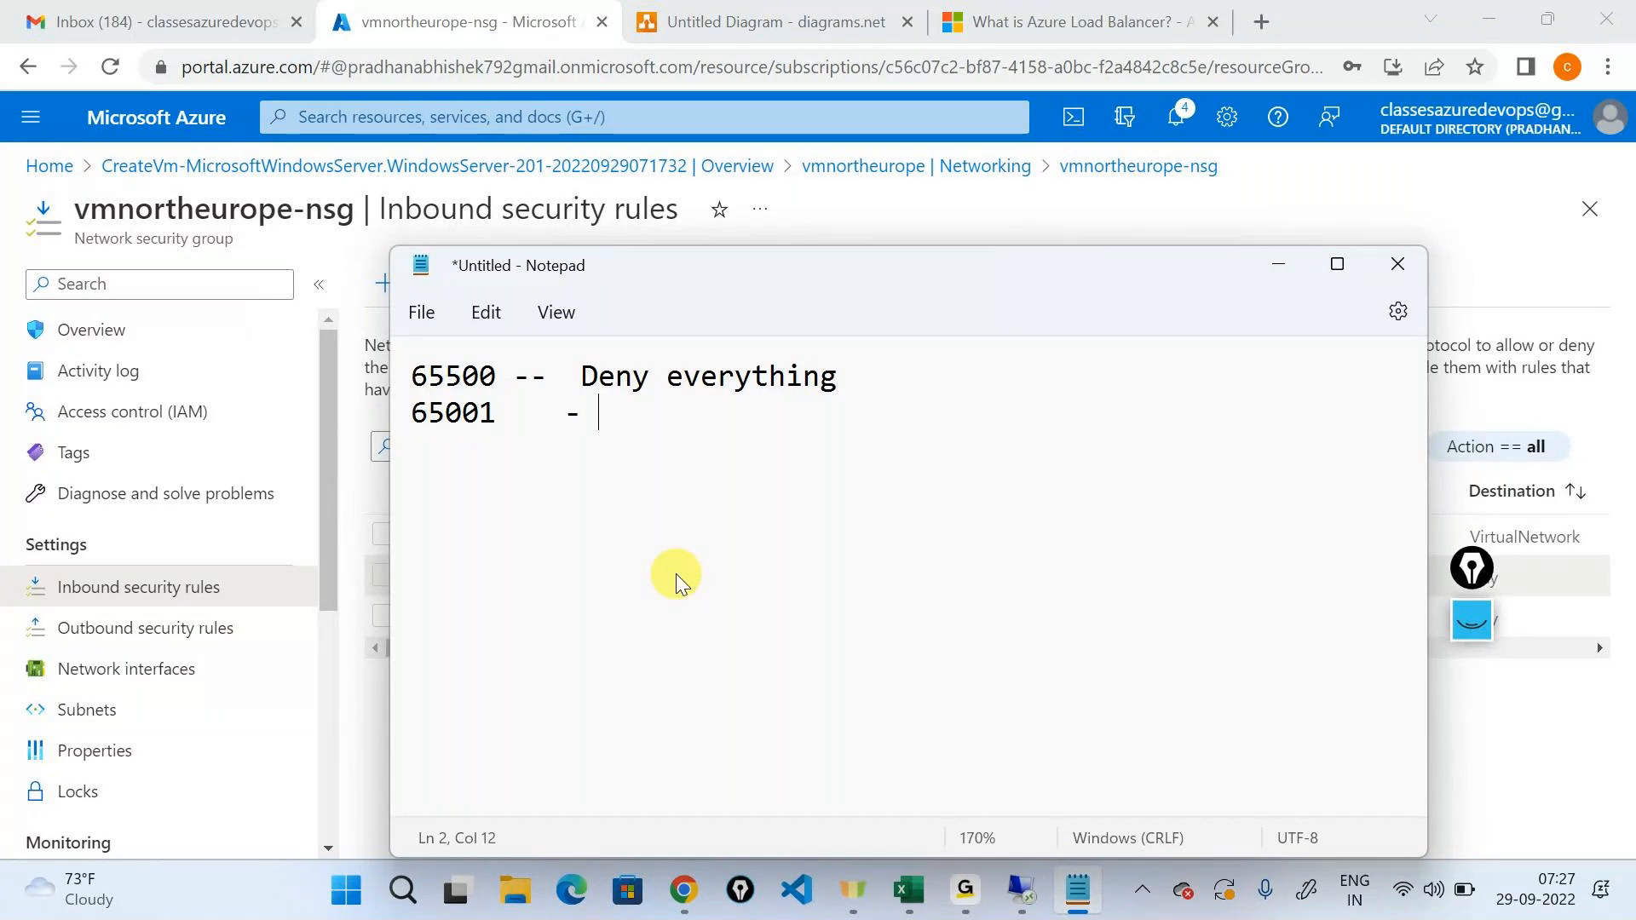
type(" Azure loadf")
key("BackSpace")
type("bala")
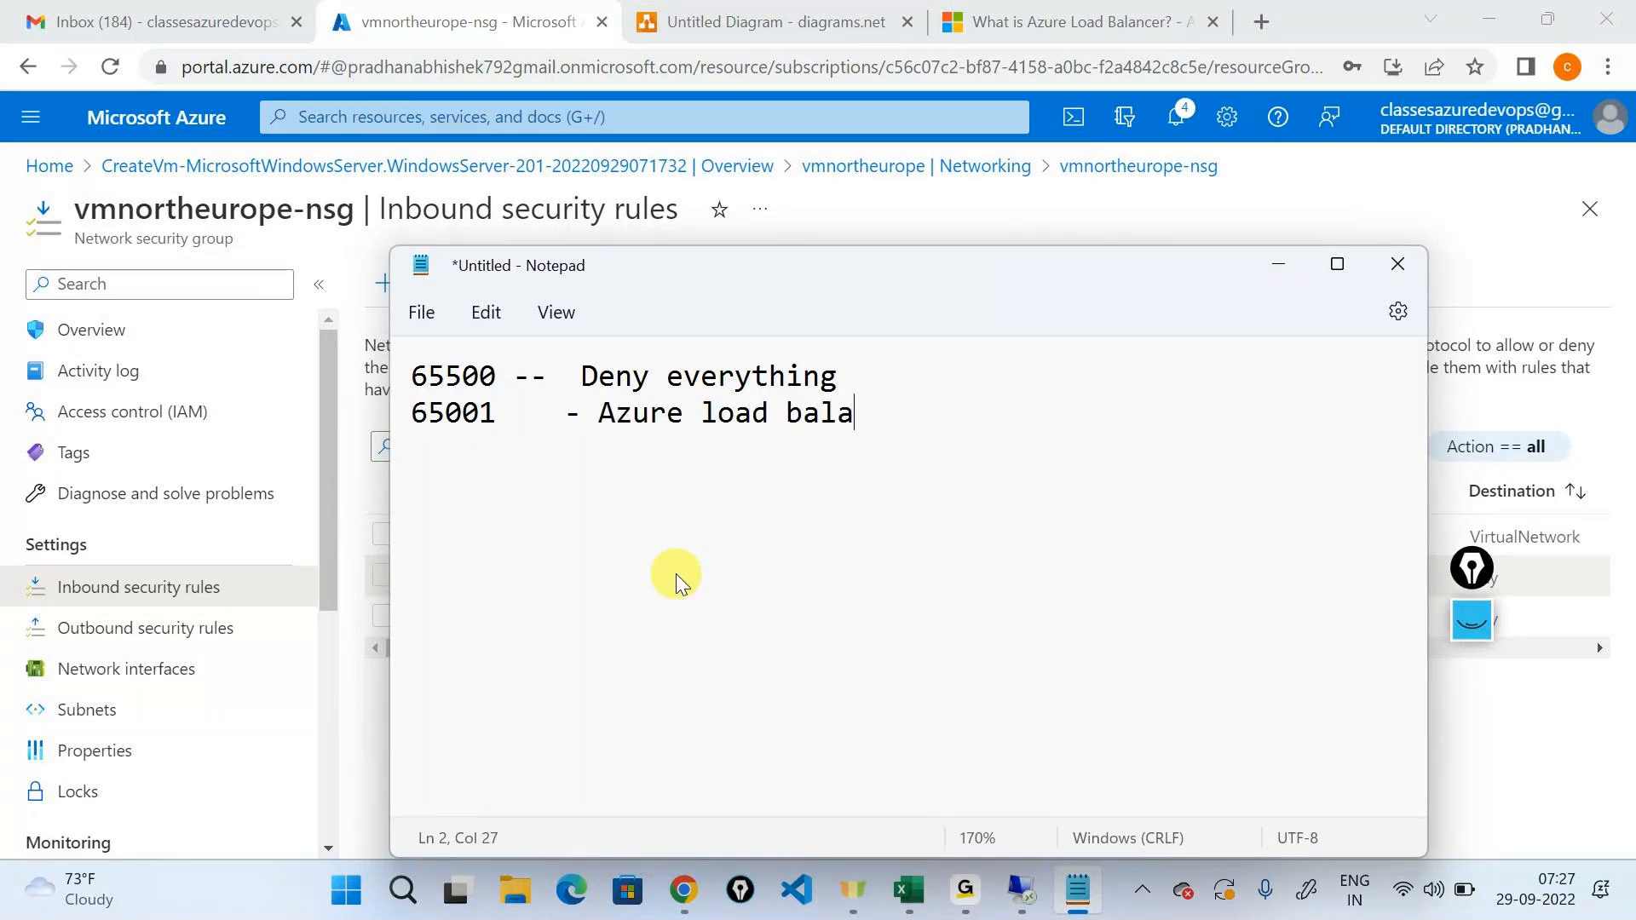
type("ncer")
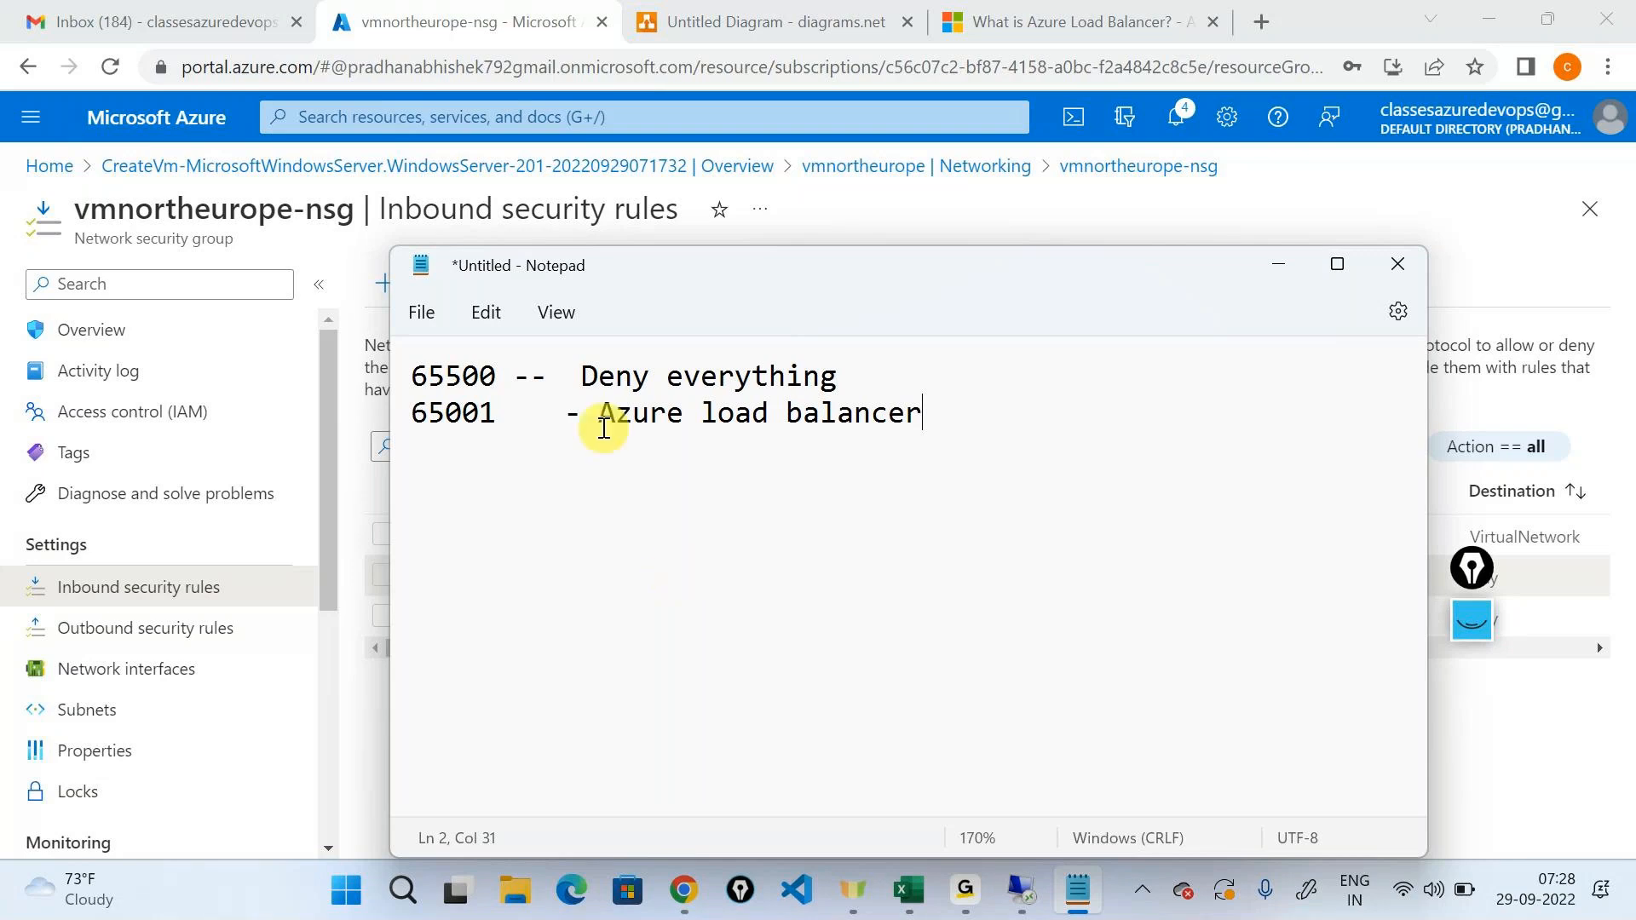
Highlight "Azure load balancer" and "Deny everything" in the notes, then select the load balancer icon in the diagram.
left_click_drag(598, 413, 968, 409)
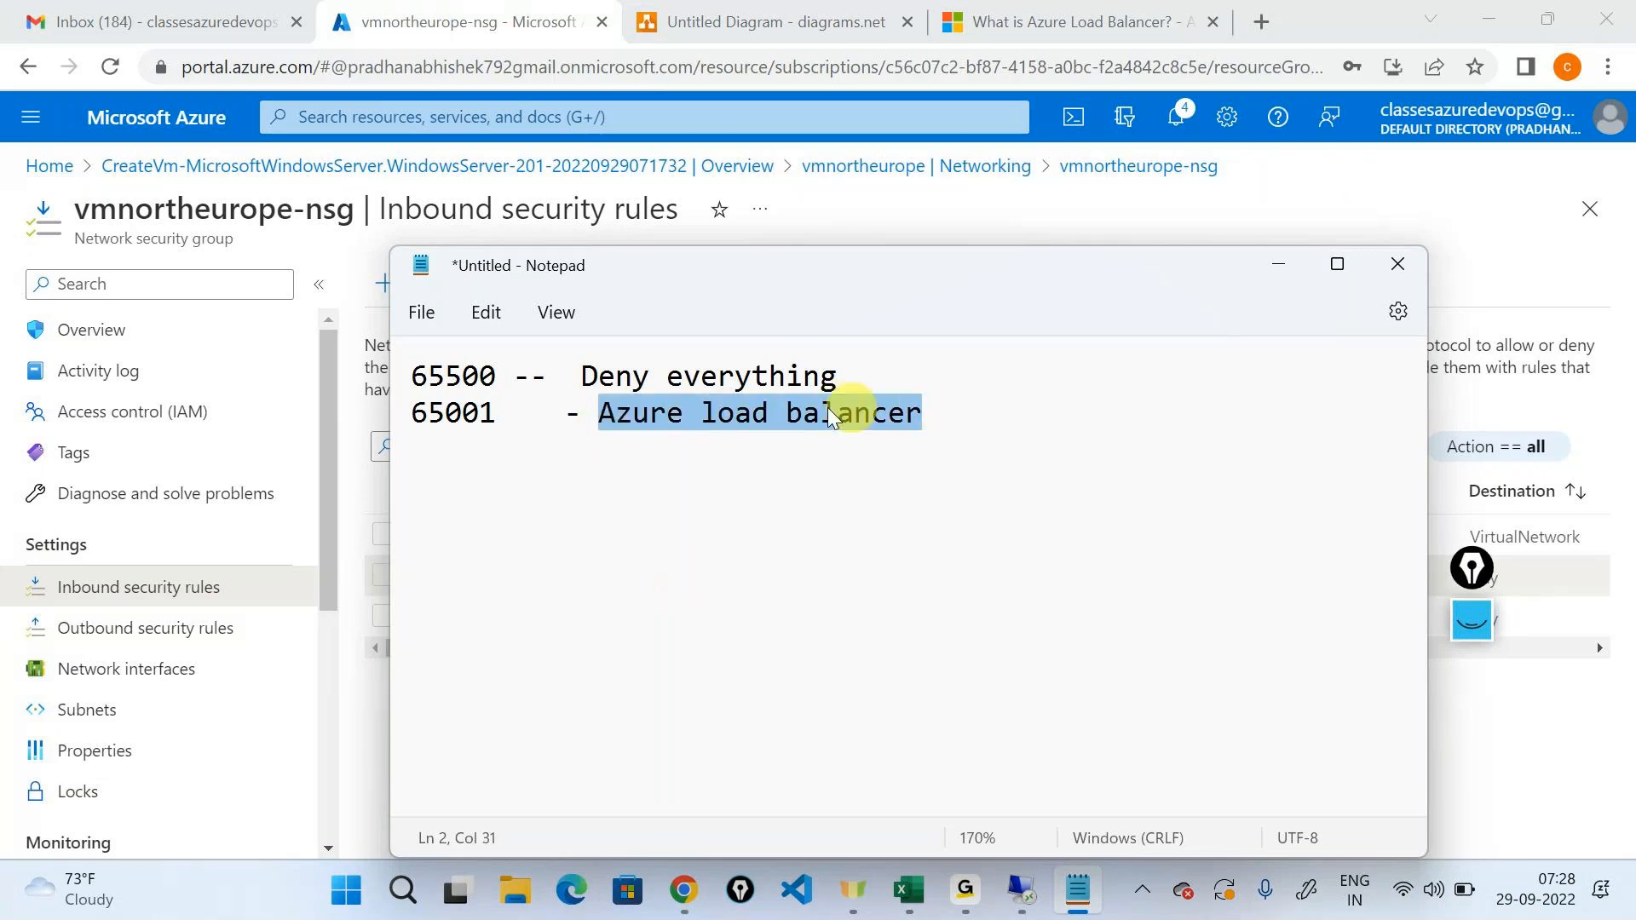
left_click(749, 409)
left_click_drag(583, 376, 862, 352)
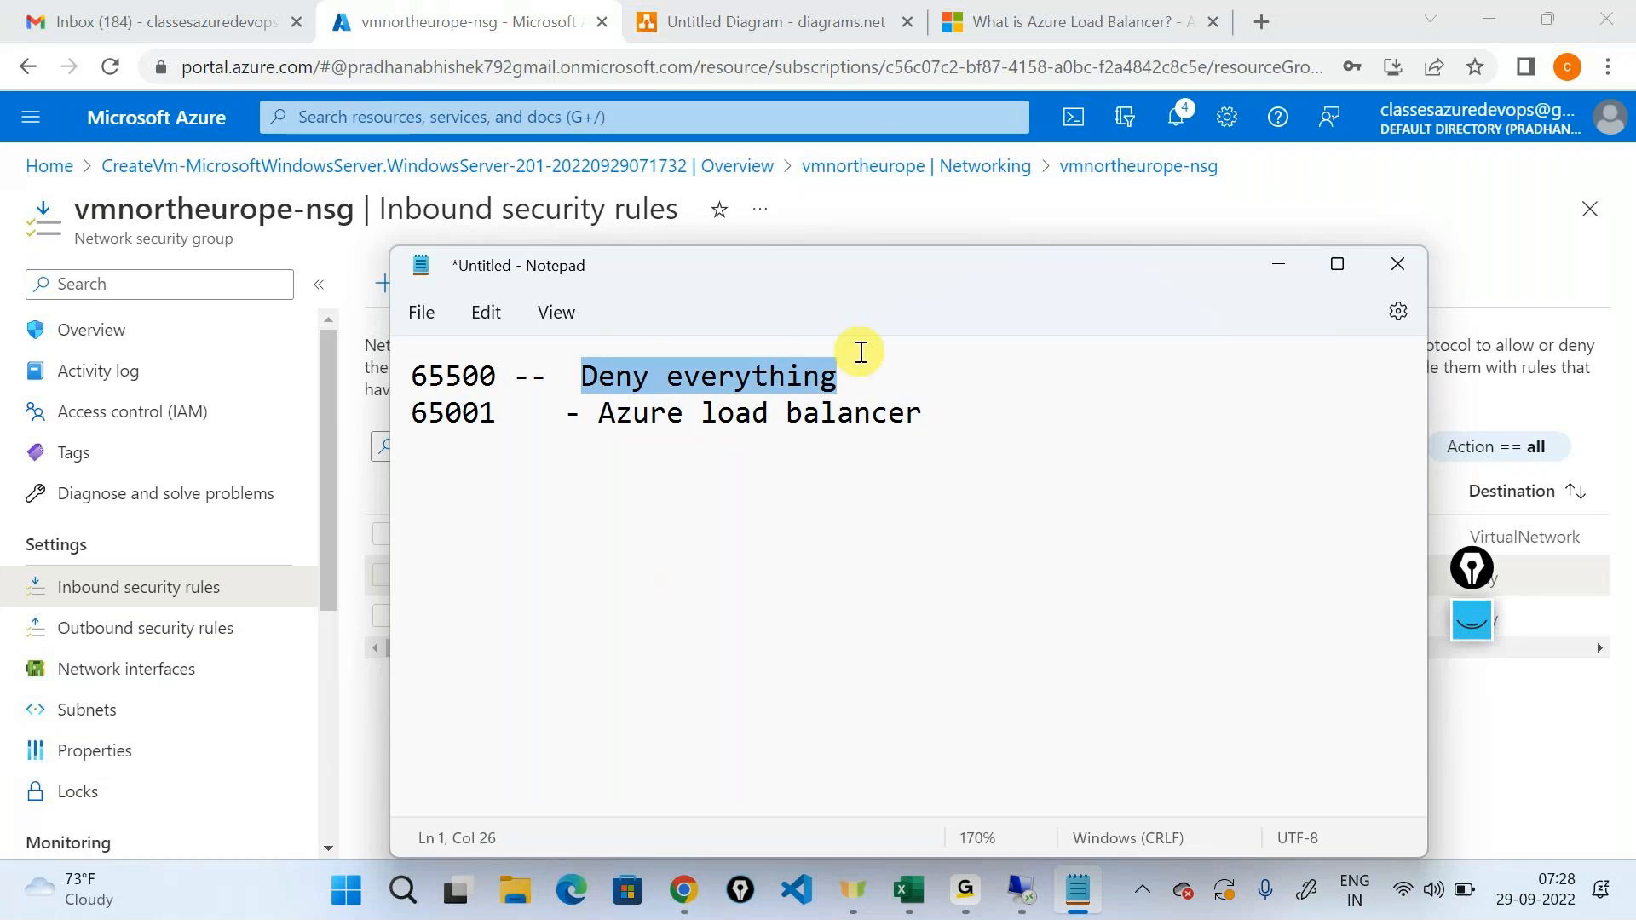
left_click(794, 10)
left_click(794, 10)
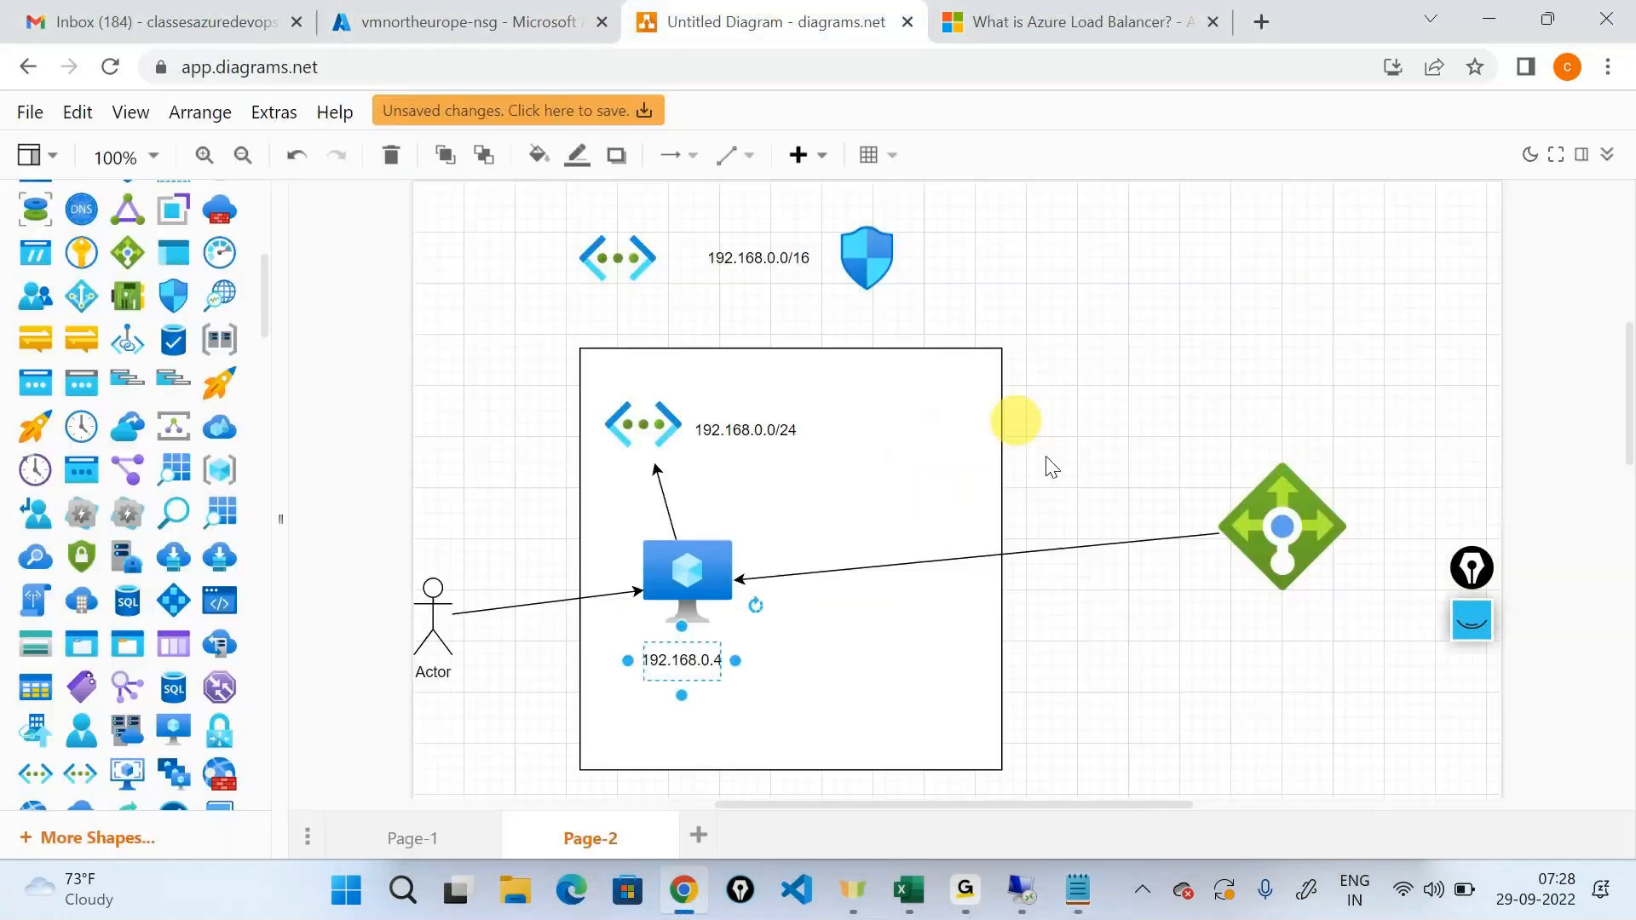
left_click(1283, 522)
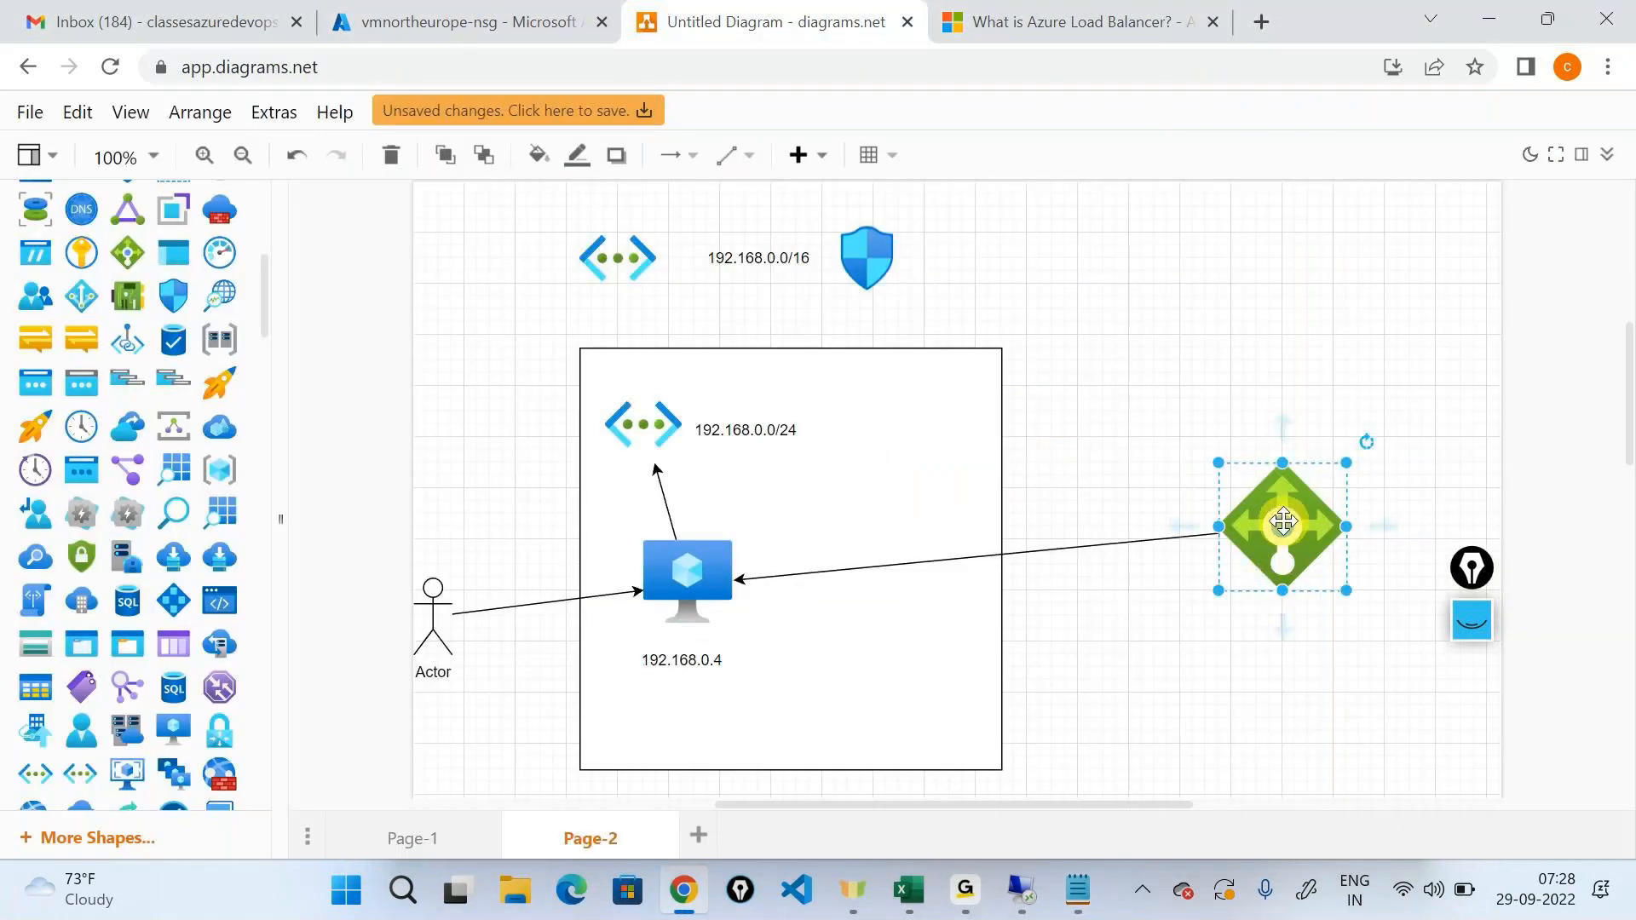
Return to the inbound security rules and highlight priority 65000 and the name AllowVnetInBound.
left_click(576, 13)
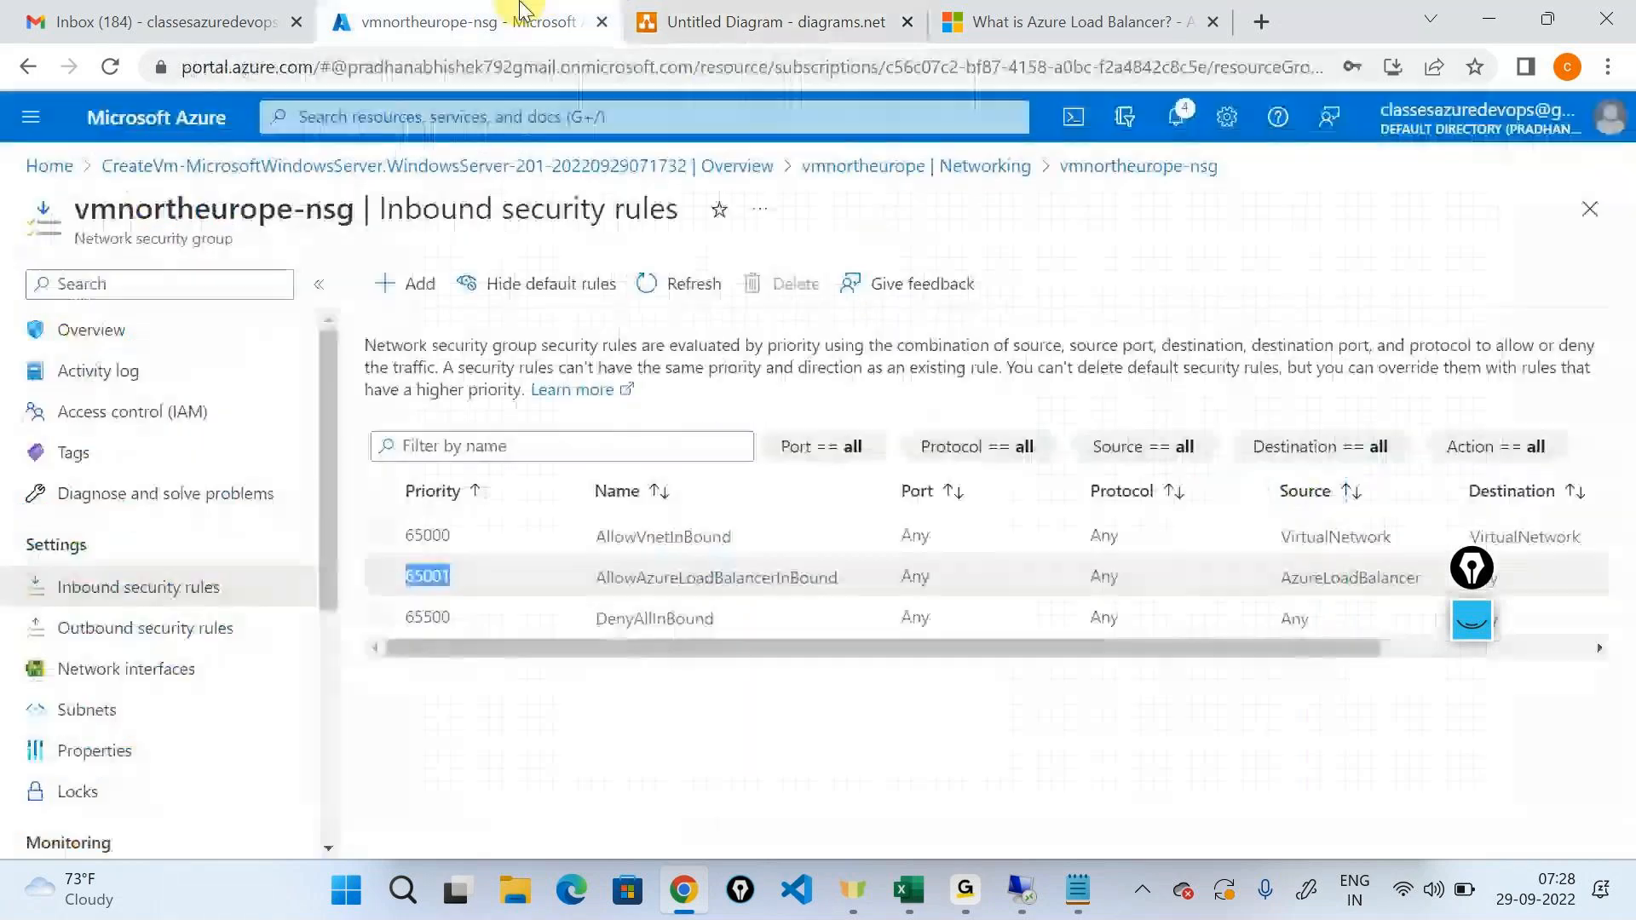
left_click_drag(400, 542, 454, 540)
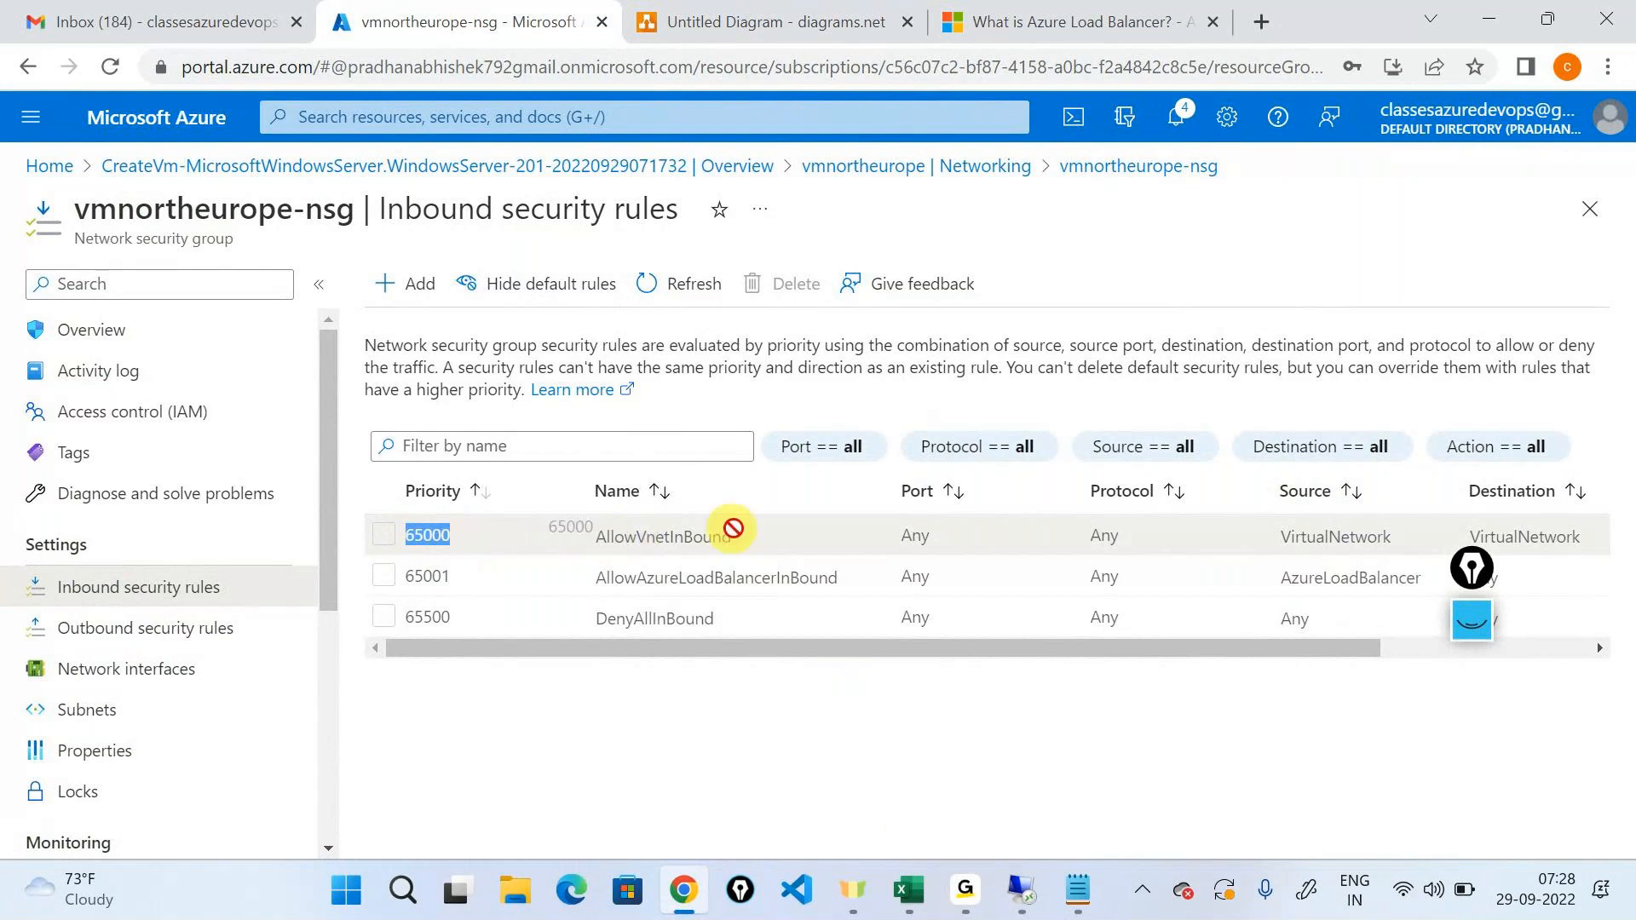
double_click(701, 534)
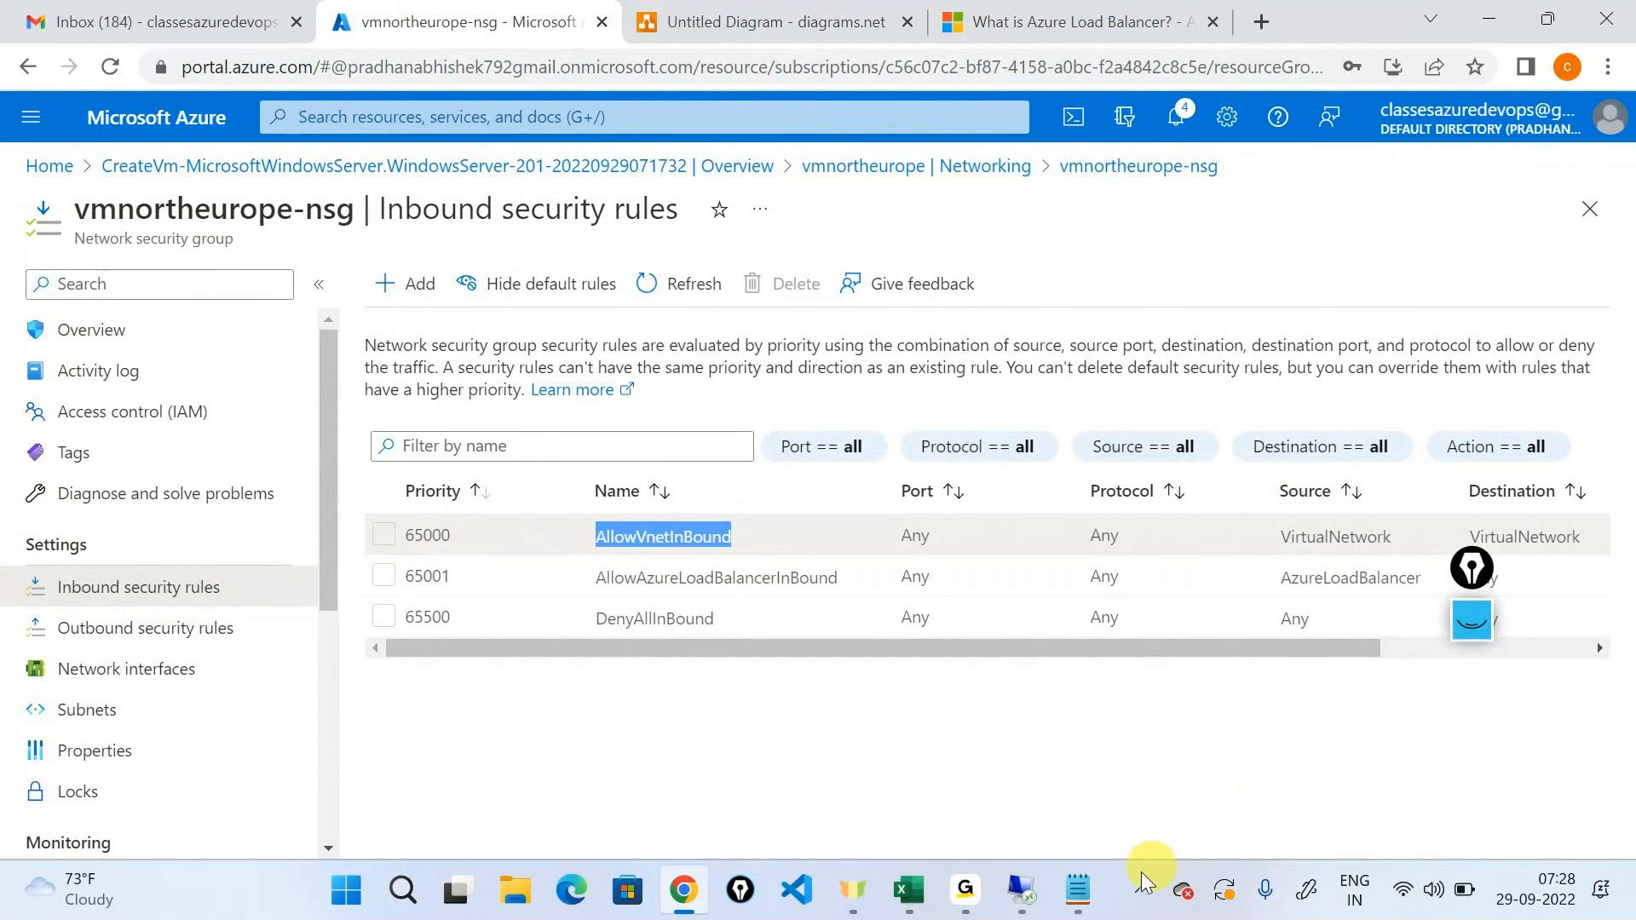
Add a third line "65000 - Allow Vnet inbound" to the Notepad notes and minimize the window.
left_click(1106, 892)
left_click(990, 415)
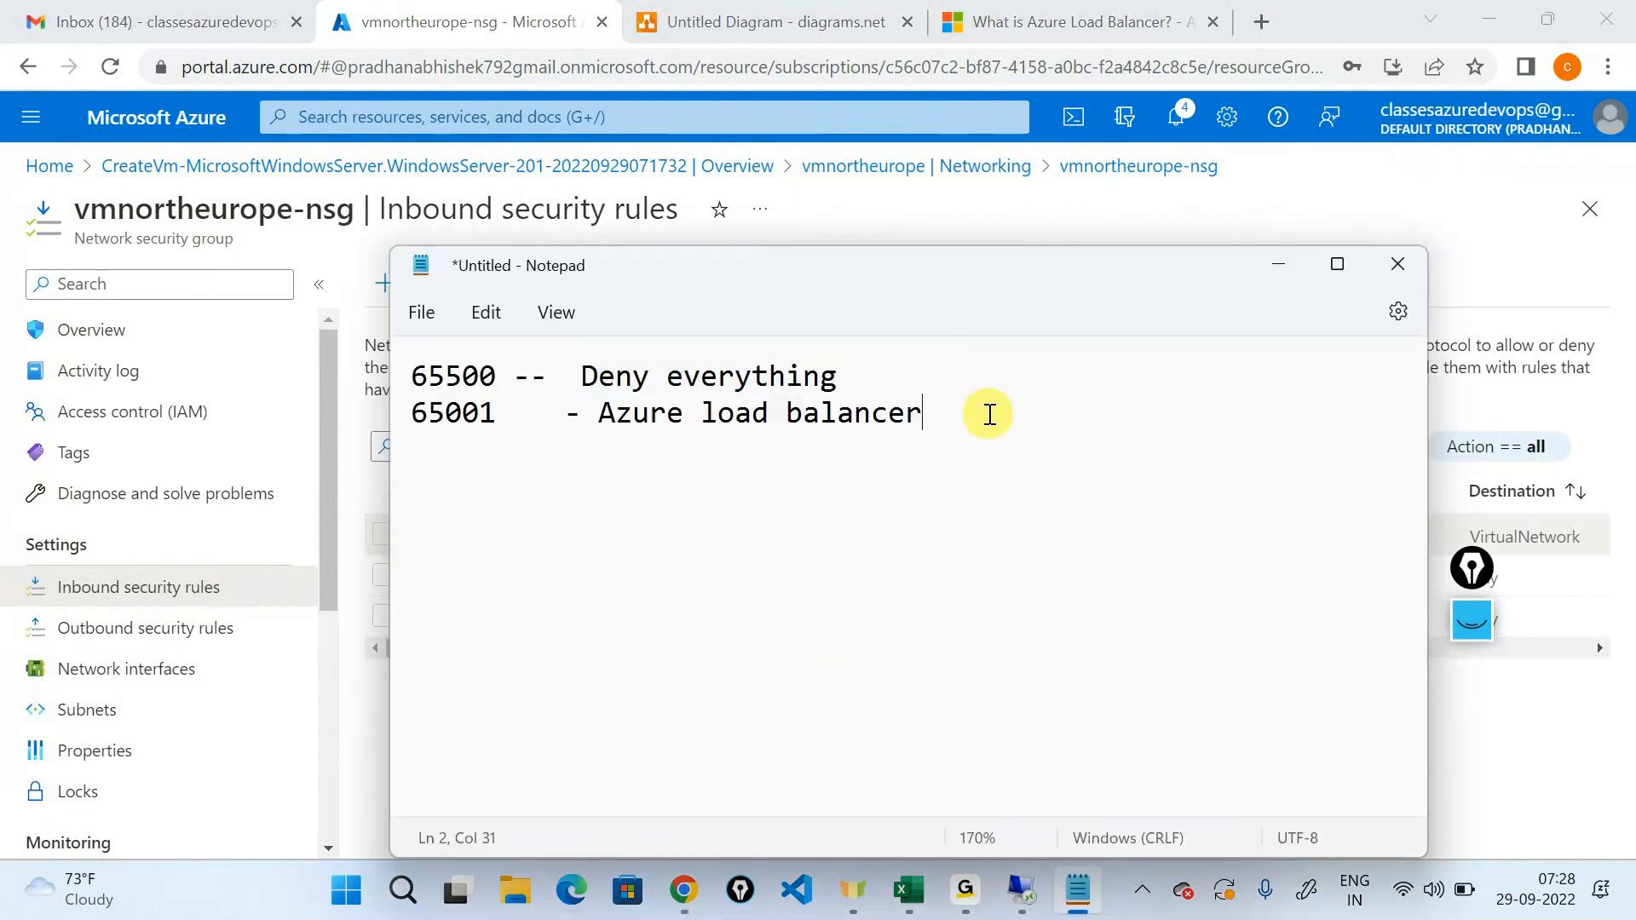
key("Return")
type("6500")
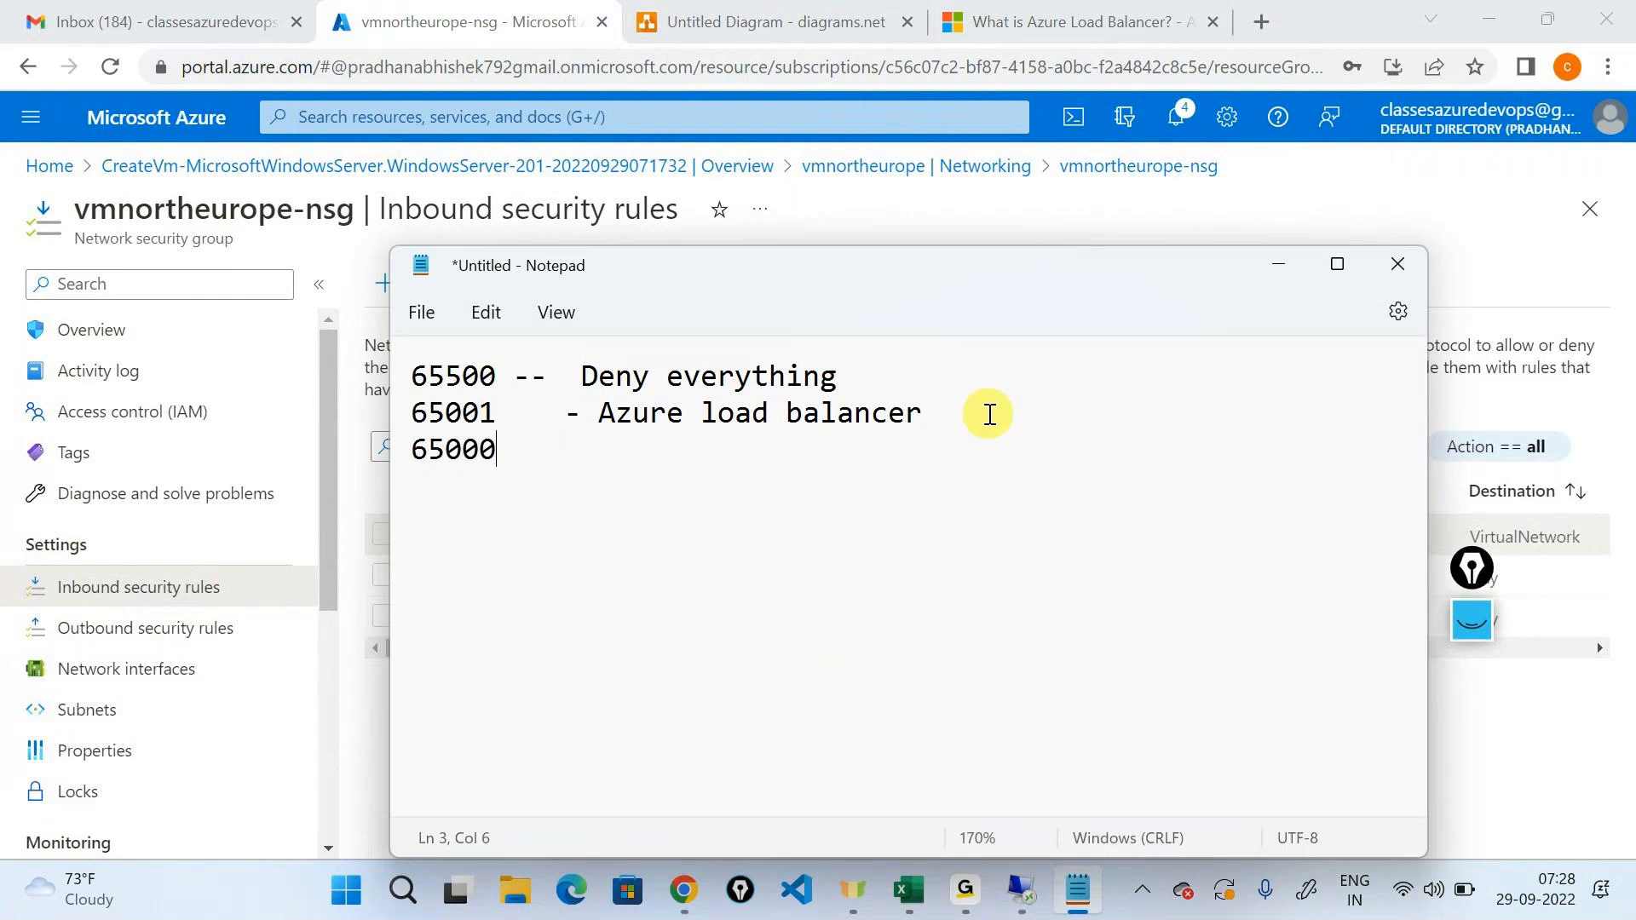
type("0    - Allow Vnet in")
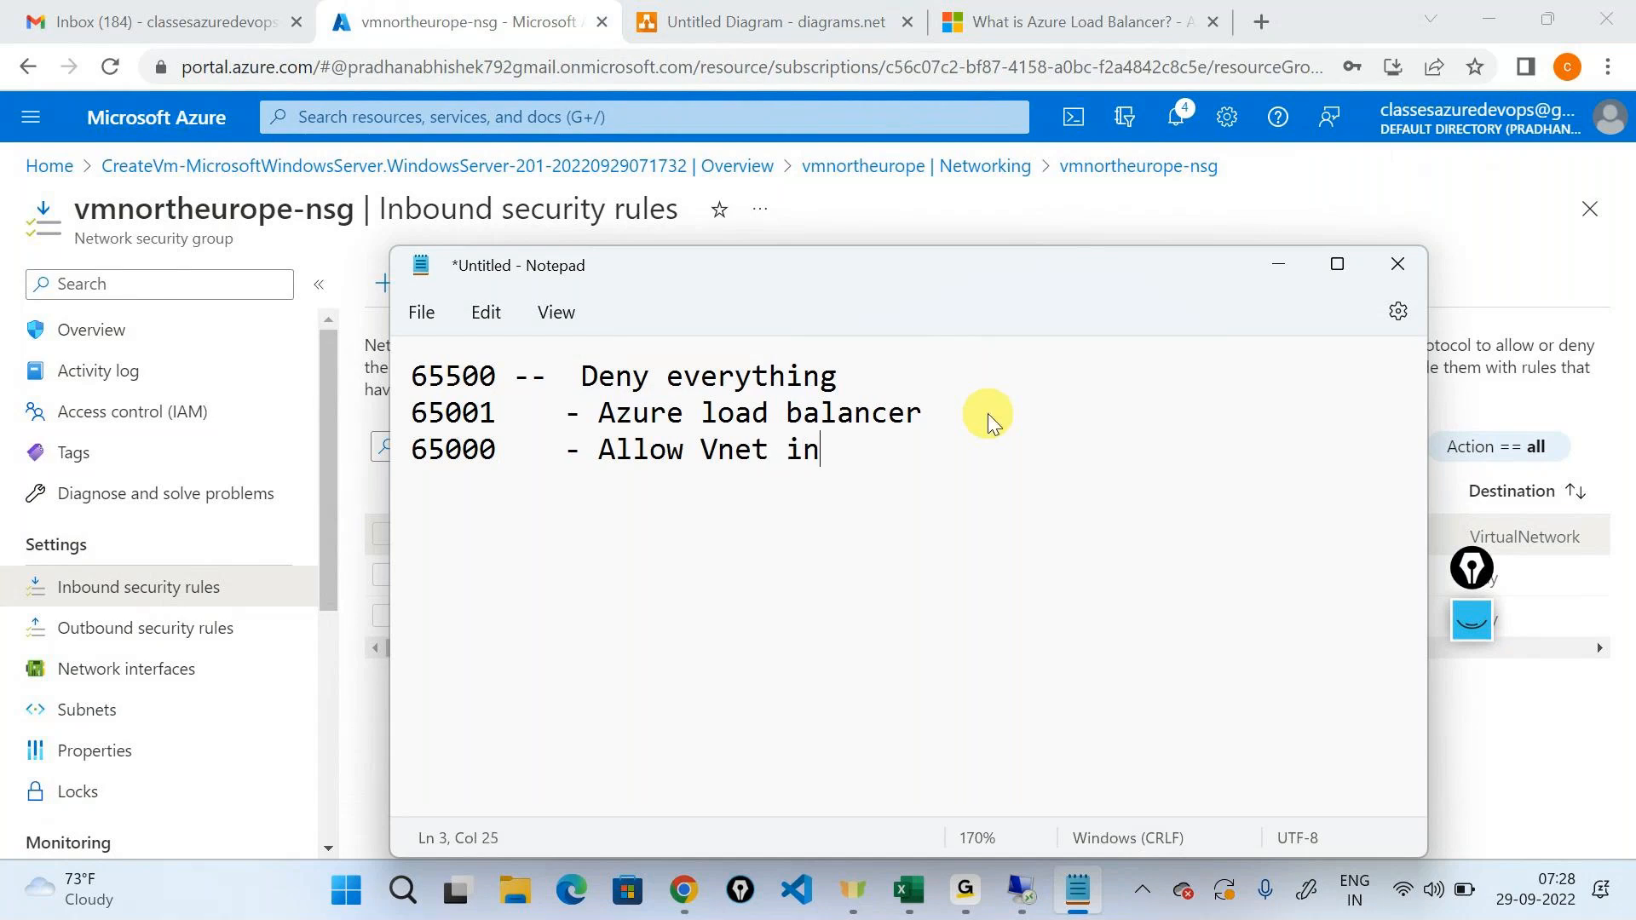
type("bound")
left_click(1277, 263)
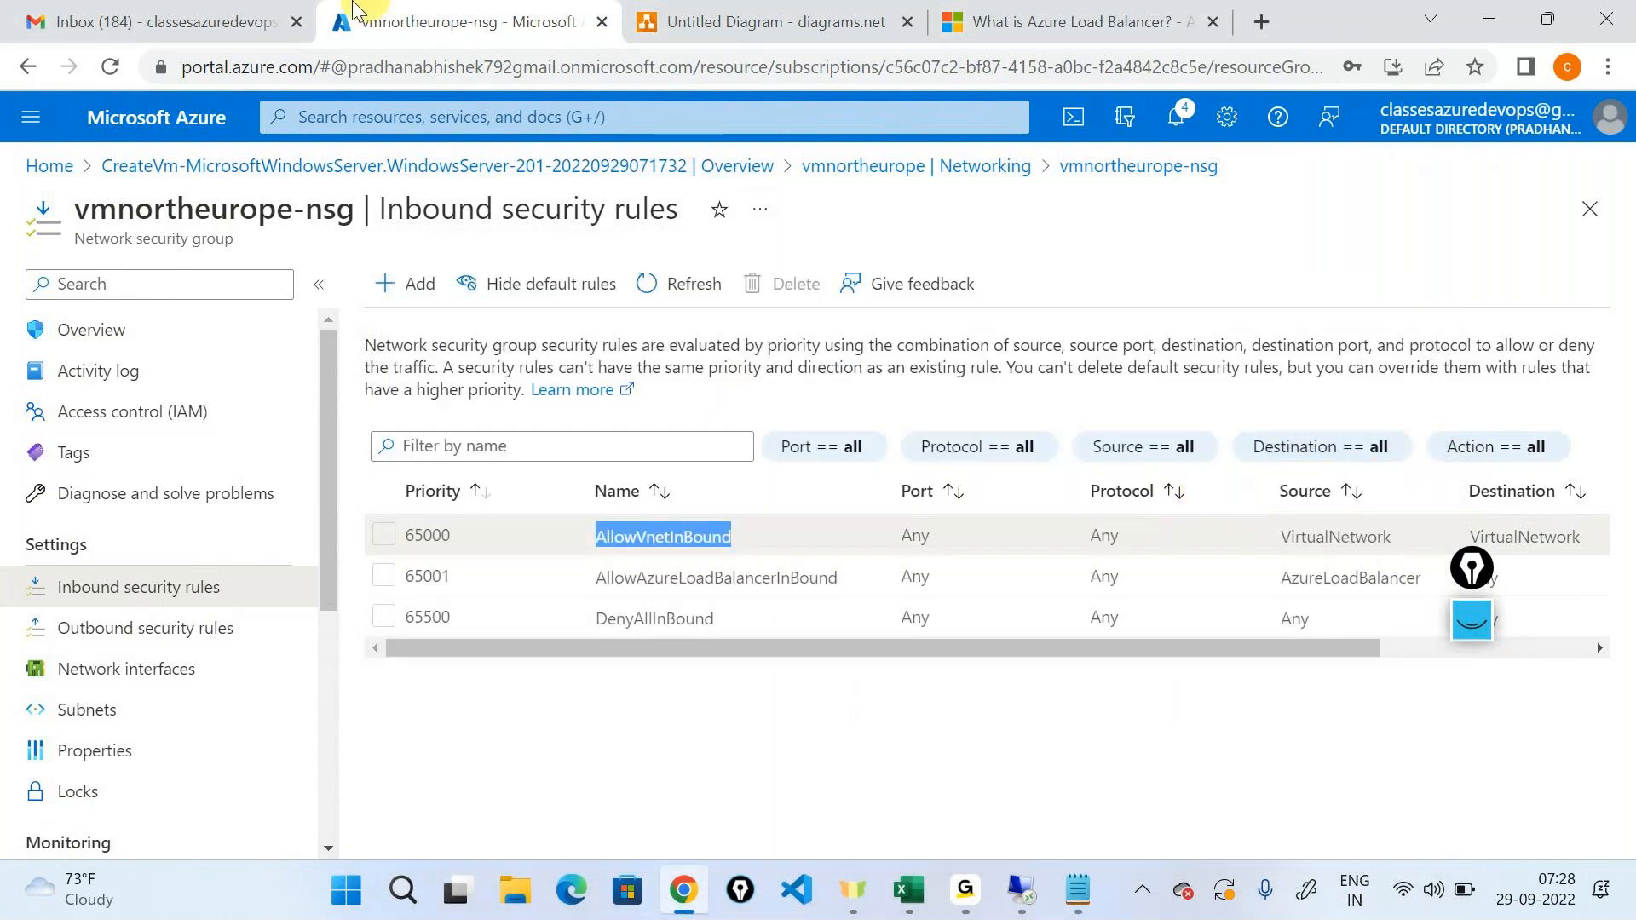
Delete the arrow between the load balancer and the virtual machine in the diagram, and remove the load balancer icon.
left_click(771, 22)
left_click(1097, 541)
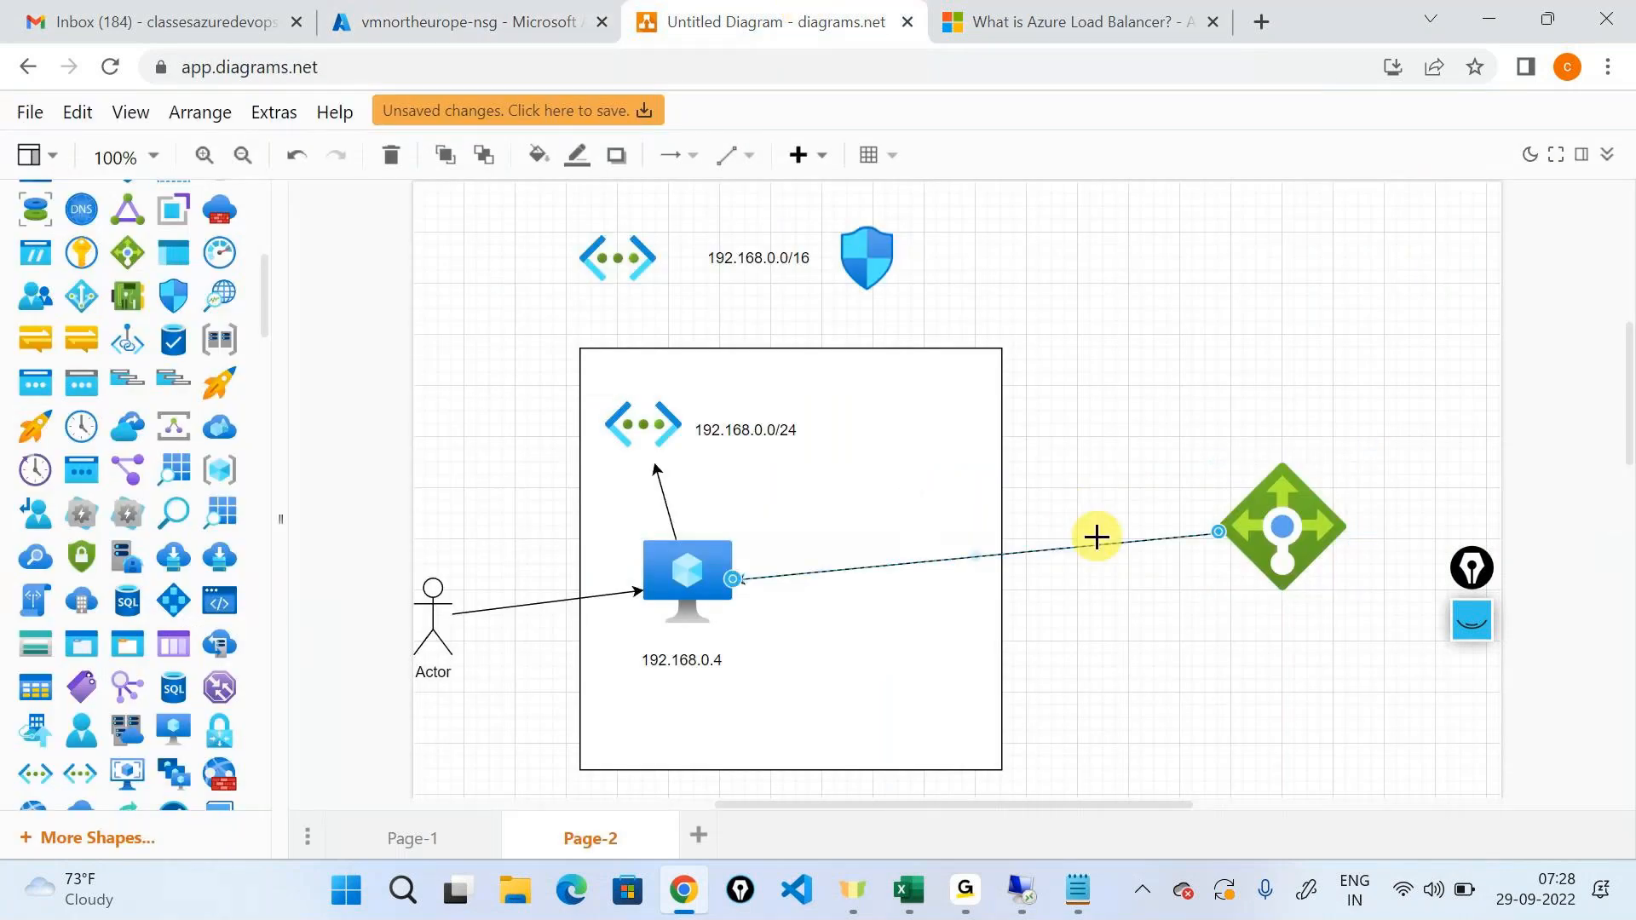
key("Delete")
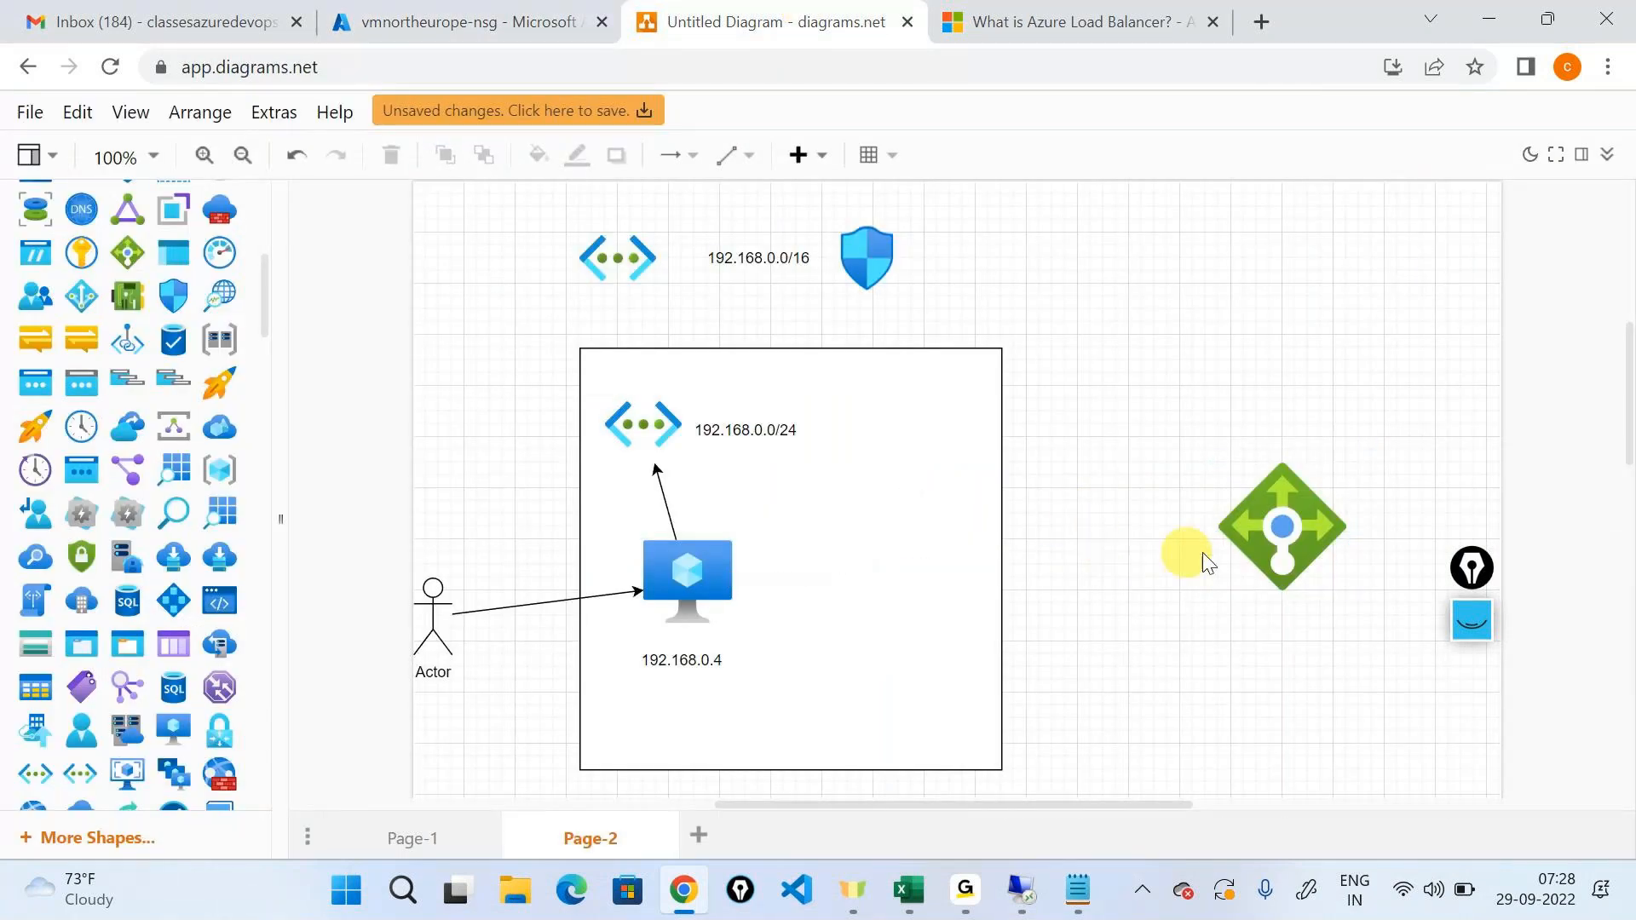
left_click(1267, 528)
Add a second network icon and virtual machine inside the box, with an arrow from the new machine to the 192.168.0.4 machine.
left_click_drag(1267, 529, 654, 429)
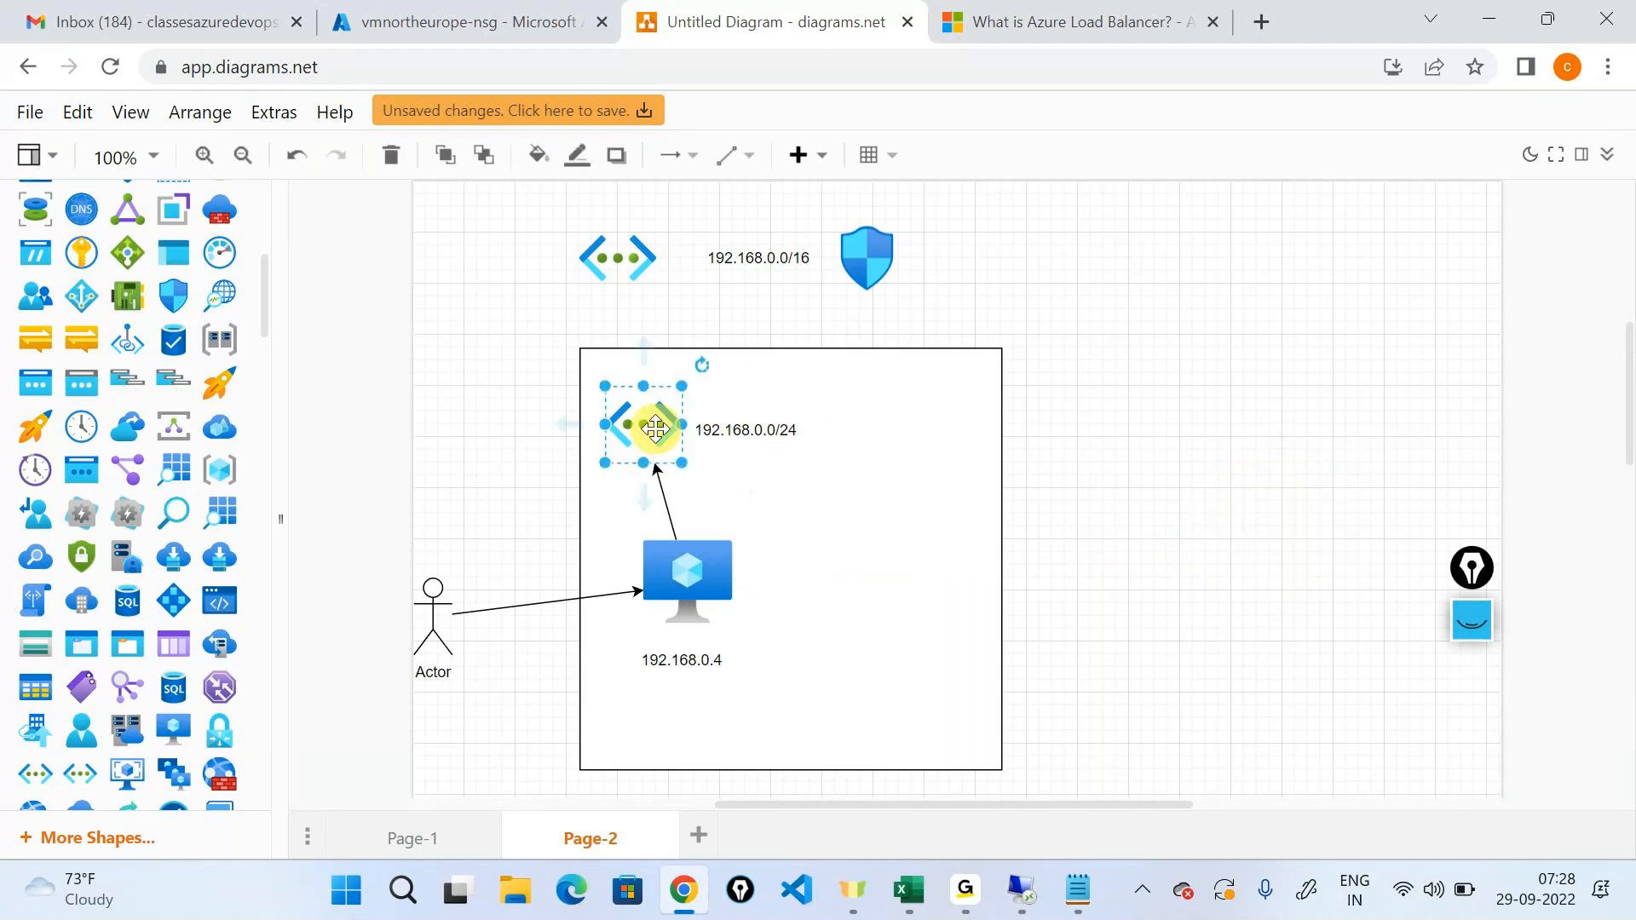
left_click_drag(655, 429, 950, 425)
left_click(705, 588)
left_click_drag(706, 603, 737, 585)
left_click(1000, 692)
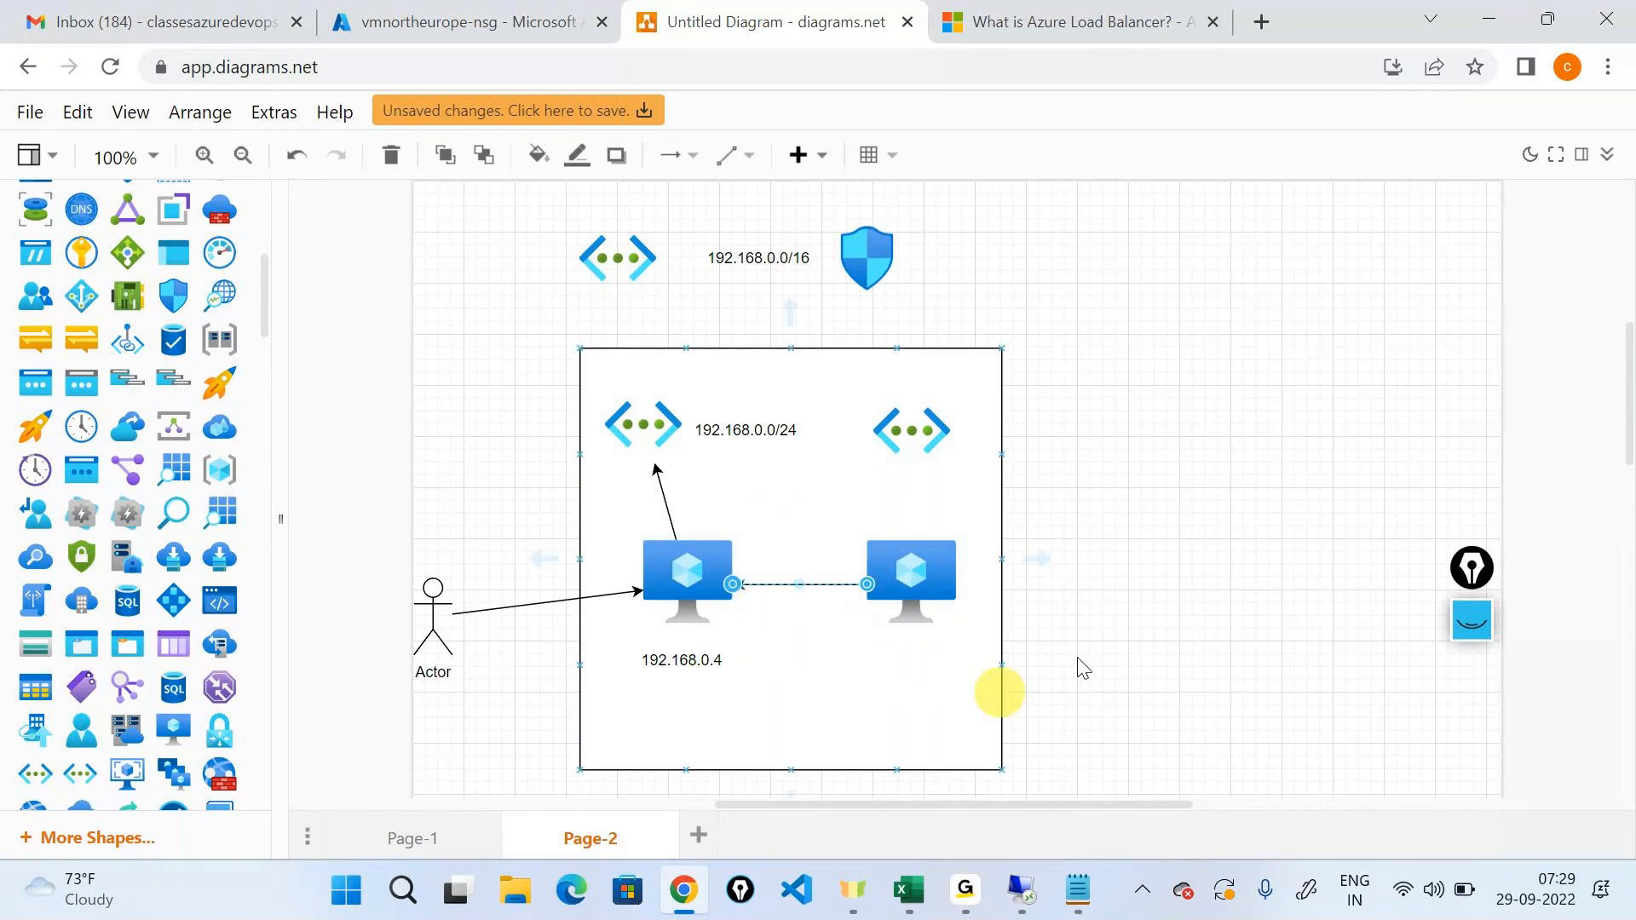
left_click(1212, 452)
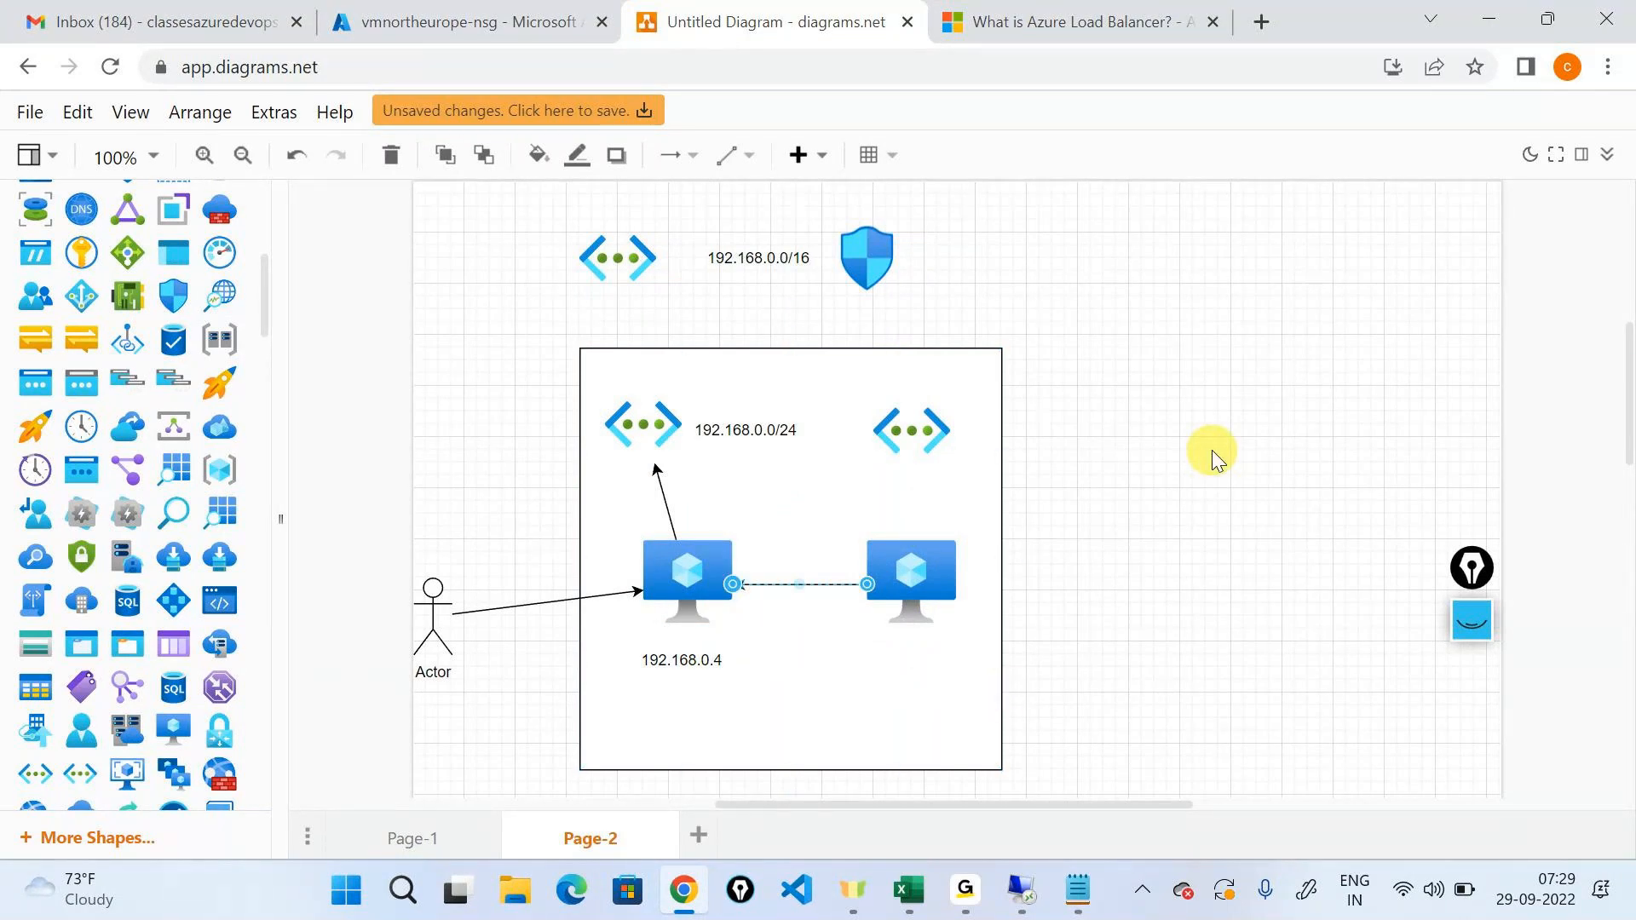
Clear the pen annotations on the diagram, circle the whole network box with both virtual machines, and hide the annotations.
left_click(1483, 637)
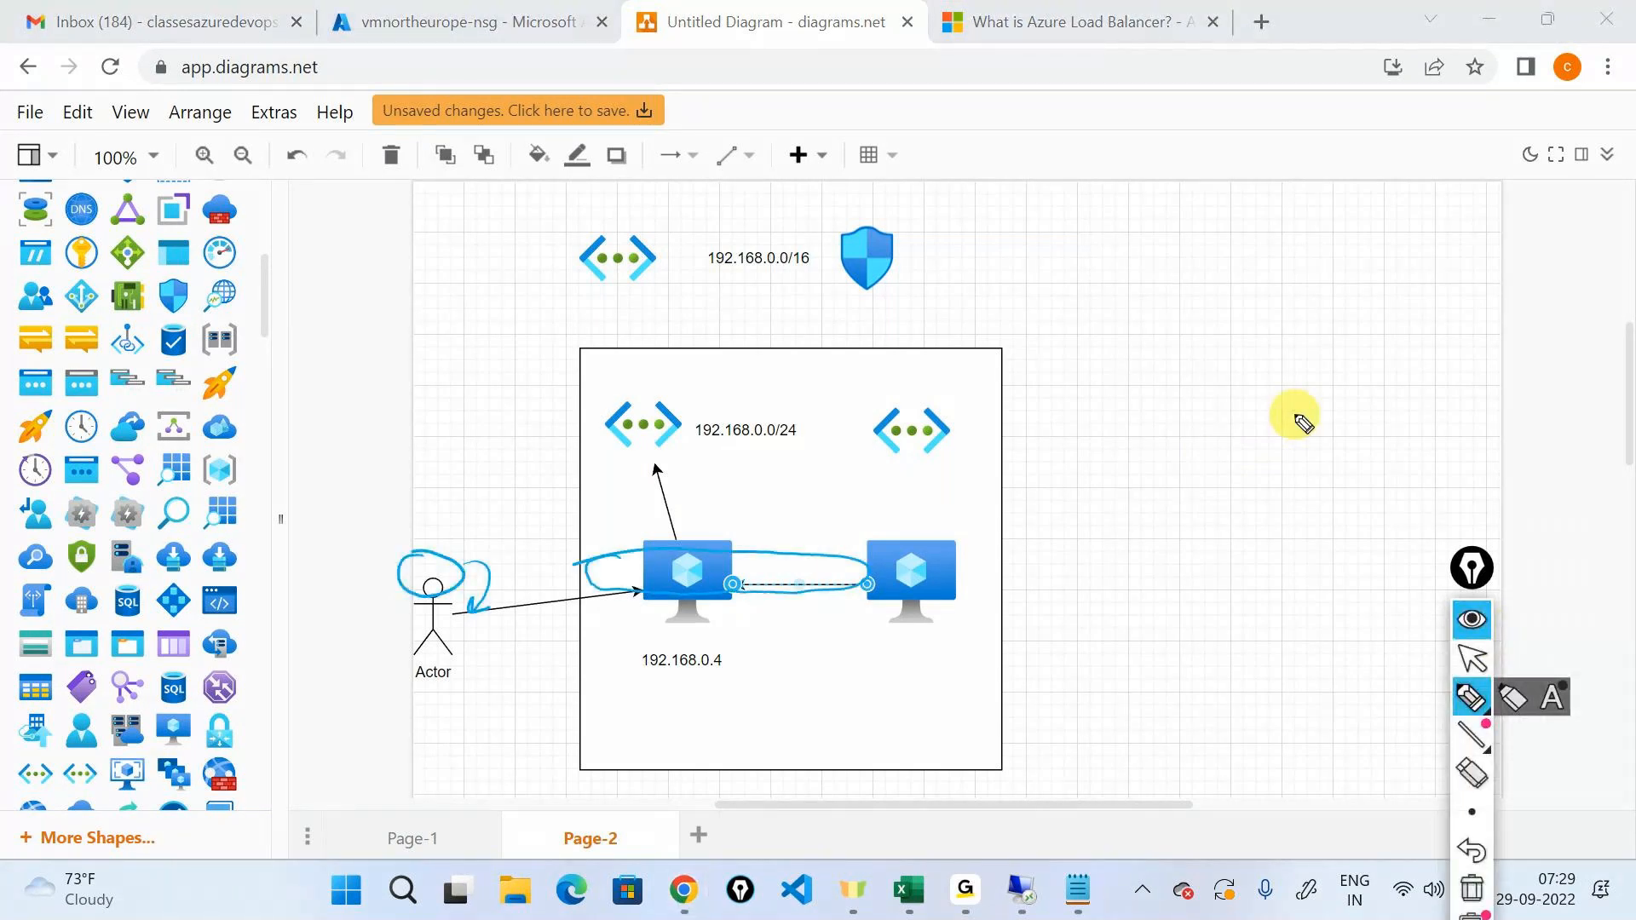
left_click(1472, 889)
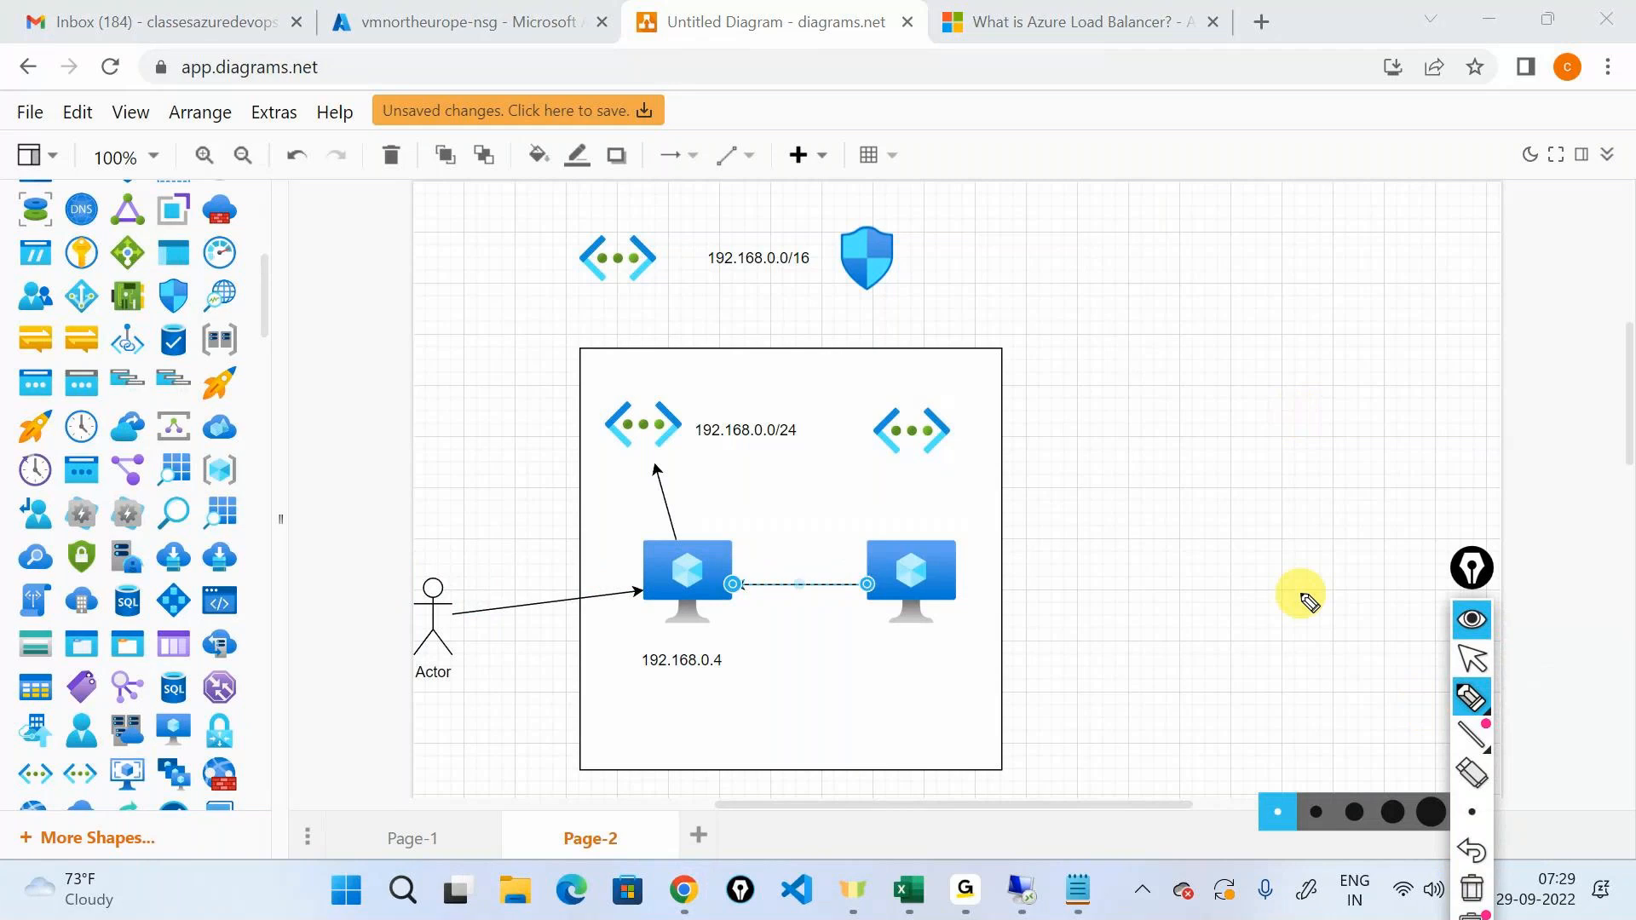
mouse_move(619, 291)
left_mouse_down()
mouse_move(469, 647)
mouse_move(1187, 548)
mouse_move(504, 313)
left_mouse_up()
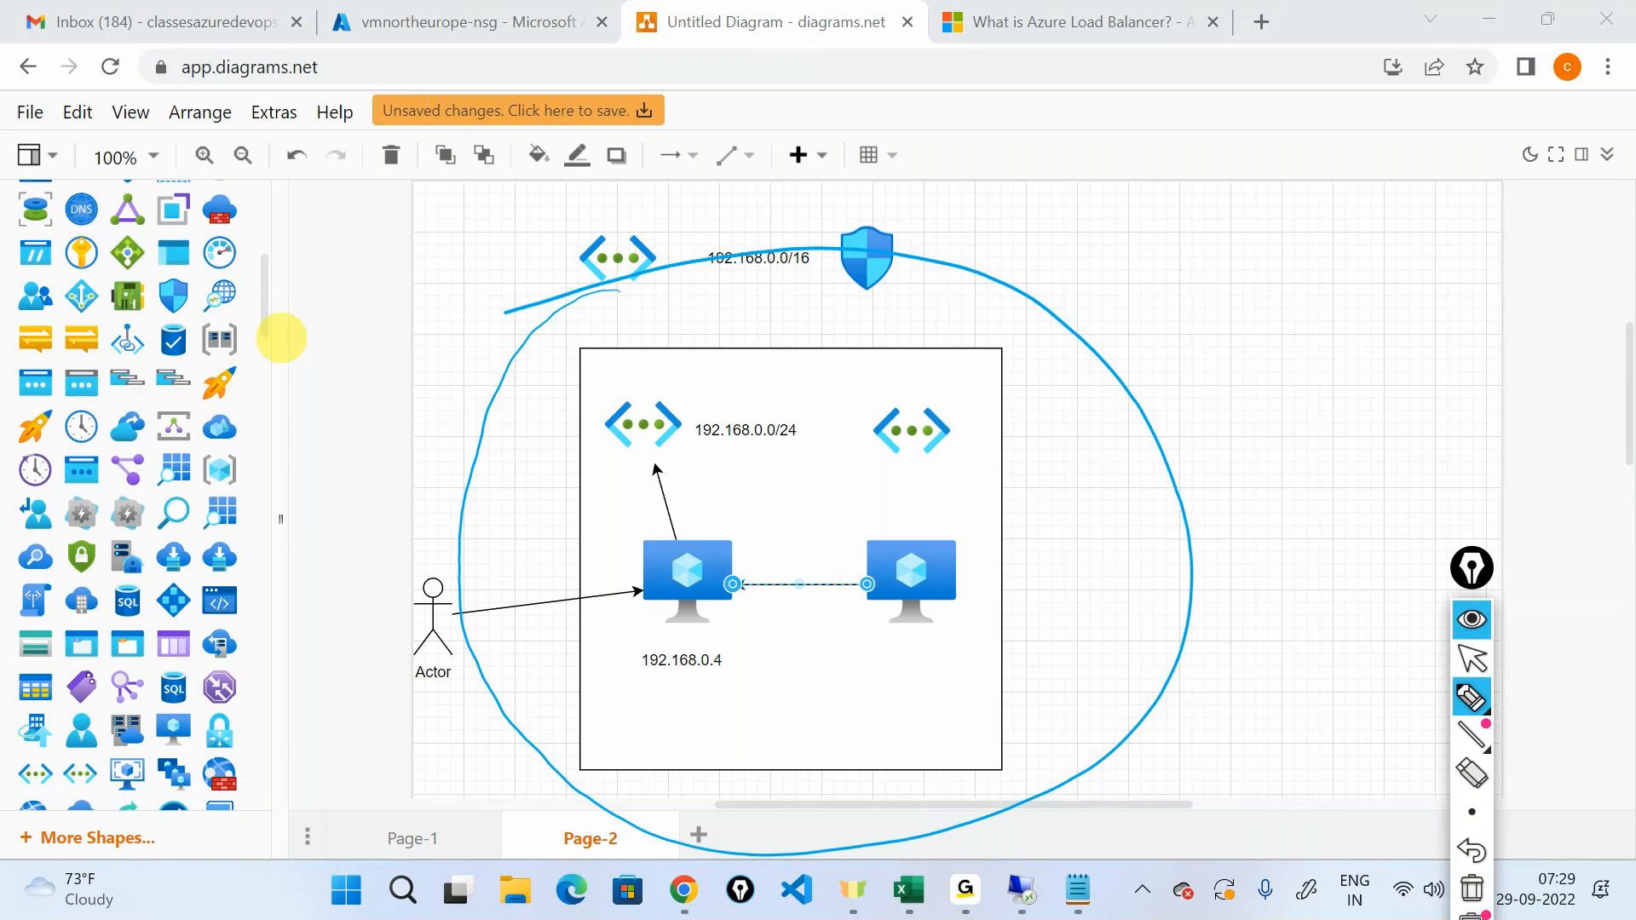
left_click(1469, 639)
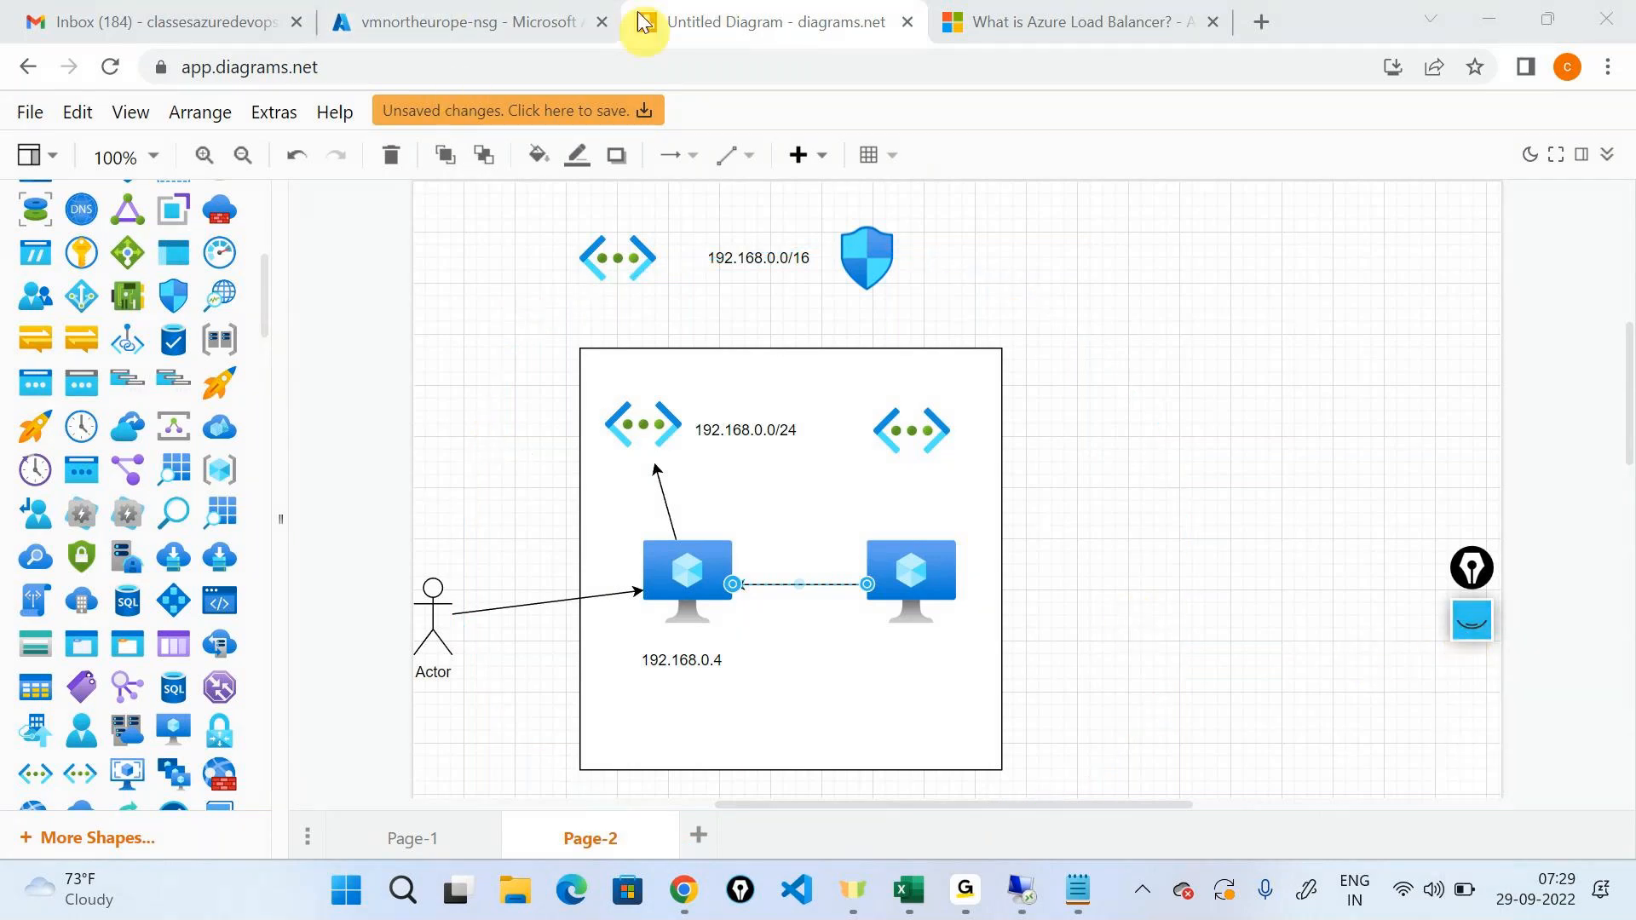
Return to the vmnortheurope-nsg inbound security rules and highlight the AllowAzureLoadBalancerInBound rule name, with the annotation toolbar moved off the rules.
left_click(434, 22)
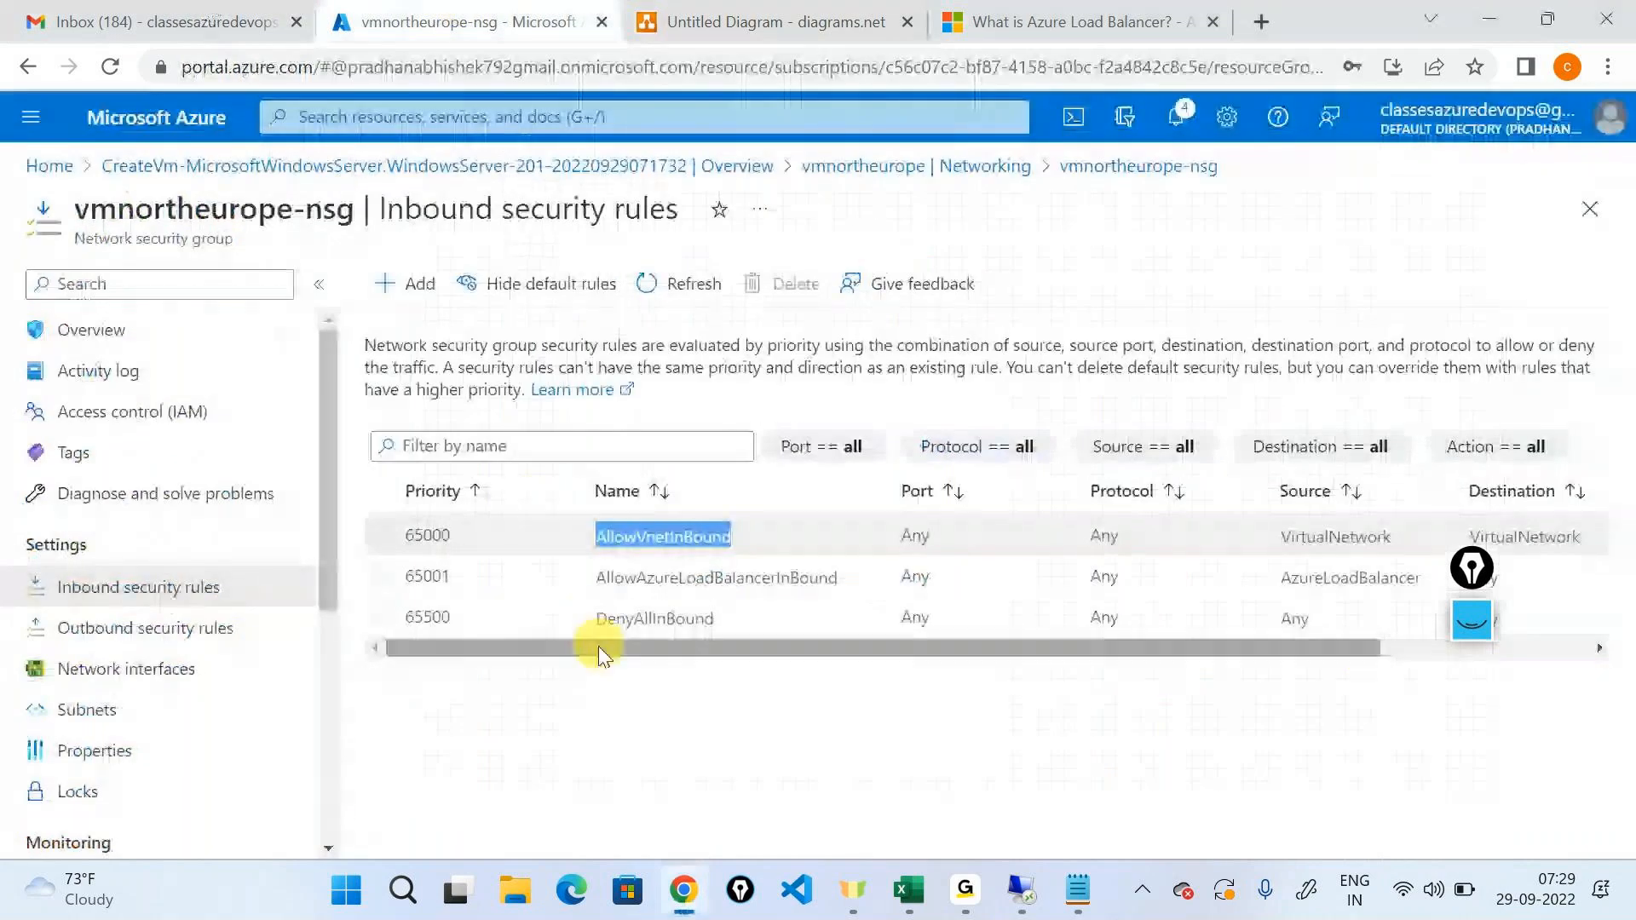
left_click_drag(1472, 568, 115, 452)
left_click_drag(616, 577, 866, 590)
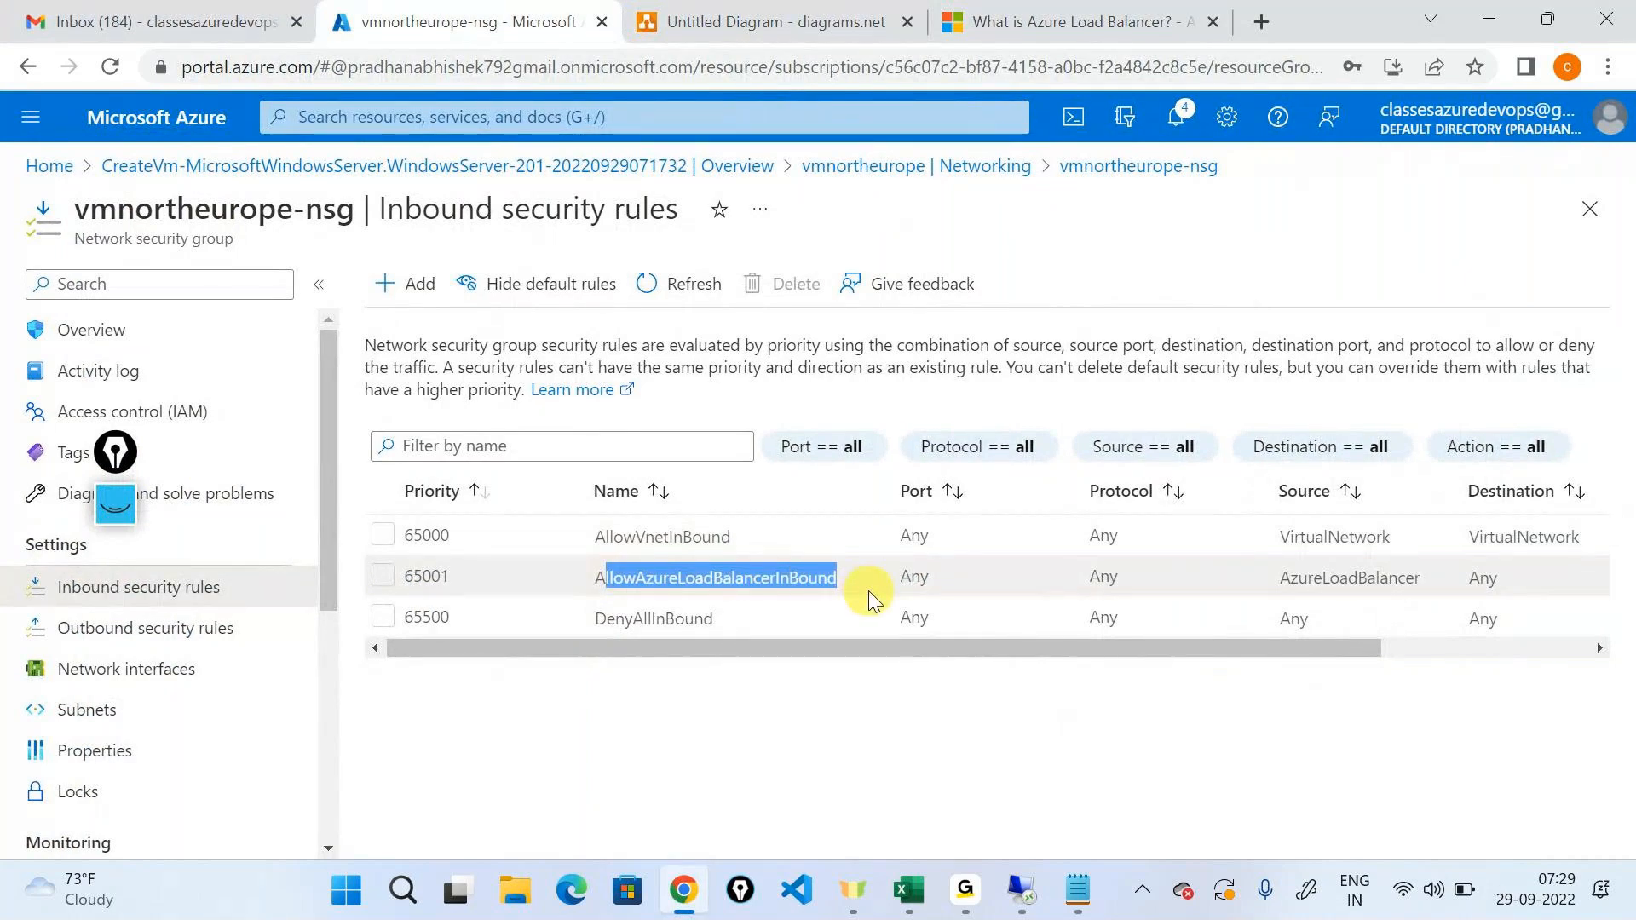
left_click(609, 547)
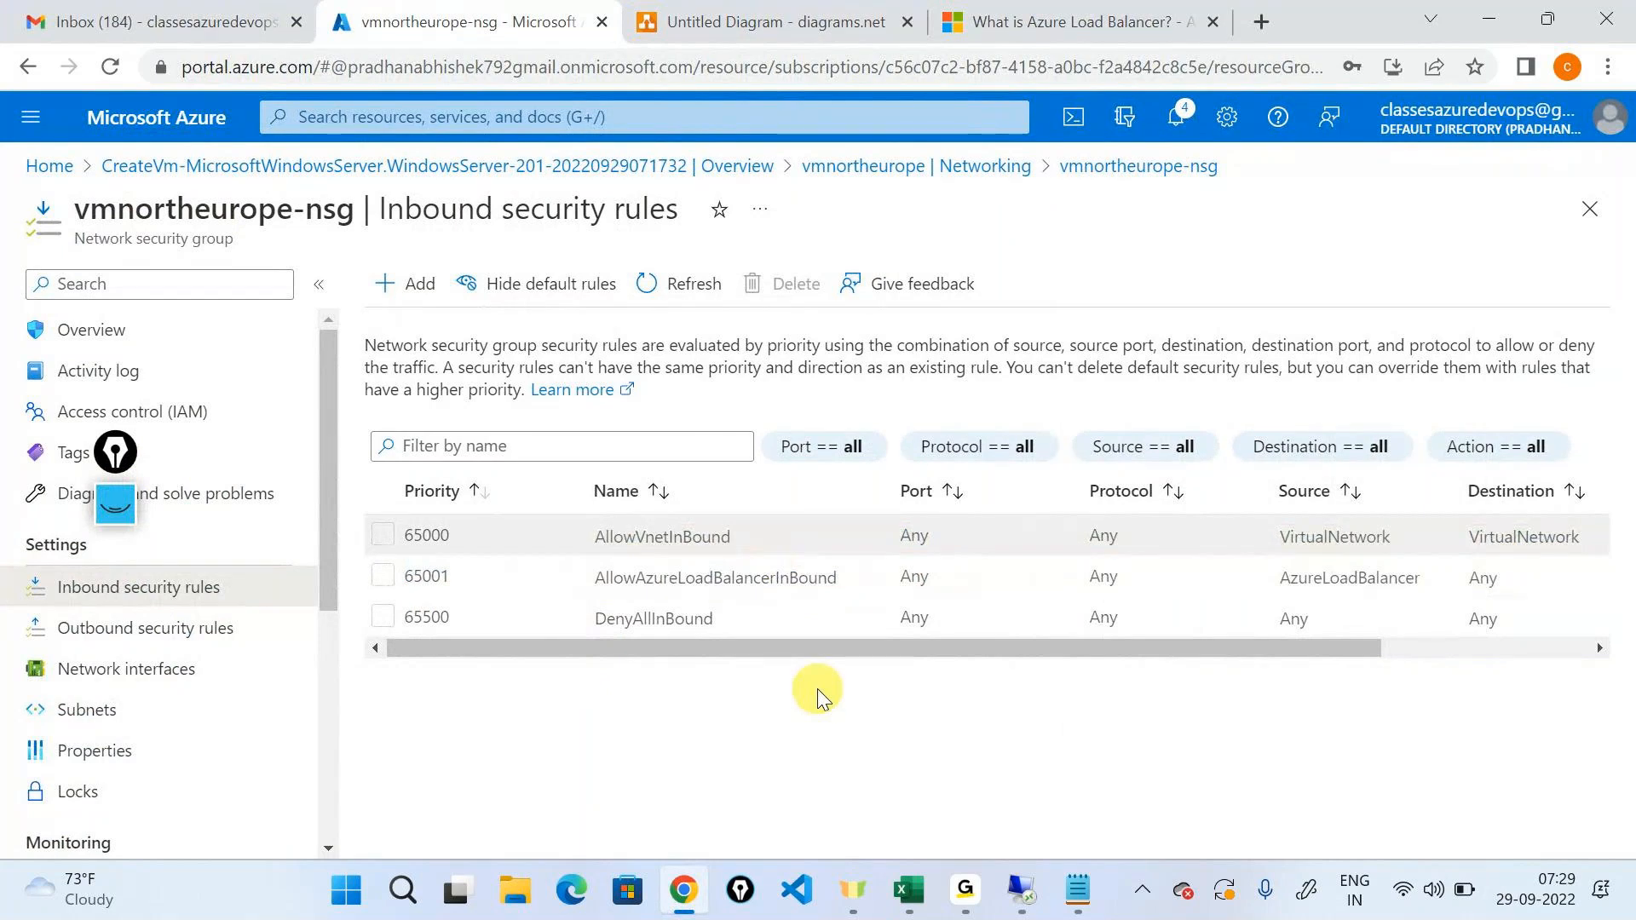
Add an inbound security rule that allows the RDP service from any source with priority 100, and refresh the rule list.
left_click(428, 289)
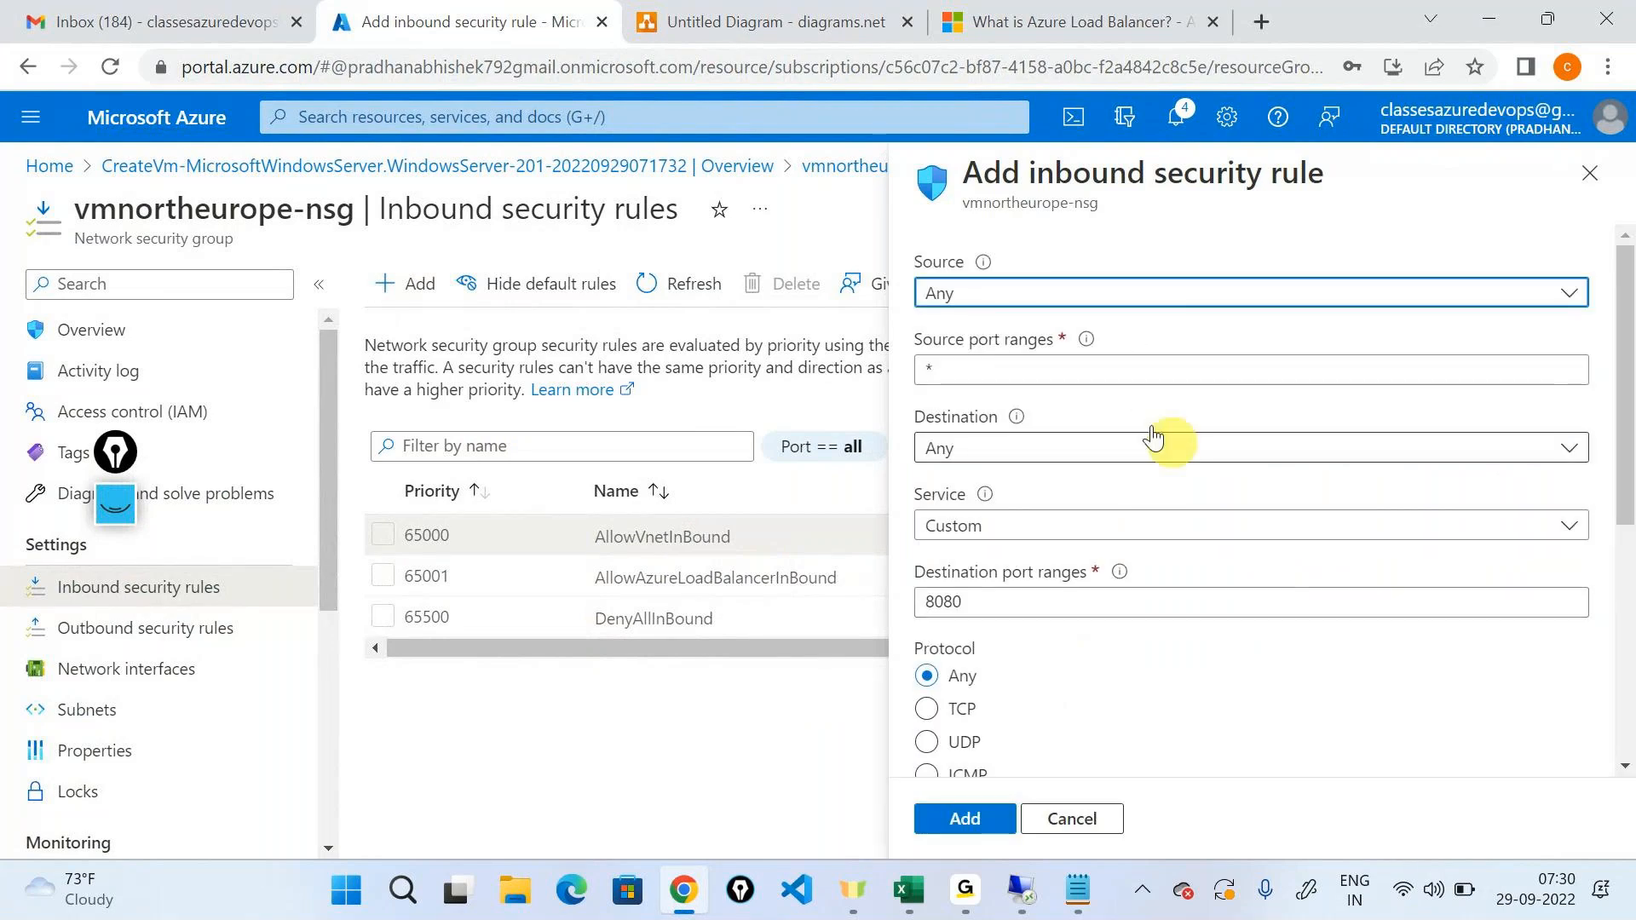
scroll(1021, 520, "down", 2)
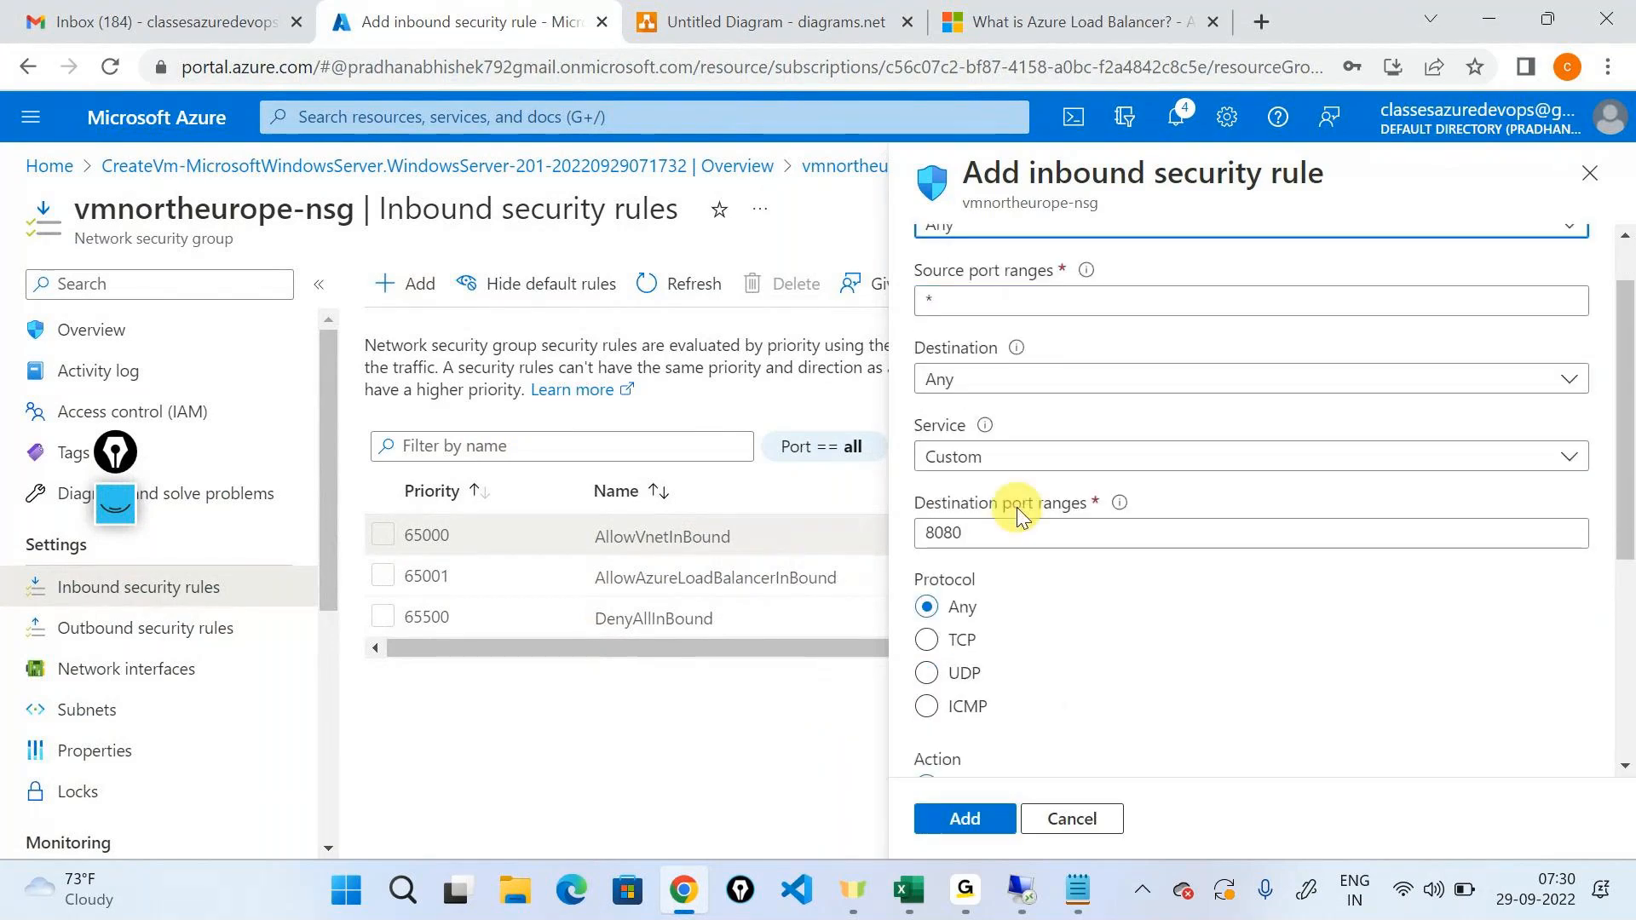
scroll(1117, 588, "up", 2)
scroll(1122, 570, "up", 1)
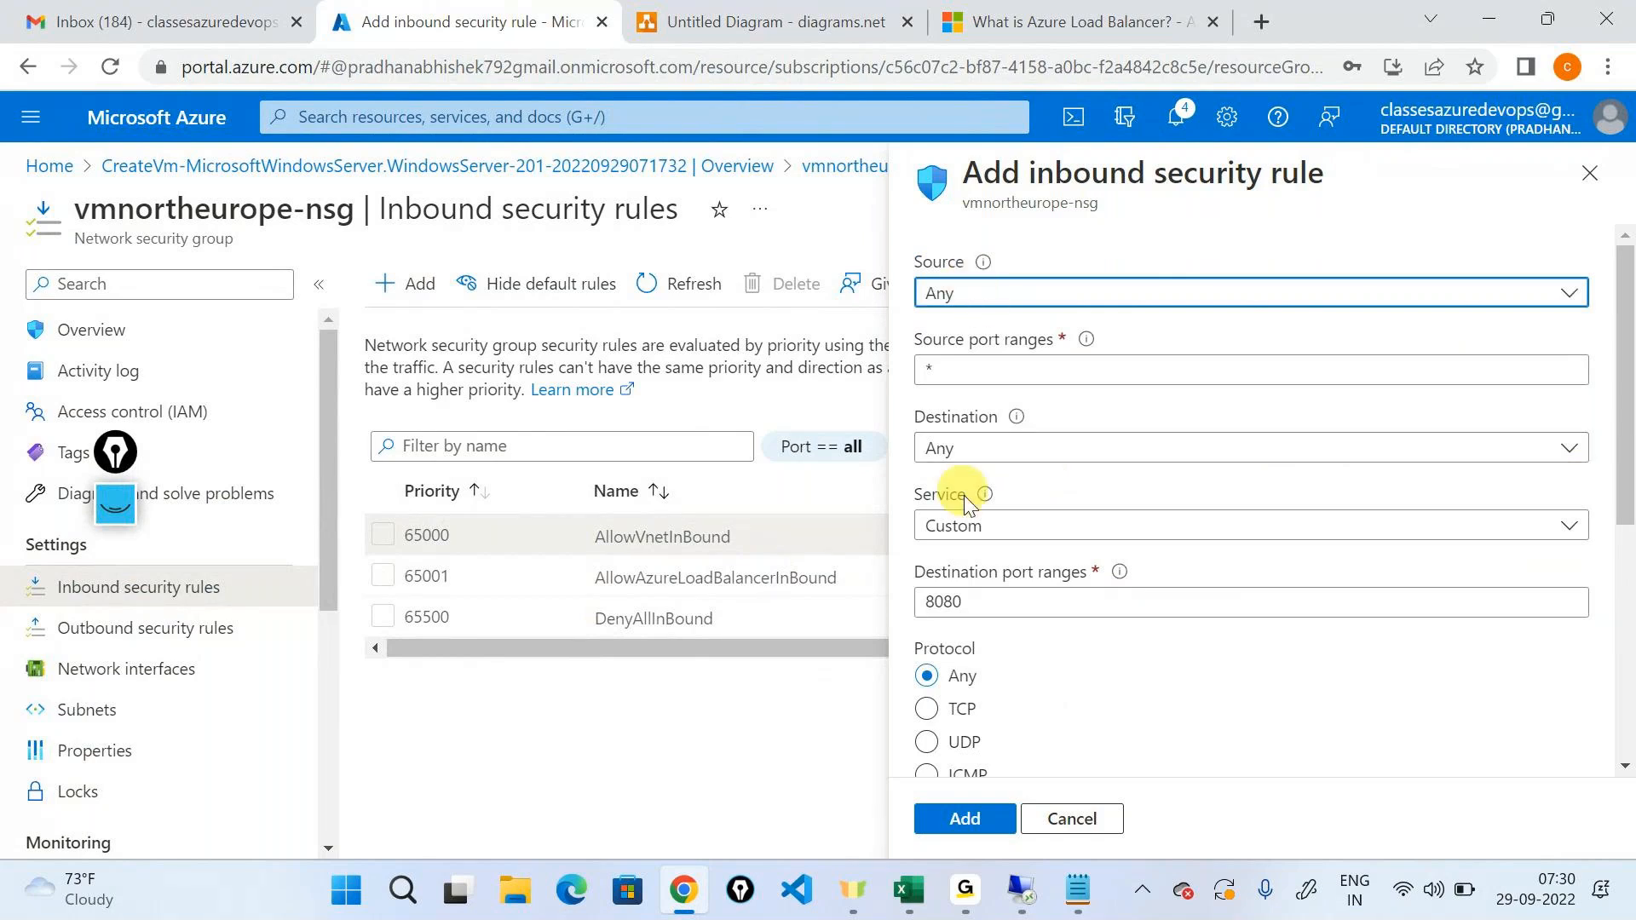
left_click(989, 537)
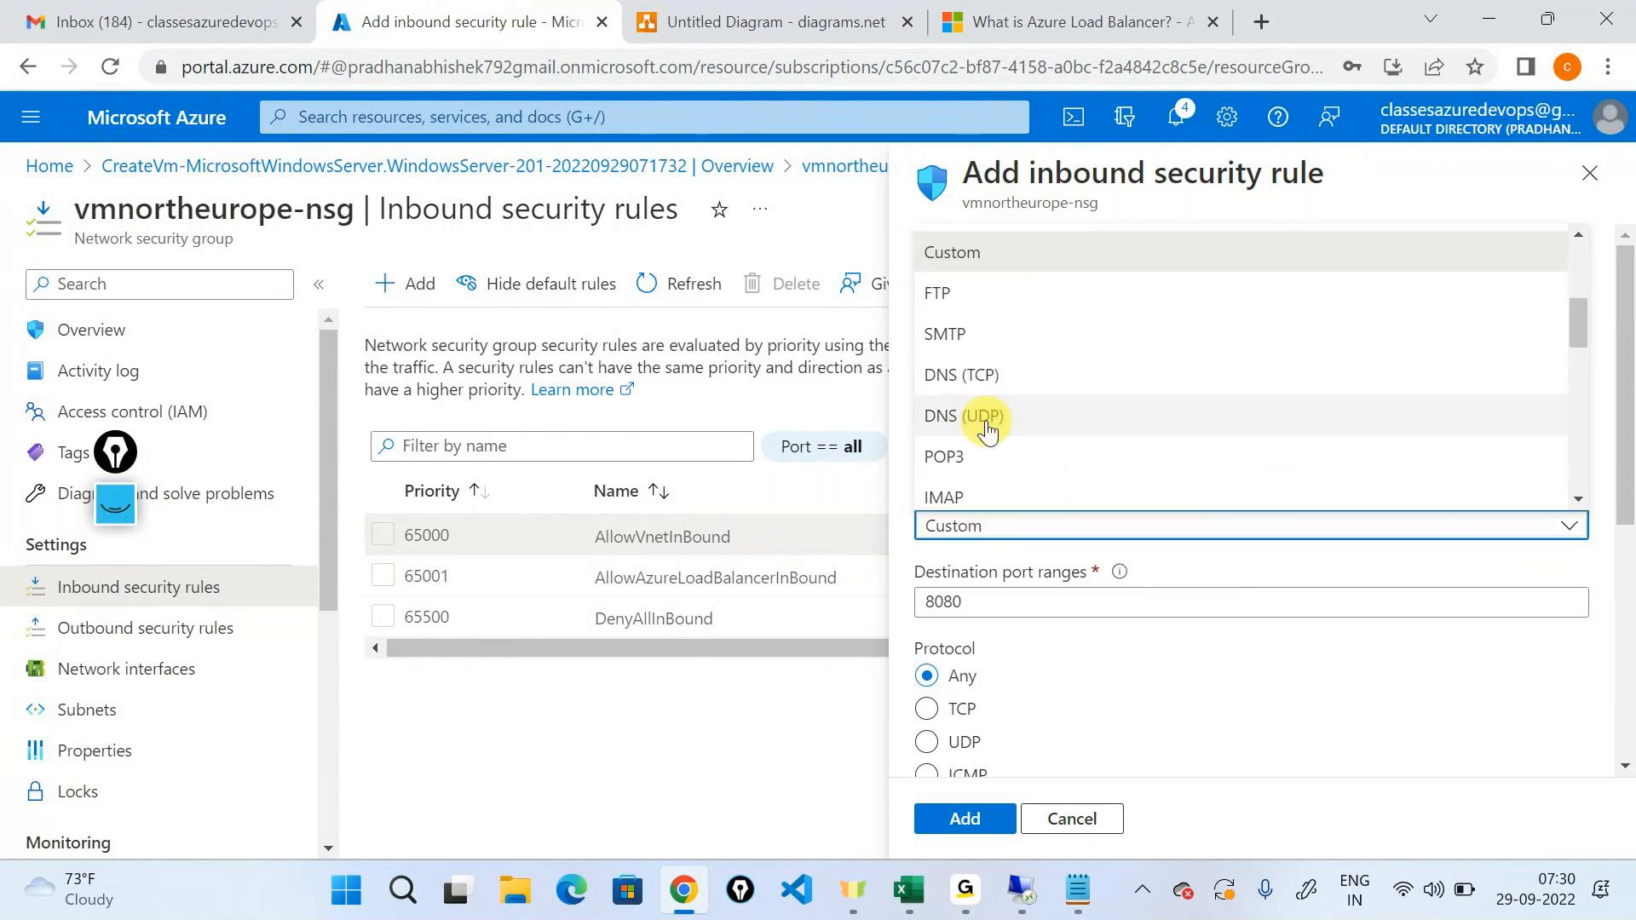
scroll(986, 424, "down", 2)
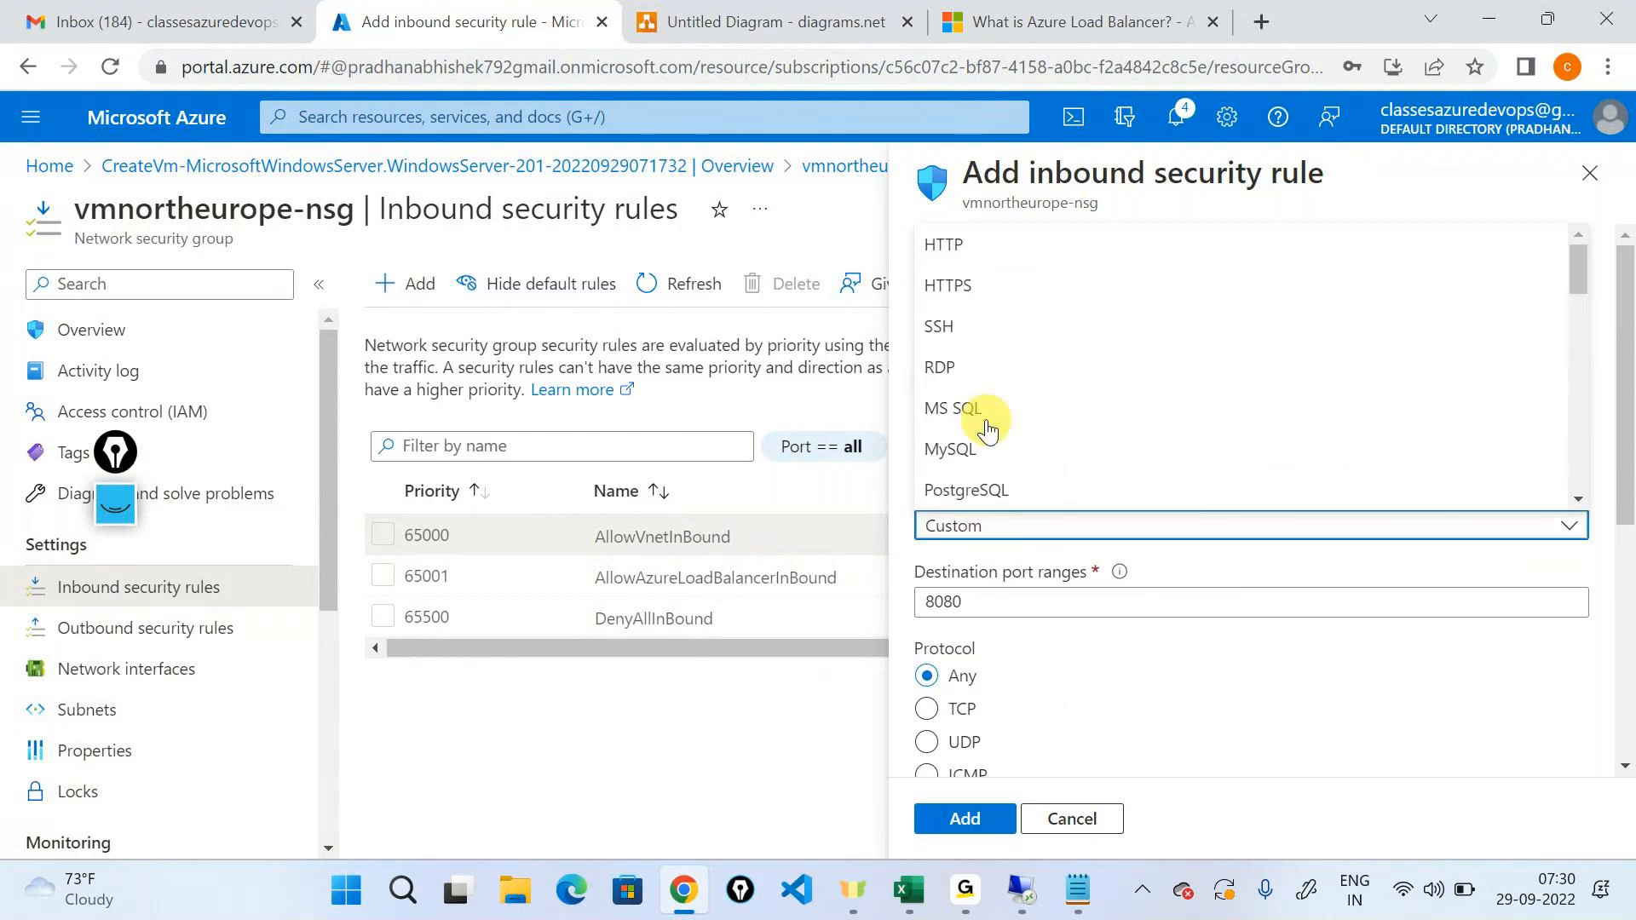
left_click(943, 374)
scroll(1176, 500, "down", 6)
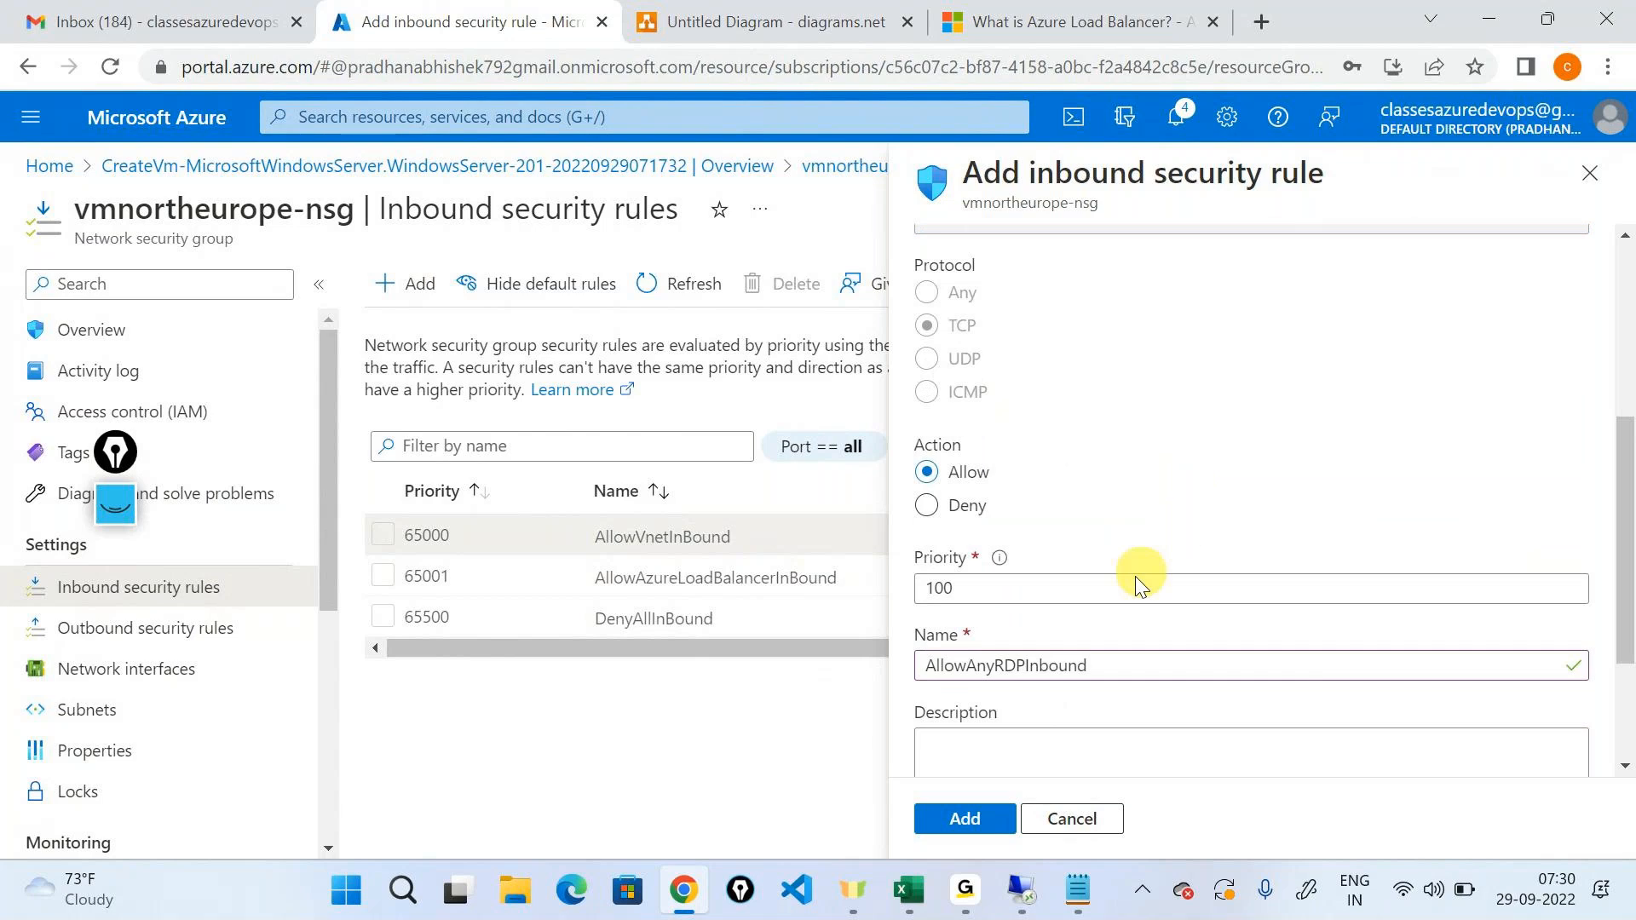
left_click_drag(1008, 395, 924, 384)
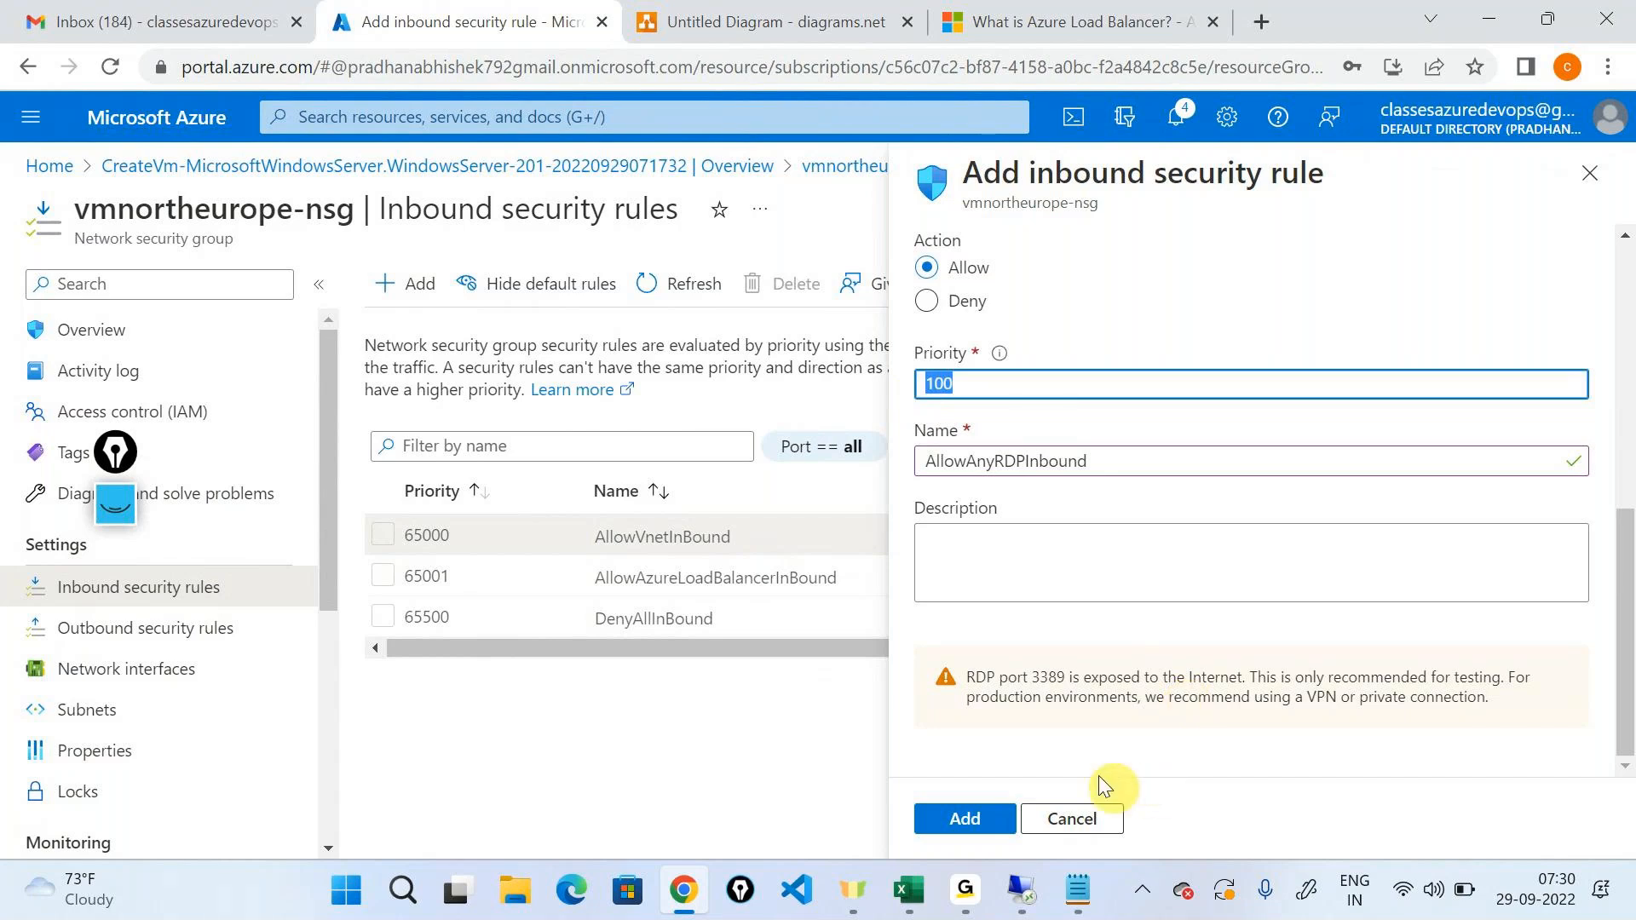
left_click(953, 822)
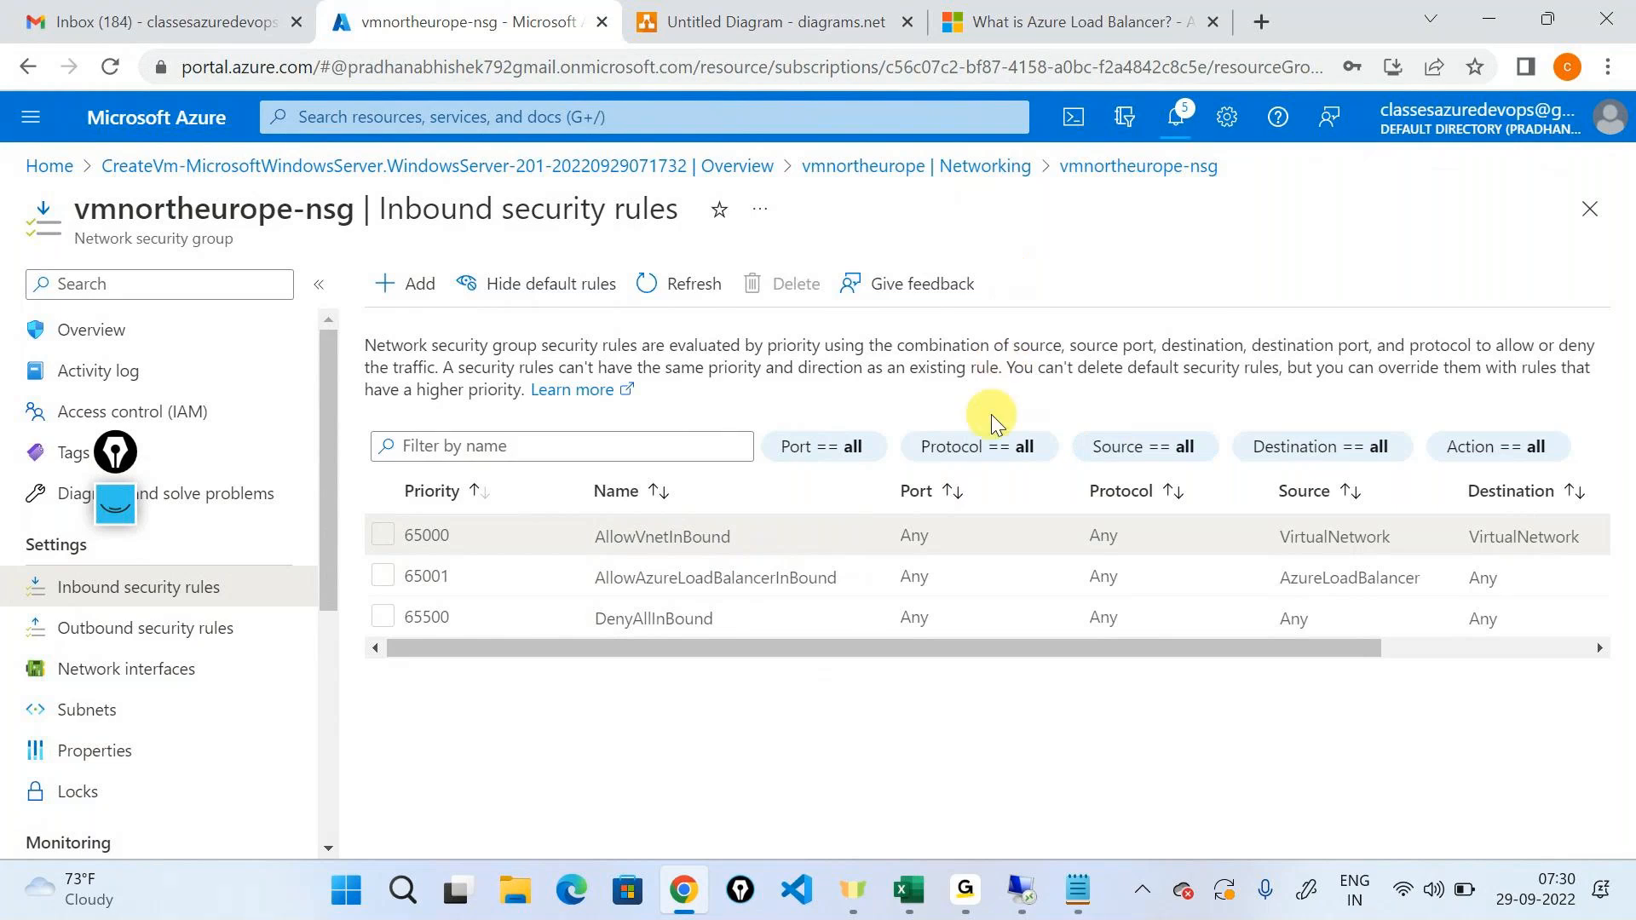
left_click(672, 290)
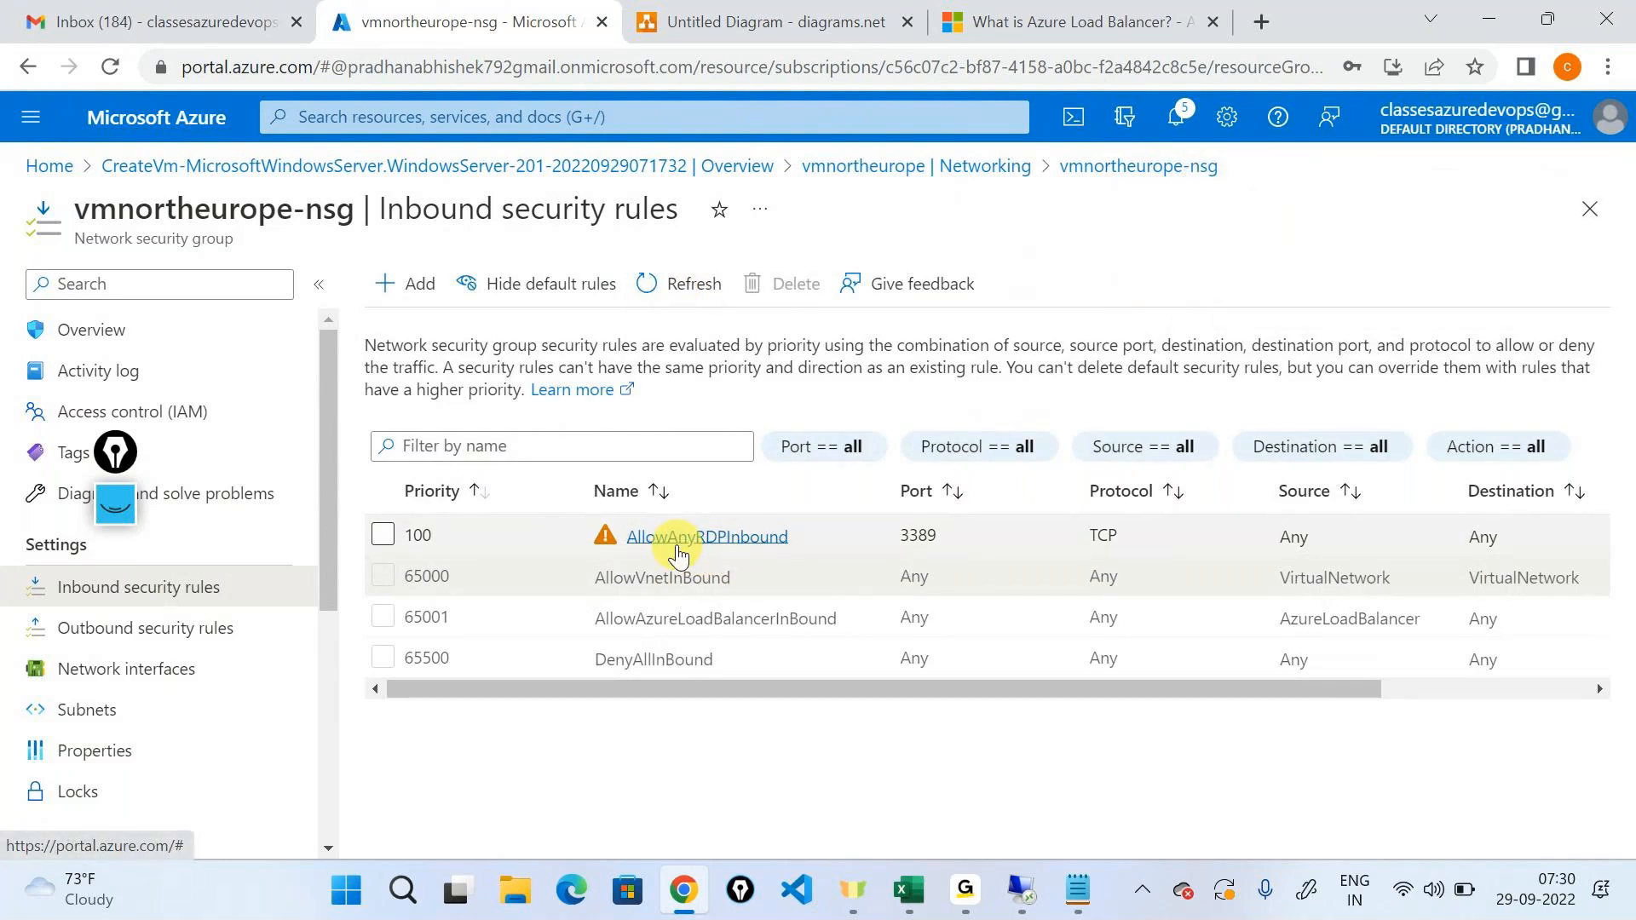
Add a fourth line "100 - allow RDP" to the Notepad notes.
left_click(1078, 890)
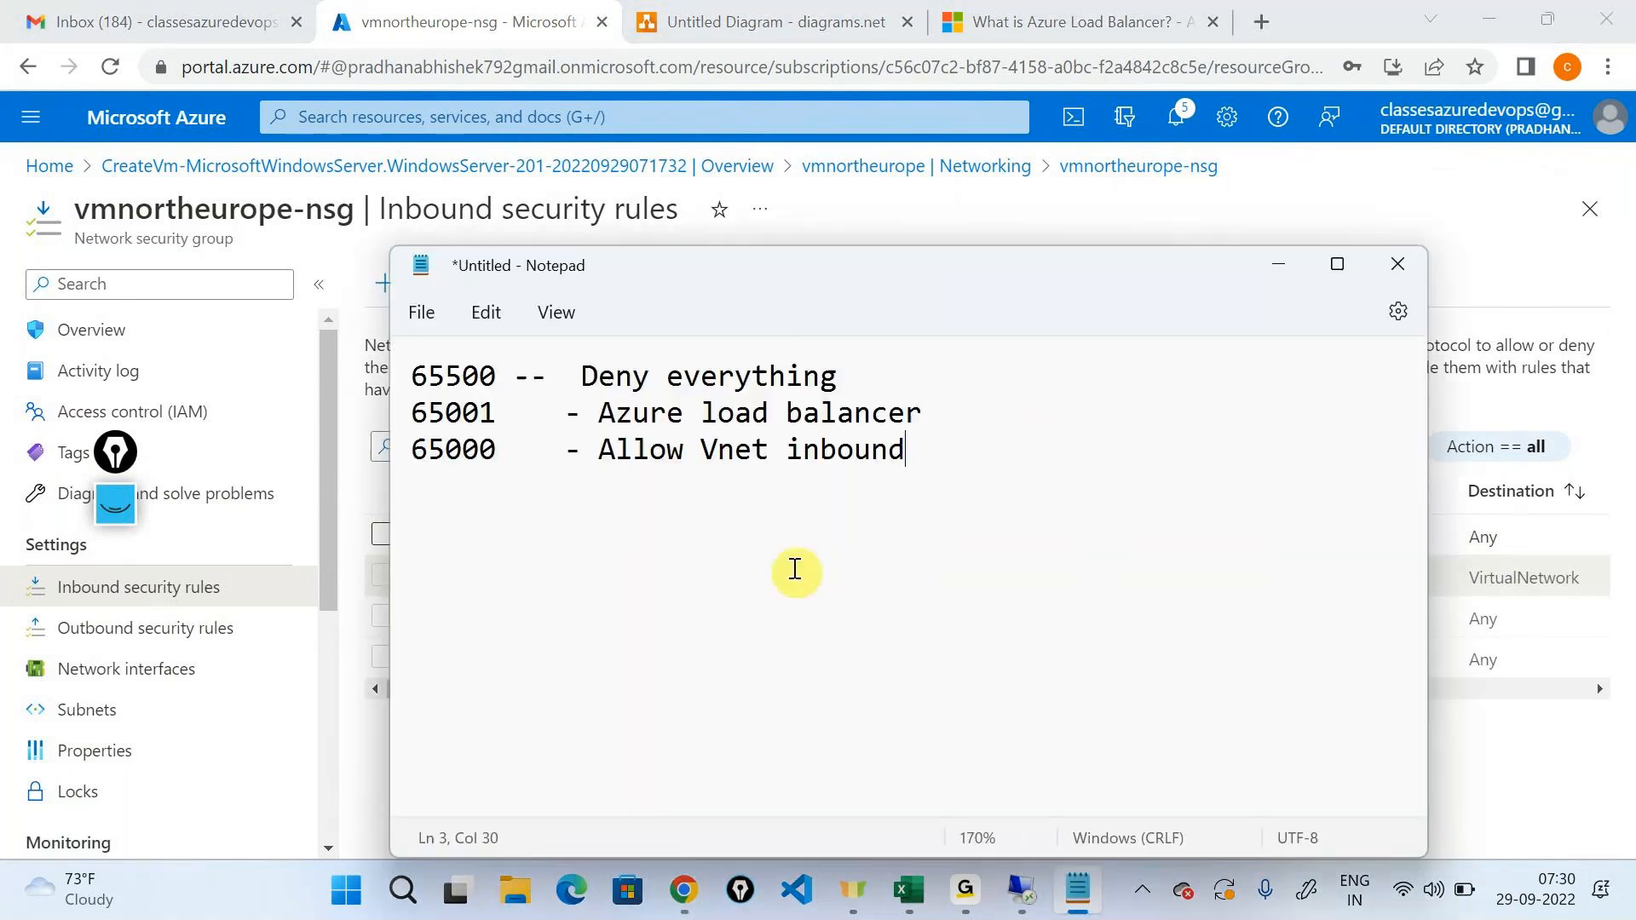
key("Return")
type("100      - ")
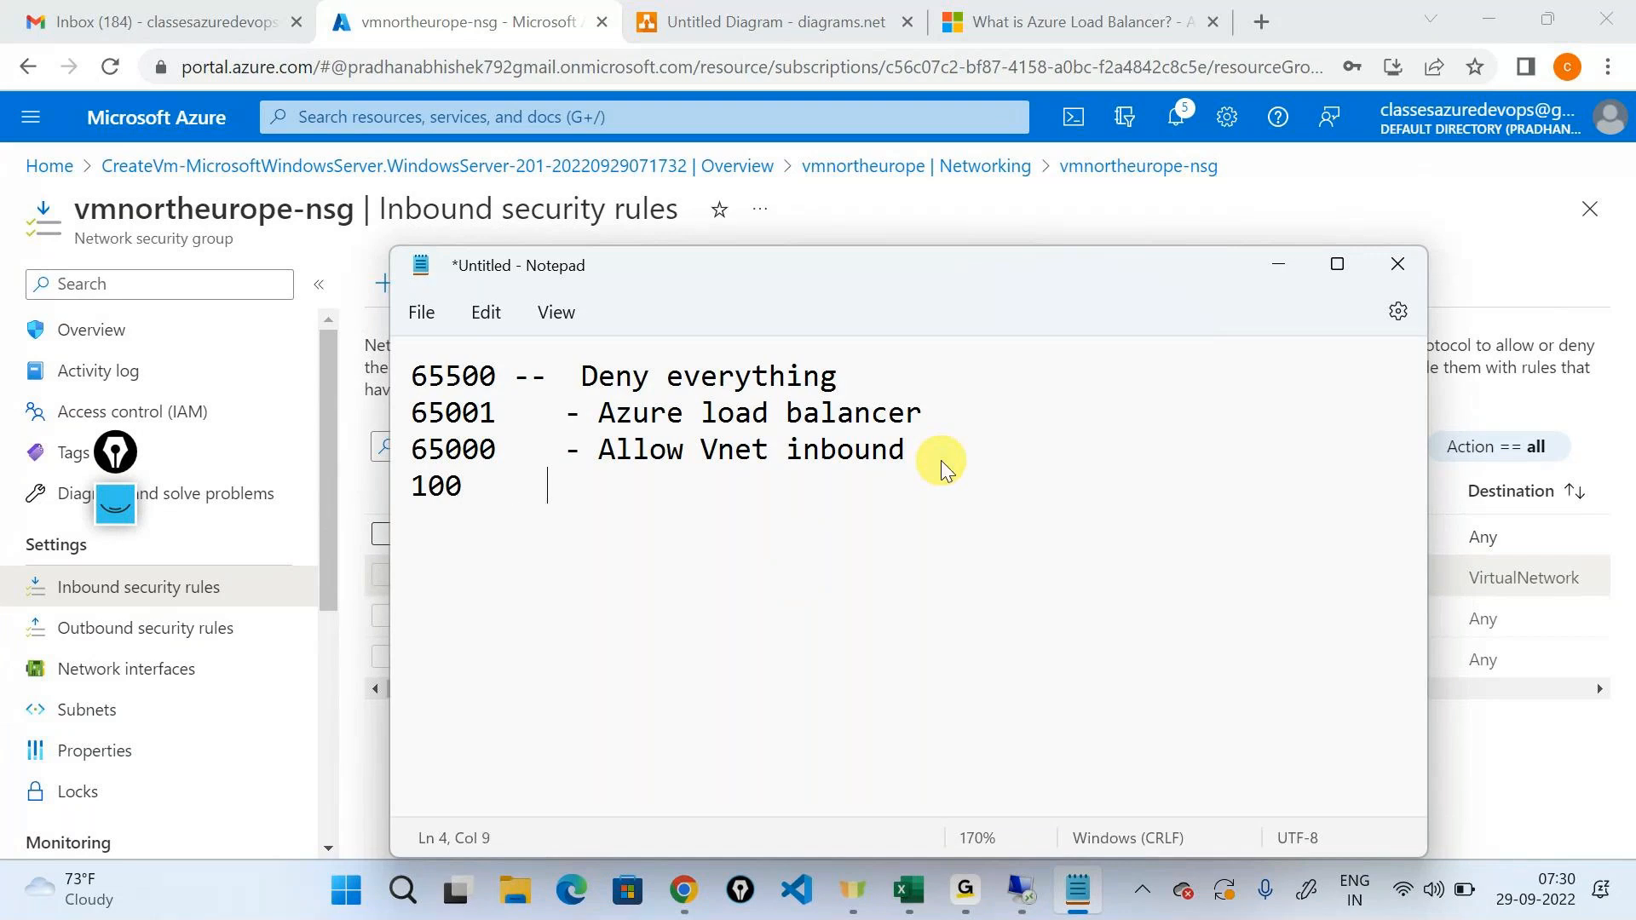
type("a")
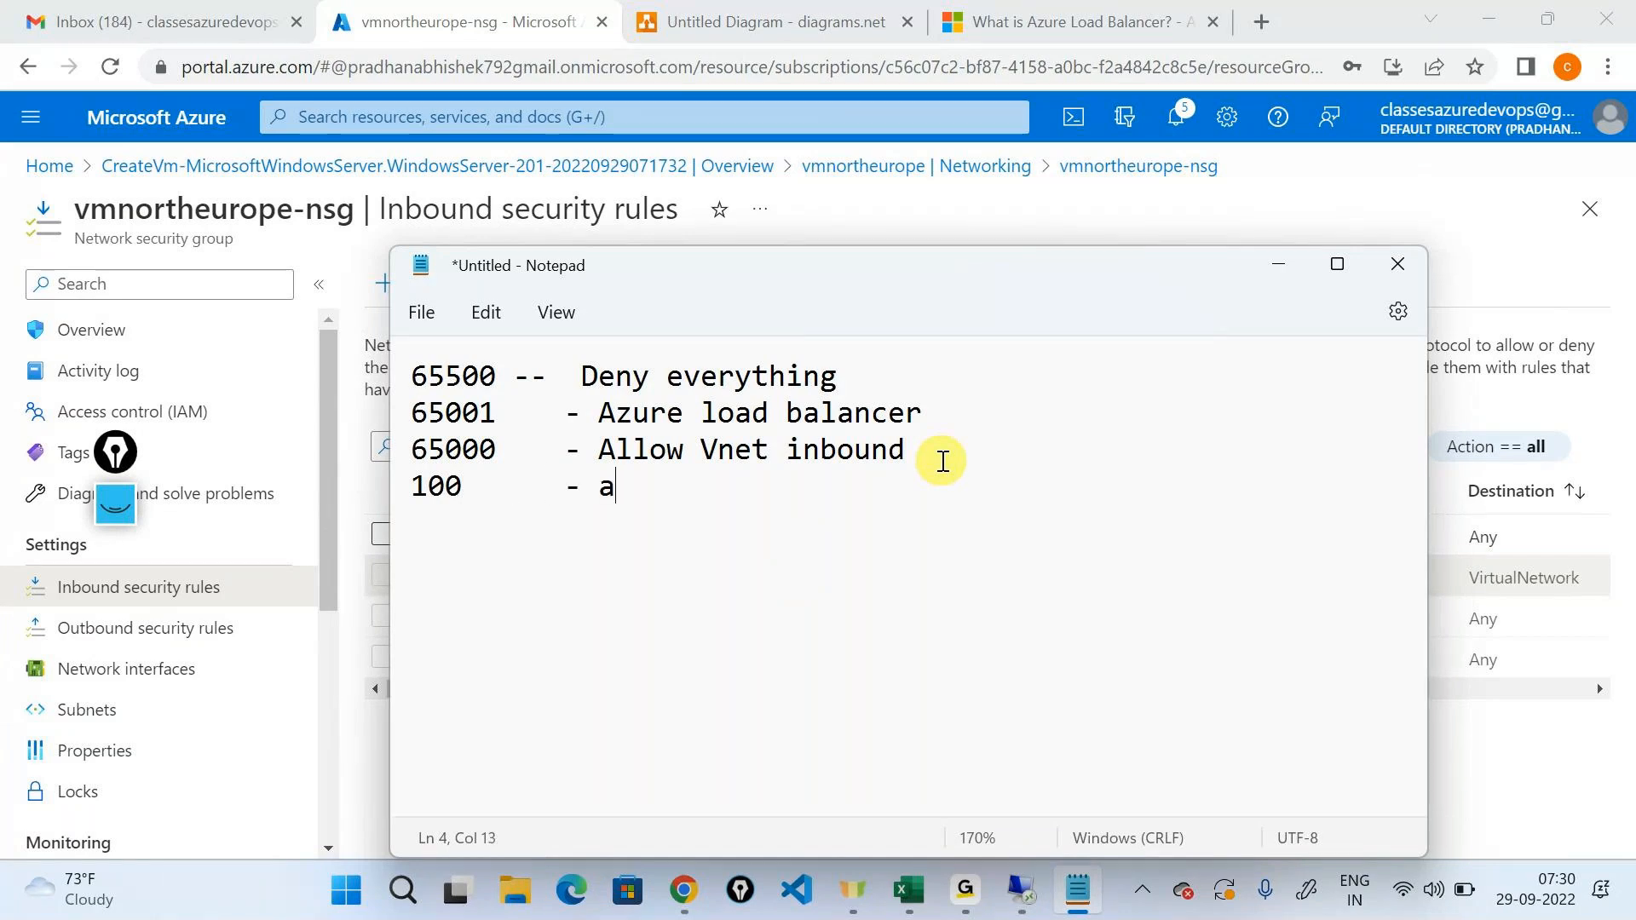
type("llow RDP")
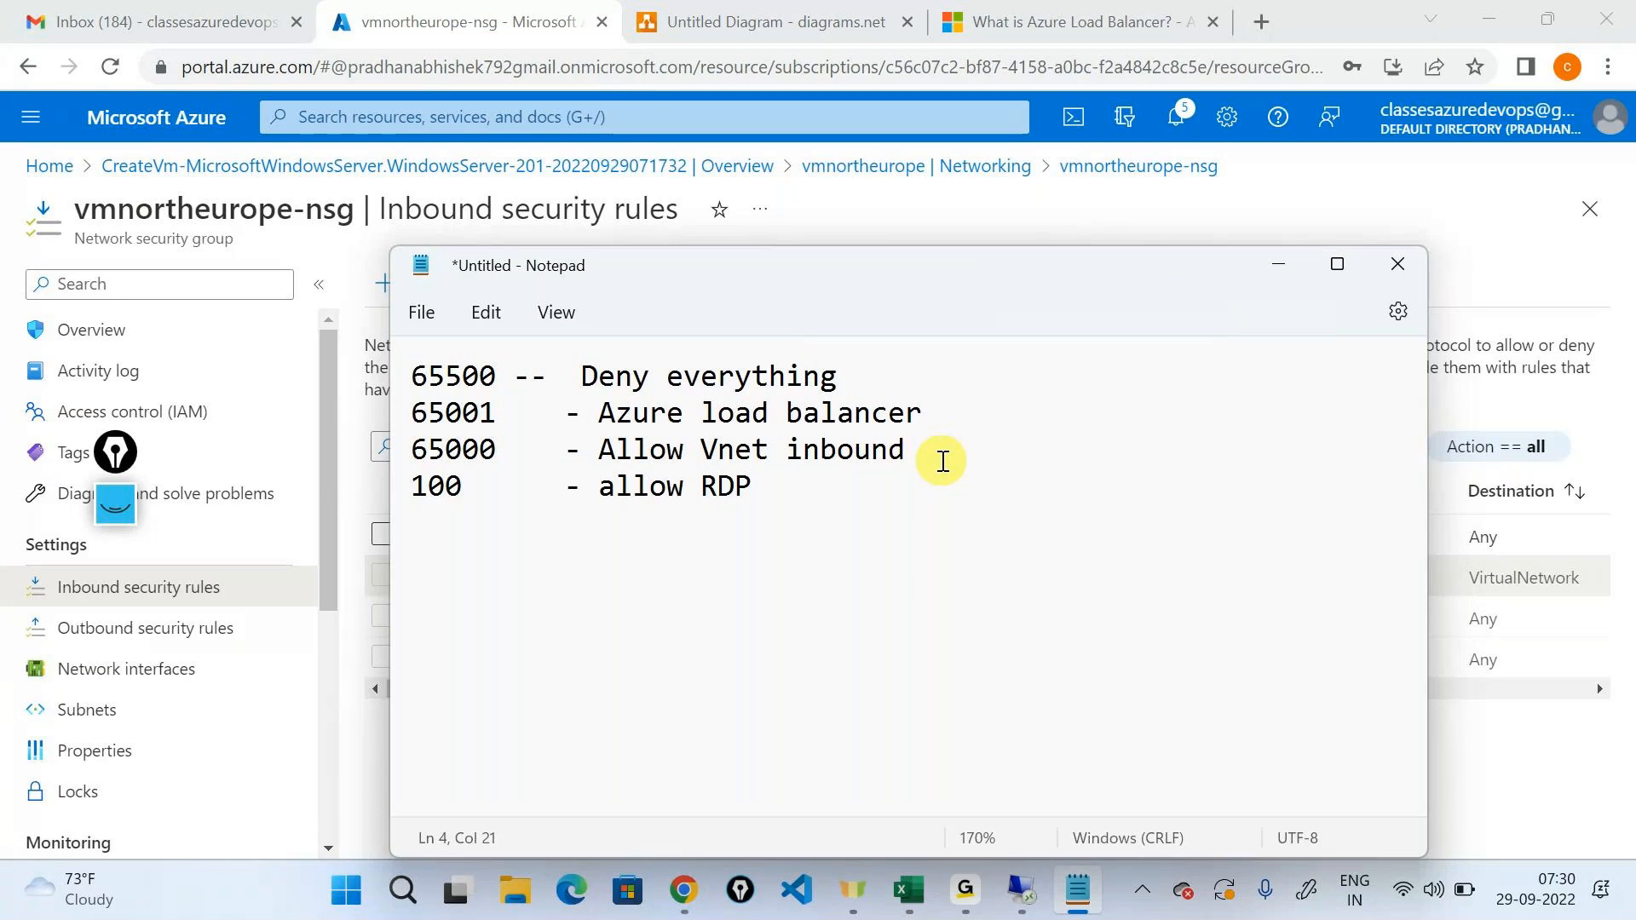
Clear the old ink, mark "Deny everything" with a cross, tick the three allow lines, bracket the notes, and hide the annotations.
left_click(788, 893)
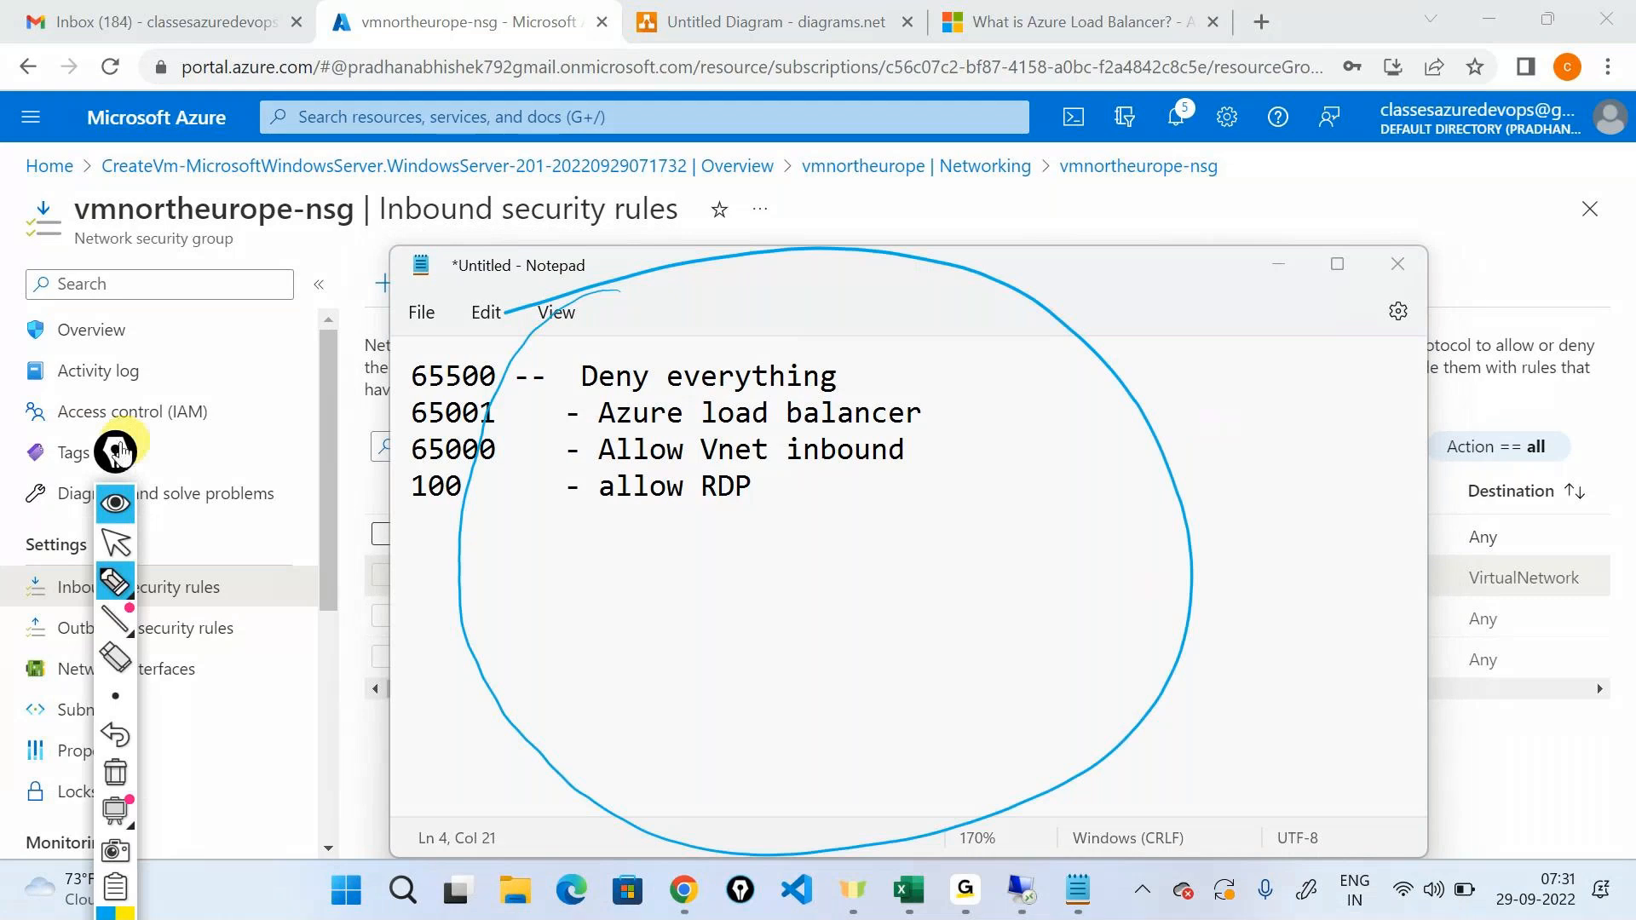
left_click_drag(123, 451, 1632, 479)
left_click(1555, 612)
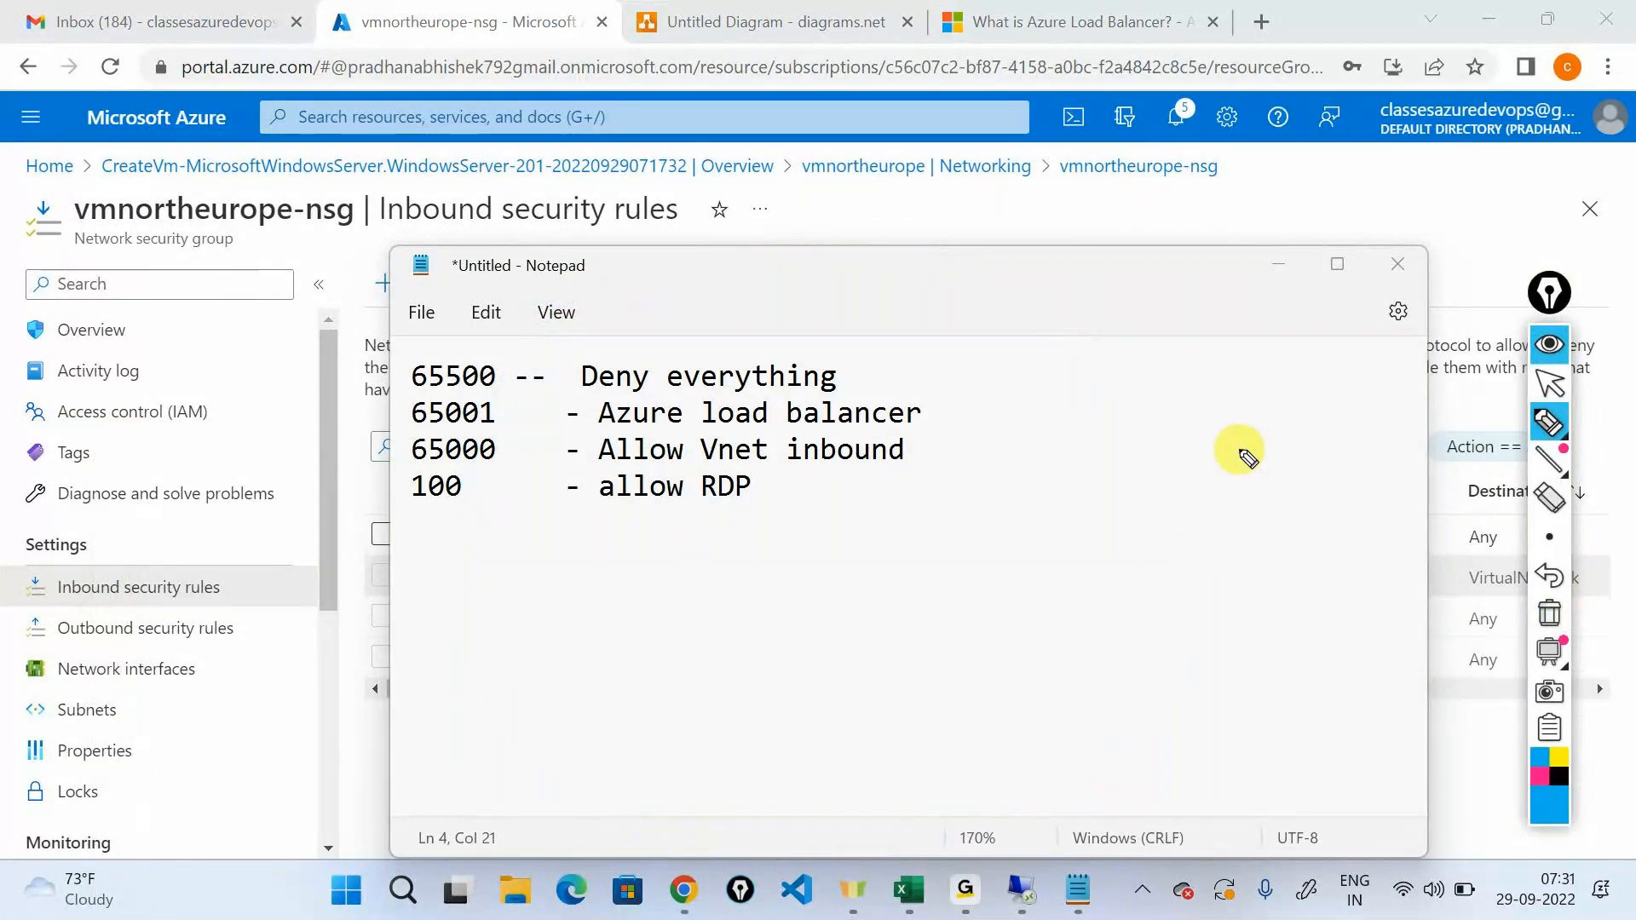
left_click_drag(863, 356, 901, 345)
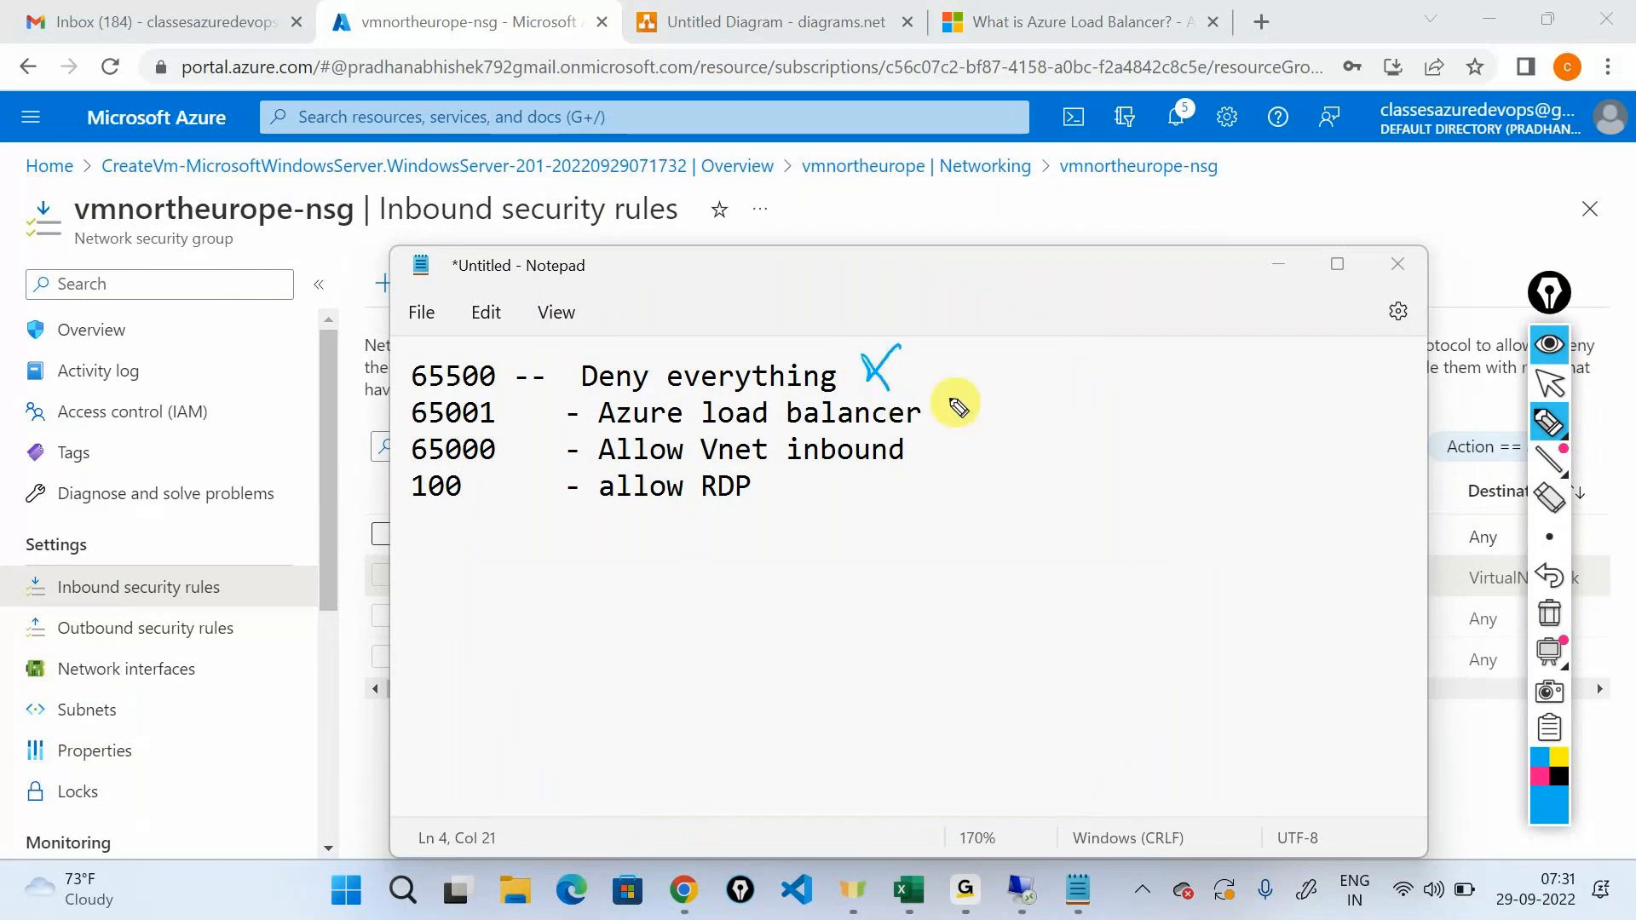
left_click_drag(938, 416, 999, 389)
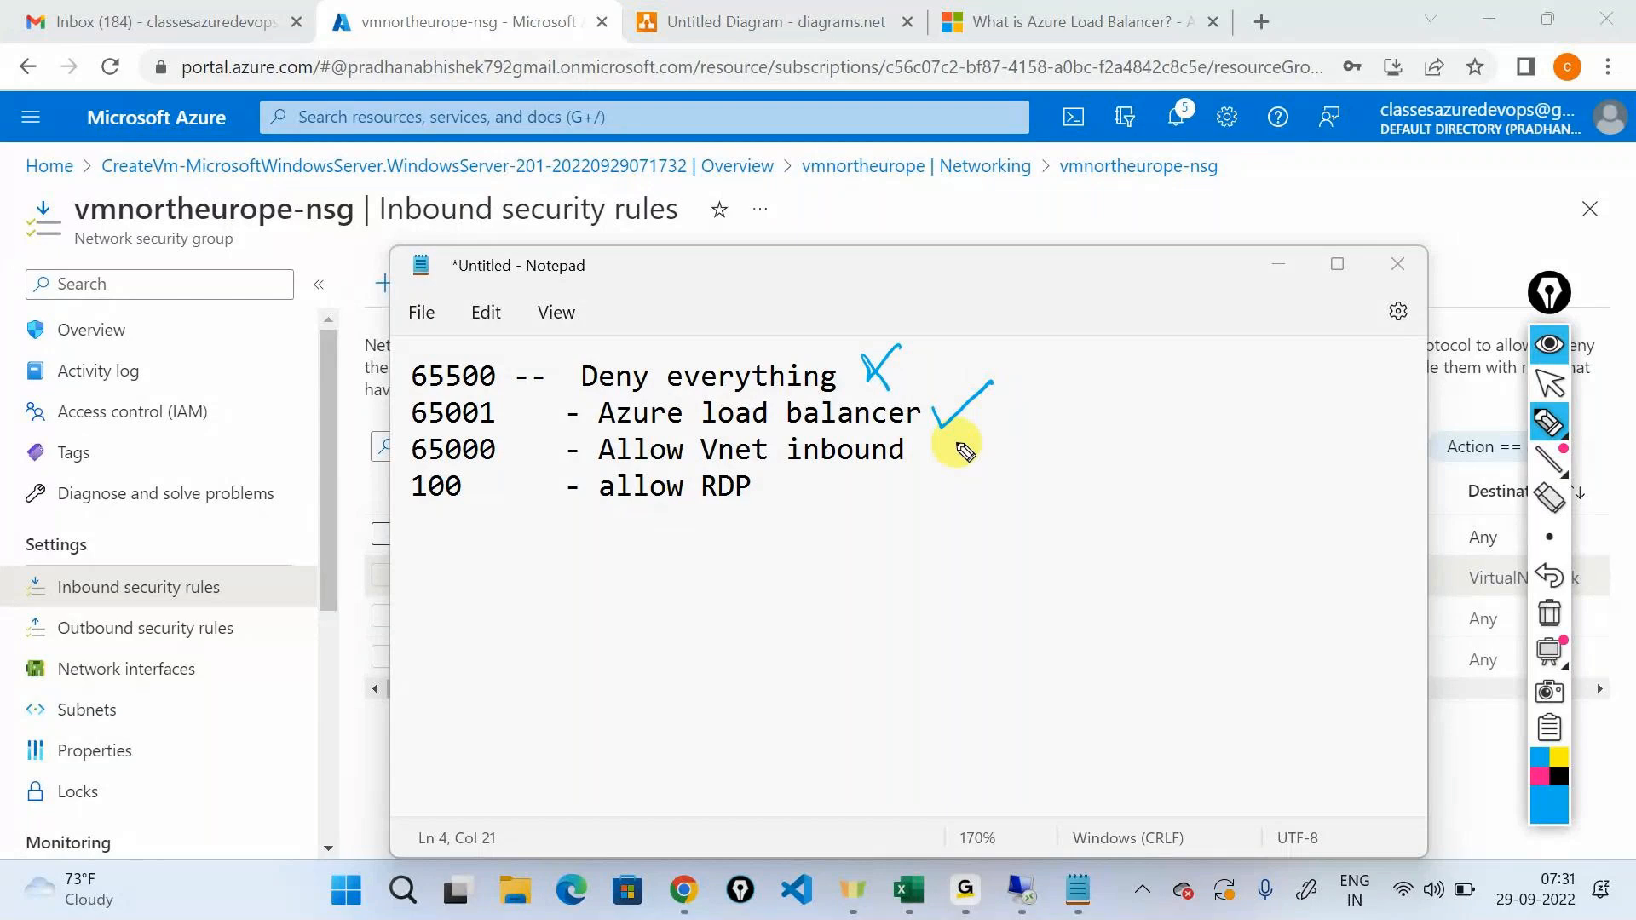
left_click_drag(941, 447, 1002, 431)
left_click_drag(782, 490, 844, 468)
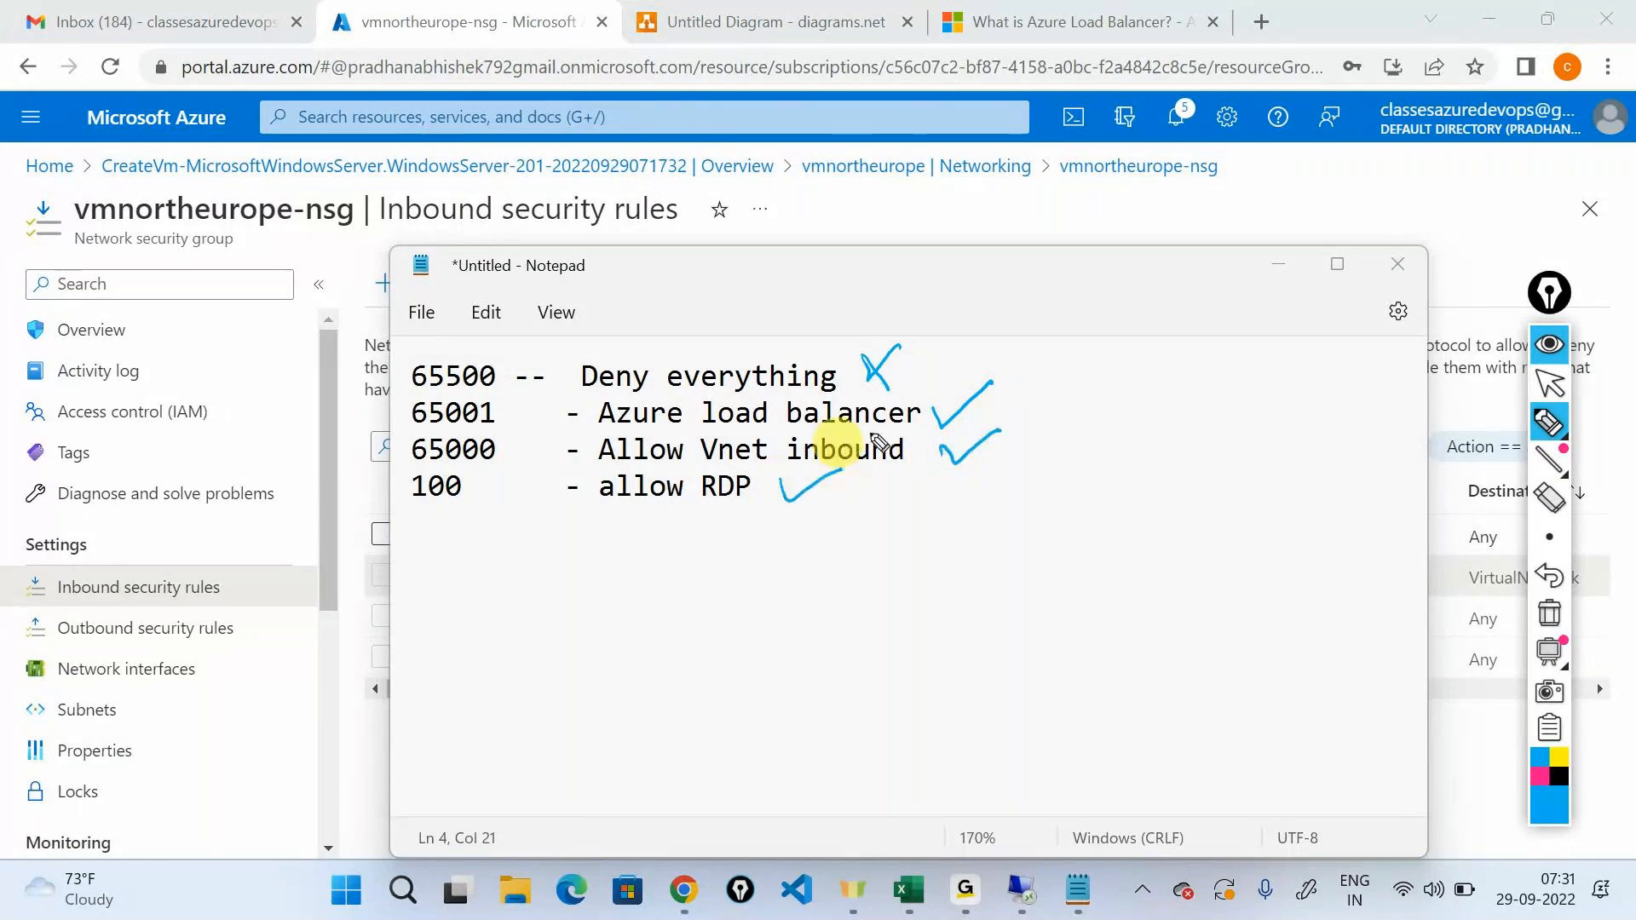
mouse_move(1055, 321)
left_mouse_down()
mouse_move(1088, 409)
mouse_move(1084, 487)
left_mouse_up()
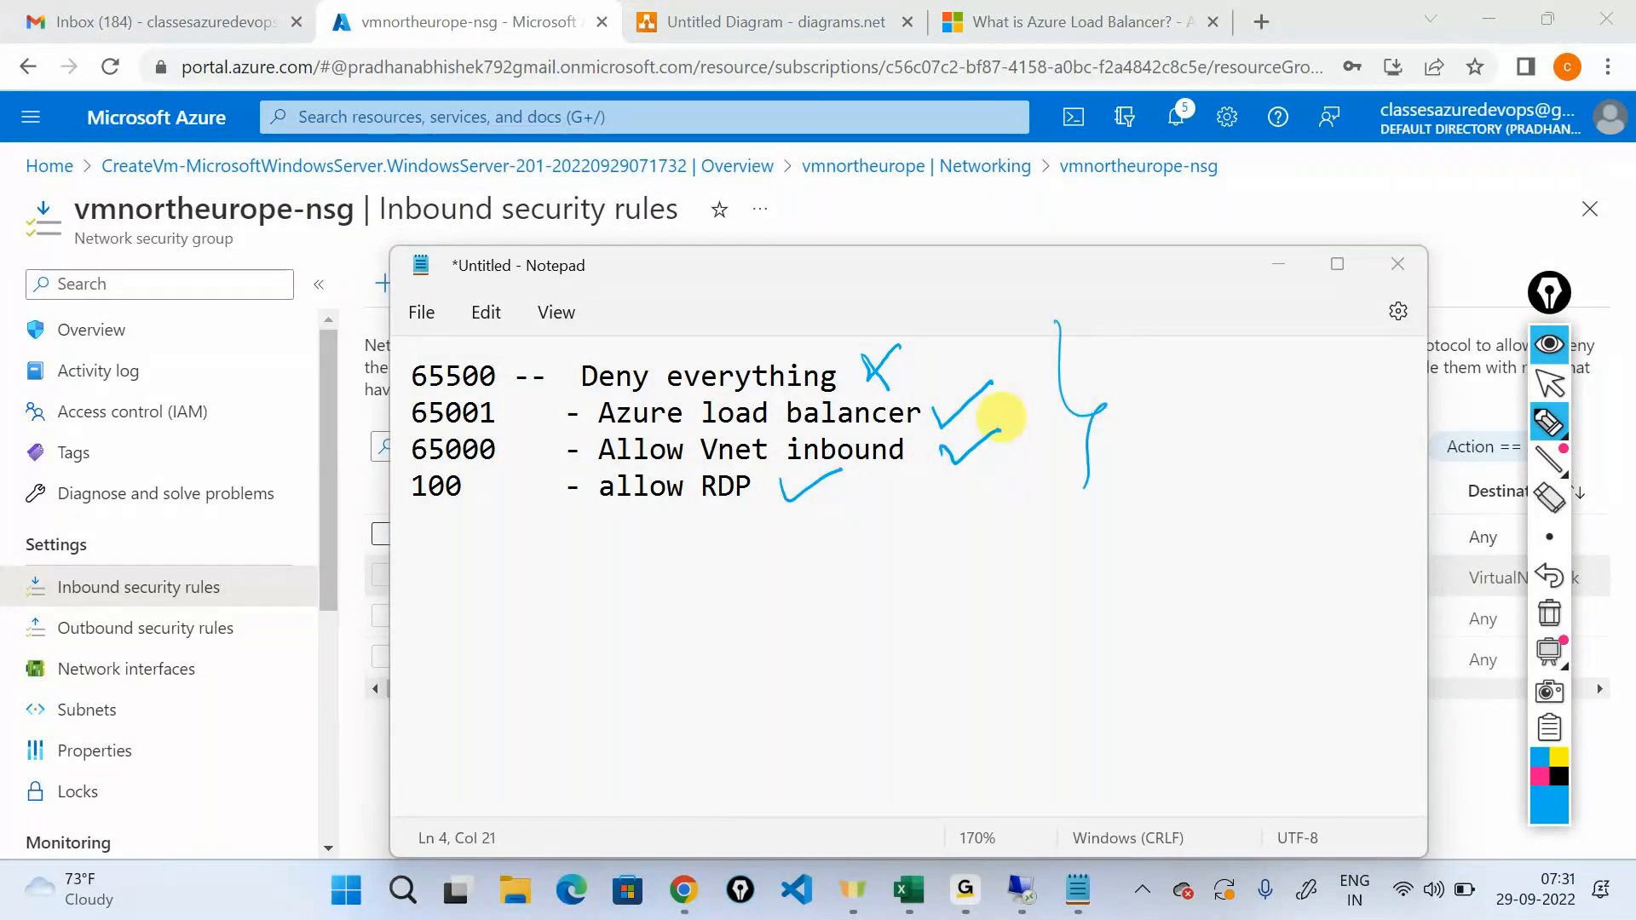
left_click(1544, 347)
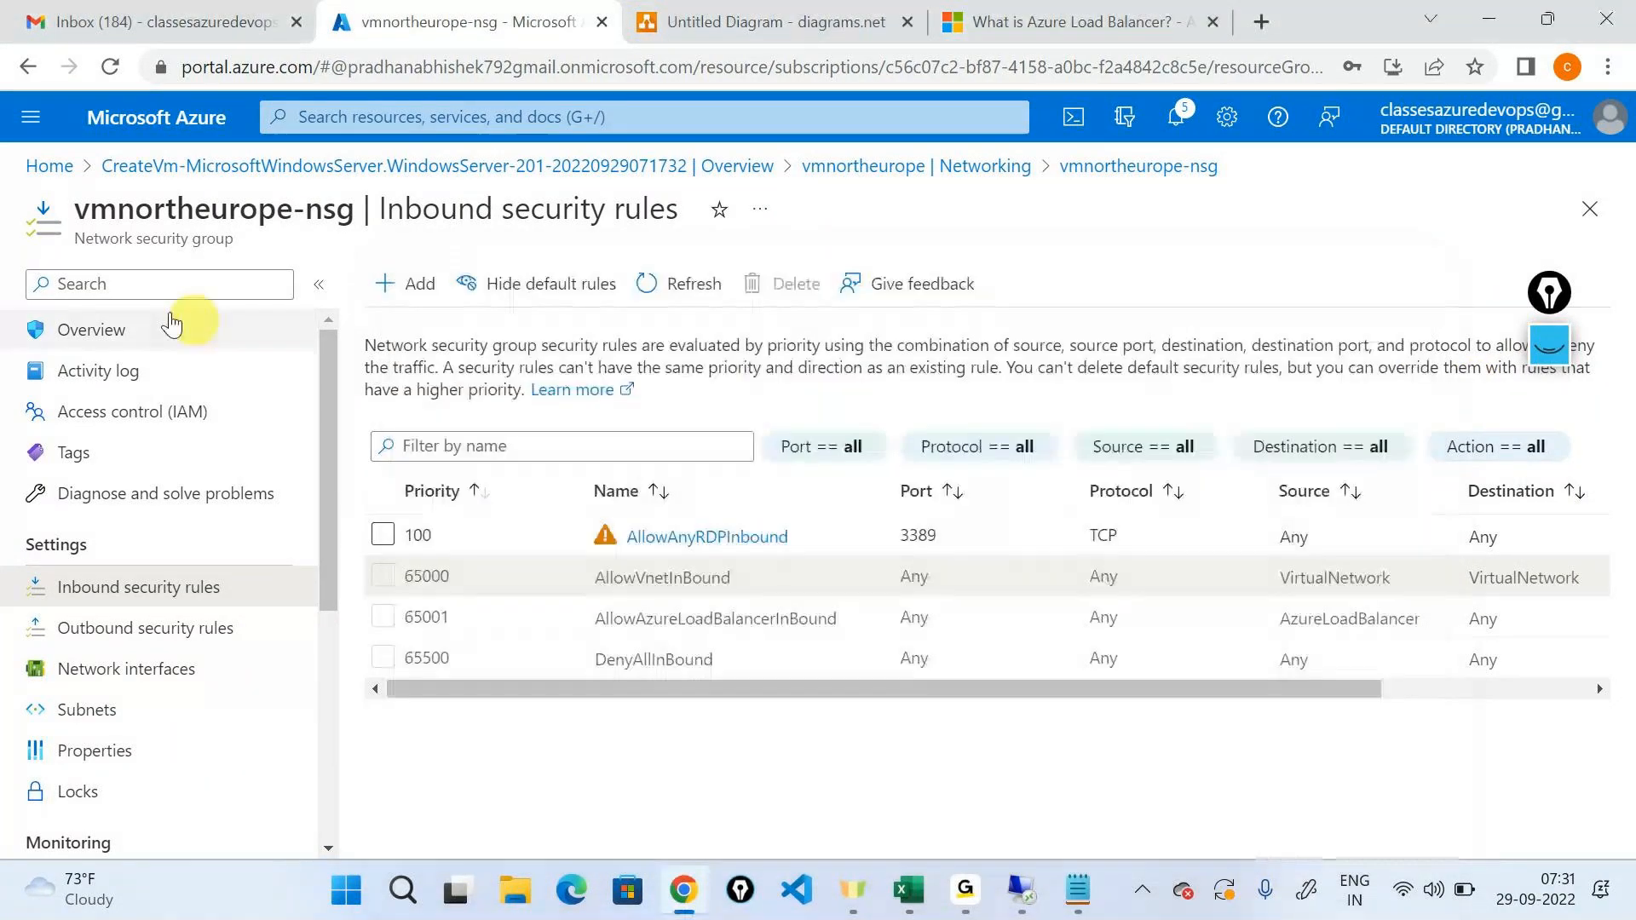
Go back to the vmnortheurope virtual machine's overview and copy its private IP address from the networking properties.
left_click(69, 322)
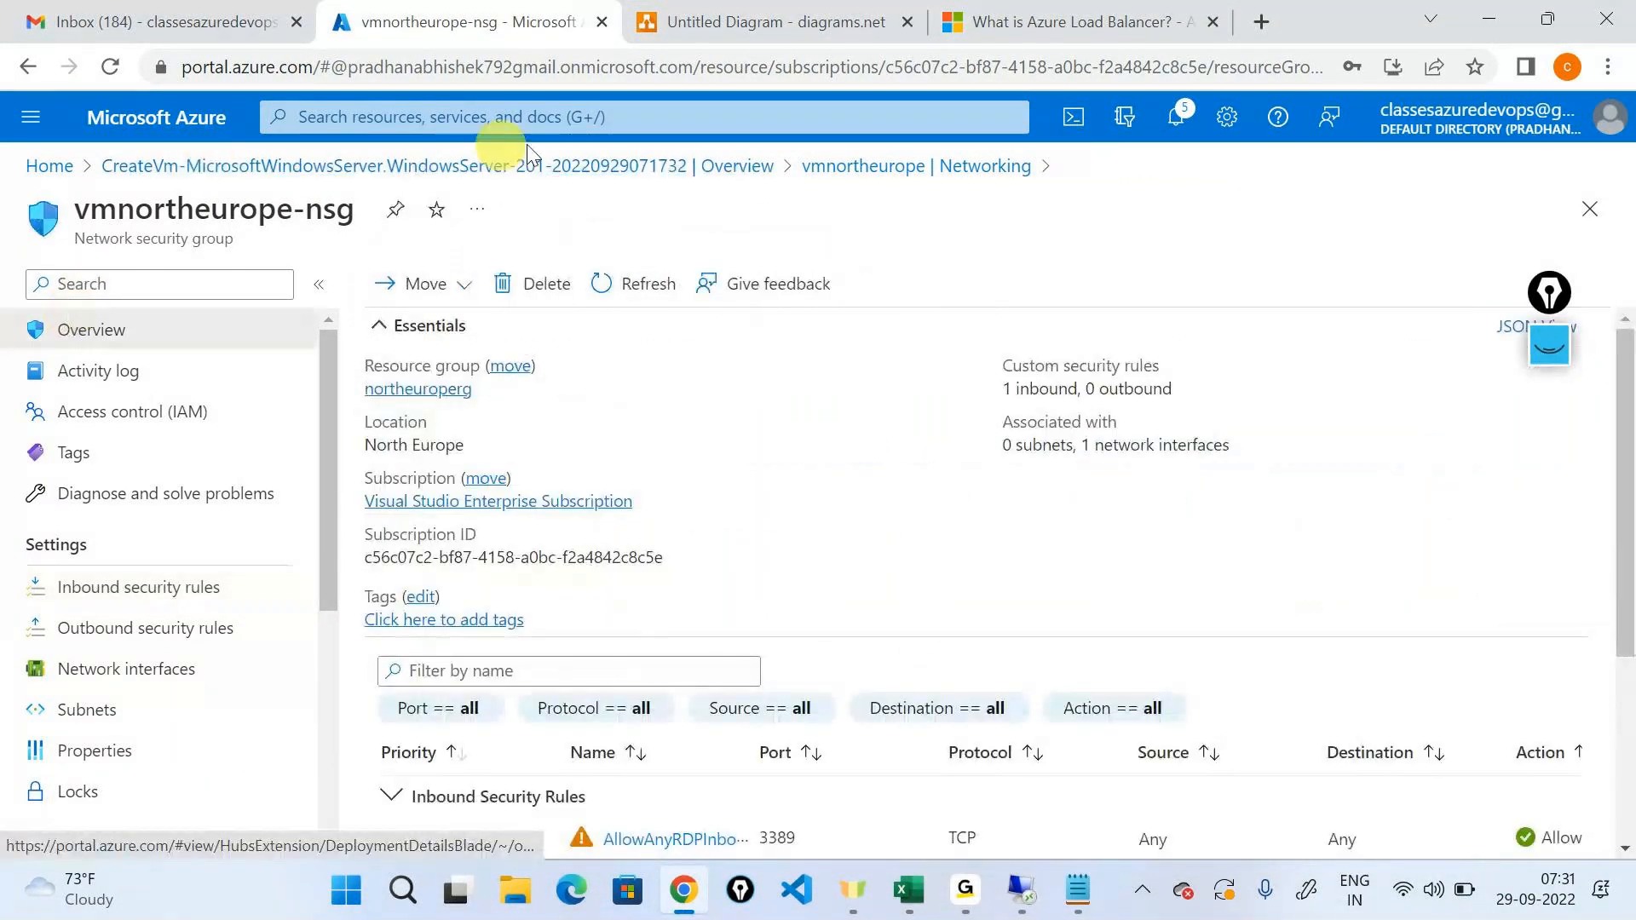
left_click(832, 175)
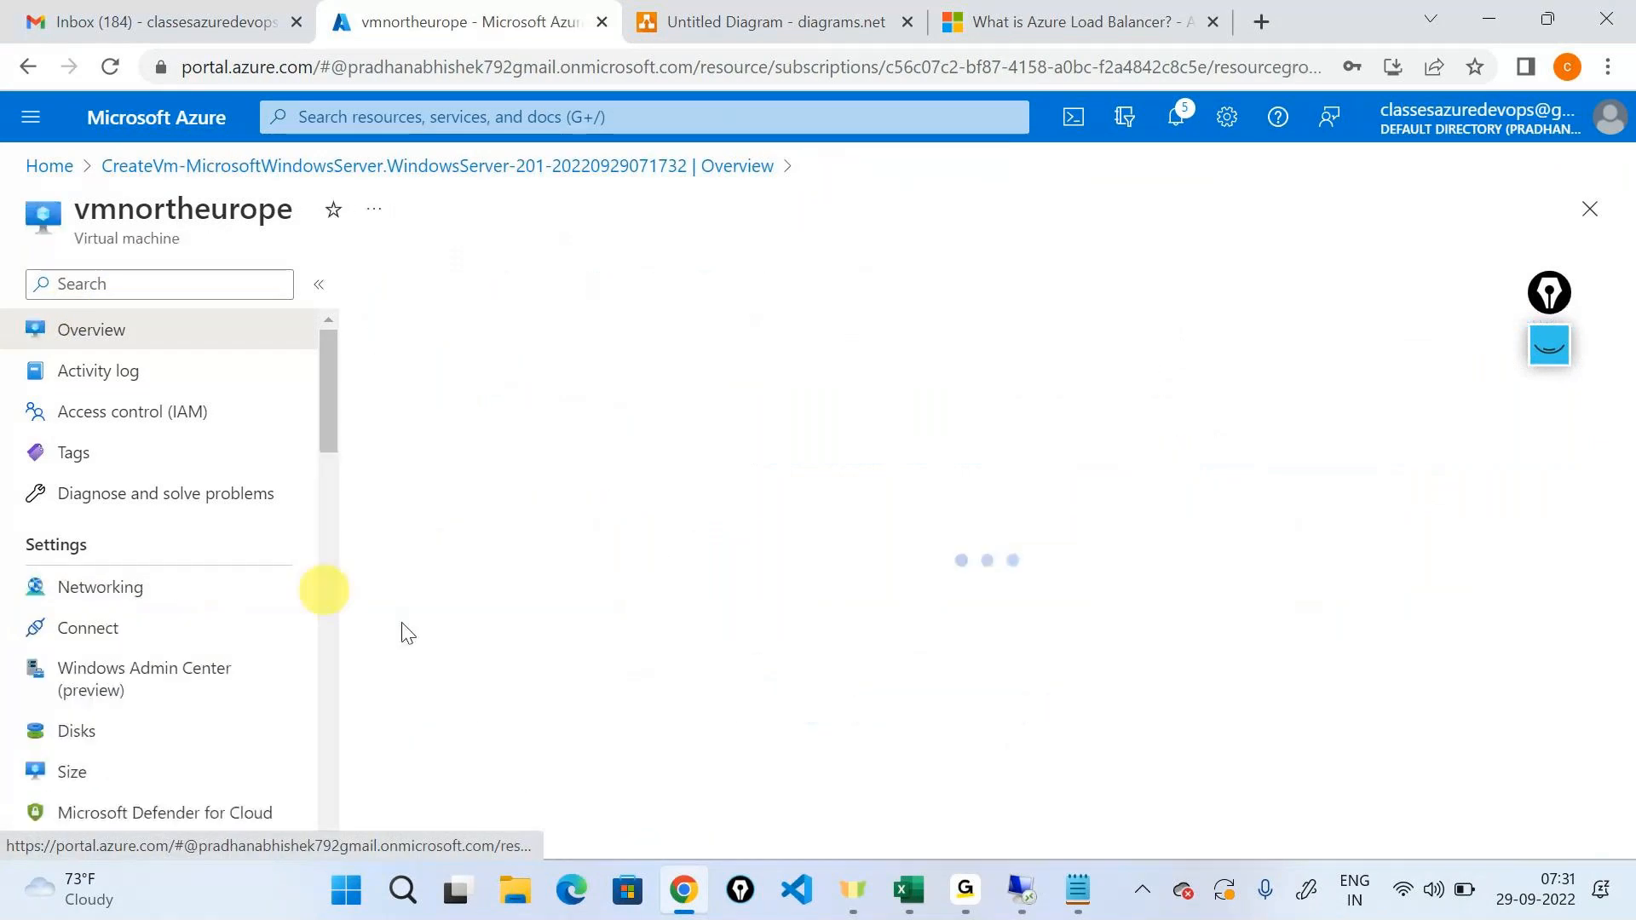
scroll(1163, 678, "down", 3)
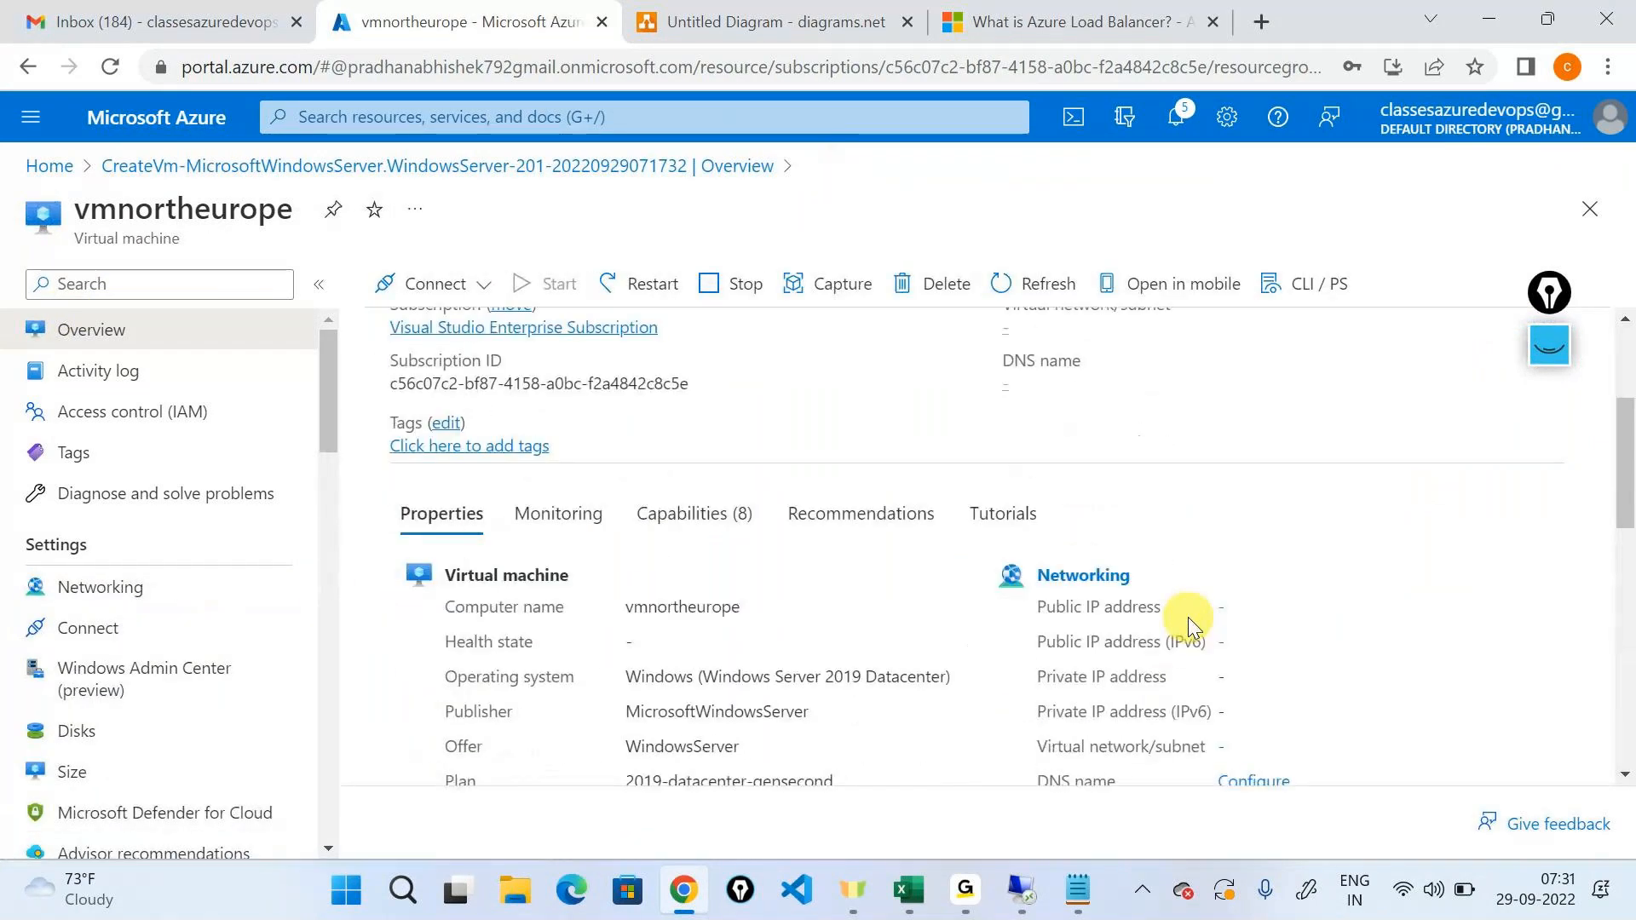
scroll(1188, 617, "down", 1)
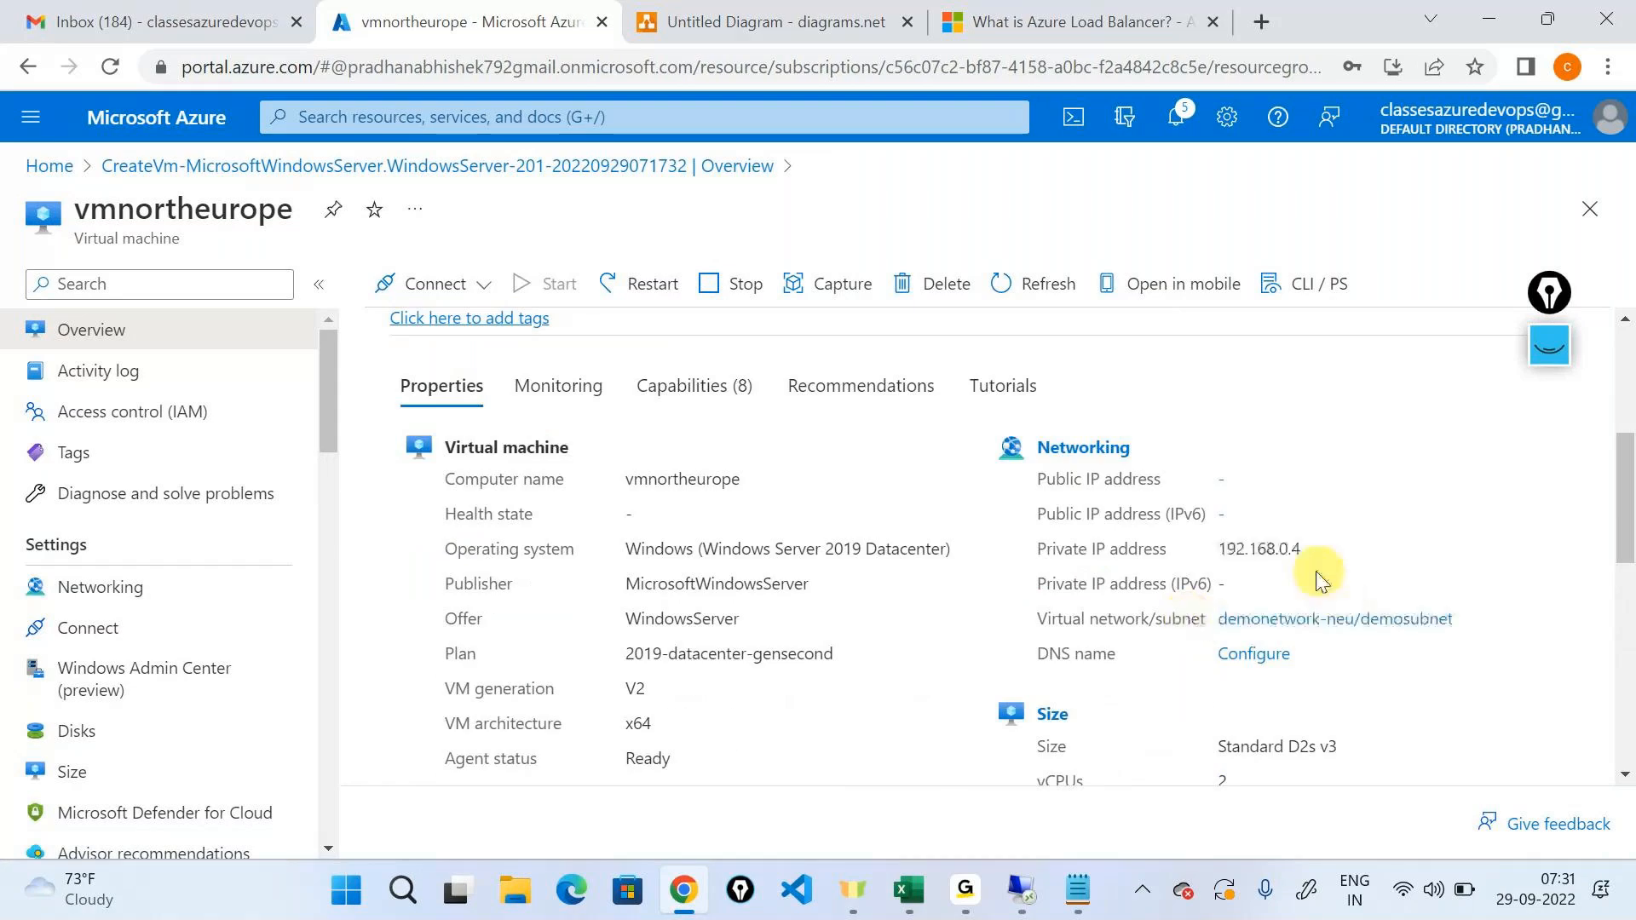
double_click(1261, 548)
right_click(1260, 548)
left_click(1304, 571)
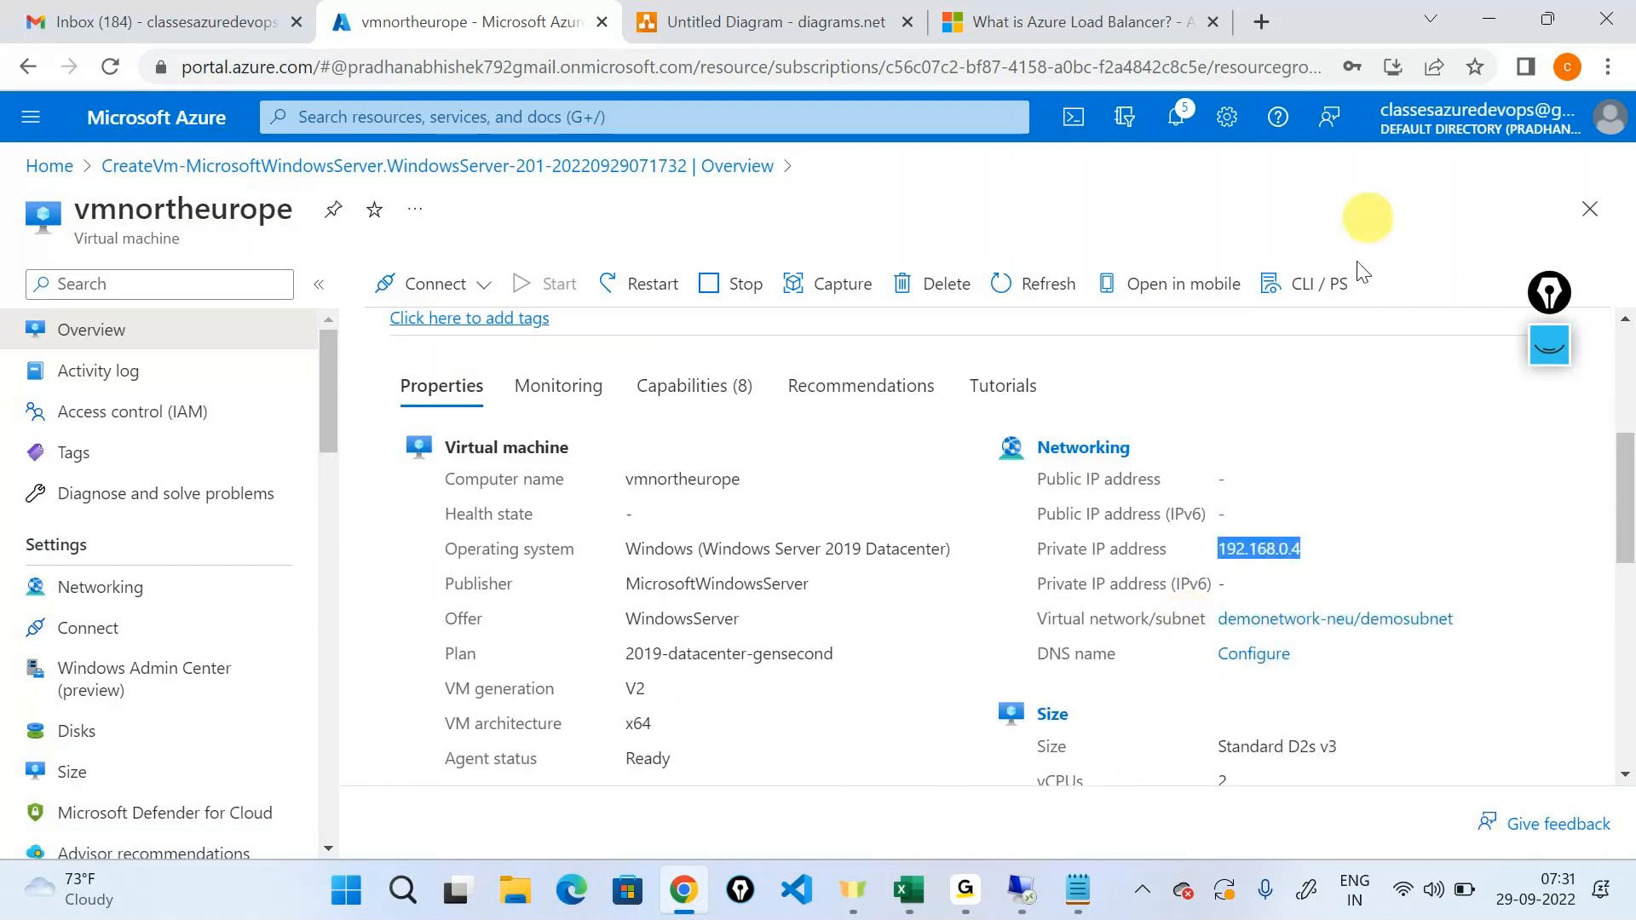
Try to connect to the virtual machine at 192.168.0.4 through Remote Desktop Connection.
left_click(1019, 888)
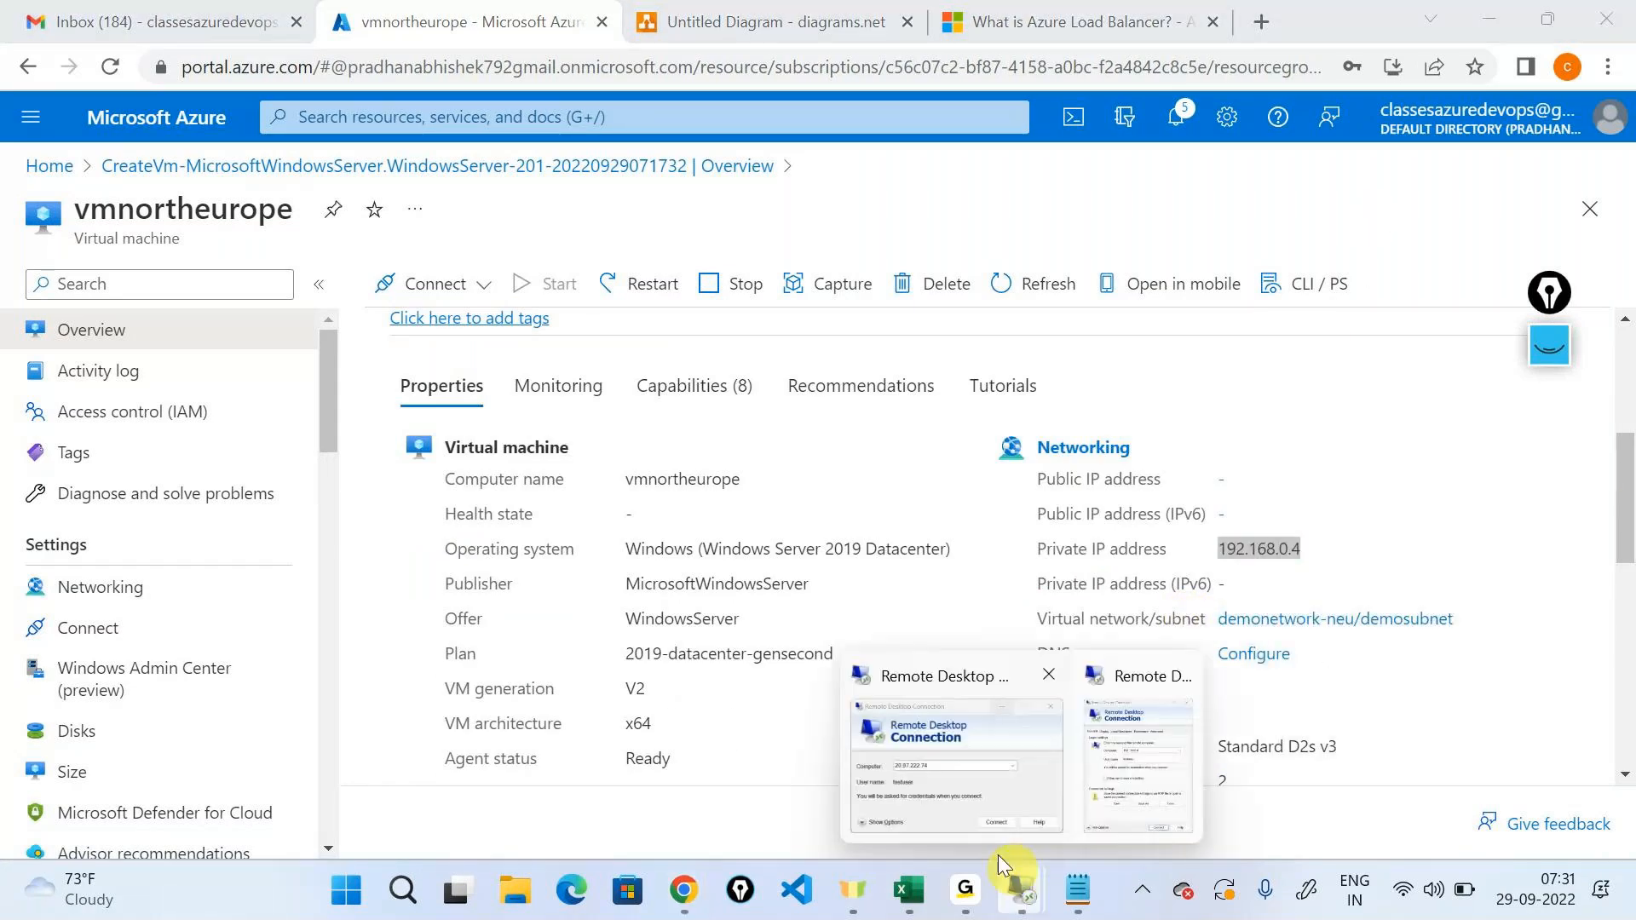
left_click(1111, 753)
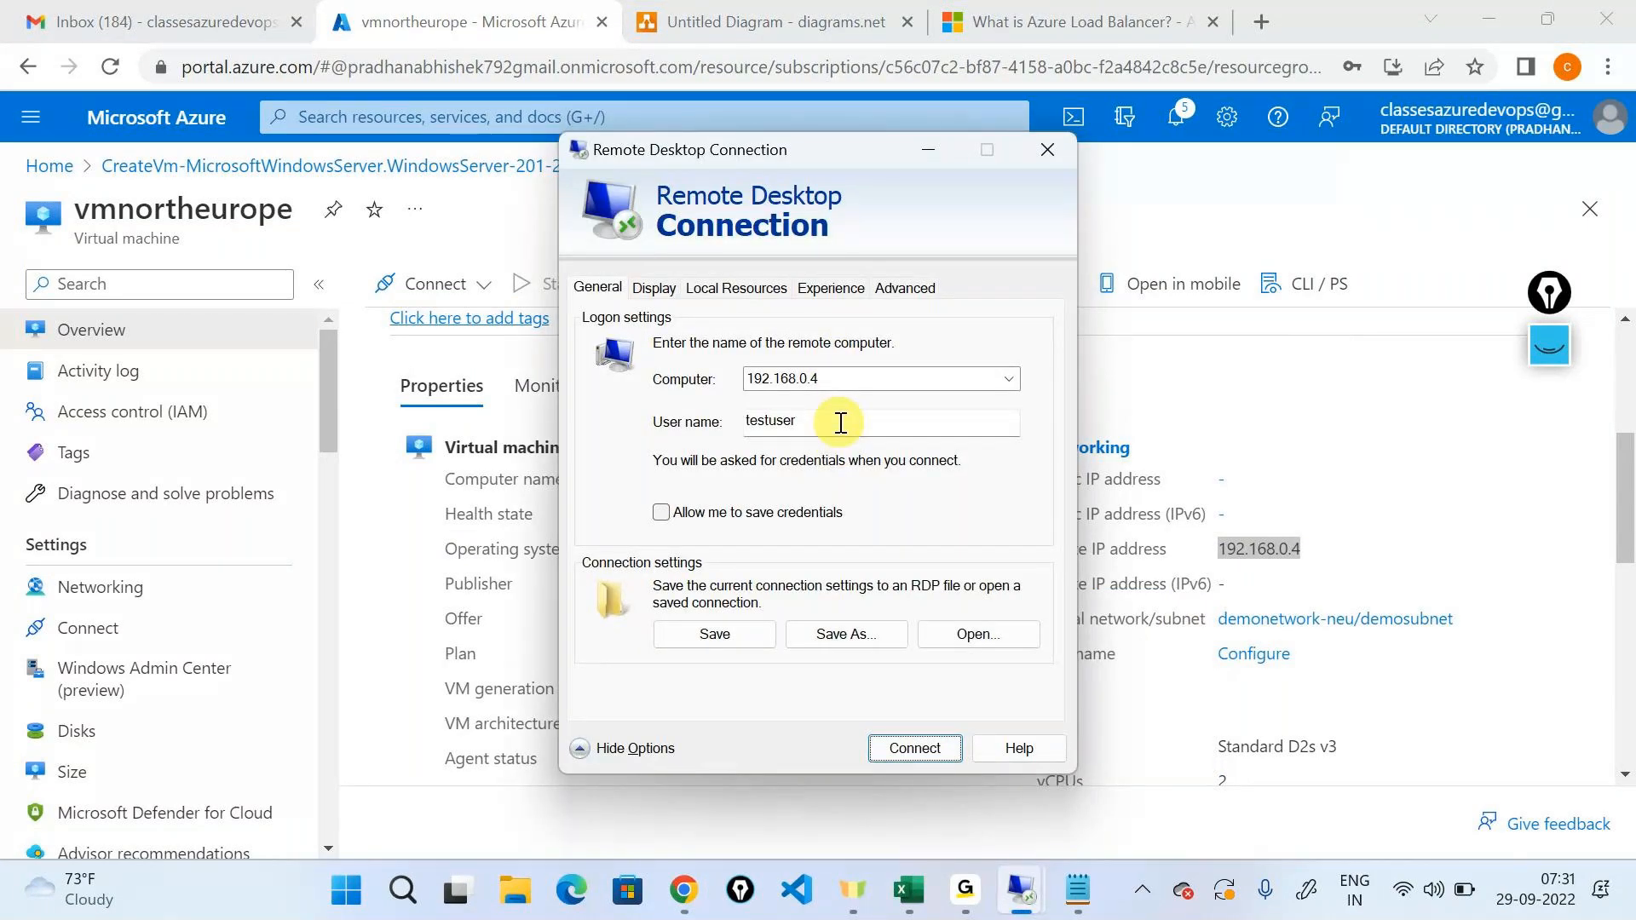
left_click(934, 750)
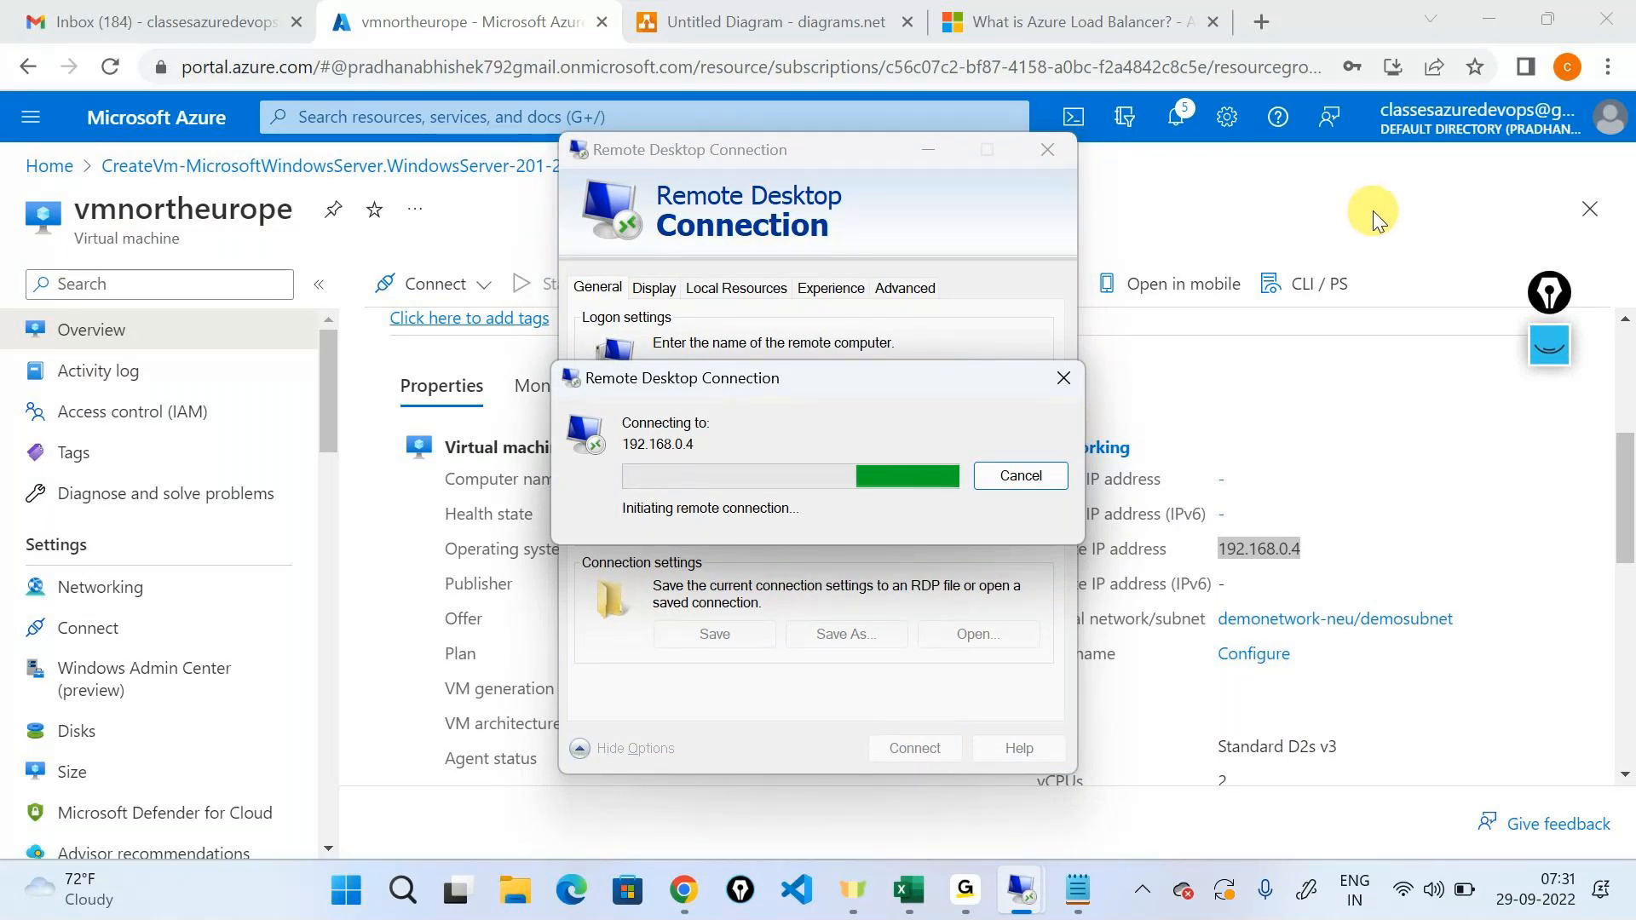
scroll(1356, 465, "up", 1)
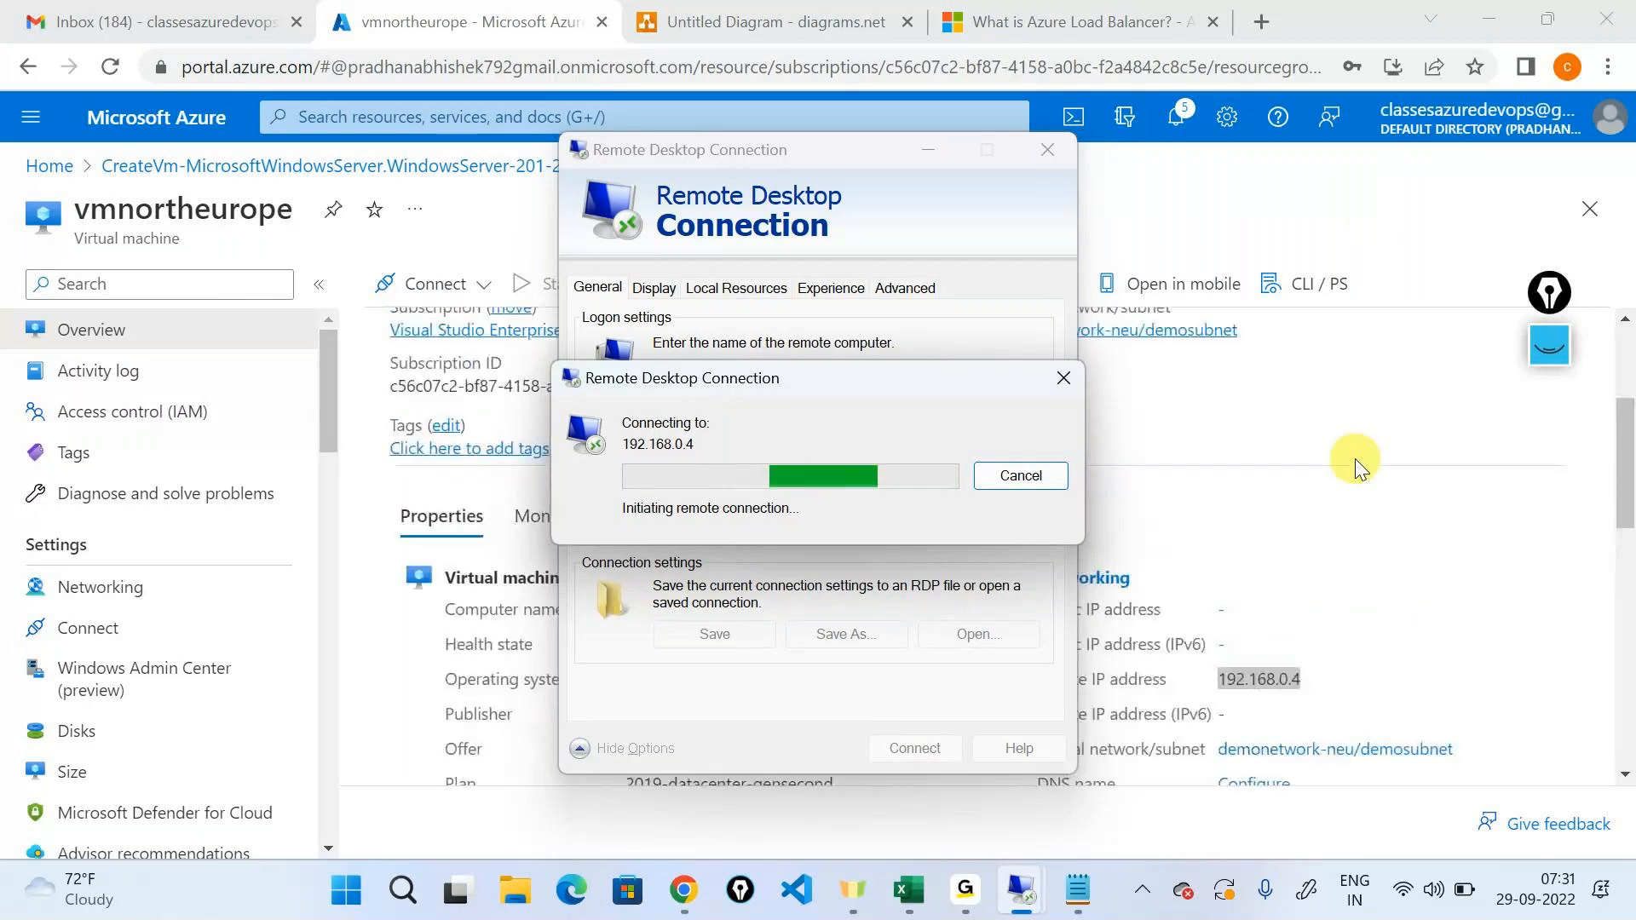
scroll(1355, 459, "up", 2)
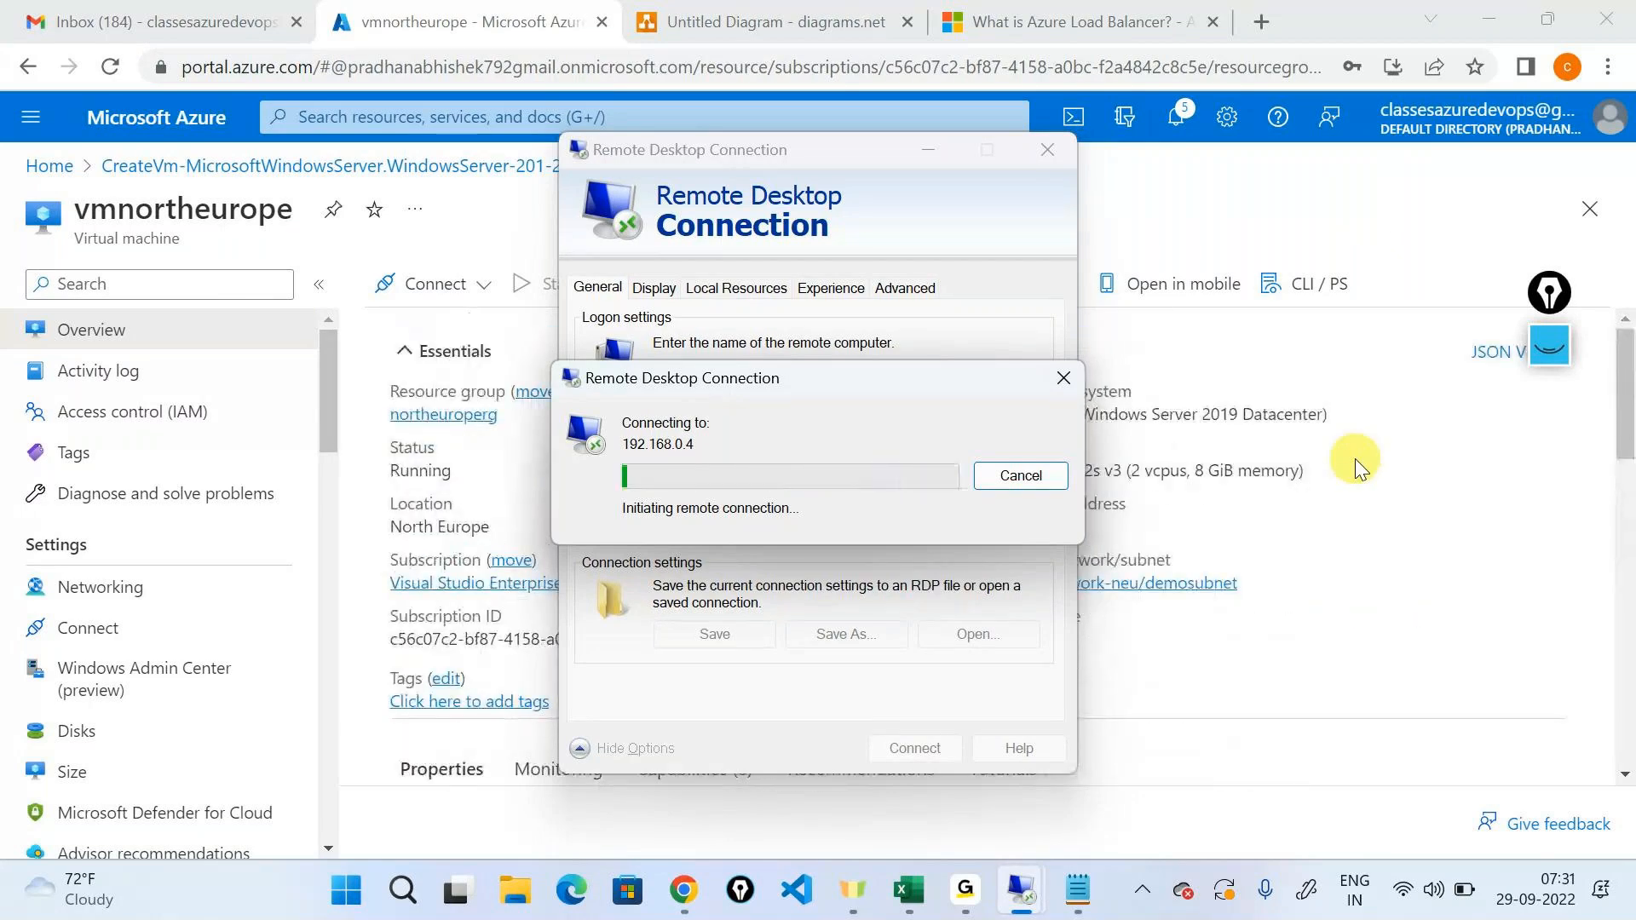
Switch to the GoTo meeting window.
left_click(966, 890)
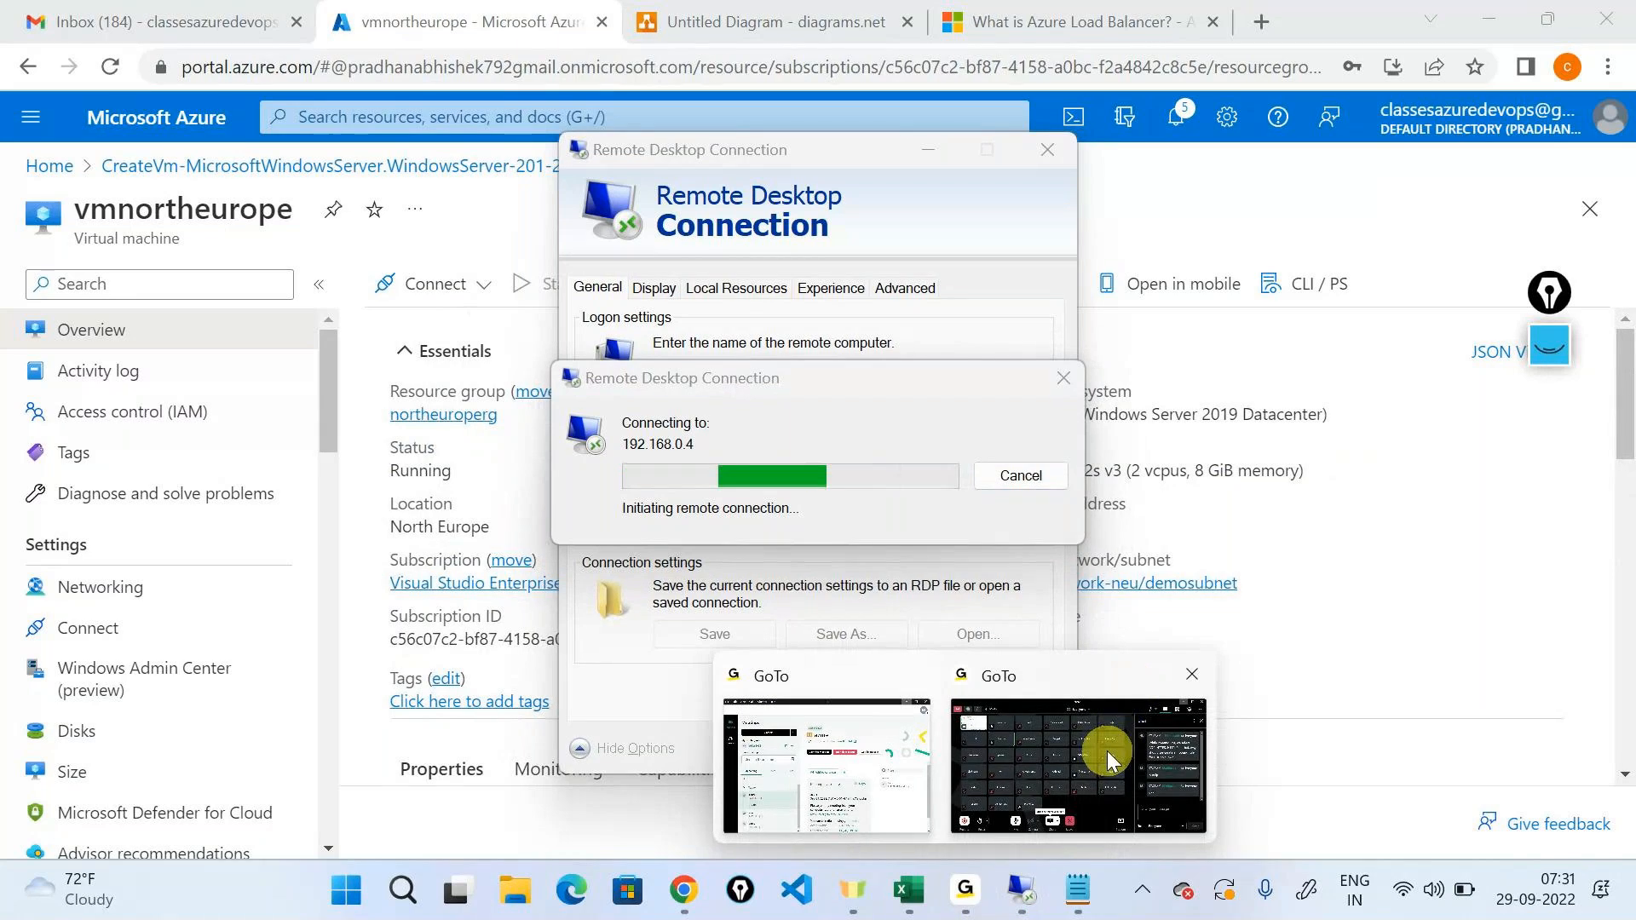
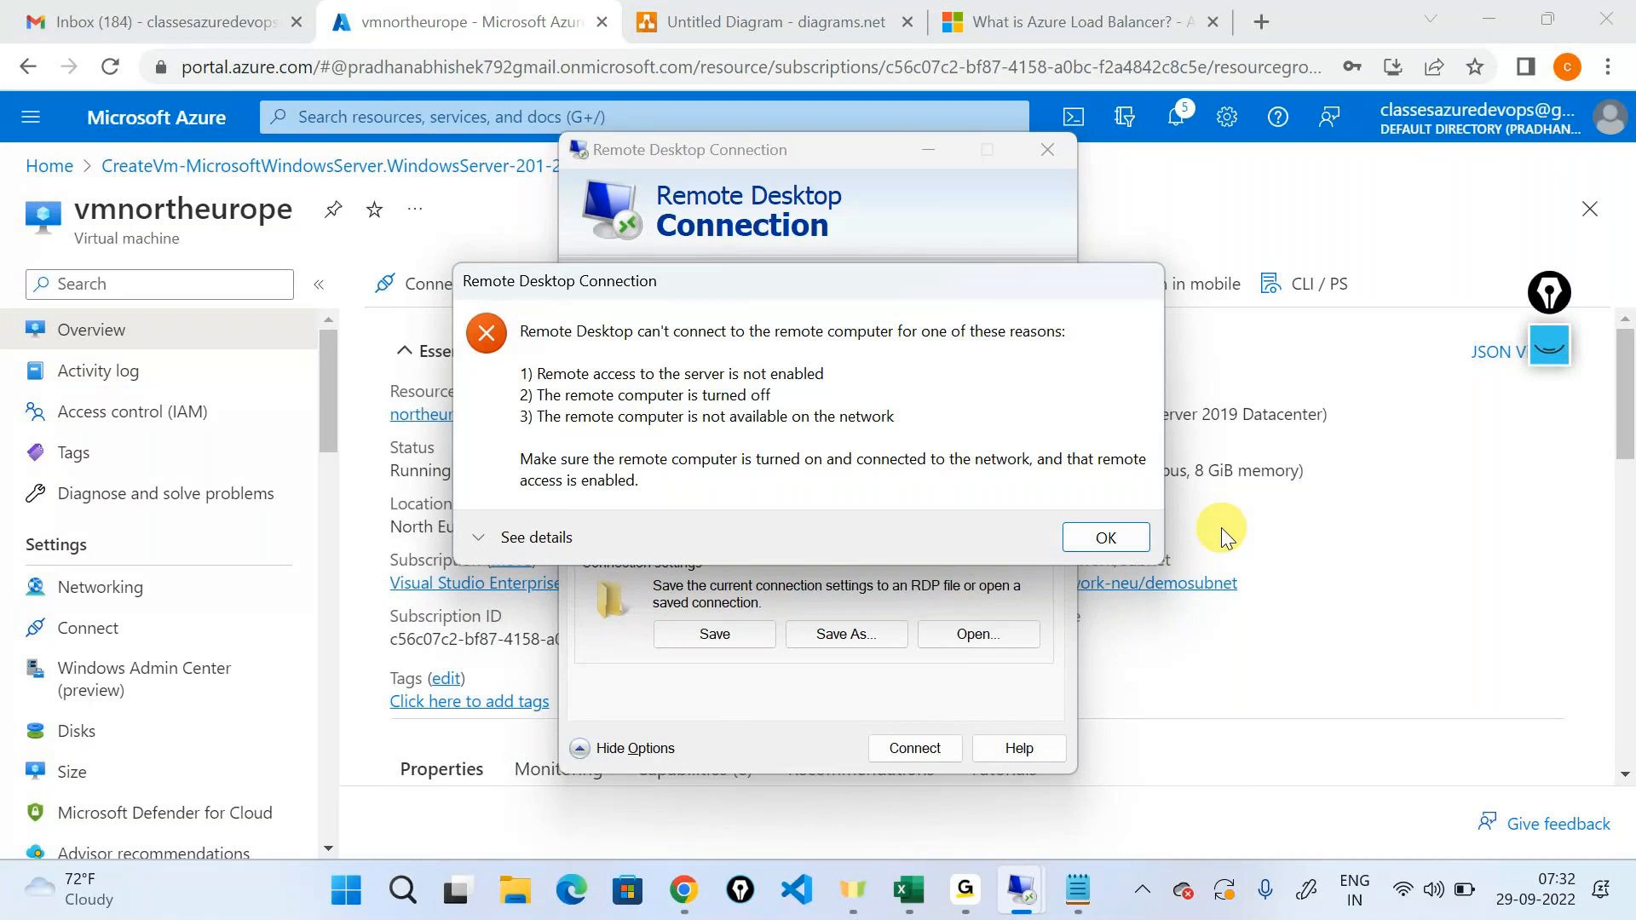
Dismiss the connection error, try to open 192.168.0.4 in a new browser tab, and close that tab.
left_click(1147, 537)
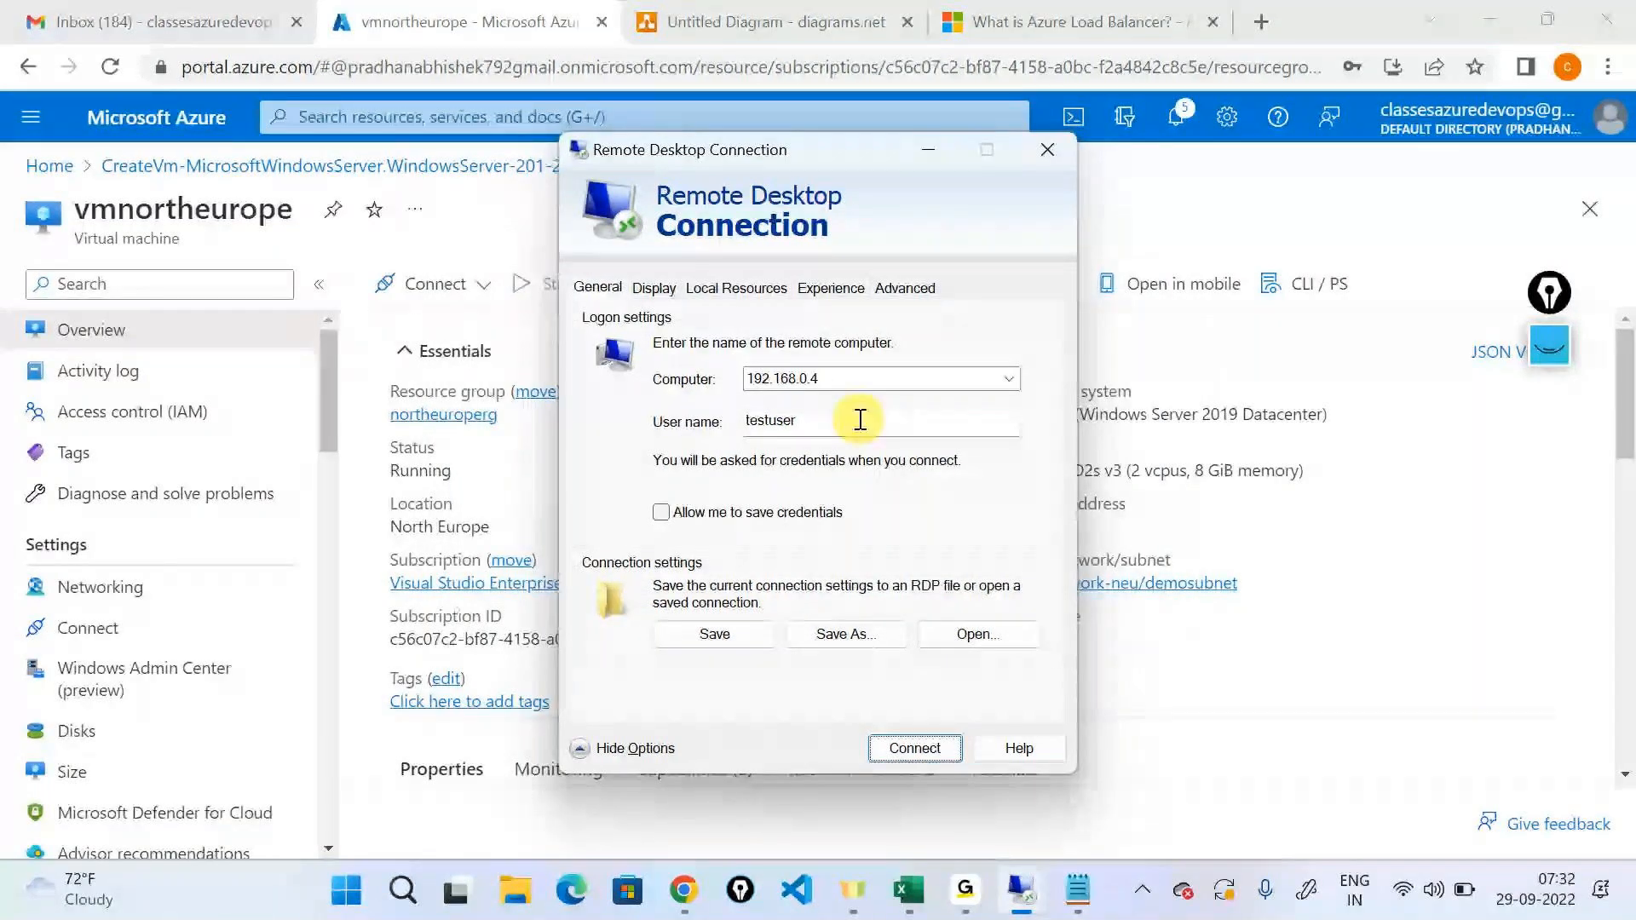
double_click(851, 383)
key("ctrl+c")
left_click(1249, 24)
key("ctrl+v")
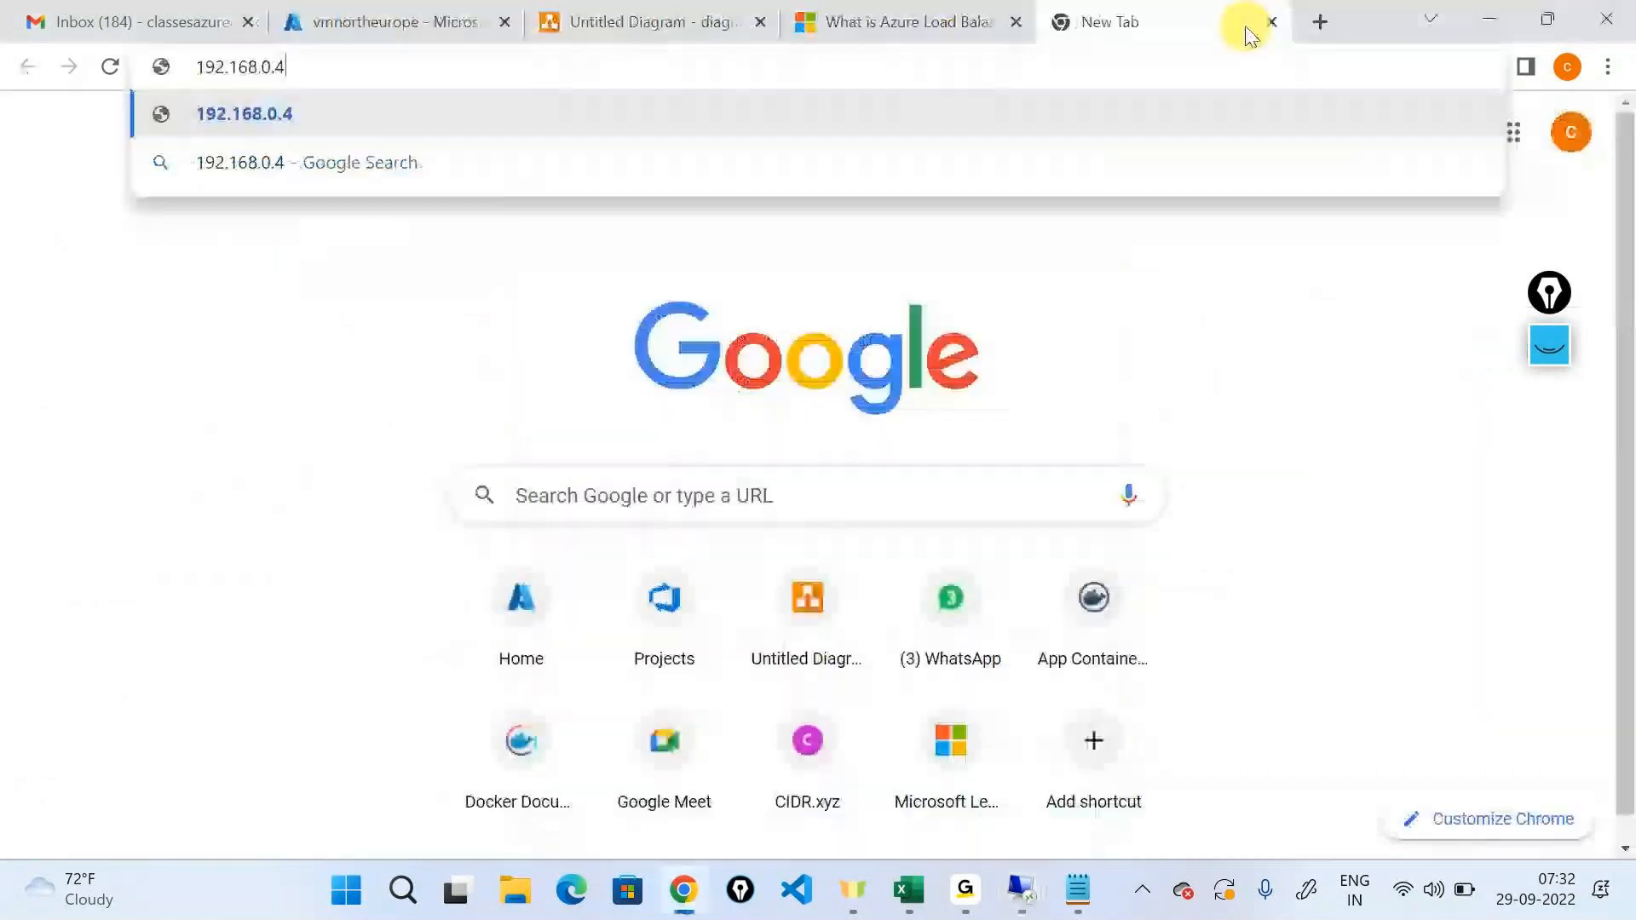
key("Return")
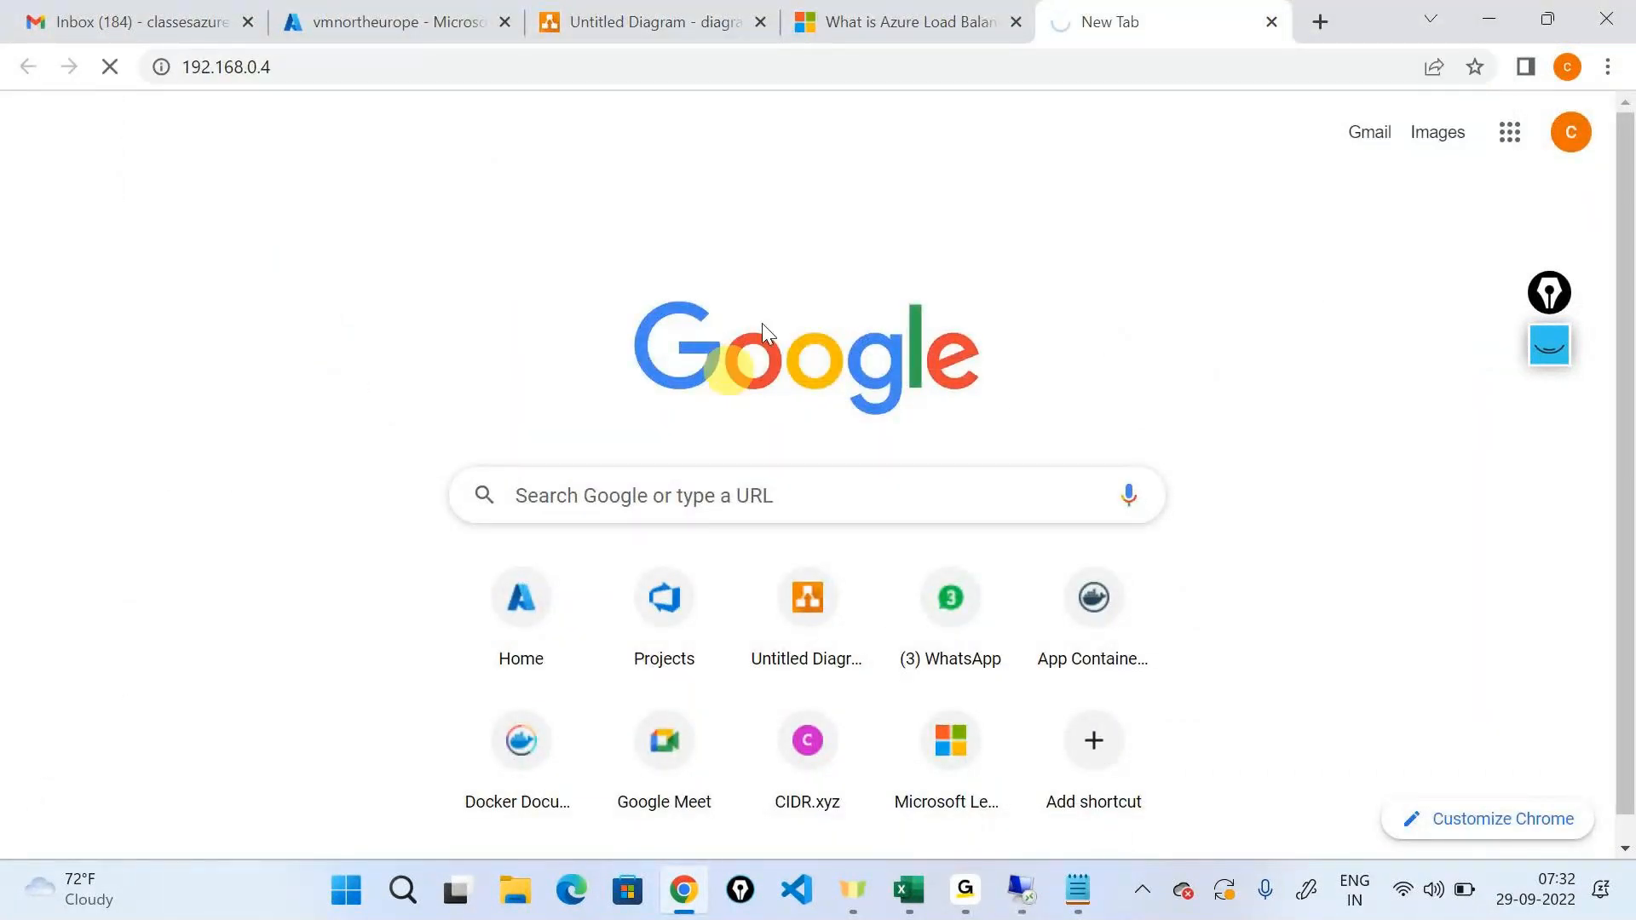
left_click(1269, 20)
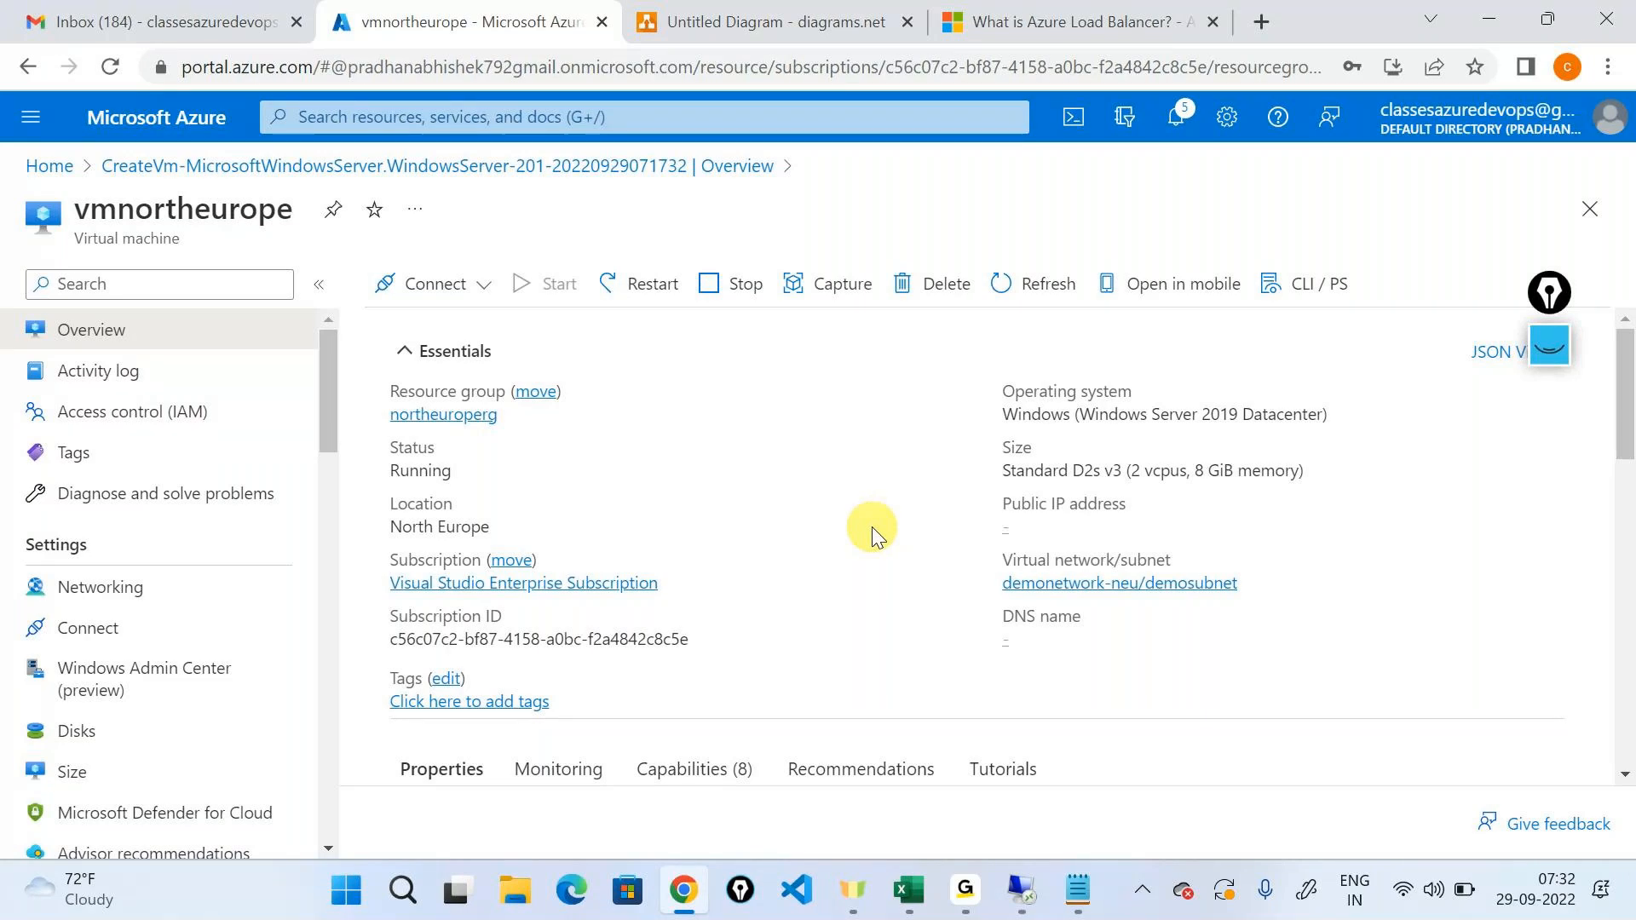
Check vmnortheurope's private IP address in the networking properties and retry the Remote Desktop connection to 192.168.0.4.
scroll(872, 528, "down", 3)
left_click(1297, 545)
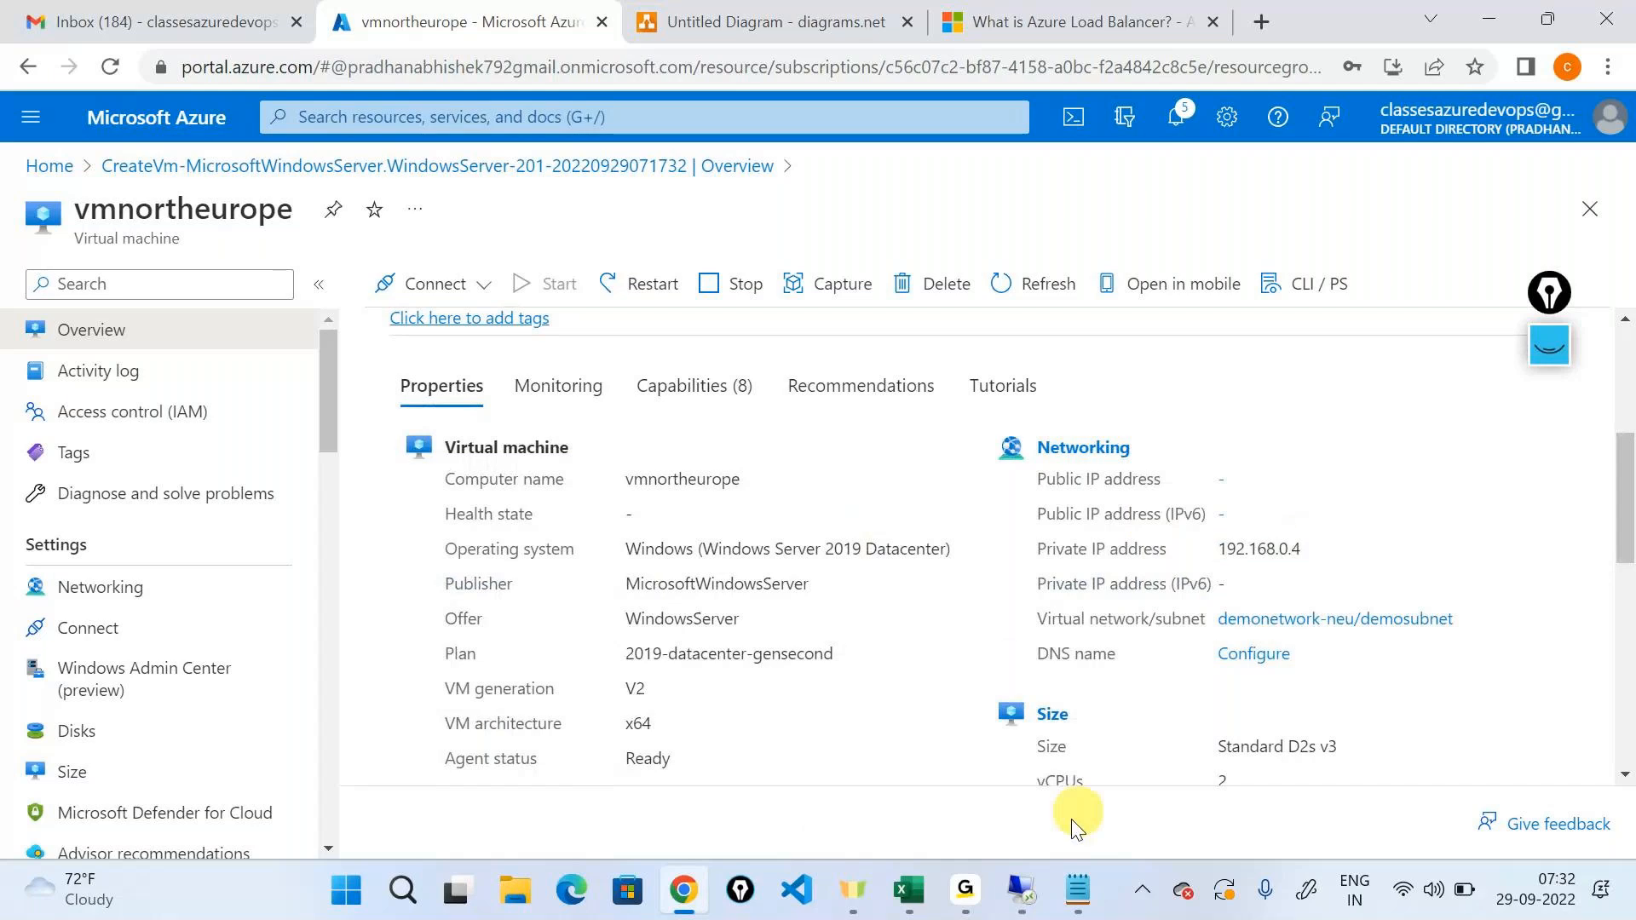
left_click(1022, 887)
left_click(1021, 890)
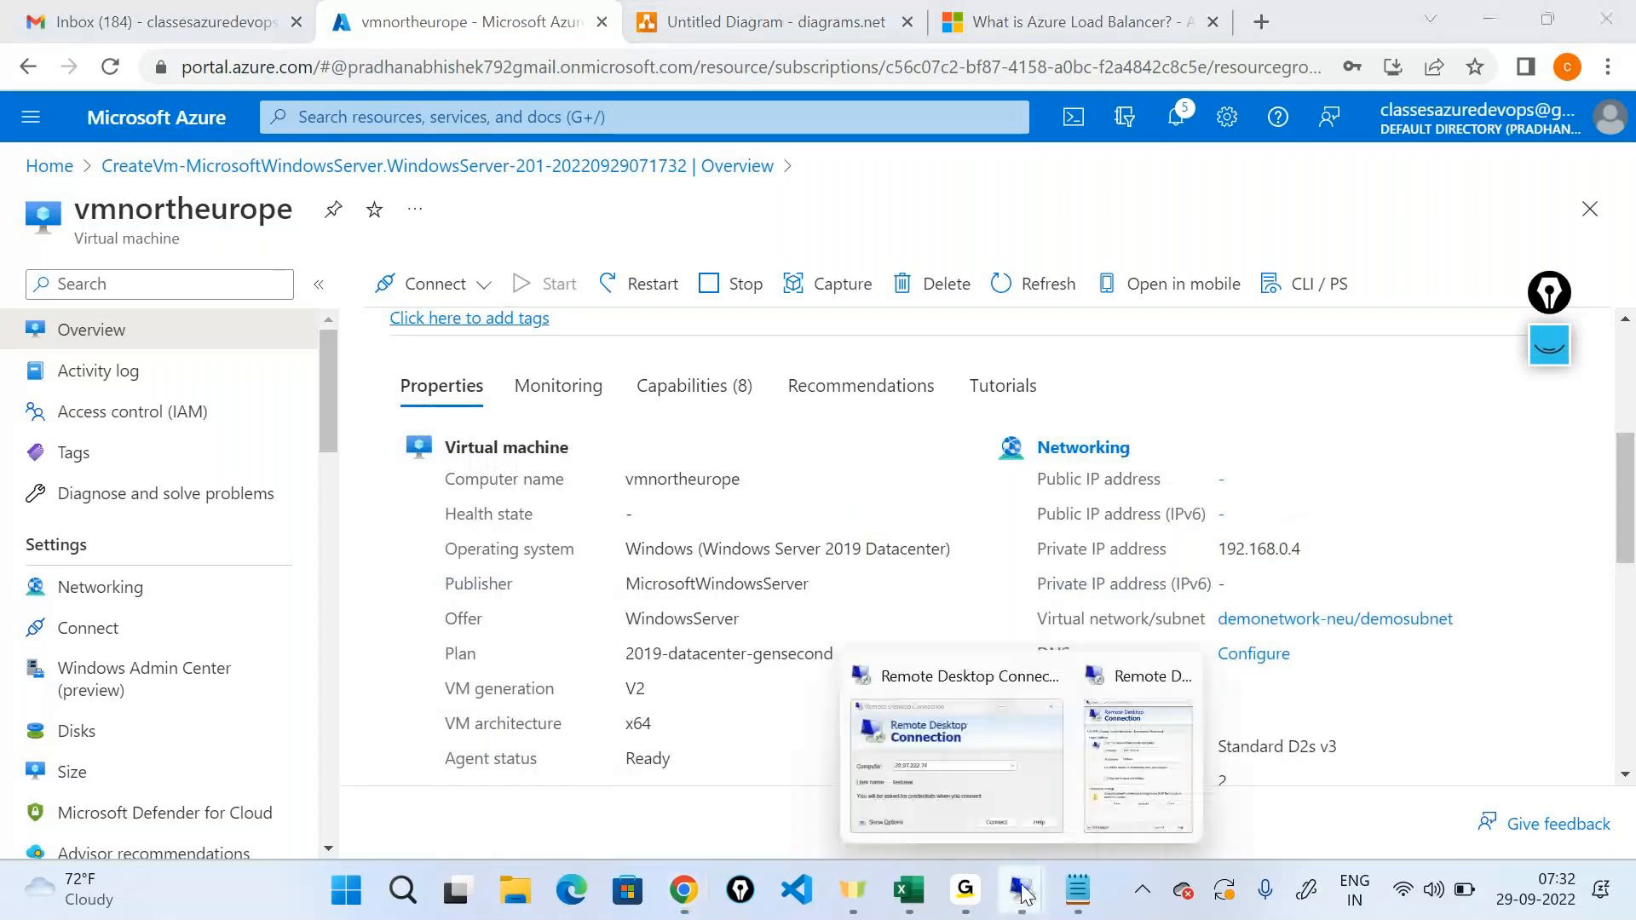
left_click(1152, 708)
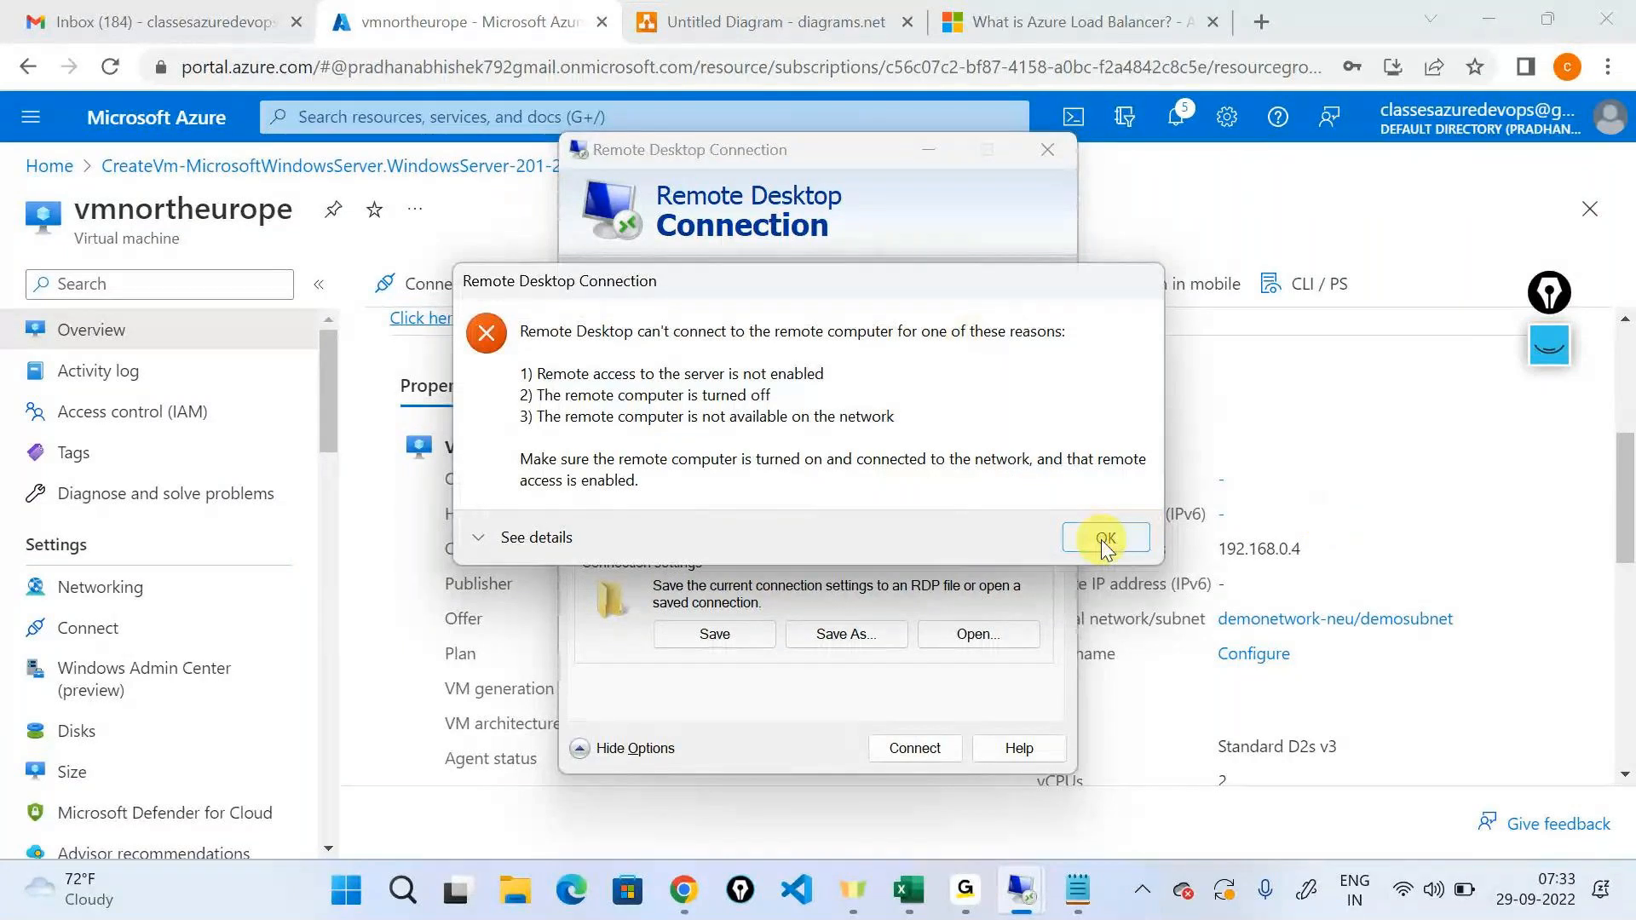
left_click(1106, 538)
left_click(924, 796)
mouse_move(964, 892)
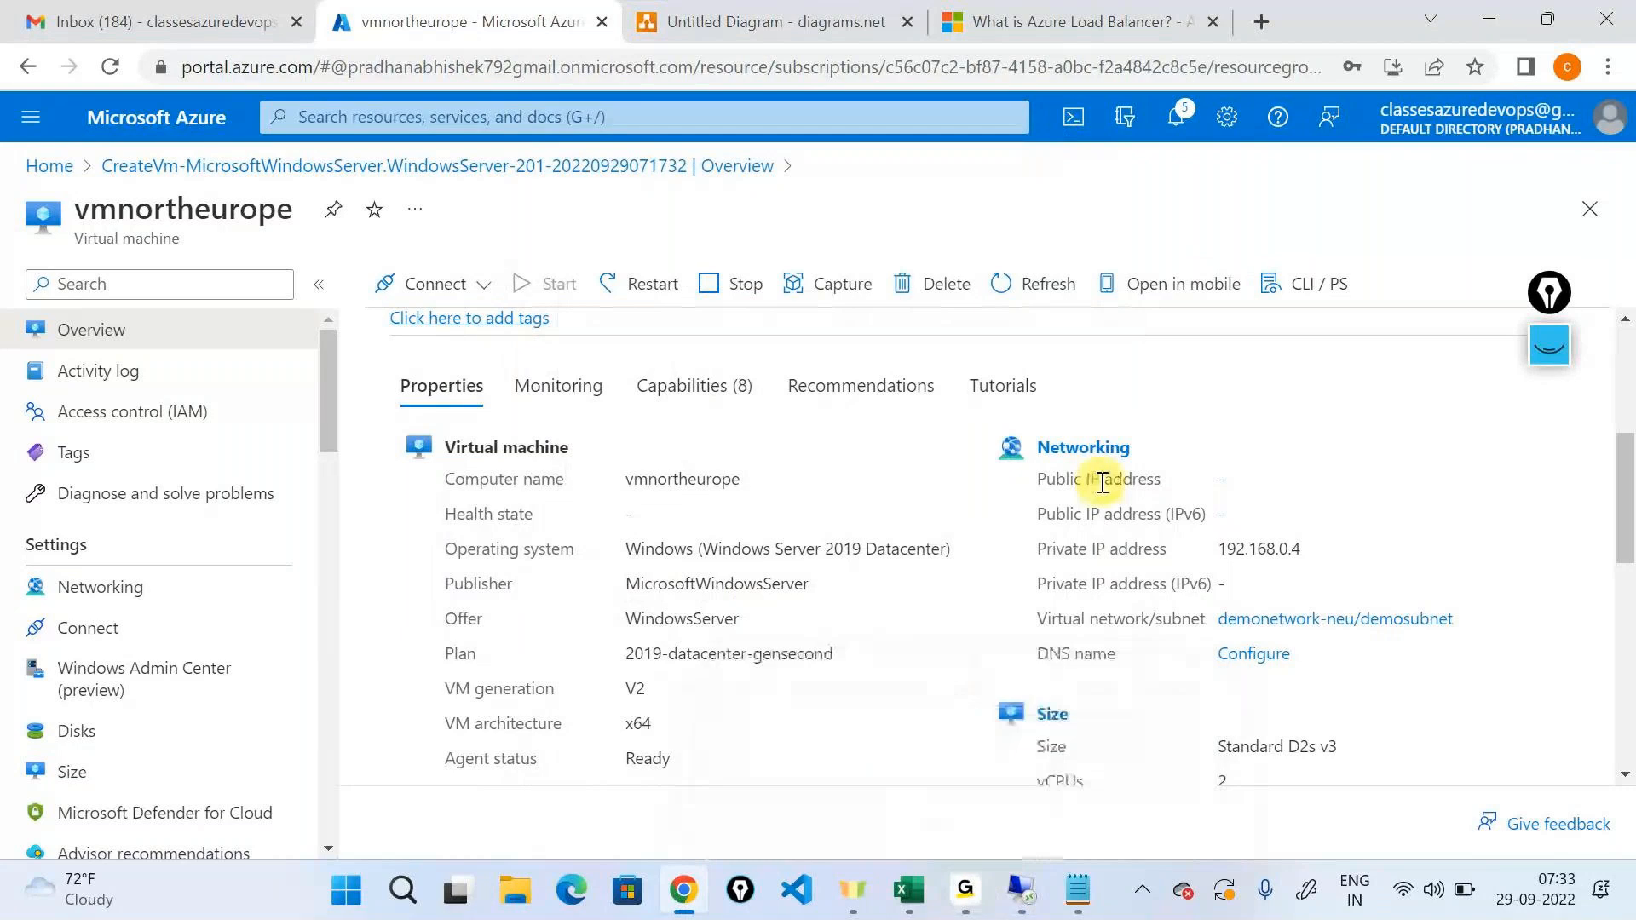
scroll(1102, 483, "up", 5)
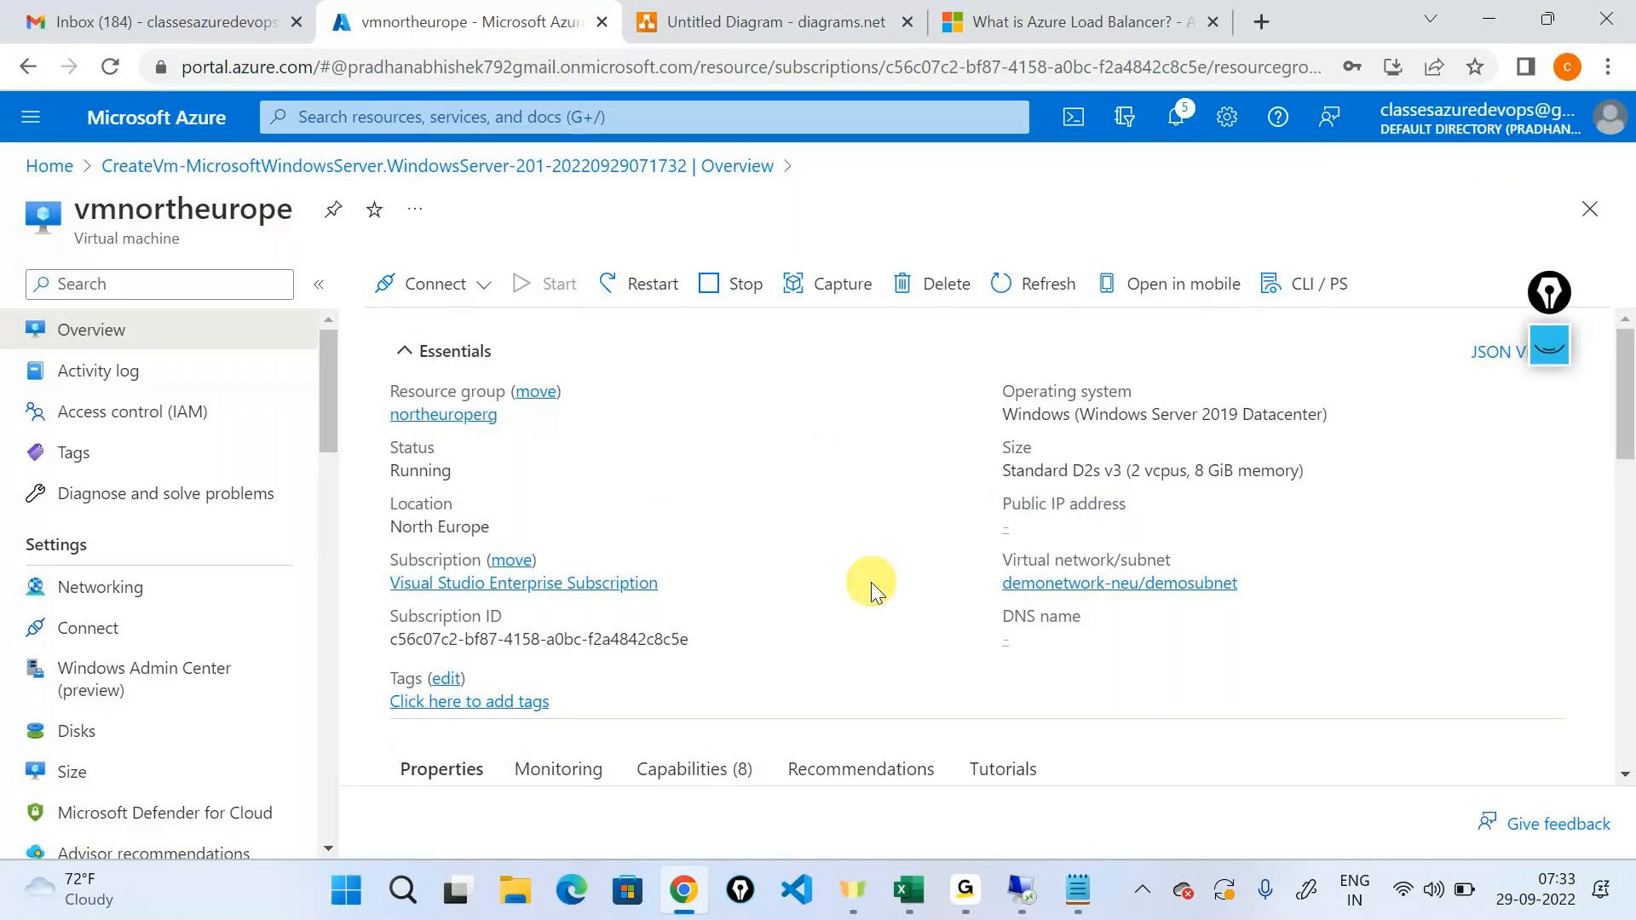
Add the text "user - public ip addresses" beside the shield icon on Page-2 of the network diagram.
key("ctrl+Tab")
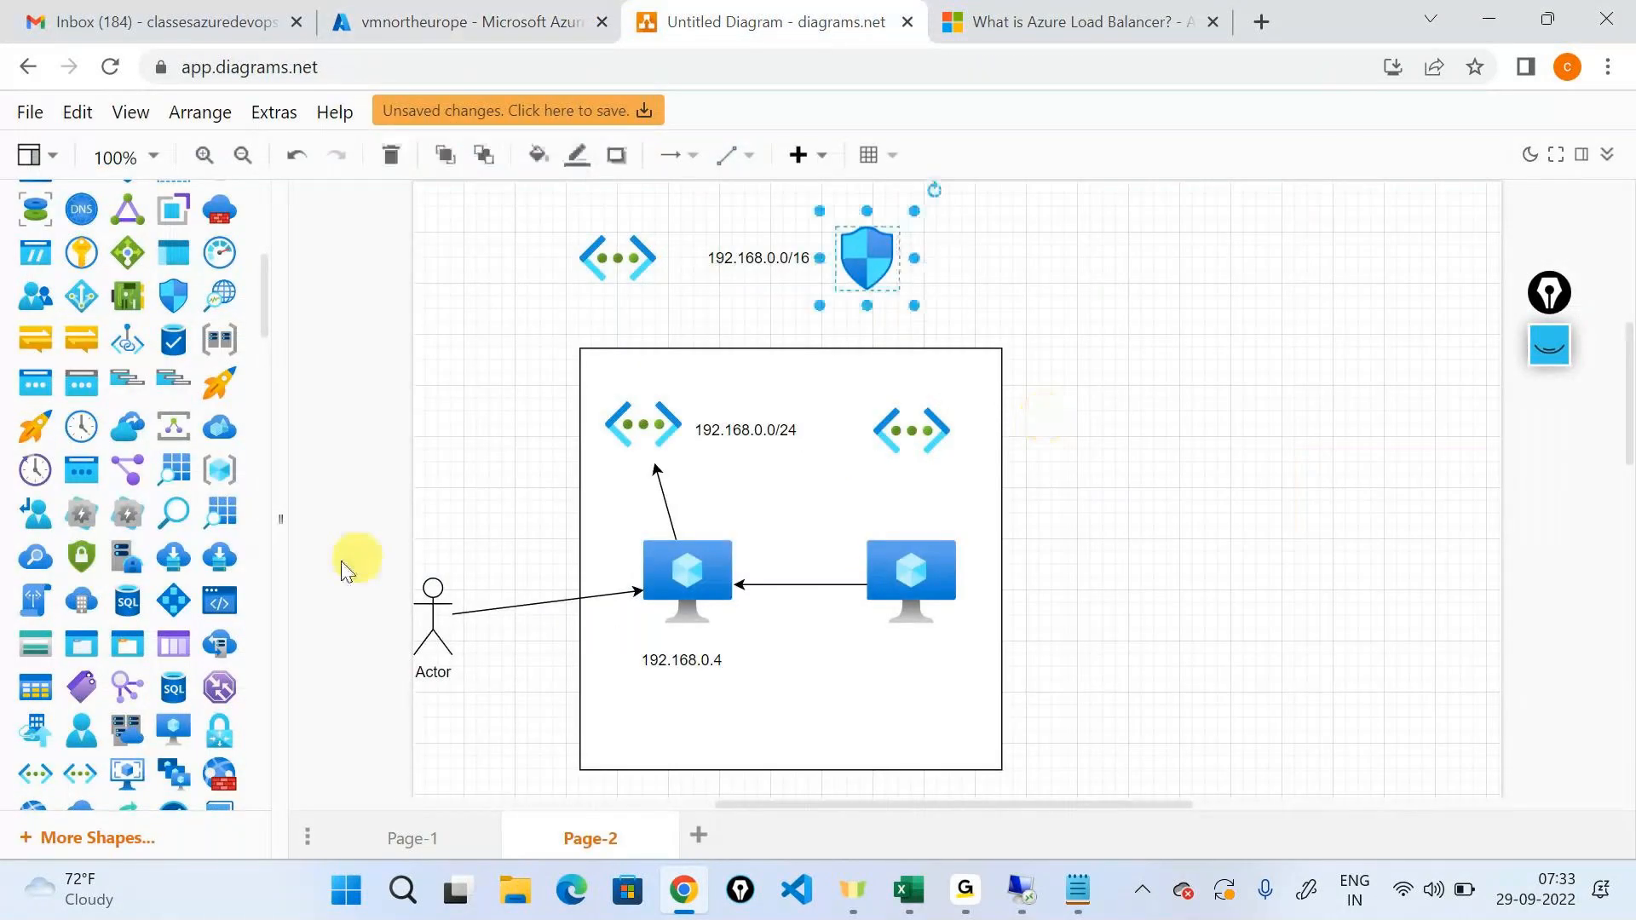
scroll(228, 504, "down", 1)
scroll(228, 504, "down", 4)
left_click_drag(128, 541, 977, 240)
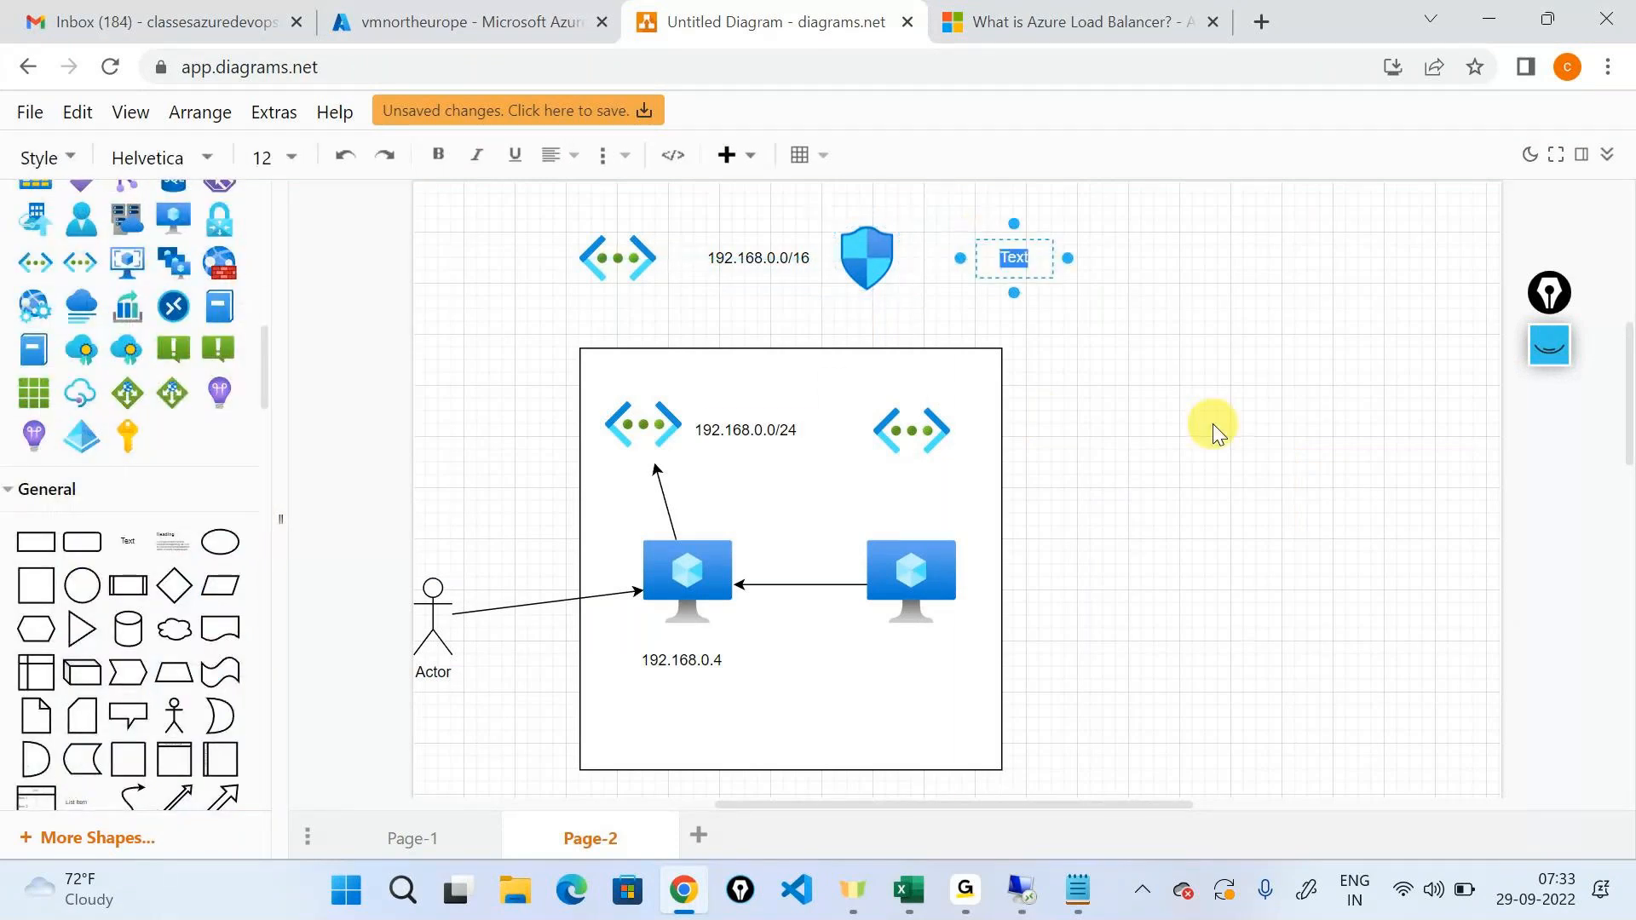
type("user - public ip")
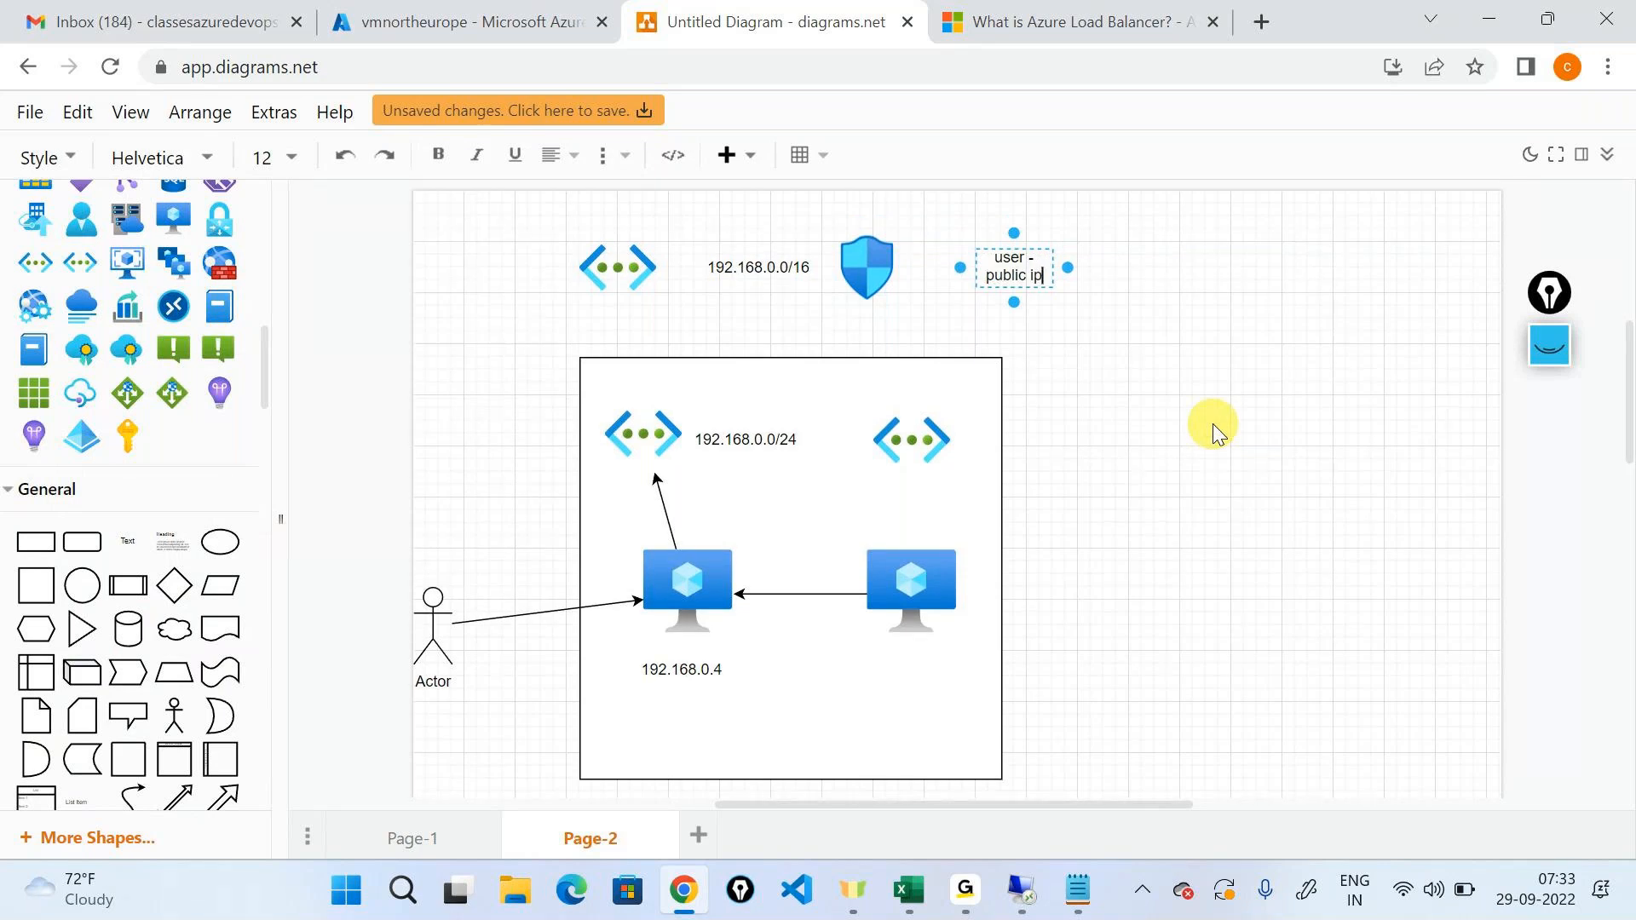
type(" addresses")
left_click(1215, 431)
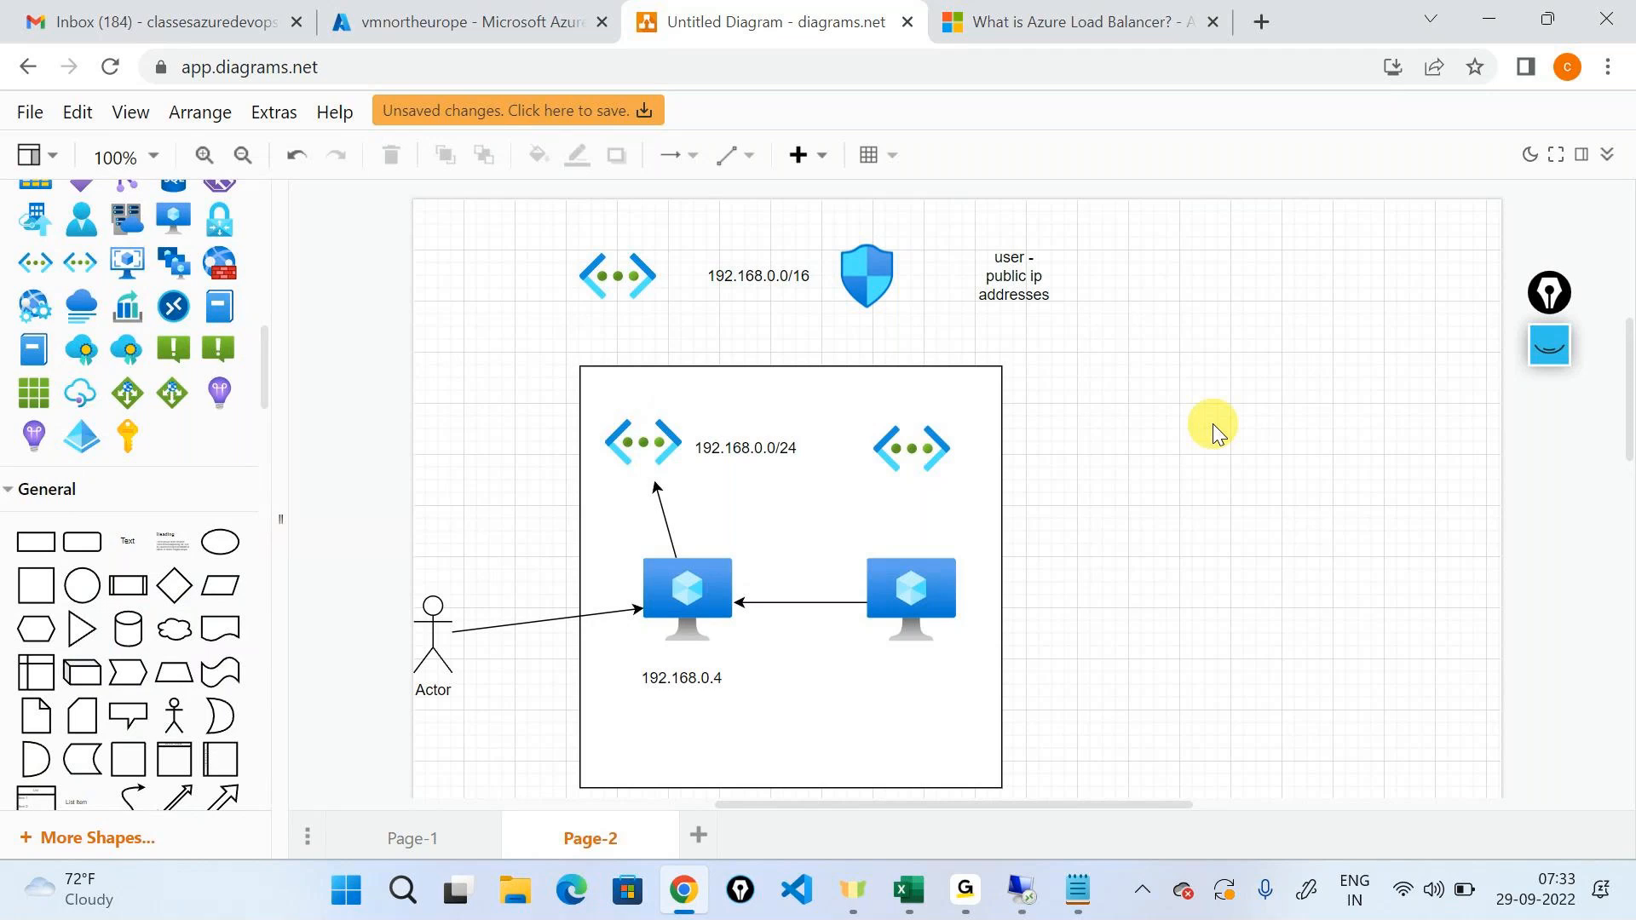
Delete the second virtual machine, its connector arrow and the unlabelled subnet icon from the network box.
left_click(931, 574)
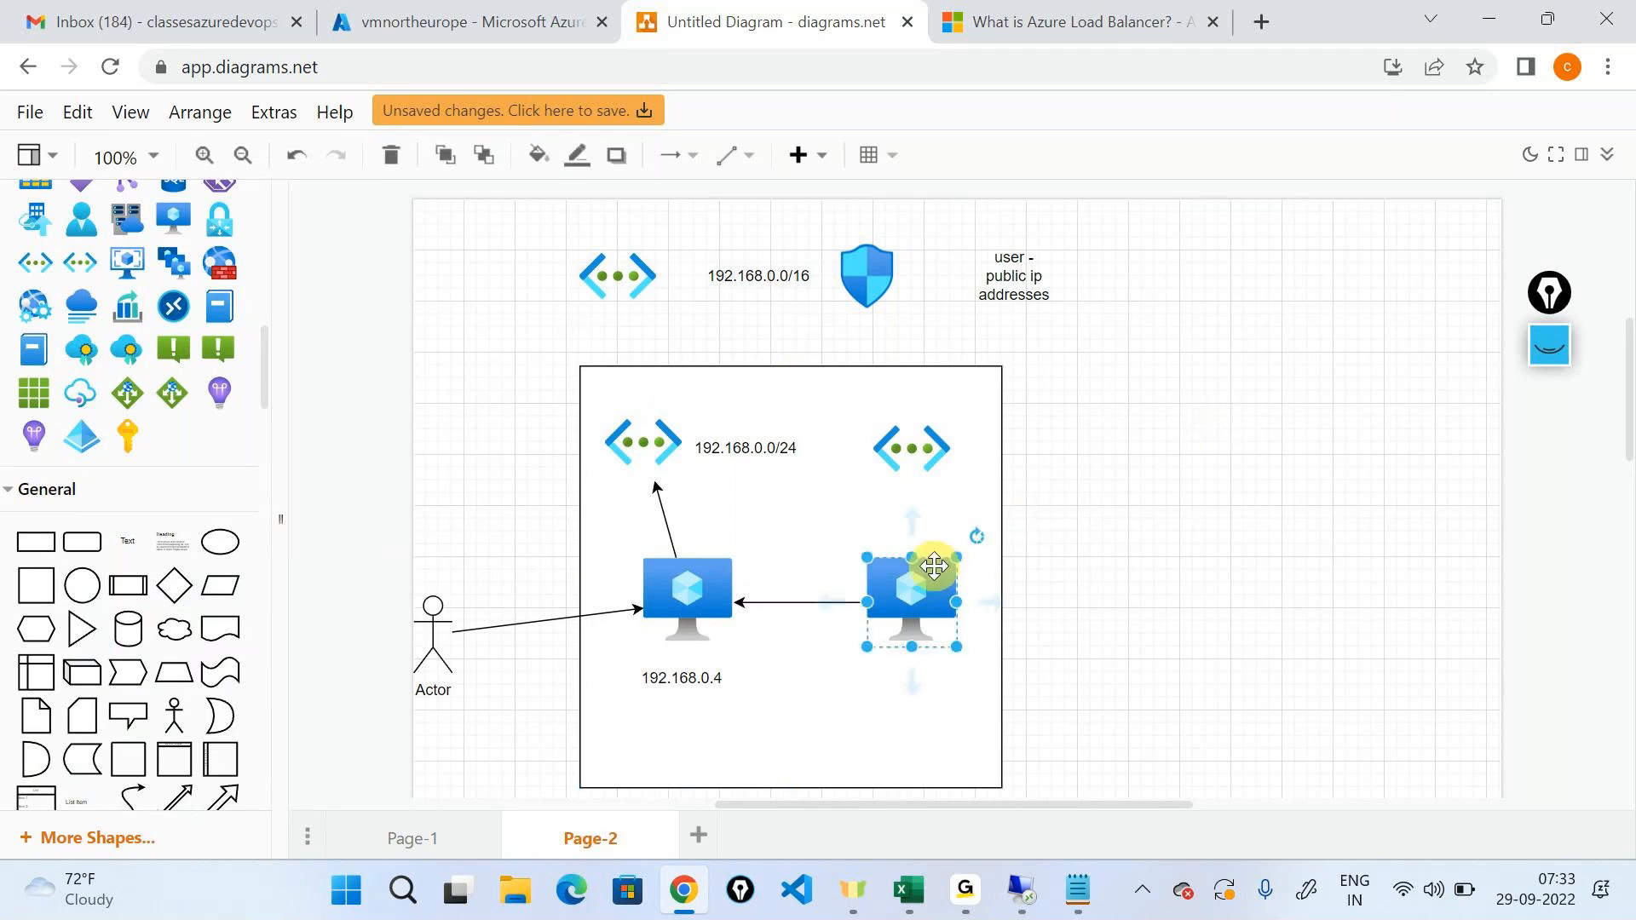
key("Delete")
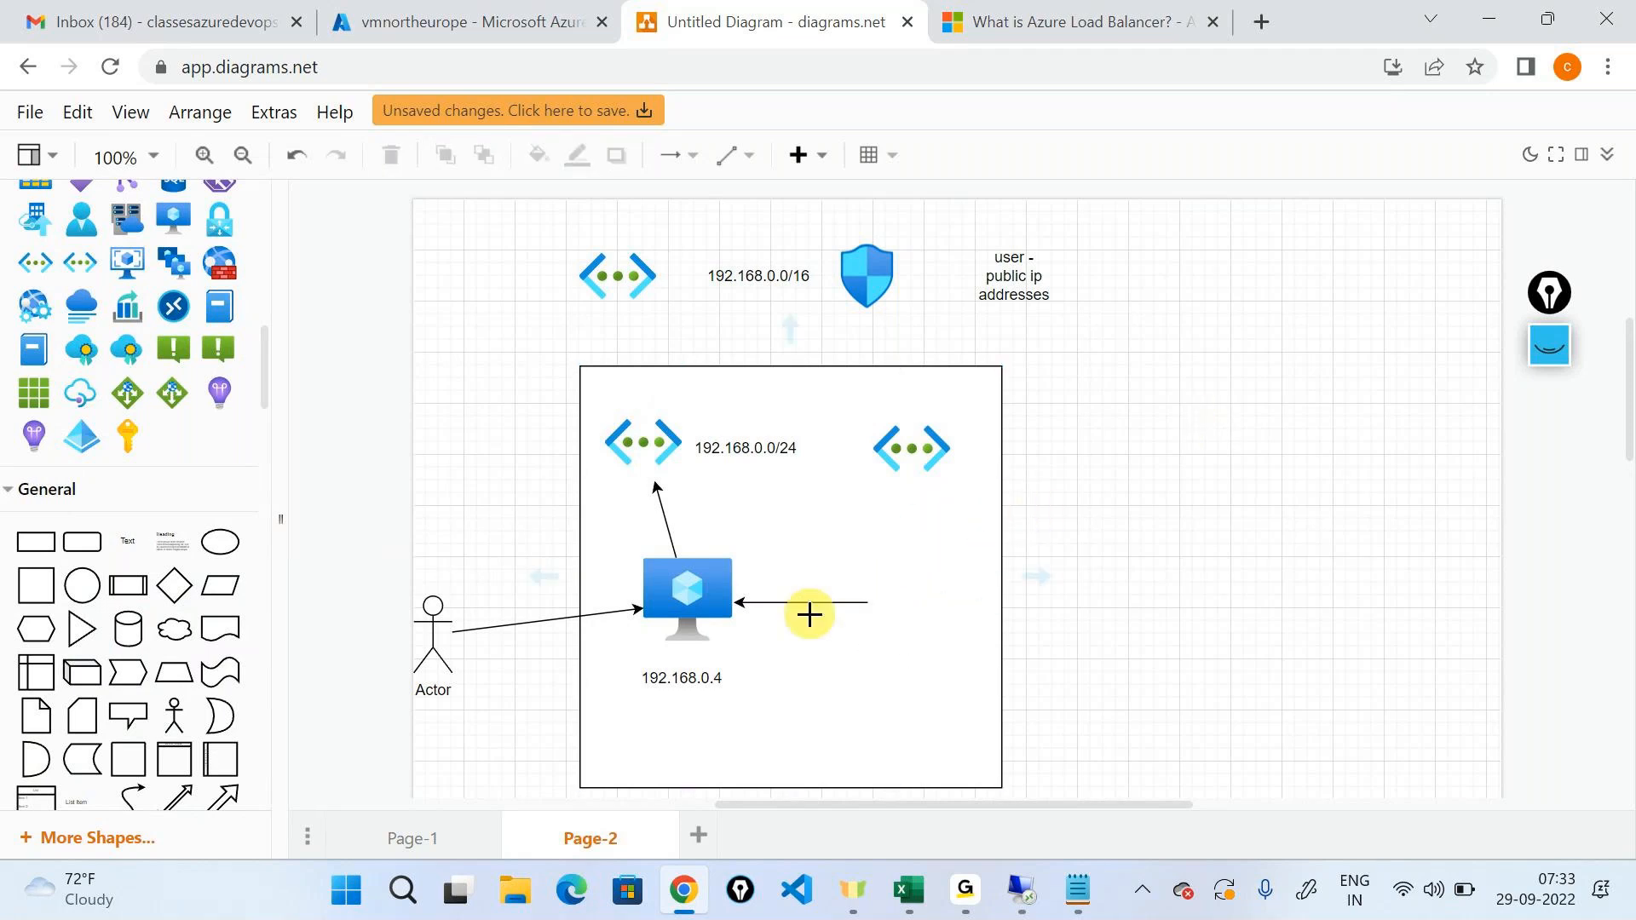
left_click(804, 599)
key("Delete")
left_click(887, 456)
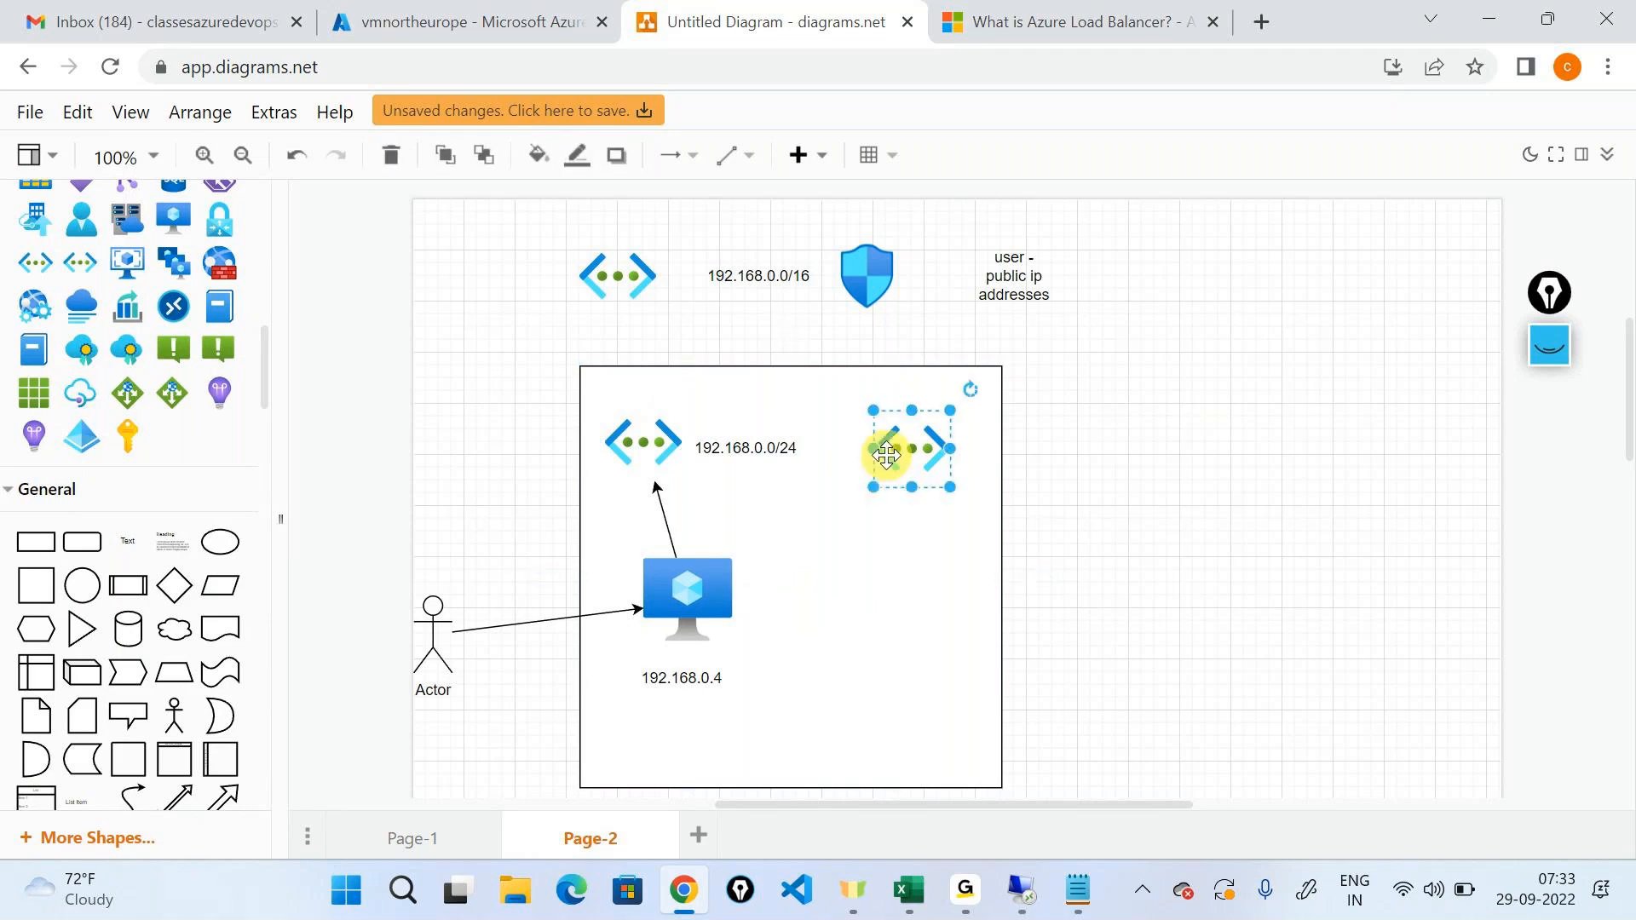
key("Delete")
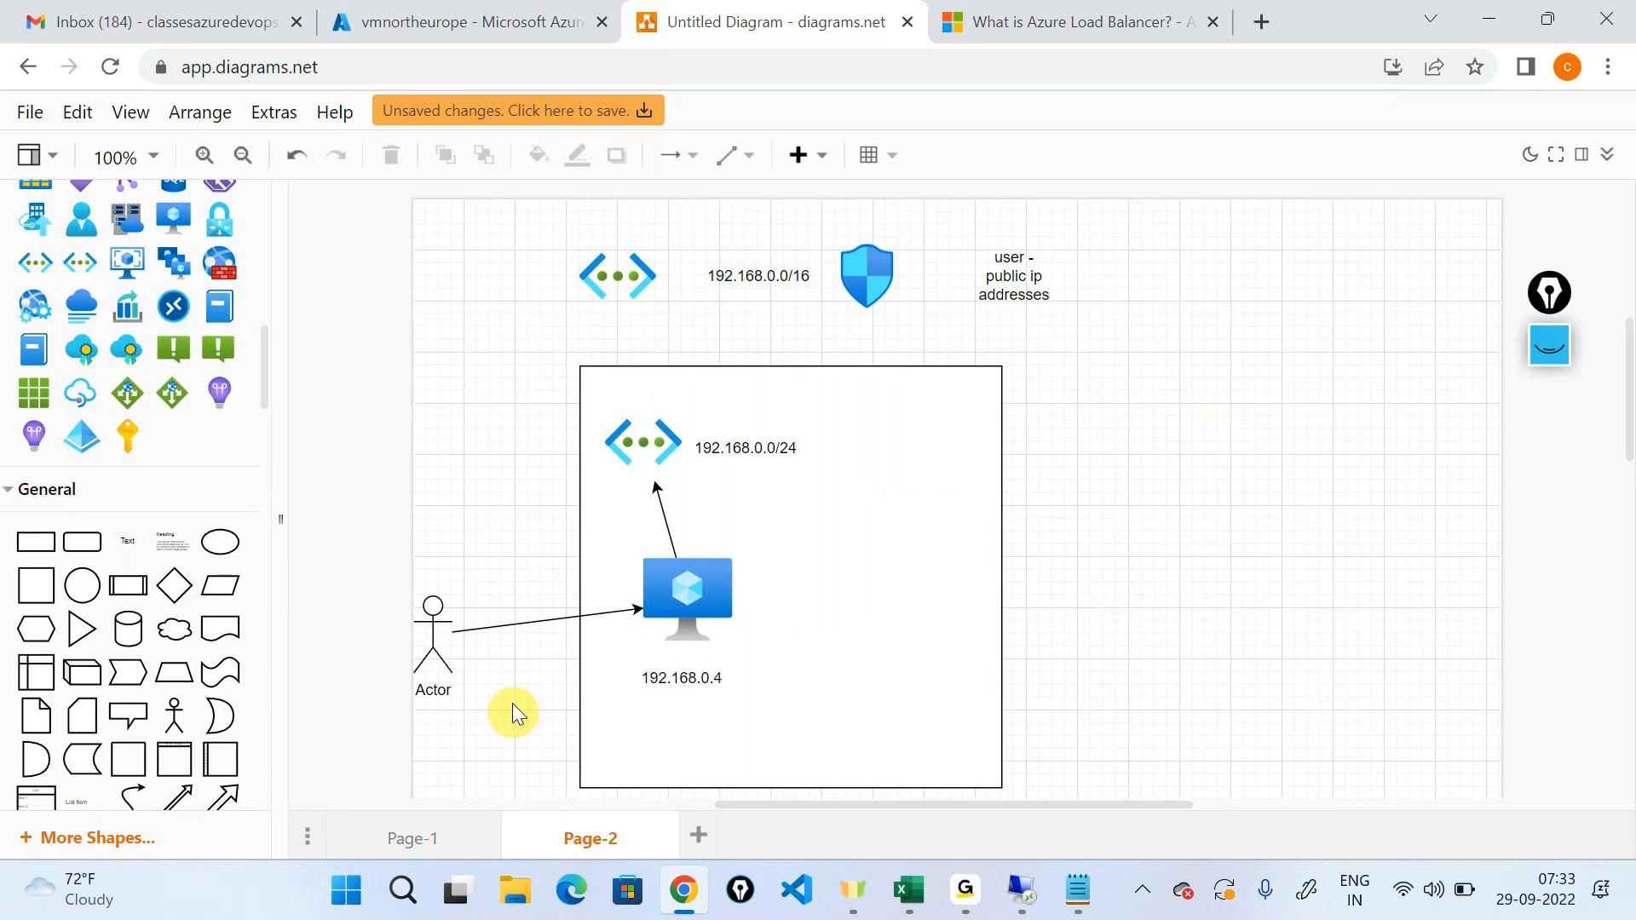
Delete the actor figure and the arrow linking it to the 192.168.0.4 virtual machine.
left_click(528, 629)
key("Delete")
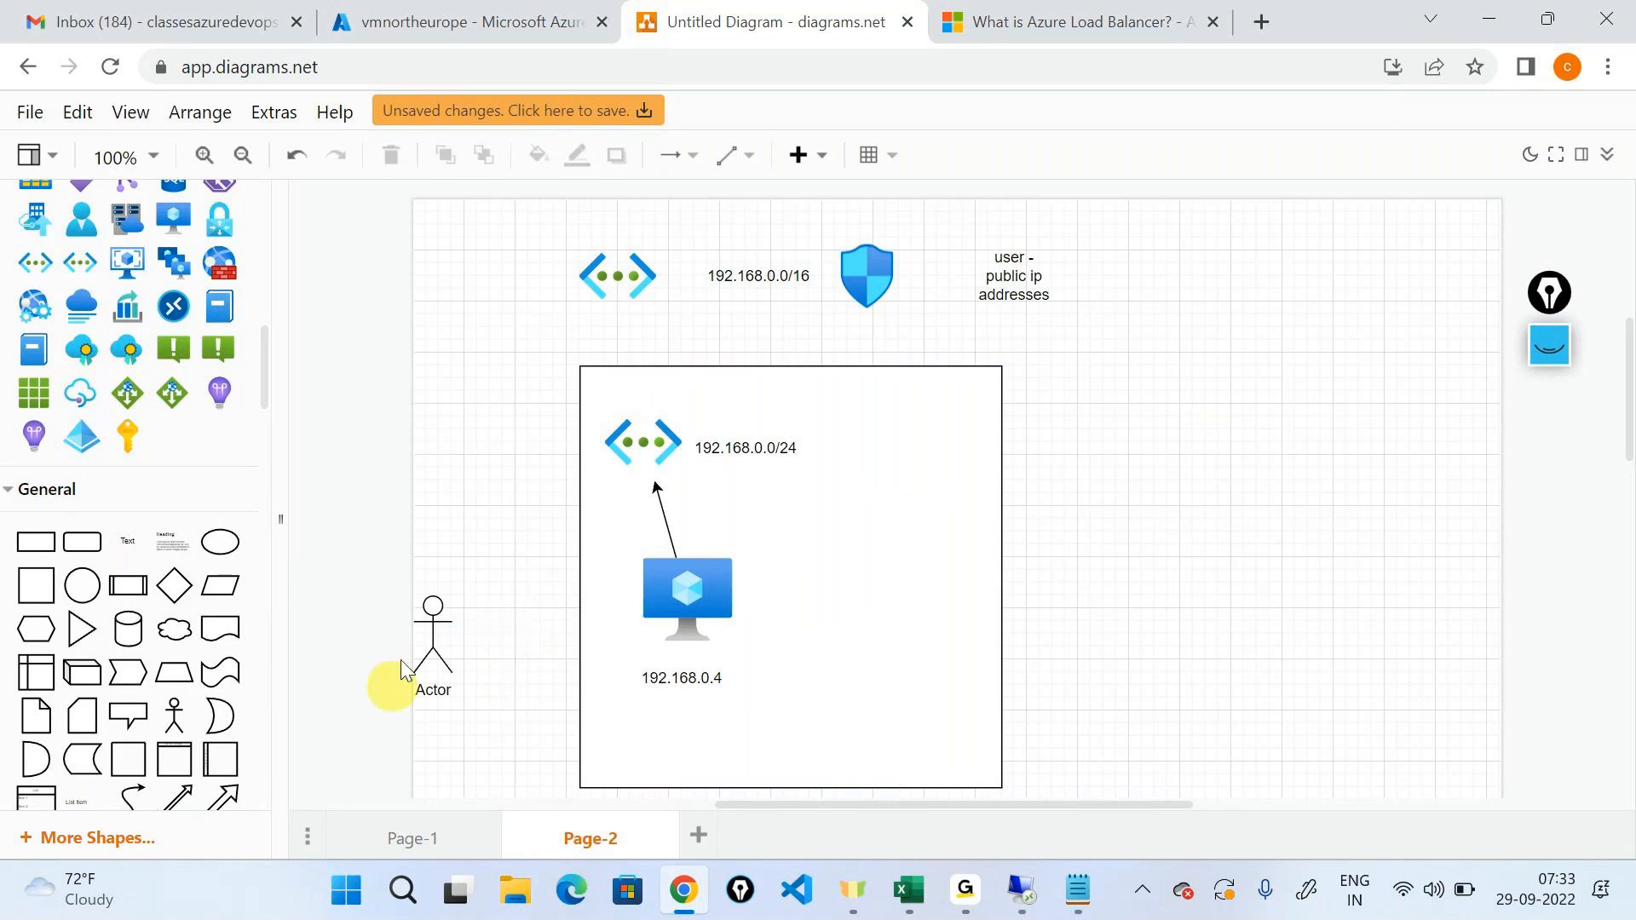
left_click(432, 608)
key("Delete")
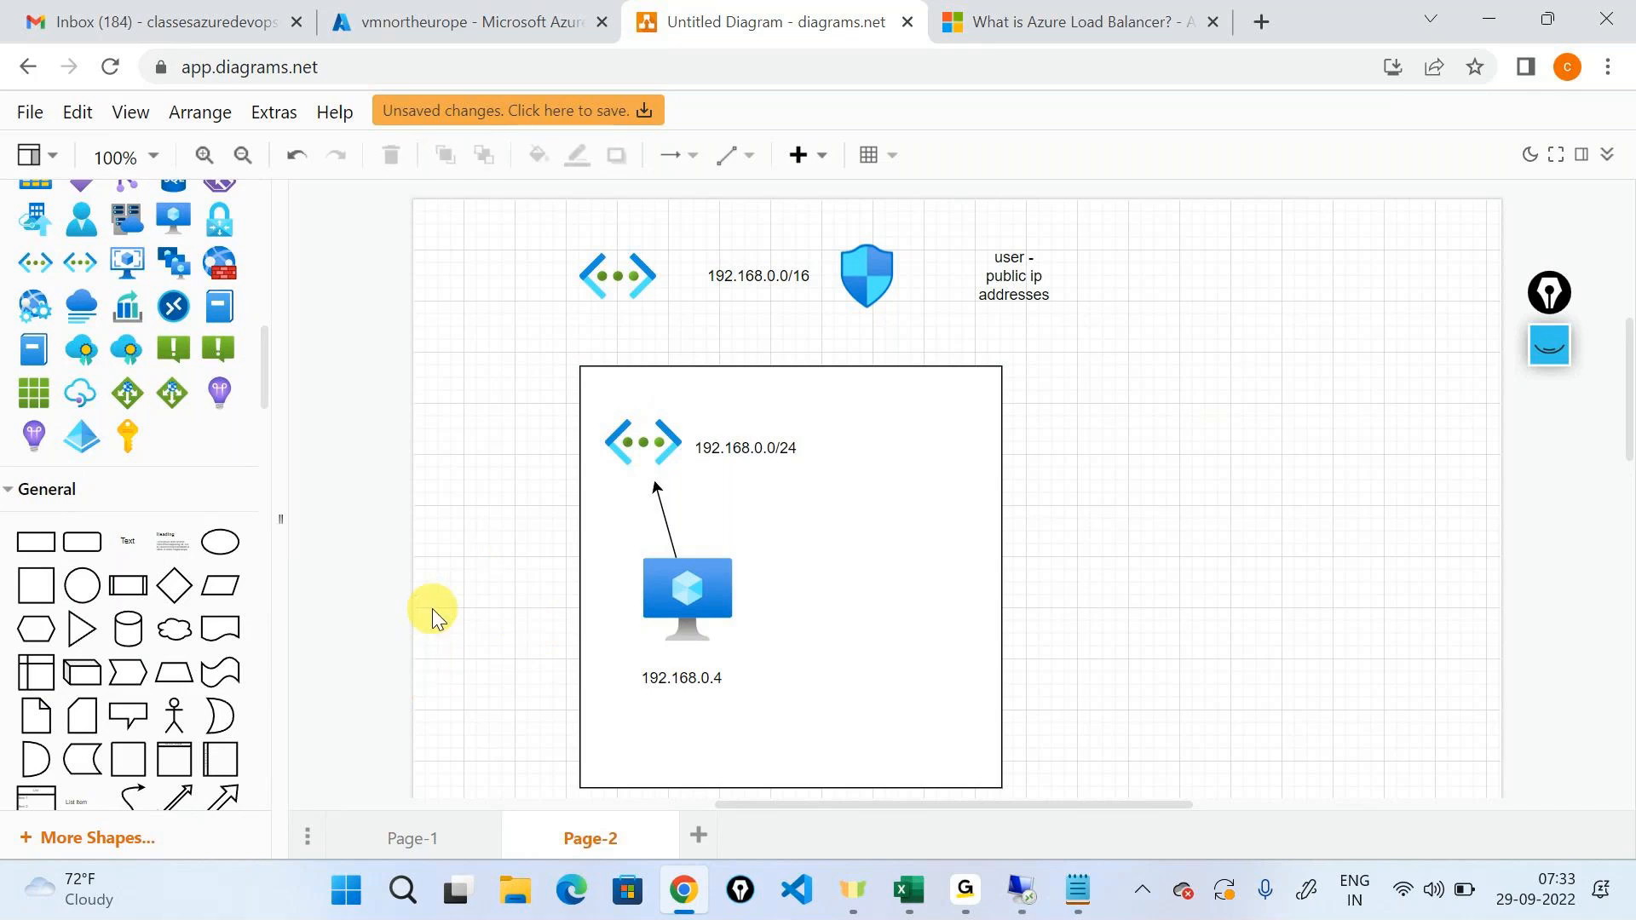
Look up the location of the vmeu2 virtual machine in the Azure portal and its private IP address in the networking properties.
left_click(362, 12)
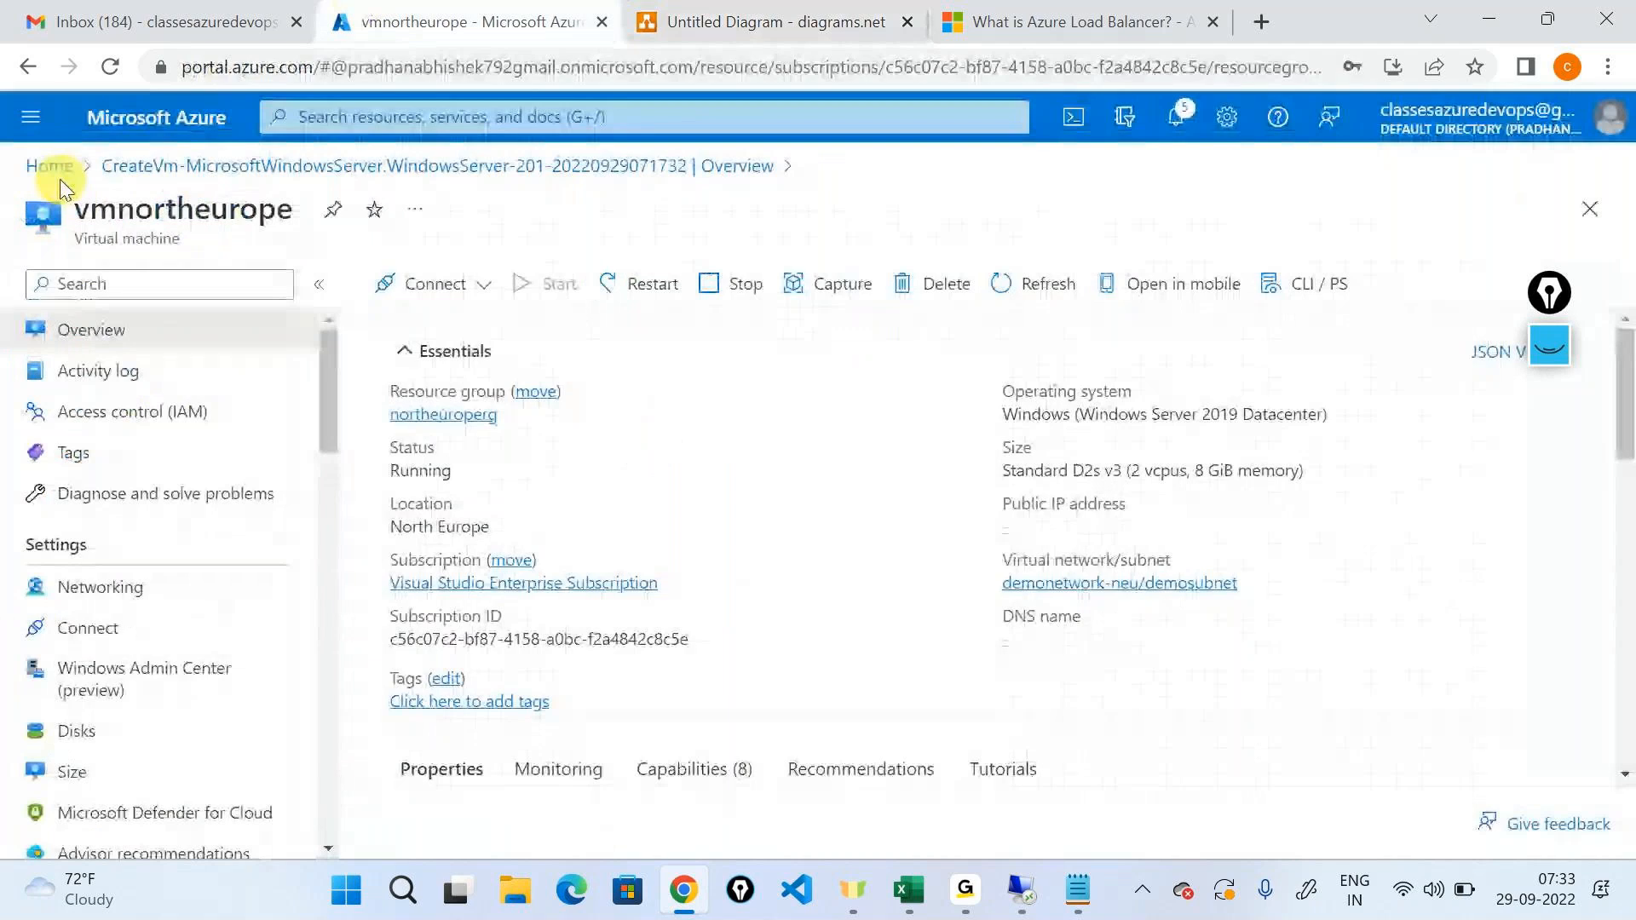
left_click(47, 166)
left_click(618, 242)
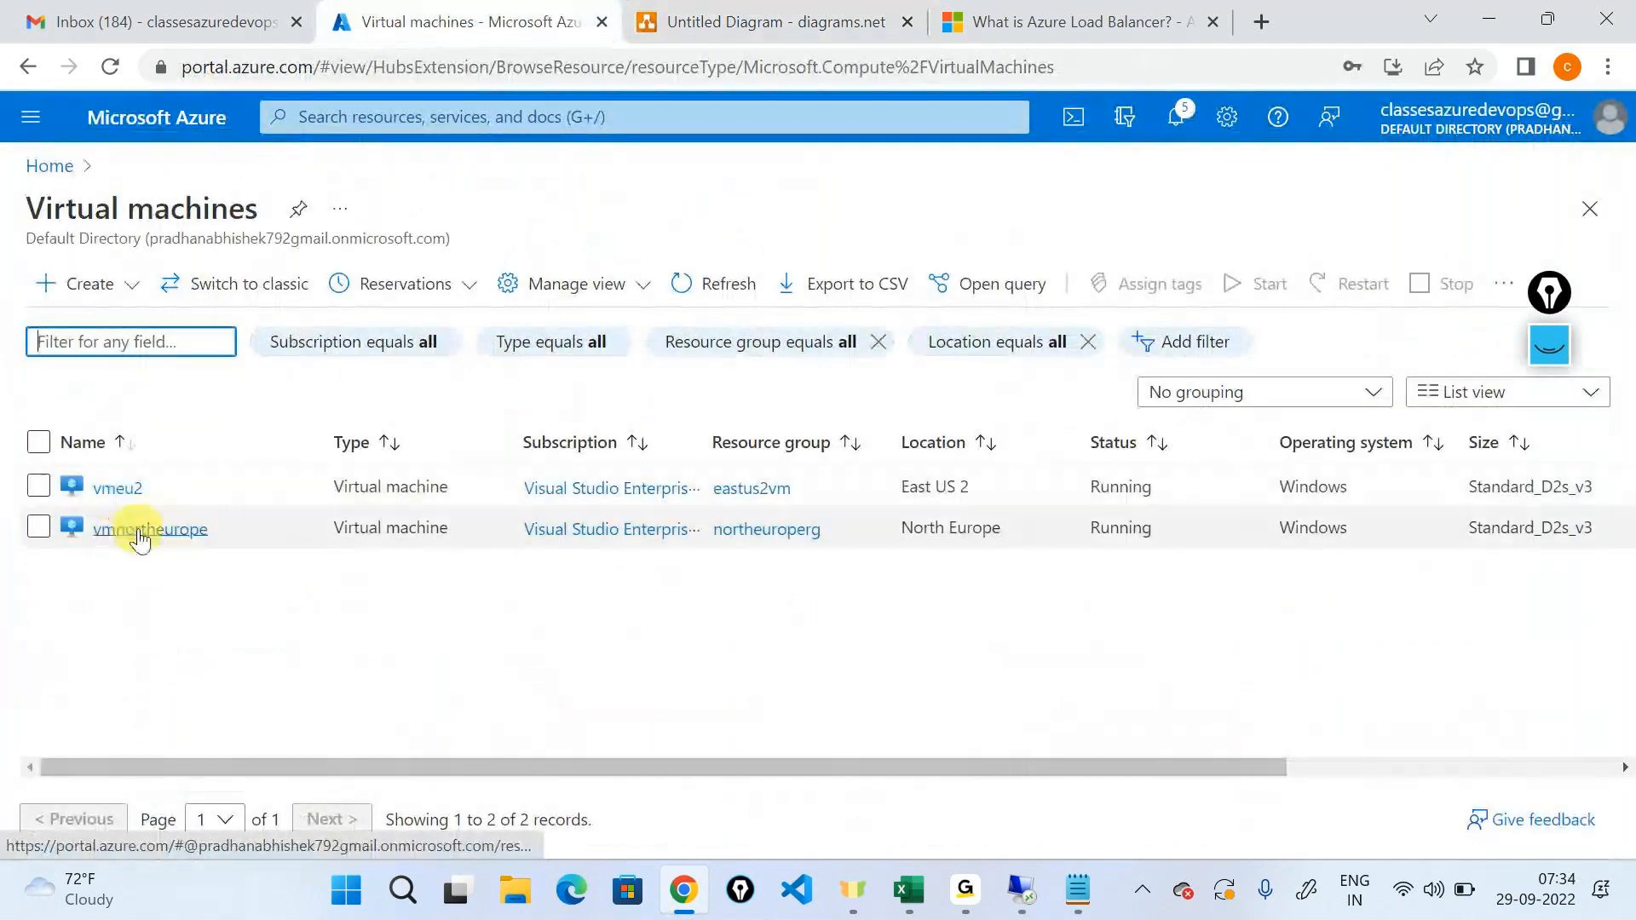
left_click_drag(902, 487, 975, 487)
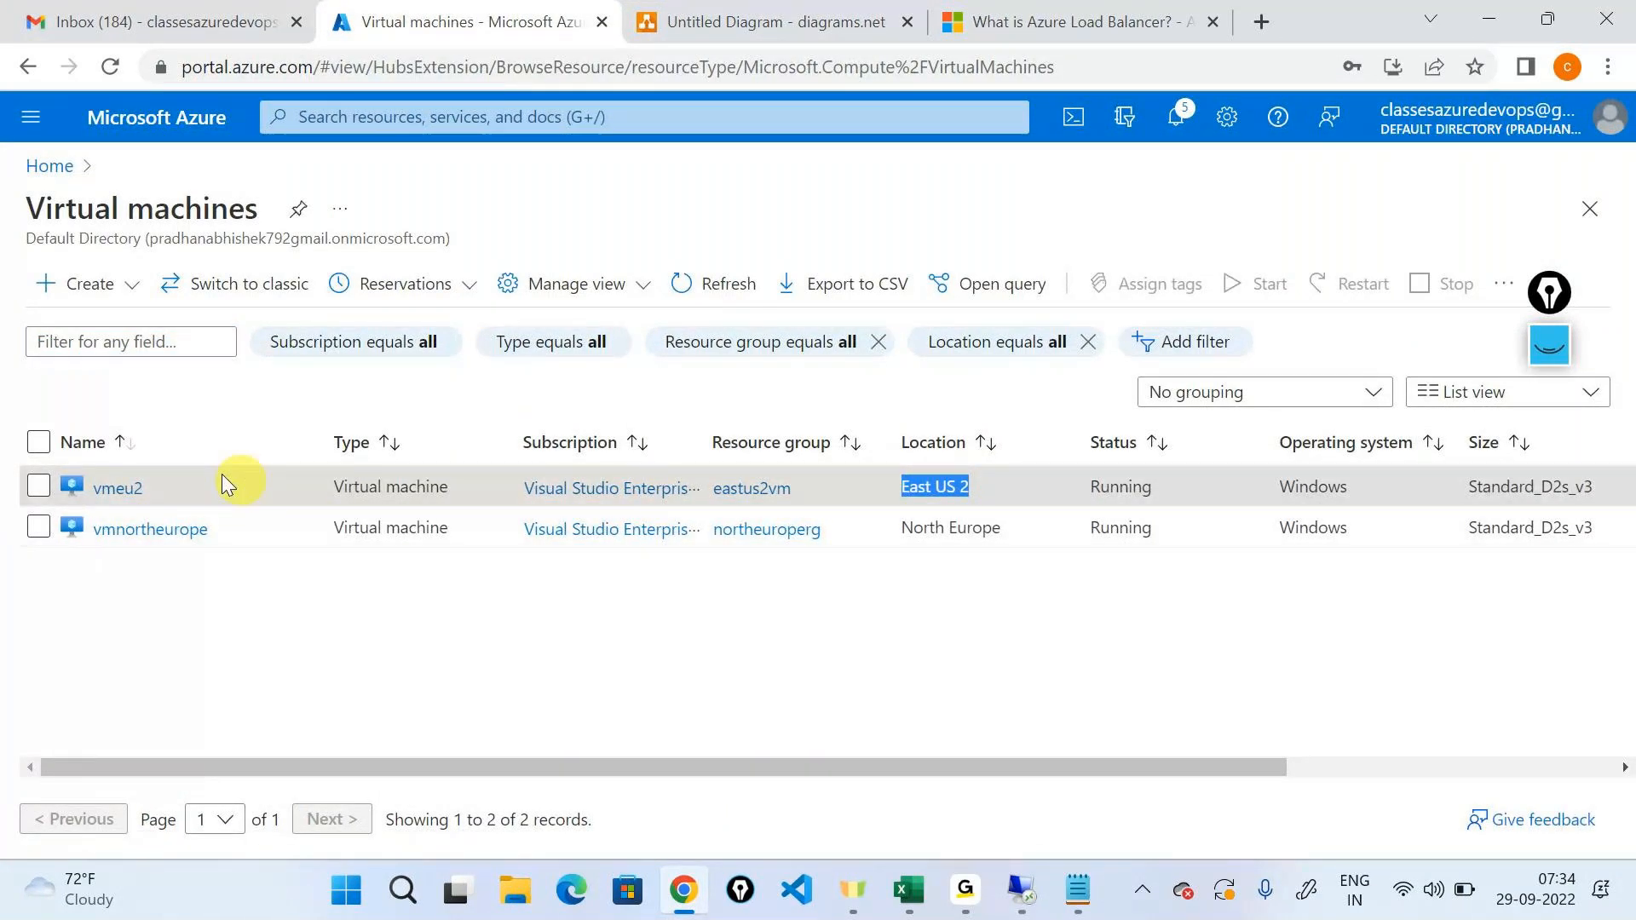
left_click(117, 488)
left_click(344, 204)
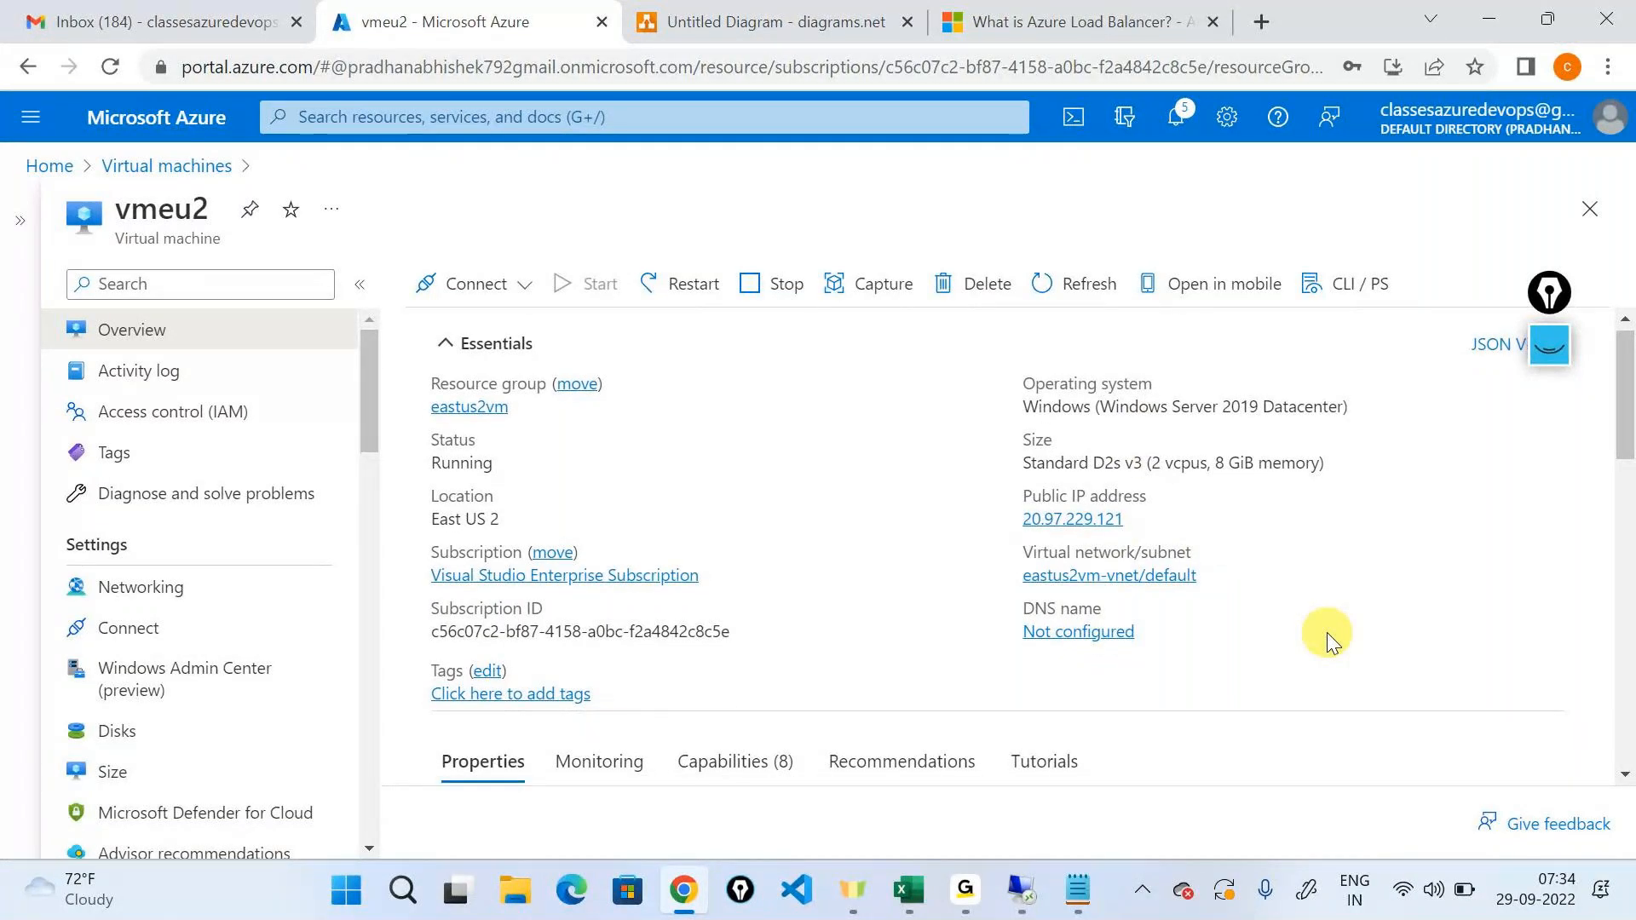
scroll(1329, 639, "down", 3)
double_click(1319, 551)
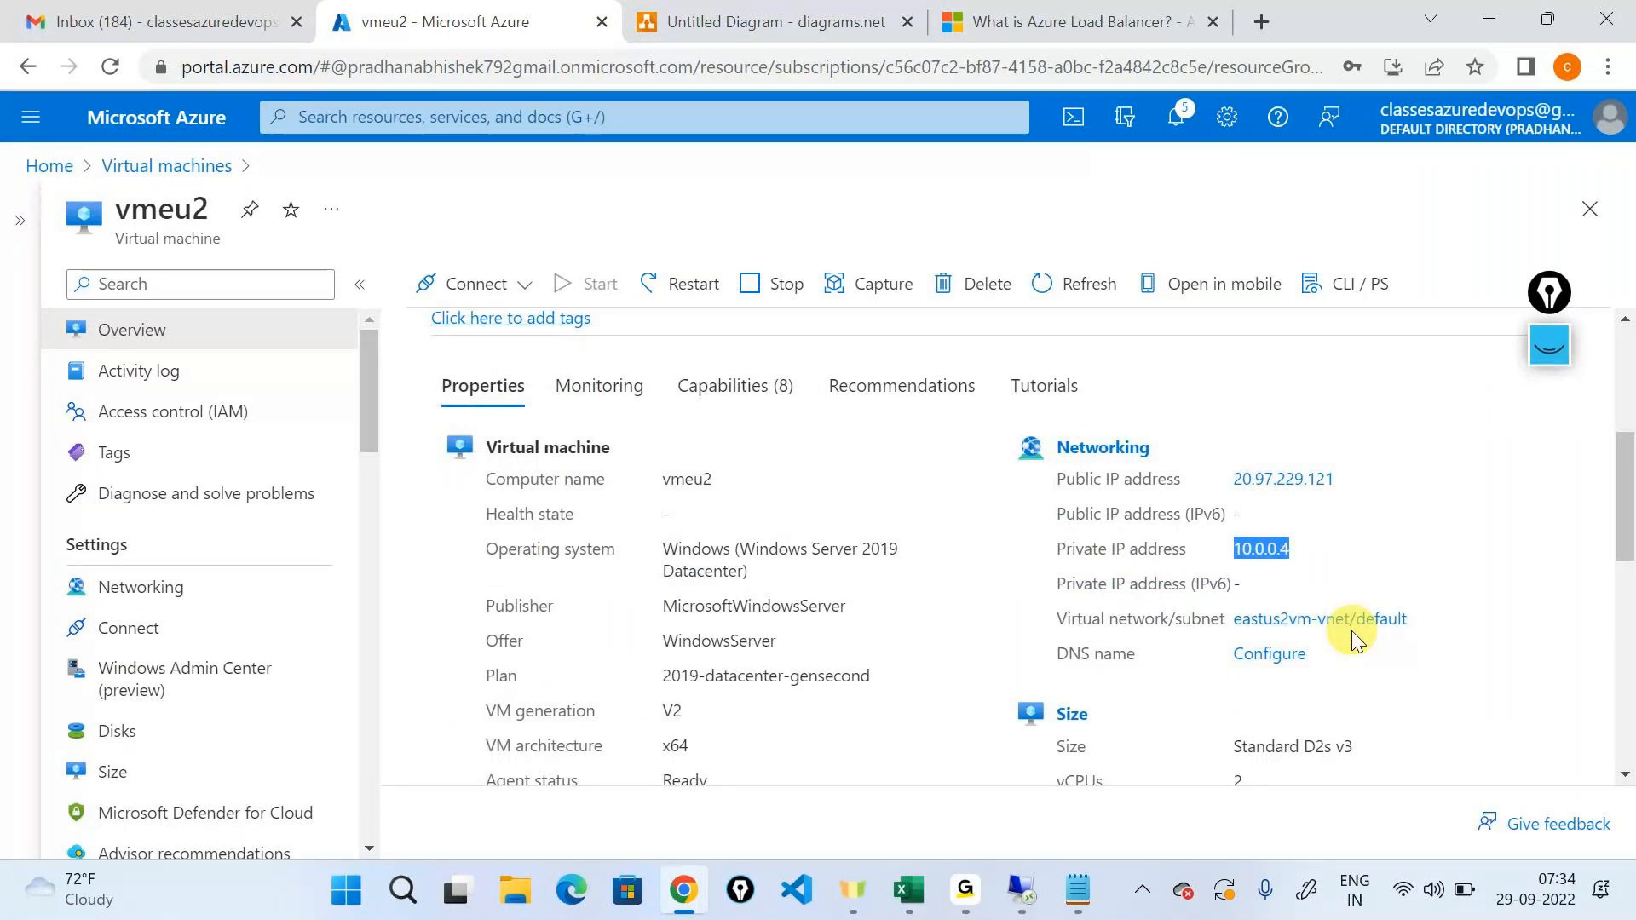
Add a second box to the diagram beside the existing network box and enlarge it to the same size.
key("ctrl+Tab")
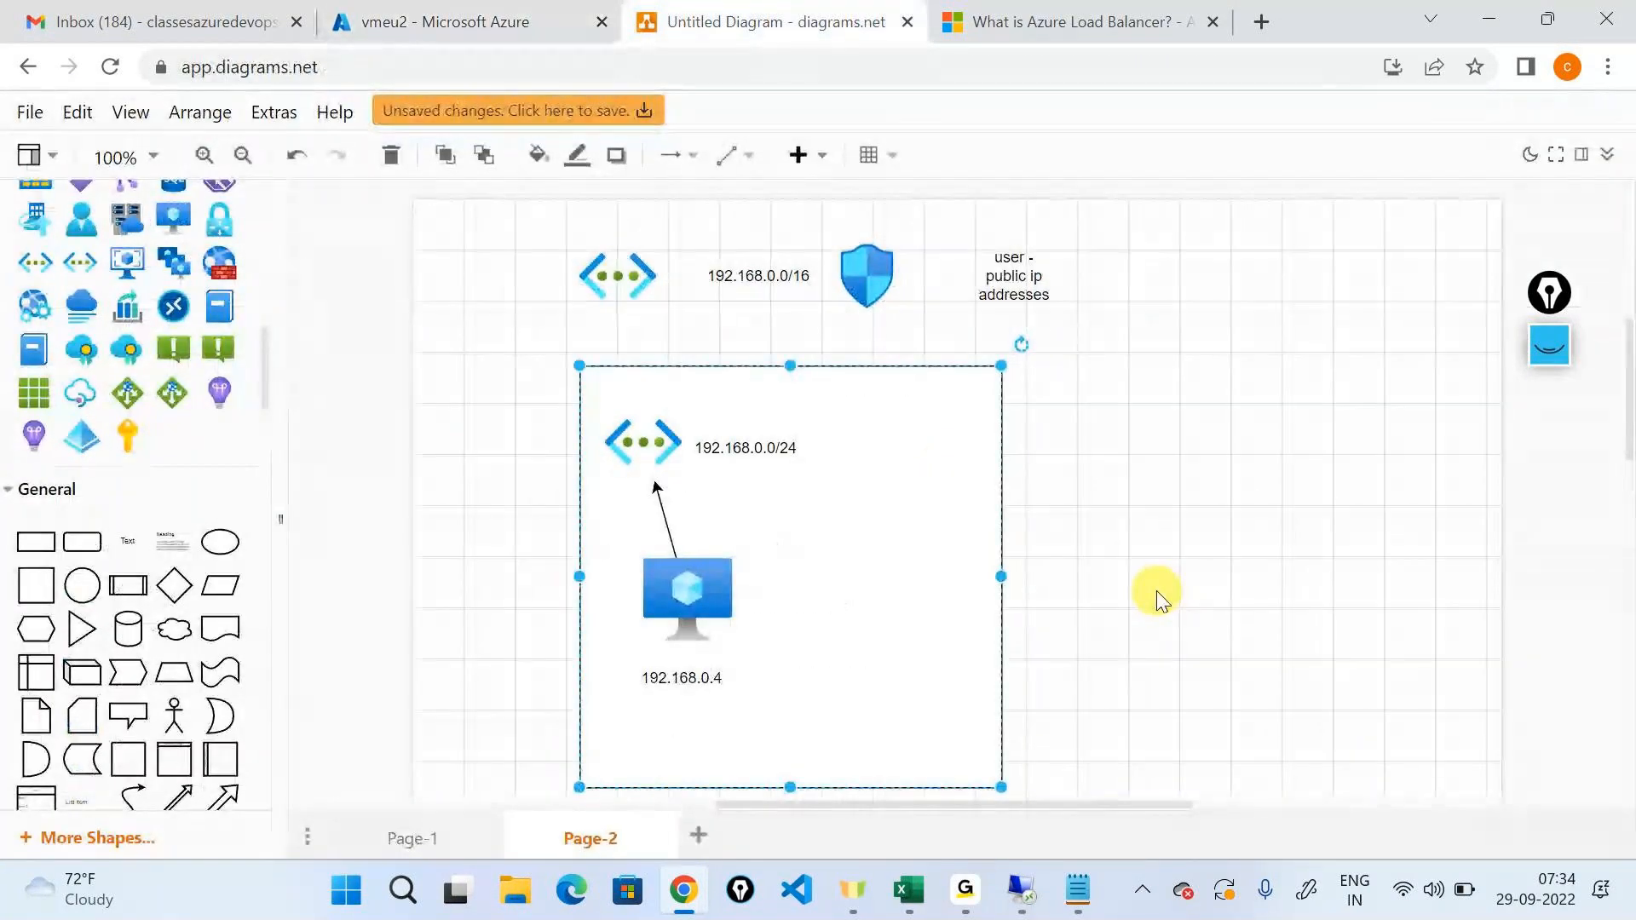
left_click_drag(36, 586, 1106, 365)
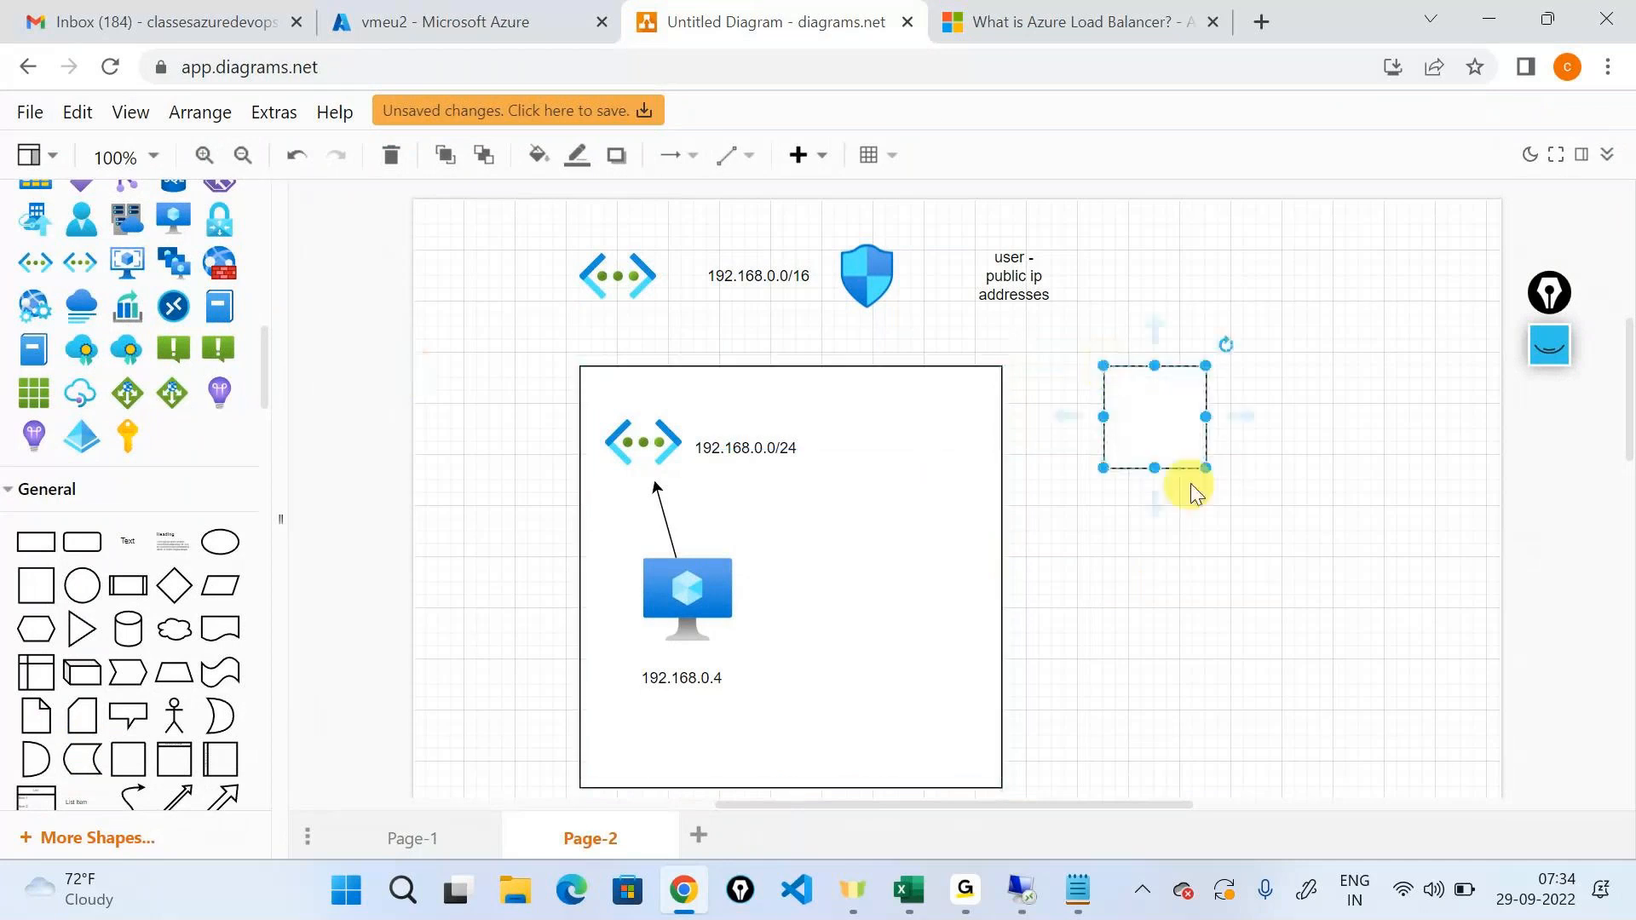
left_click_drag(1197, 467, 1489, 793)
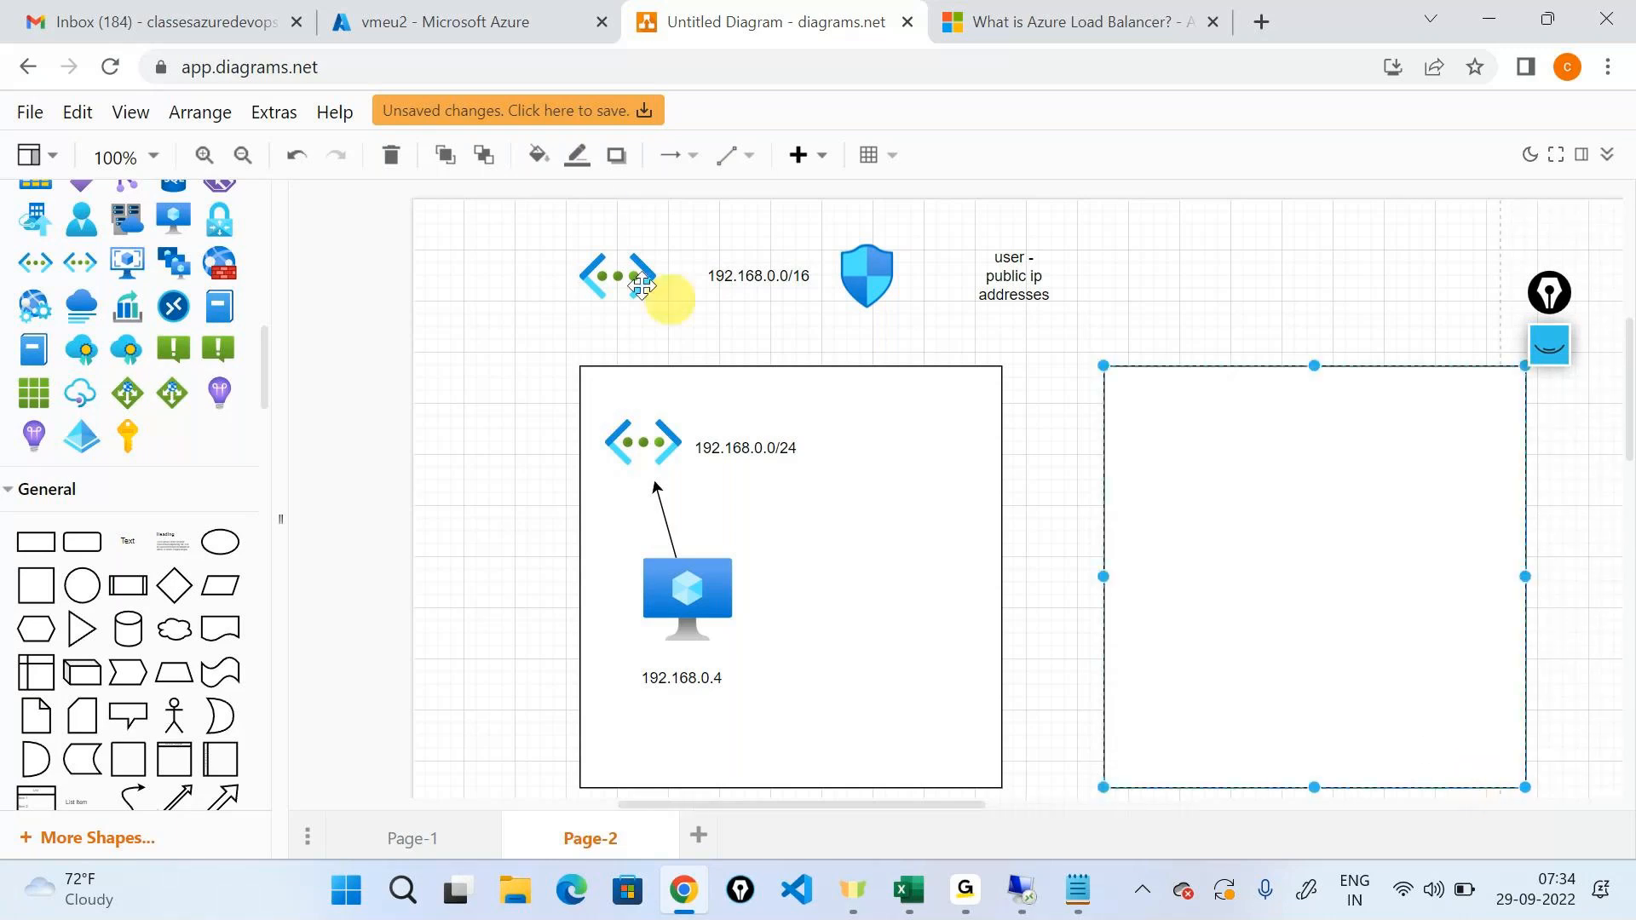
Place a copy of the virtual network icon above the new box and label it 10.0.0.0/16.
left_click(603, 274)
left_click_drag(604, 274, 1195, 288)
left_click_drag(133, 524, 1324, 293)
type("10.0.0")
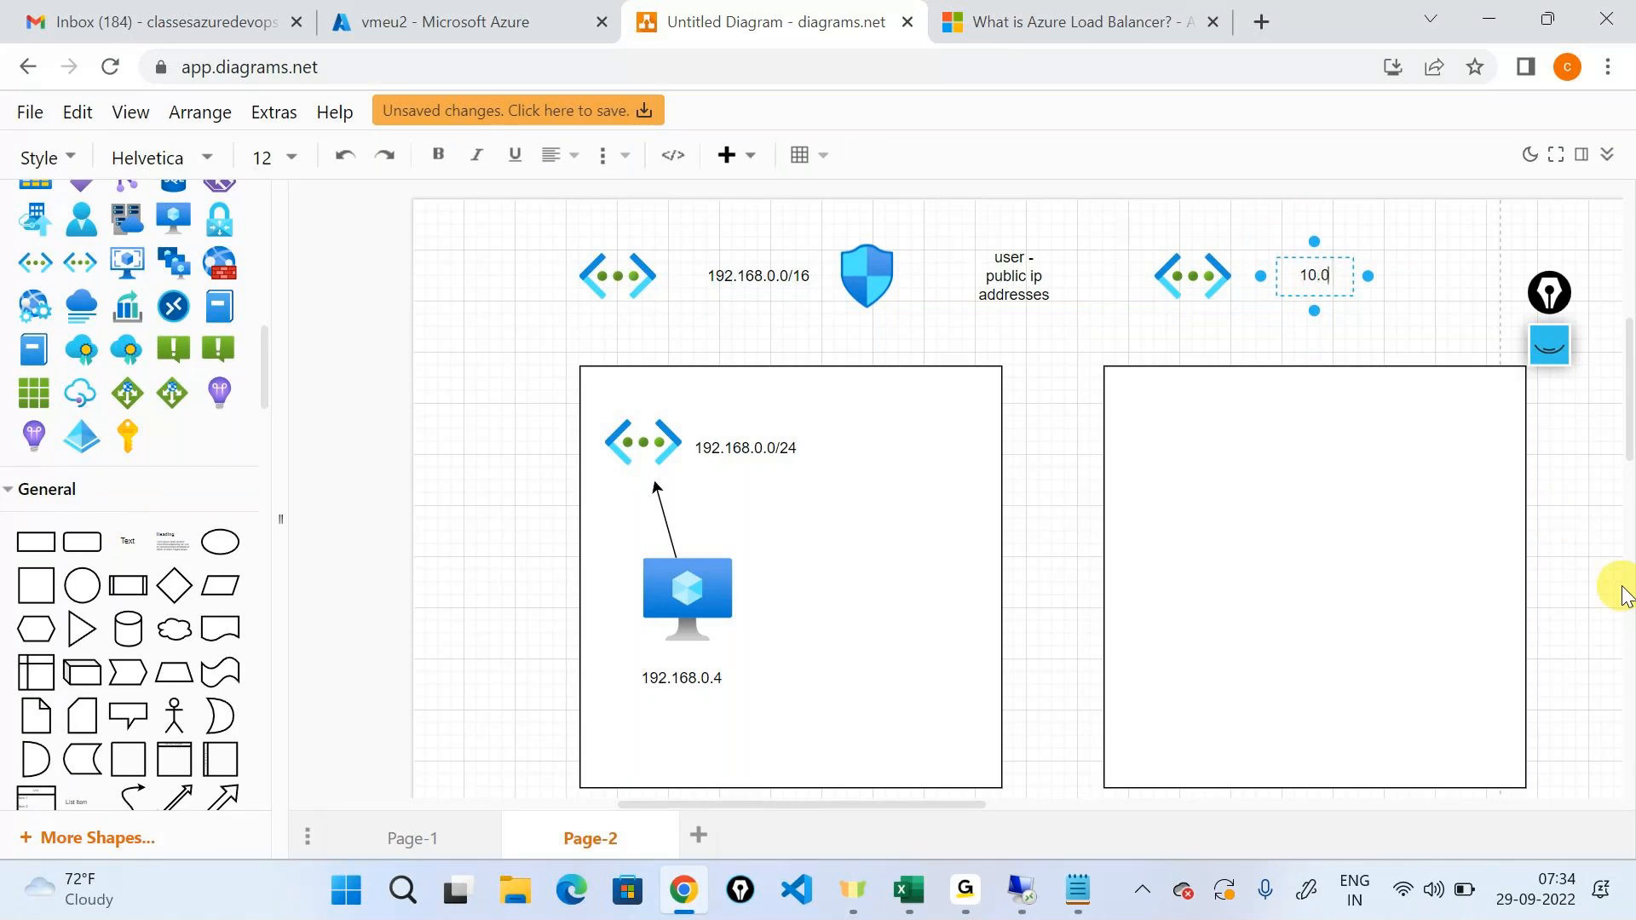
type(".0/16")
Copy the shield icon beside the 10.0.0.0/16 label and the subnet icon into the new box.
left_click(866, 273)
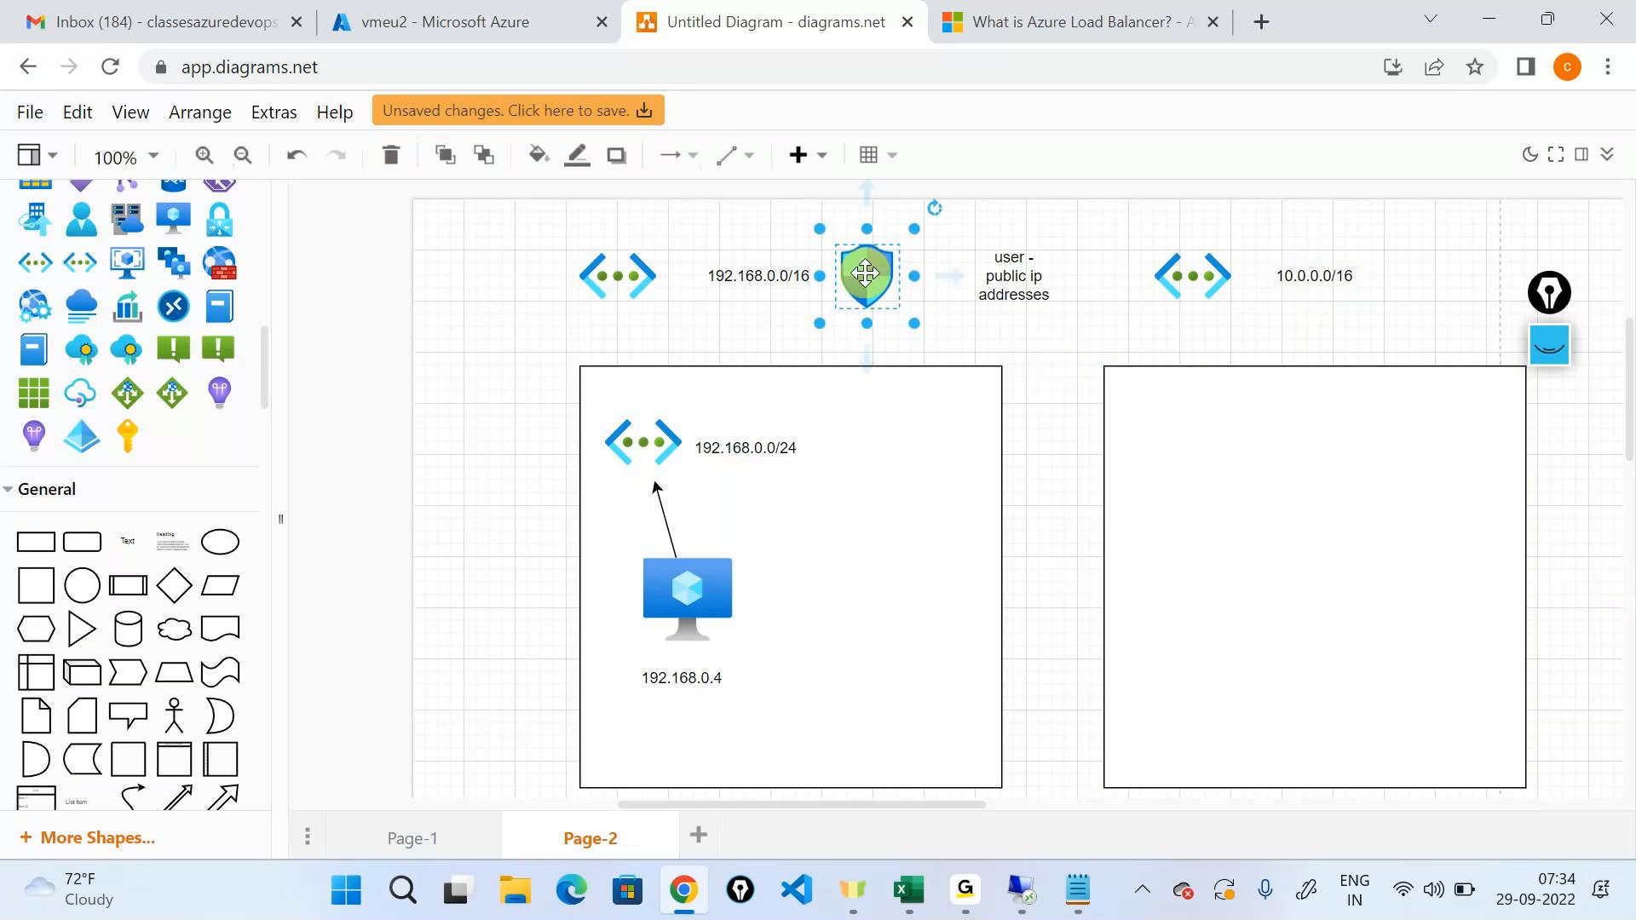
left_click_drag(865, 273, 1471, 274)
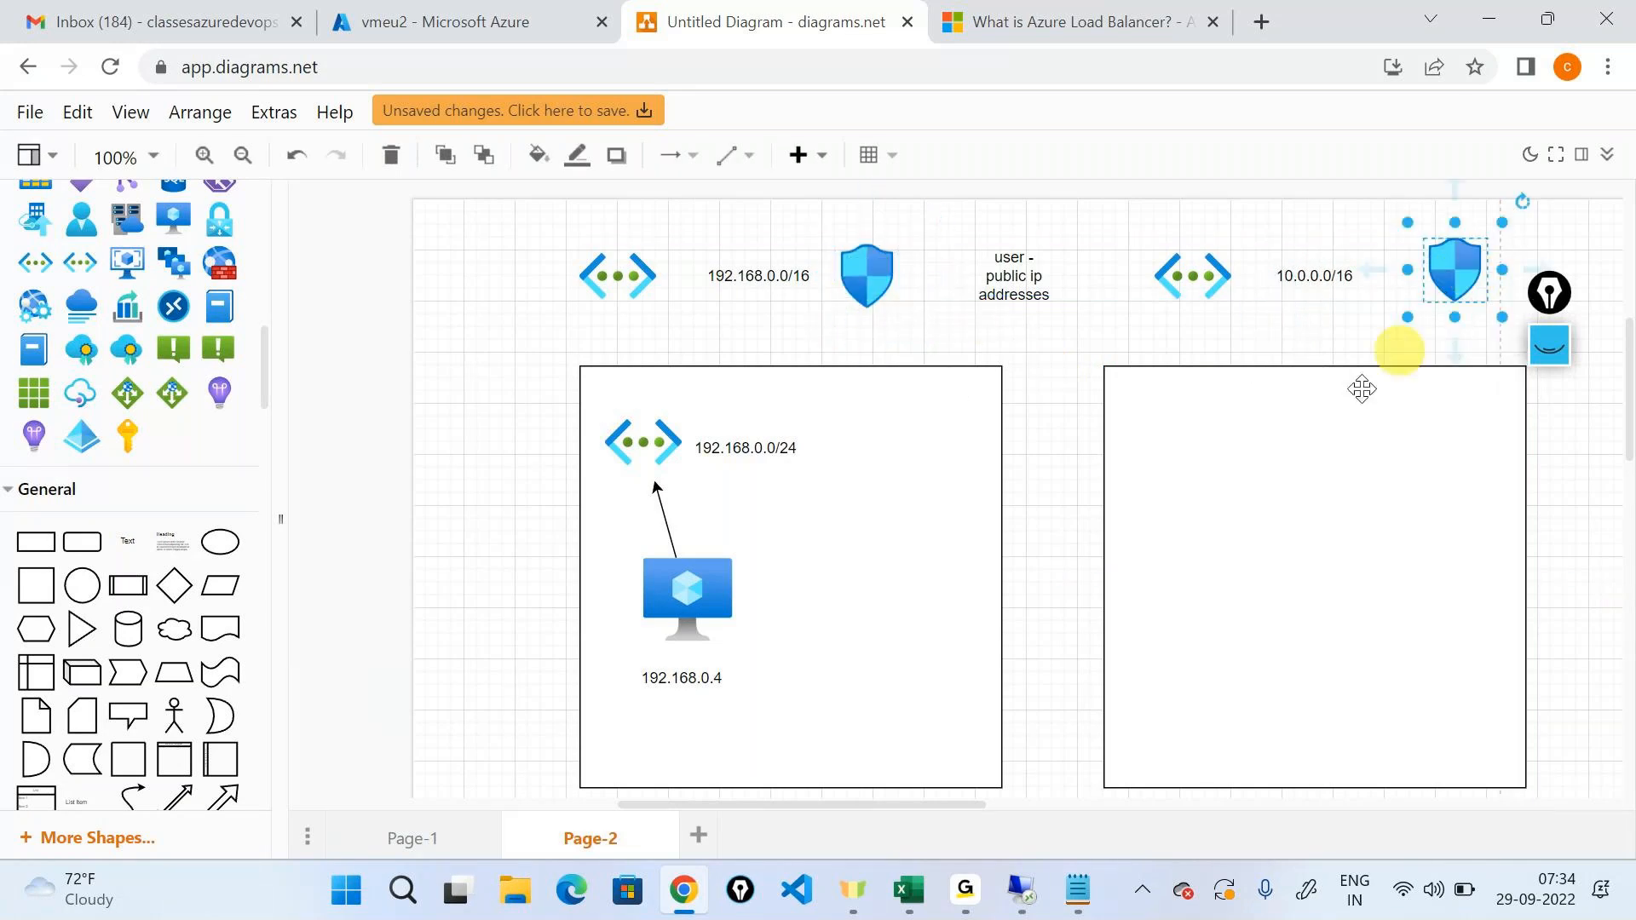
left_click(636, 437)
left_click_drag(637, 437, 1227, 437)
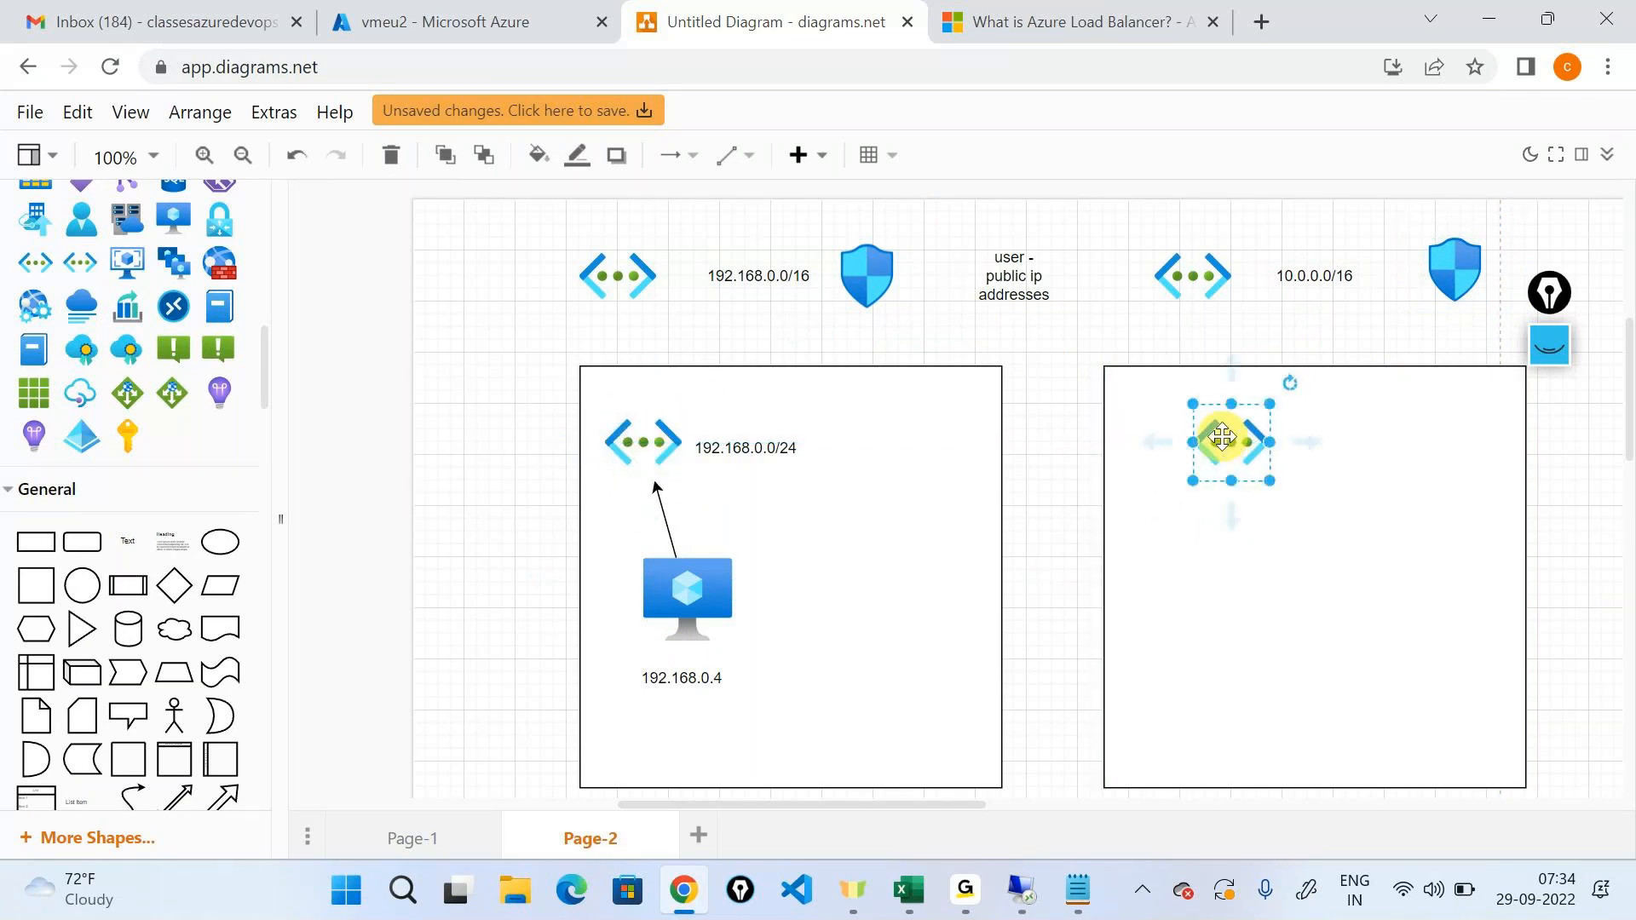
Place a copy of the virtual machine icon in the new box and label it 10.0.0.4.
left_click(697, 599)
left_click_drag(704, 611, 1292, 578)
left_click_drag(128, 543, 1262, 666)
type("1")
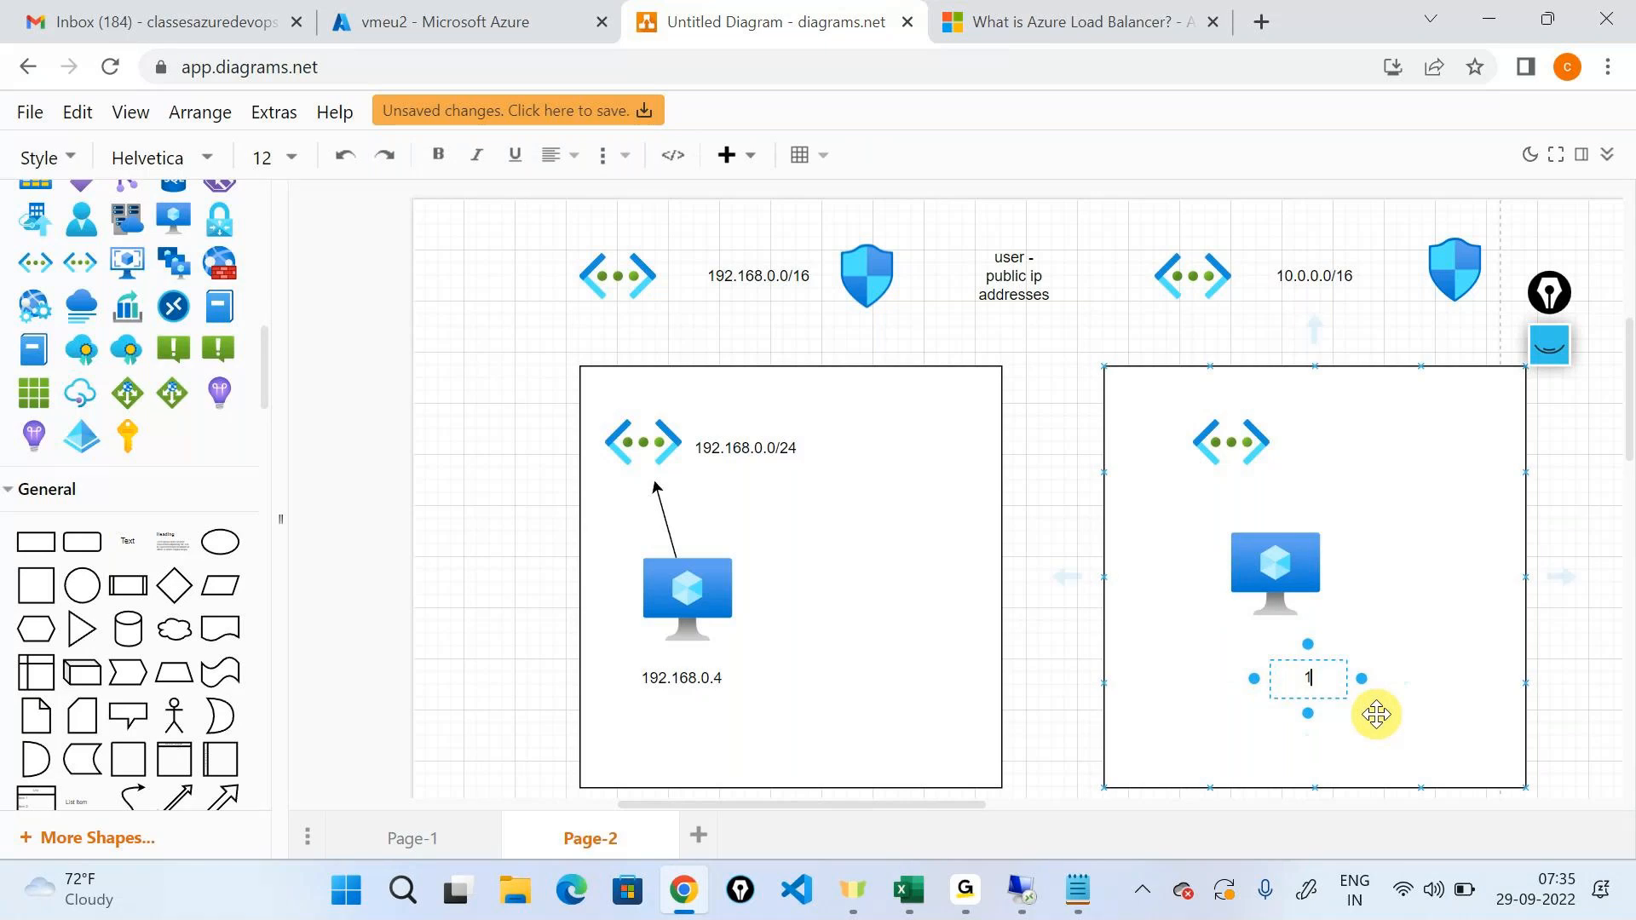
type("0.0.0.4")
On the vmeu2 overview, select the public IP address, then clear the computer name in Remote Desktop Connection.
left_click(458, 21)
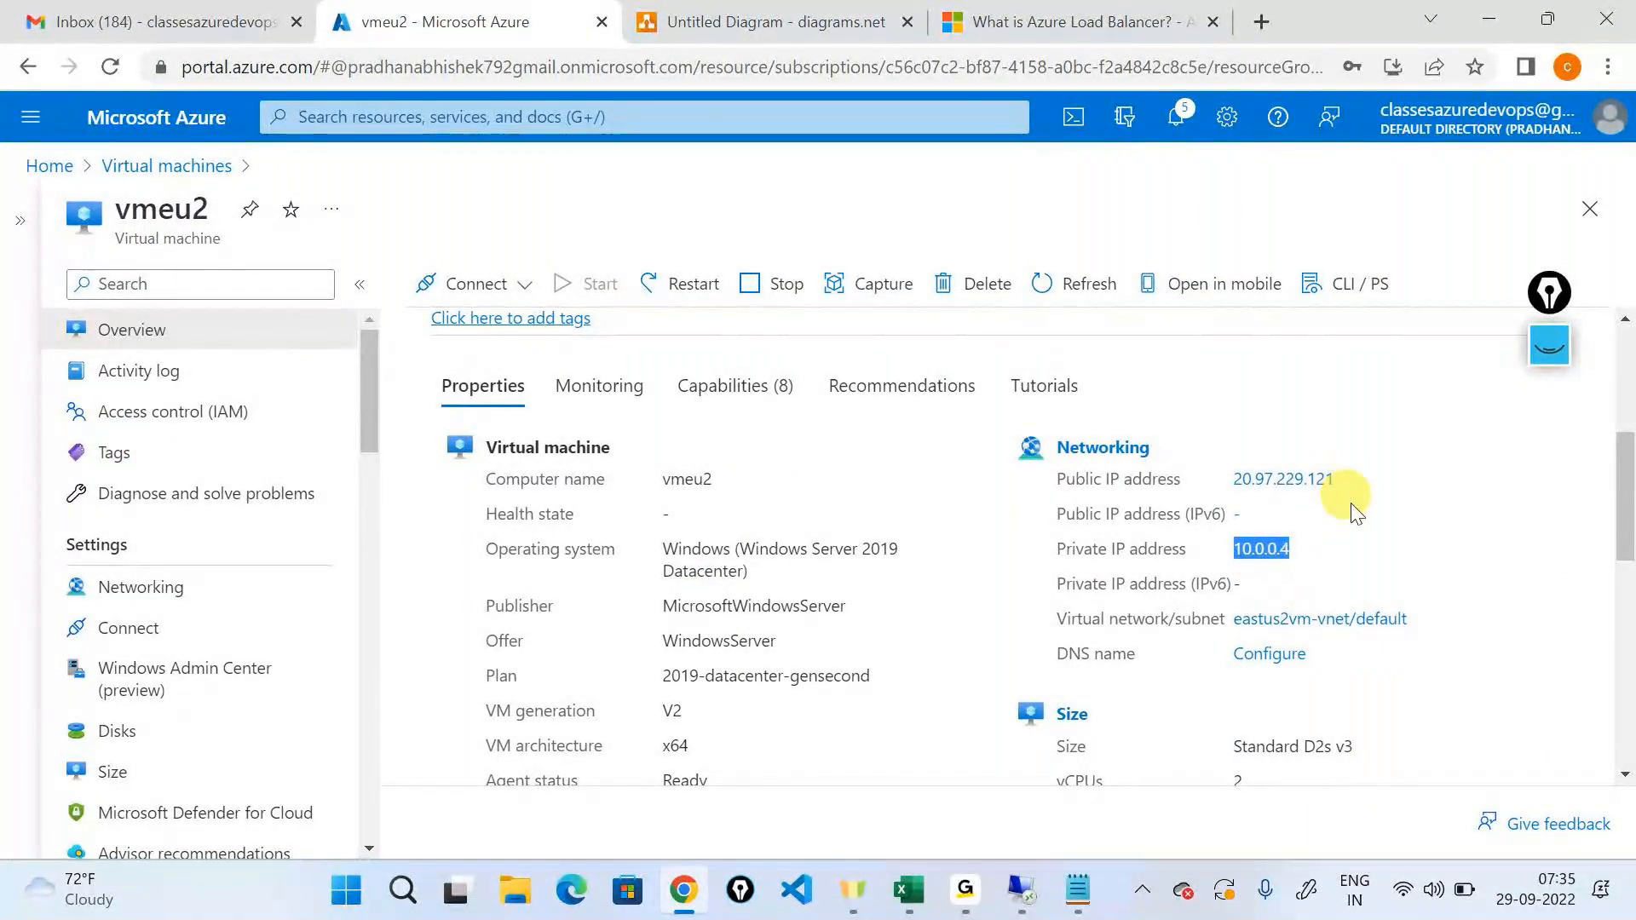
left_click_drag(1341, 481, 1233, 480)
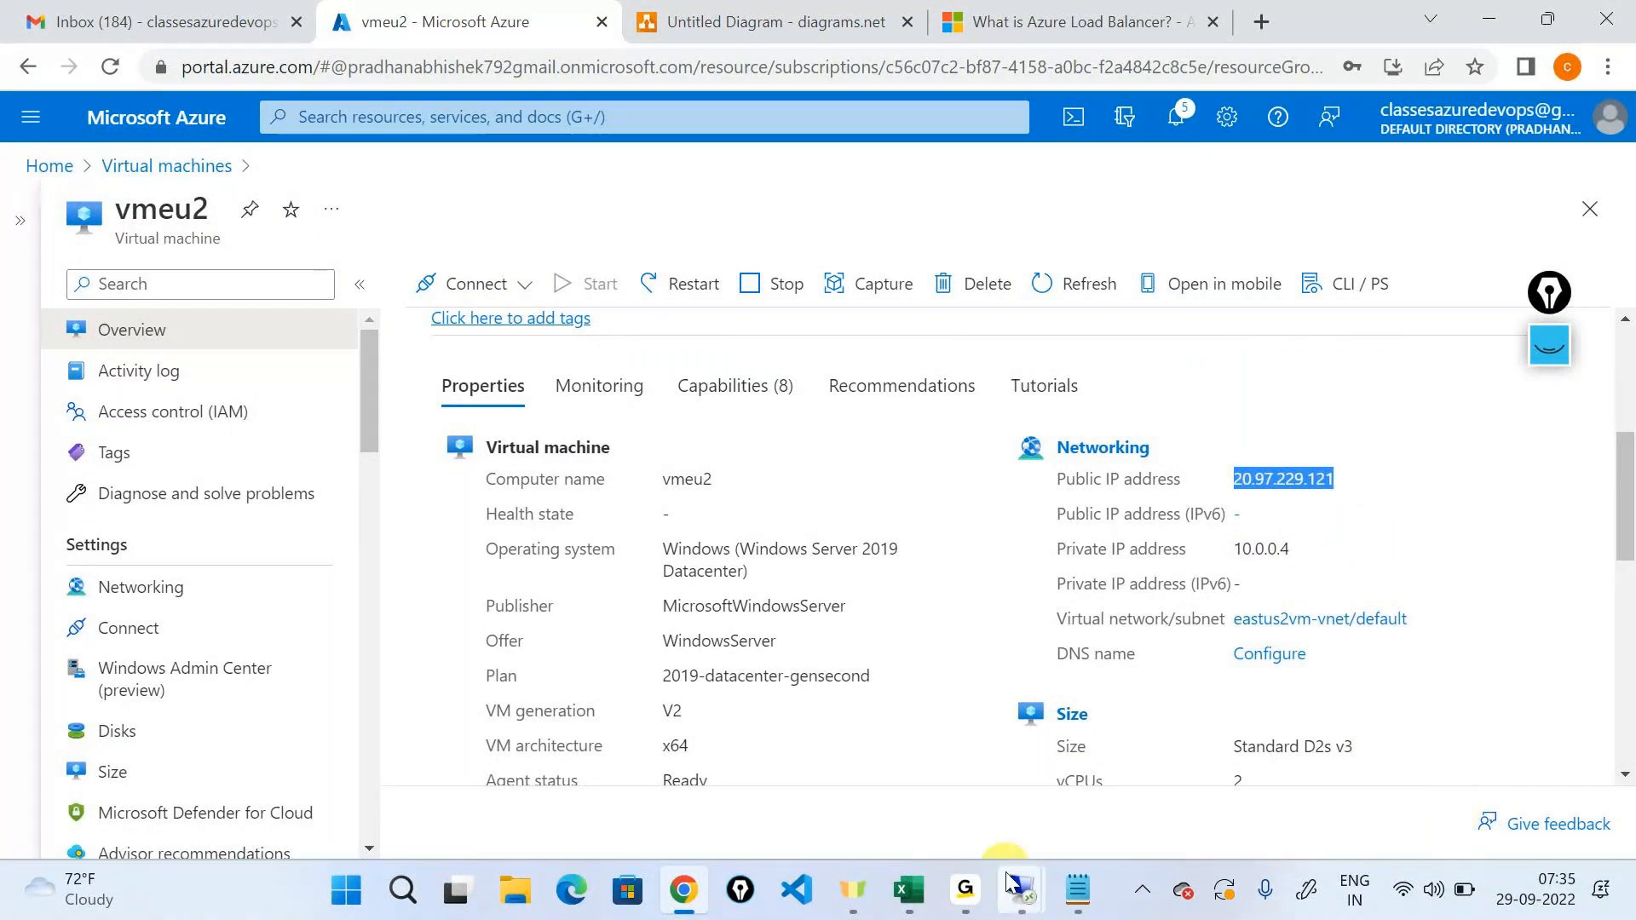
left_click(1048, 750)
left_click(875, 378)
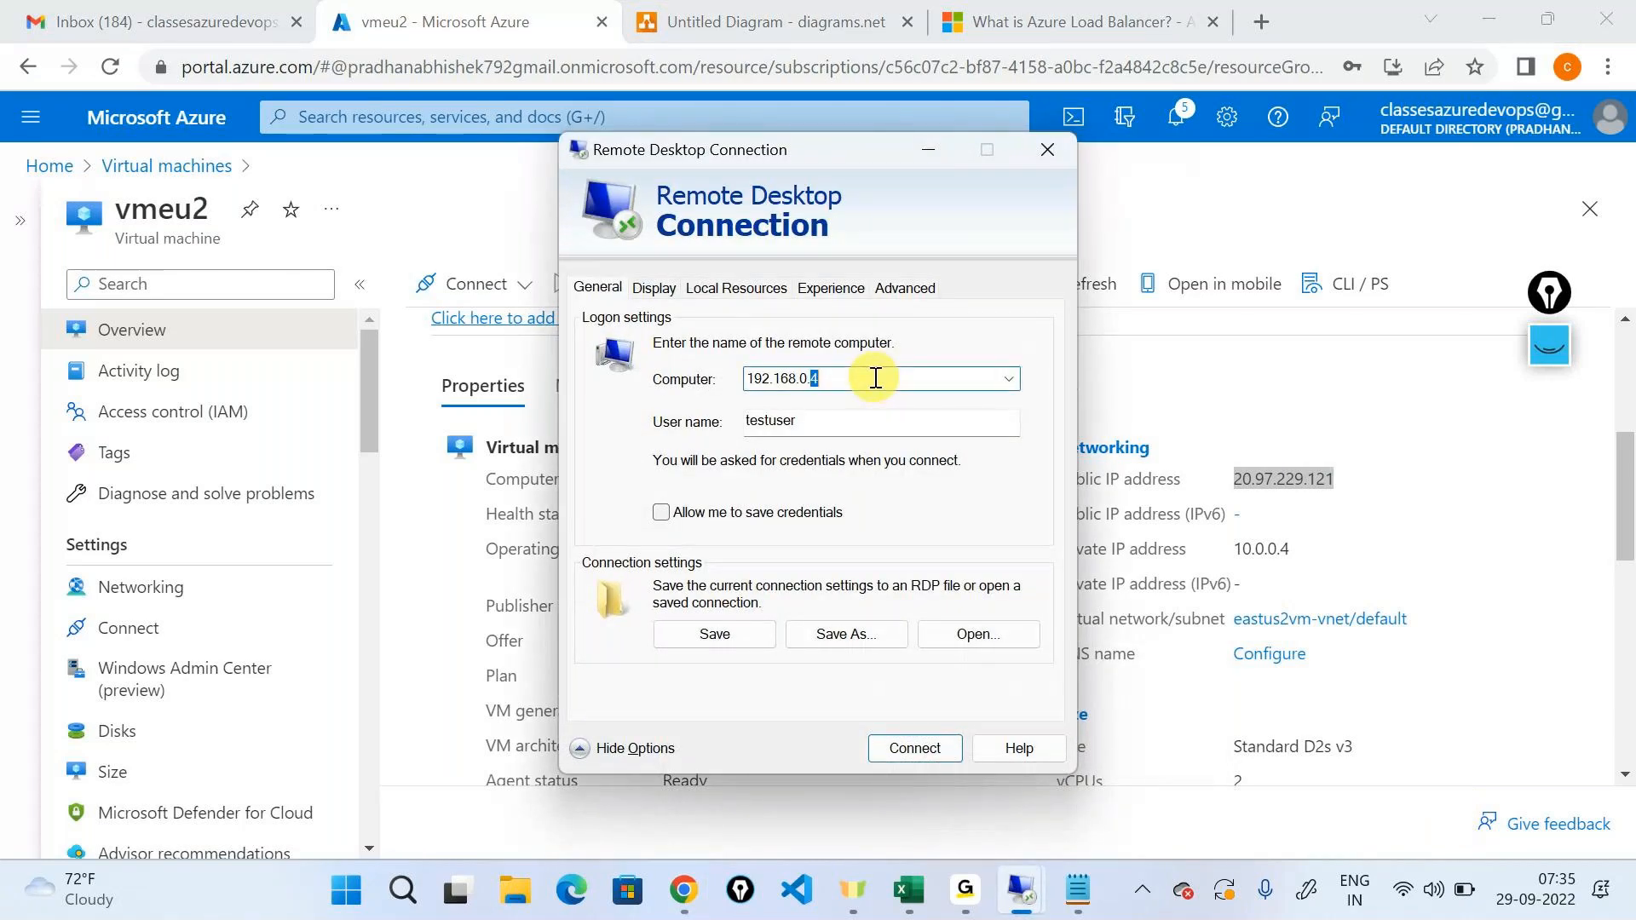
double_click(875, 378)
key("BackSpace")
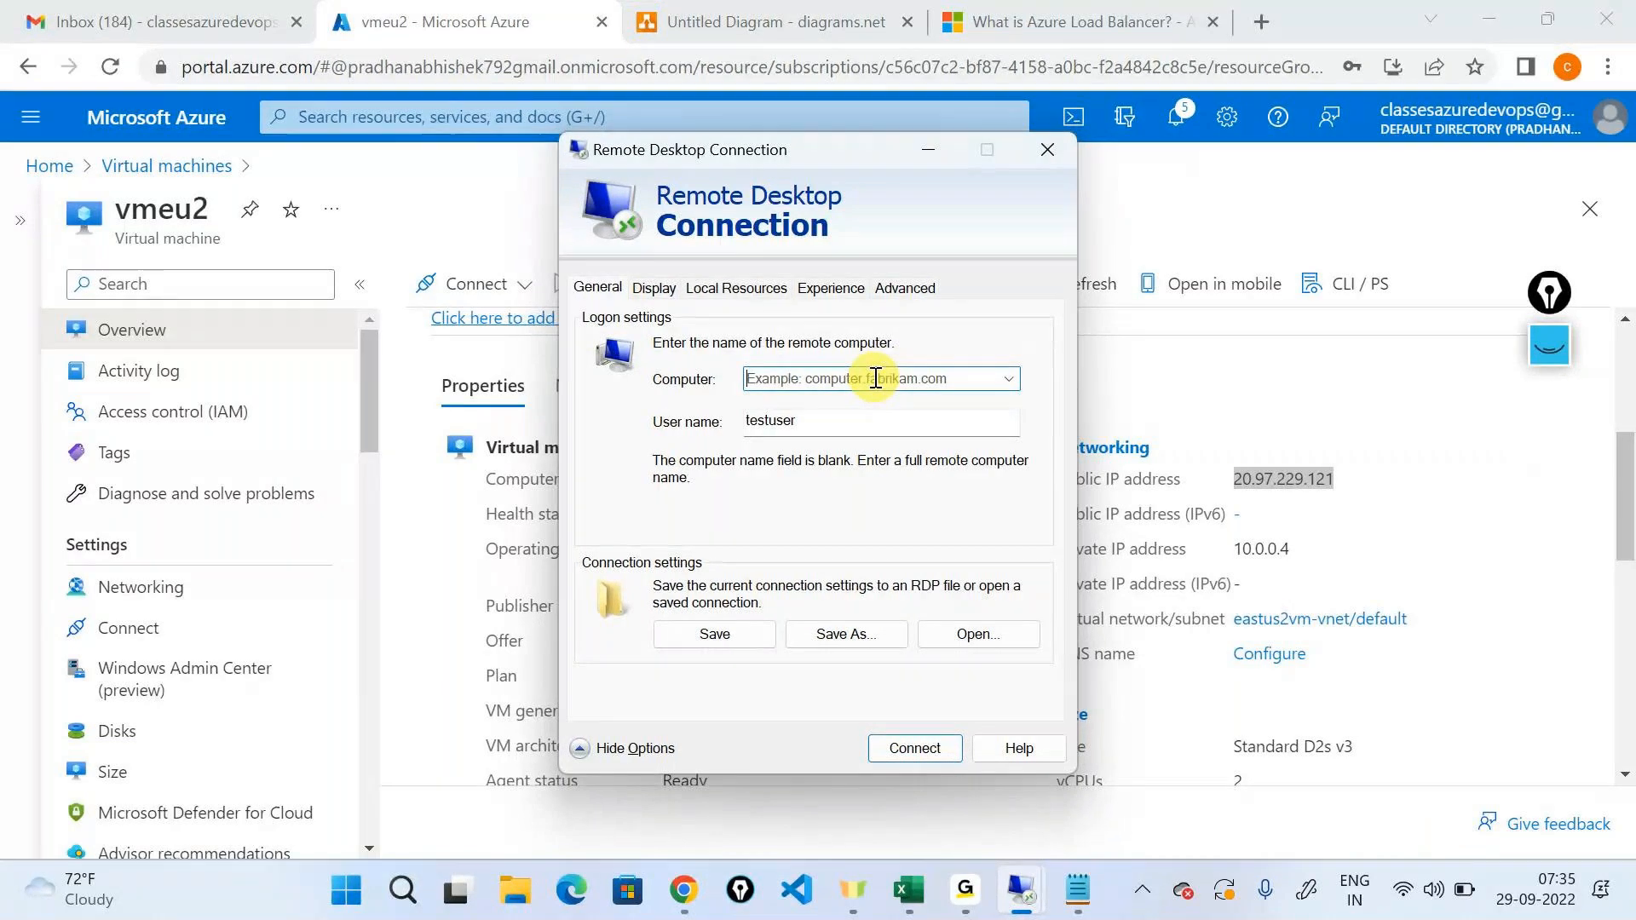
Copy the public IP address from the vmeu2 overview and set it as the remote computer, 20.97.229.121.
left_click(1243, 478)
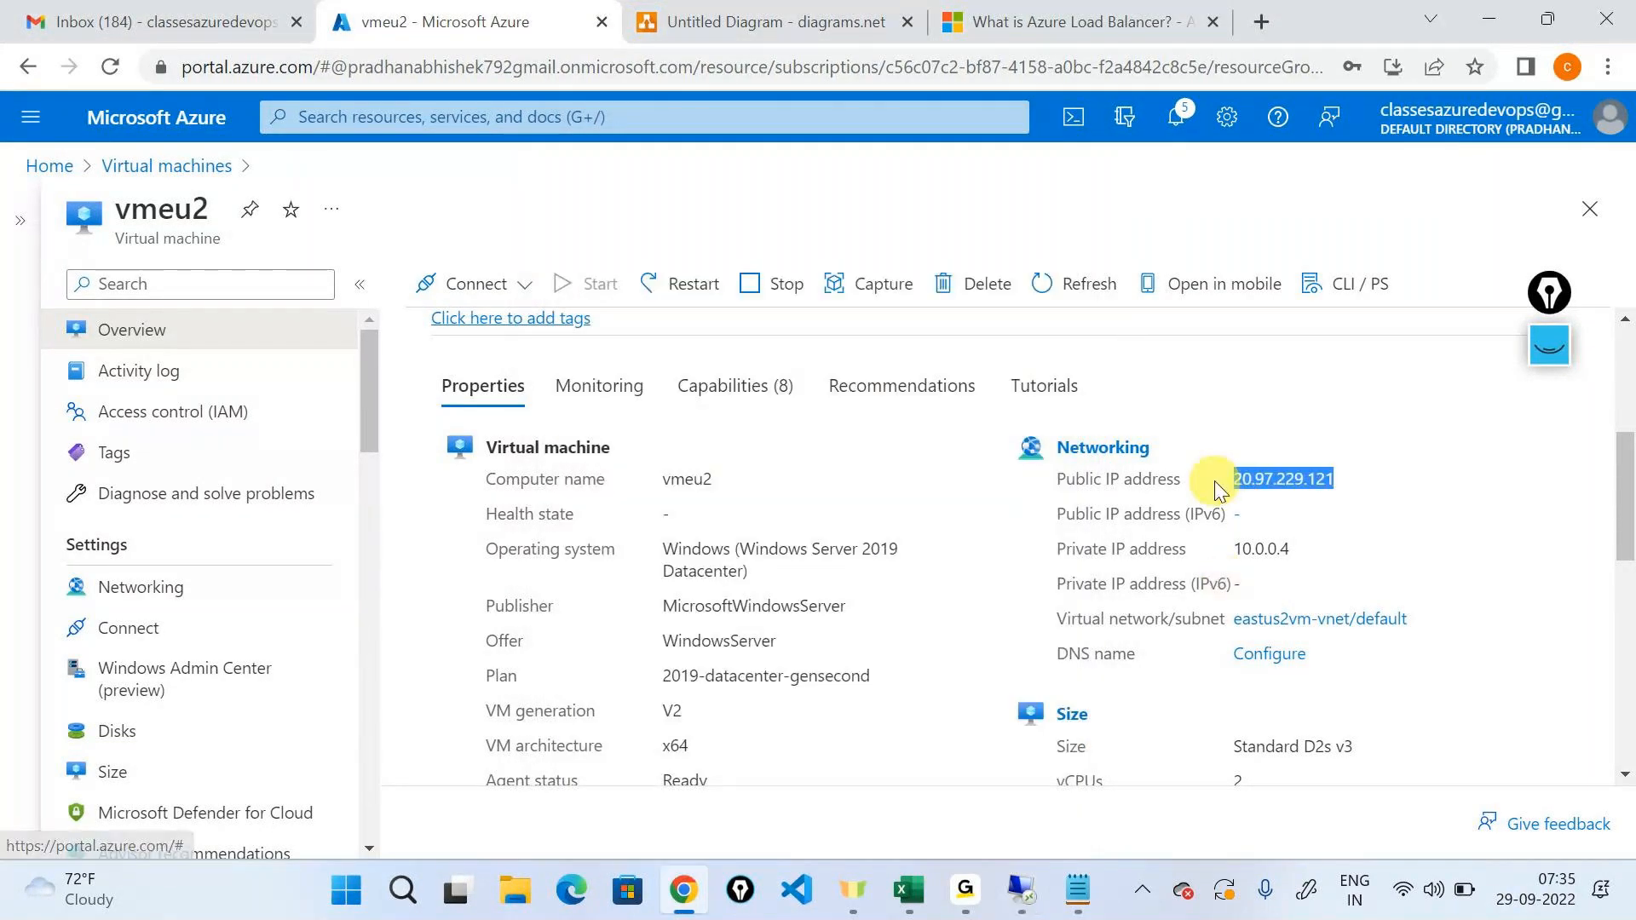
key("alt+Tab")
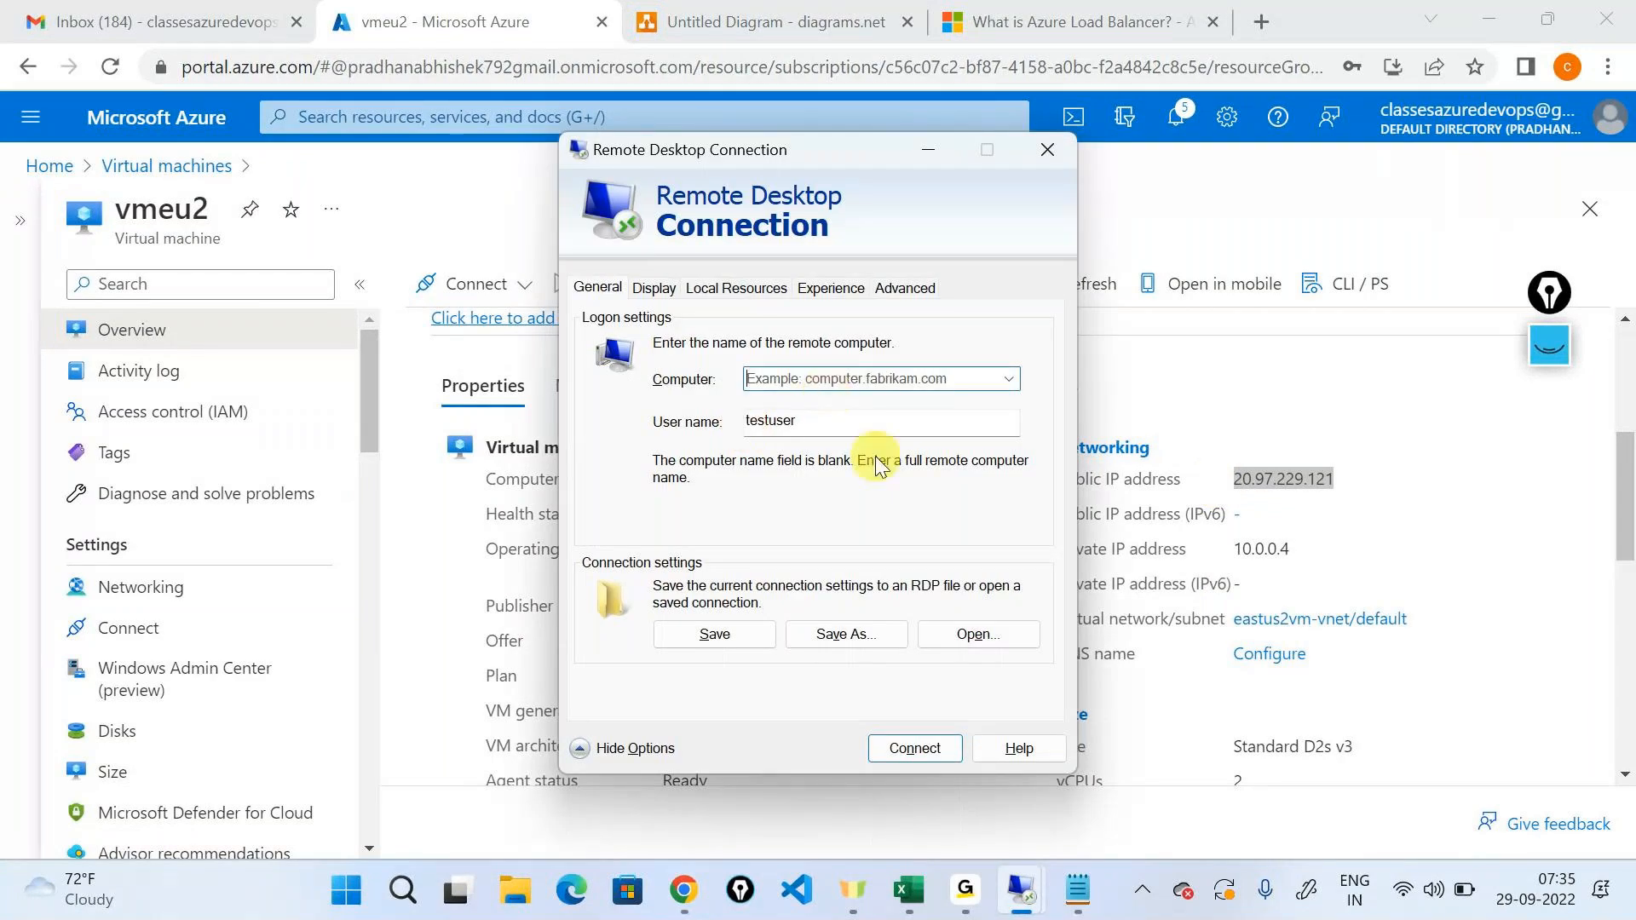
left_click(854, 379)
key("alt+Tab")
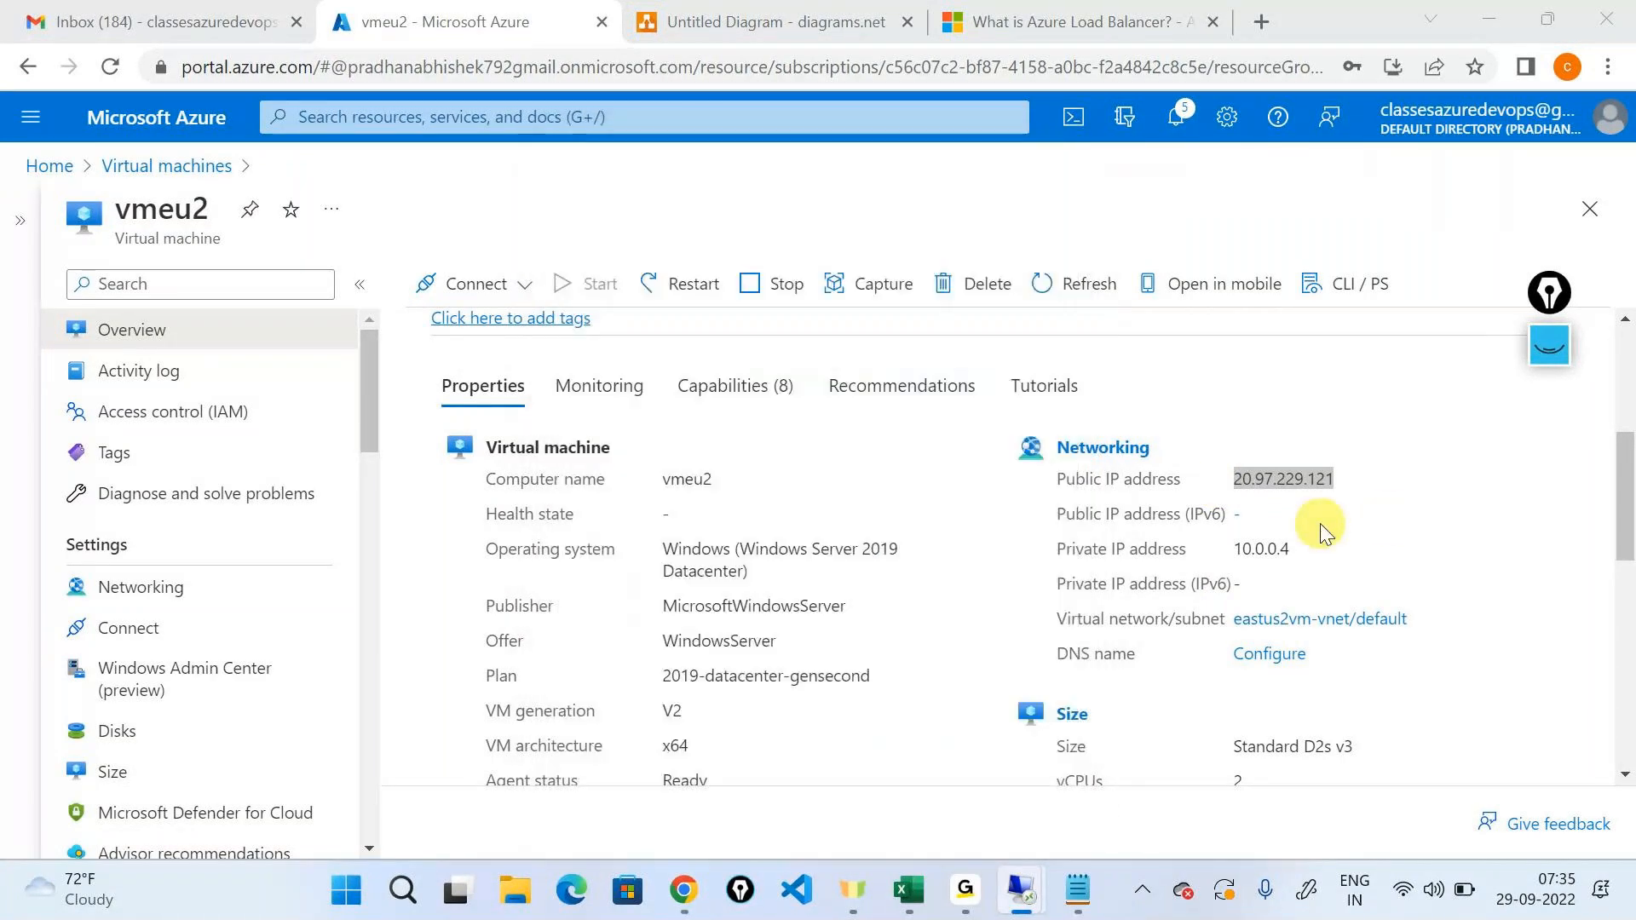
scroll(1298, 516, "up", 5)
left_click(1140, 527)
key("alt+Tab")
key("ctrl+v")
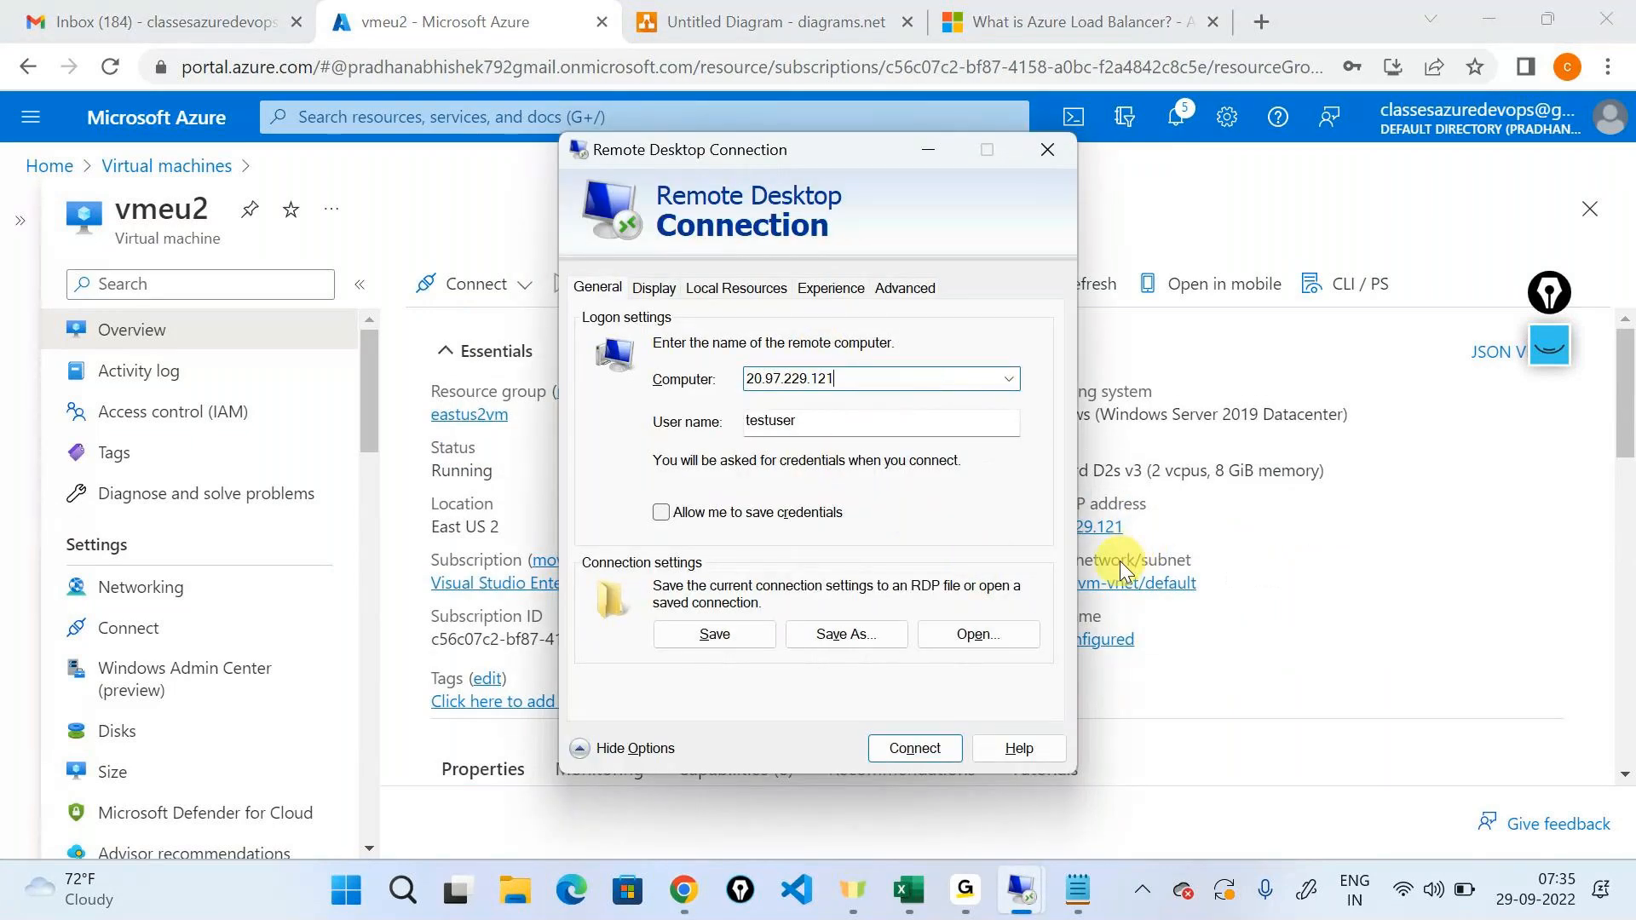
Point out the 10.0.0.4 virtual machine in the diagram and return to the vmeu2 overview.
left_click(775, 25)
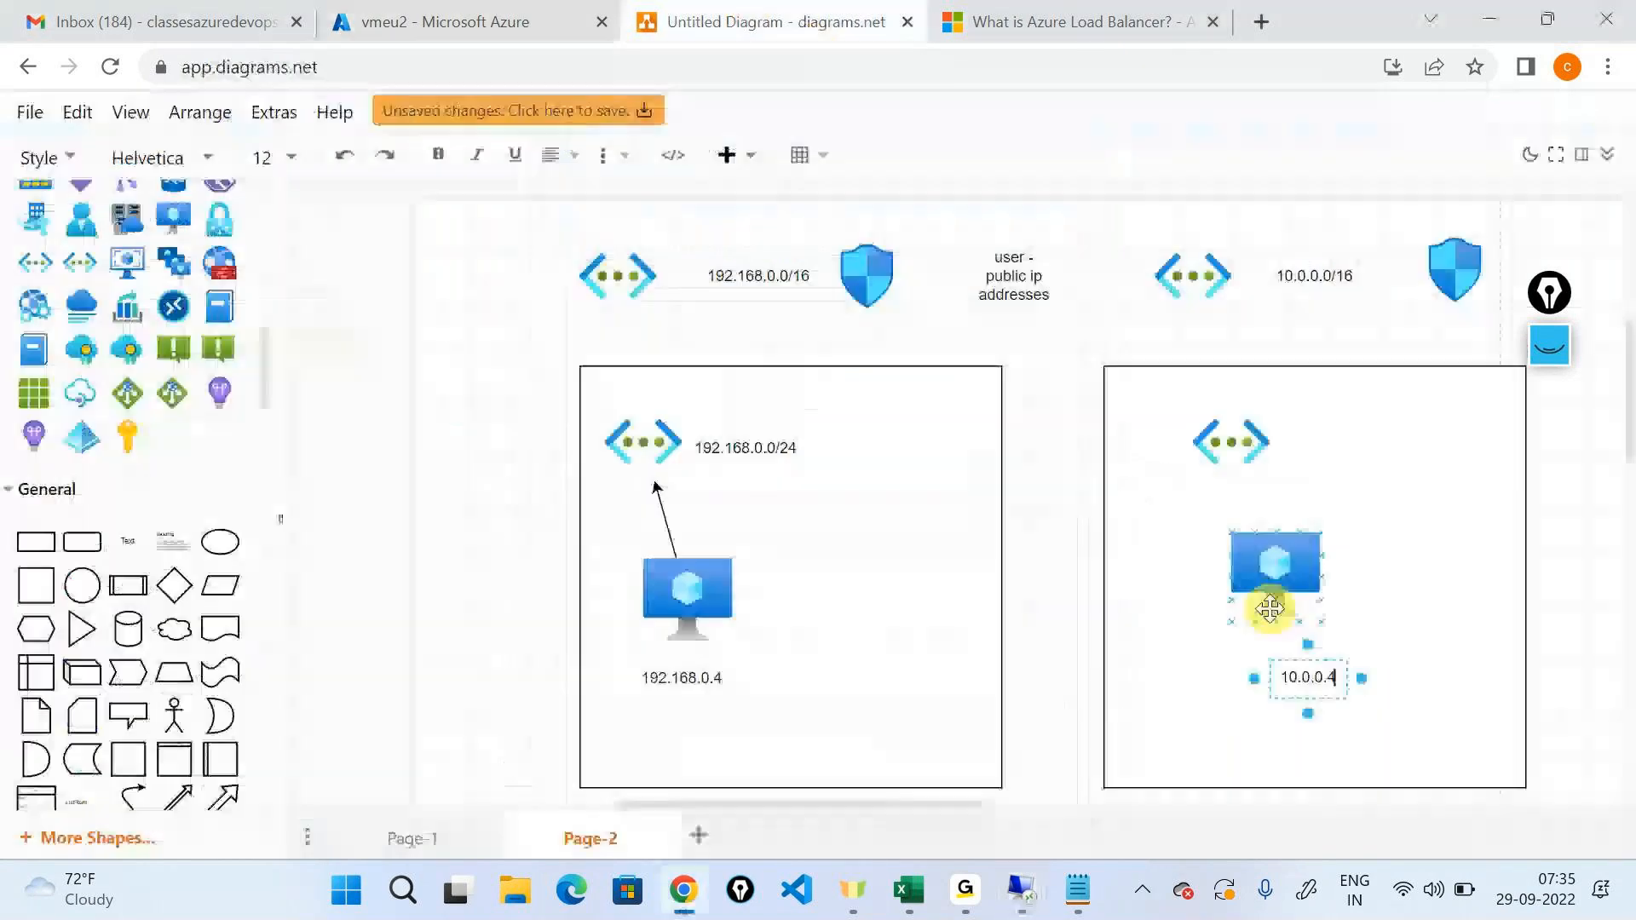
left_click(1265, 575)
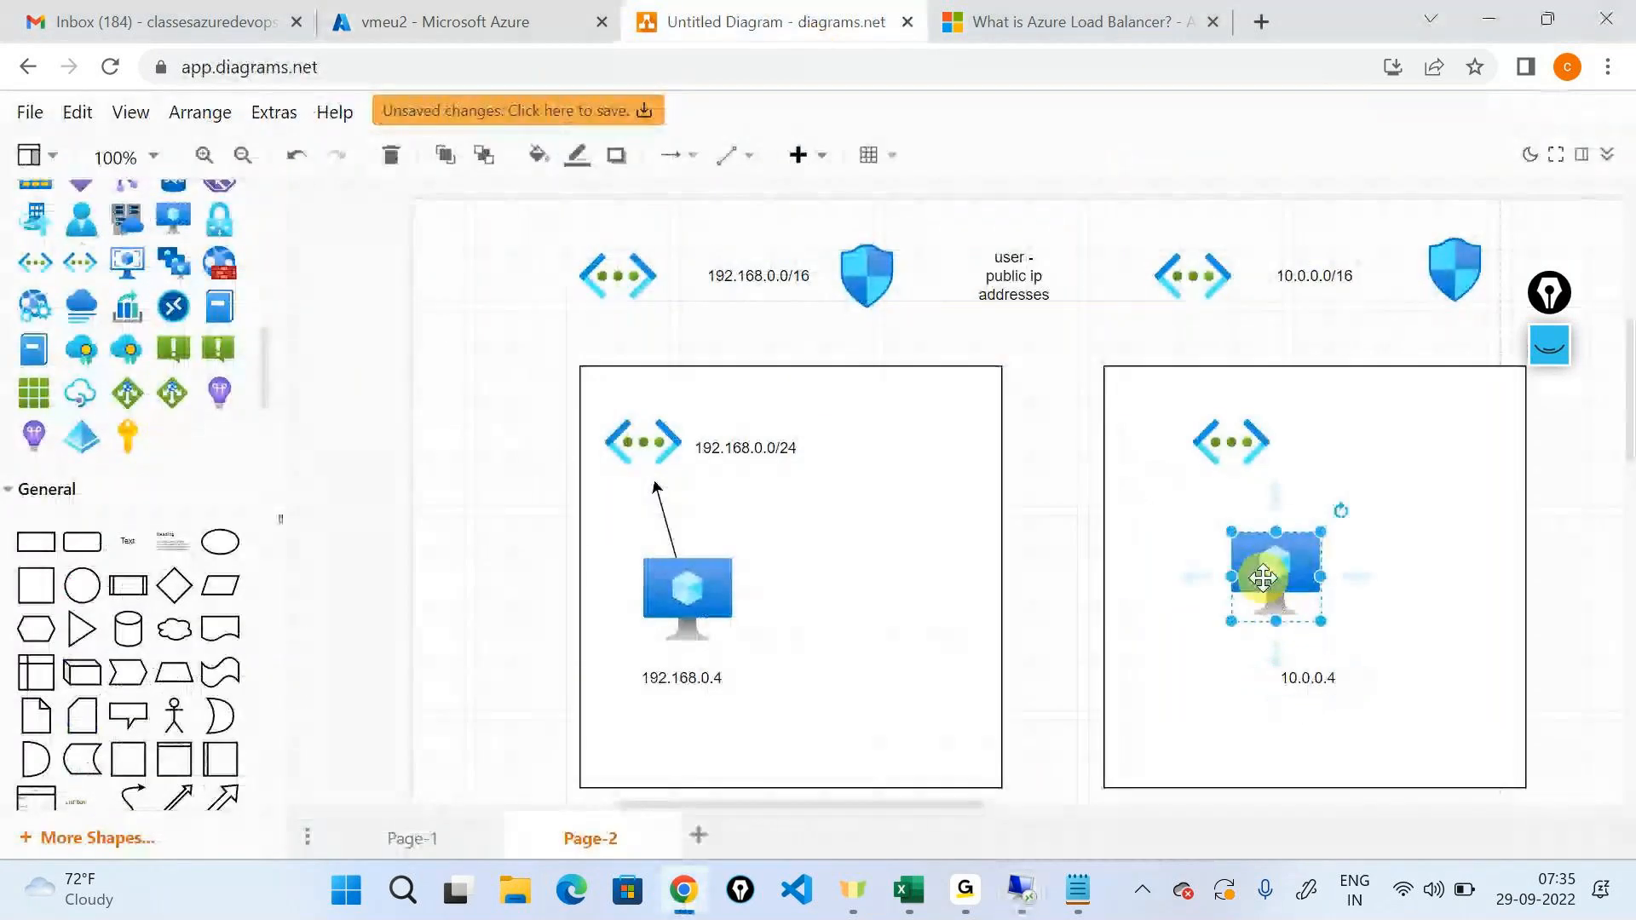
left_click(564, 19)
Connect to 20.97.229.121 through Remote Desktop, entering the account password and accepting the certificate prompt.
mouse_move(1023, 861)
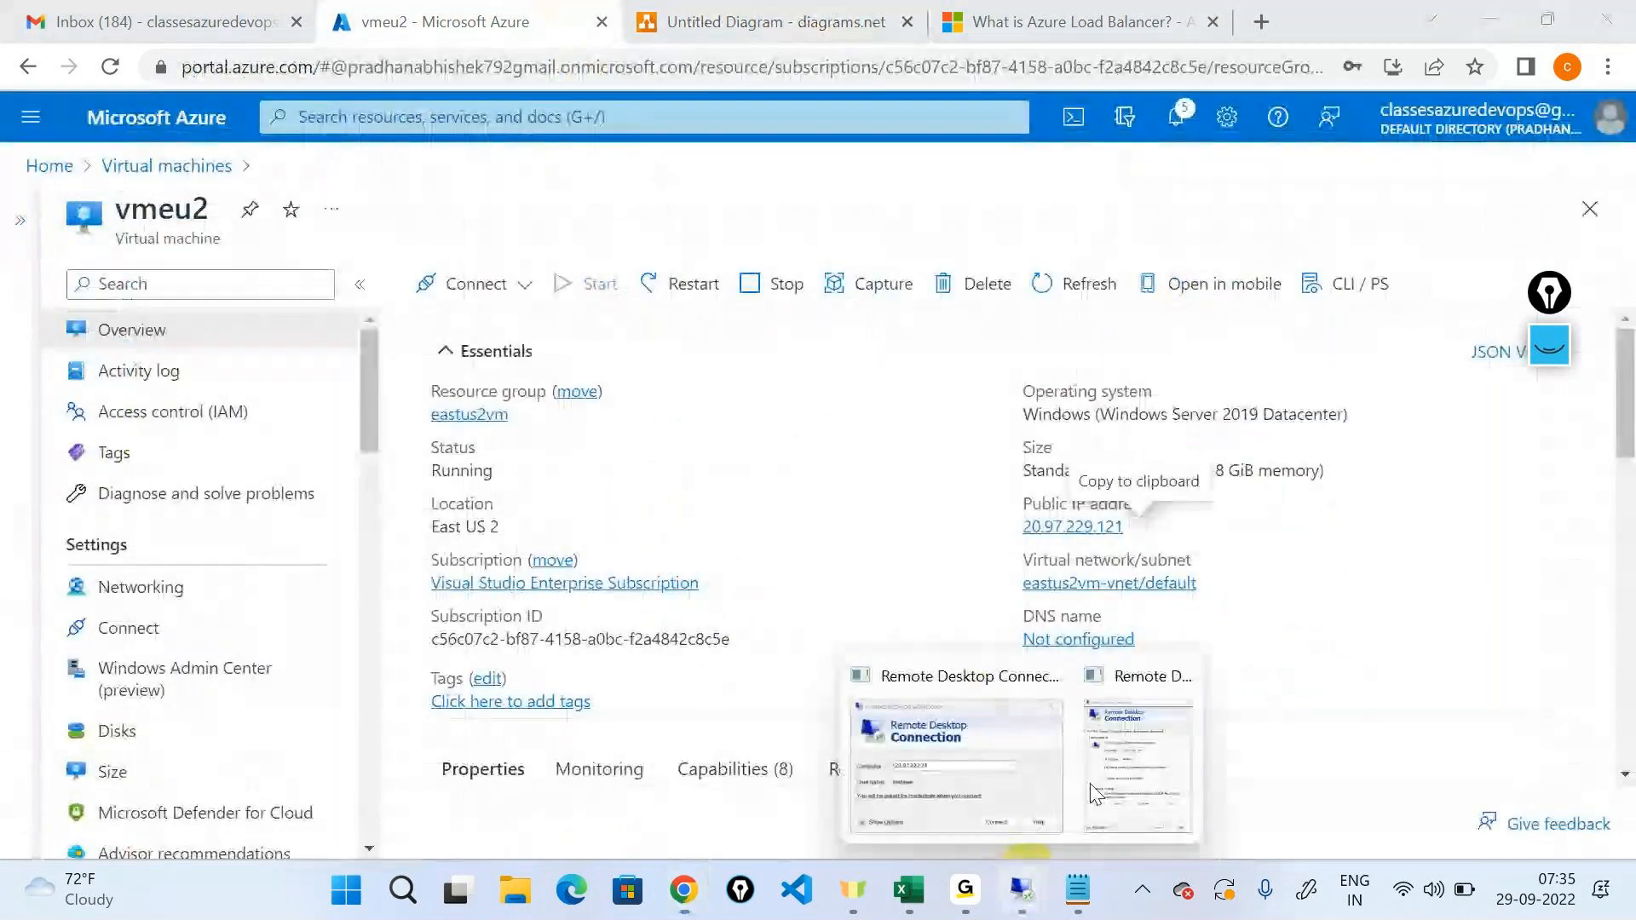
left_click(1142, 707)
left_click(915, 748)
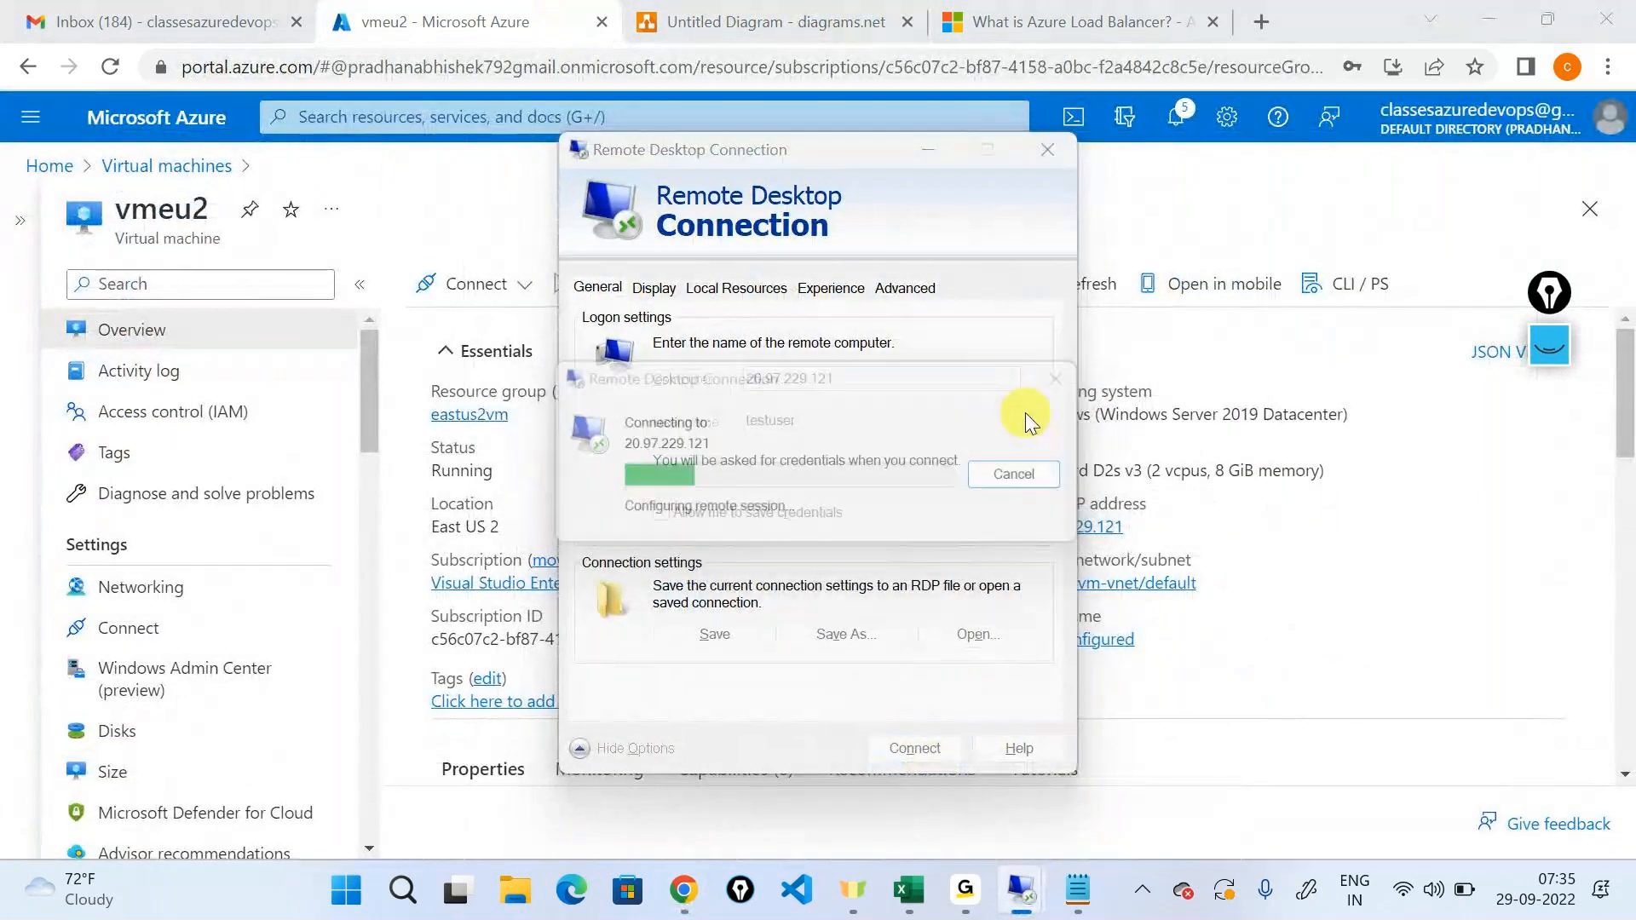
type("•••••••••••••")
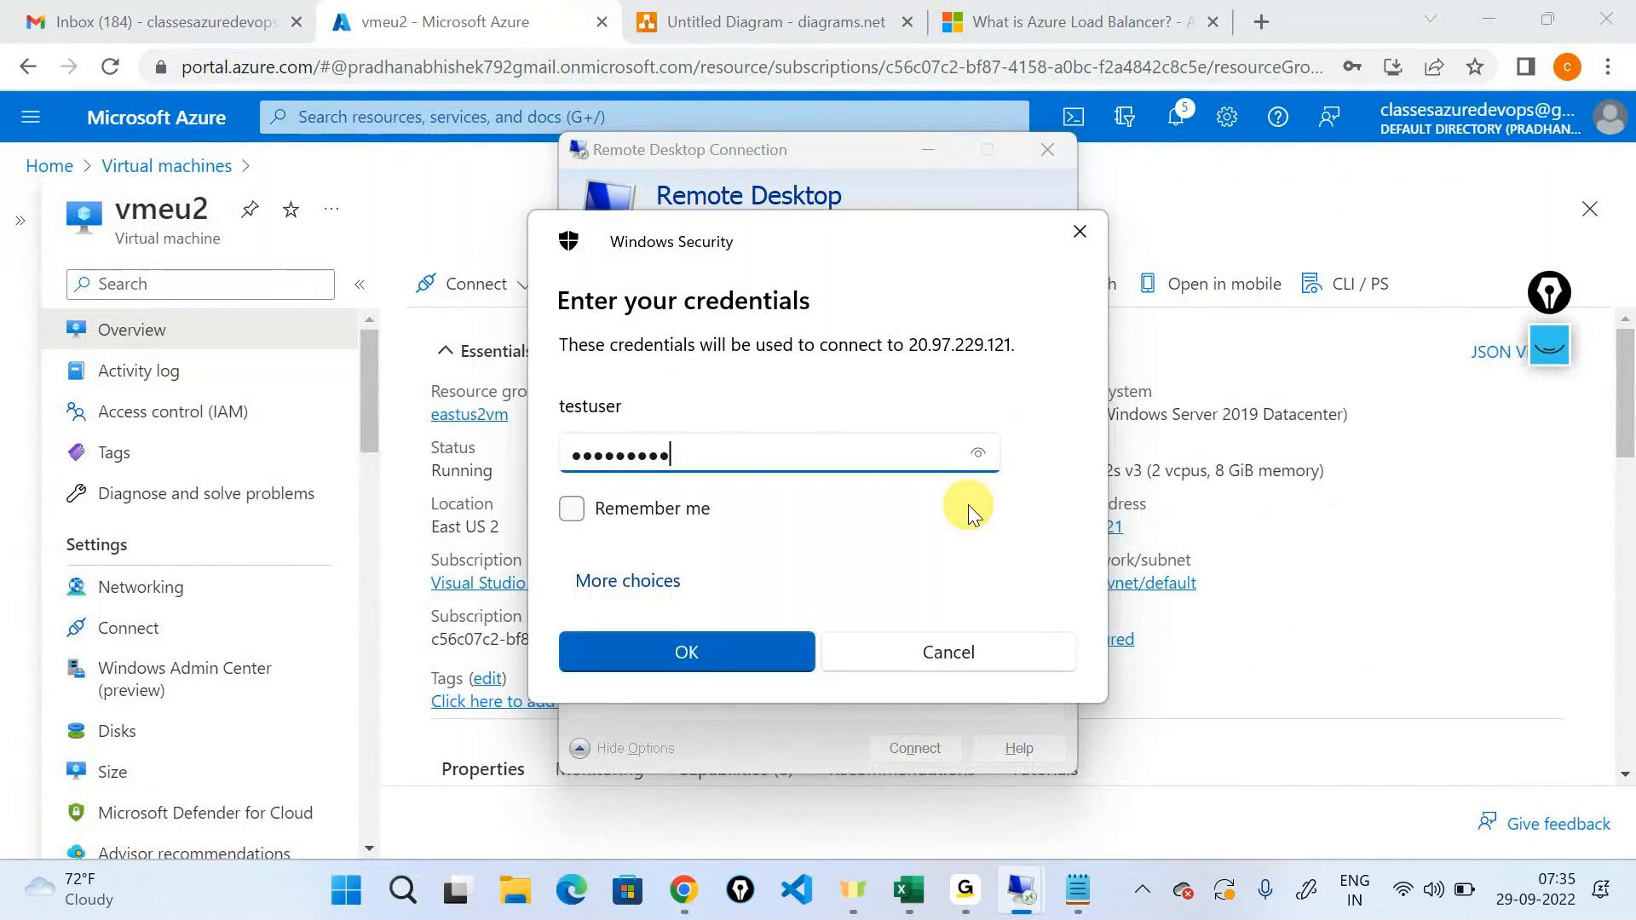
key("Return")
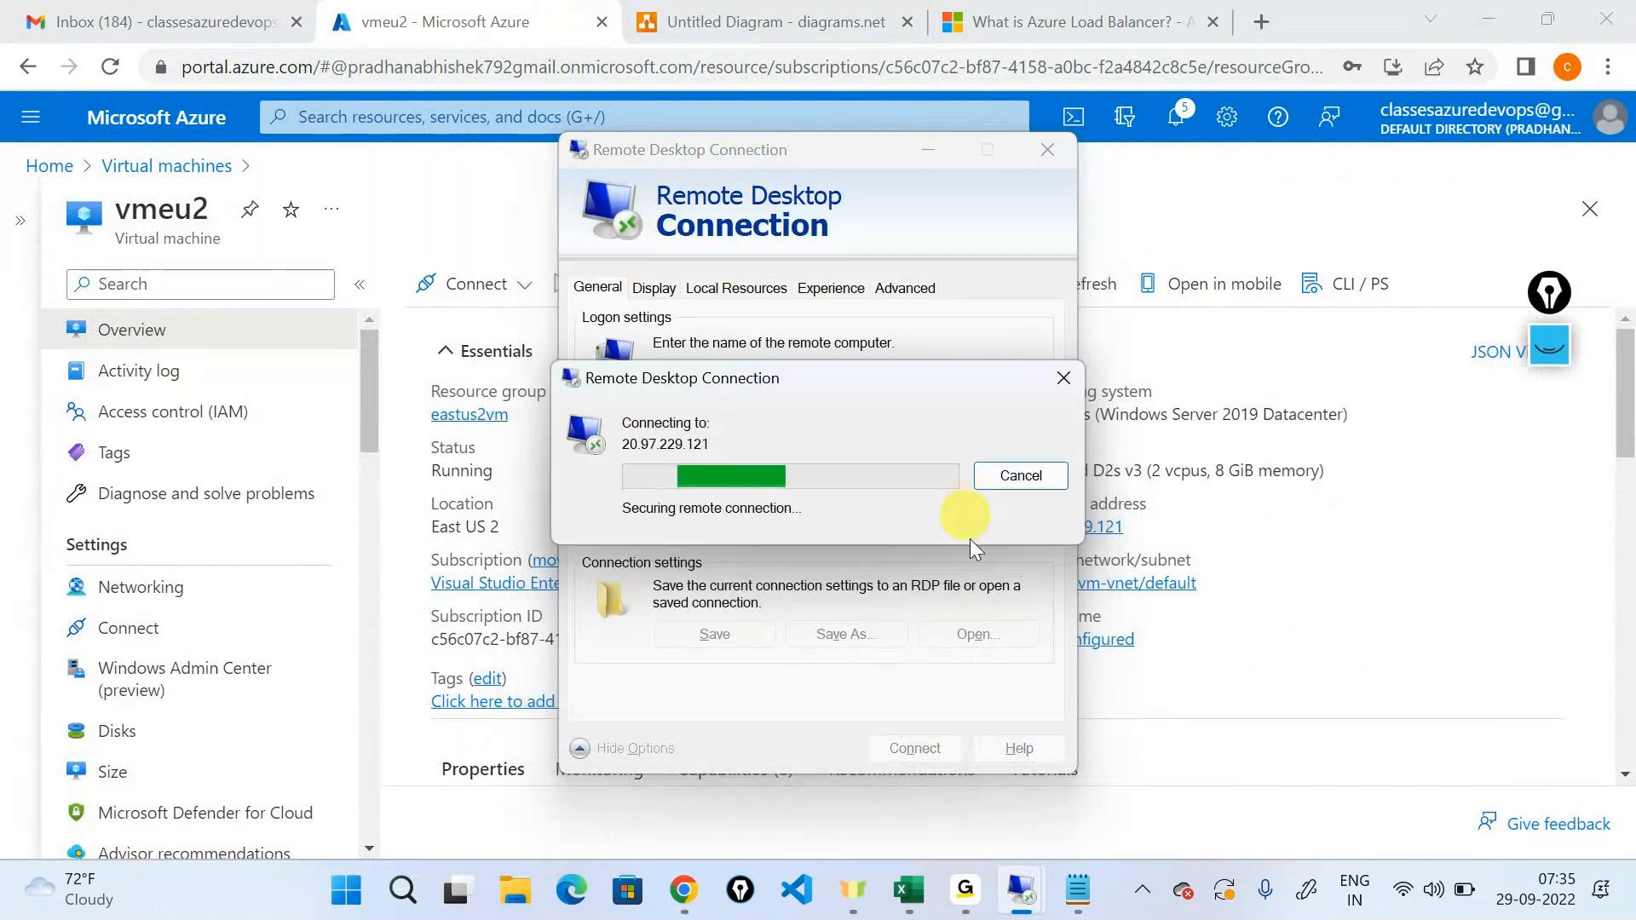
left_click(900, 681)
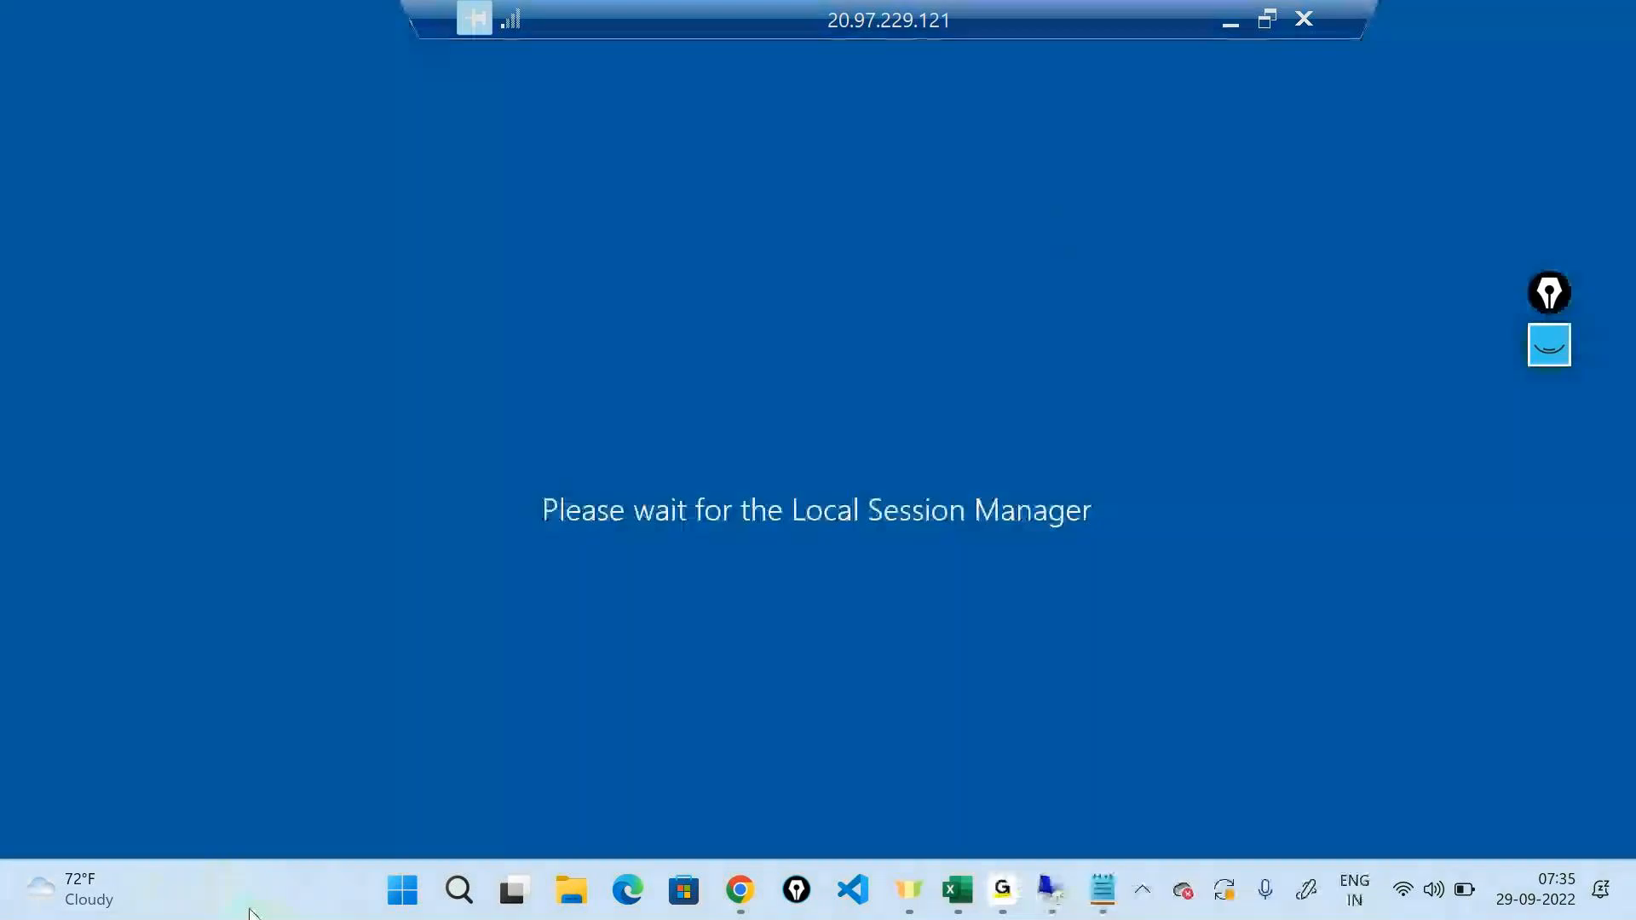
right_click(252, 909)
left_click(478, 542)
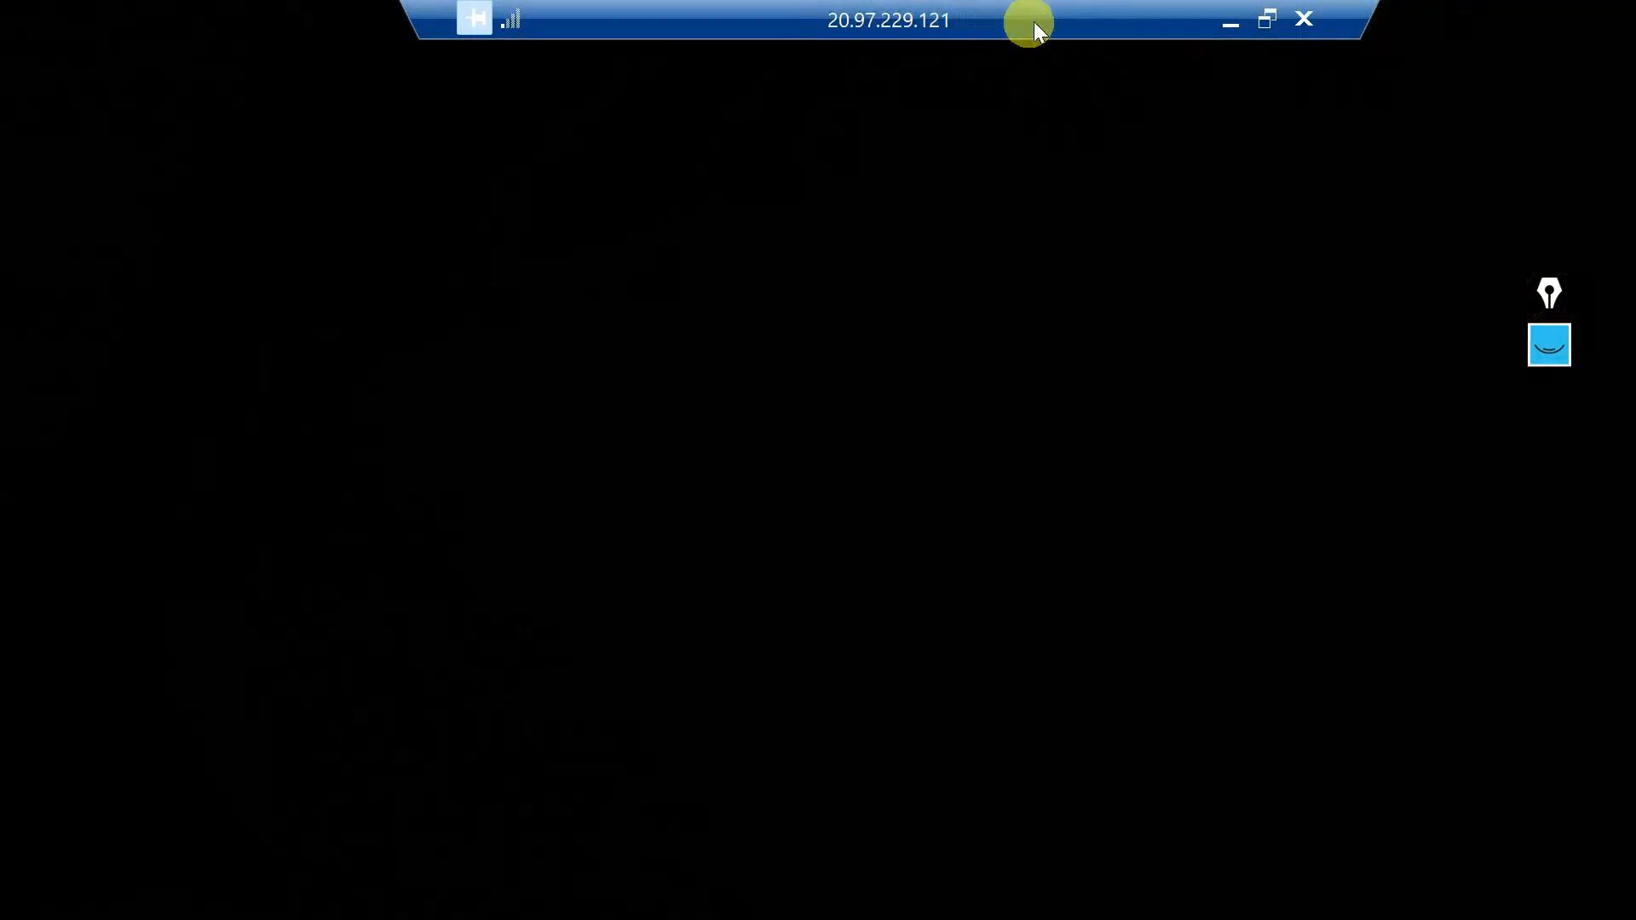
Switch from the remote session to the diagram and add an Actor with an arrow to the 10.0.0.4 virtual machine.
left_click(1233, 27)
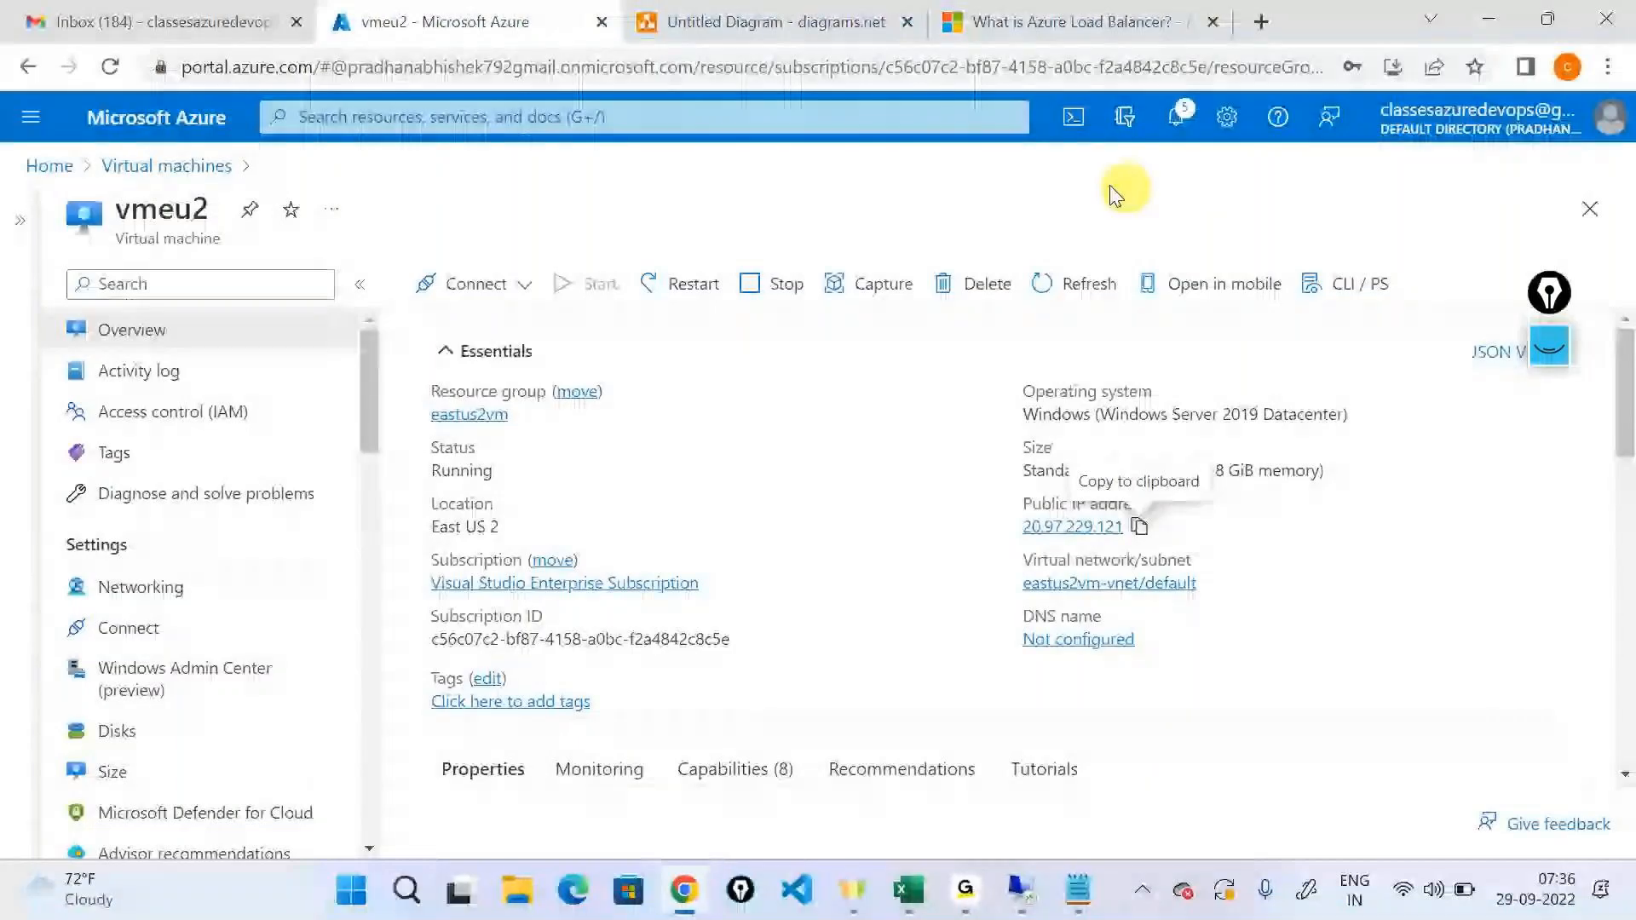
left_click(801, 10)
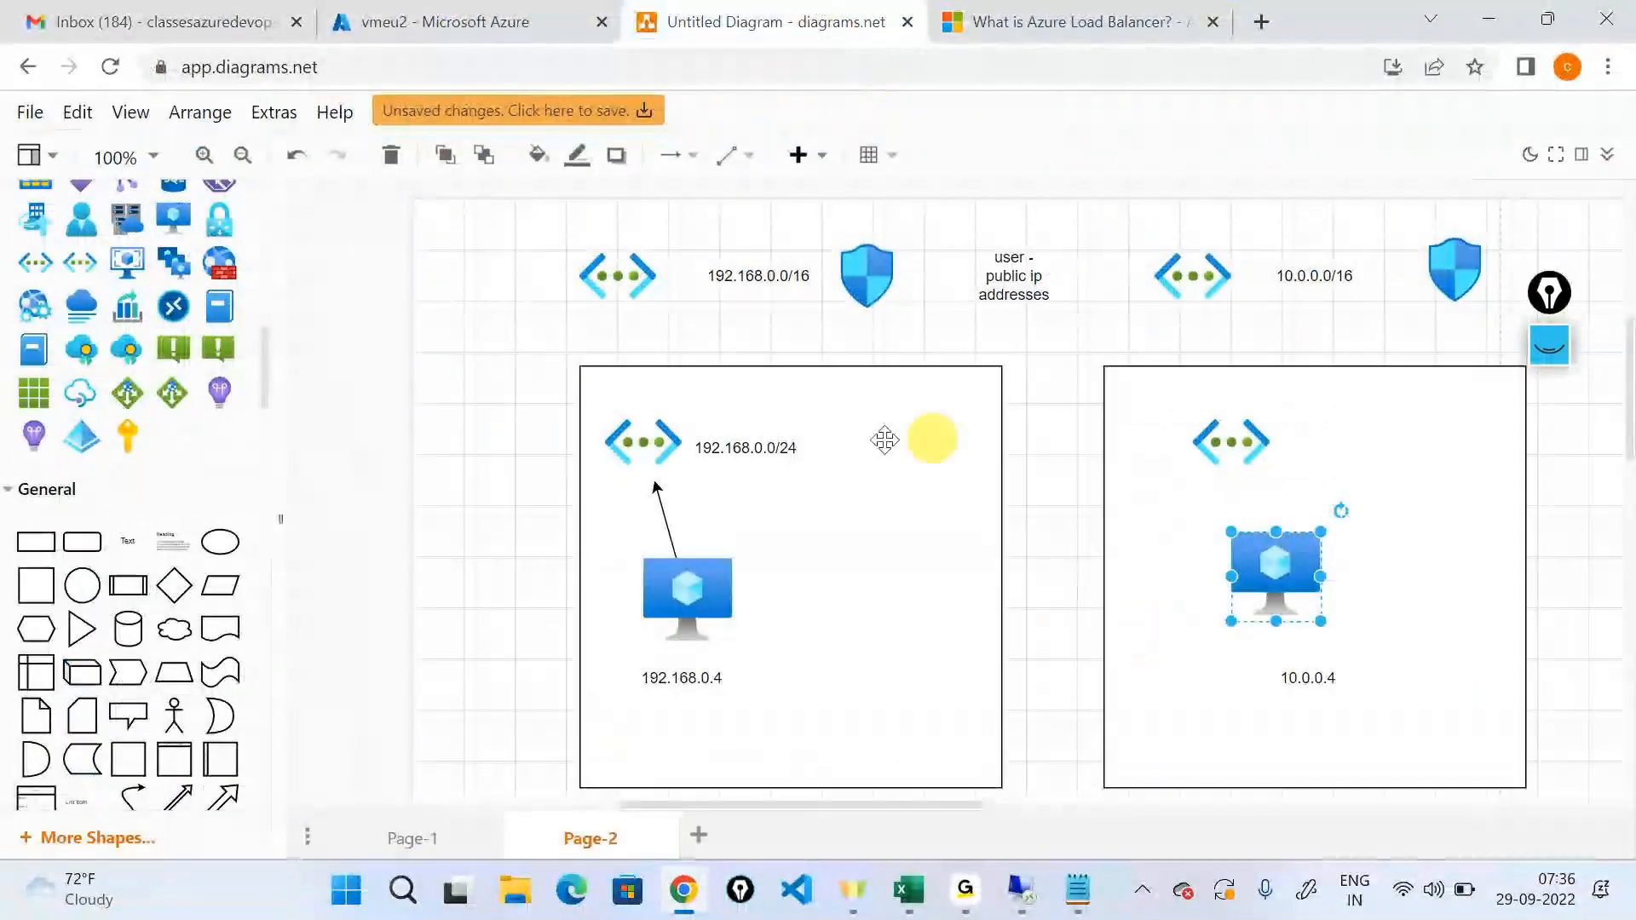
scroll(228, 585, "down", 3)
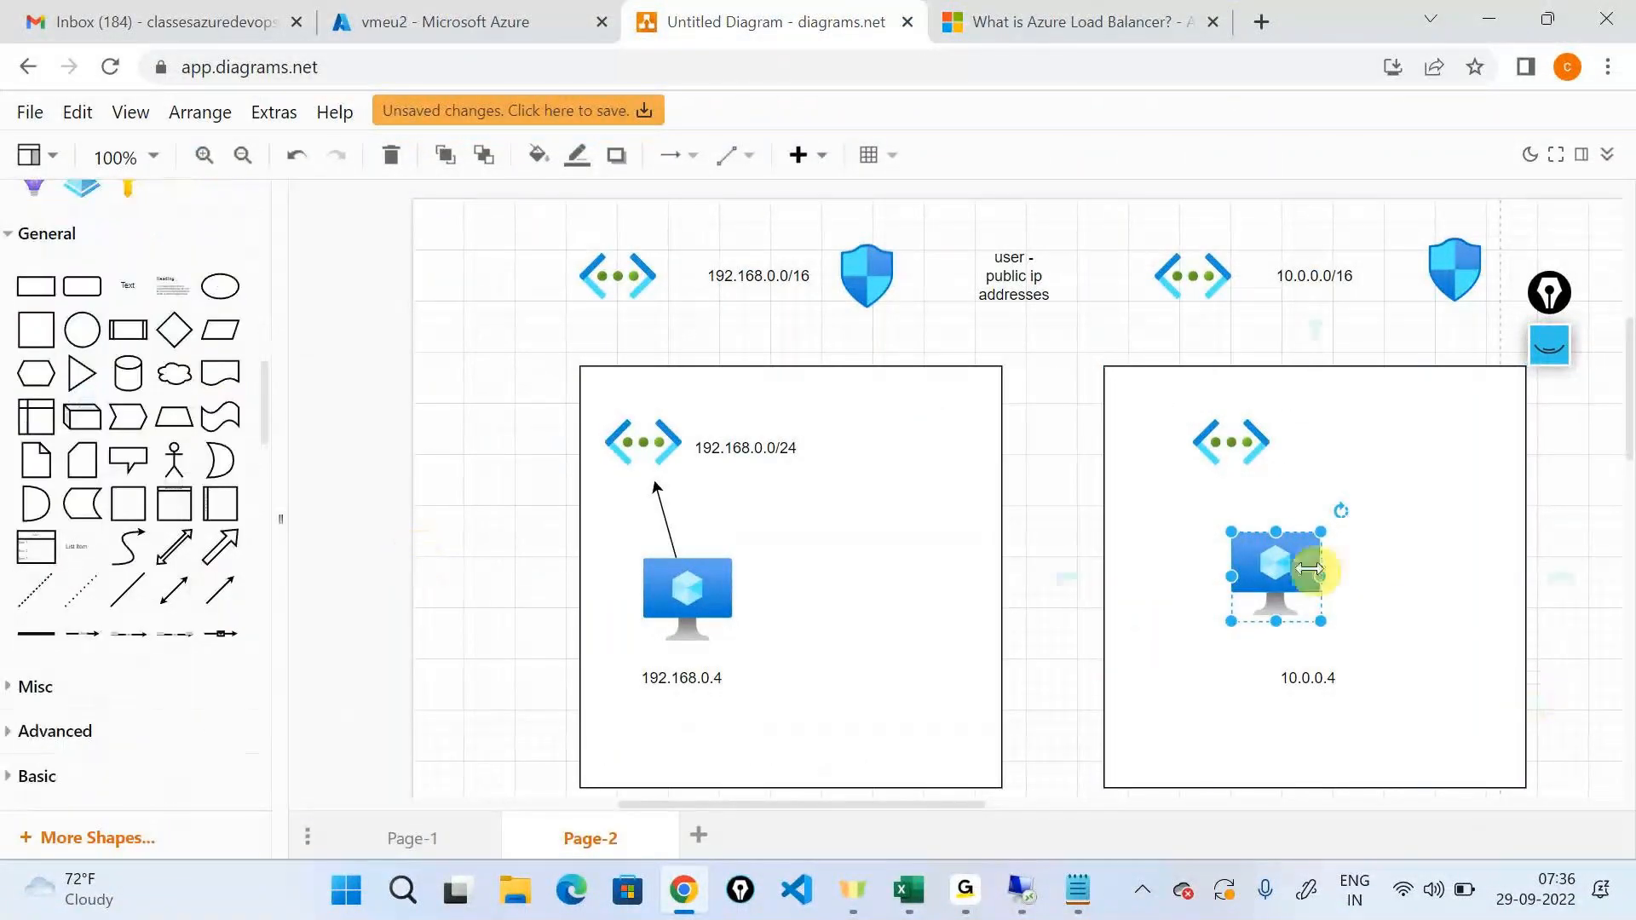
left_click_drag(219, 452, 1324, 574)
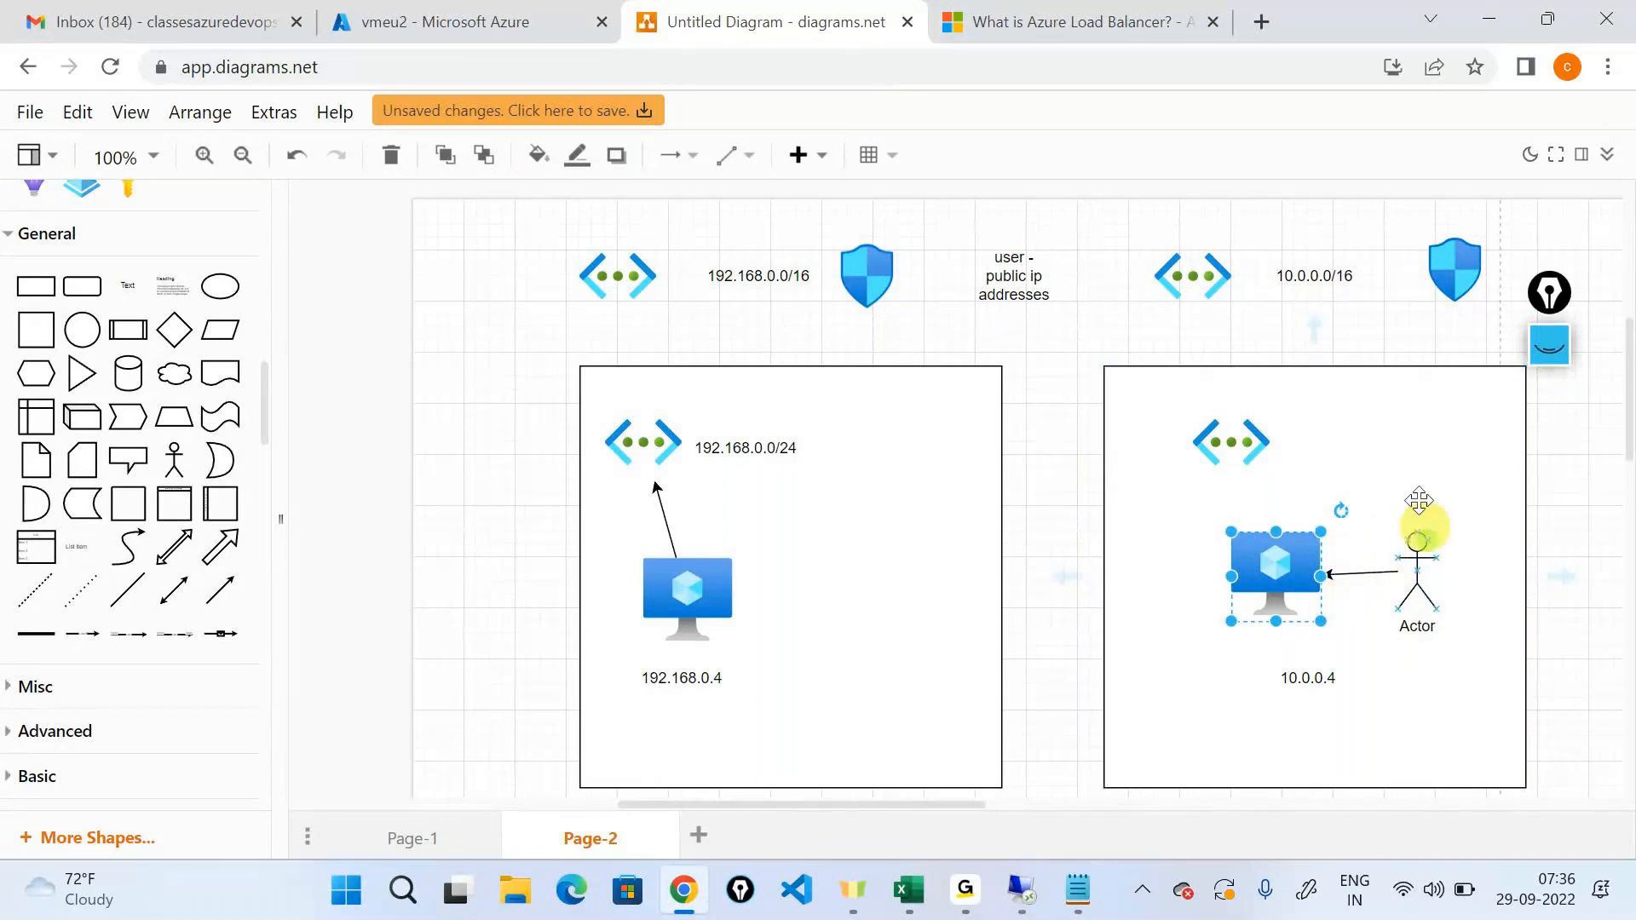
left_click(1353, 385)
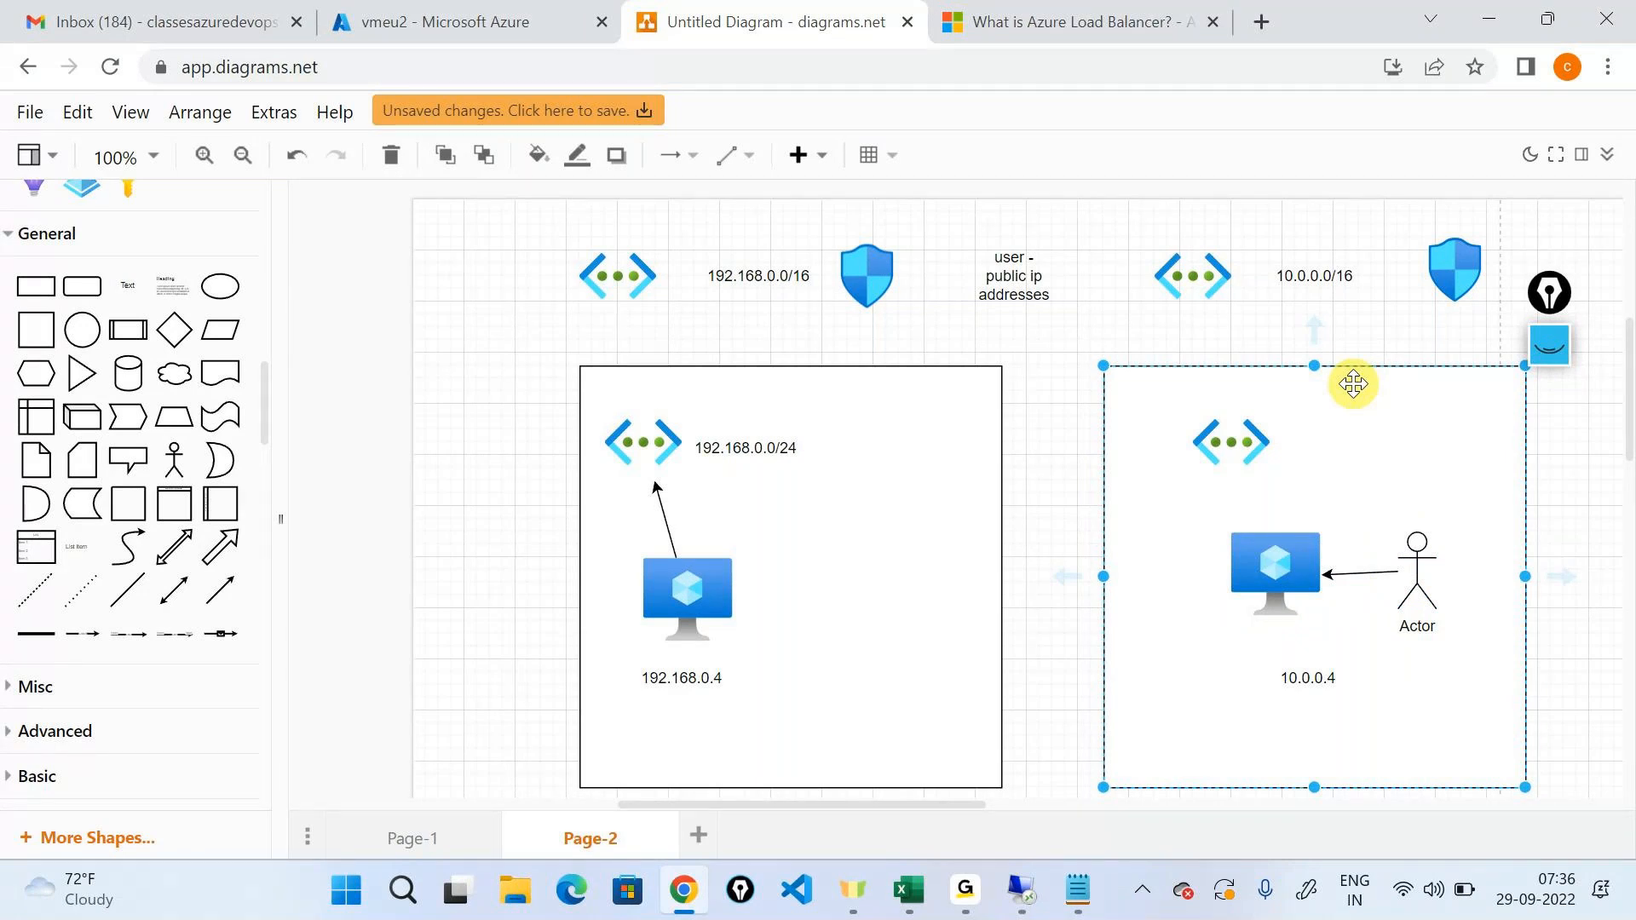
Return to the 20.97.229.121 remote session, allow the PC to be discoverable on the network and close Server Manager.
left_click(1041, 884)
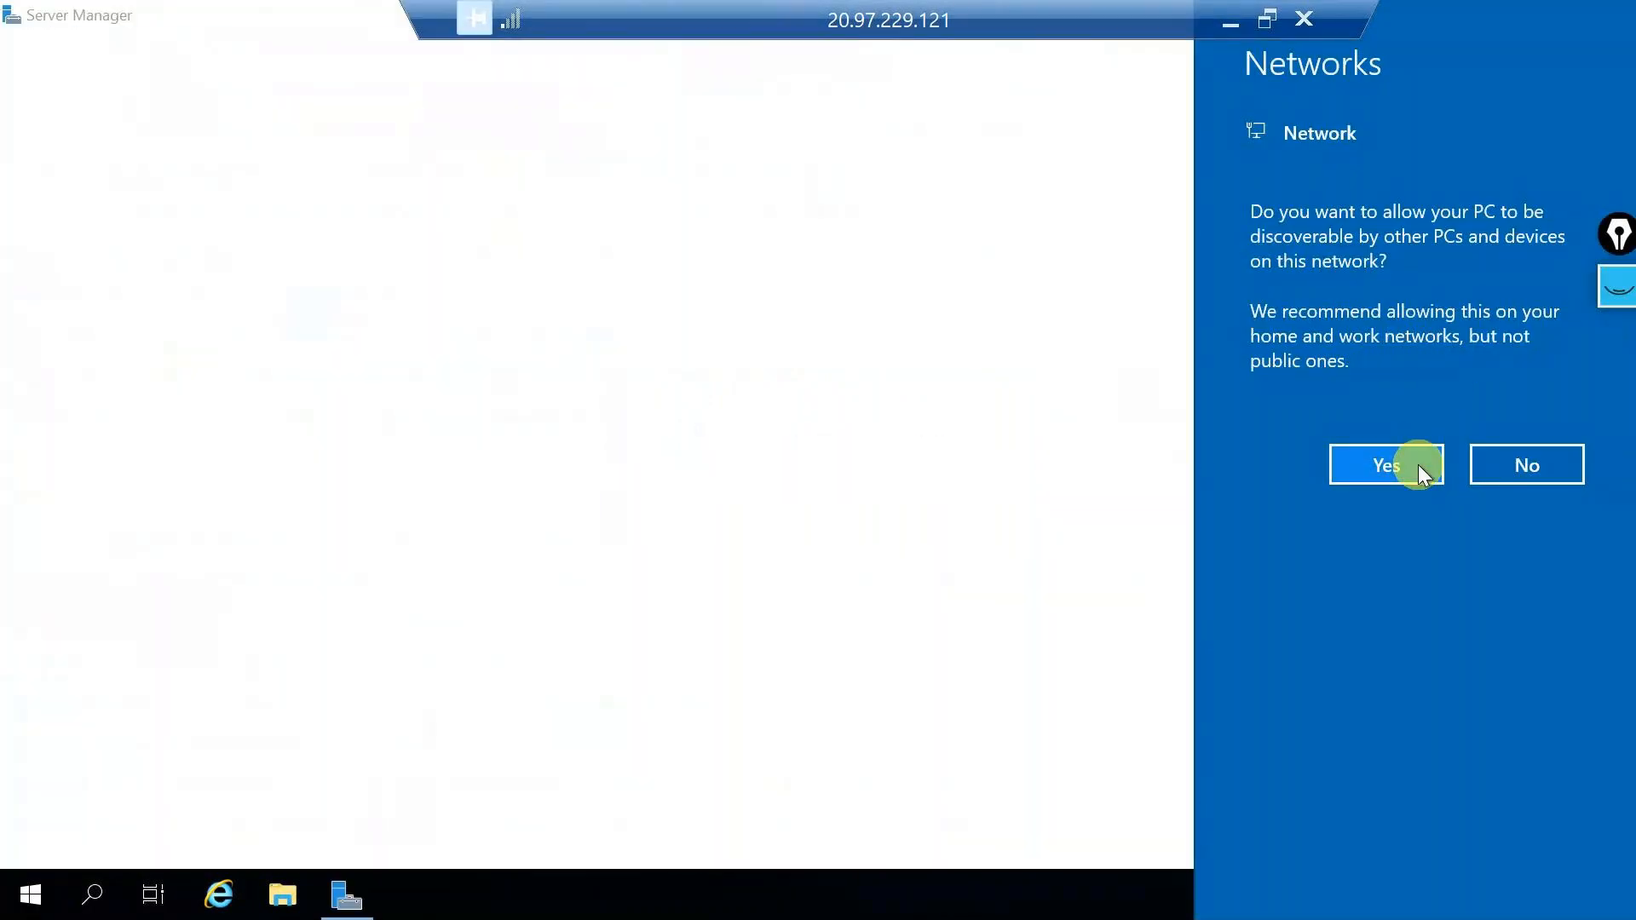
left_click(1418, 465)
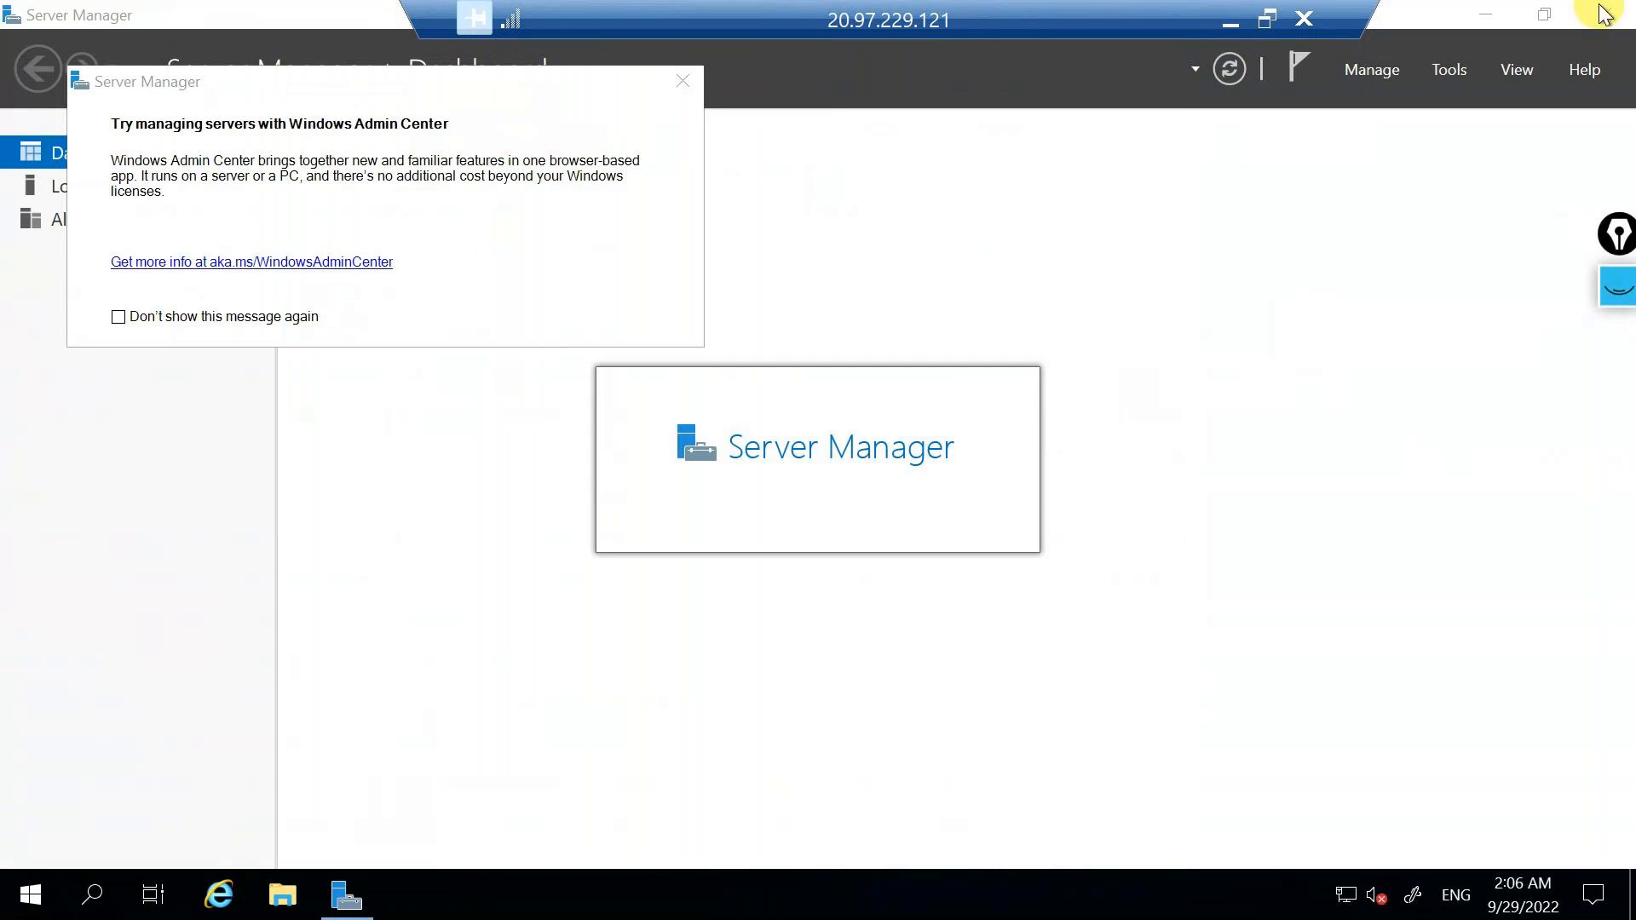
left_click(1602, 12)
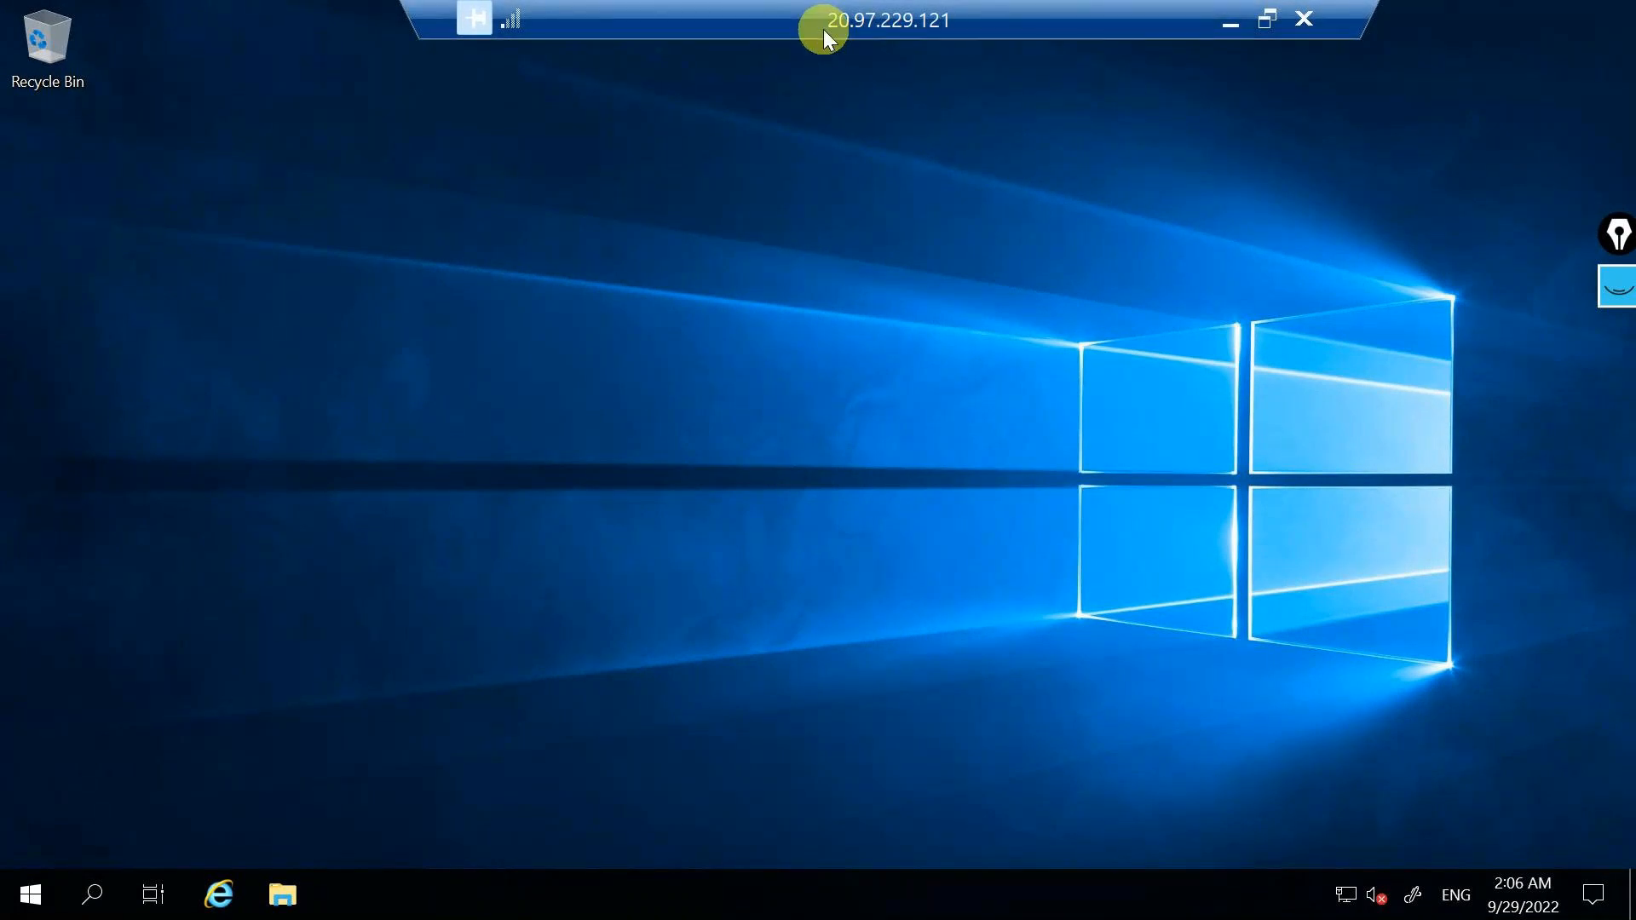
Minimize the remote session and erase all the old ink annotations over the diagram.
left_click(1230, 21)
left_click(1607, 285)
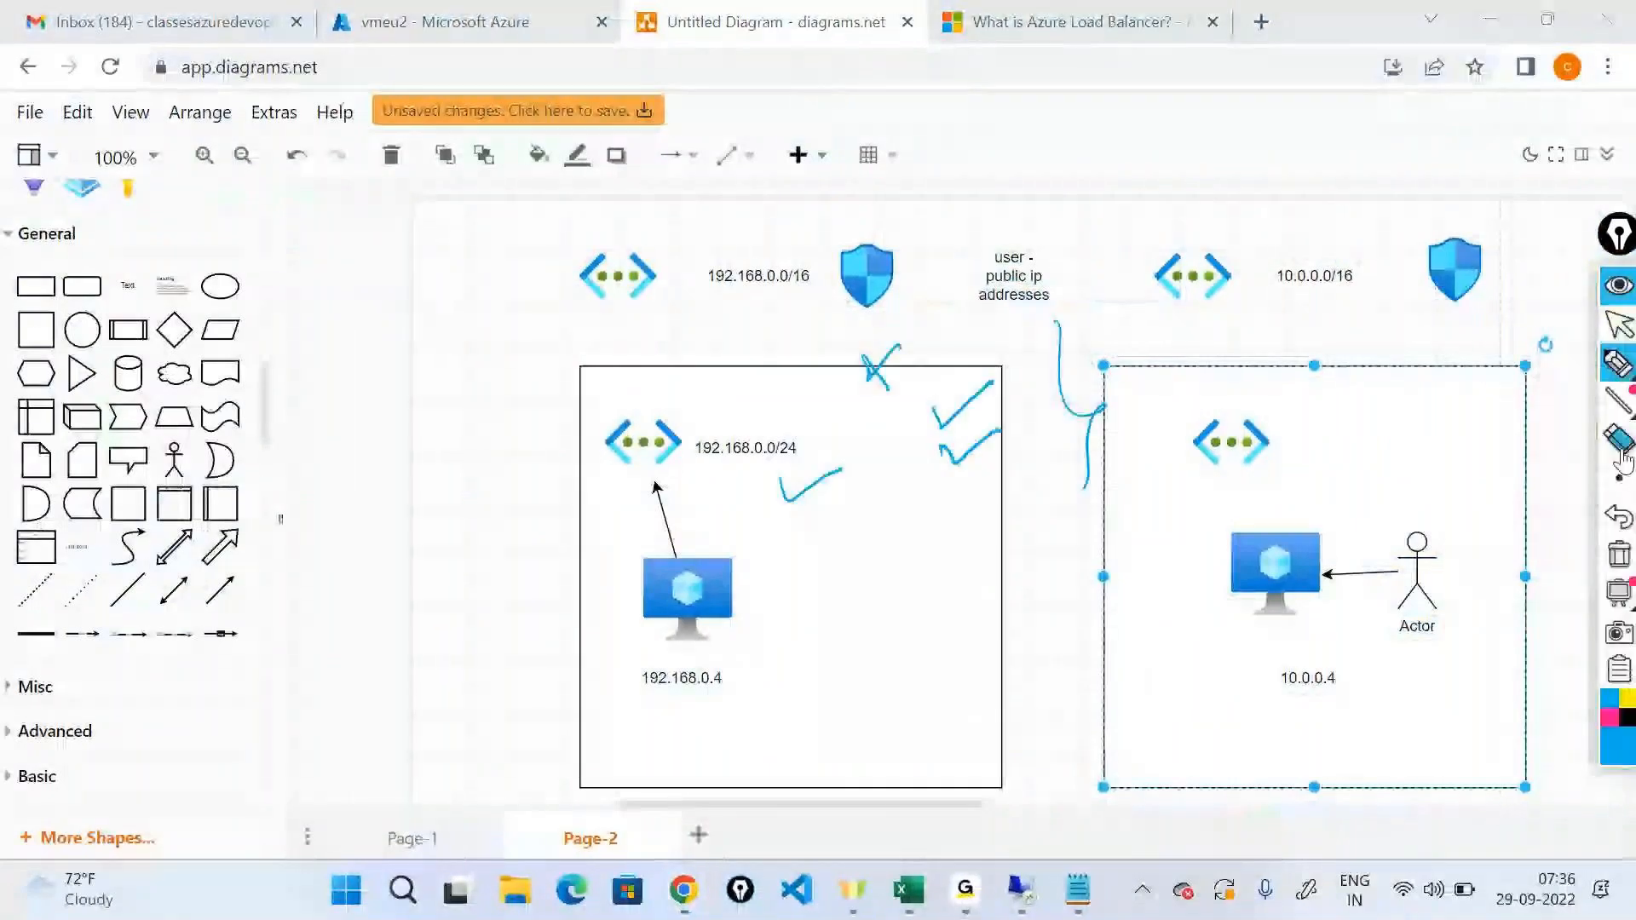
left_click(1621, 556)
Ink an arrow from the 10.0.0.4 machine to the 192.168.0.4 machine plus a question mark, then hide the annotation tools.
left_click(1619, 365)
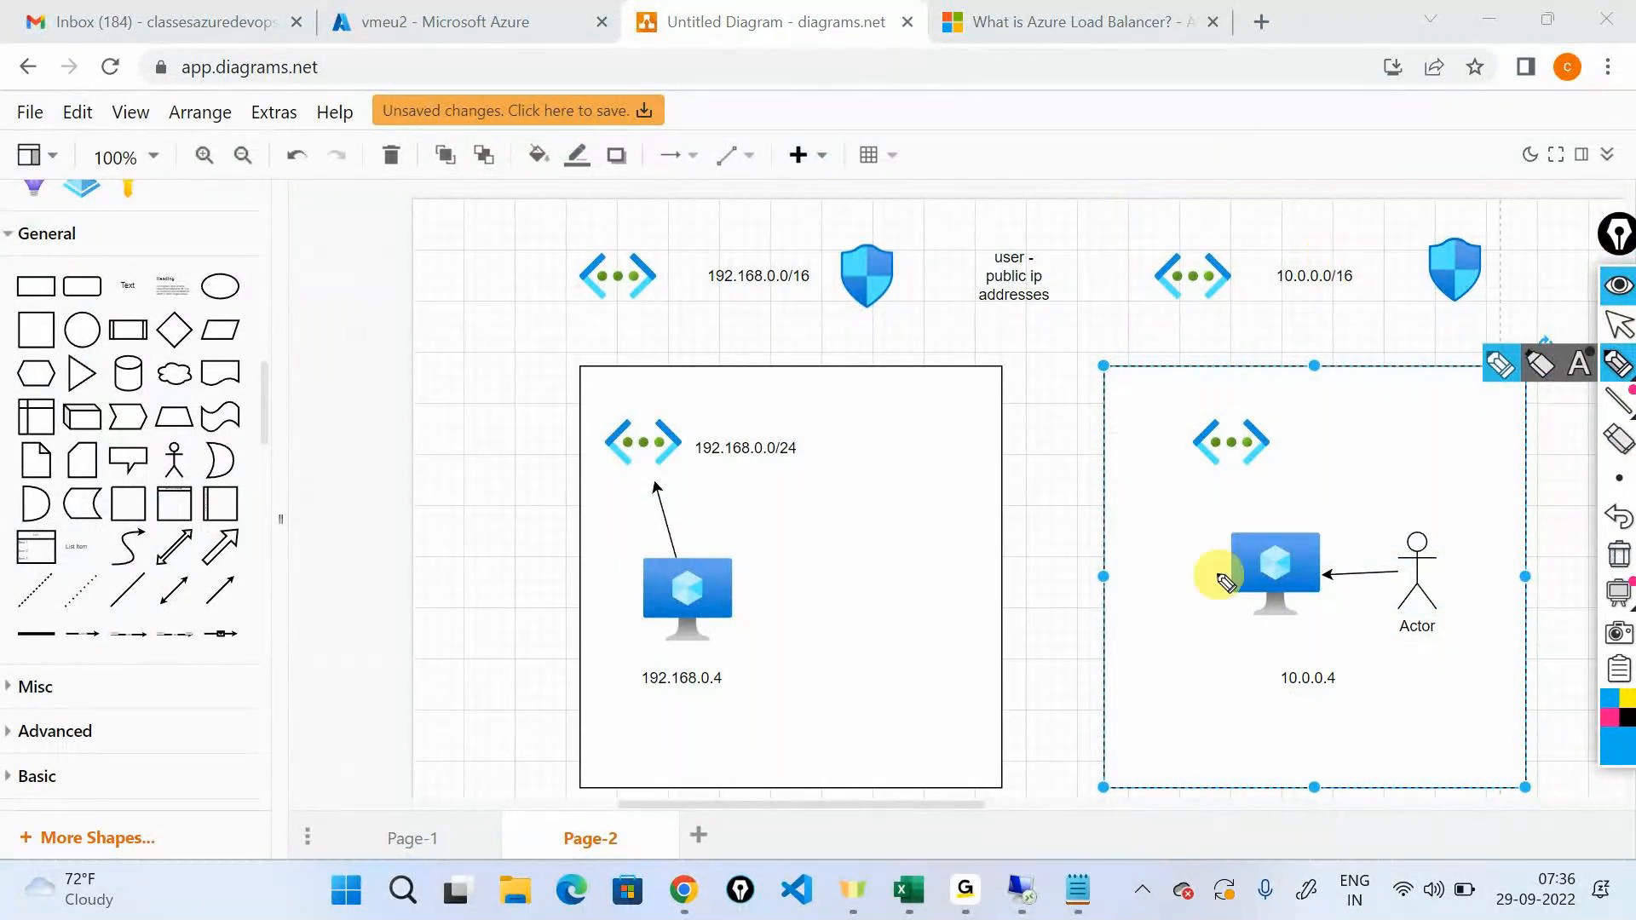
left_click_drag(1232, 570, 1133, 561)
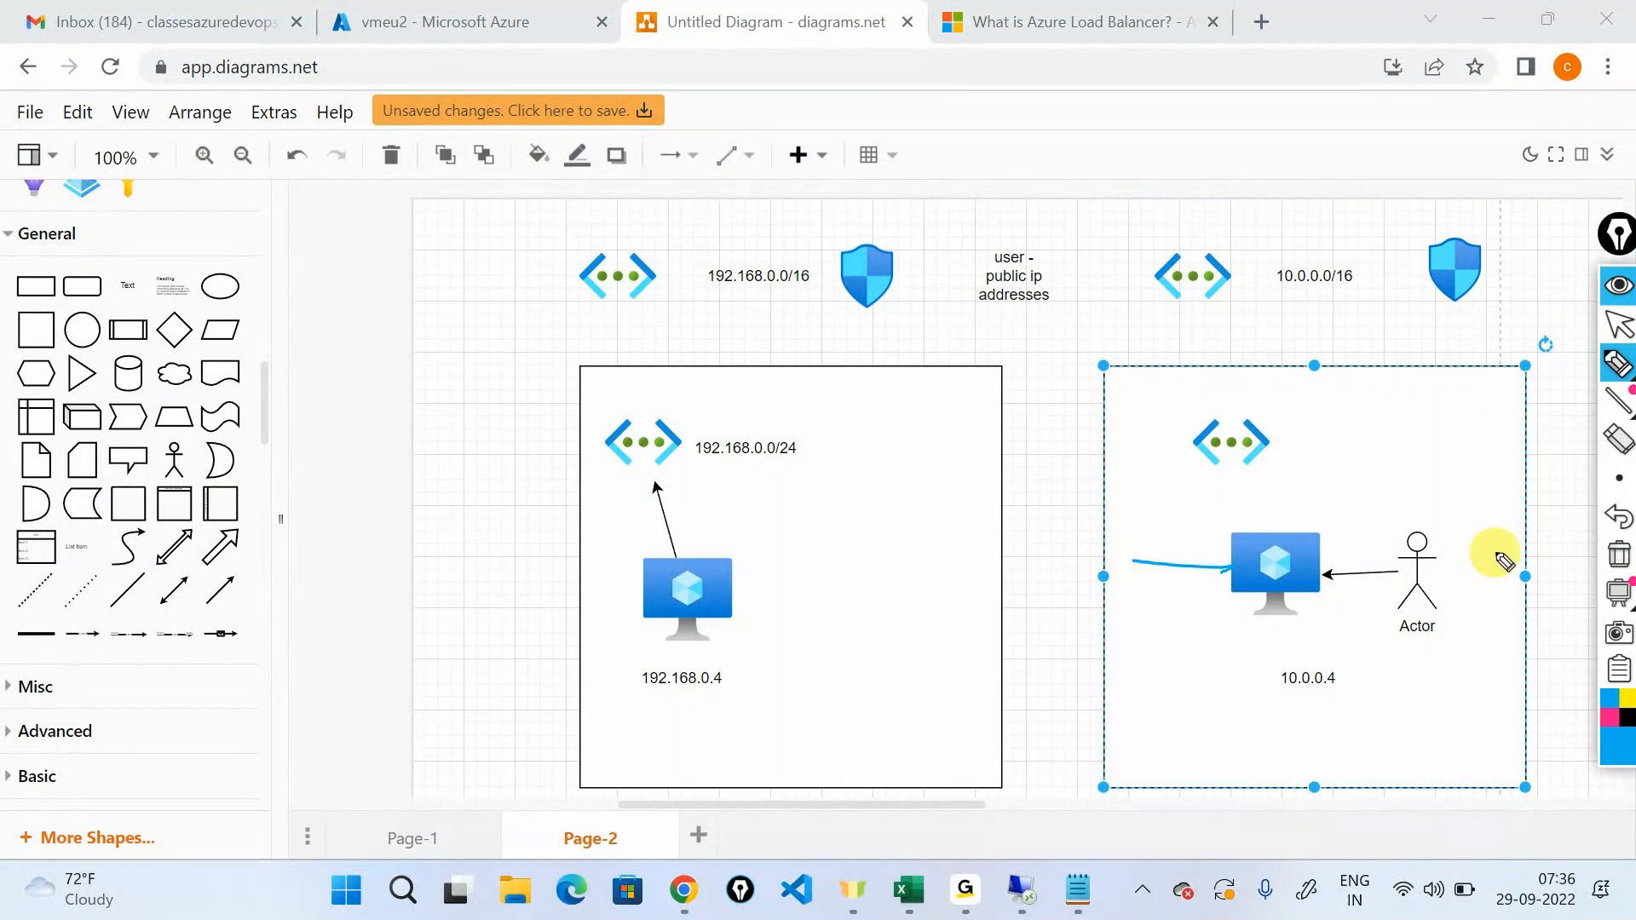
left_click_drag(1132, 569, 780, 599)
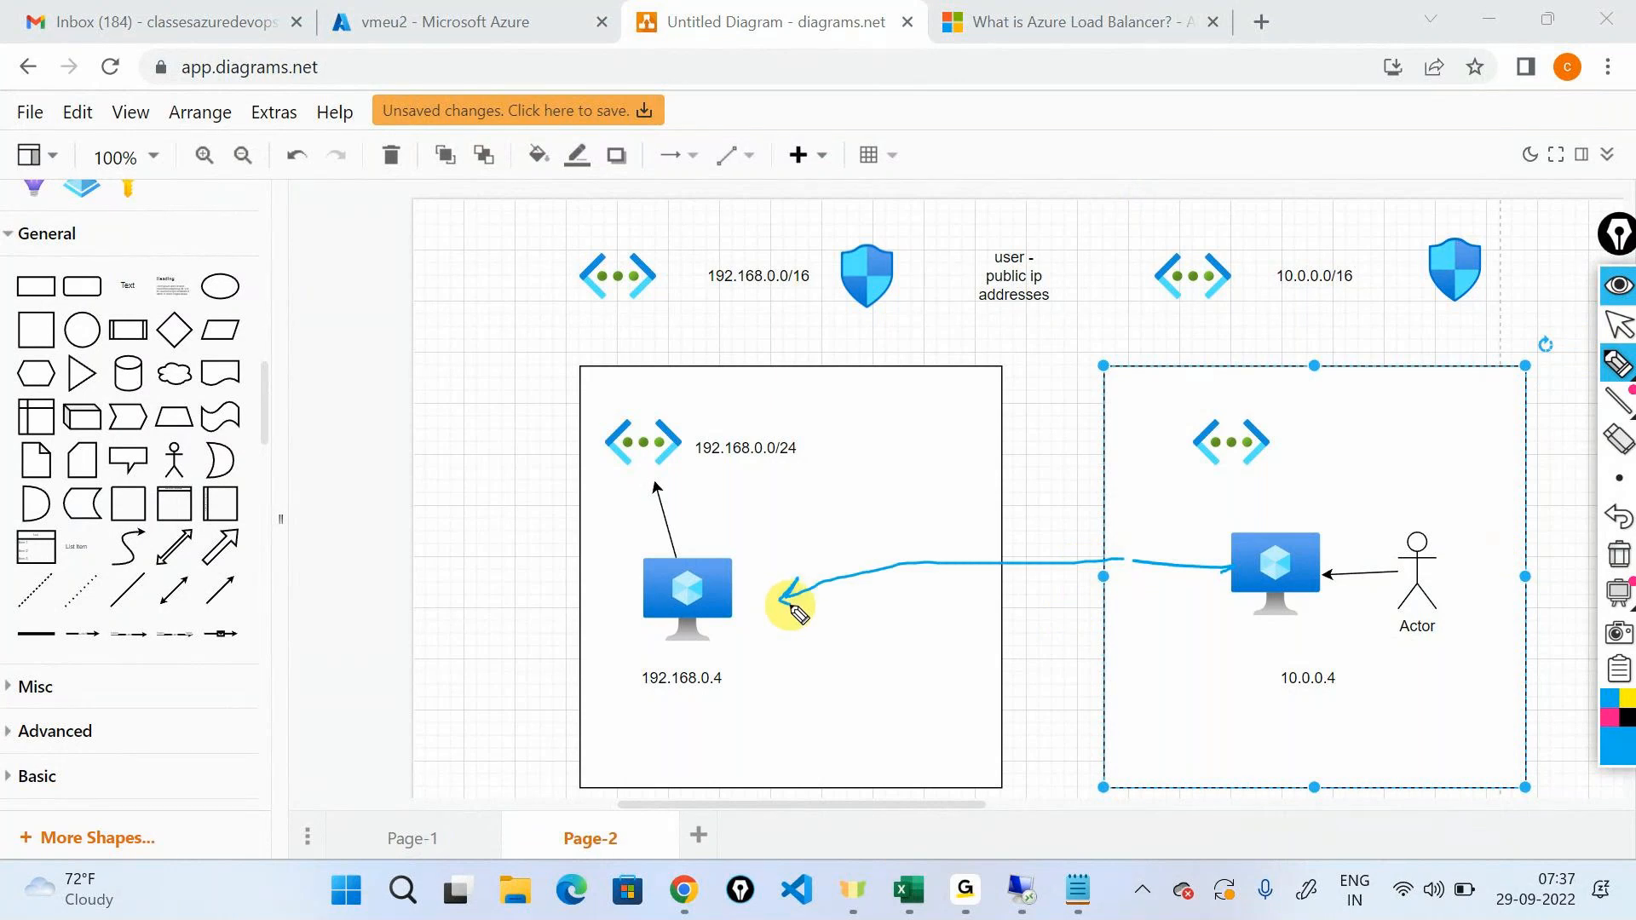
left_click_drag(1169, 641, 1194, 704)
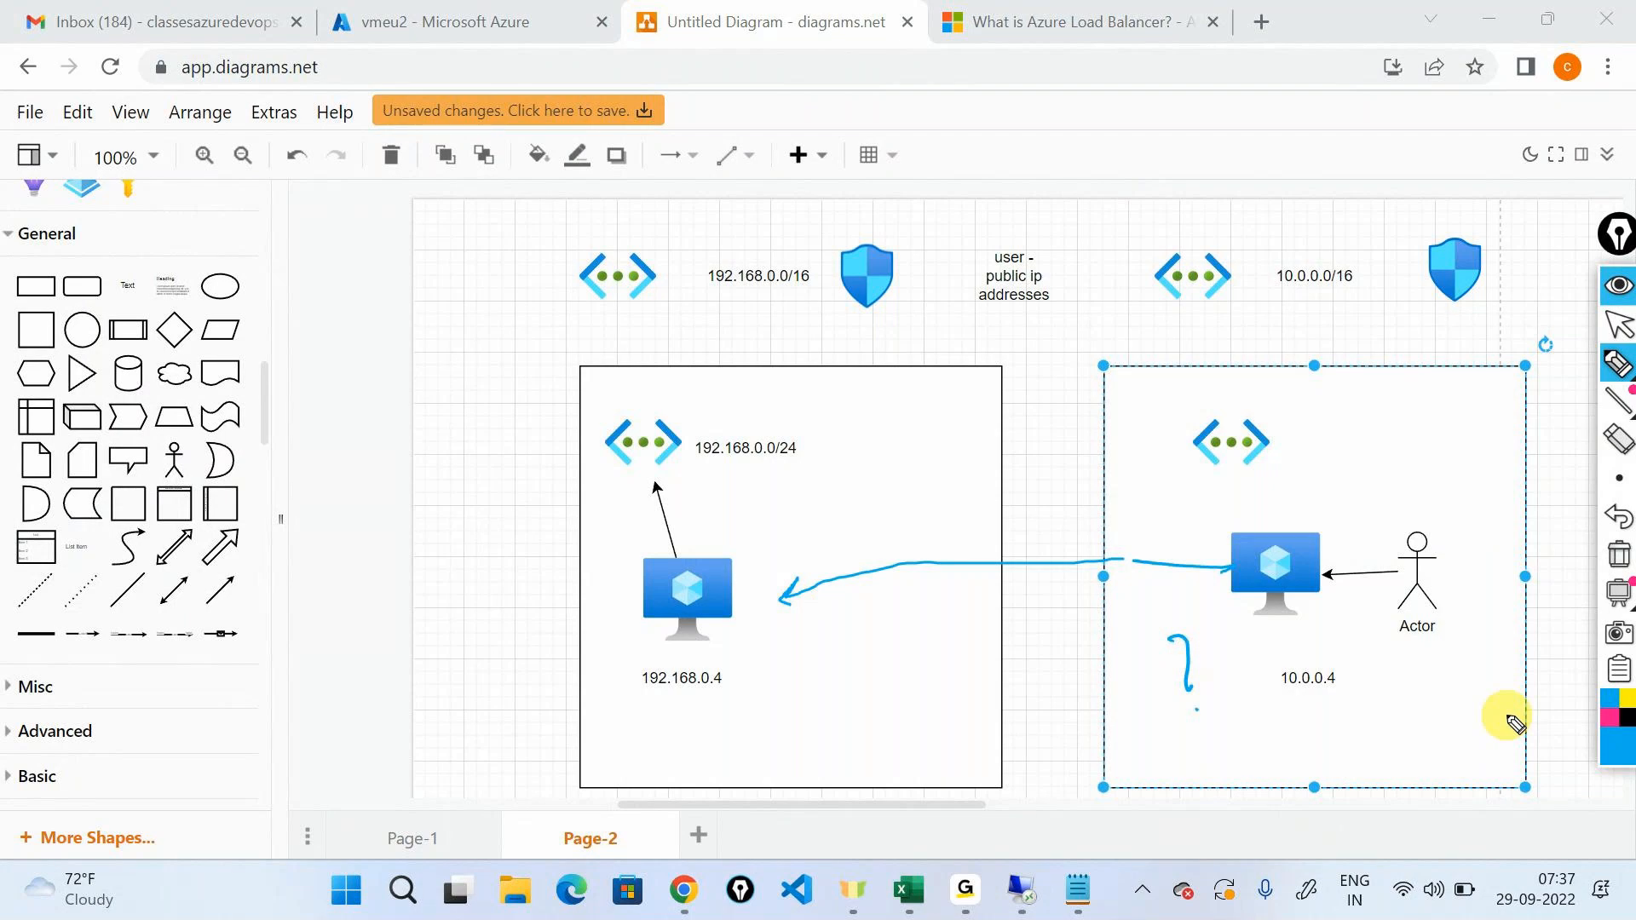
left_click(1619, 286)
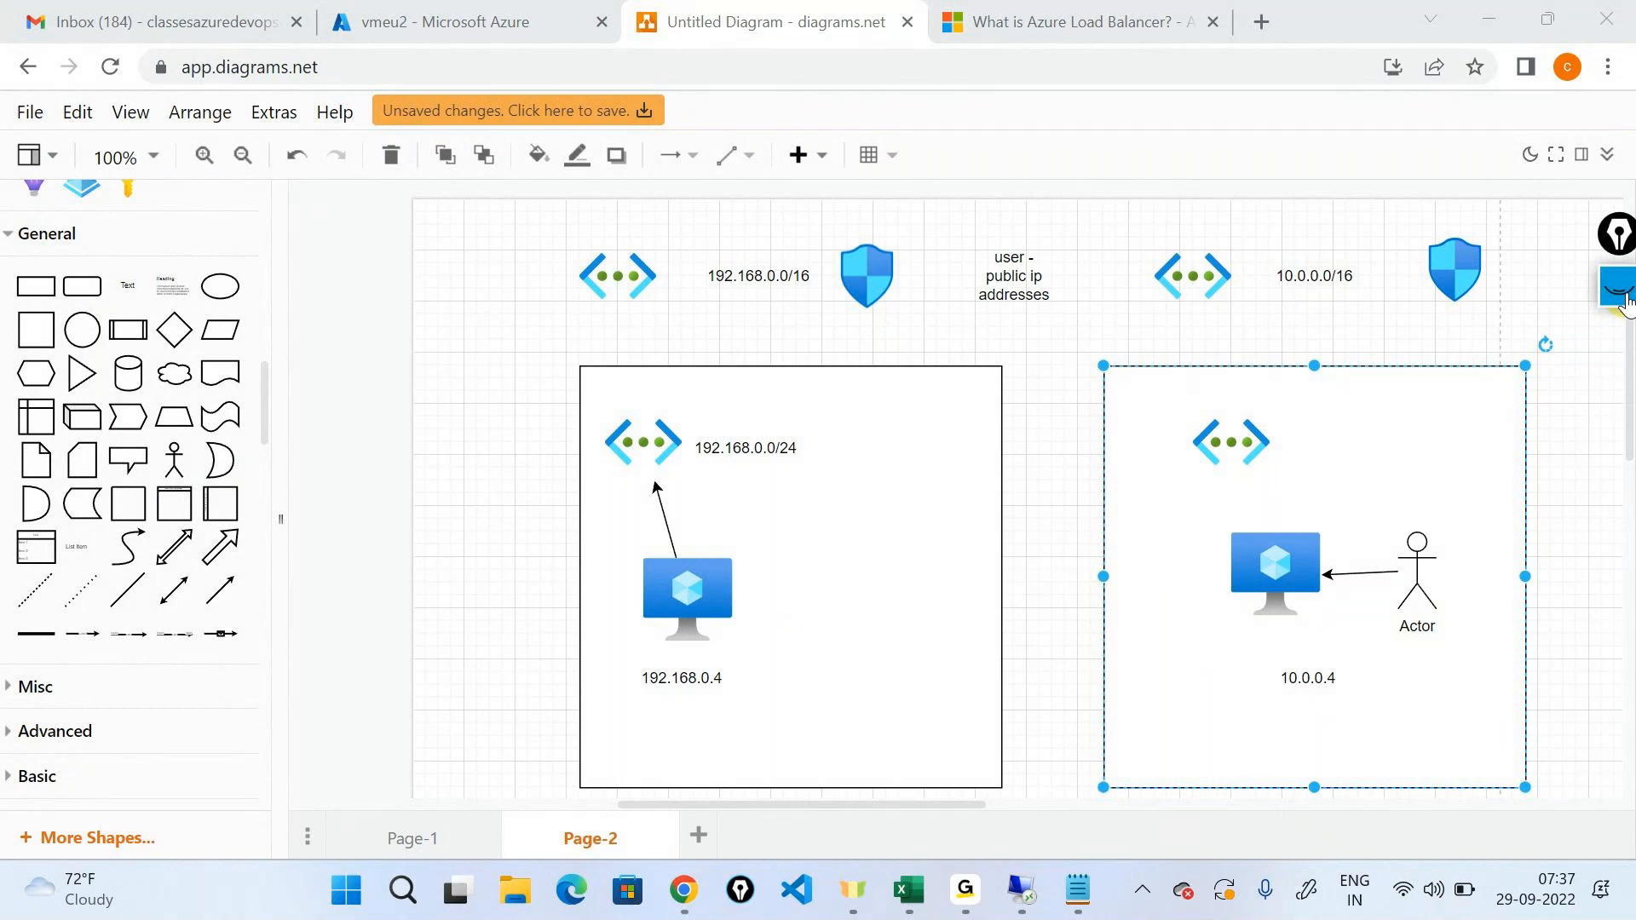
In the 20.97.229.121 remote session, search for "remote" and open Remote Desktop Connection, then minimize the session.
mouse_move(1021, 891)
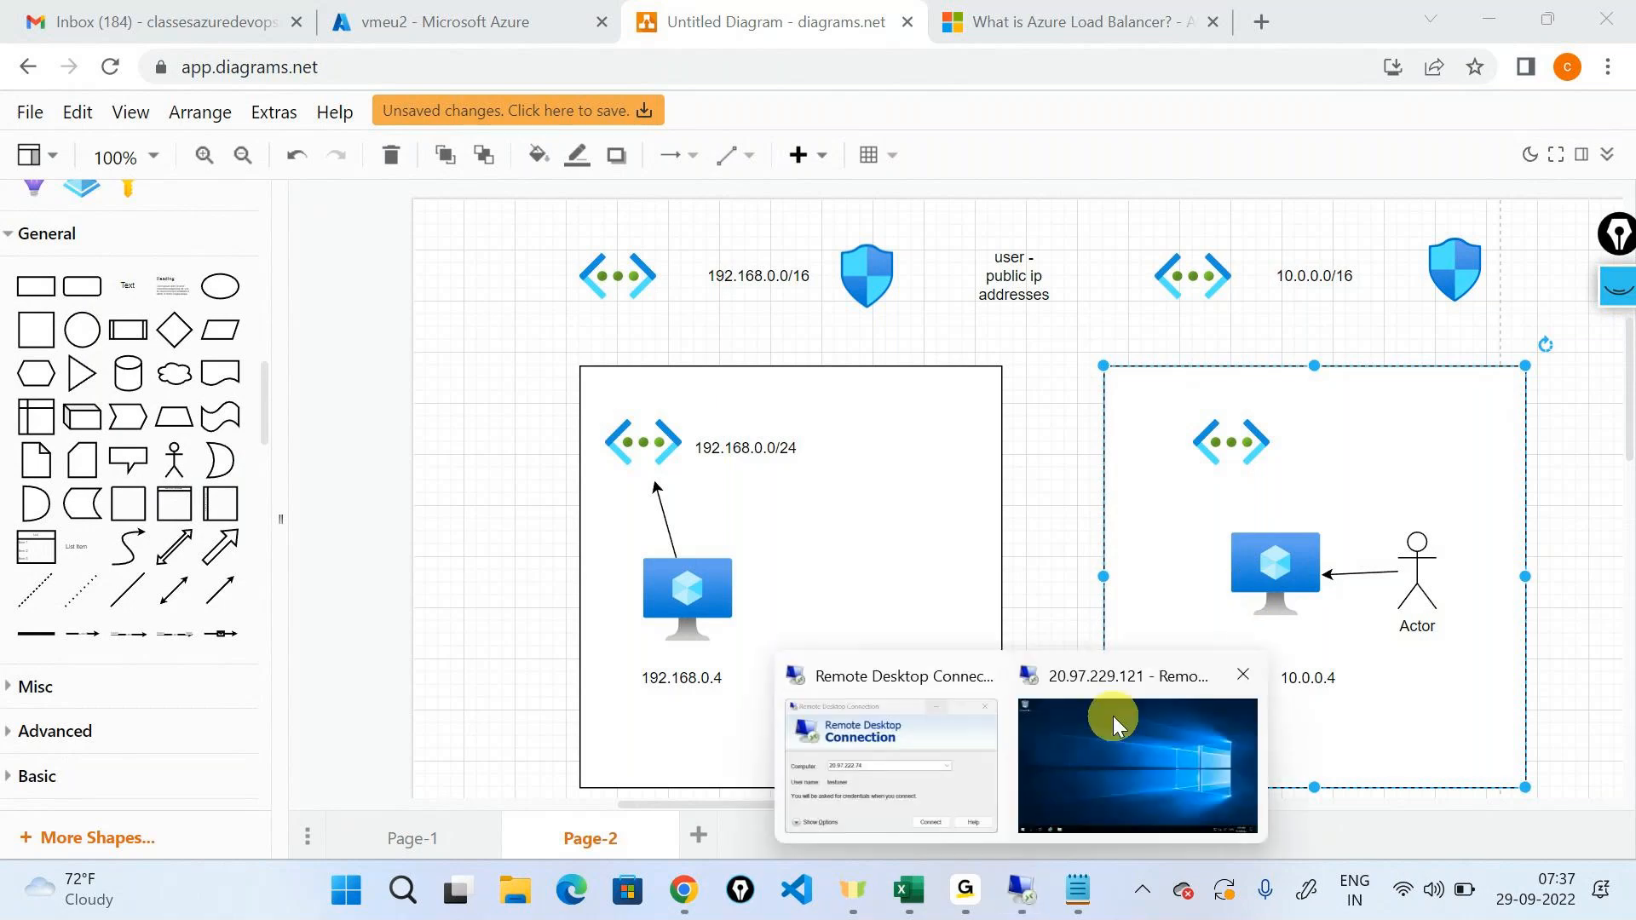
left_click(1090, 755)
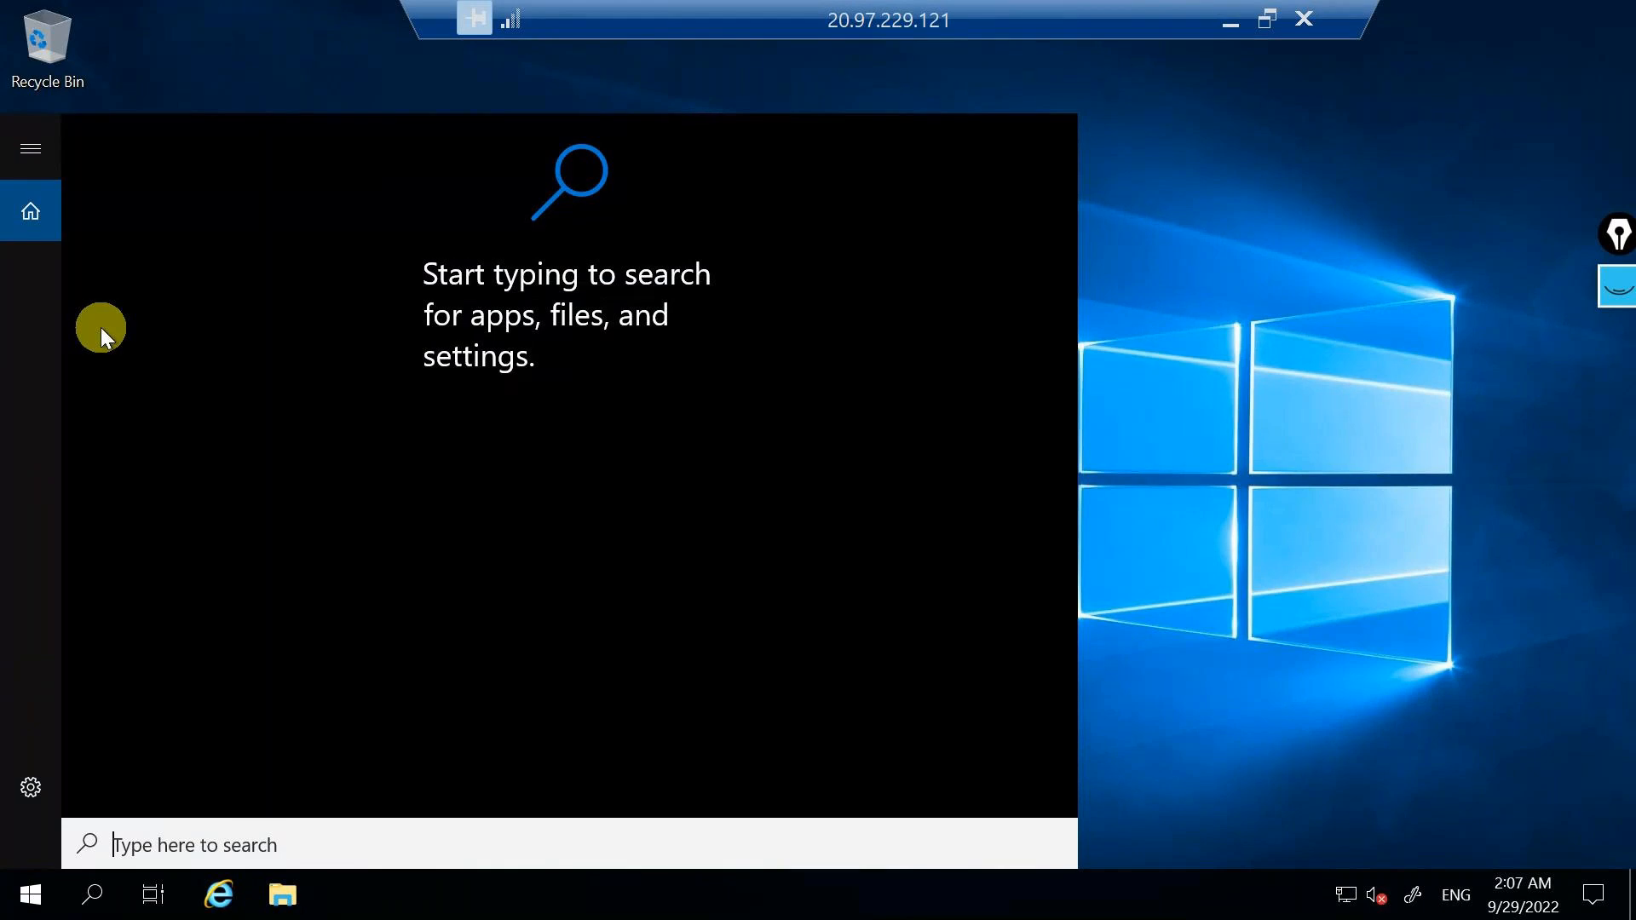
type("remote")
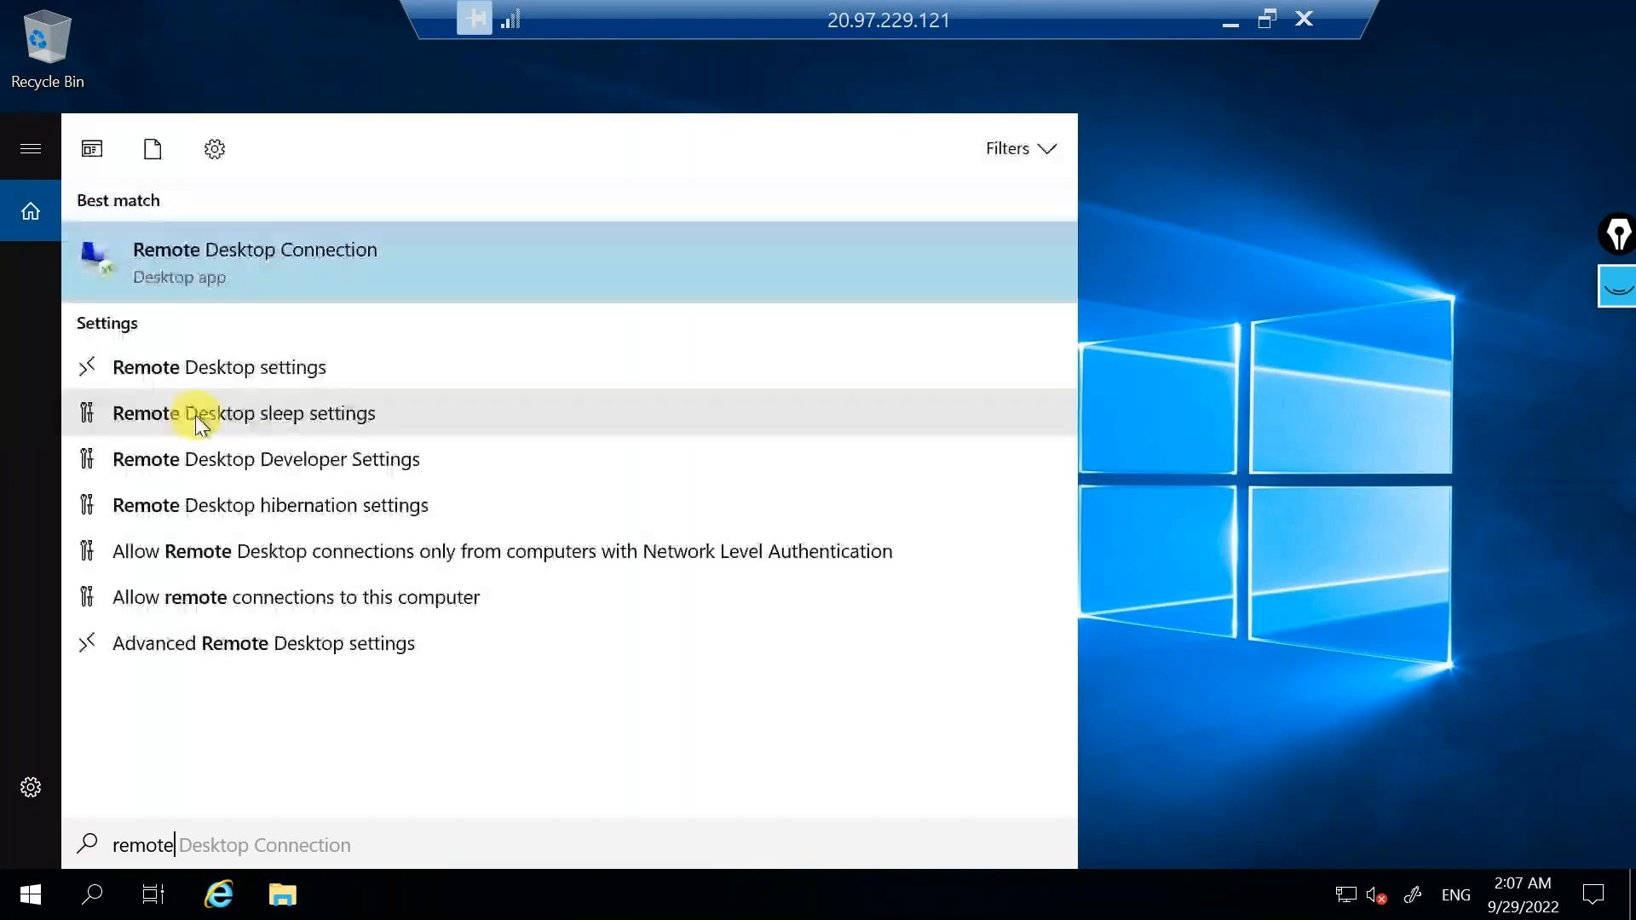
left_click(227, 268)
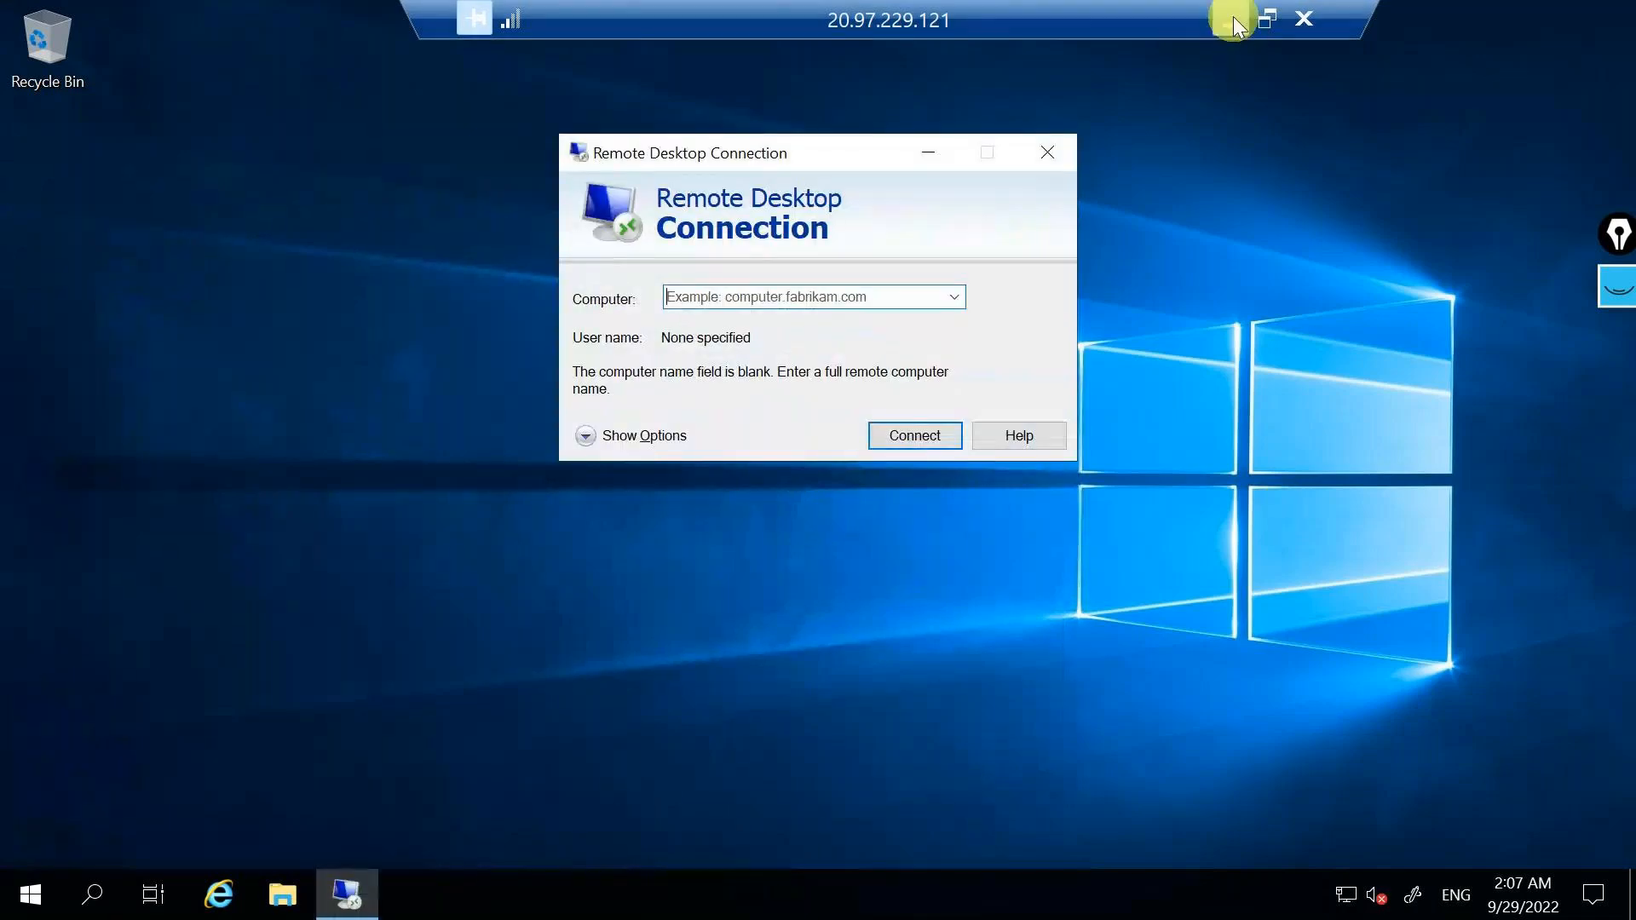
left_click(1231, 20)
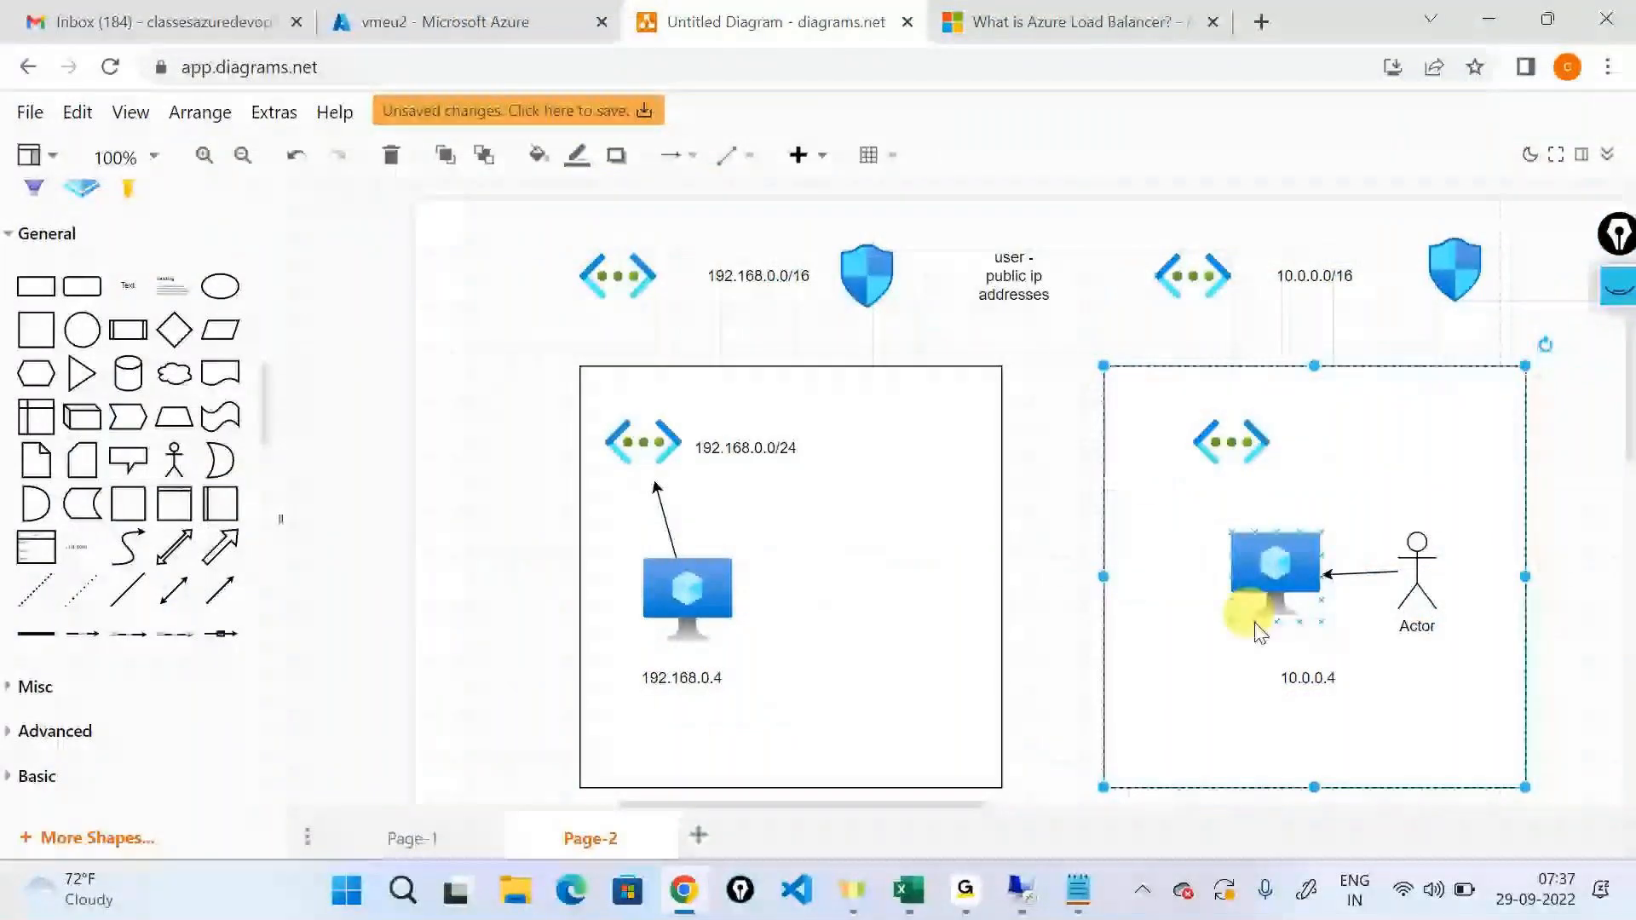
In the Azure portal, open the vmnortheurope virtual machine and copy its private IP address 192.168.0.4.
left_click(367, 19)
left_click(48, 165)
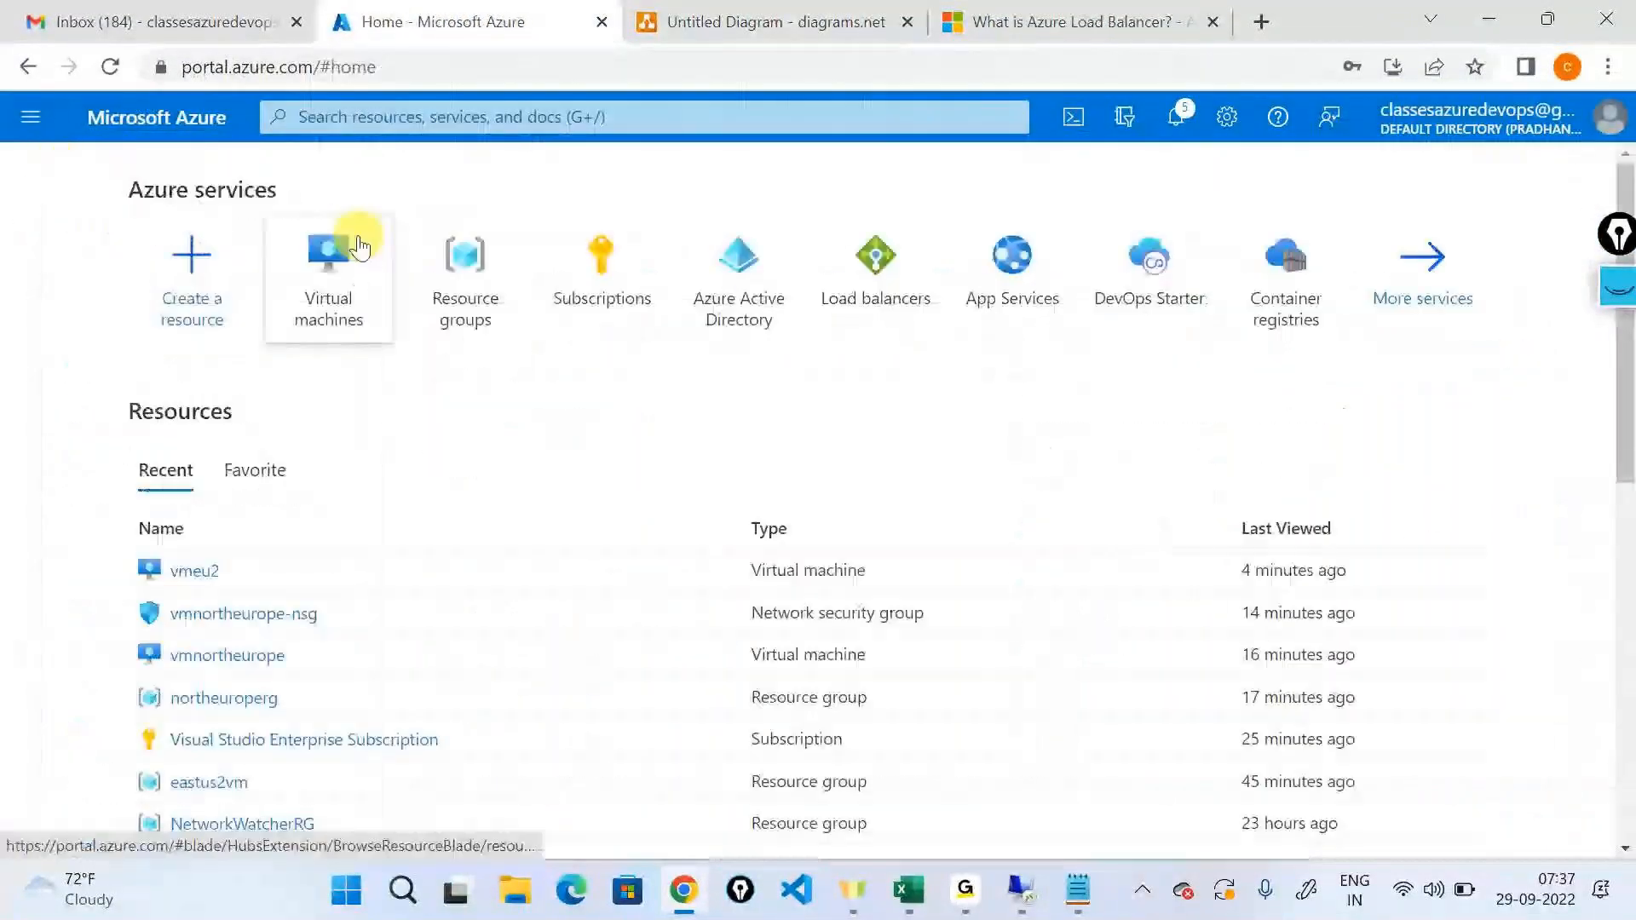
left_click(359, 246)
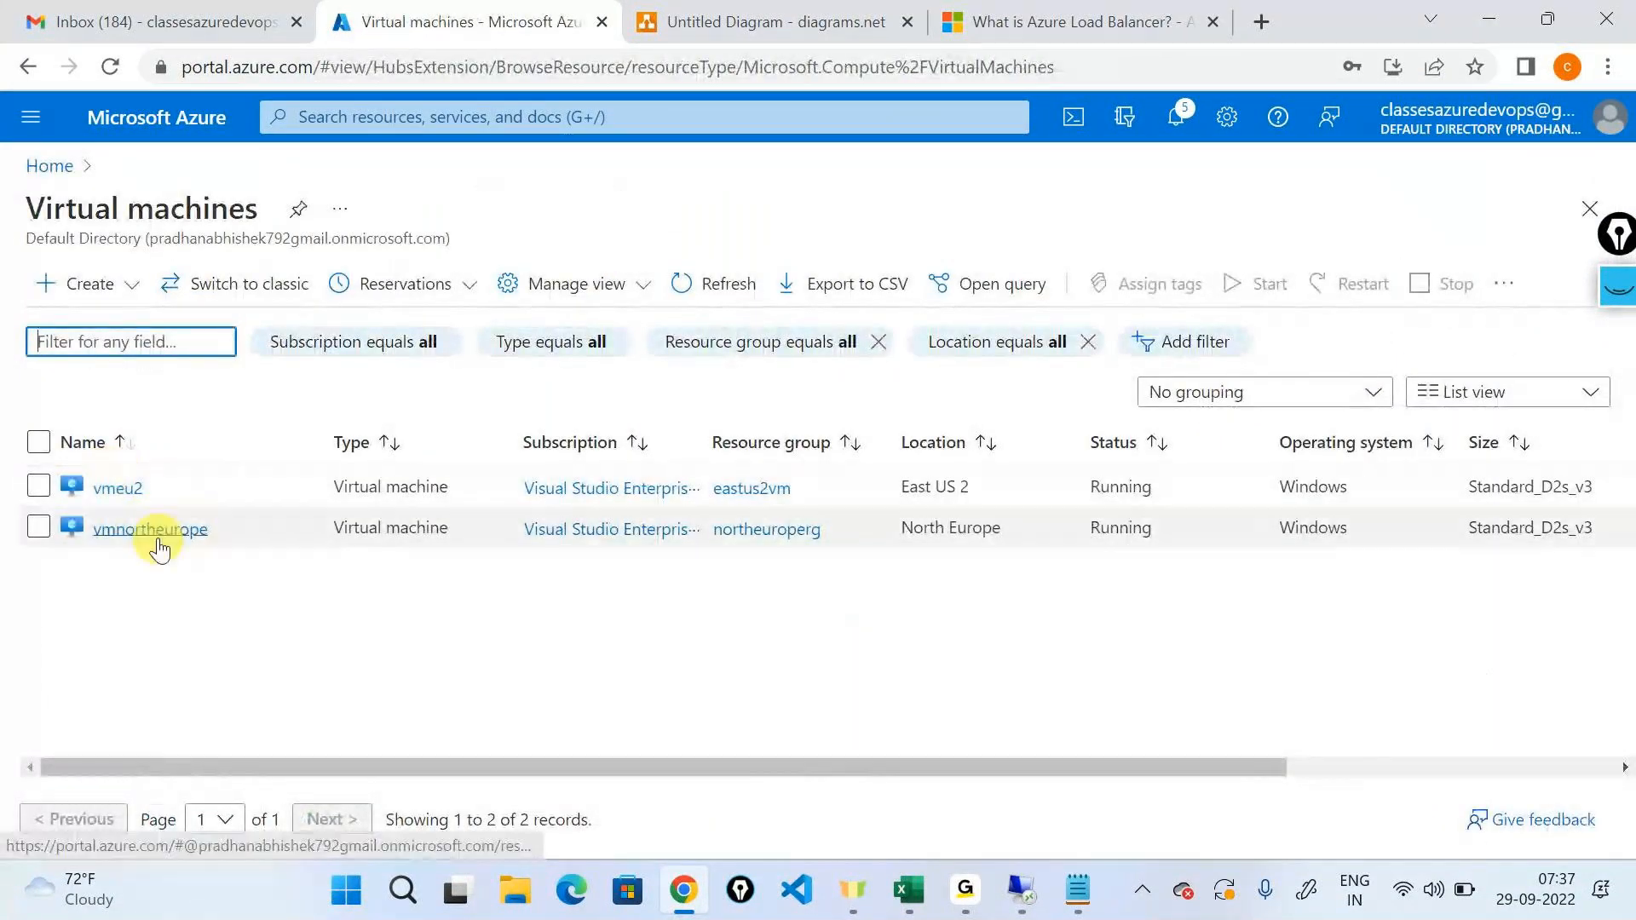
left_click(153, 532)
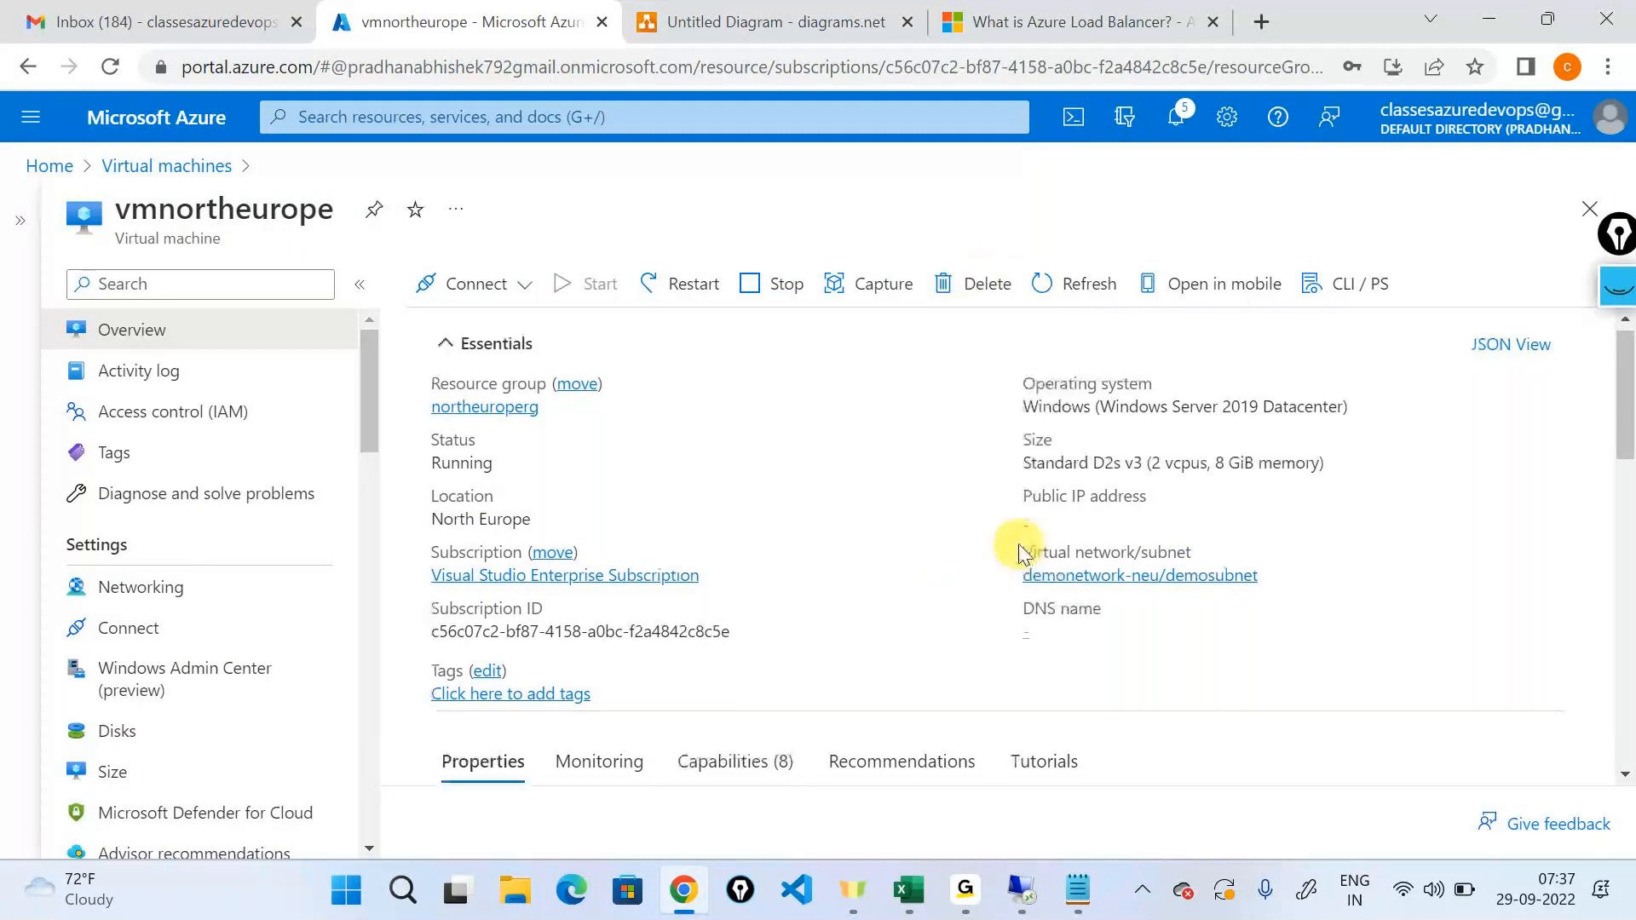
scroll(1022, 552, "down", 3)
double_click(1265, 676)
key("ctrl+c")
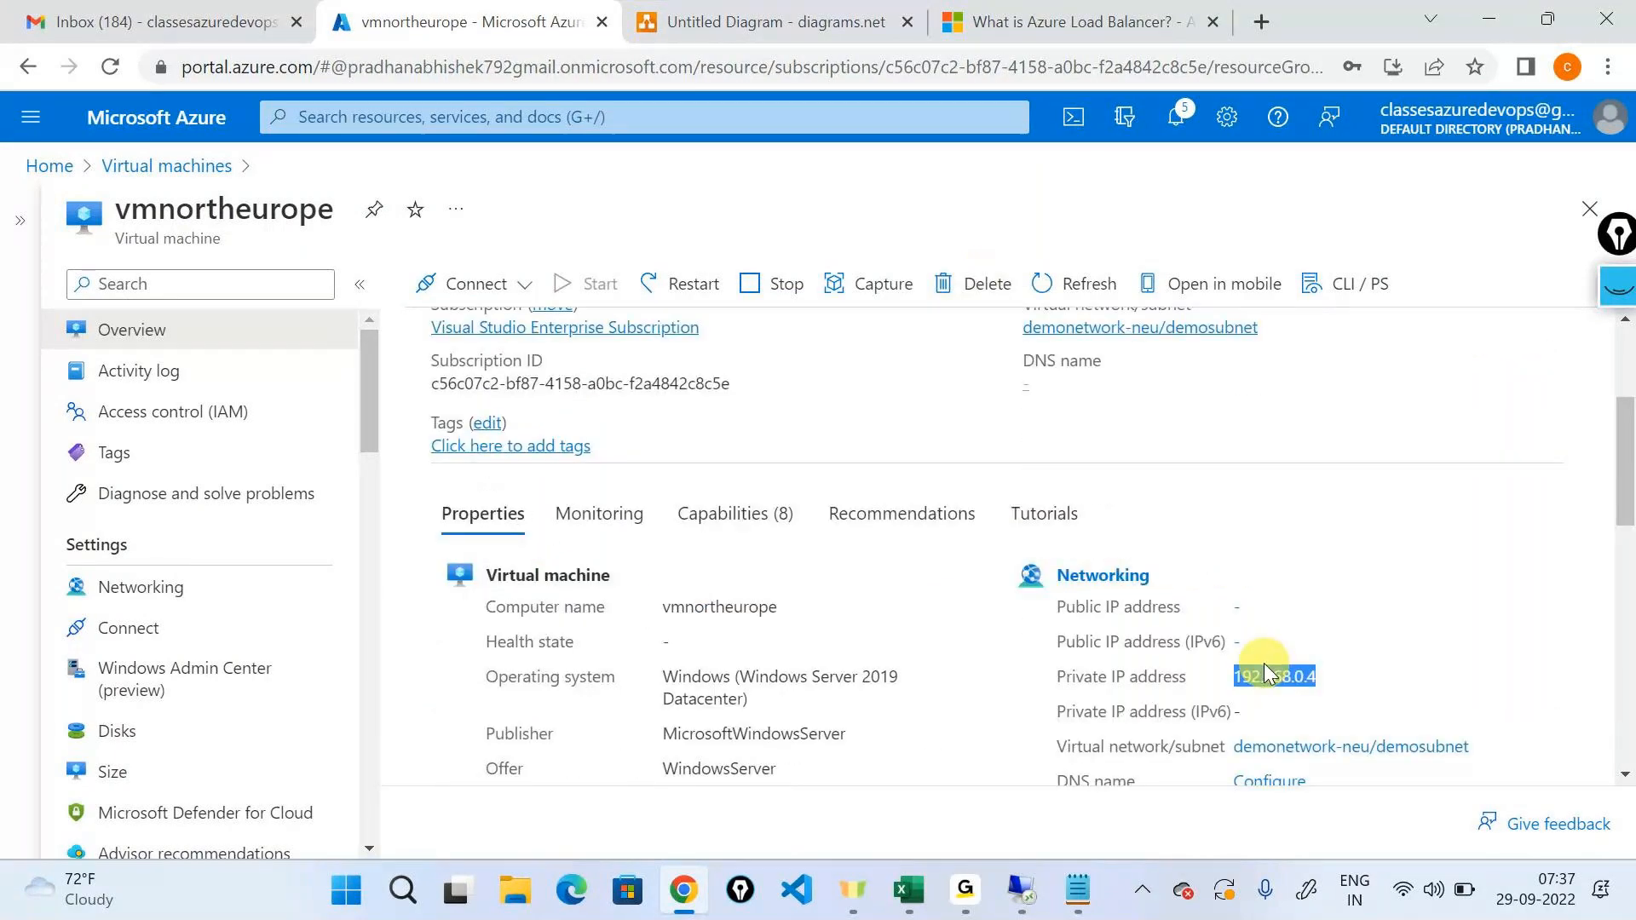
In the 20.97.229.121 remote session, try to connect to 192.168.0.4 with Remote Desktop Connection.
left_click(1021, 900)
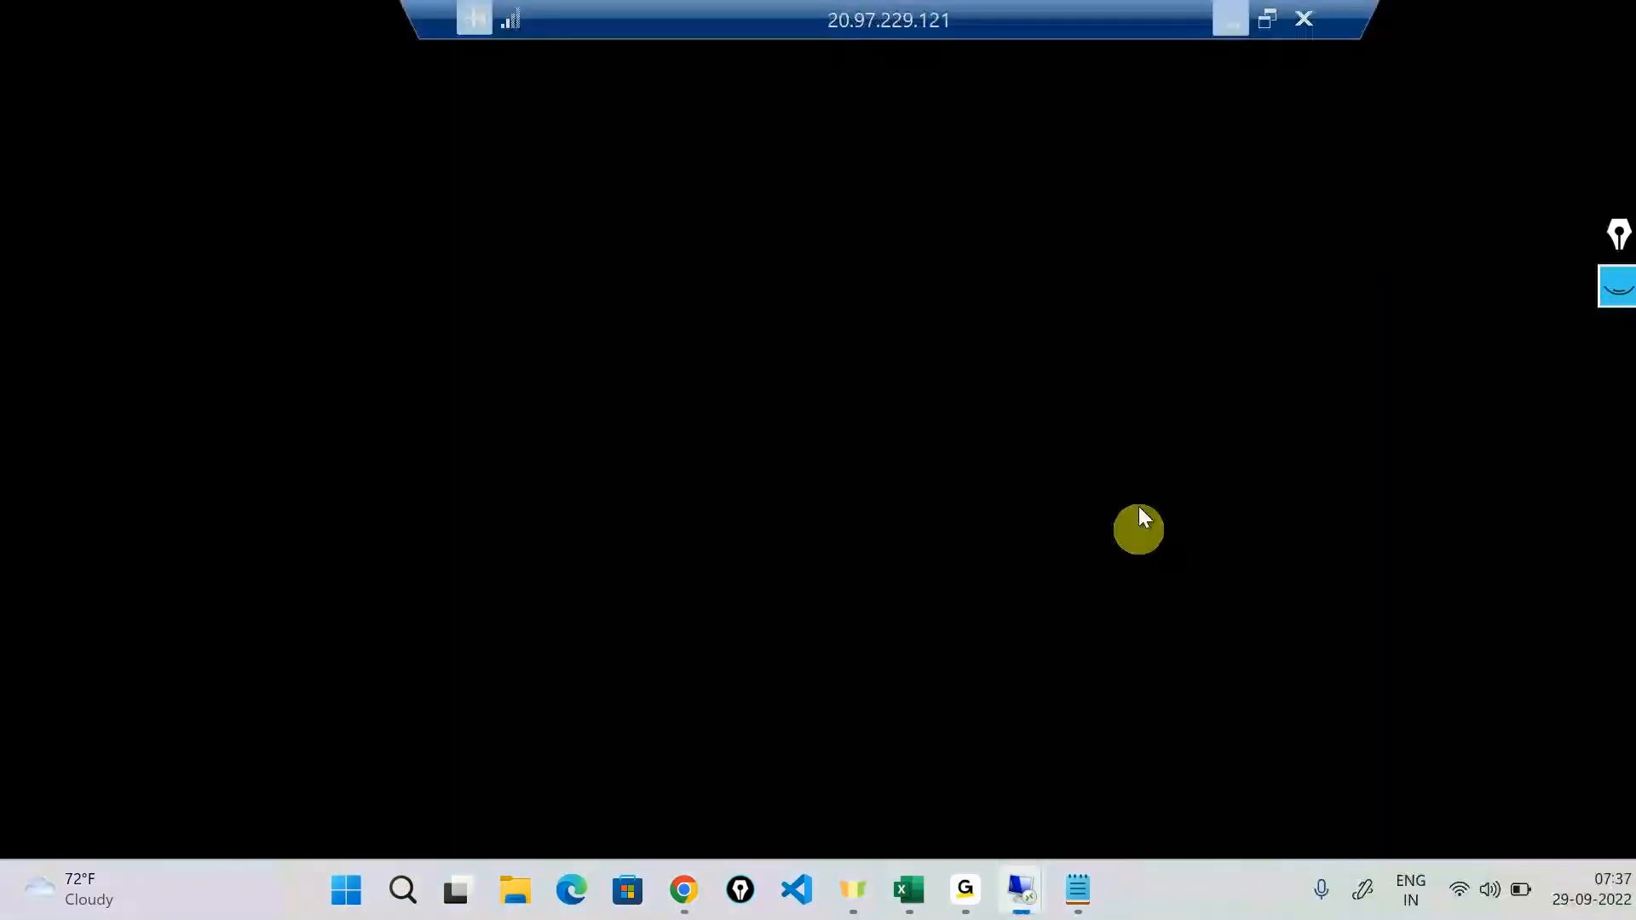
left_click(843, 300)
key("ctrl+v")
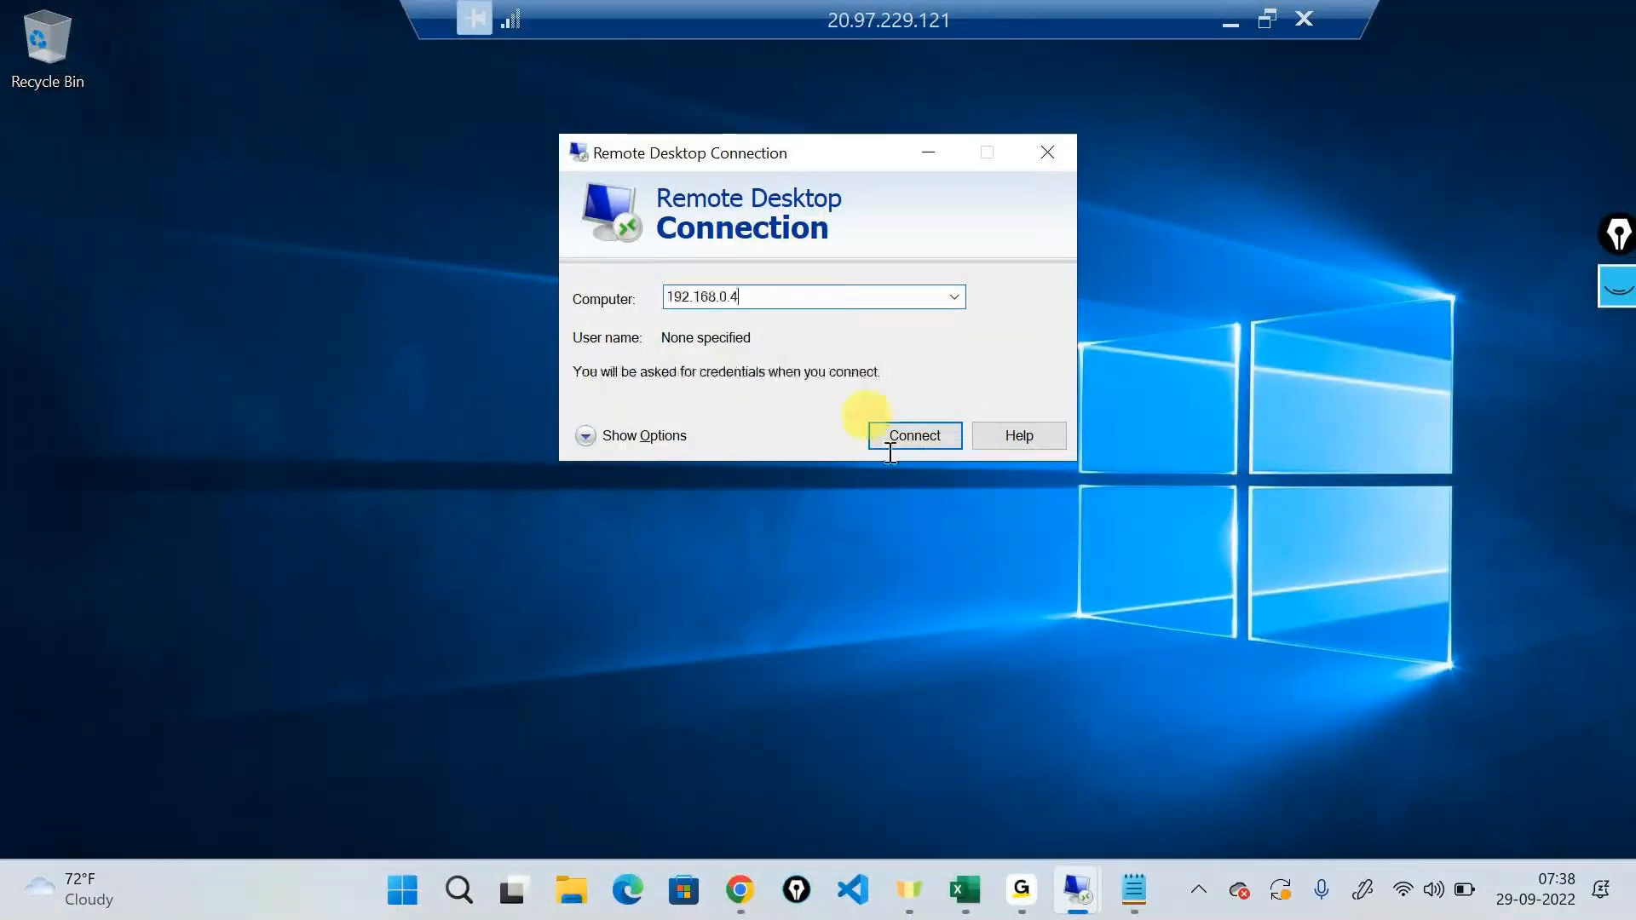
left_click(924, 430)
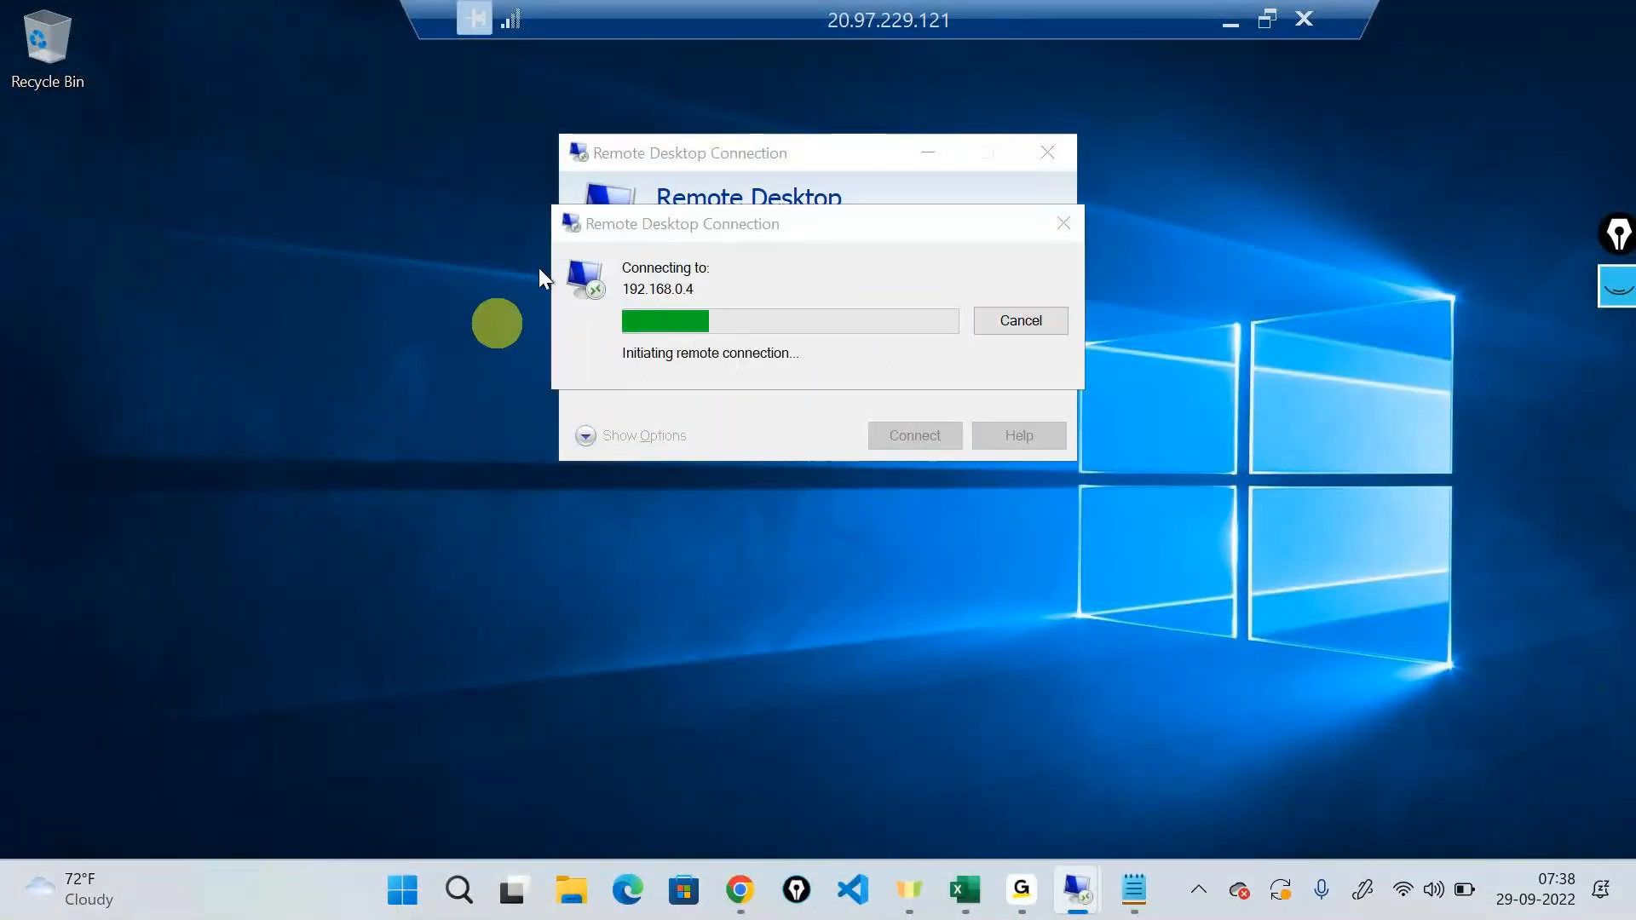
left_click(439, 882)
left_click(120, 638)
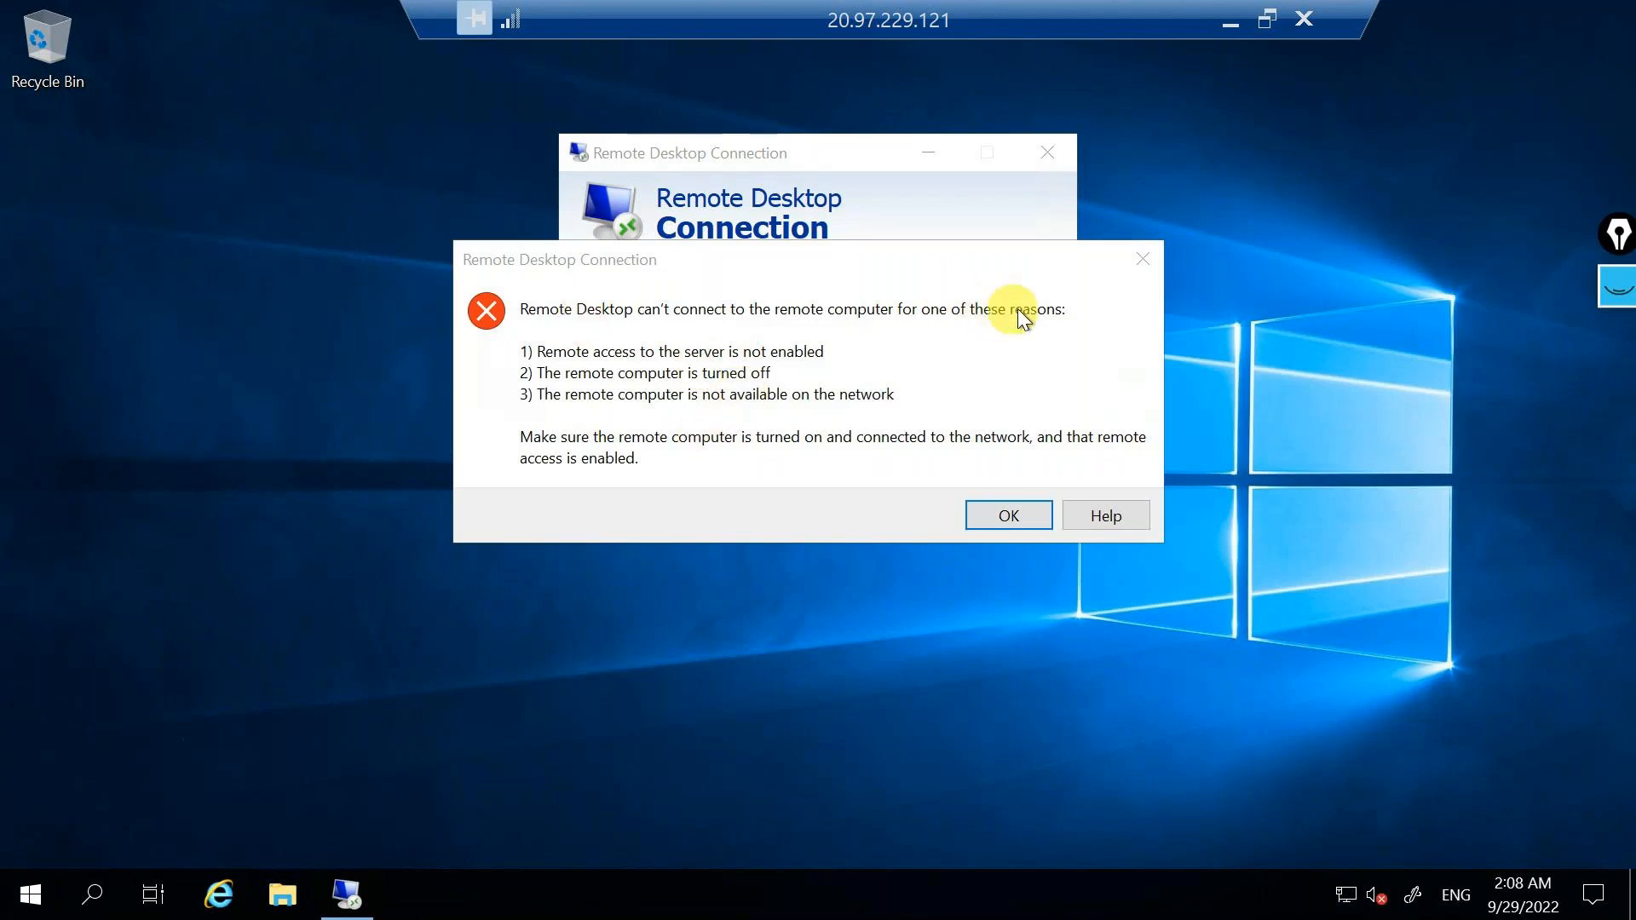
Minimize the remote session, return to the network diagram and clear its old ink, with the pen ready for drawing.
left_click(1221, 25)
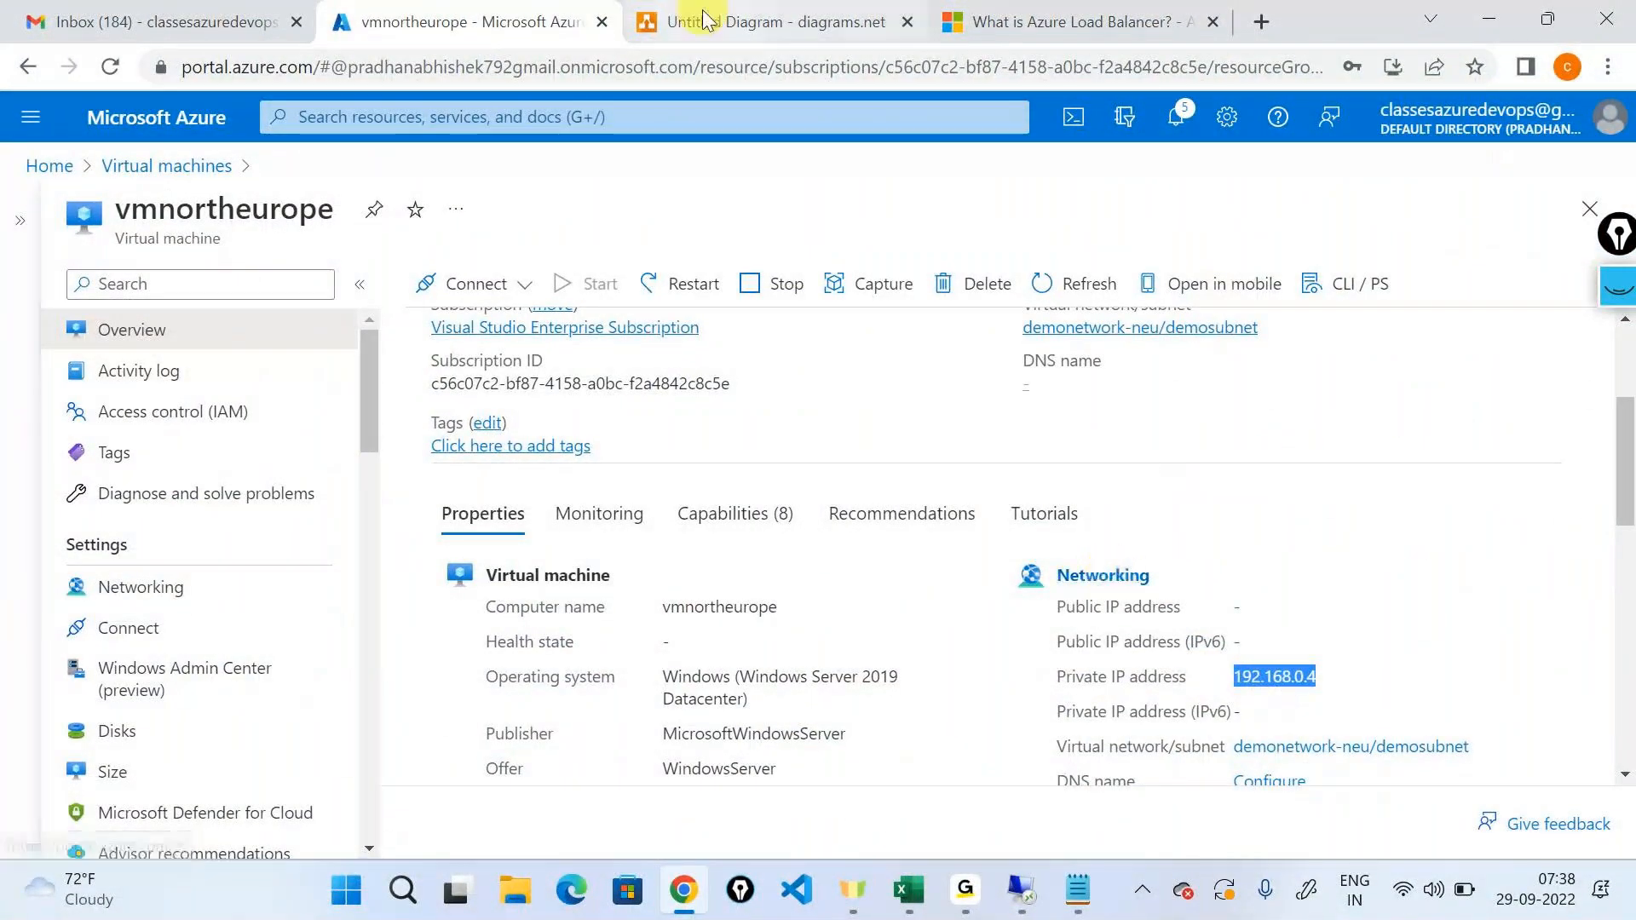
left_click(767, 21)
left_click(1279, 597)
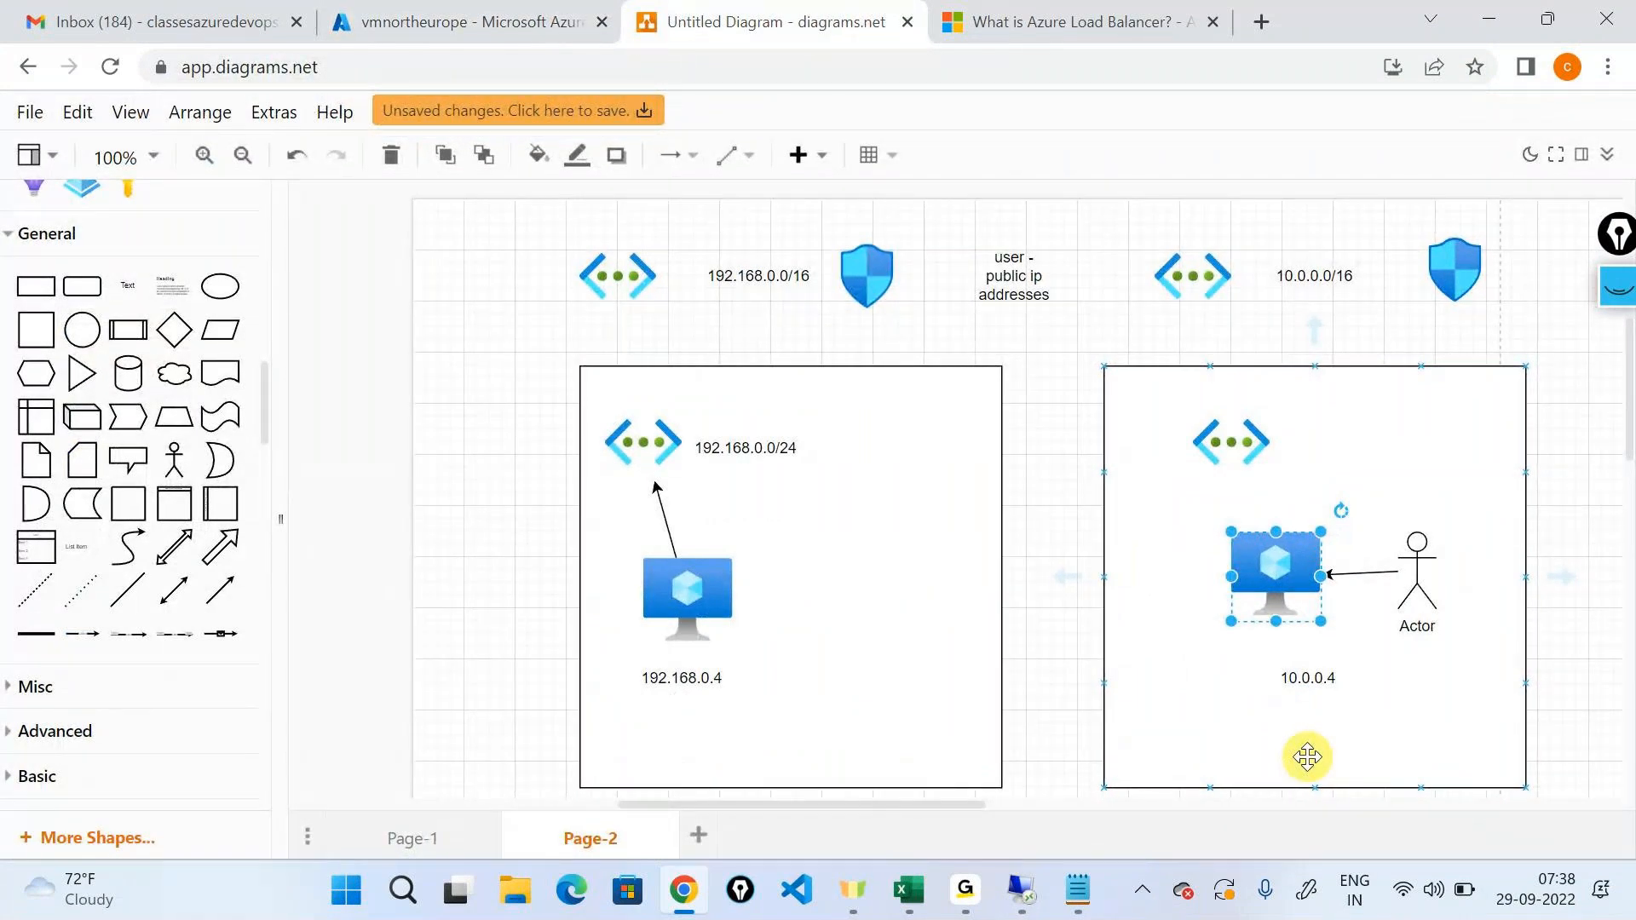
left_click(1618, 294)
left_click(1619, 553)
left_click(1621, 366)
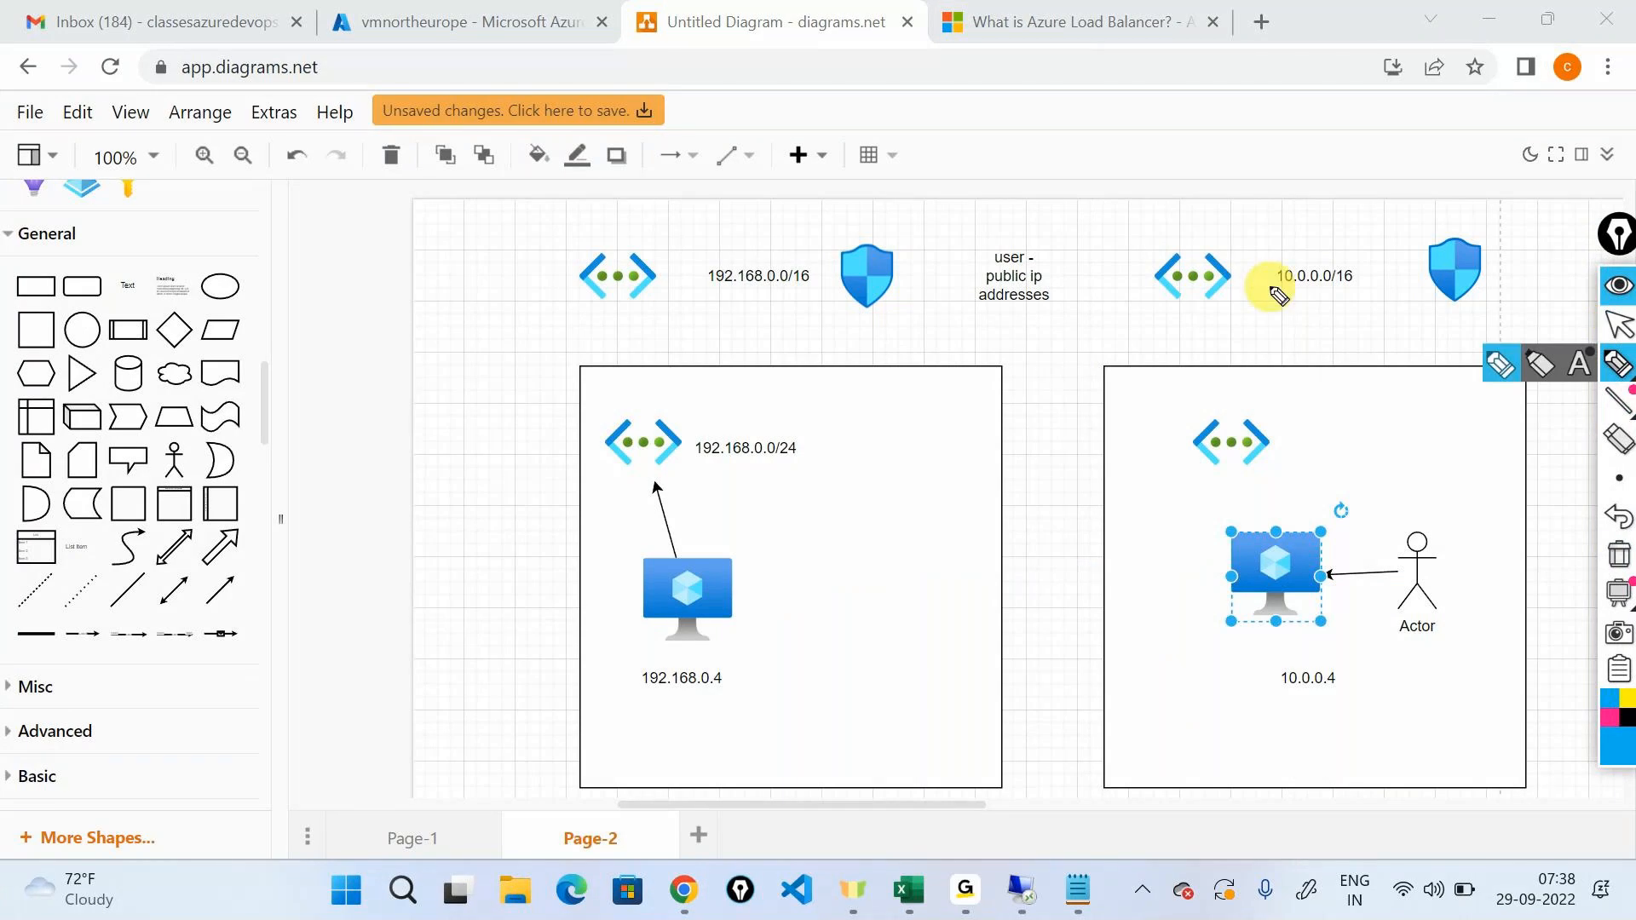
Ink a tall vertical double-headed arrow separating the 192.168.0.0/16 network from the 10.0.0.0/16 network.
left_click_drag(1033, 205, 1094, 837)
left_click_drag(1019, 213, 1061, 205)
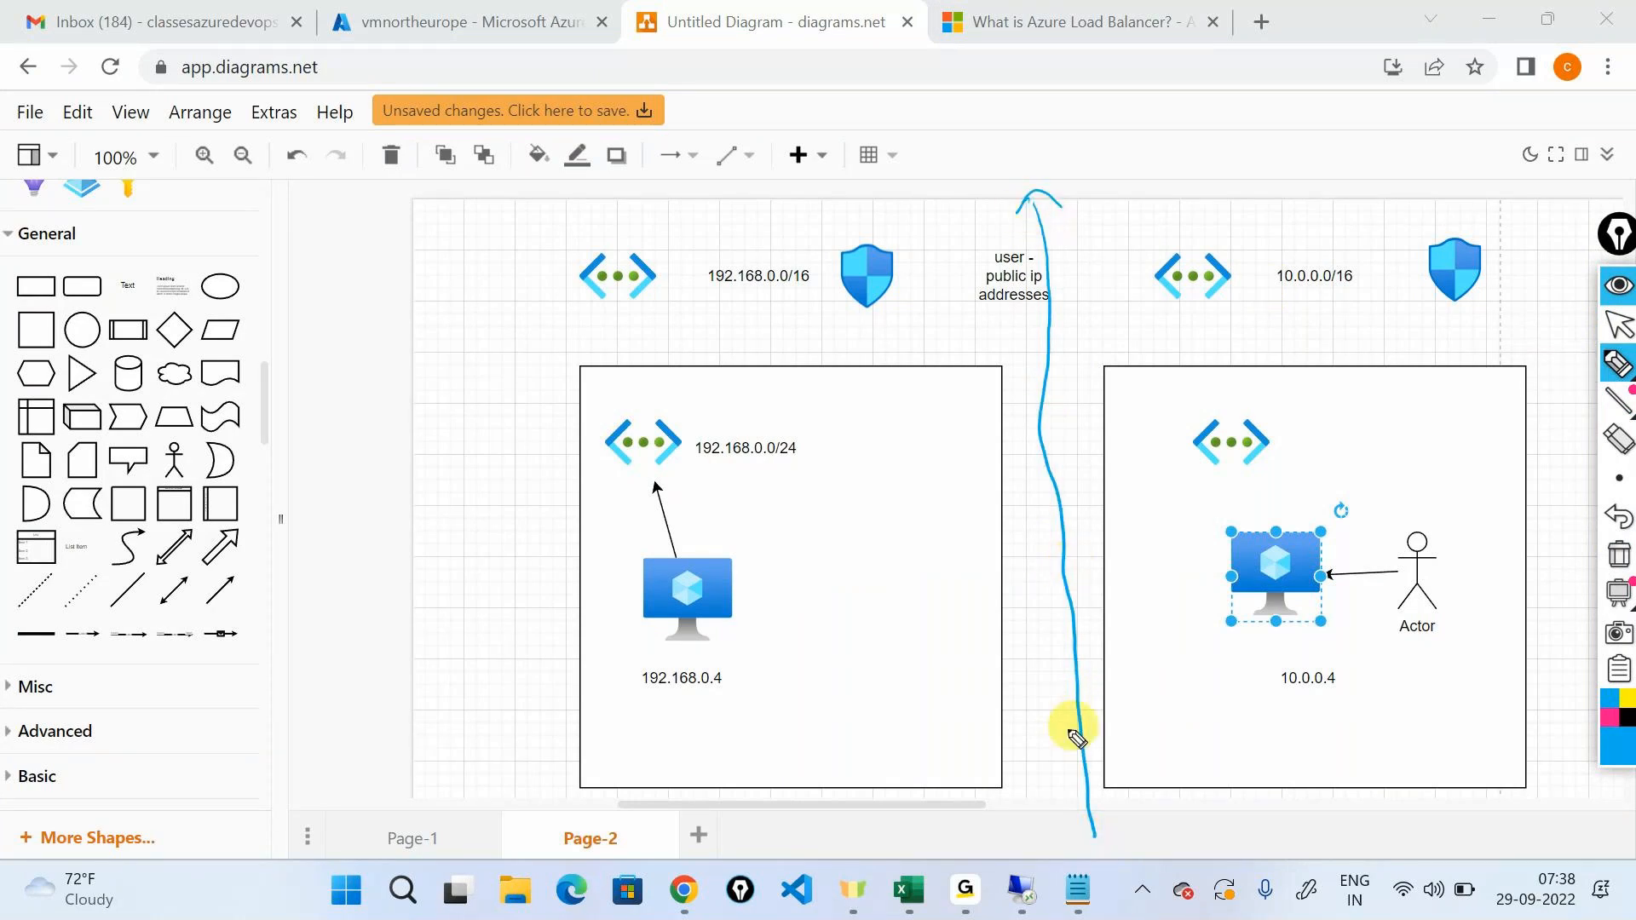
left_click_drag(1070, 820, 1117, 812)
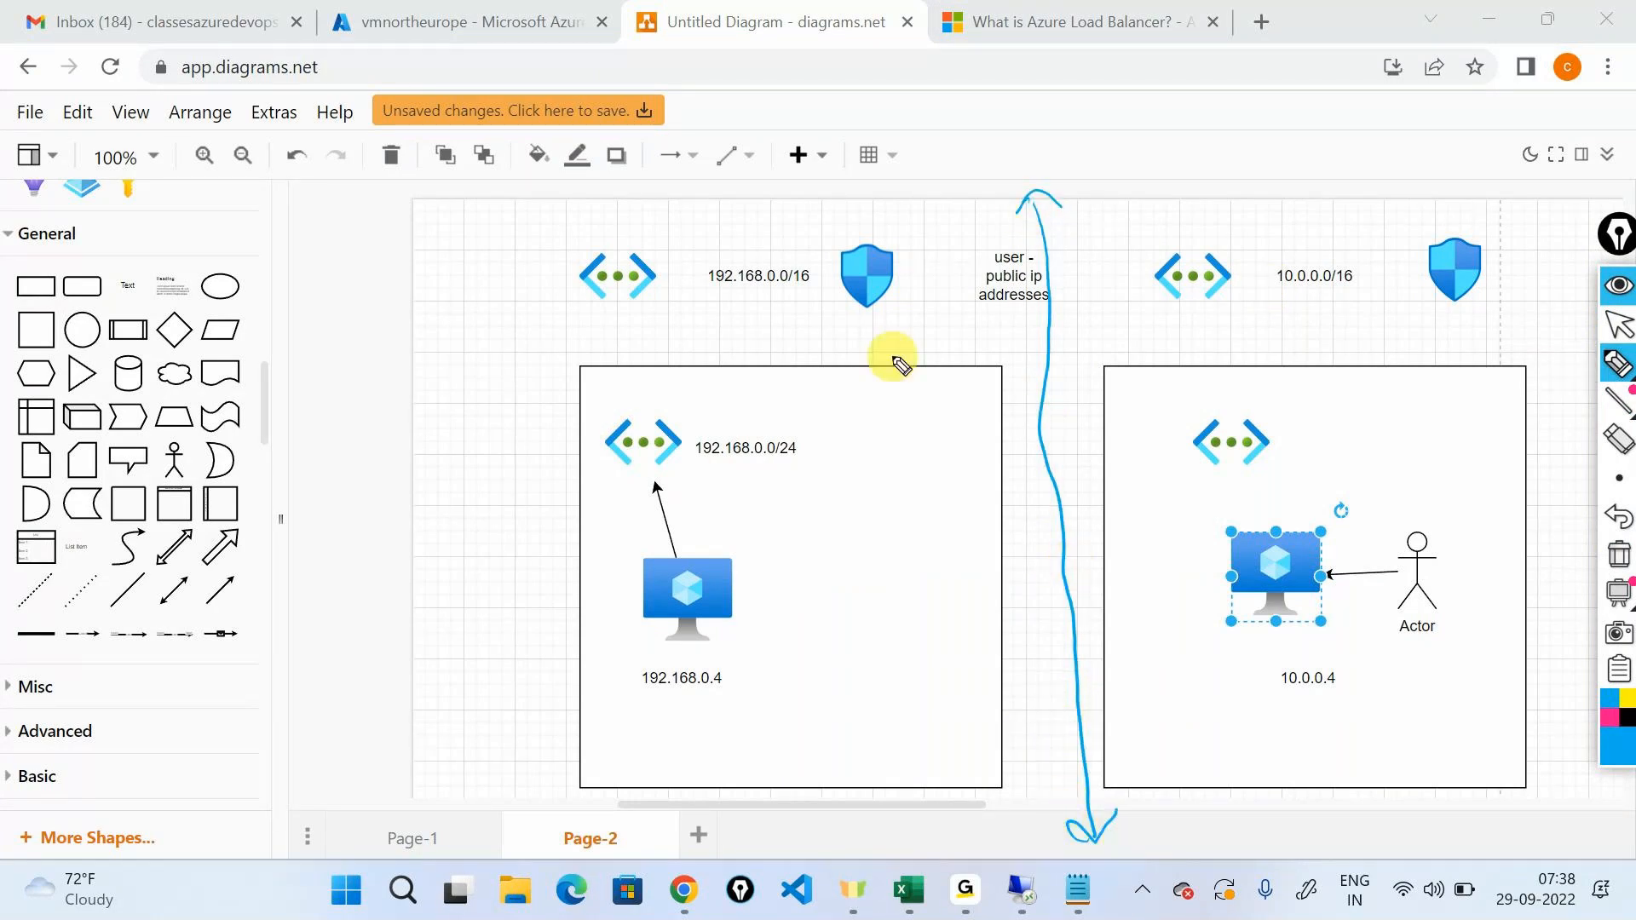
Circle the 192.168.0.0/16 network's shield and the 10.0.0.0/16 range, ink an arrow from that network to the shield, and outline the 192.168.0.4 machine's box.
left_click_drag(845, 225, 853, 220)
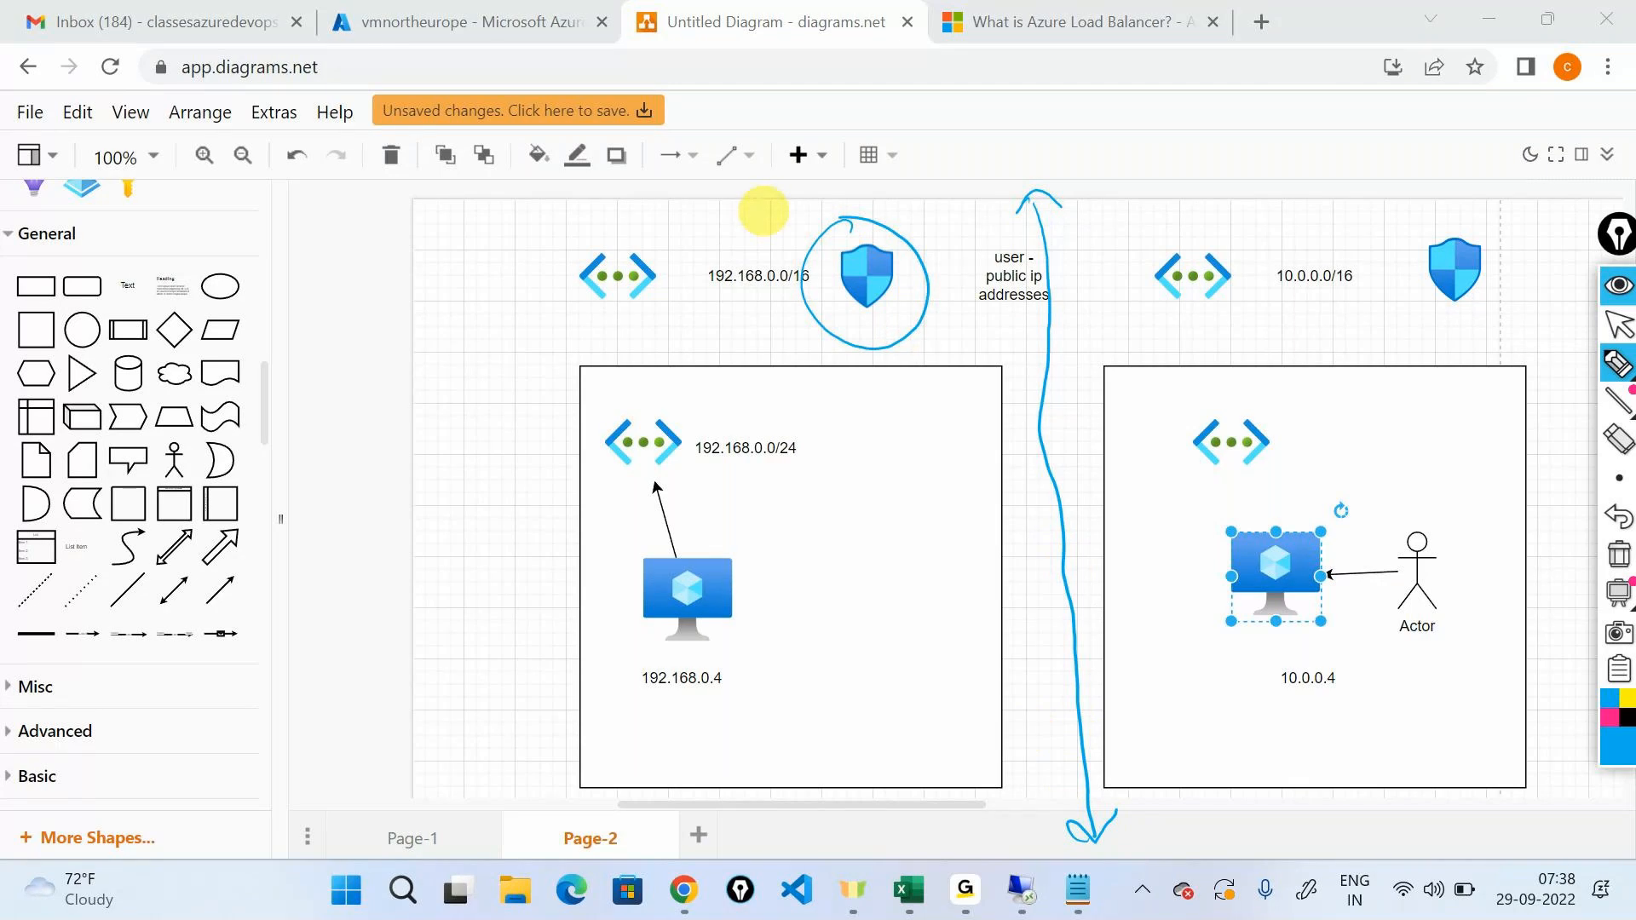
left_click_drag(1331, 237, 1313, 228)
mouse_move(1199, 248)
left_mouse_down()
mouse_move(917, 299)
mouse_move(944, 296)
left_mouse_up()
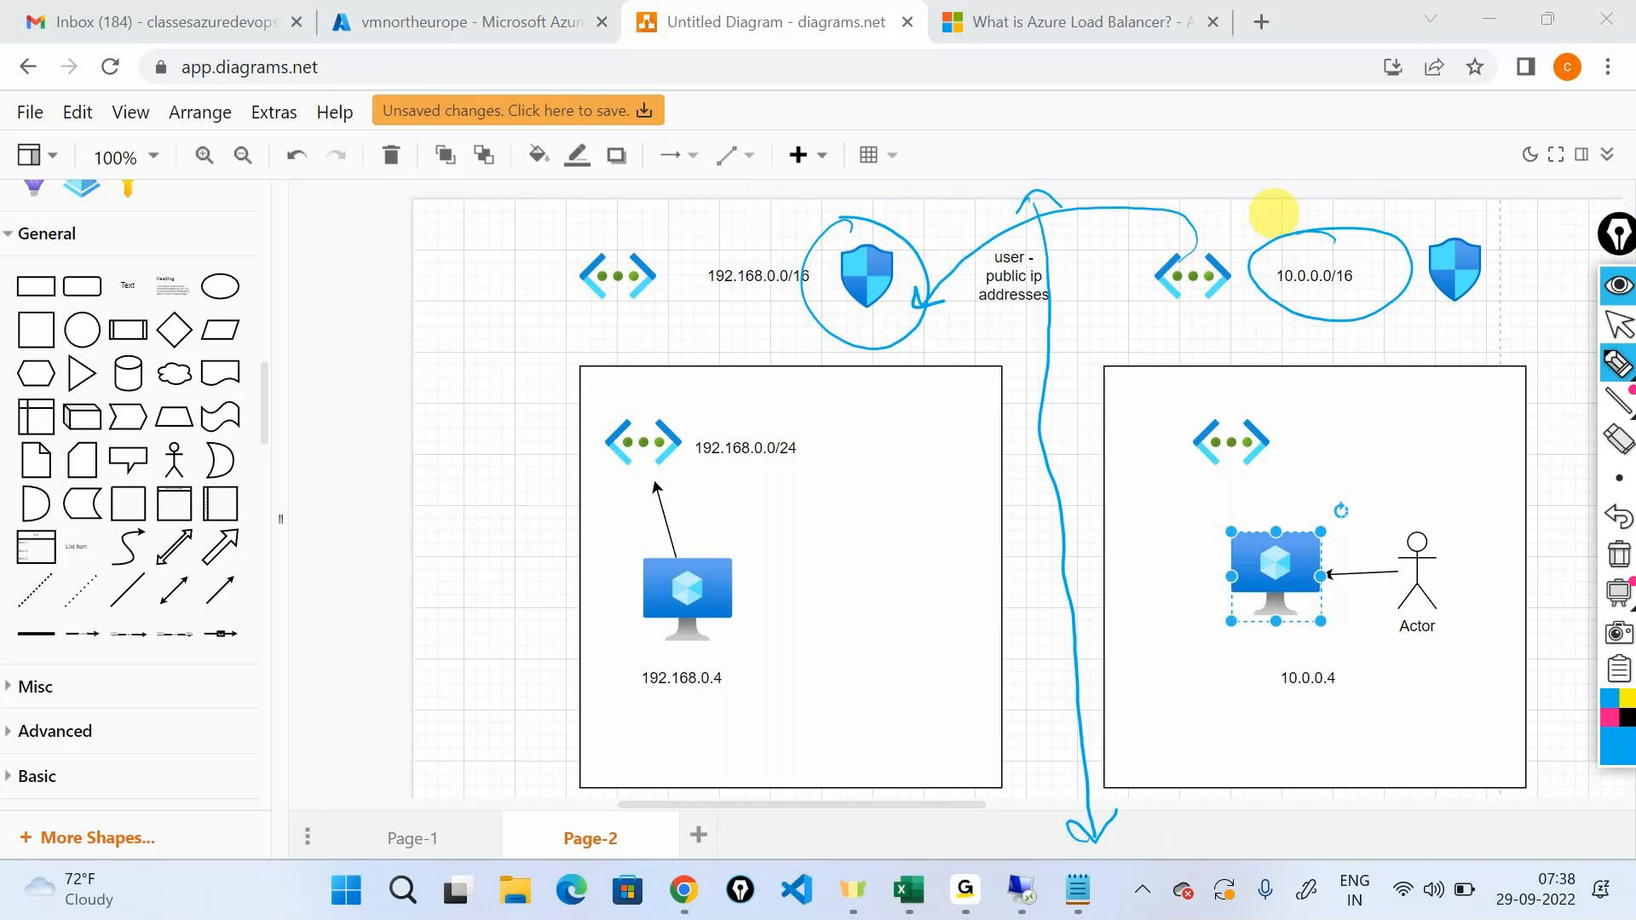
mouse_move(676, 365)
left_mouse_down()
mouse_move(657, 369)
mouse_move(970, 686)
left_mouse_up()
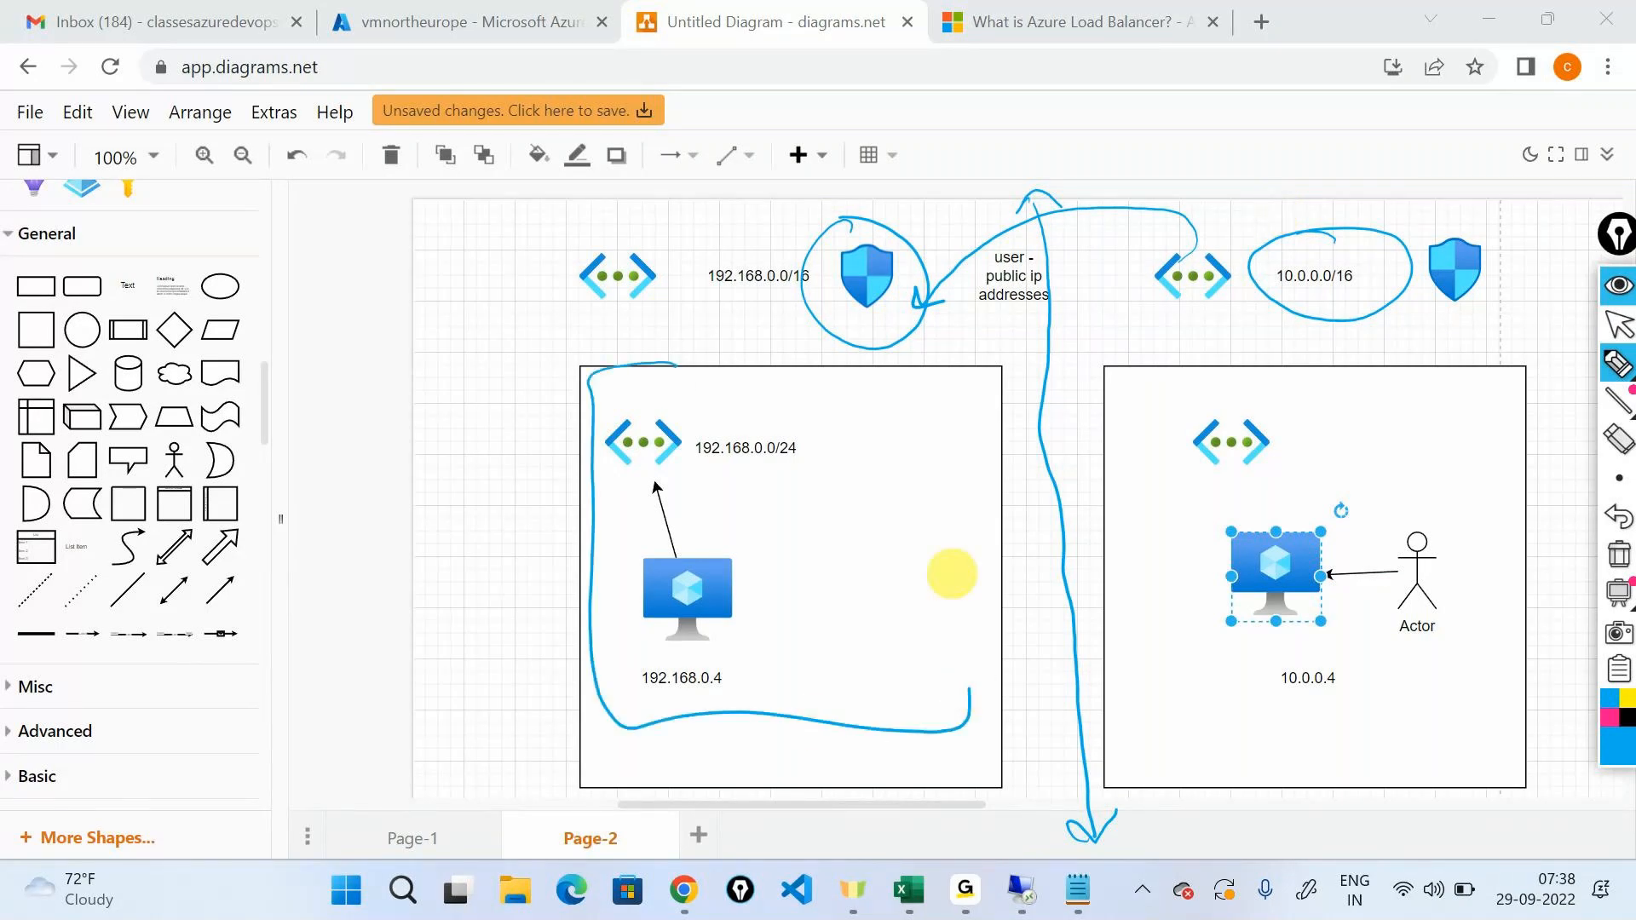
left_click(1623, 290)
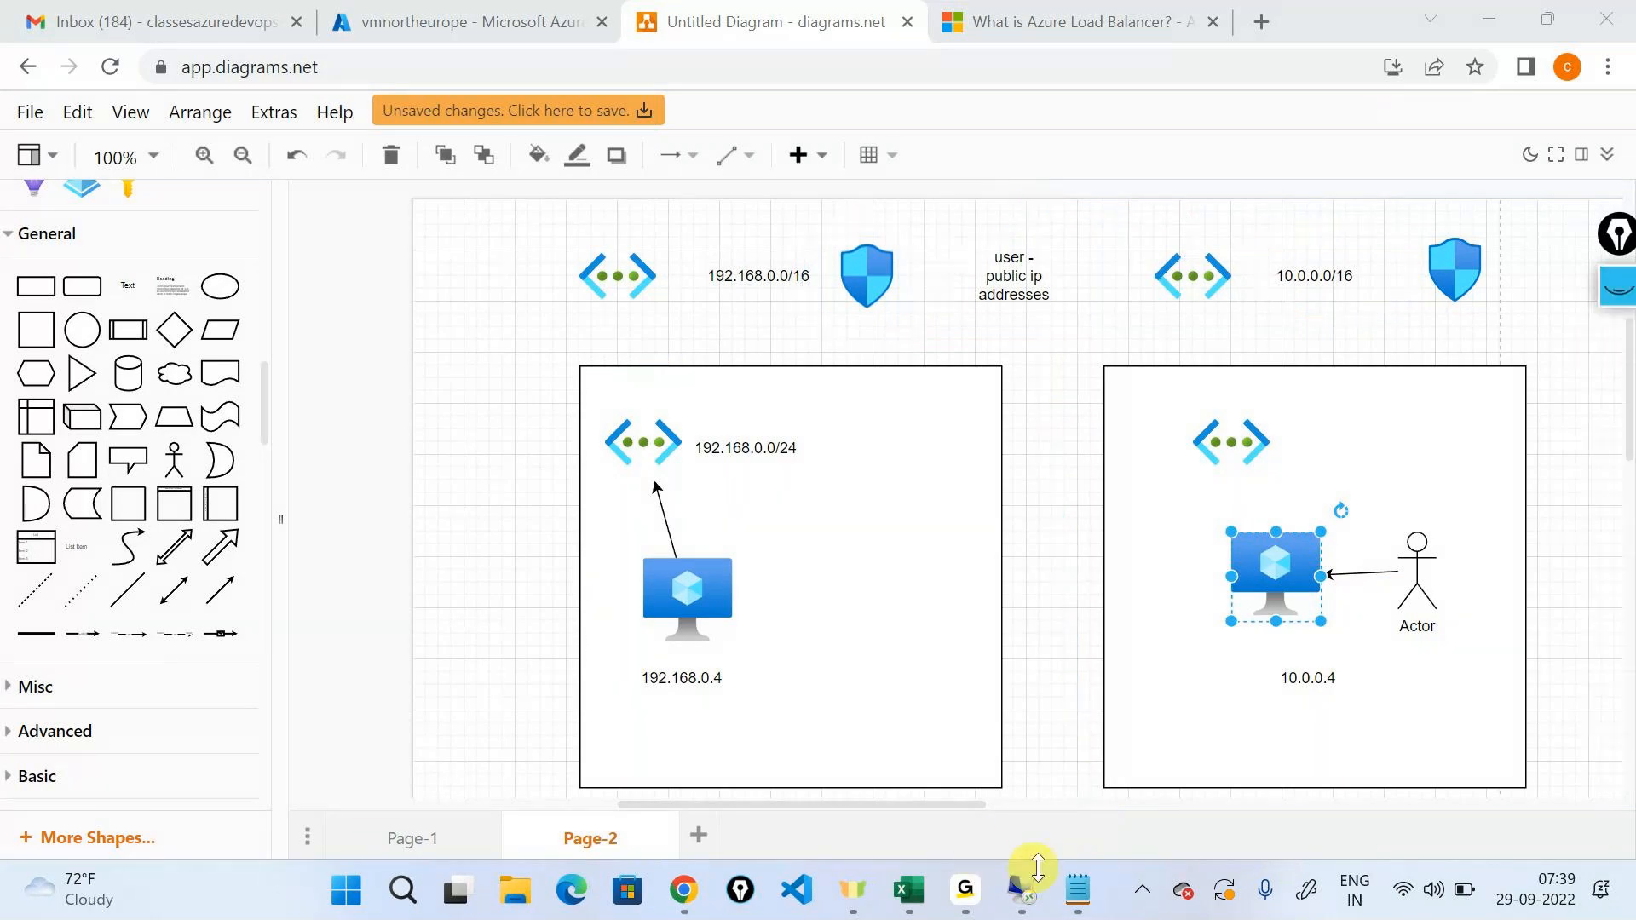
Review the Azure load balancer and Allow Vnet inbound rules in the Notepad notes, then minimize the notes.
left_click(1075, 895)
left_click_drag(837, 376, 942, 412)
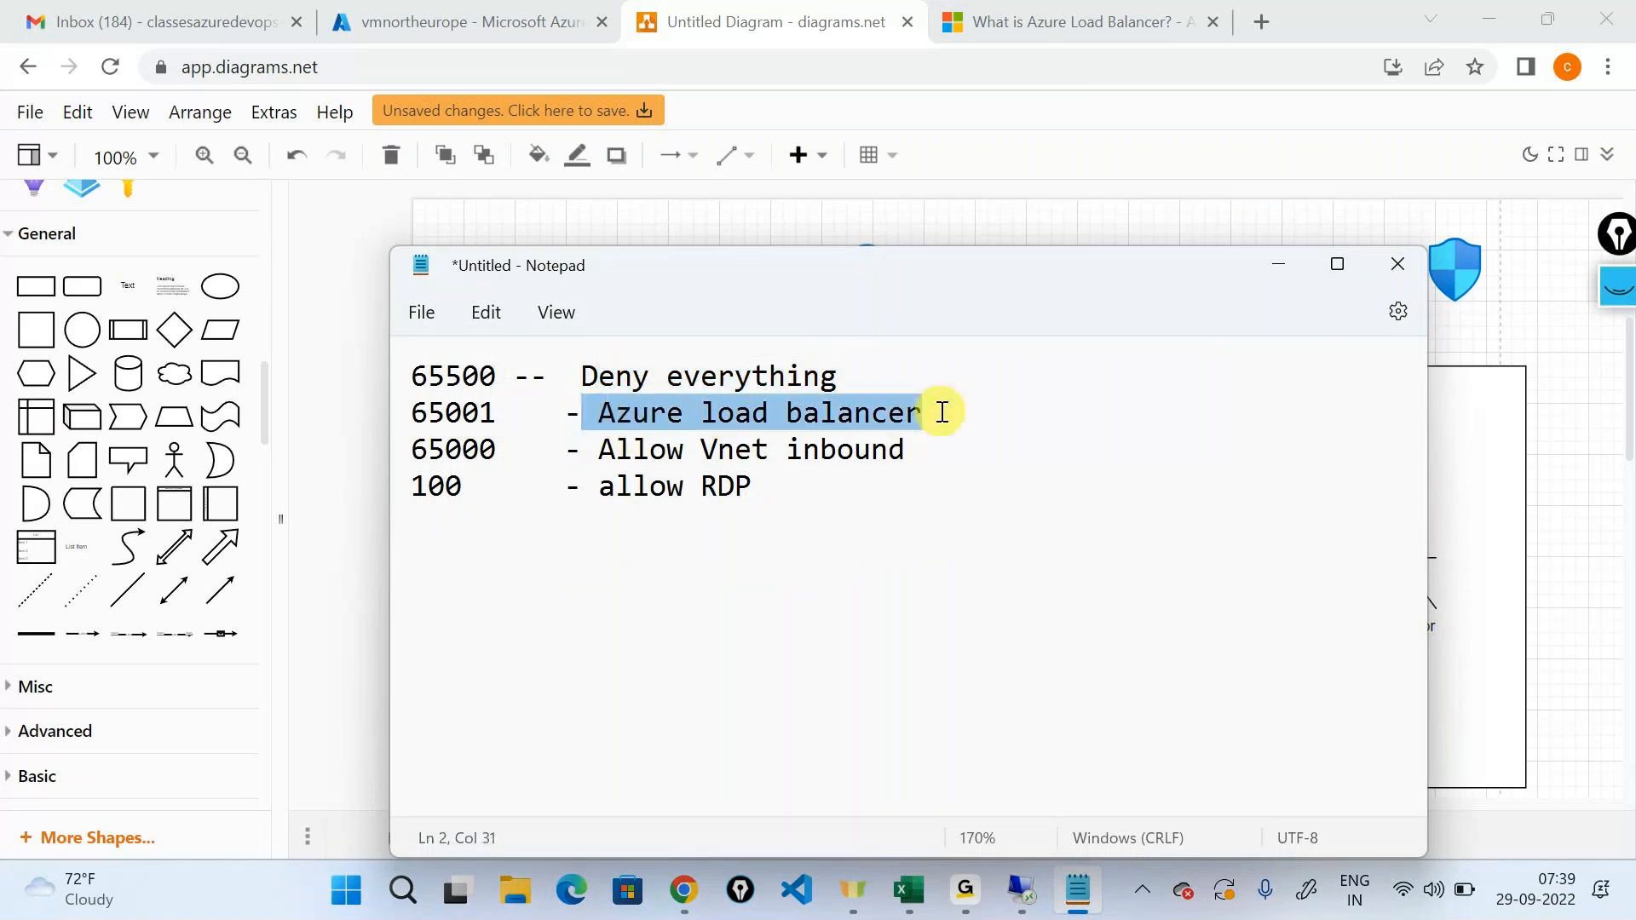
left_click_drag(598, 449, 918, 460)
left_click(1279, 264)
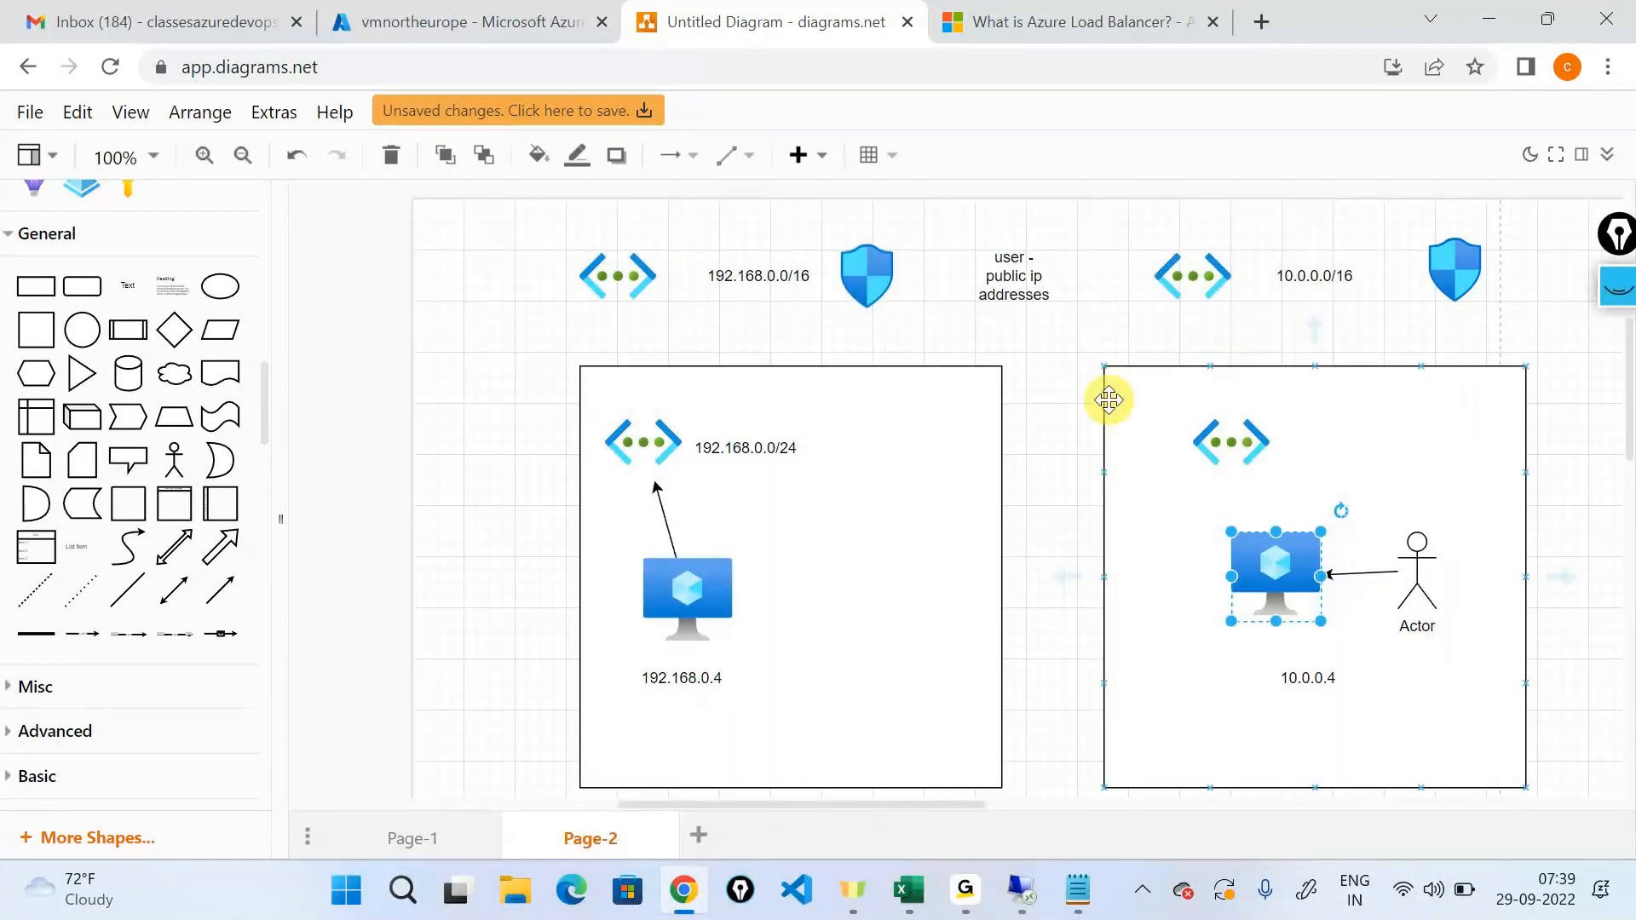
Bring back the annotation tools and erase all previous ink over the diagram.
left_click(1352, 488)
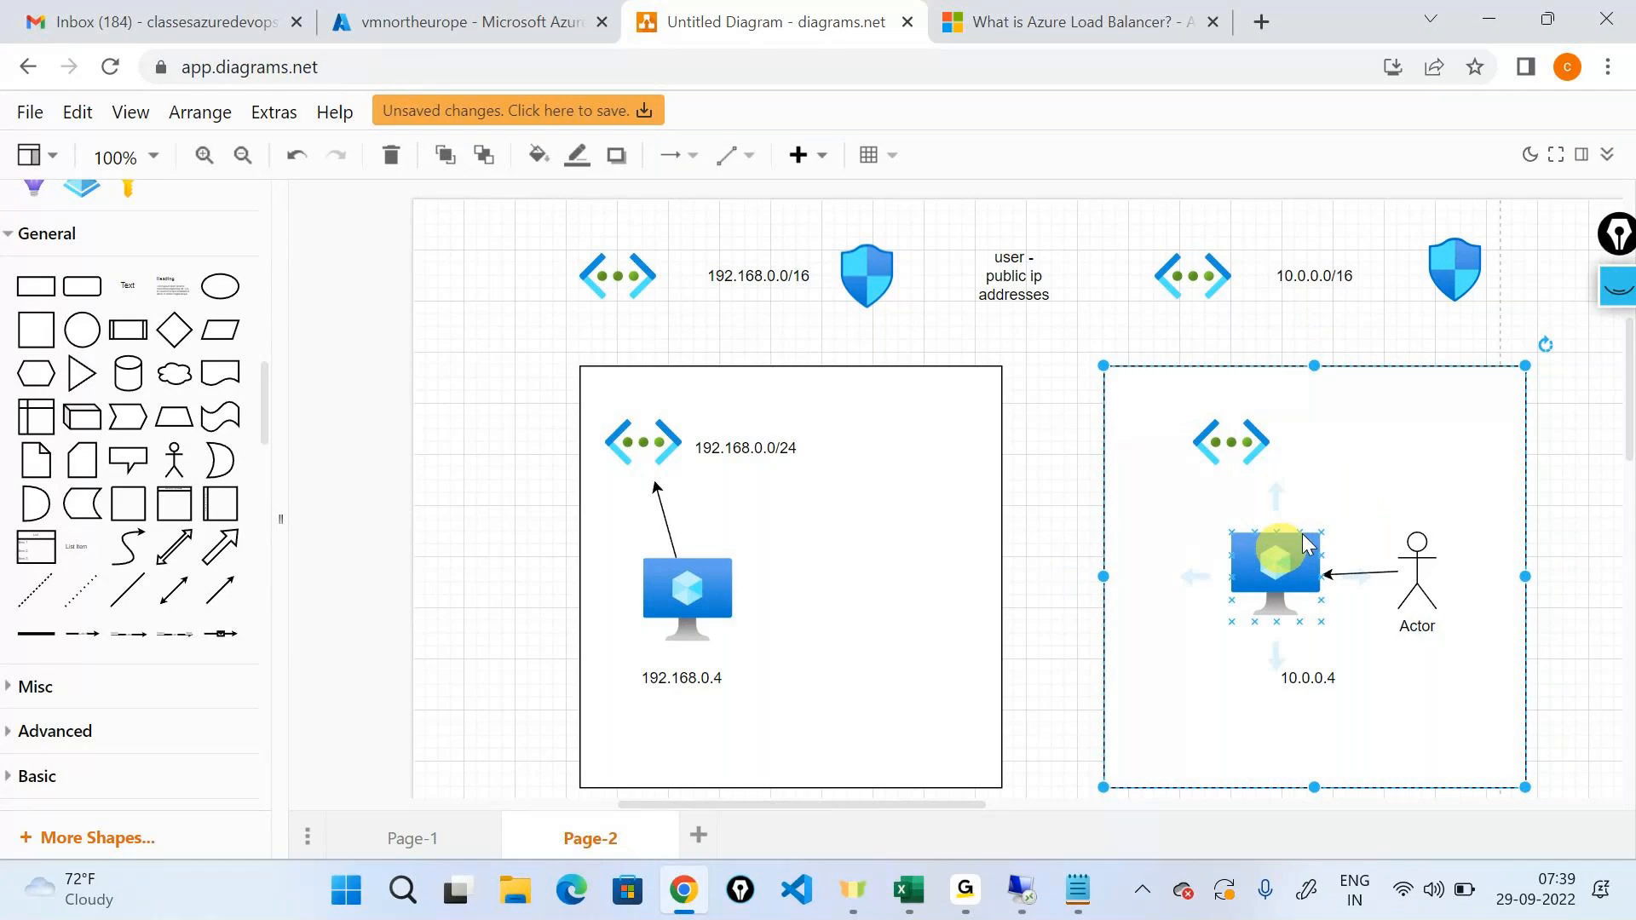
left_click(1618, 287)
left_click(1620, 556)
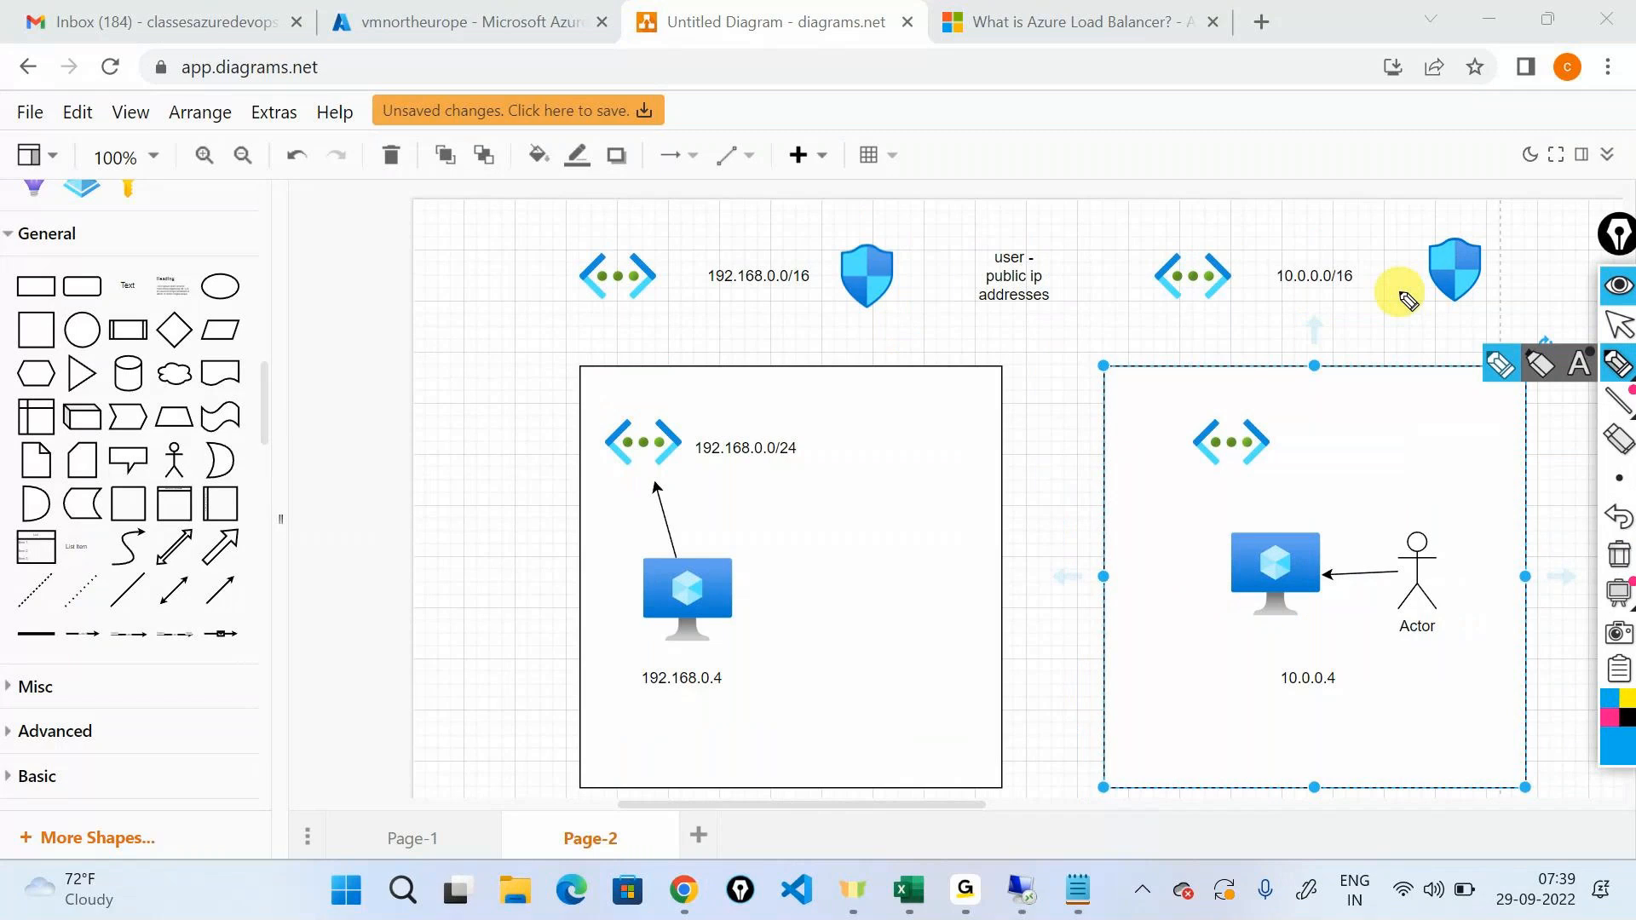
Ink the labels NE and EU beside the two machines and an arrow from 10.0.0.4 to a circled 192.168.0.4.
left_click_drag(774, 652, 791, 615)
mouse_move(805, 608)
left_mouse_down()
mouse_move(811, 634)
mouse_move(821, 586)
left_mouse_up()
mouse_move(1220, 646)
left_mouse_down()
mouse_move(1227, 672)
mouse_move(1274, 628)
left_mouse_up()
mouse_move(1227, 560)
left_mouse_down()
mouse_move(1081, 537)
mouse_move(795, 579)
left_mouse_up()
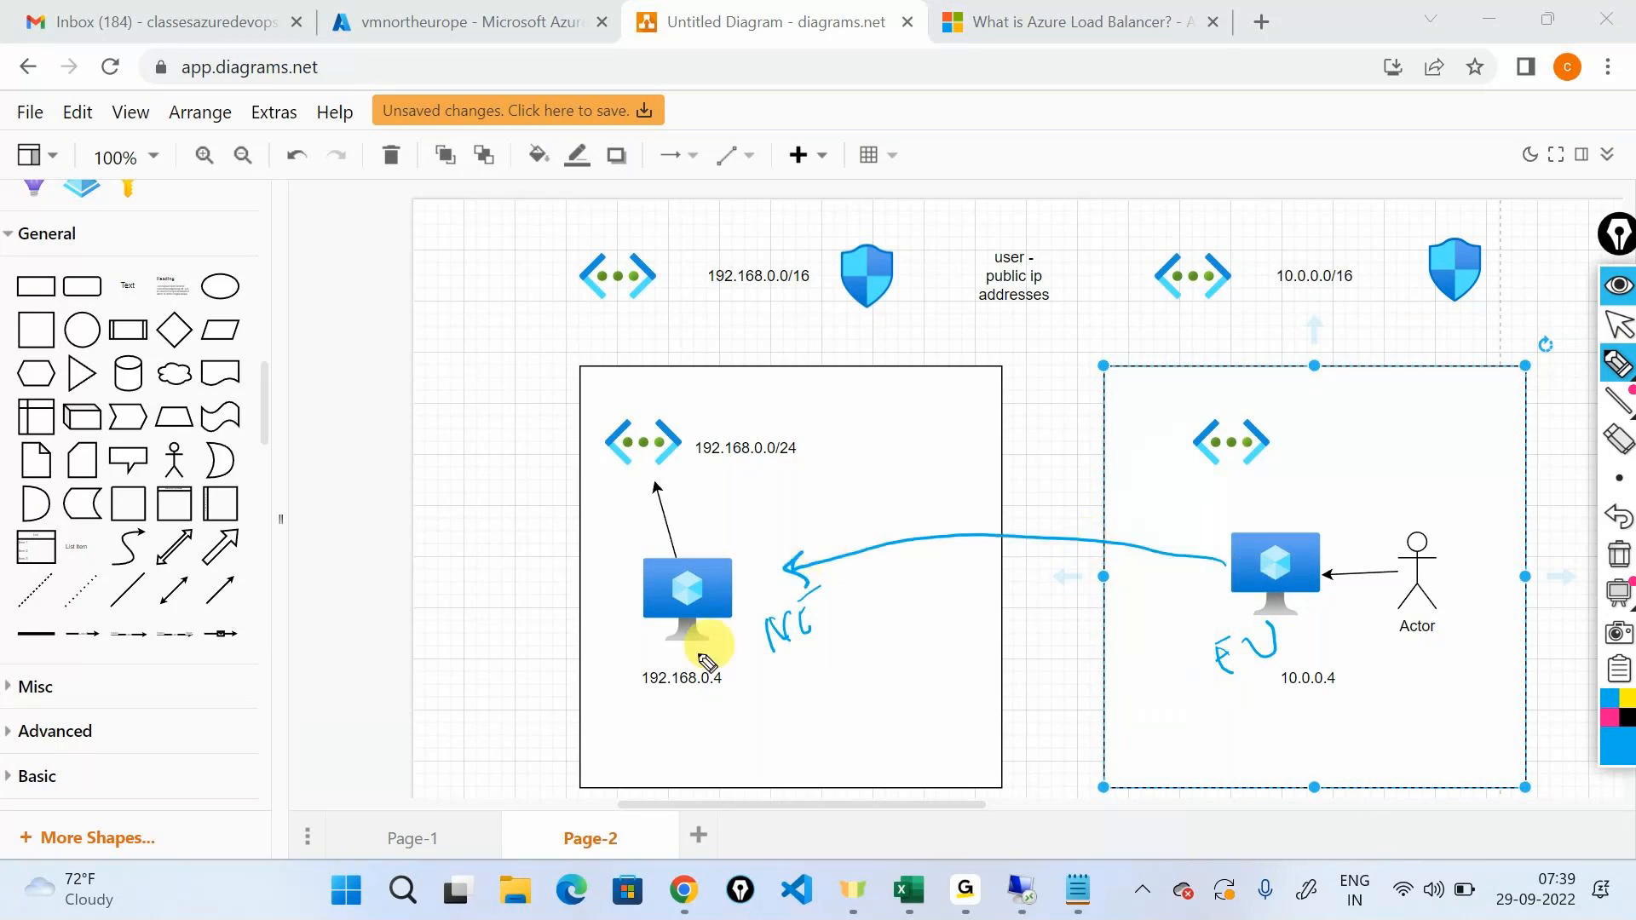
left_click_drag(690, 654, 635, 641)
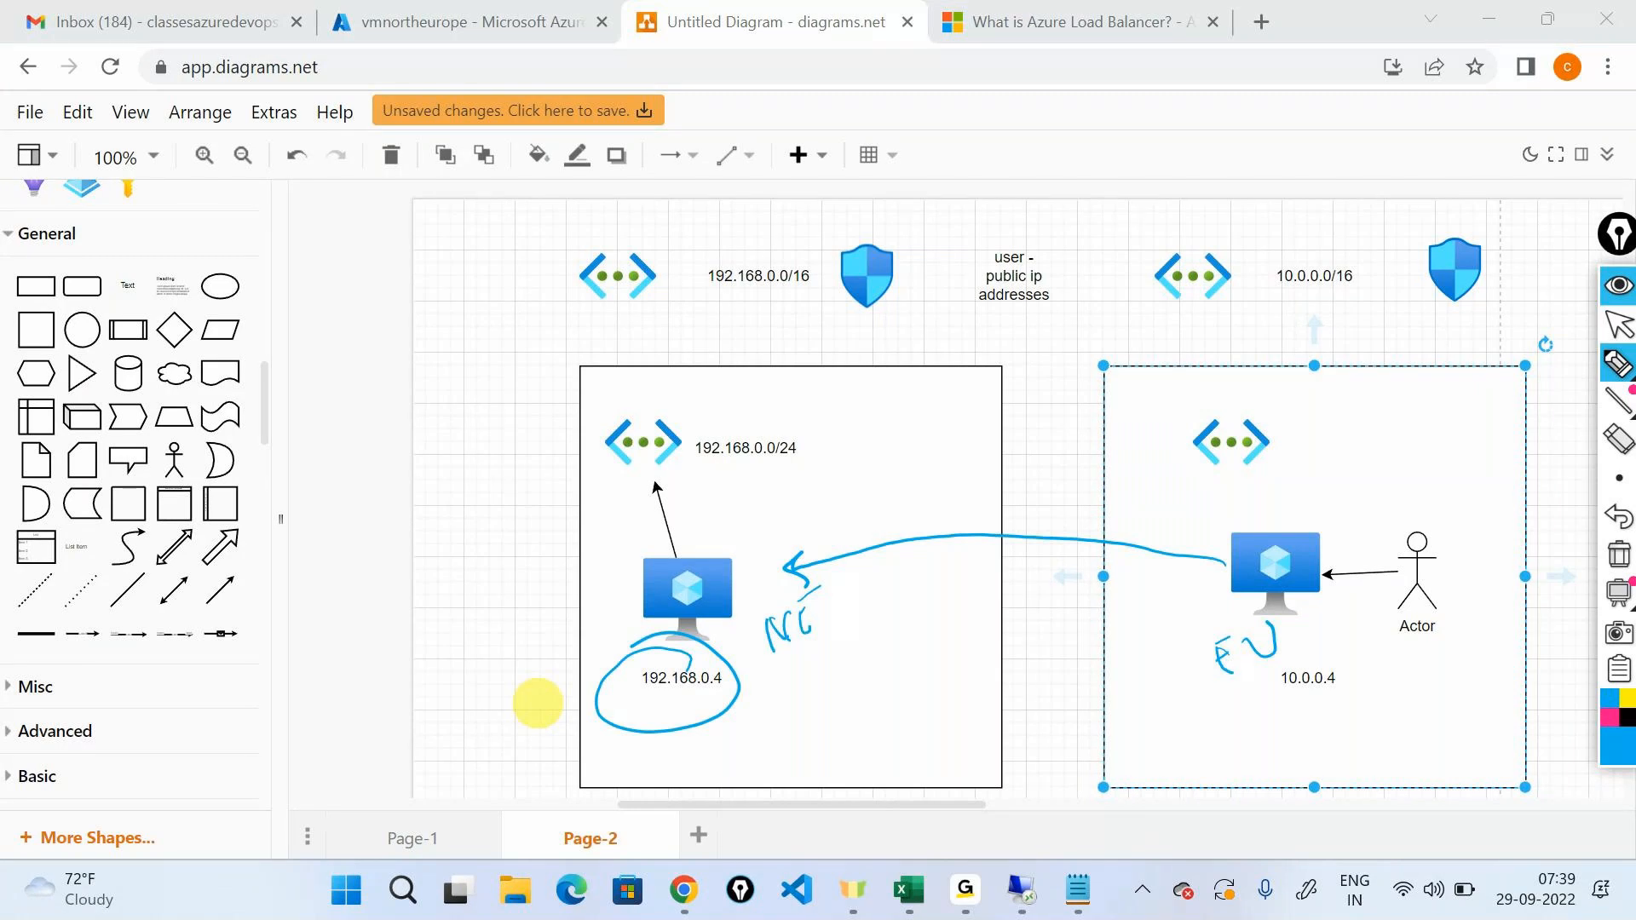
Ink an arrow labelled Peering from the 192.168.0.0/16 network to the 10.0.0.0/16 network, circle 10.0.0.4 and hide the annotations.
mouse_move(618, 256)
left_mouse_down()
mouse_move(805, 208)
mouse_move(1180, 232)
left_mouse_up()
mouse_move(999, 155)
left_mouse_down()
mouse_move(998, 195)
mouse_move(1015, 176)
mouse_move(1085, 176)
mouse_move(1096, 153)
mouse_move(1151, 157)
mouse_move(1187, 188)
left_mouse_up()
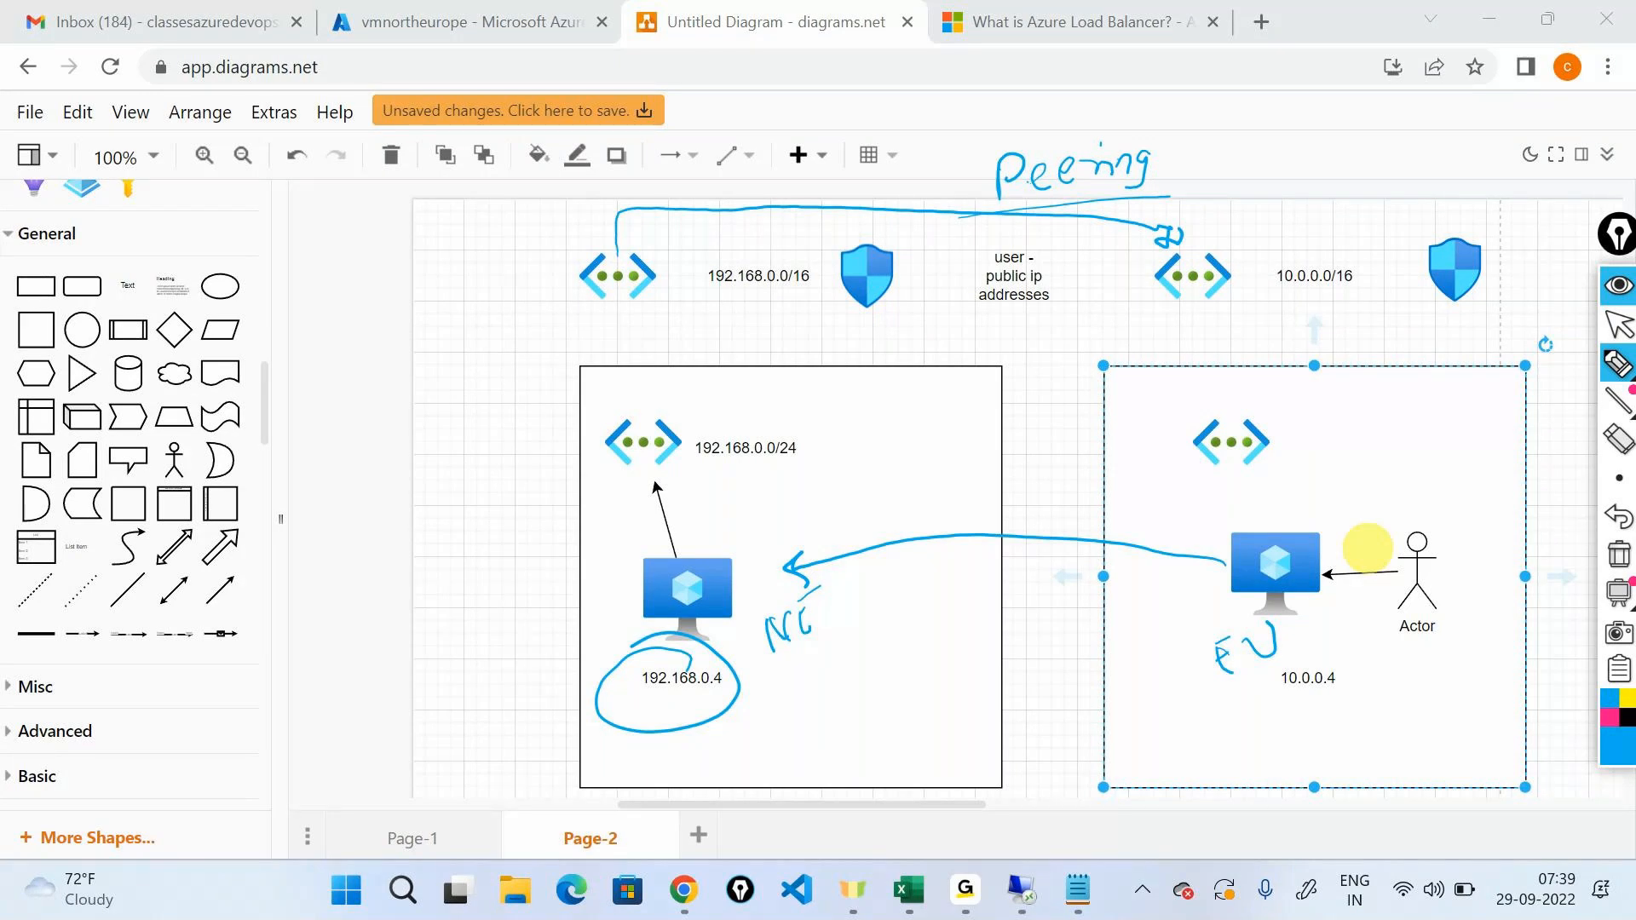
left_click_drag(1317, 660, 1278, 648)
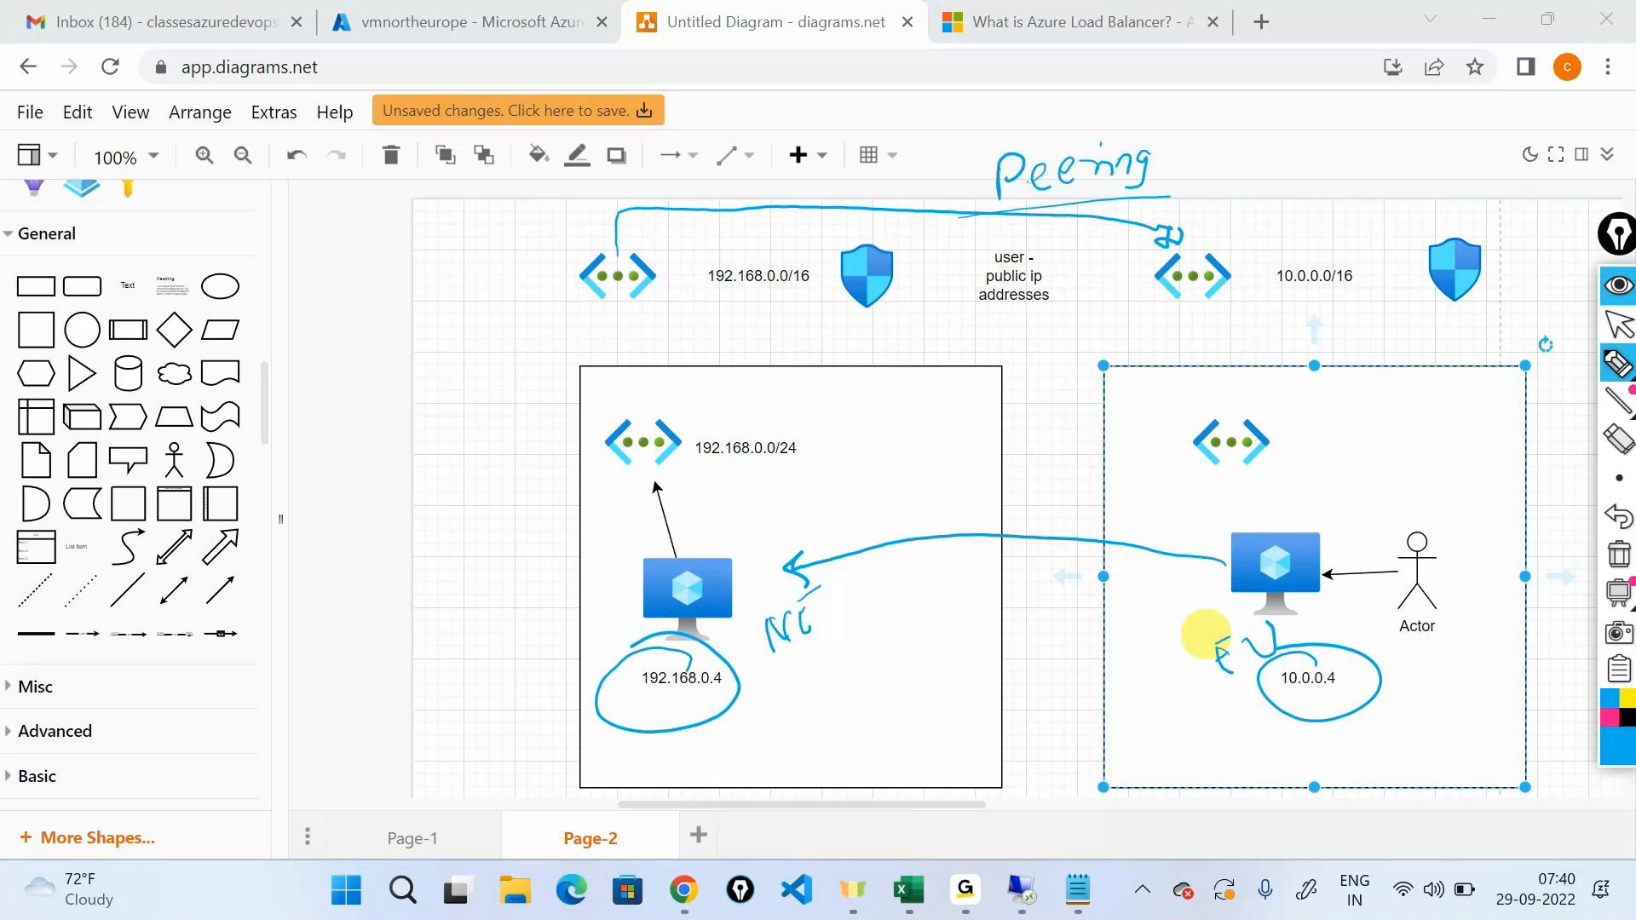
left_click(1619, 286)
In the Azure portal, search for "virtual" and open the Virtual networks list.
left_click(476, 12)
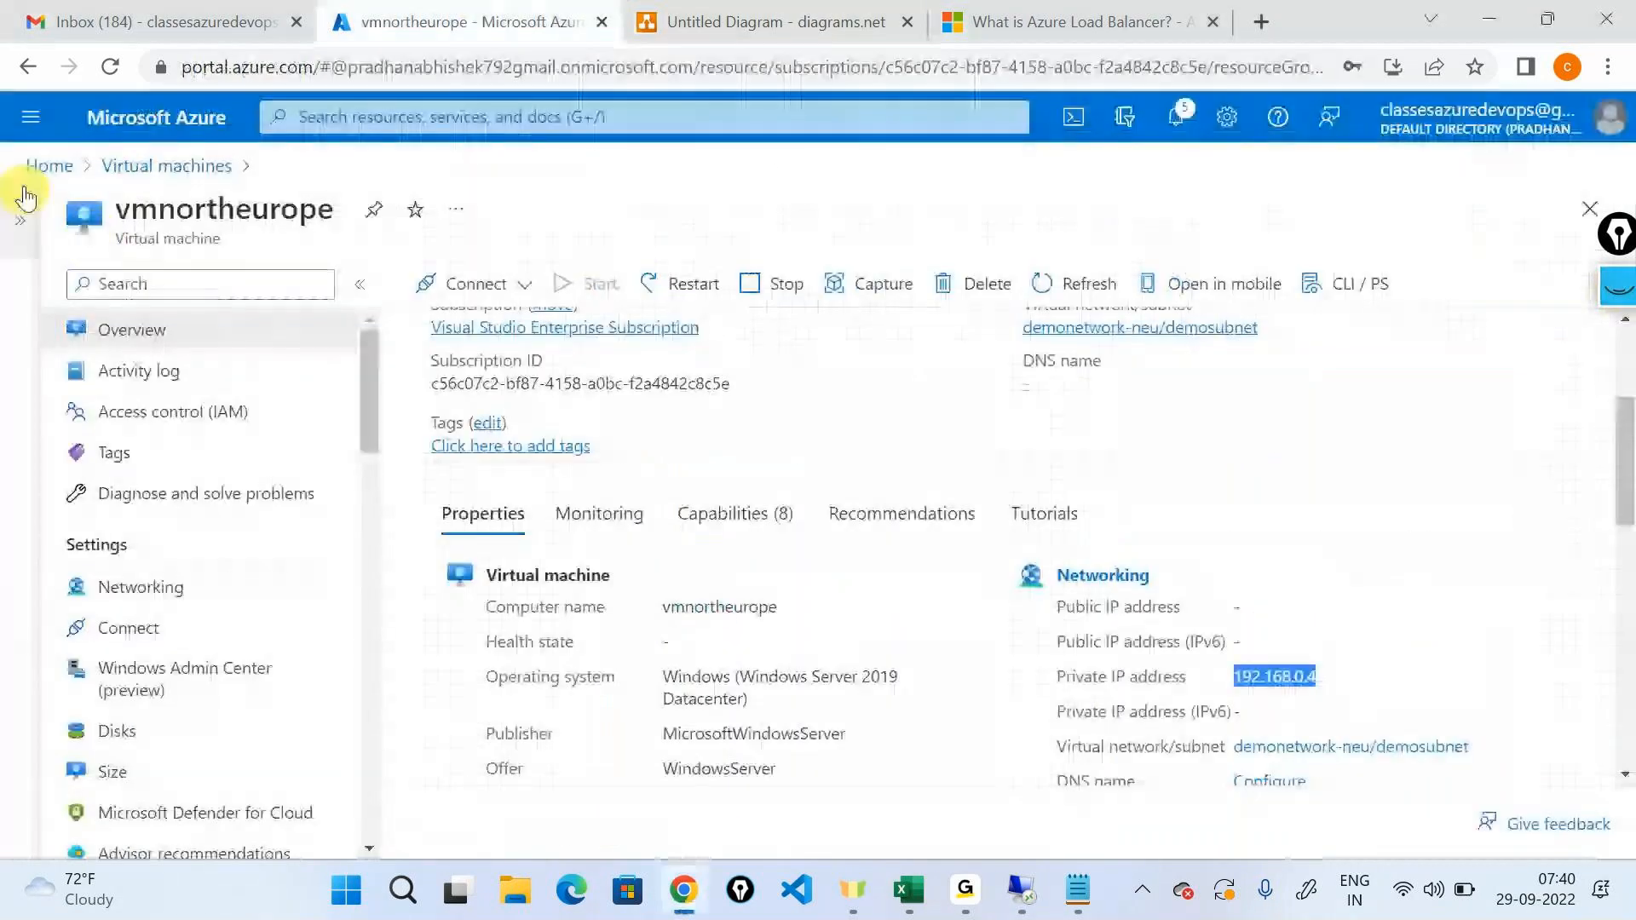
left_click(44, 165)
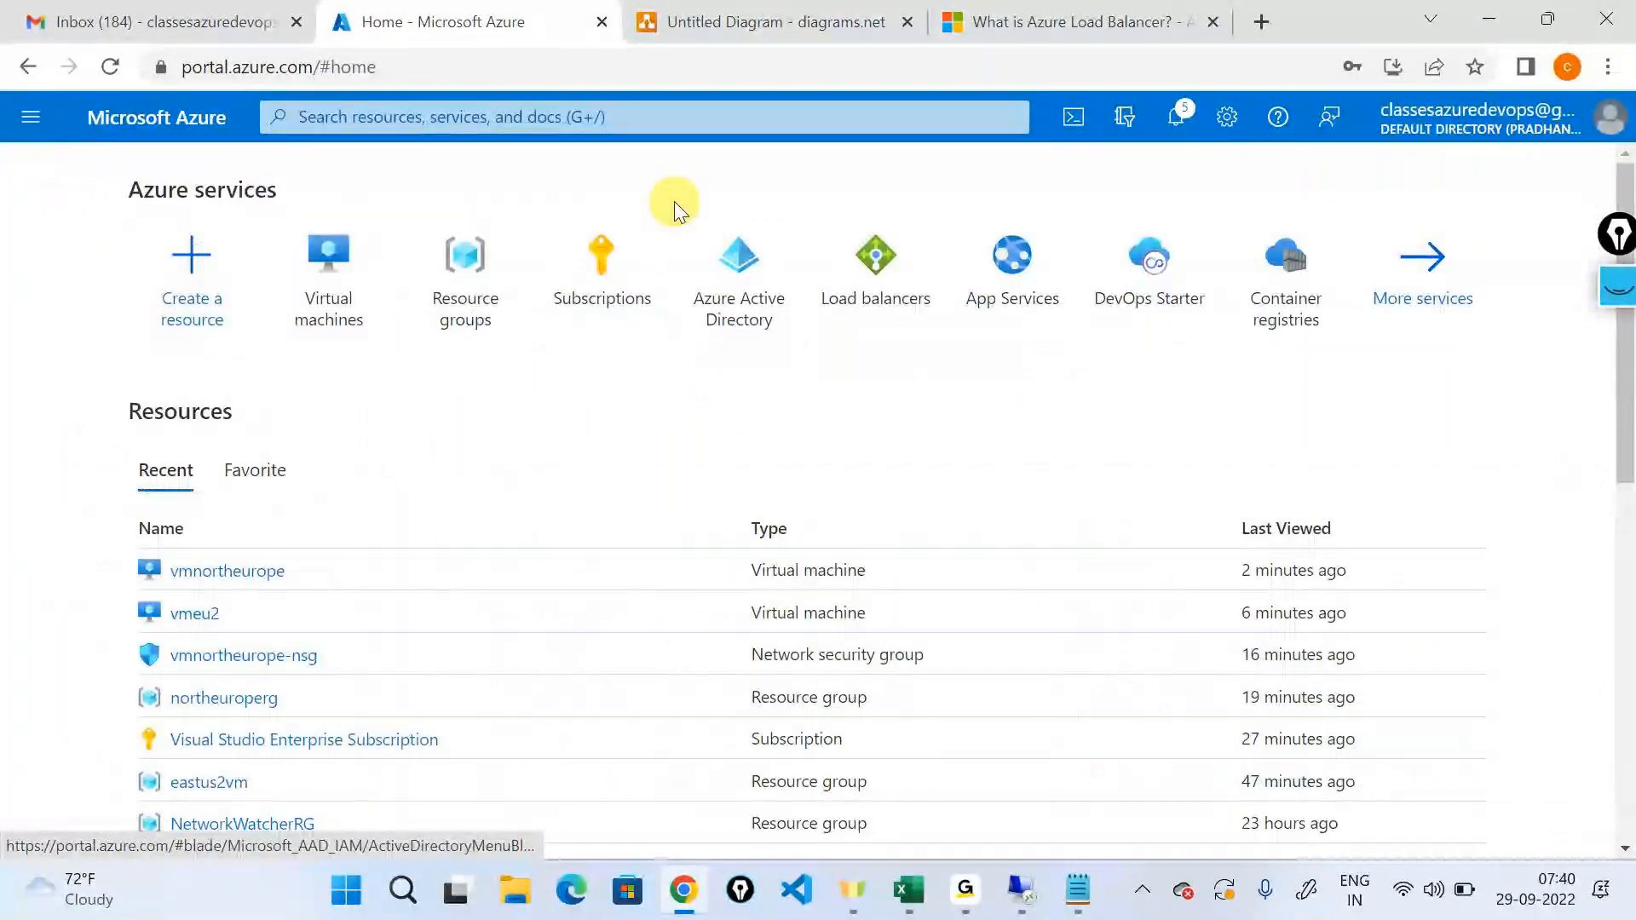
left_click(691, 114)
type("v")
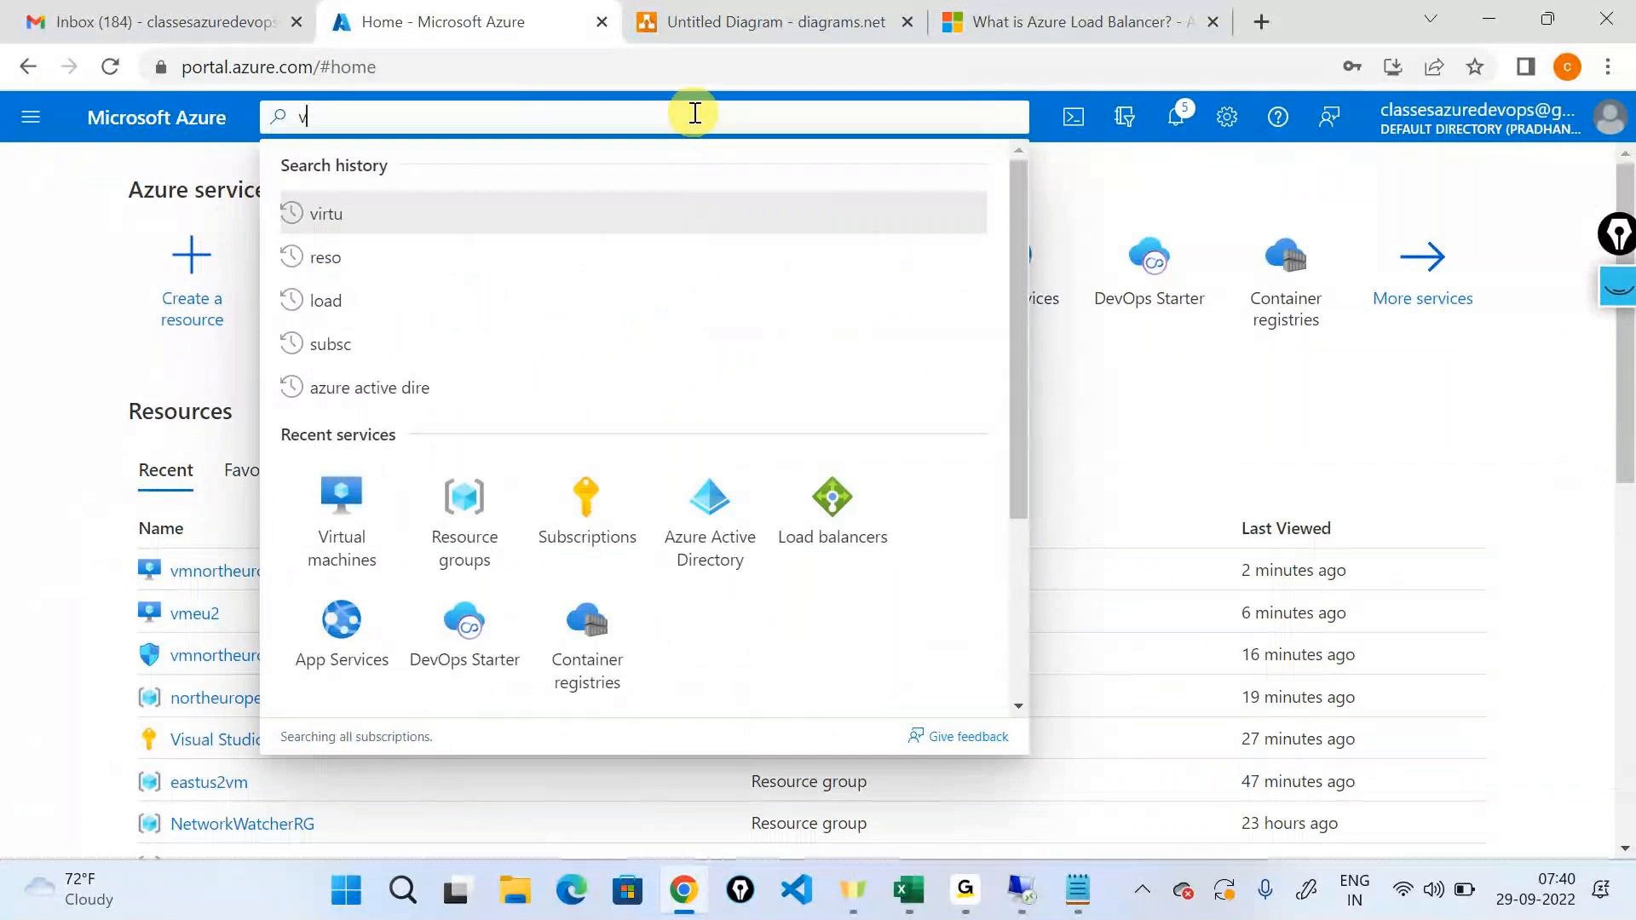
type("irtual")
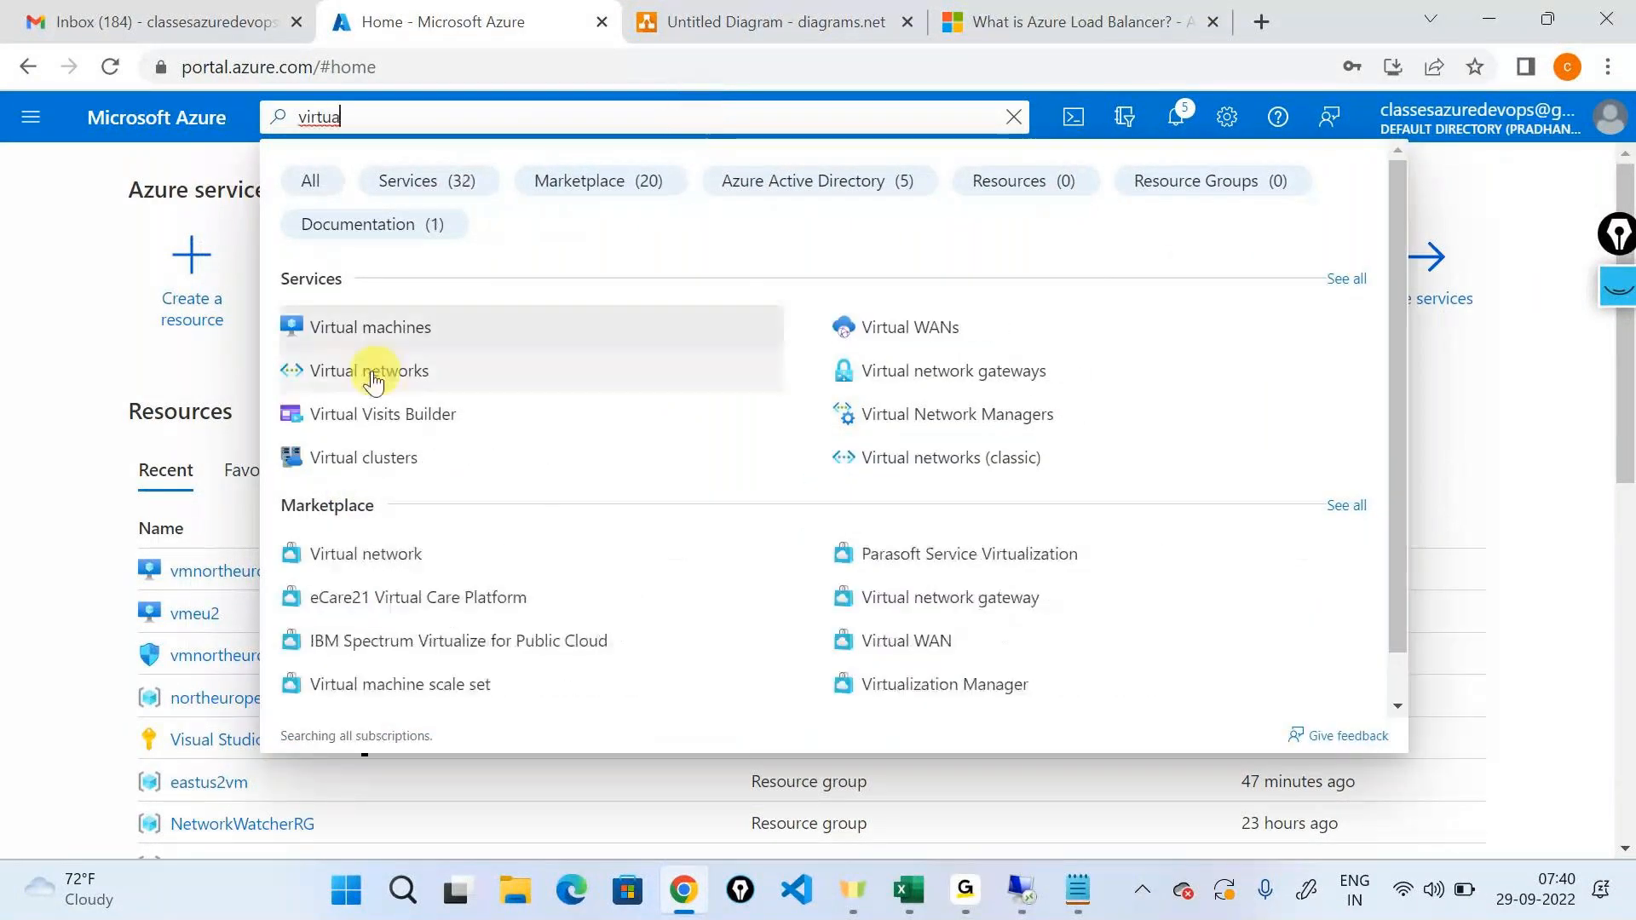
left_click(366, 369)
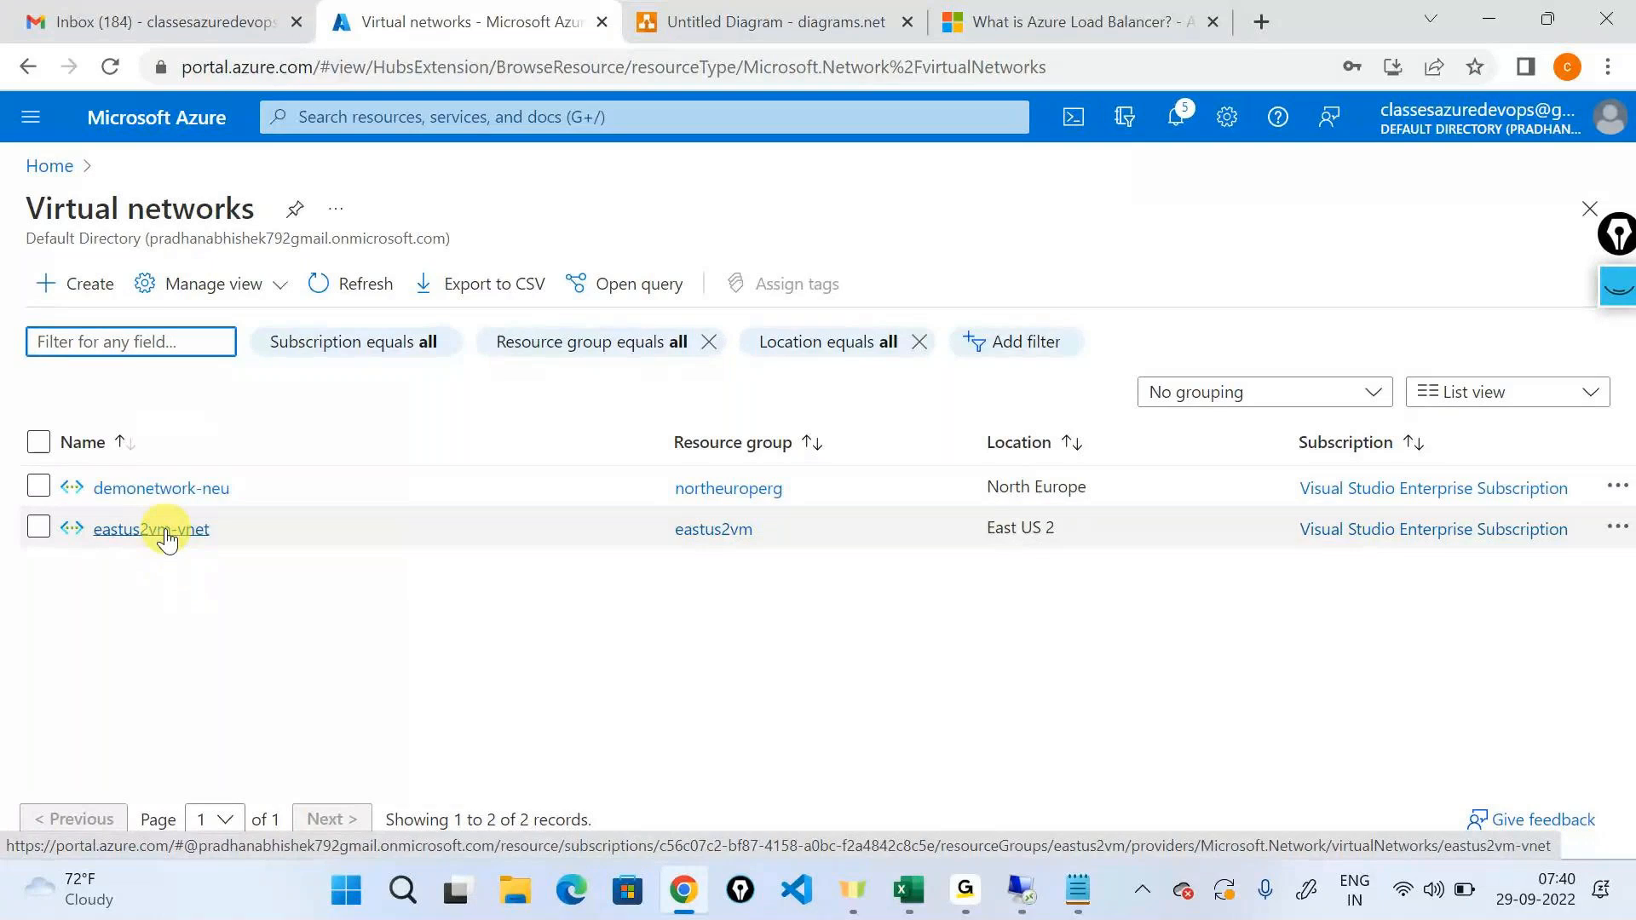
Open the eastus2vm-vnet network's peerings and start adding a new peering.
left_click(162, 529)
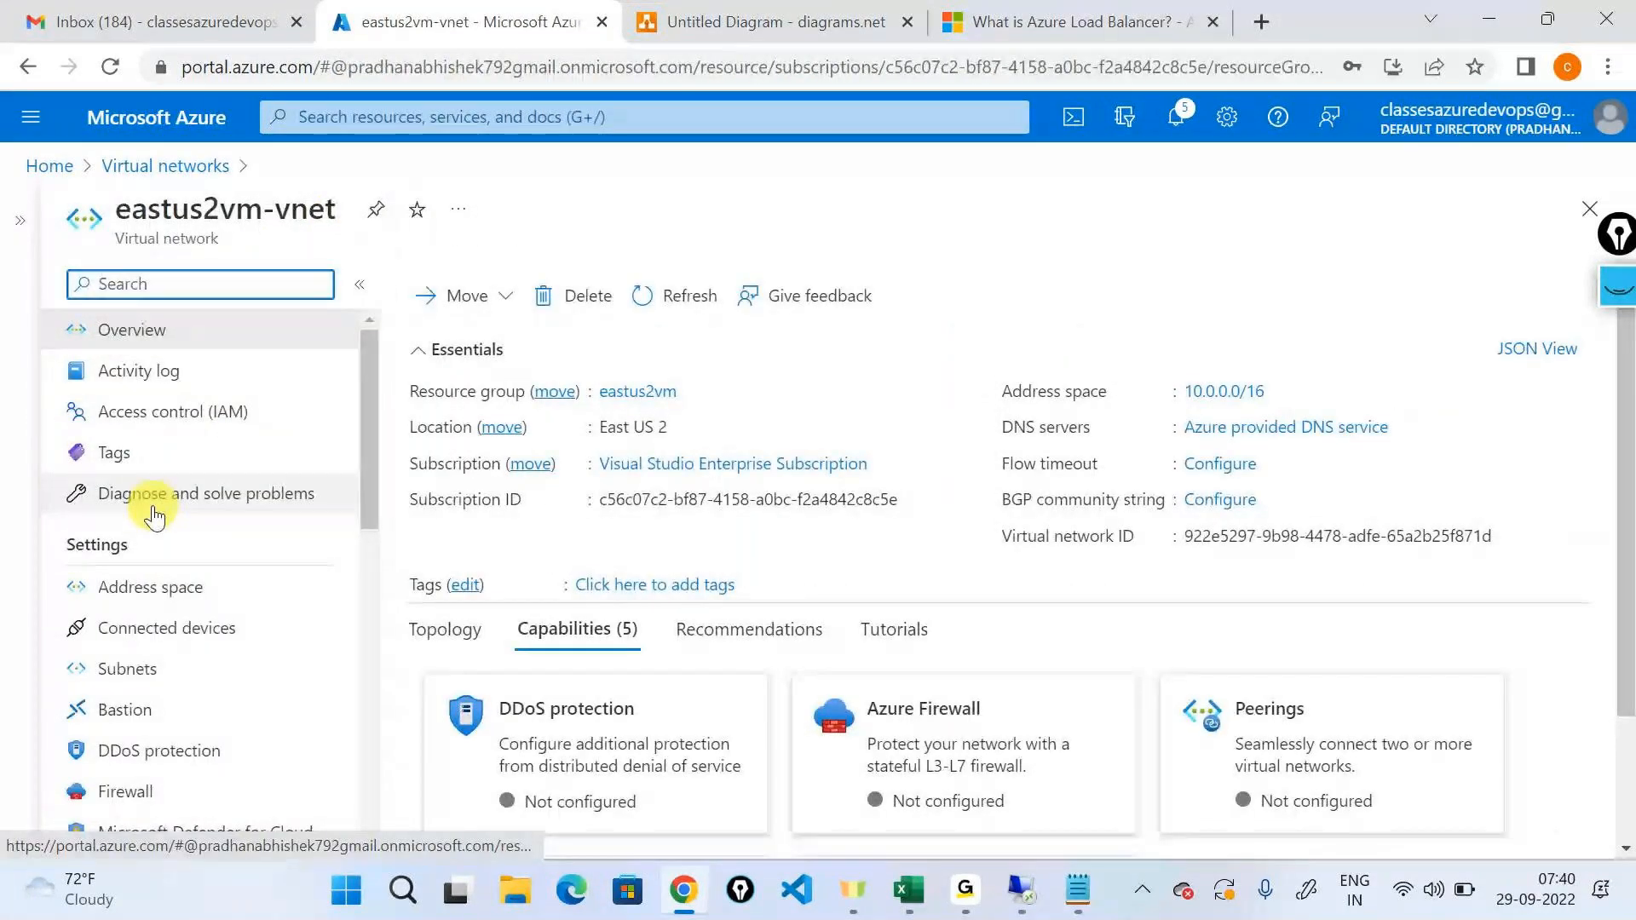
scroll(141, 588, "down", 5)
left_click(141, 588)
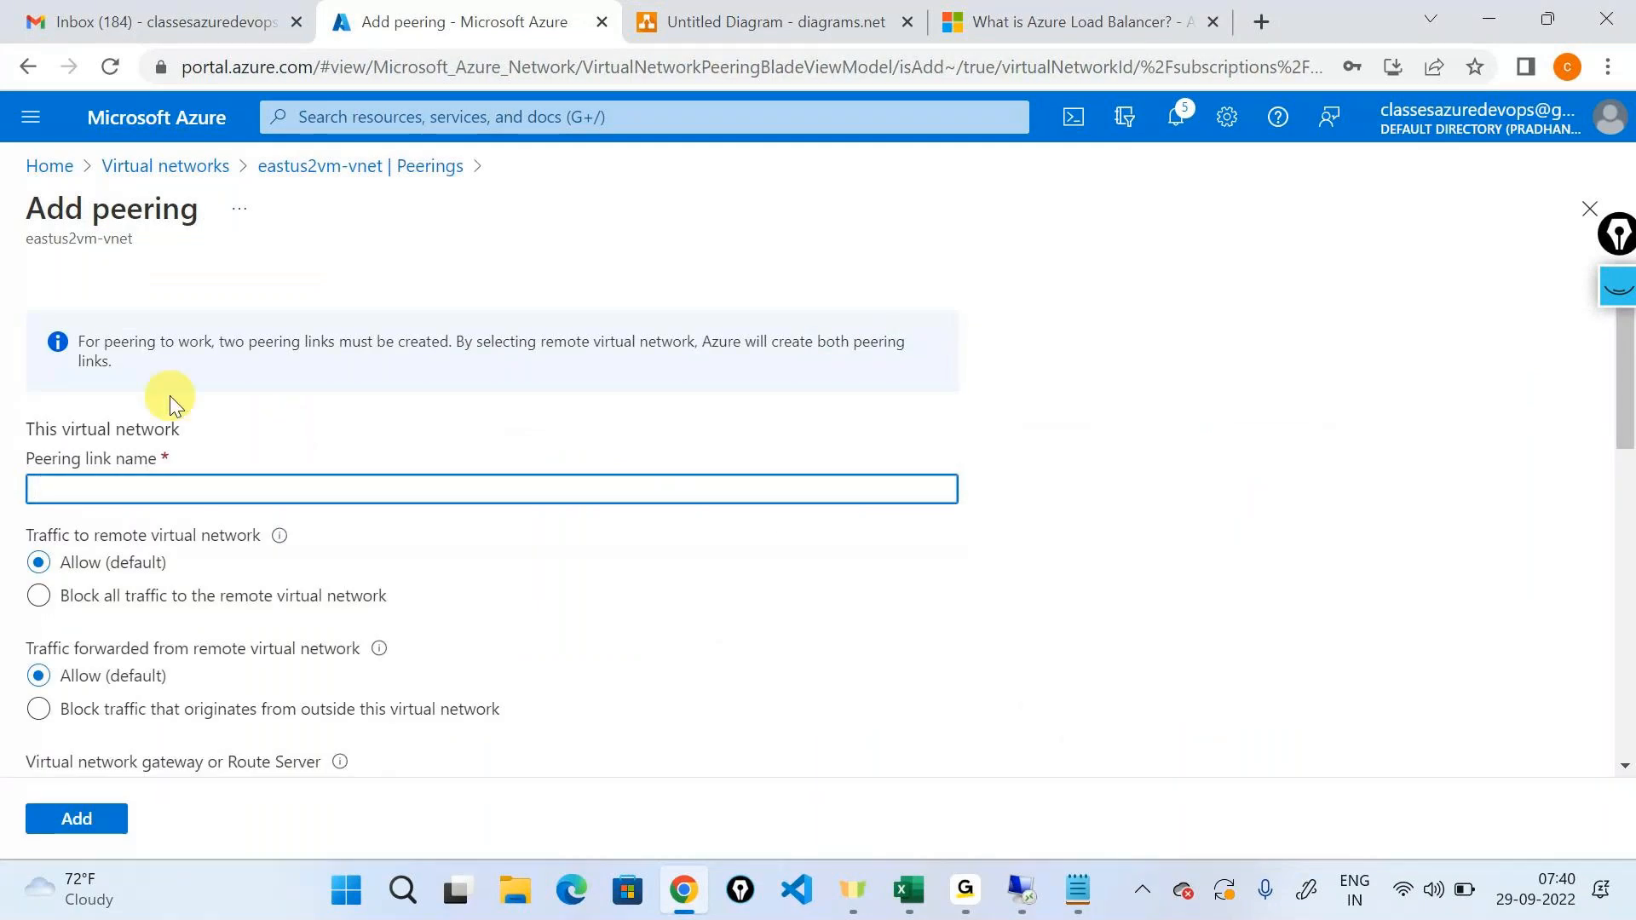
Read the note on the Add peering form about the peering links that must be created.
left_click_drag(83, 338, 182, 333)
left_click(234, 340)
double_click(419, 341)
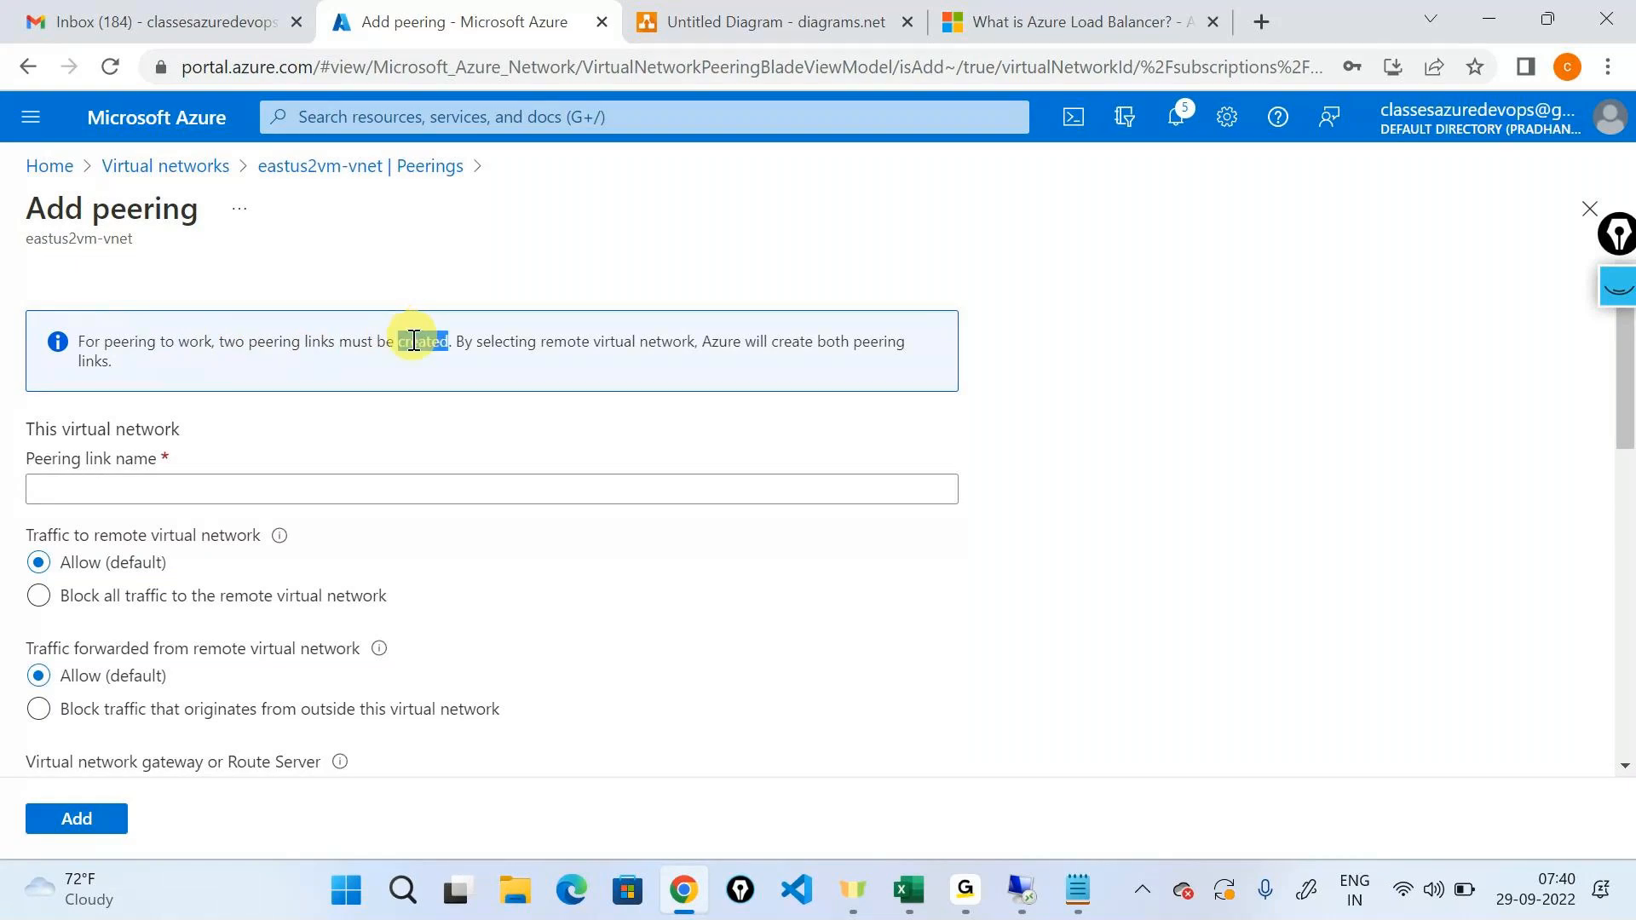
In the diagrams.net diagram, clear the old ink, draw connecting arrows in both directions between the 10.0.0.0/16 and 192.168.0.0/16 networks, and hide the annotations.
left_click(665, 21)
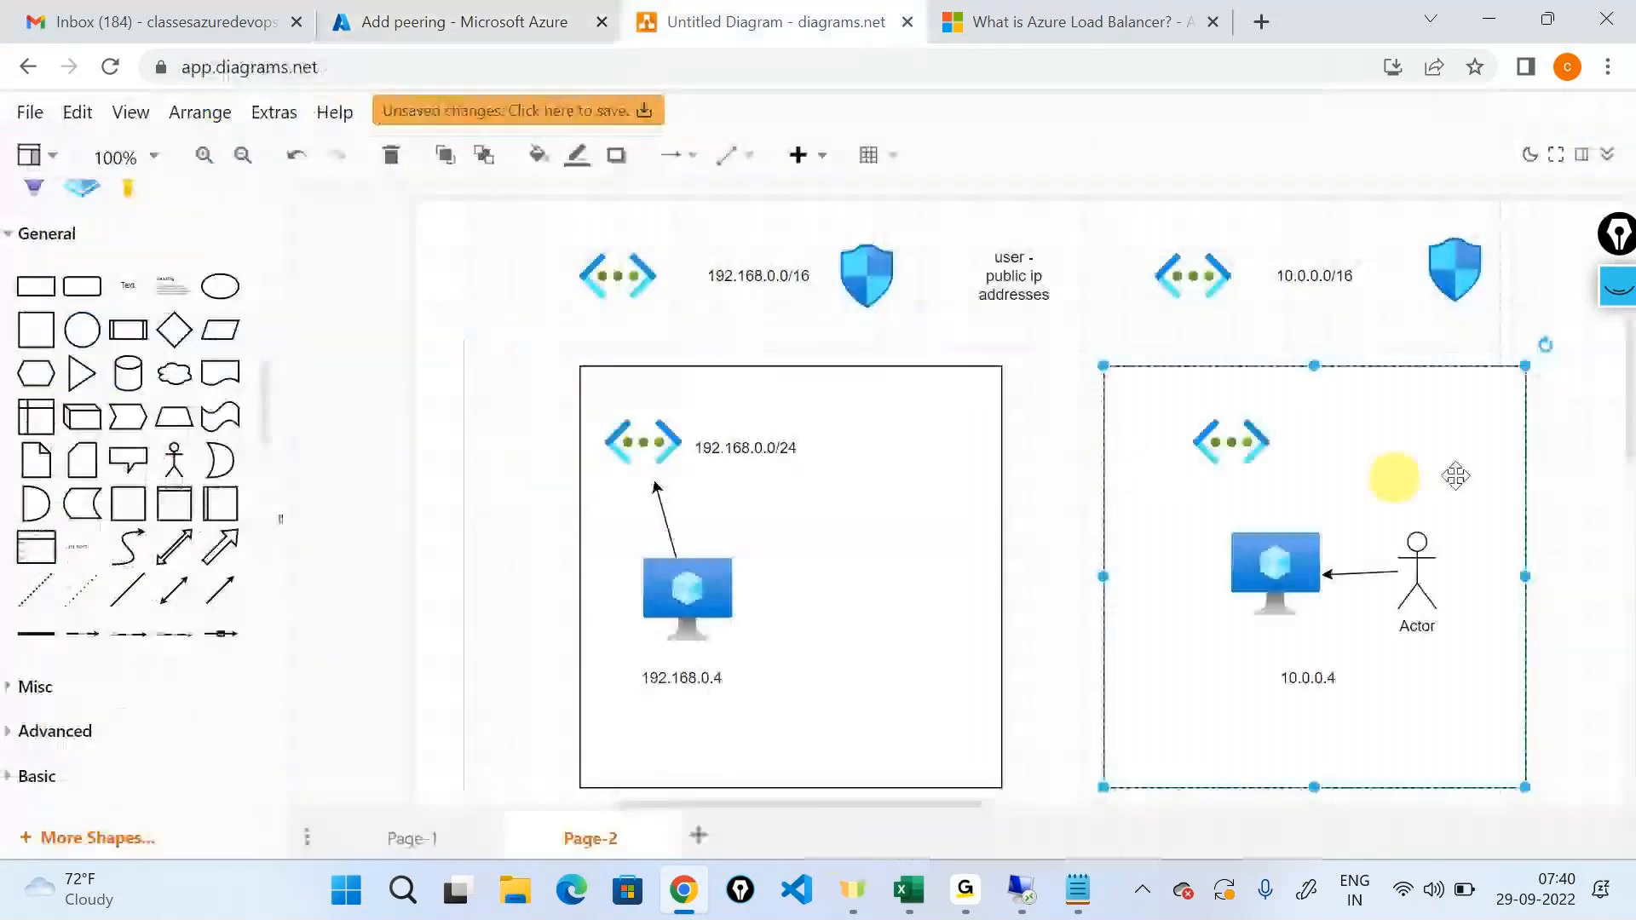
left_click(1619, 294)
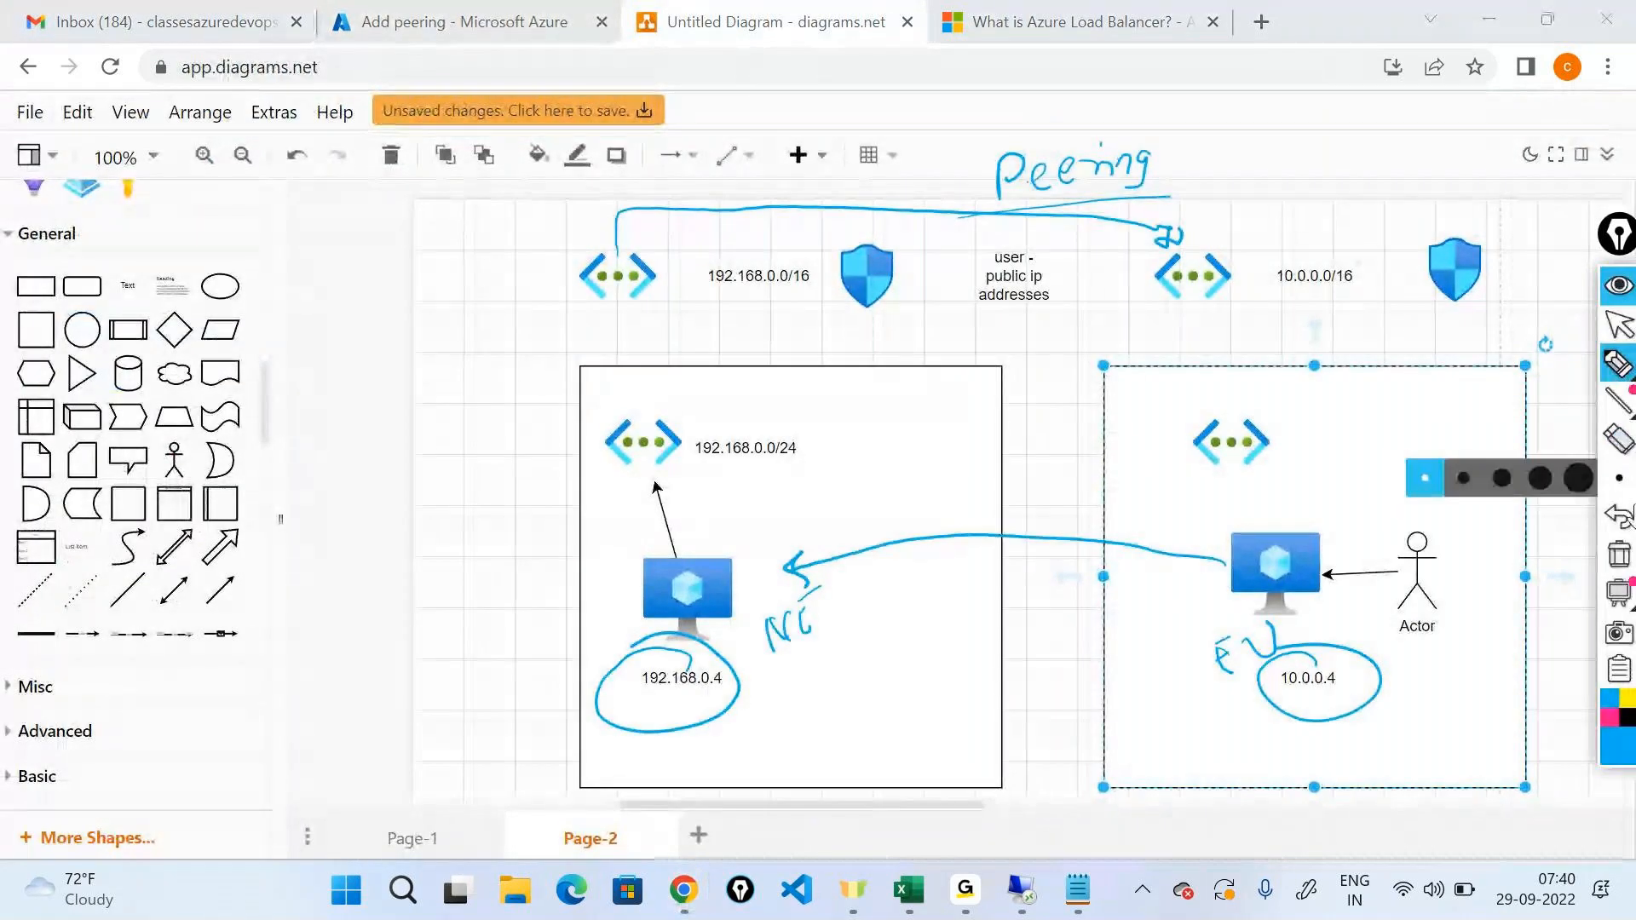
left_click(1622, 563)
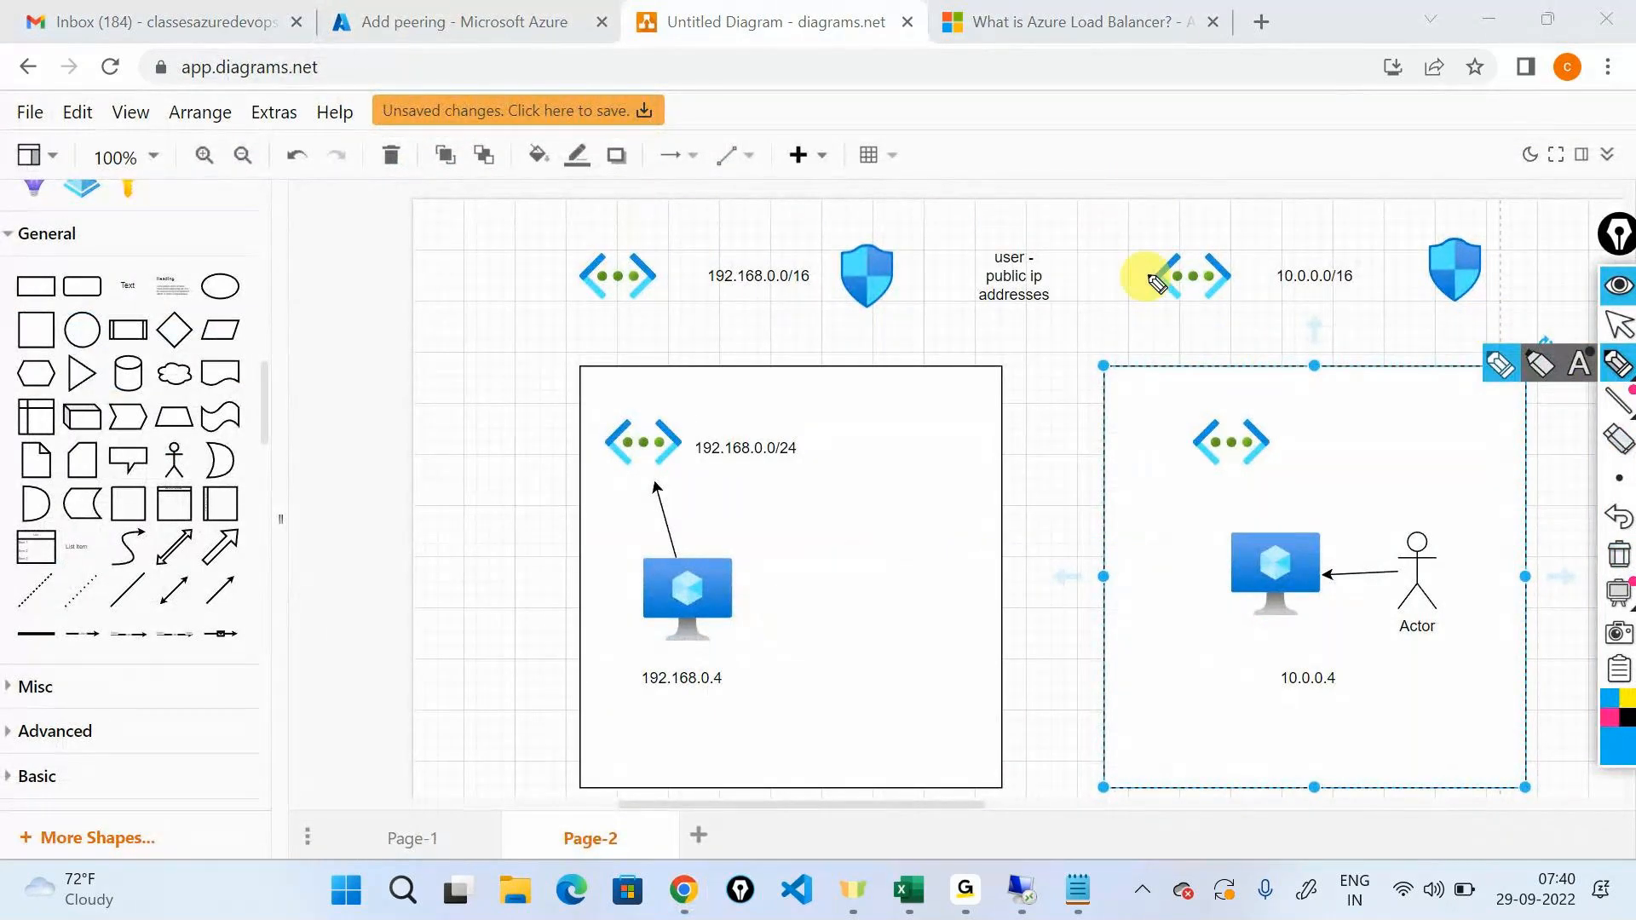
mouse_move(1155, 271)
left_mouse_down()
mouse_move(882, 215)
mouse_move(668, 242)
mouse_move(686, 255)
left_mouse_up()
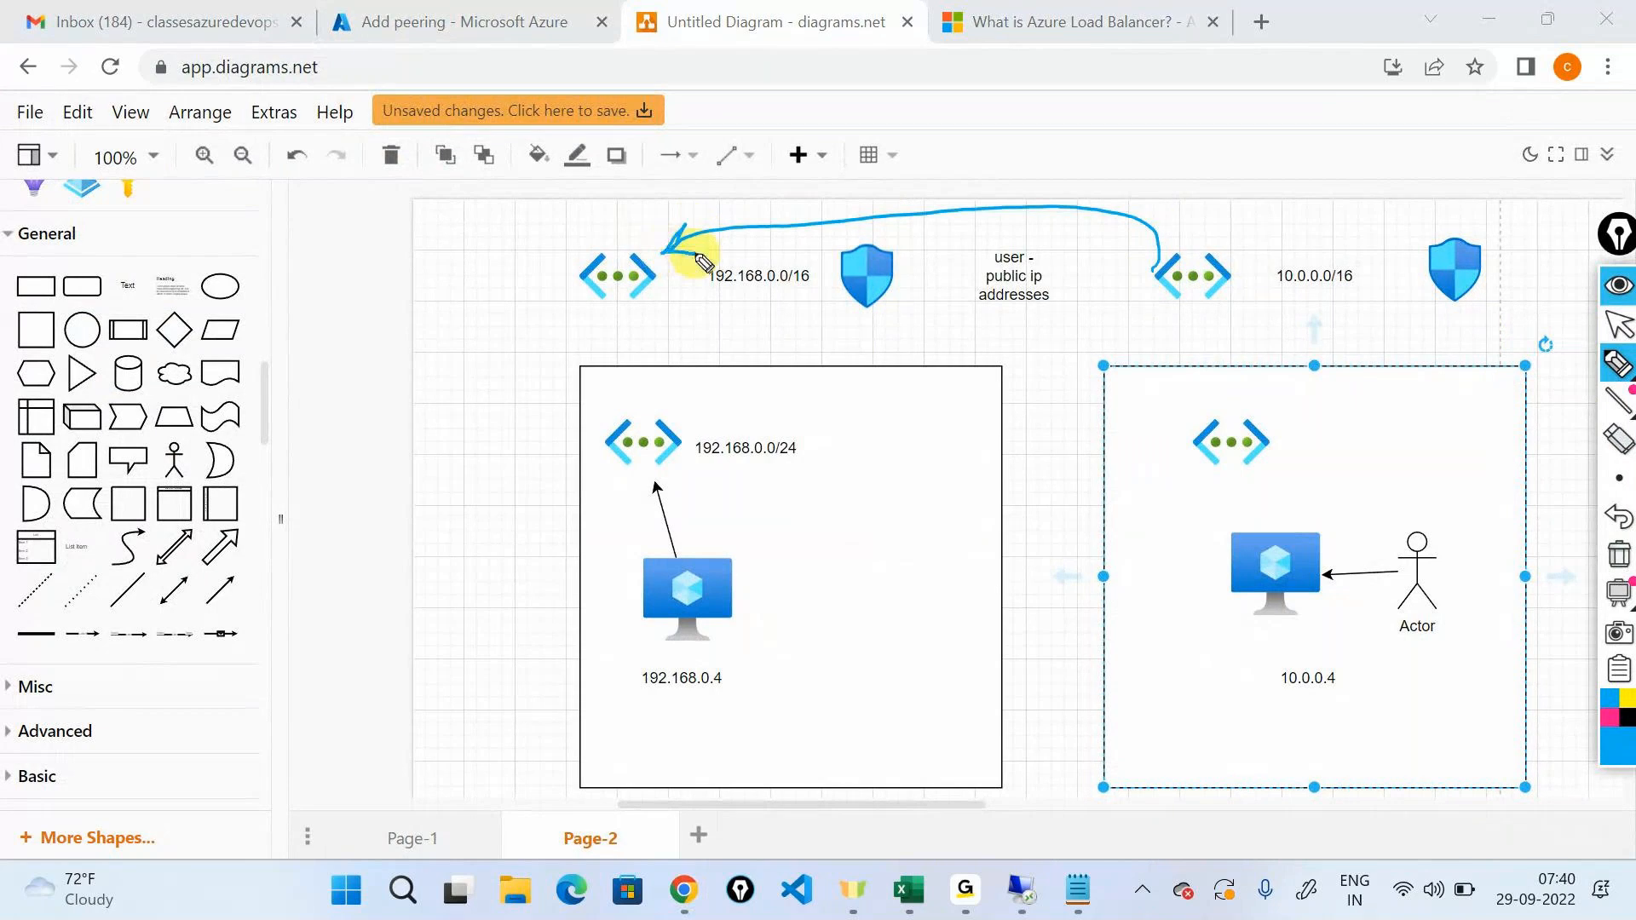
mouse_move(657, 311)
left_mouse_down()
mouse_move(894, 340)
mouse_move(1162, 311)
left_mouse_up()
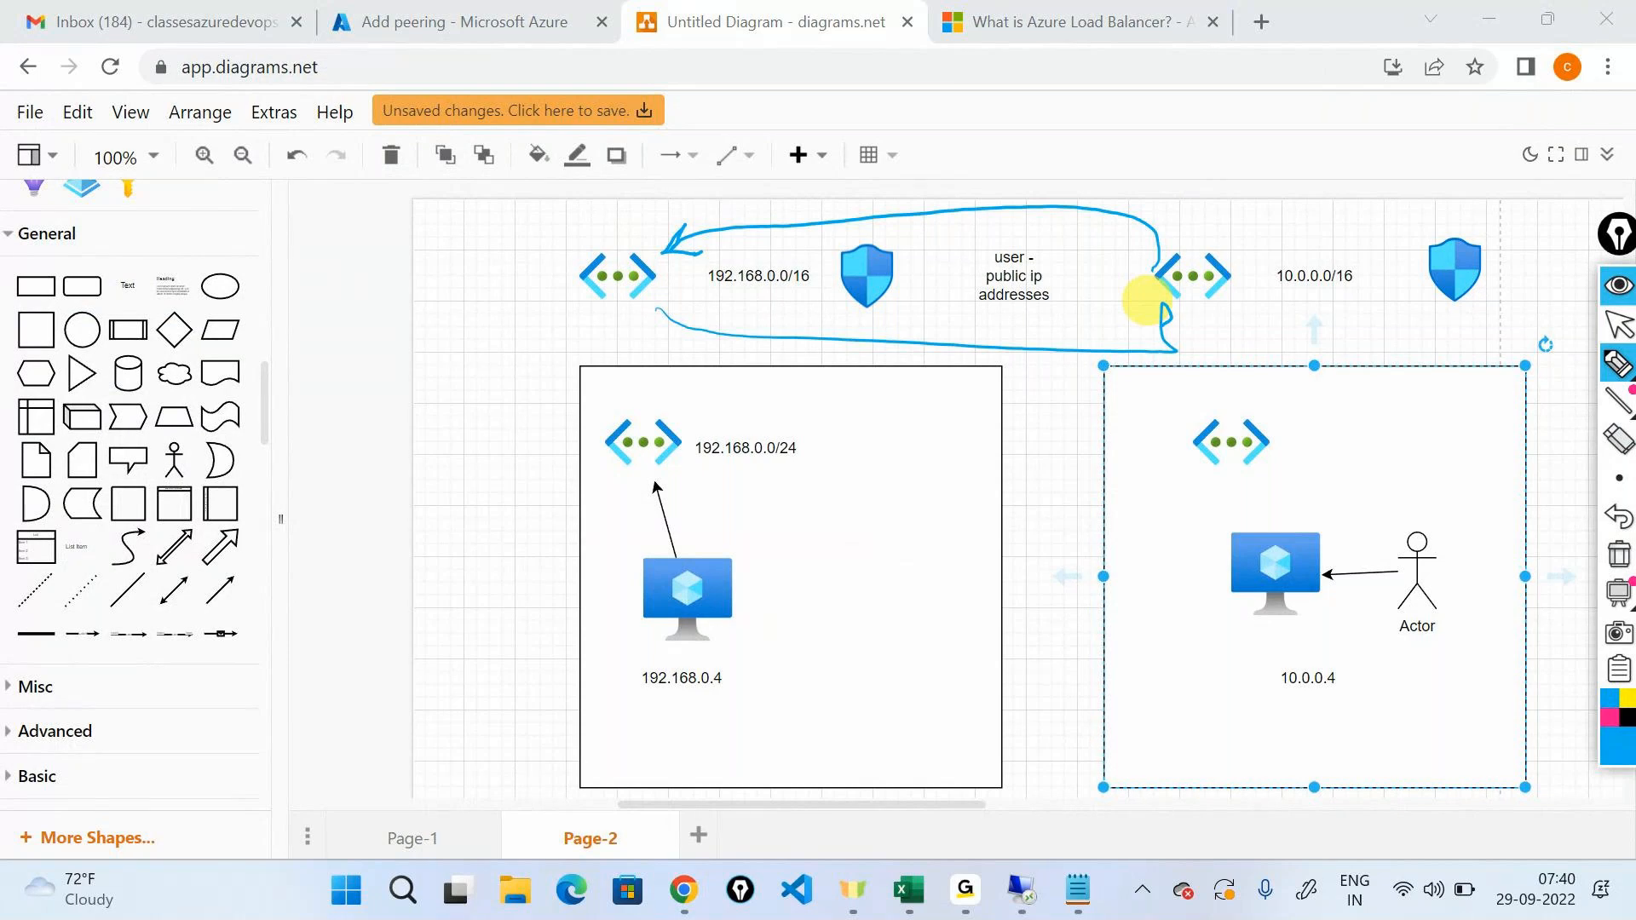
left_click(1618, 285)
In the Azure portal's Add peering form, name this virtual network's peering link link1 and bring up the Remote virtual network section.
left_click(545, 13)
left_click(338, 489)
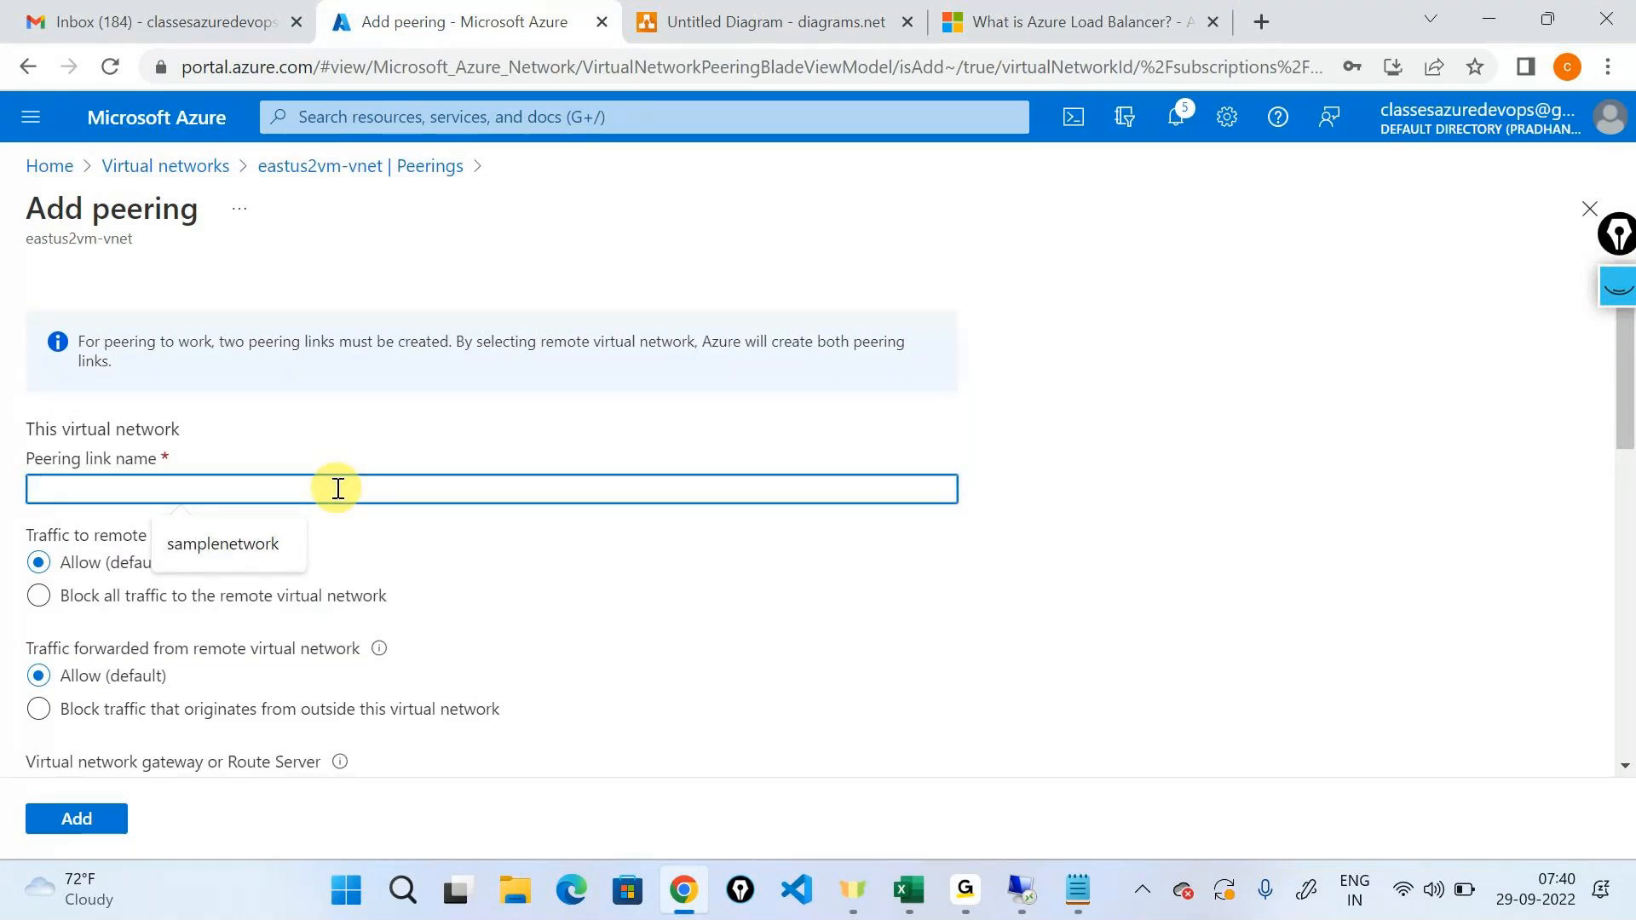
type("link1")
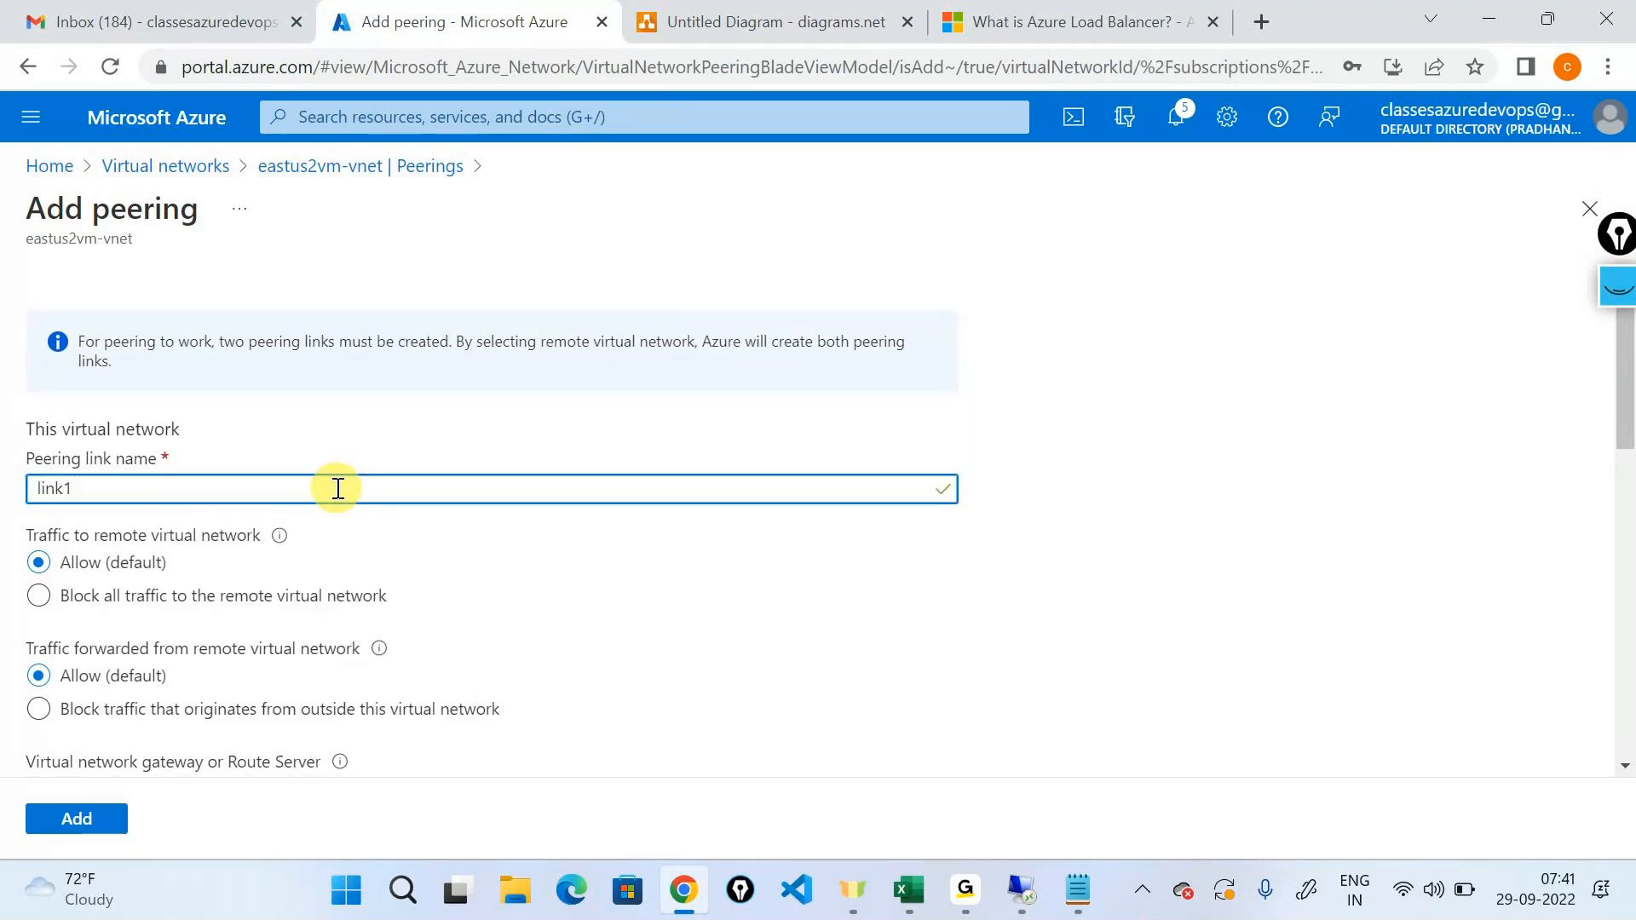
left_click_drag(19, 236, 149, 241)
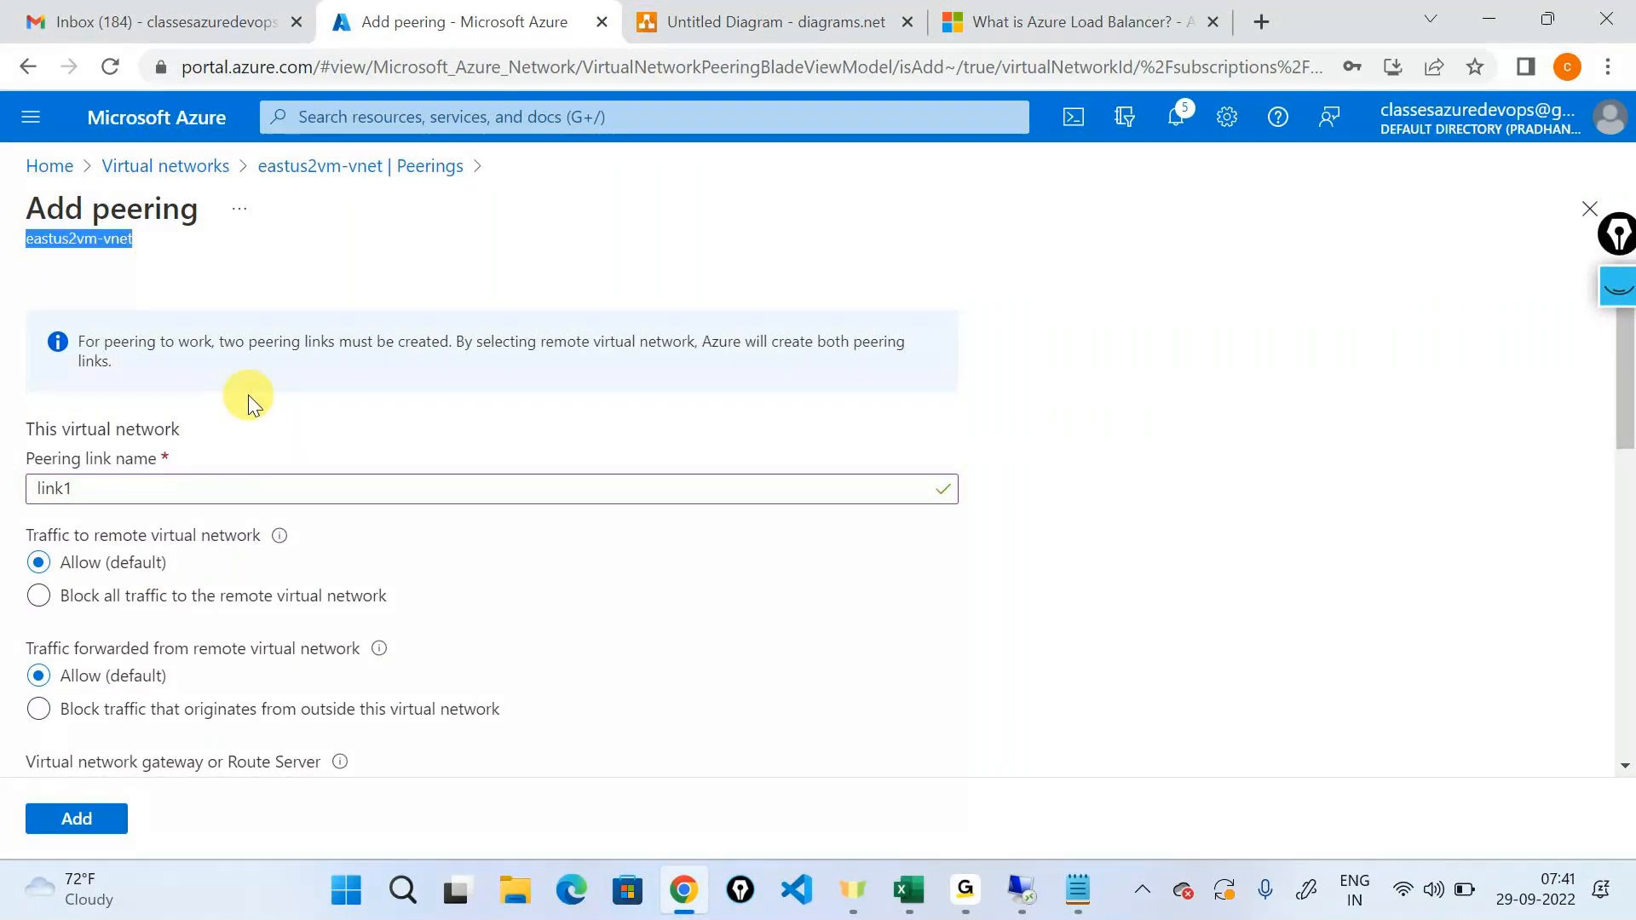
scroll(248, 396, "down", 2)
scroll(248, 395, "up", 1)
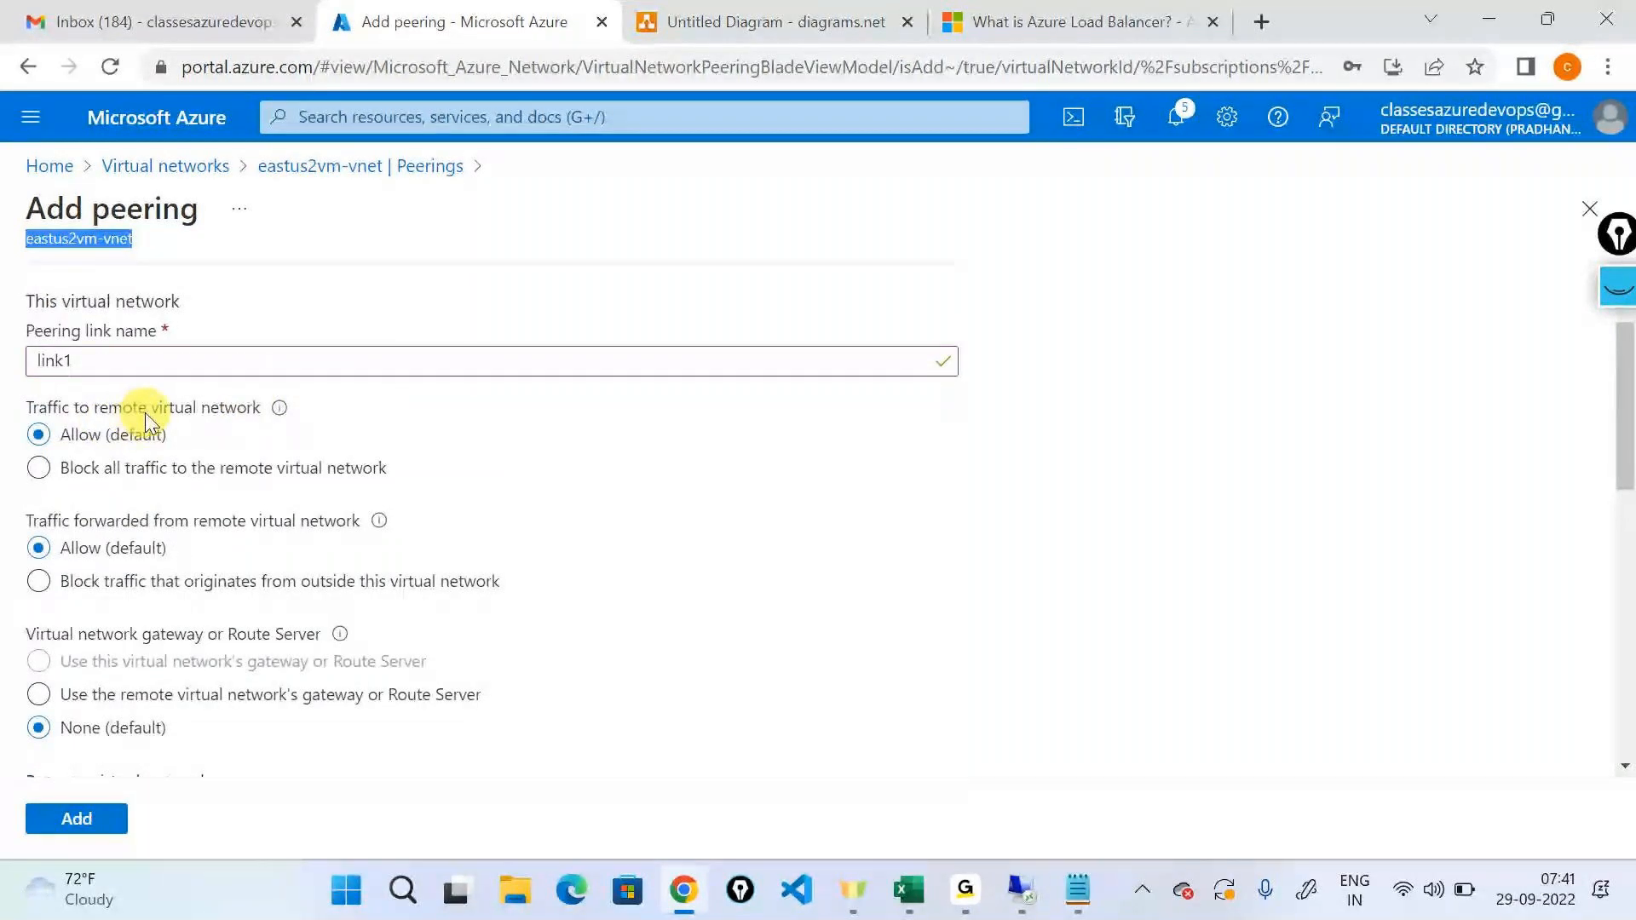
scroll(186, 560, "down", 3)
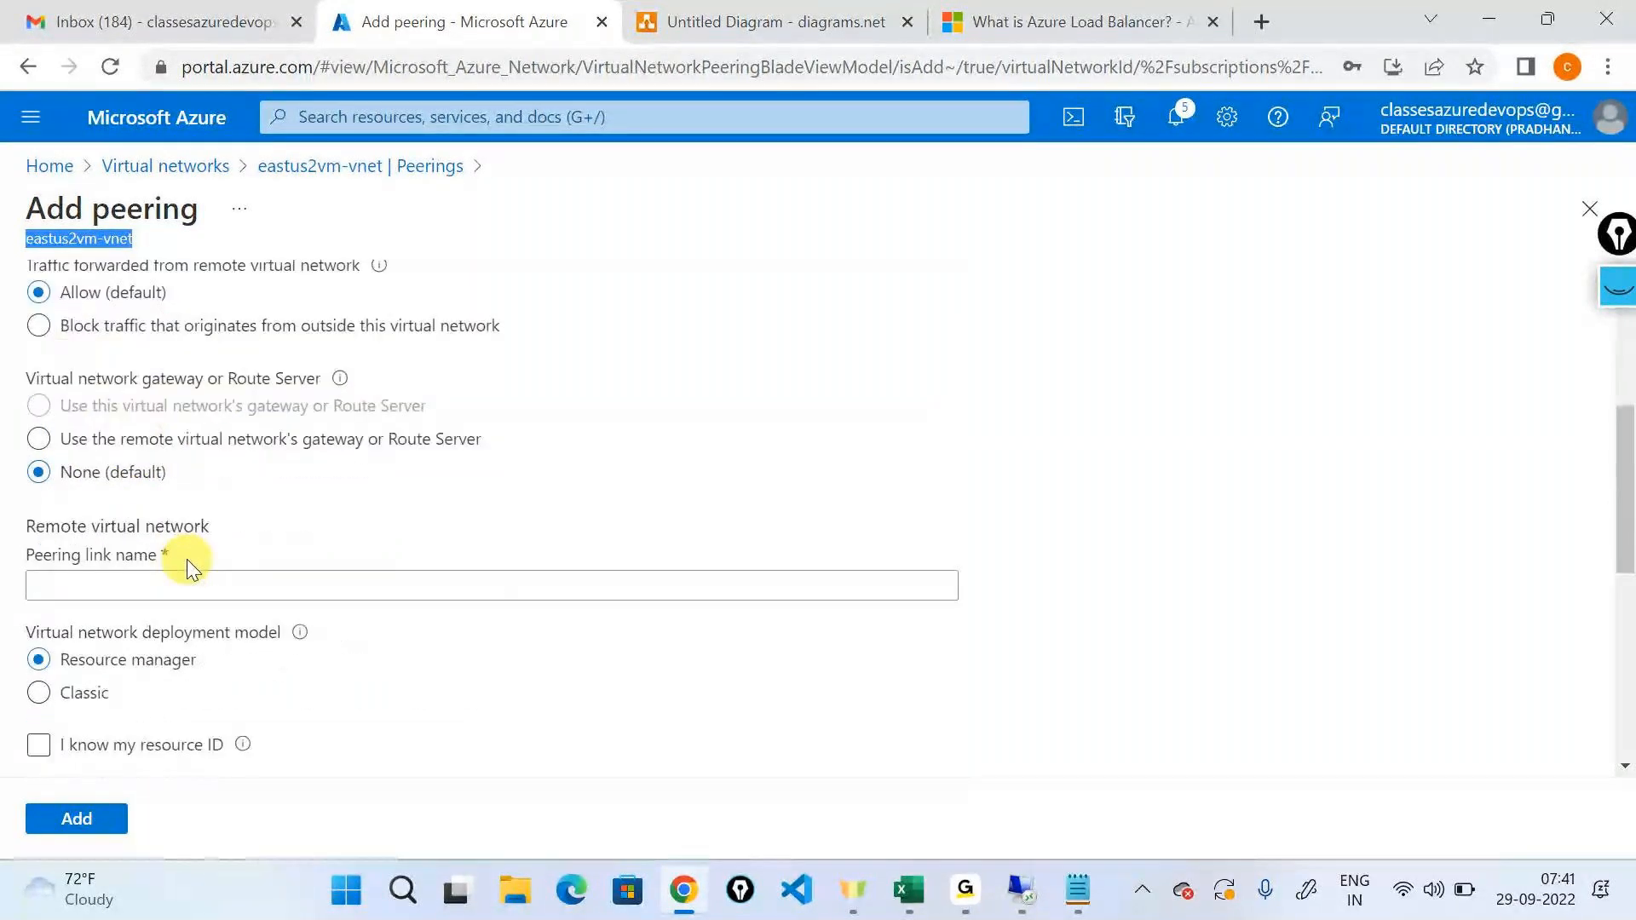
left_click_drag(36, 528, 237, 533)
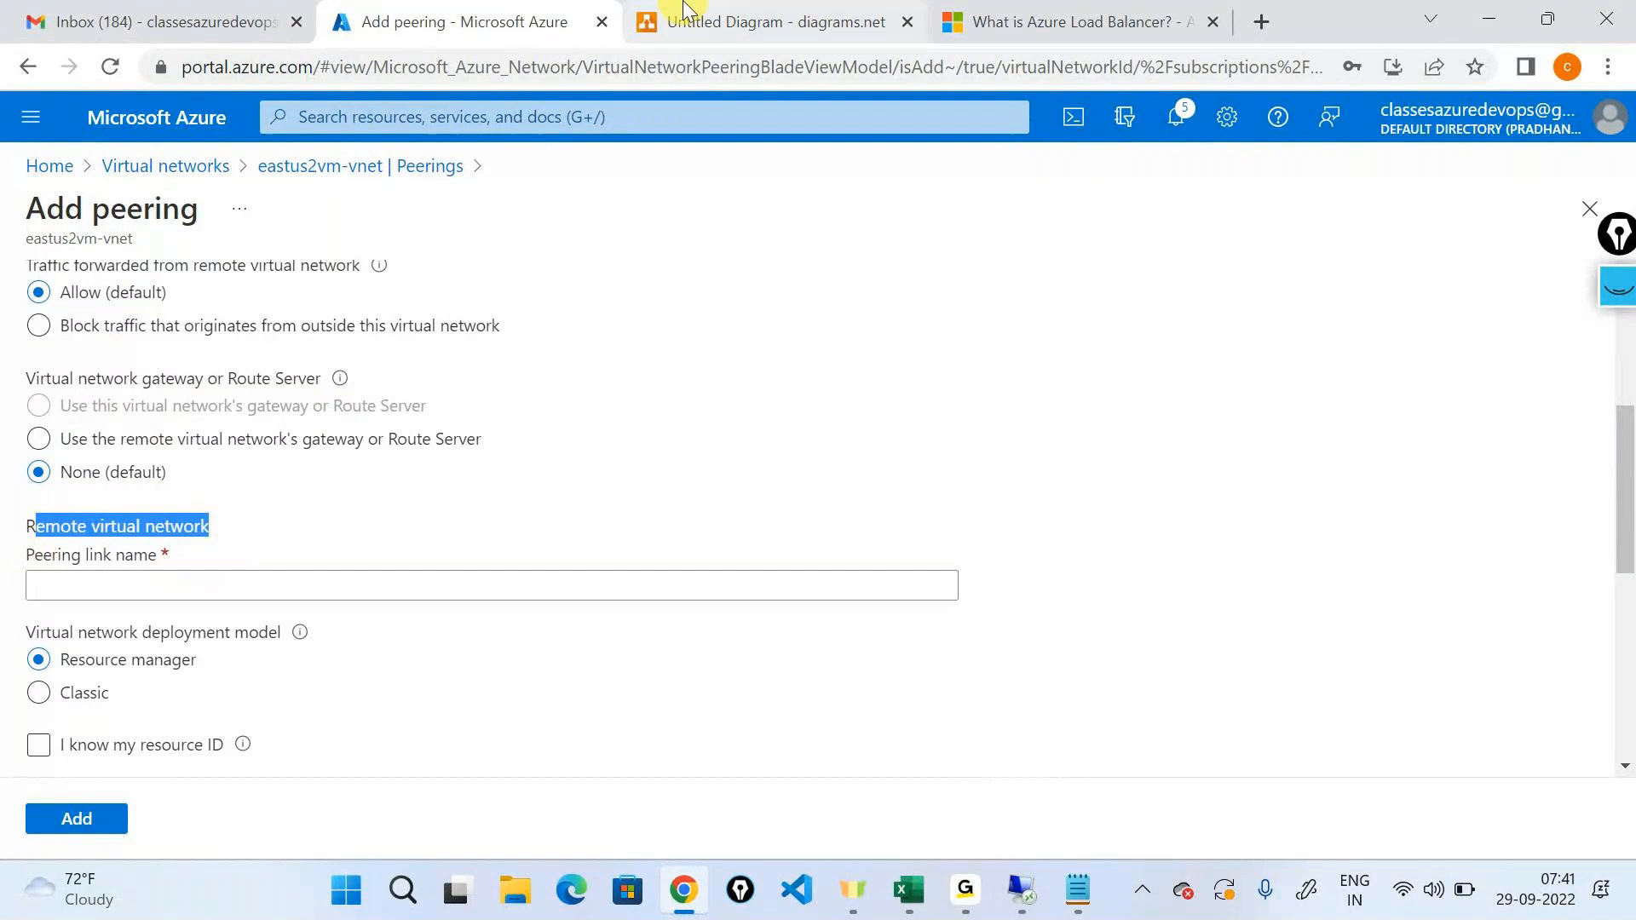
Back in the diagram, clear the ink and draw a connector labelled Link from the 10.0.0.0/16 network to the 192.168.0.0/16 network.
left_click(687, 12)
left_click(1606, 298)
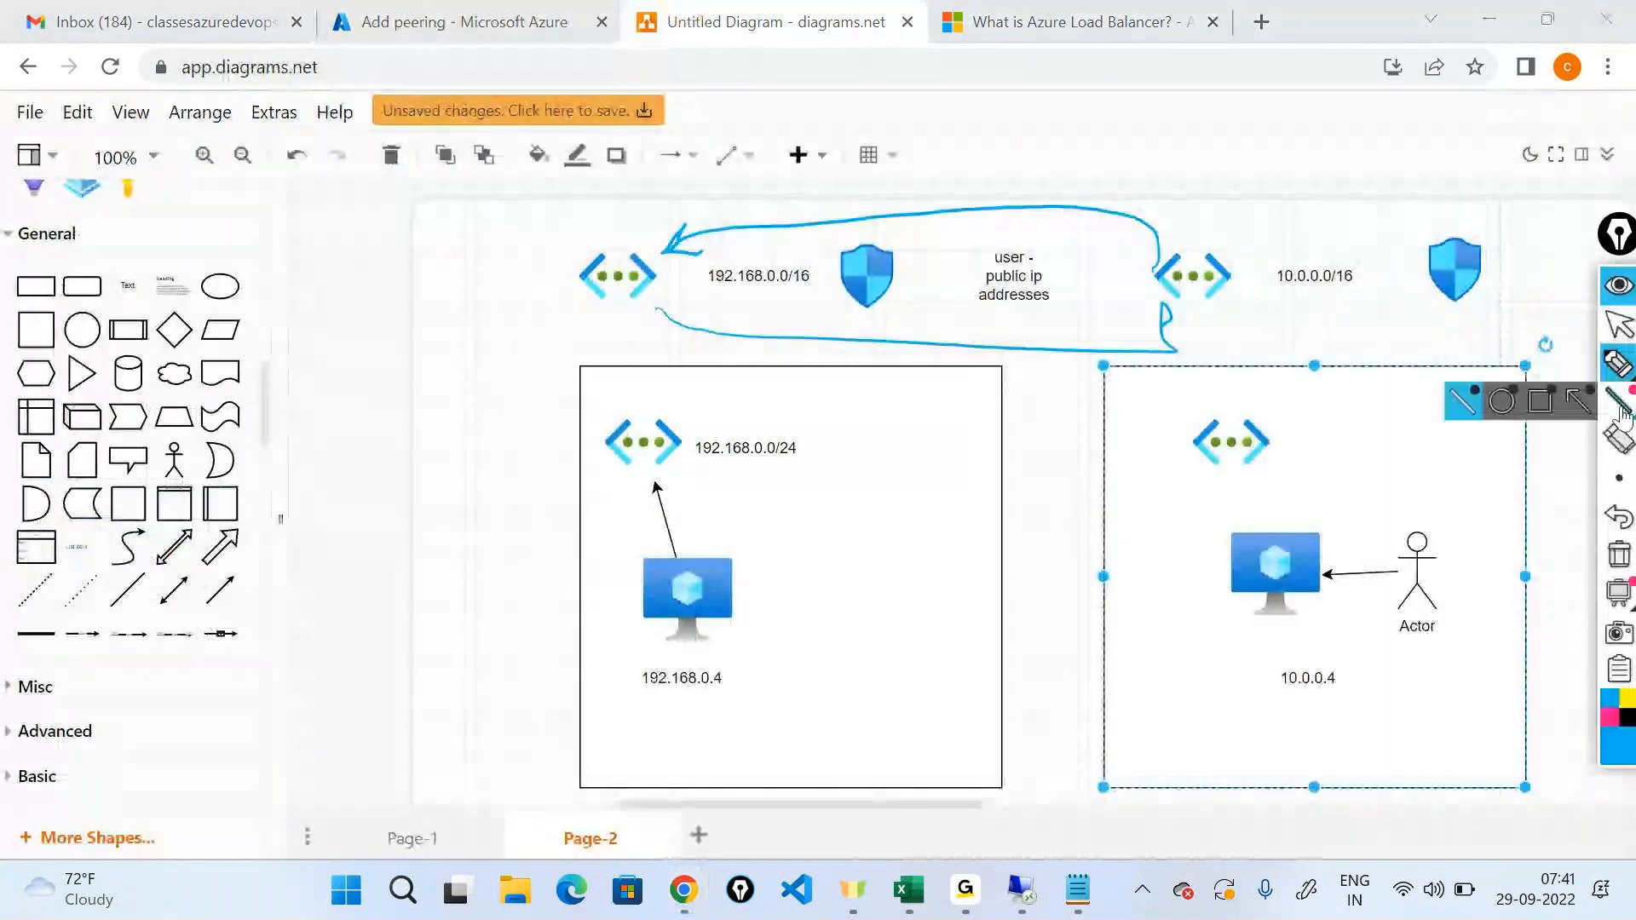
left_click(1619, 555)
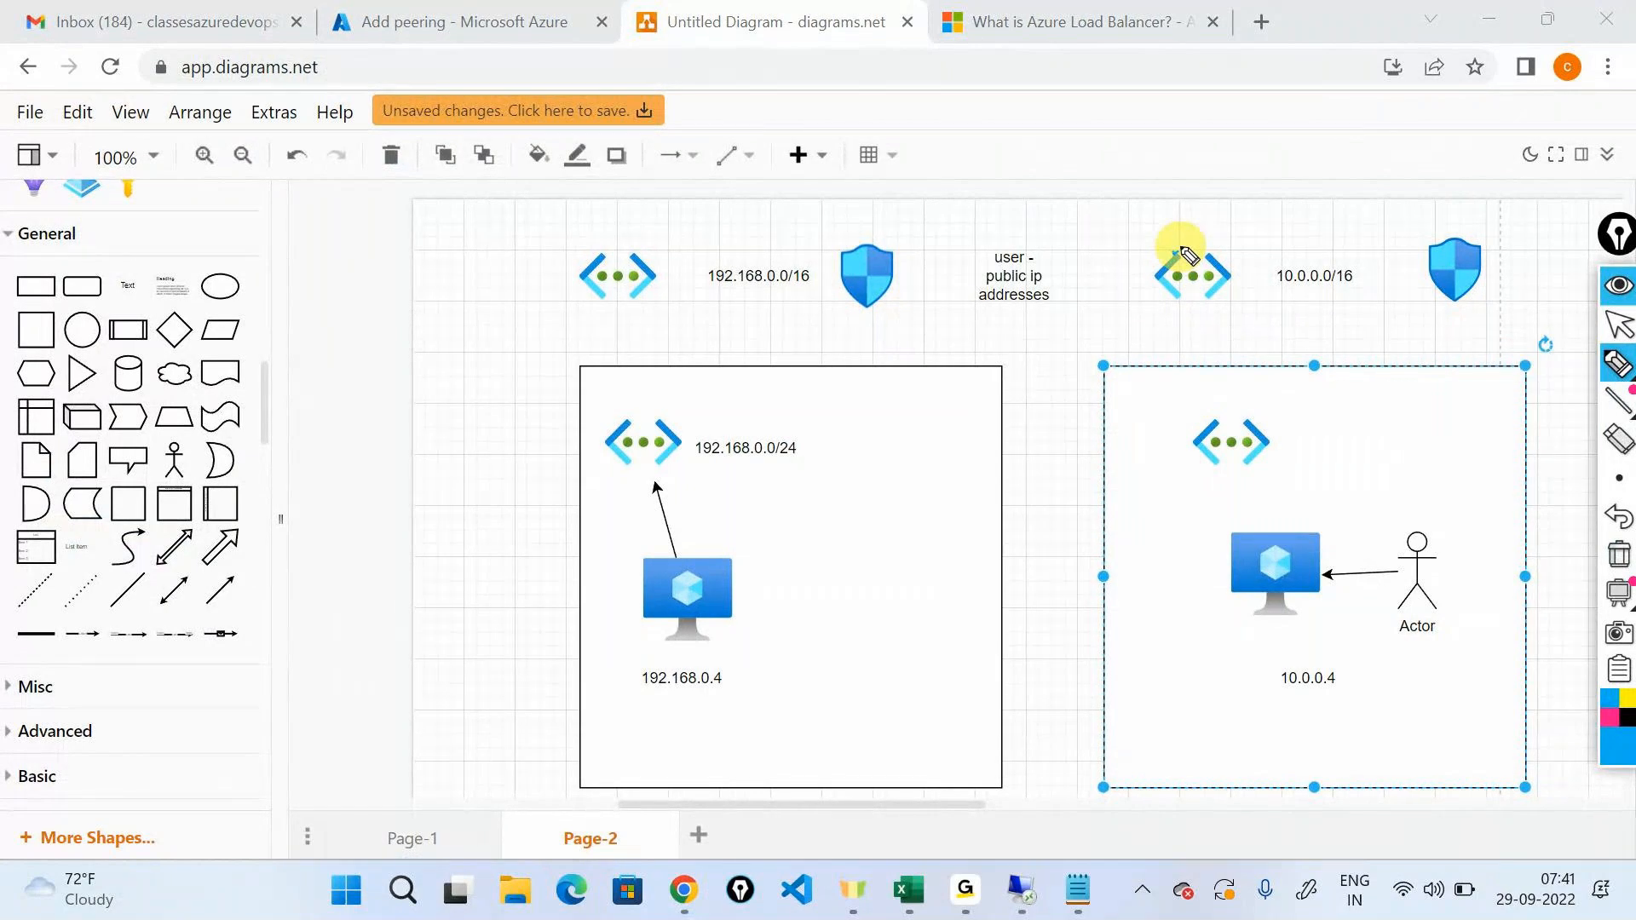
mouse_move(1174, 254)
left_mouse_down()
mouse_move(865, 213)
mouse_move(657, 226)
left_mouse_up()
left_click_drag(961, 143, 1032, 167)
left_click_drag(1050, 130, 1054, 162)
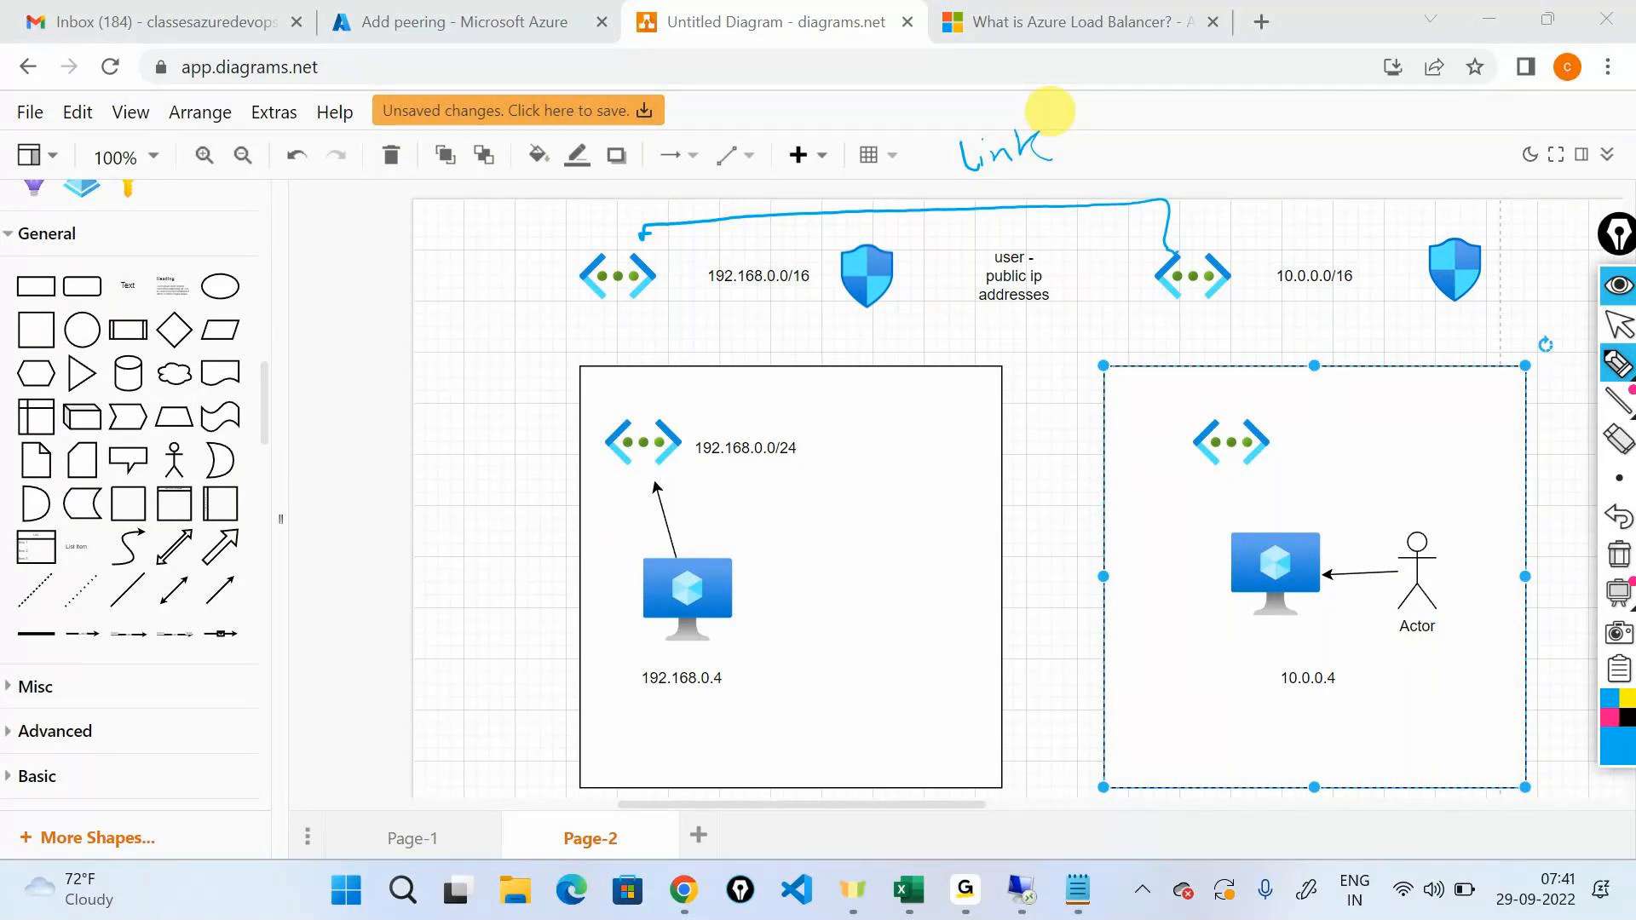
Ink a second connector labelled Link2 below the first, circle both virtual network icons, and hide the annotations.
left_click_drag(628, 302, 1206, 311)
mouse_move(942, 336)
left_mouse_down()
mouse_move(947, 359)
mouse_move(1027, 348)
left_mouse_up()
left_click_drag(1037, 325, 1080, 346)
mouse_move(622, 225)
left_mouse_down()
mouse_move(679, 321)
mouse_move(643, 231)
left_mouse_up()
mouse_move(1185, 223)
left_mouse_down()
mouse_move(1143, 336)
mouse_move(1252, 238)
left_mouse_up()
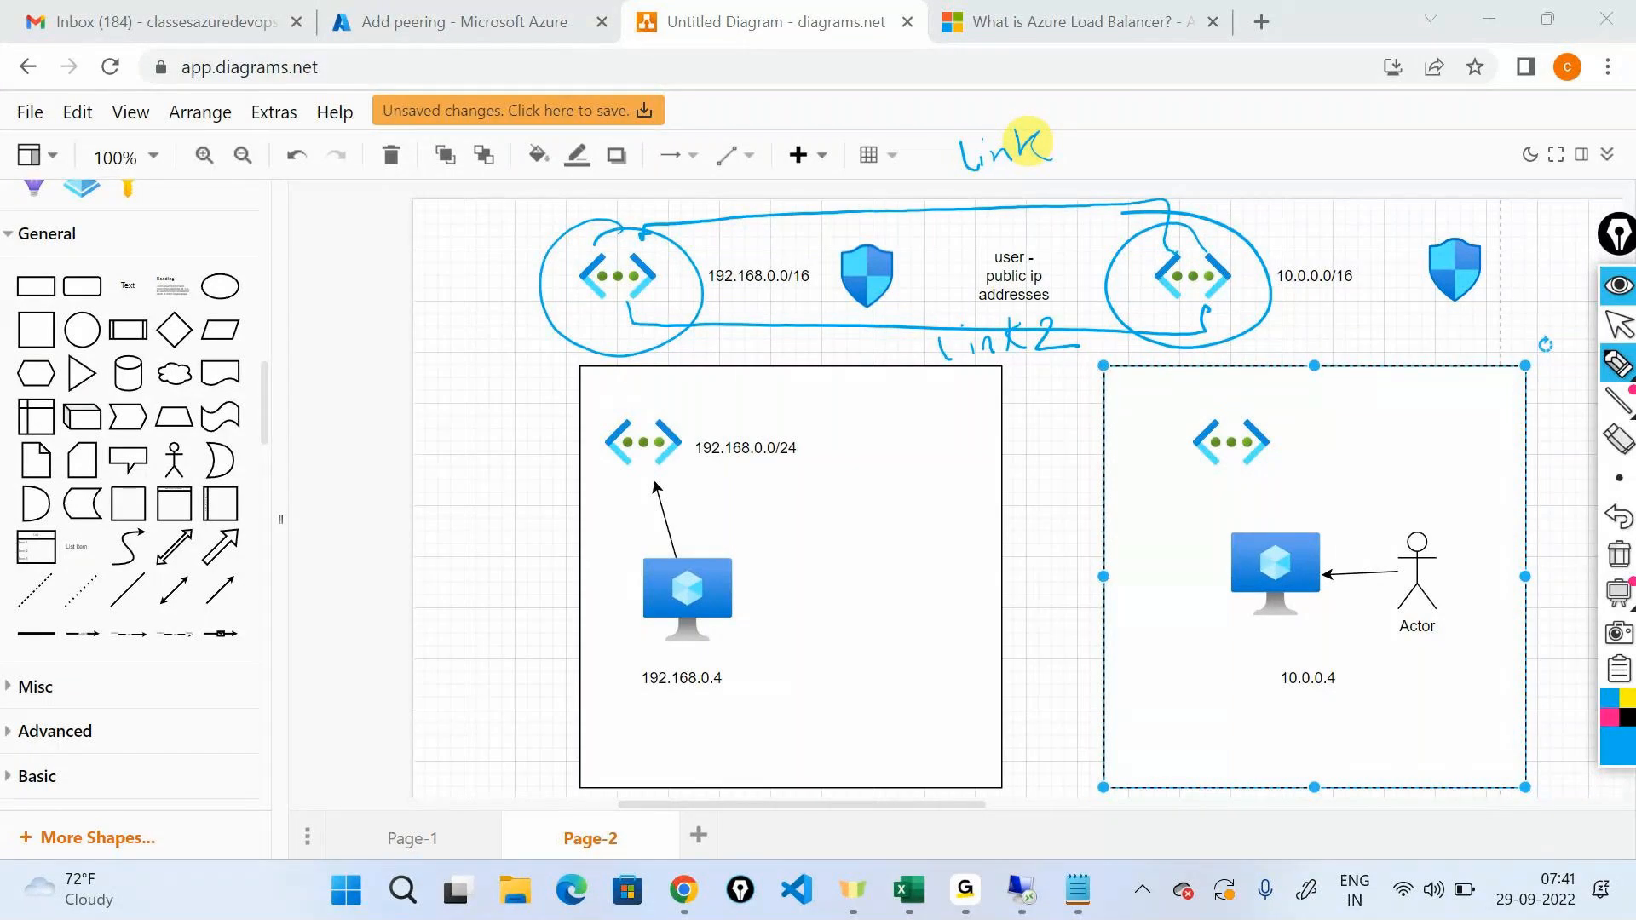
left_click(1611, 287)
Return to the Azure portal and name the remote virtual network's peering link link2.
left_click(408, 12)
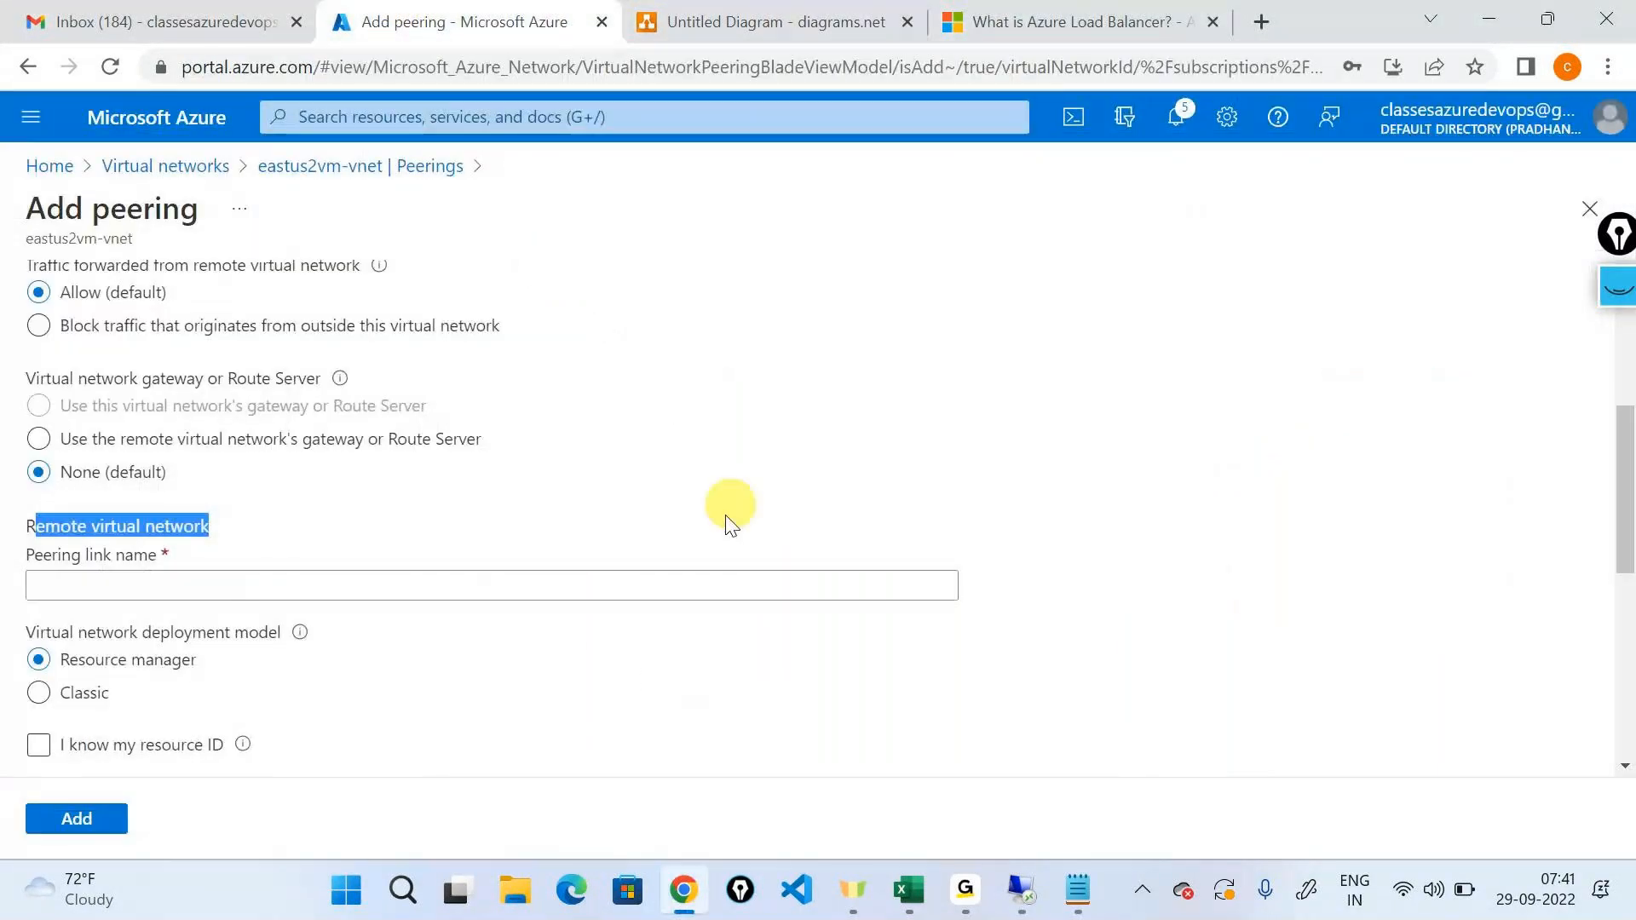
double_click(130, 555)
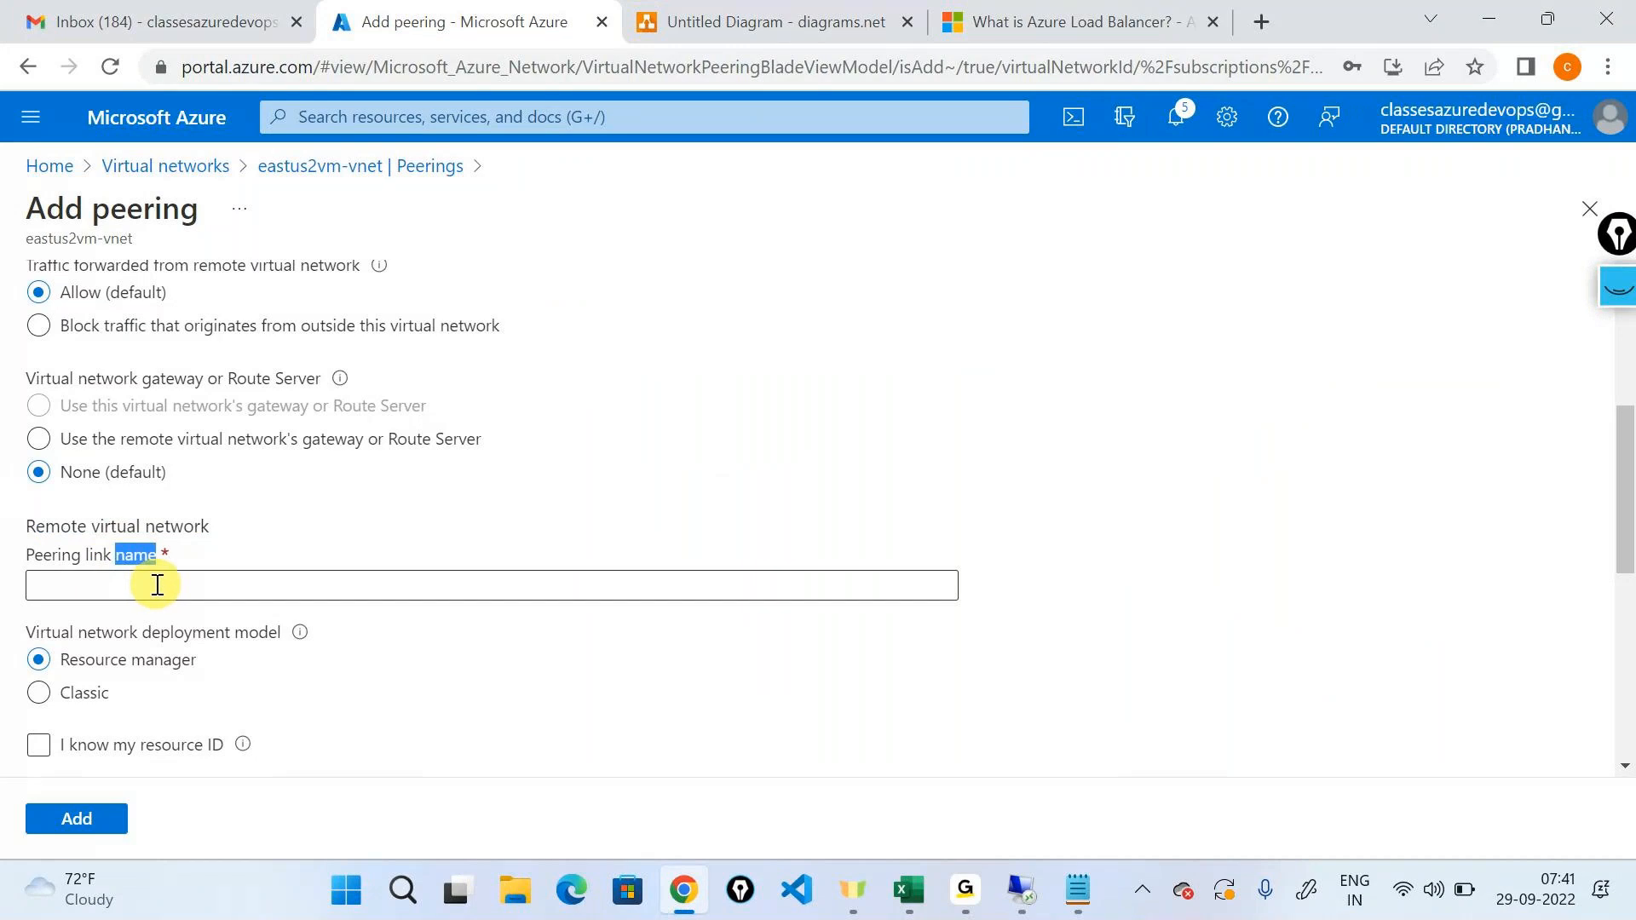
left_click(159, 588)
type("link2")
Choose demonetwork-neu as the remote virtual network and add the peering.
scroll(146, 609, "down", 1)
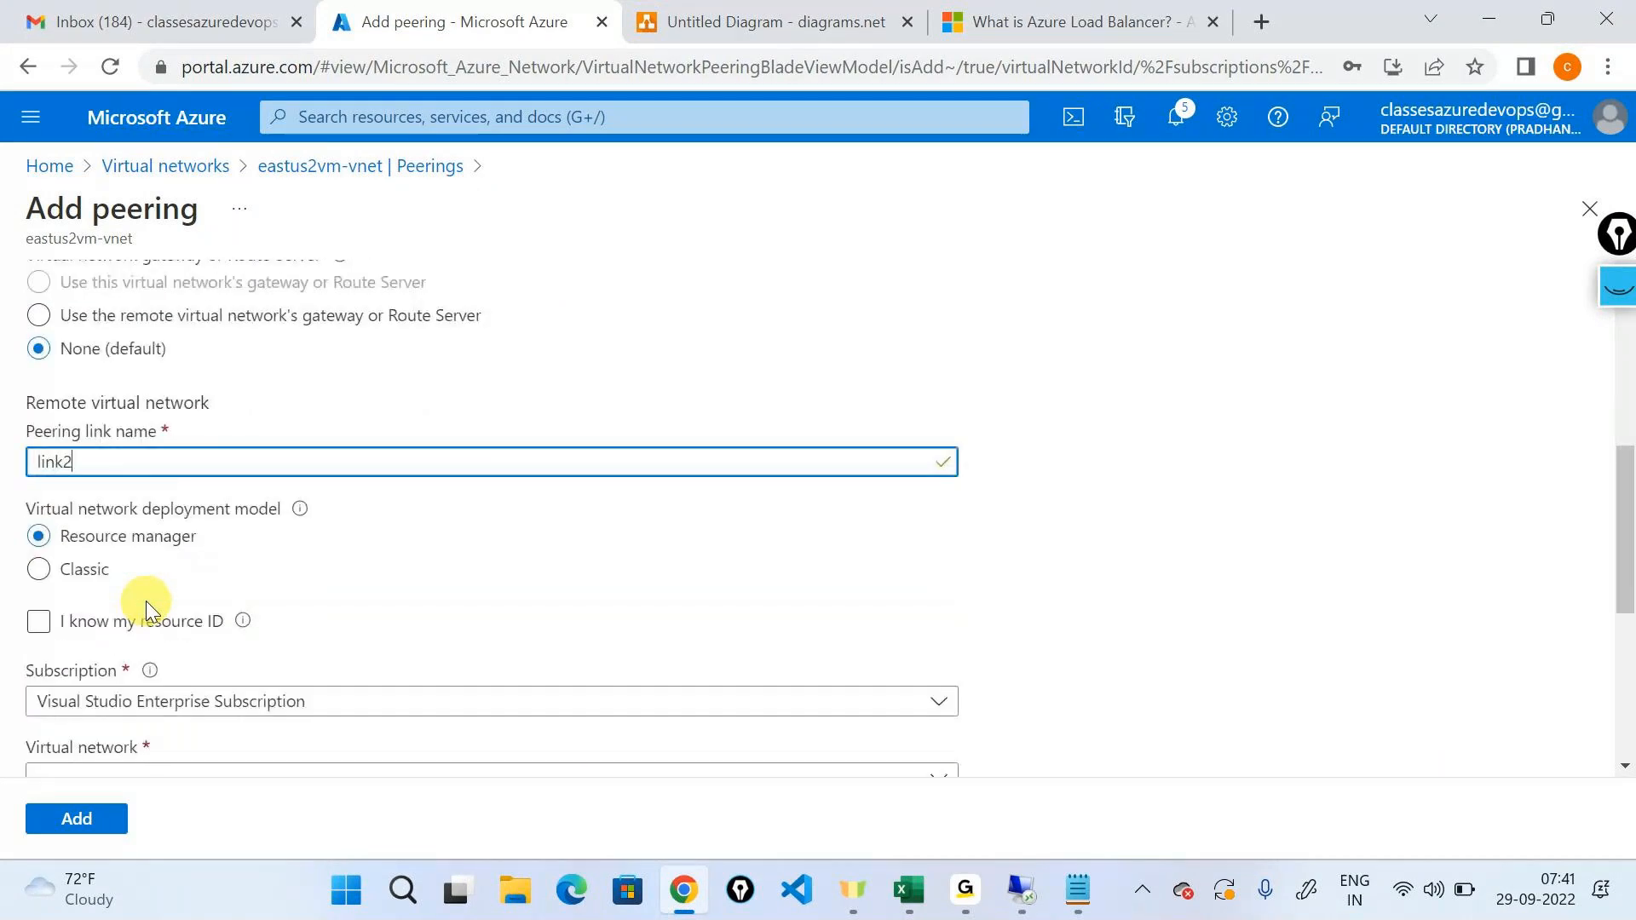
scroll(145, 606, "down", 2)
scroll(141, 545, "down", 1)
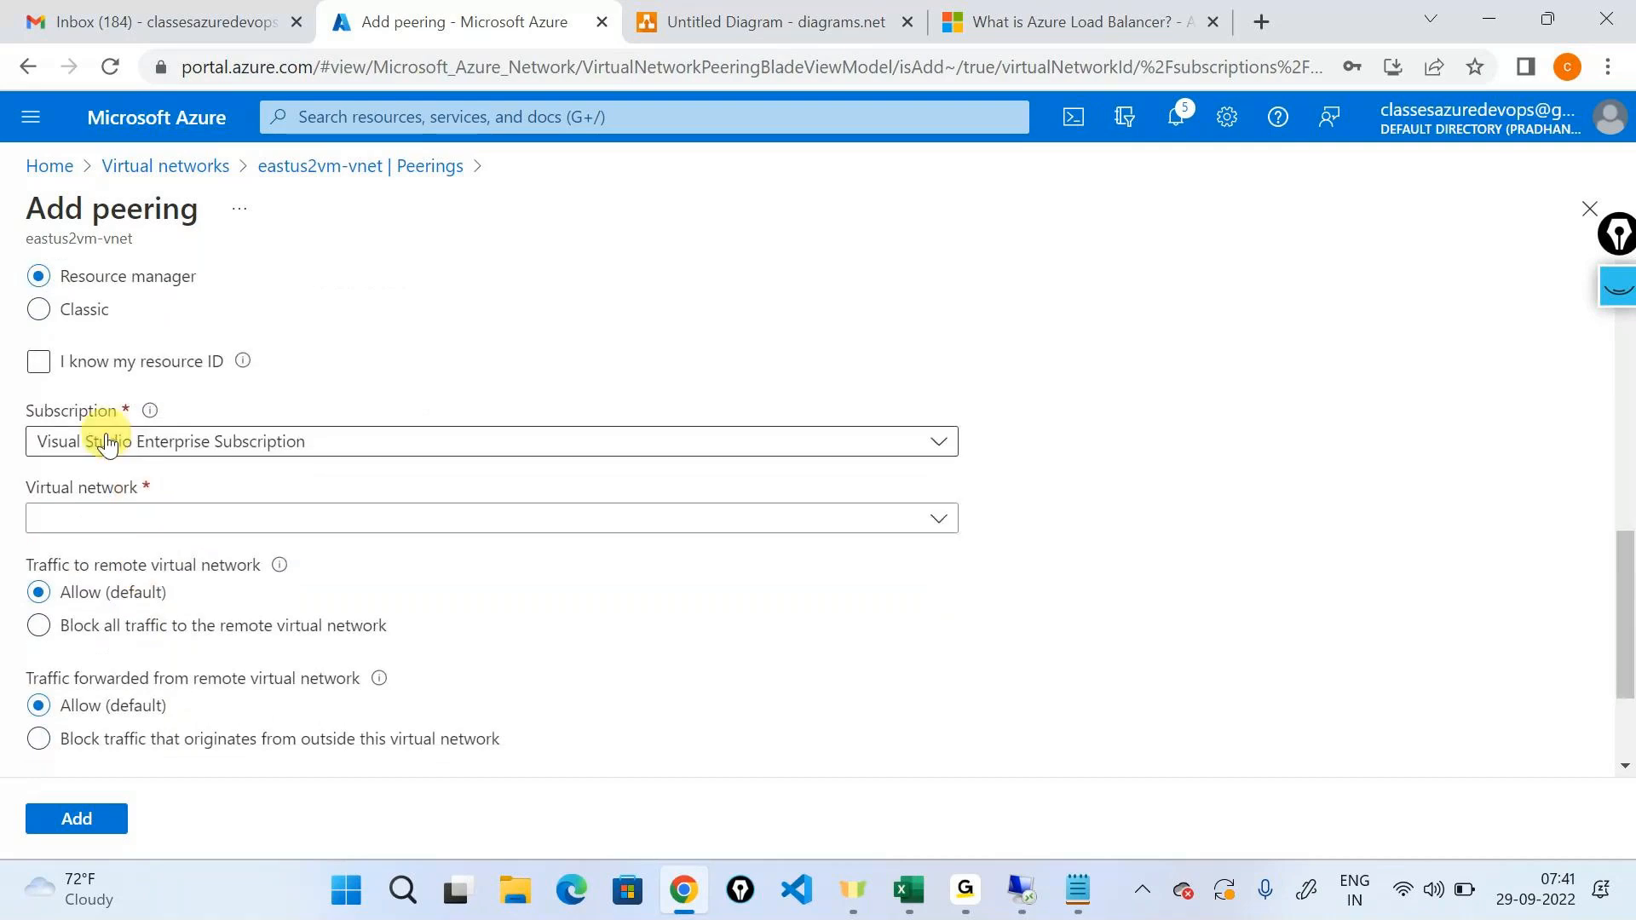
left_click_drag(26, 239, 186, 252)
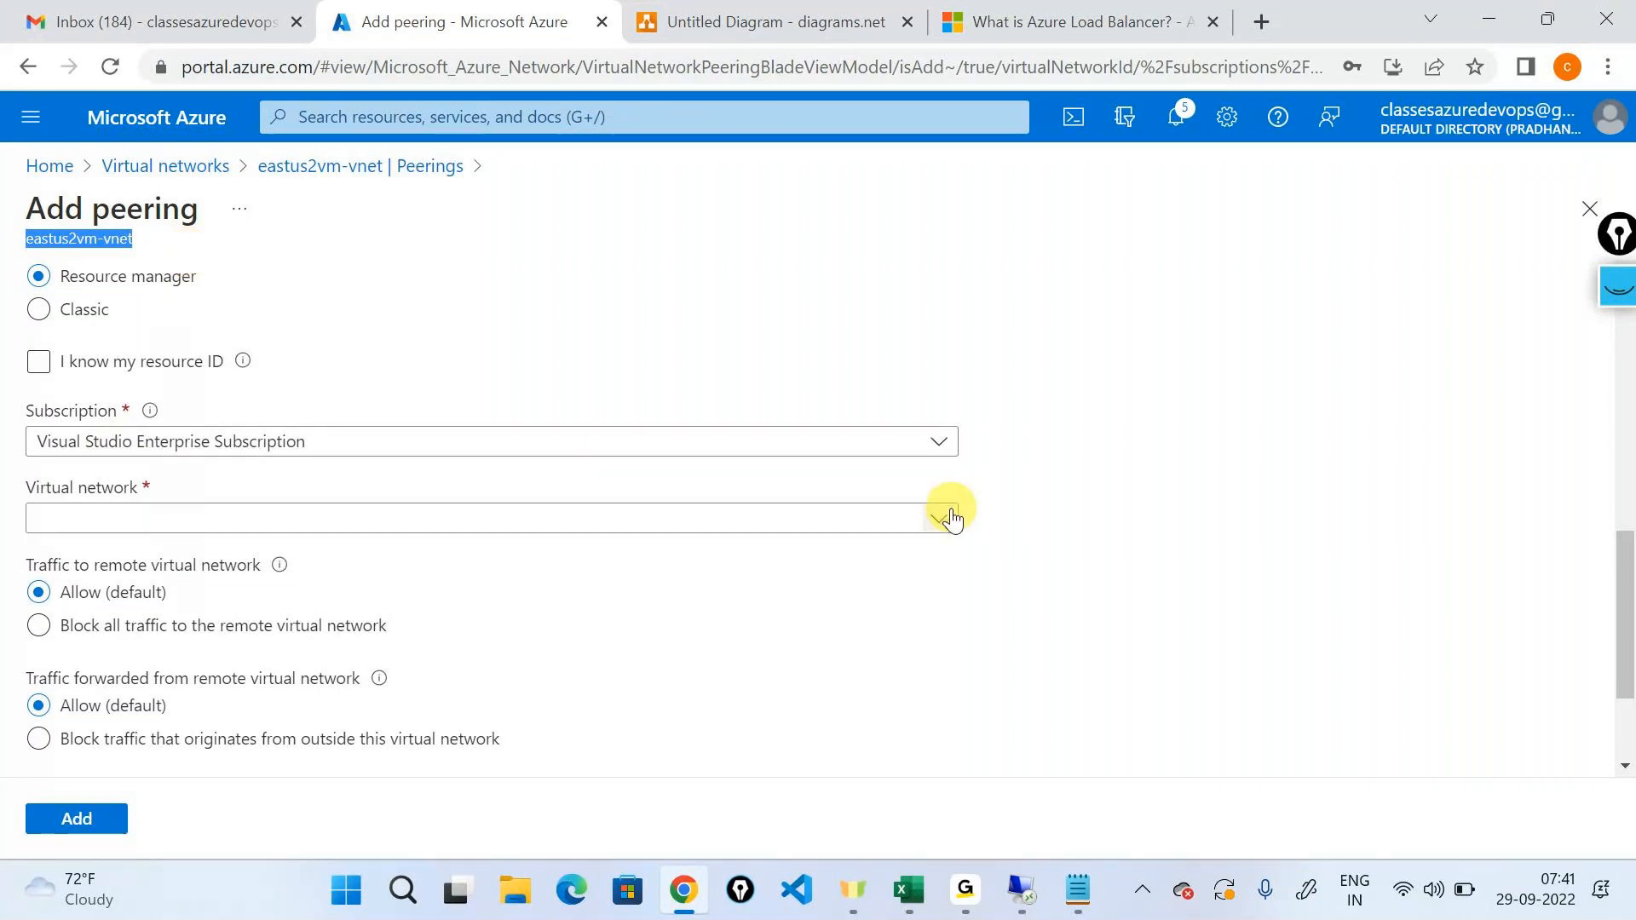
left_click(946, 516)
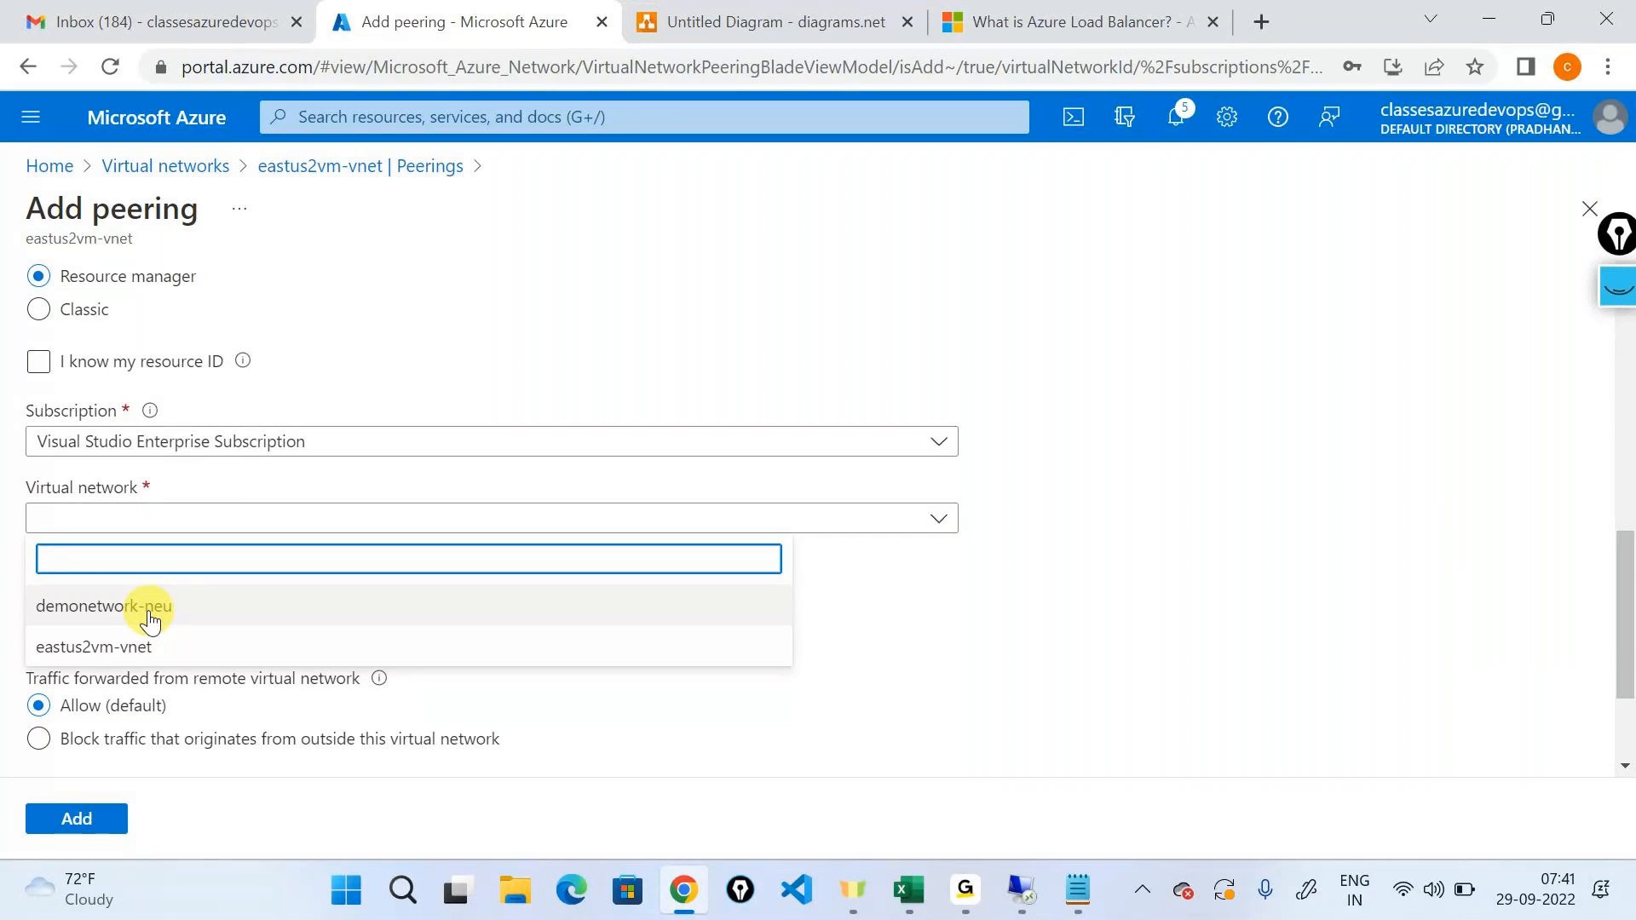
left_click(149, 621)
scroll(391, 512, "down", 2)
left_click(77, 818)
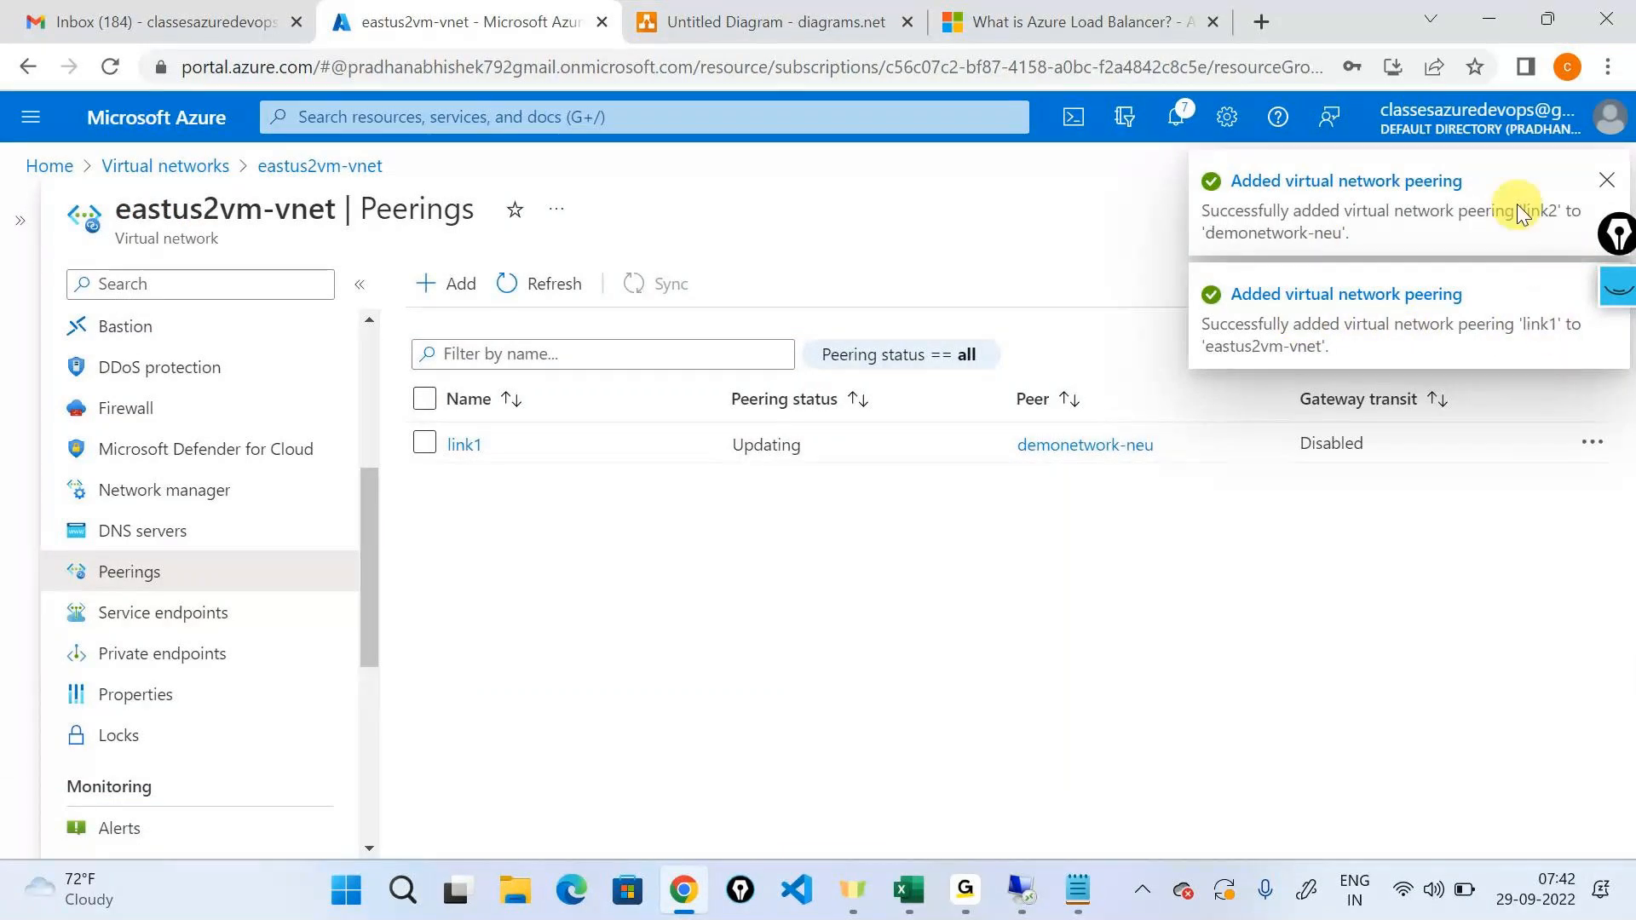
Dismiss the notification, refresh the eastus2vm-vnet peerings and check the peering status of link1.
left_click(1605, 183)
left_click(530, 307)
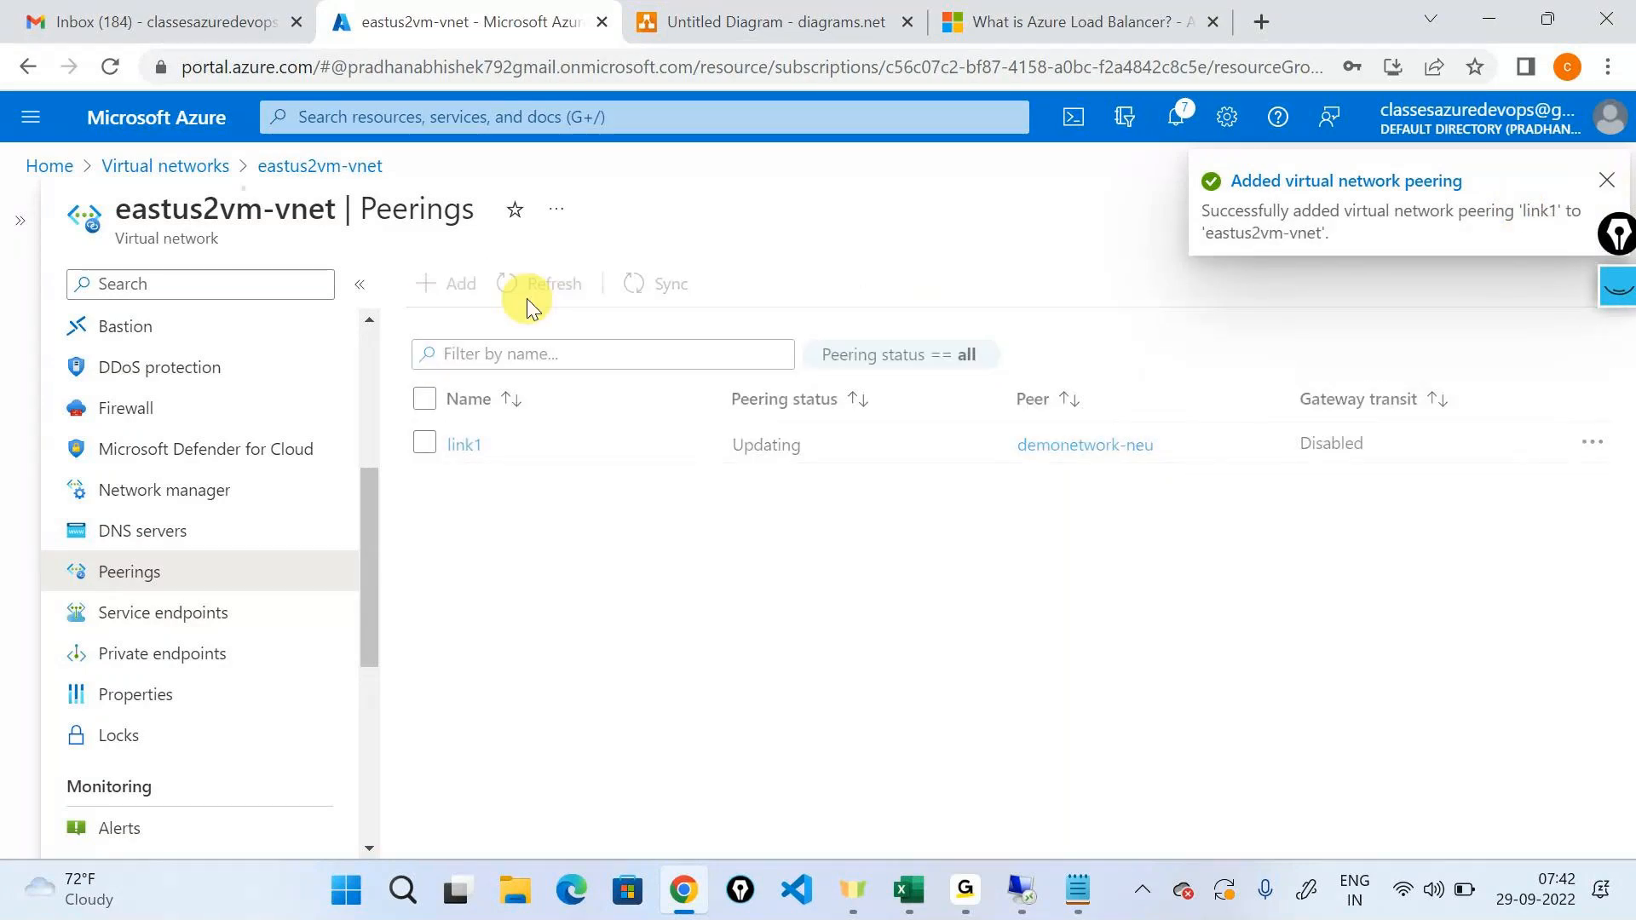
left_click_drag(114, 245, 261, 209)
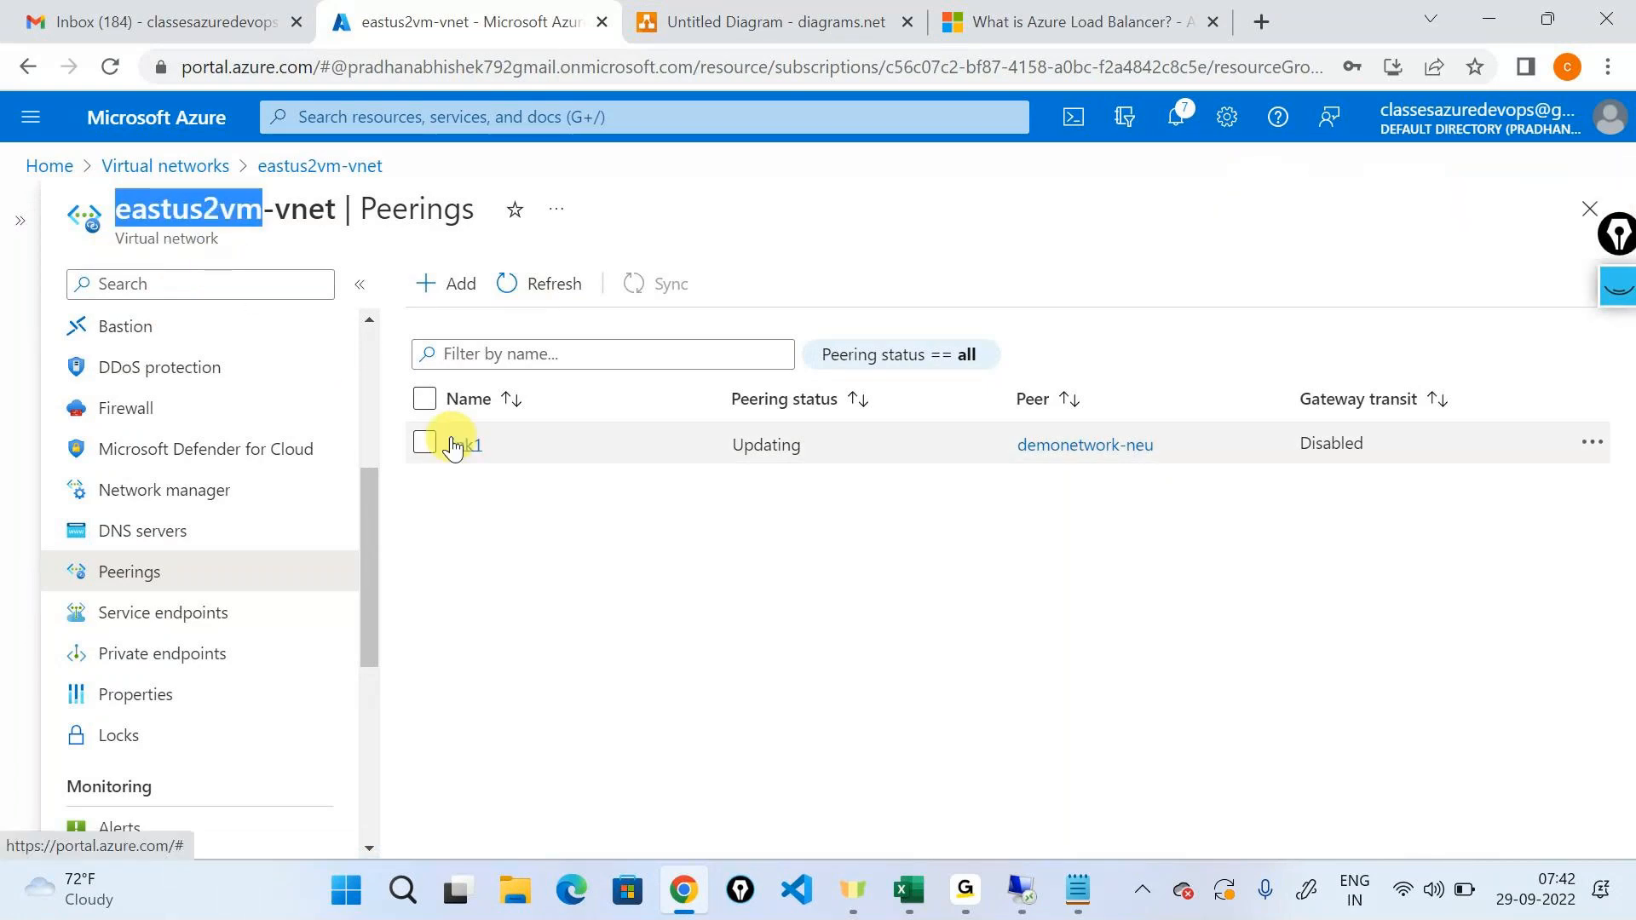
left_click(541, 282)
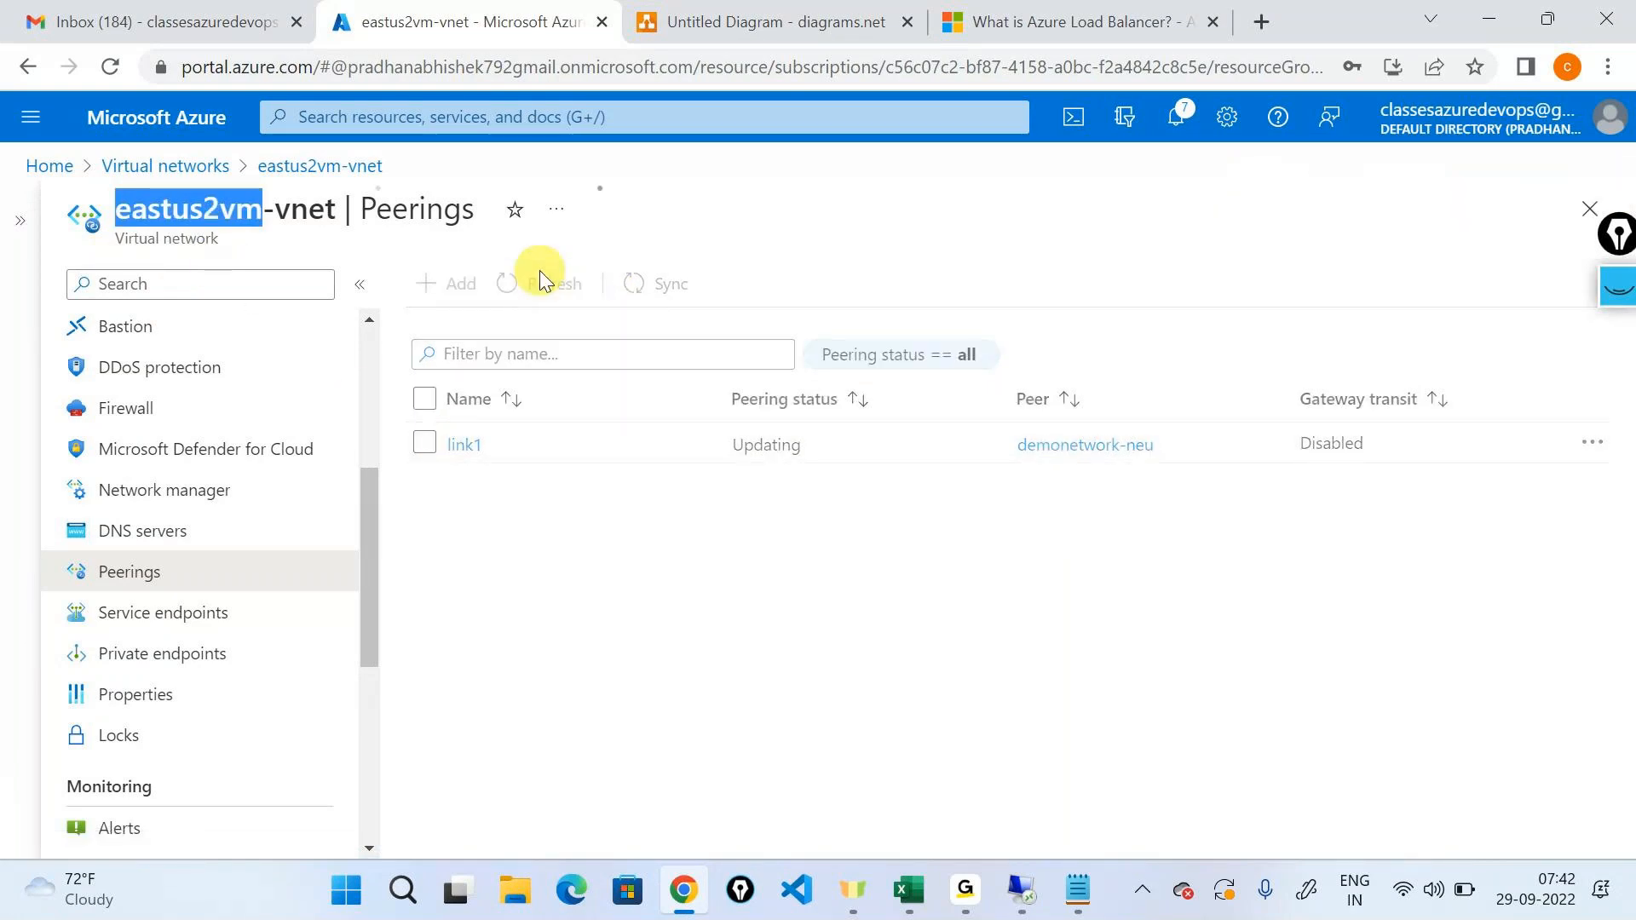
left_click(540, 281)
left_click_drag(729, 447, 817, 443)
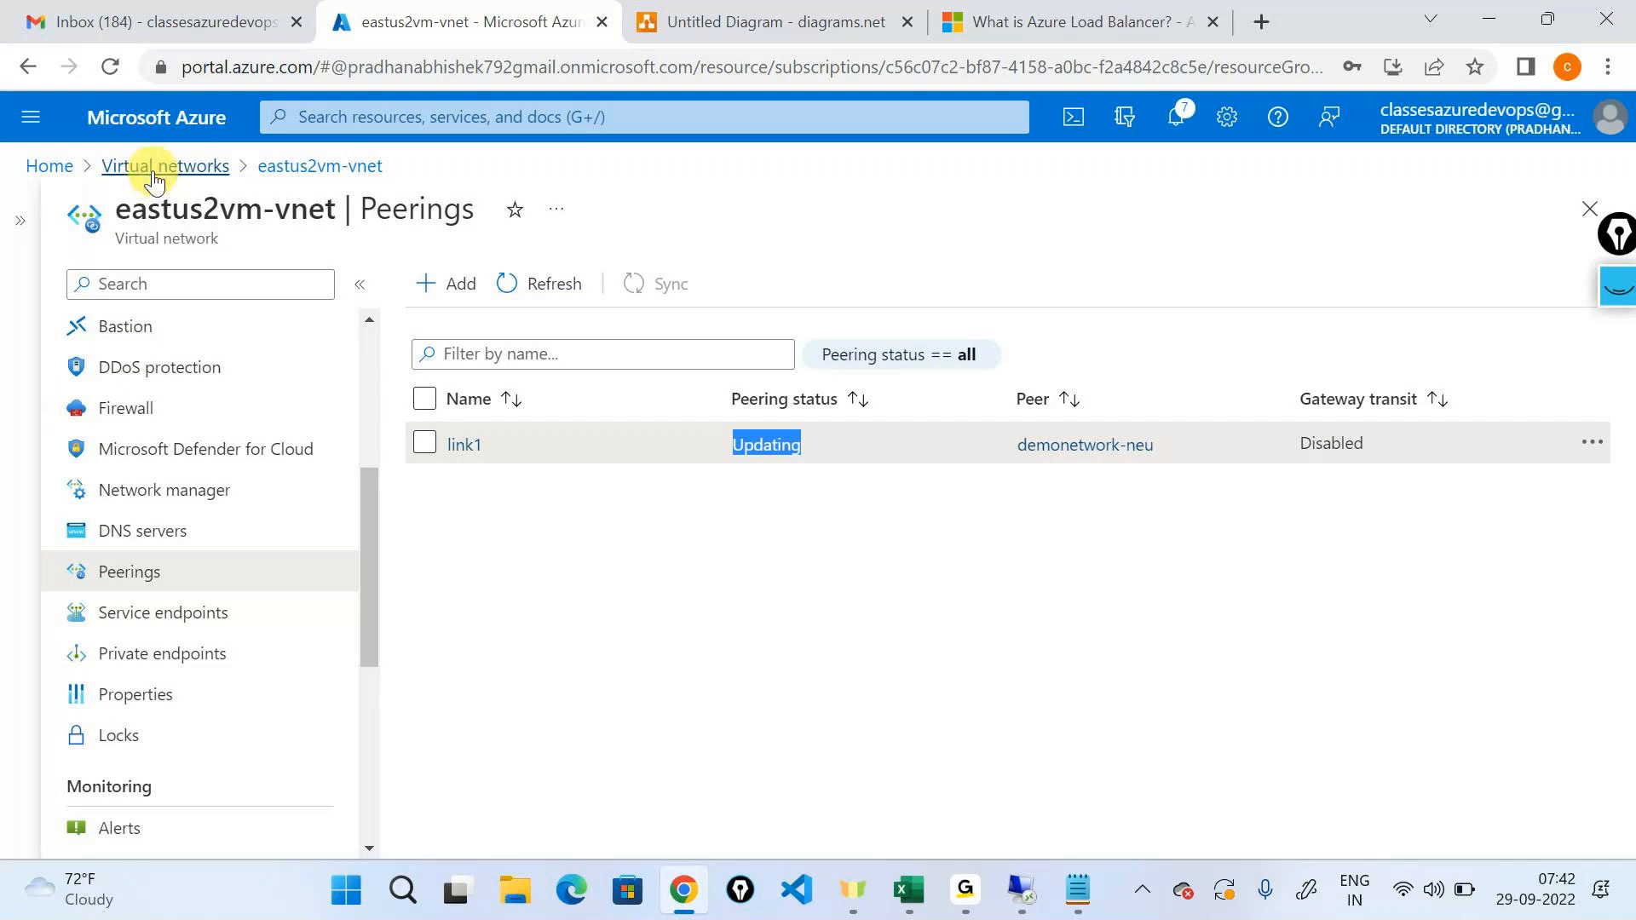
Open the peerings of the demonetwork-neu virtual network and refresh the list to check link2.
left_click(154, 170)
left_click(202, 479)
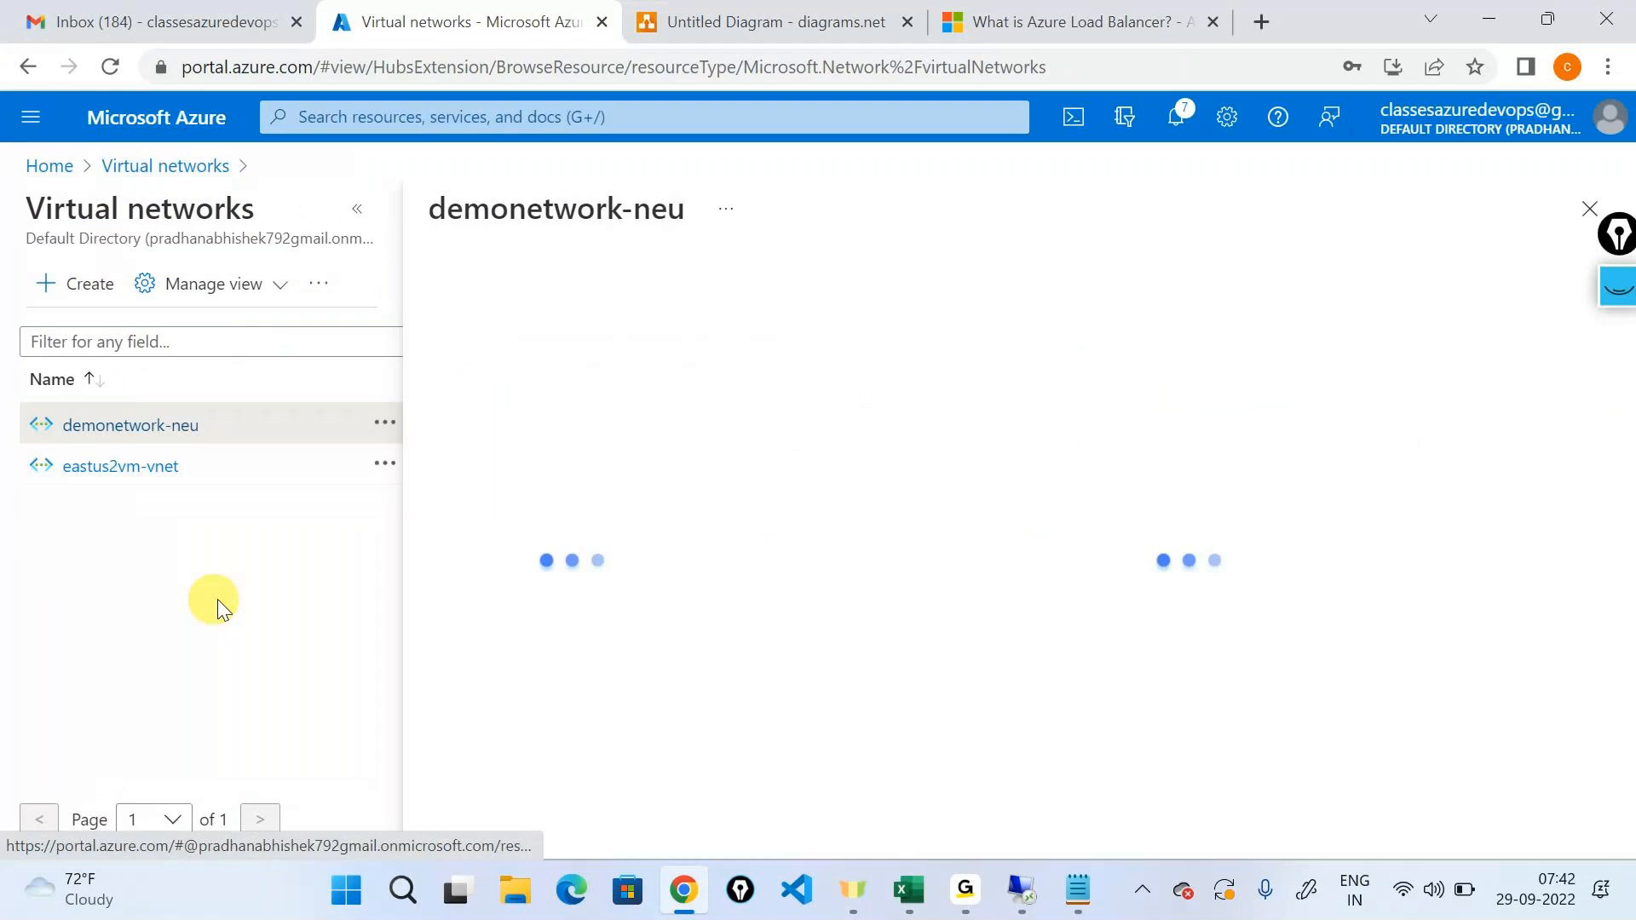
scroll(322, 468, "down", 3)
left_click(127, 572)
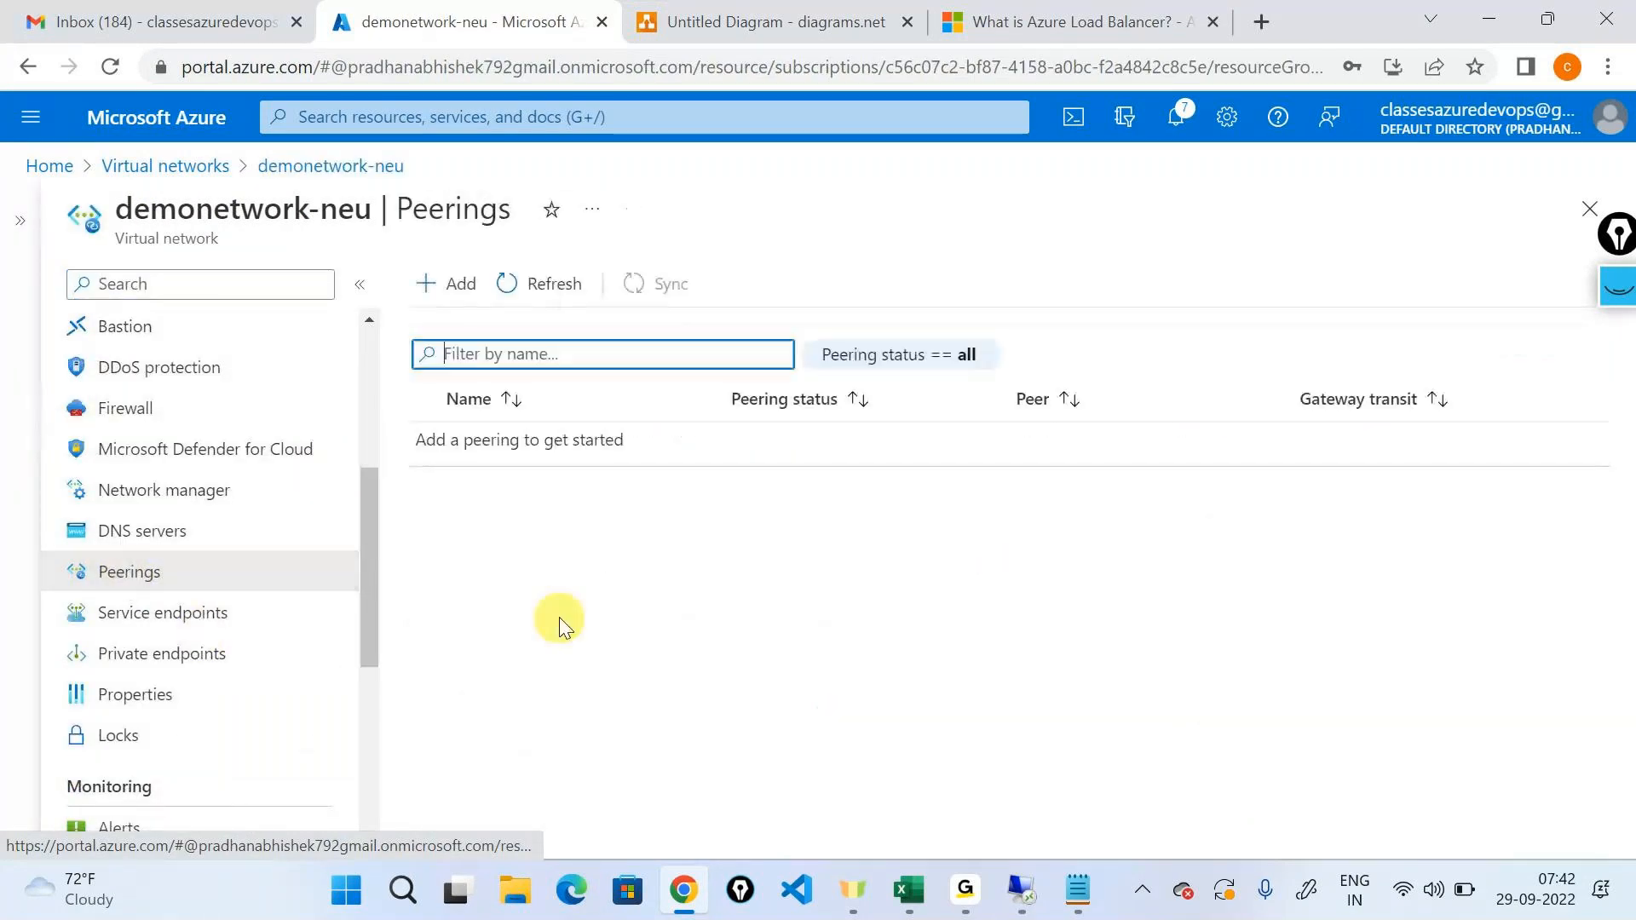
left_click(517, 292)
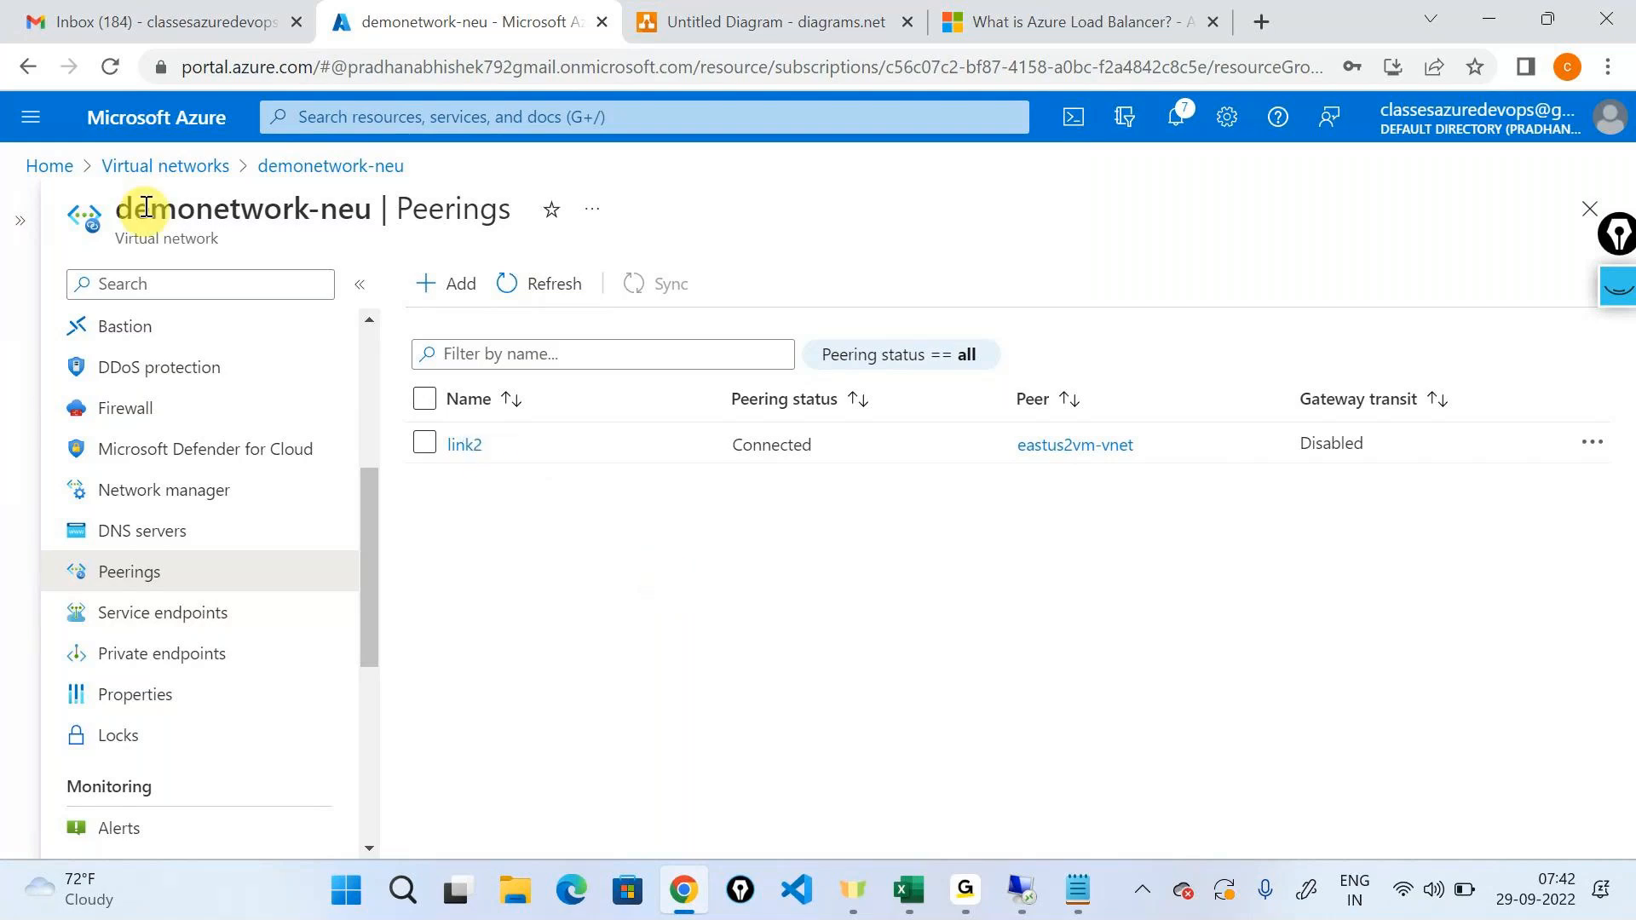
Reopen the eastus2vm-vnet network's peerings and check the peering status of link1 again.
left_click(153, 165)
left_click(151, 529)
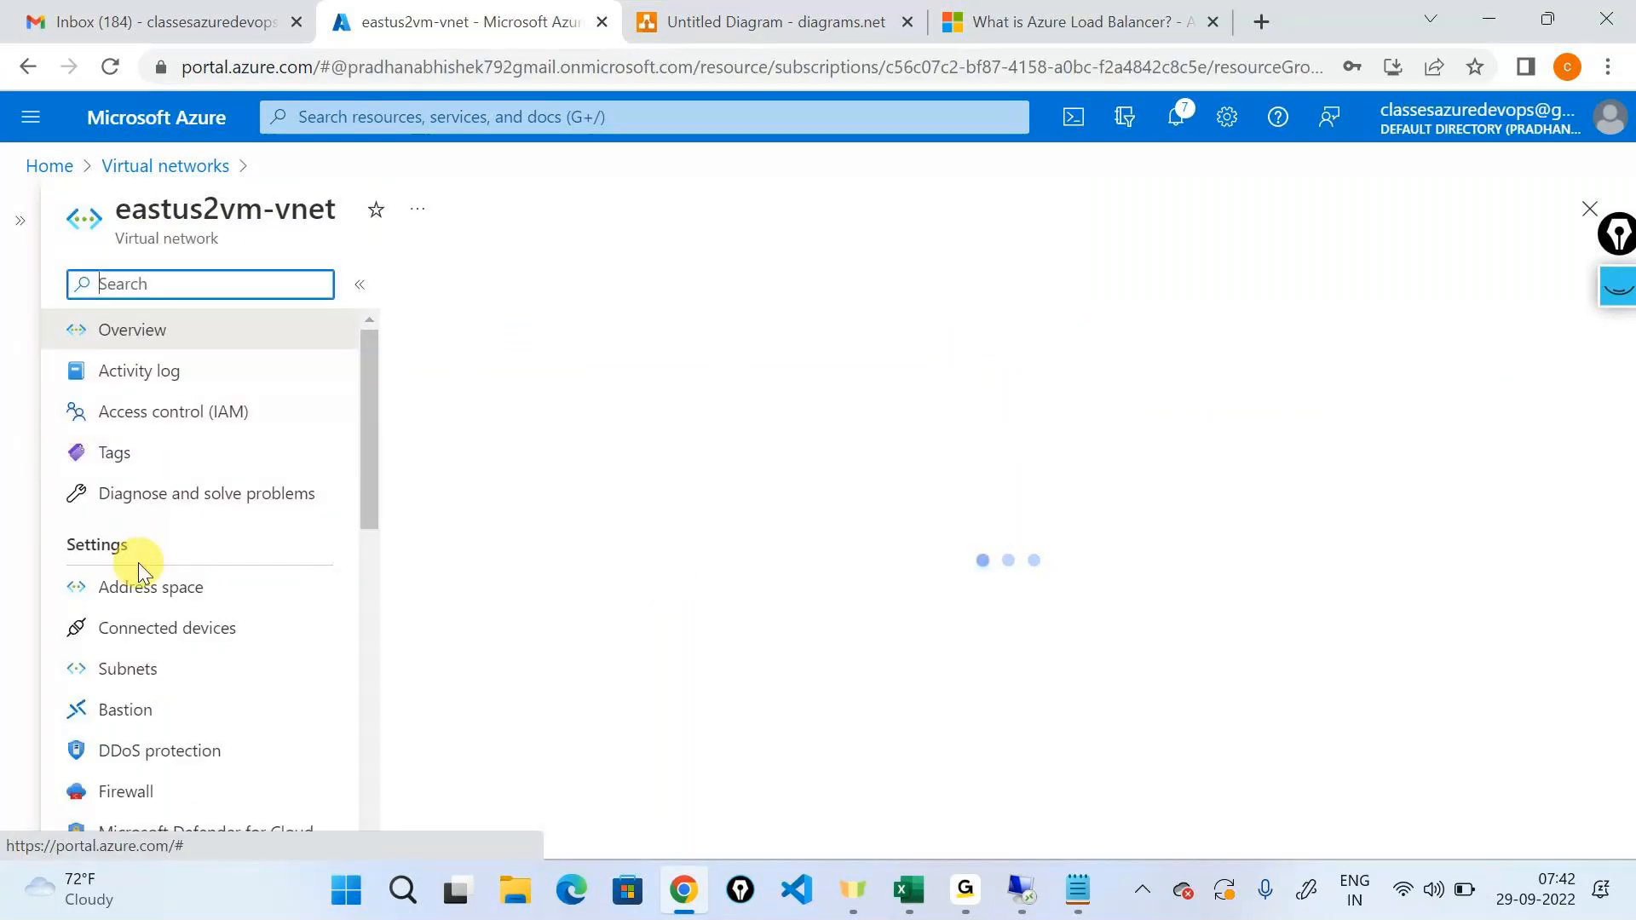
scroll(138, 567, "down", 2)
scroll(138, 563, "down", 2)
left_click(138, 567)
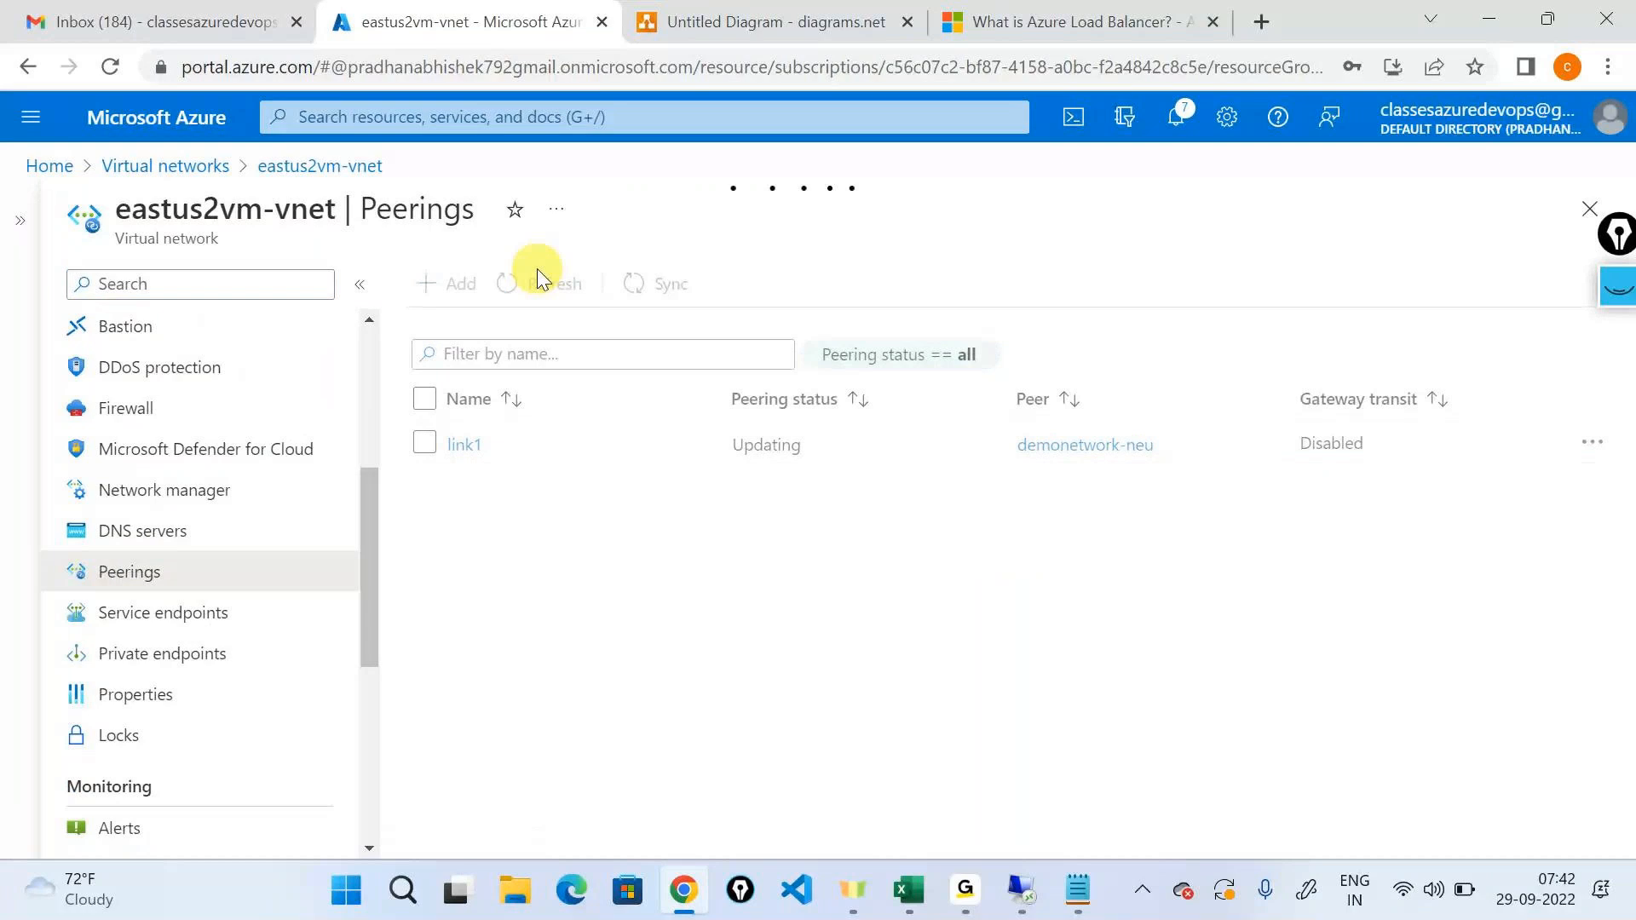
double_click(759, 445)
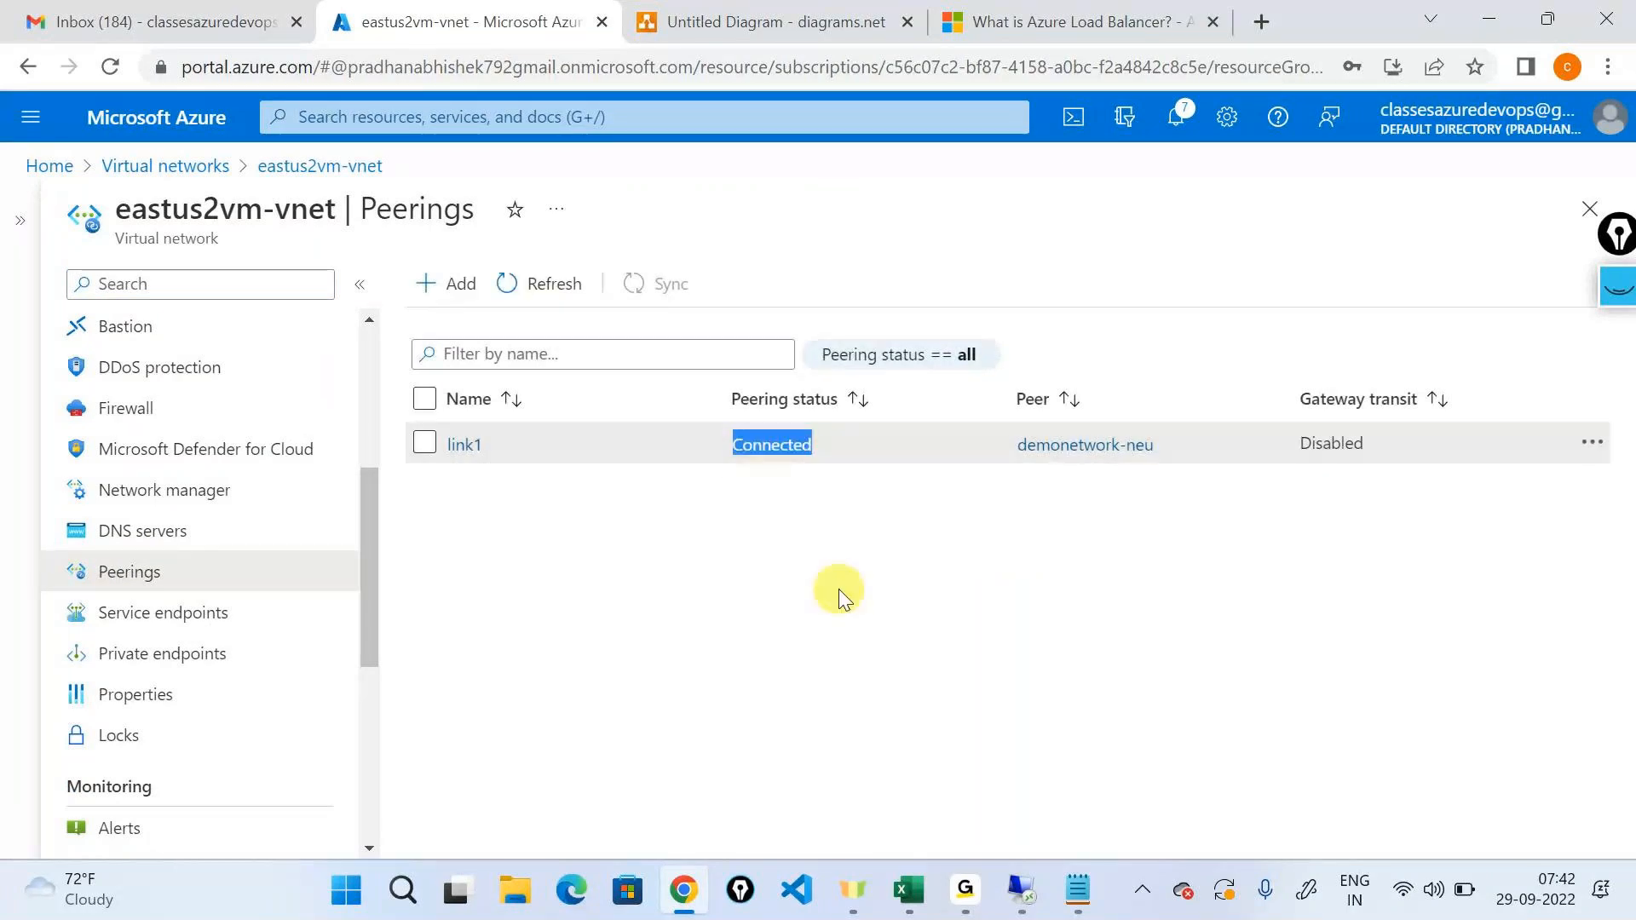
left_click(837, 590)
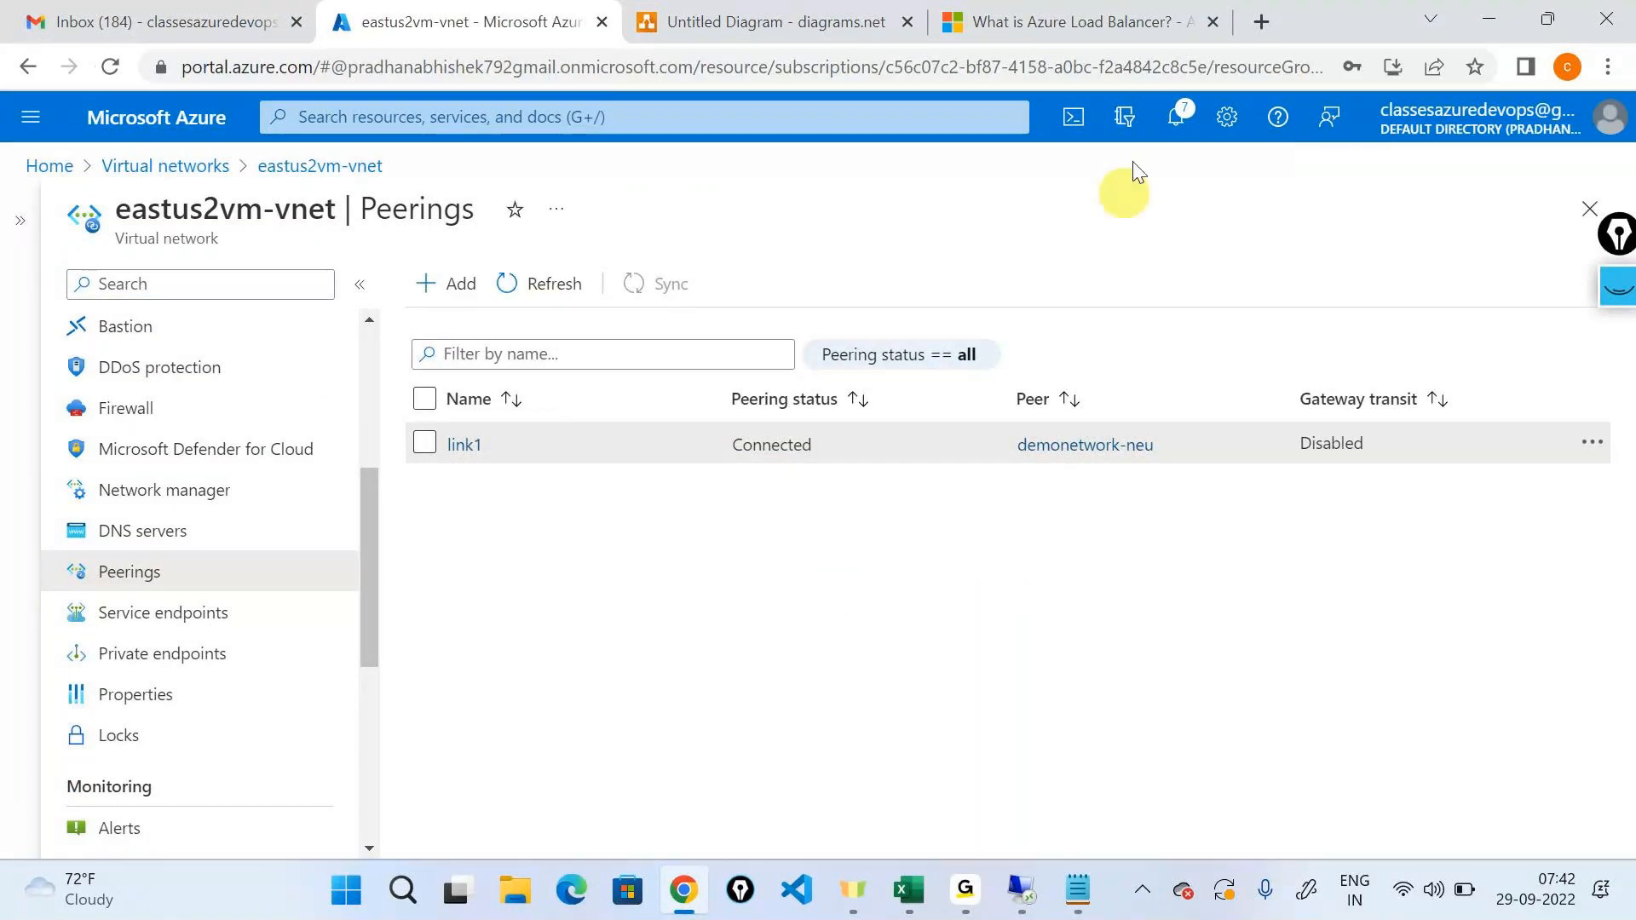
Search the web for "vnet peering in azure" from the tab holding the Azure Load Balancer article.
left_click(1120, 36)
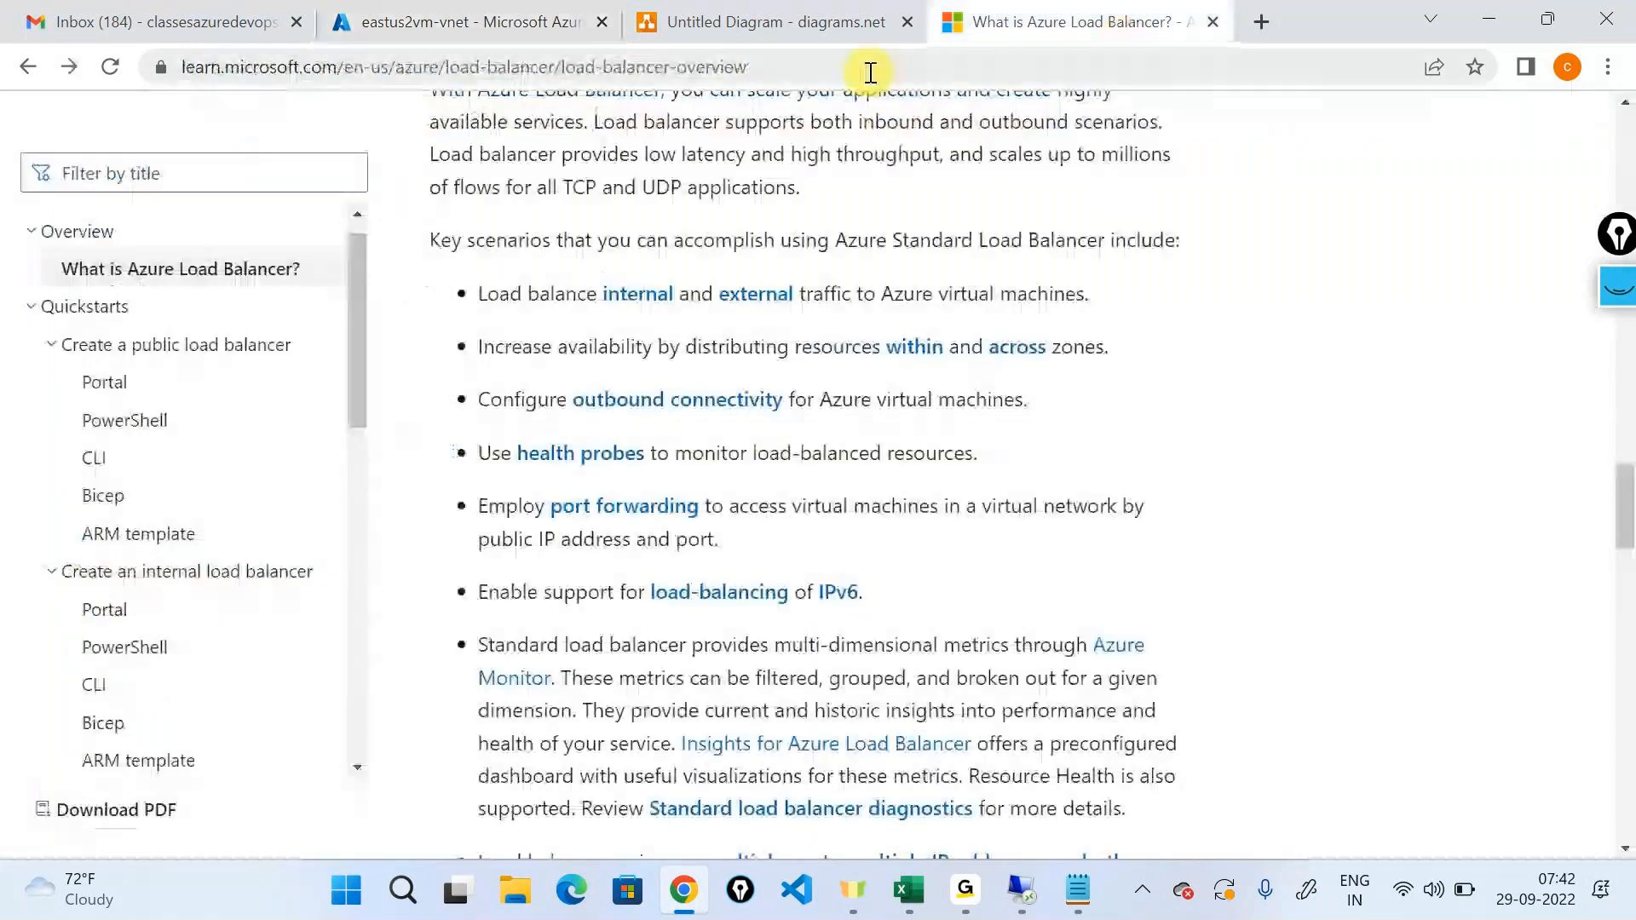
left_click(871, 68)
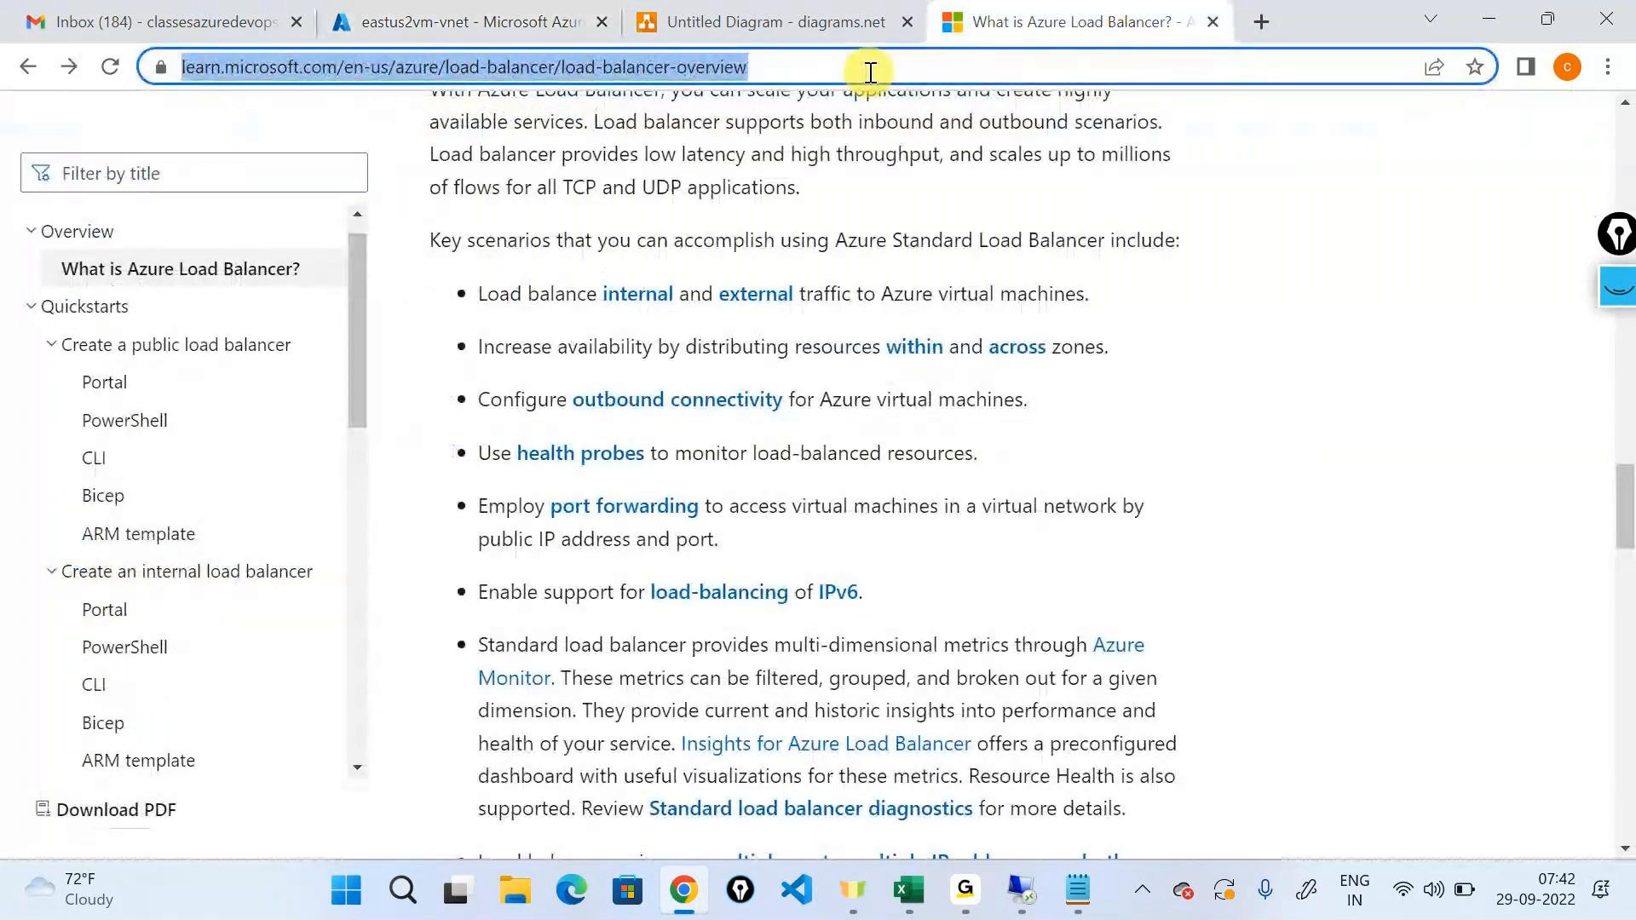
type("vnet oee")
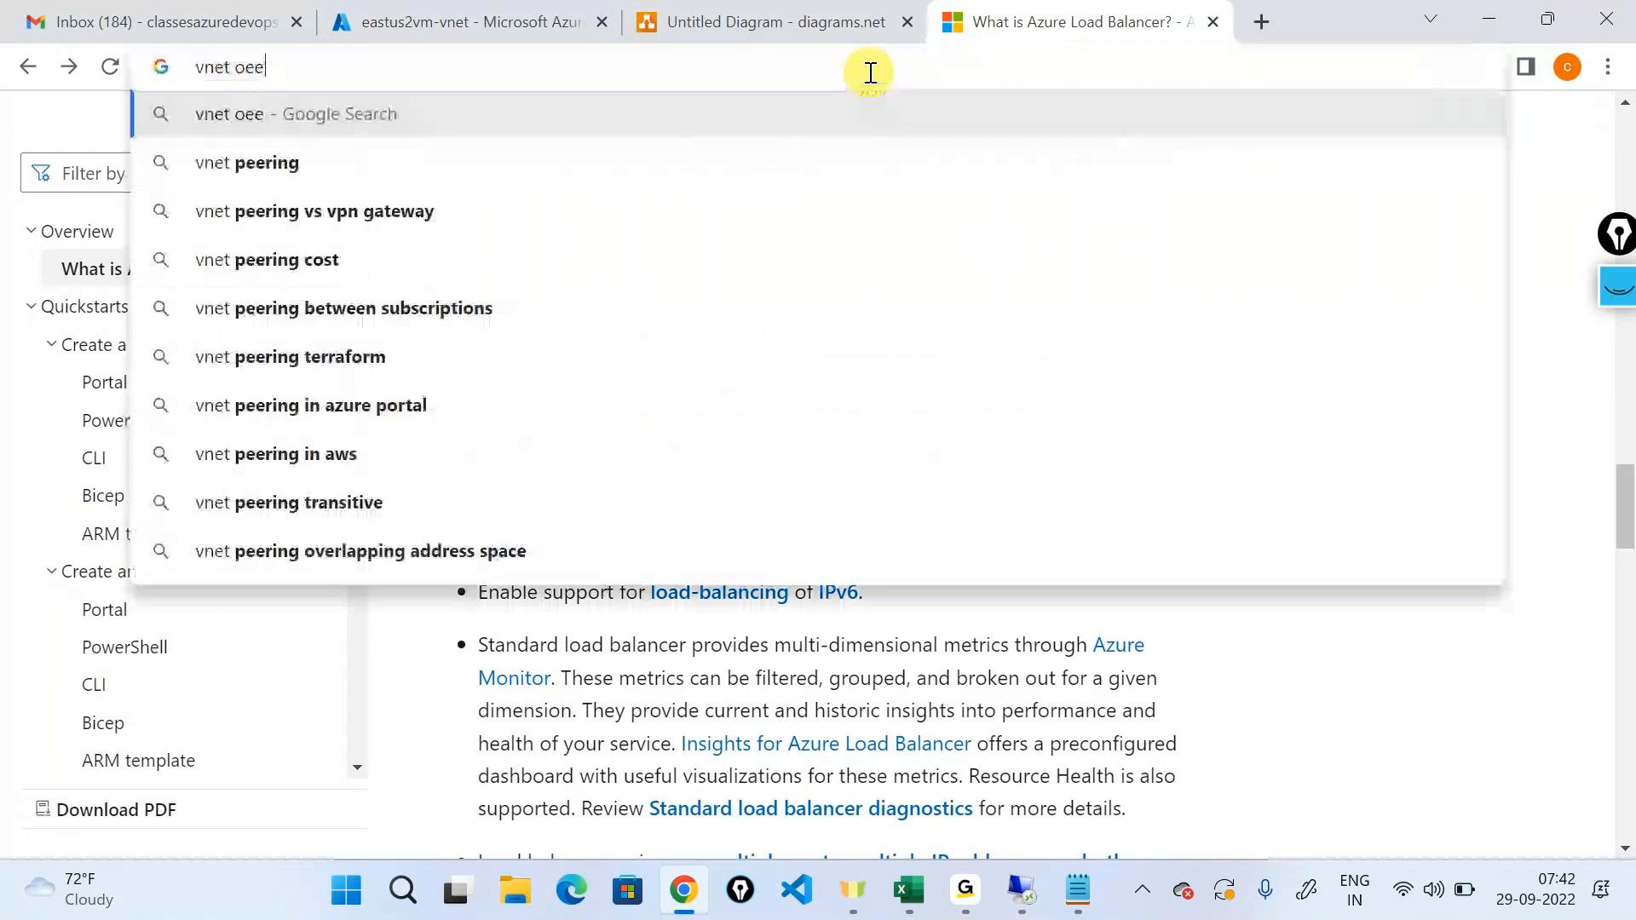
key("BackSpace")
key("BackSpace")
key("BackSpace")
type("peeri")
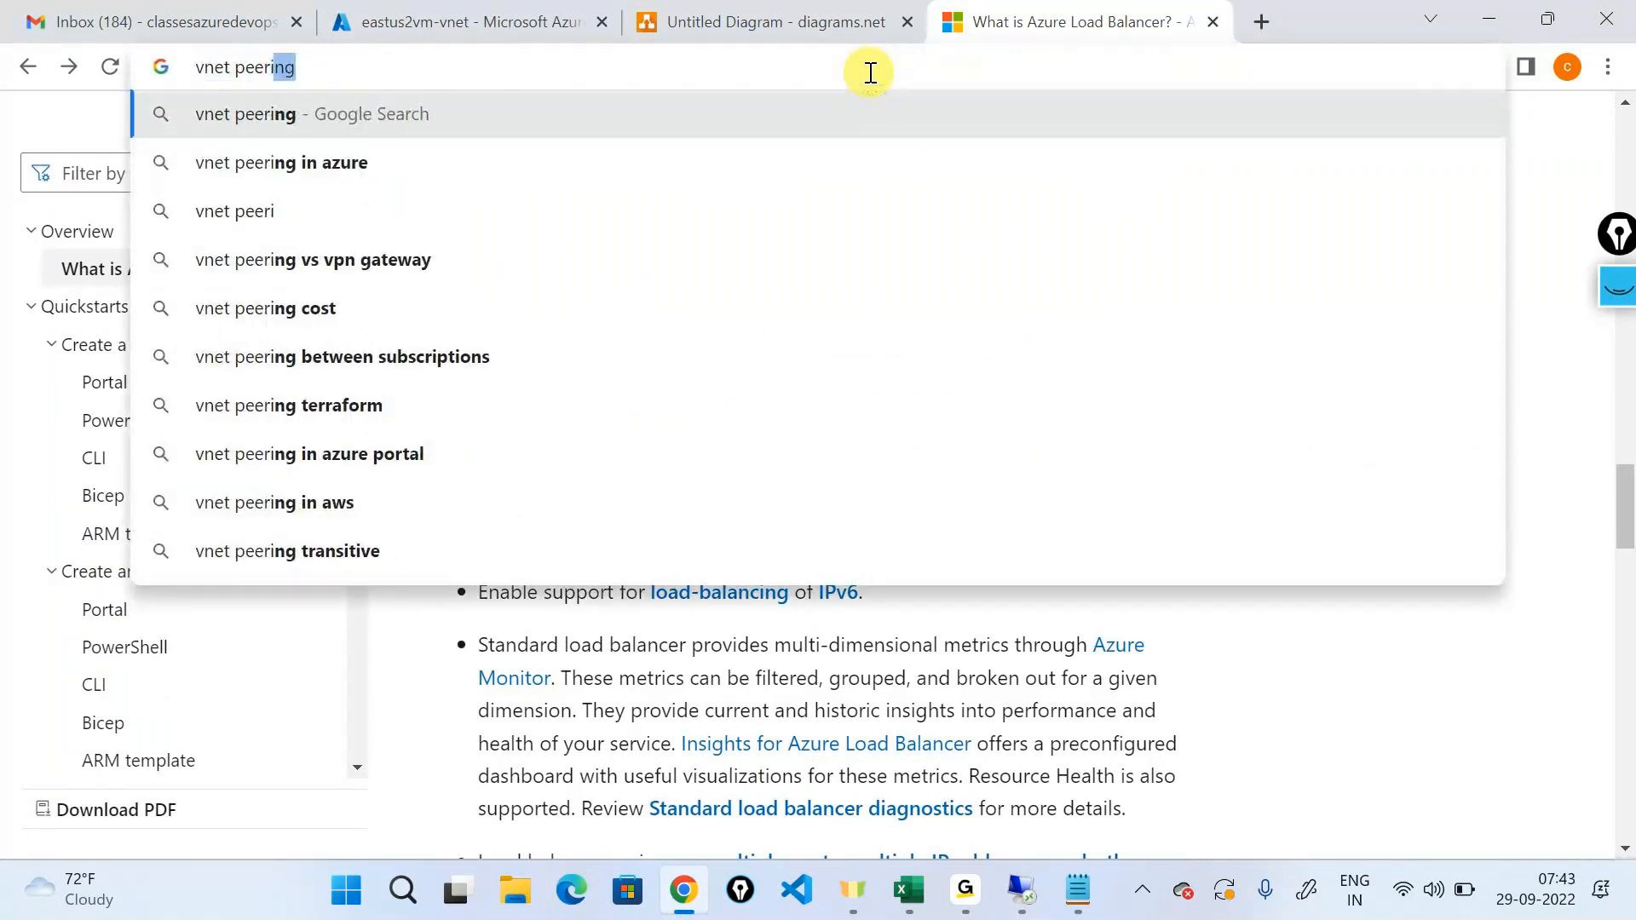
type("ng")
key("Down")
key("Return")
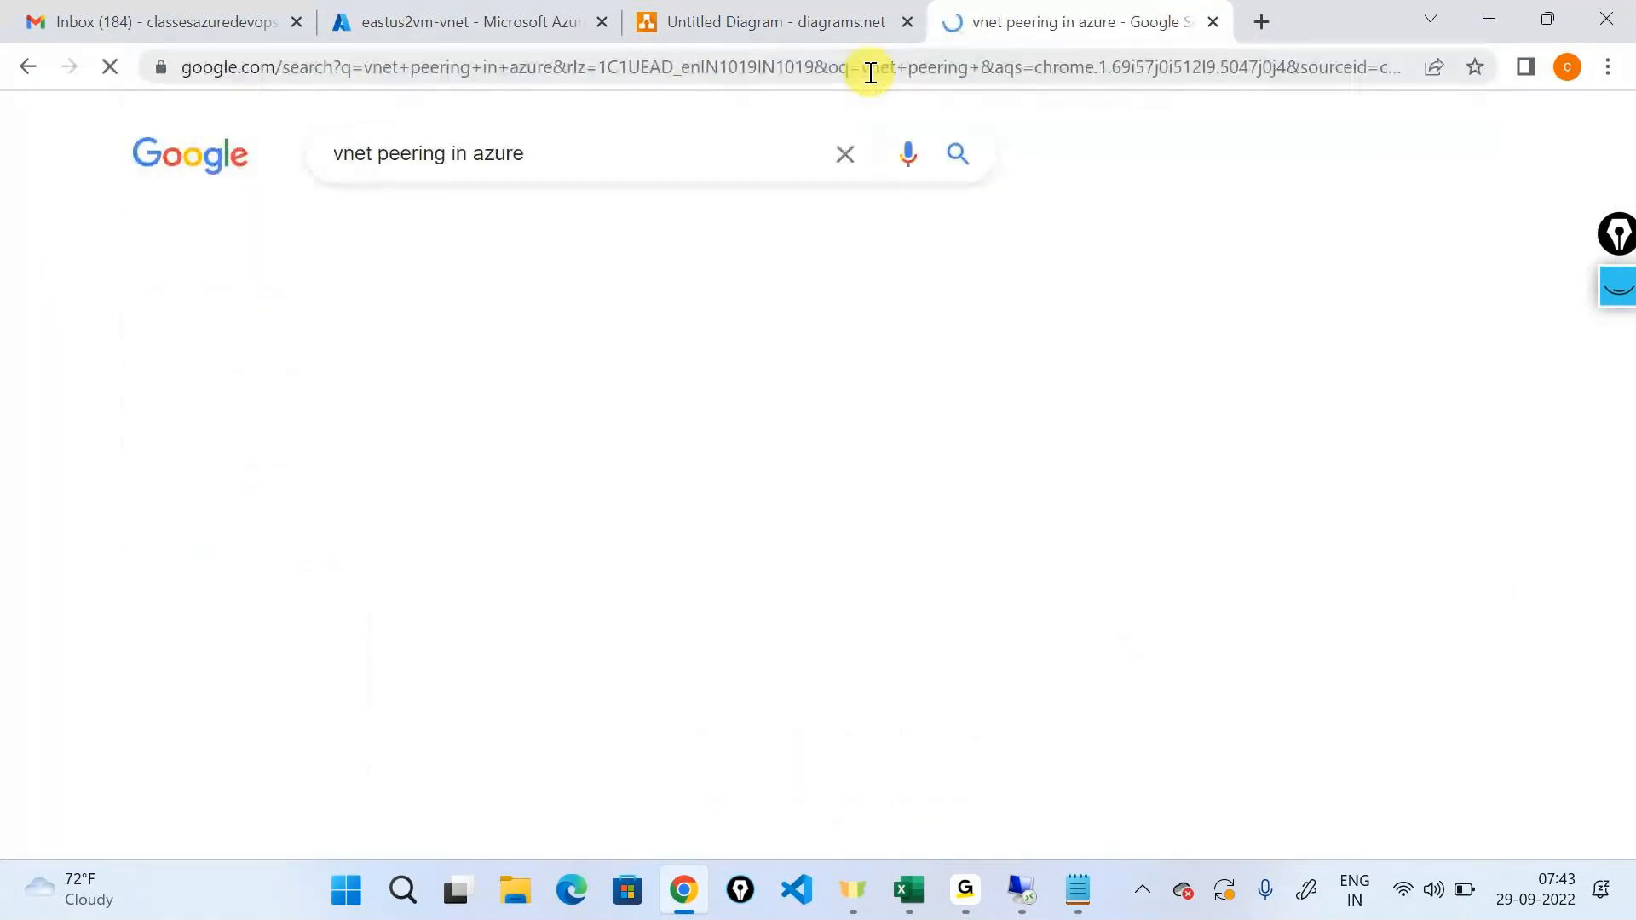
Open Microsoft's Virtual network peering article and highlight the sentence saying the virtual networks appear as one for connectivity purposes.
left_click(316, 512)
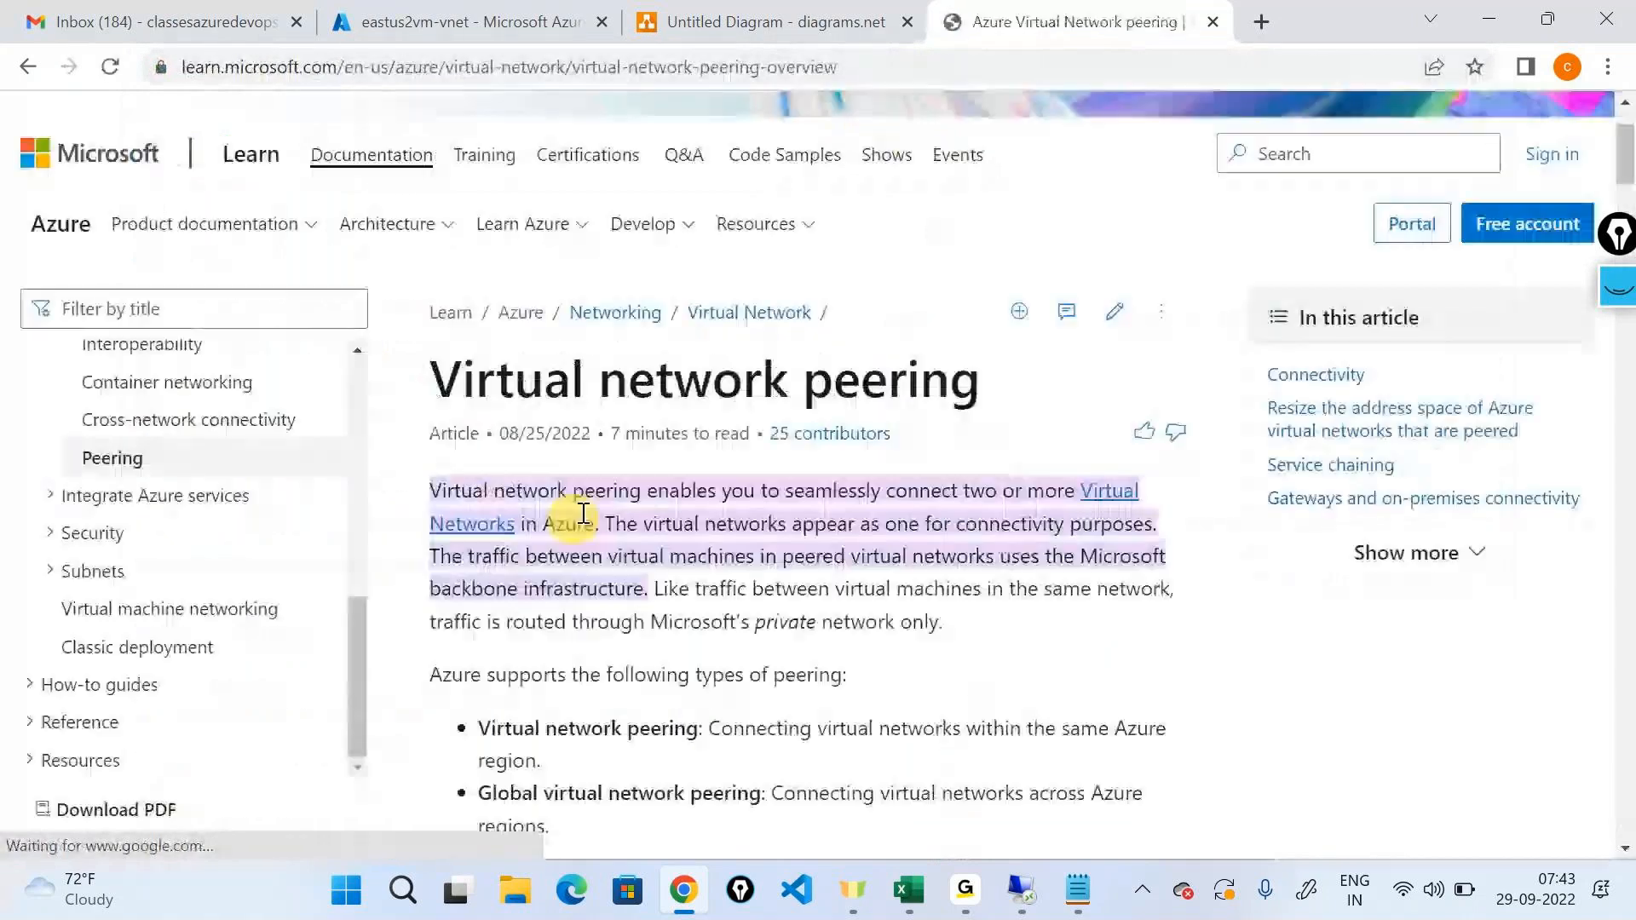
scroll(607, 465, "down", 1)
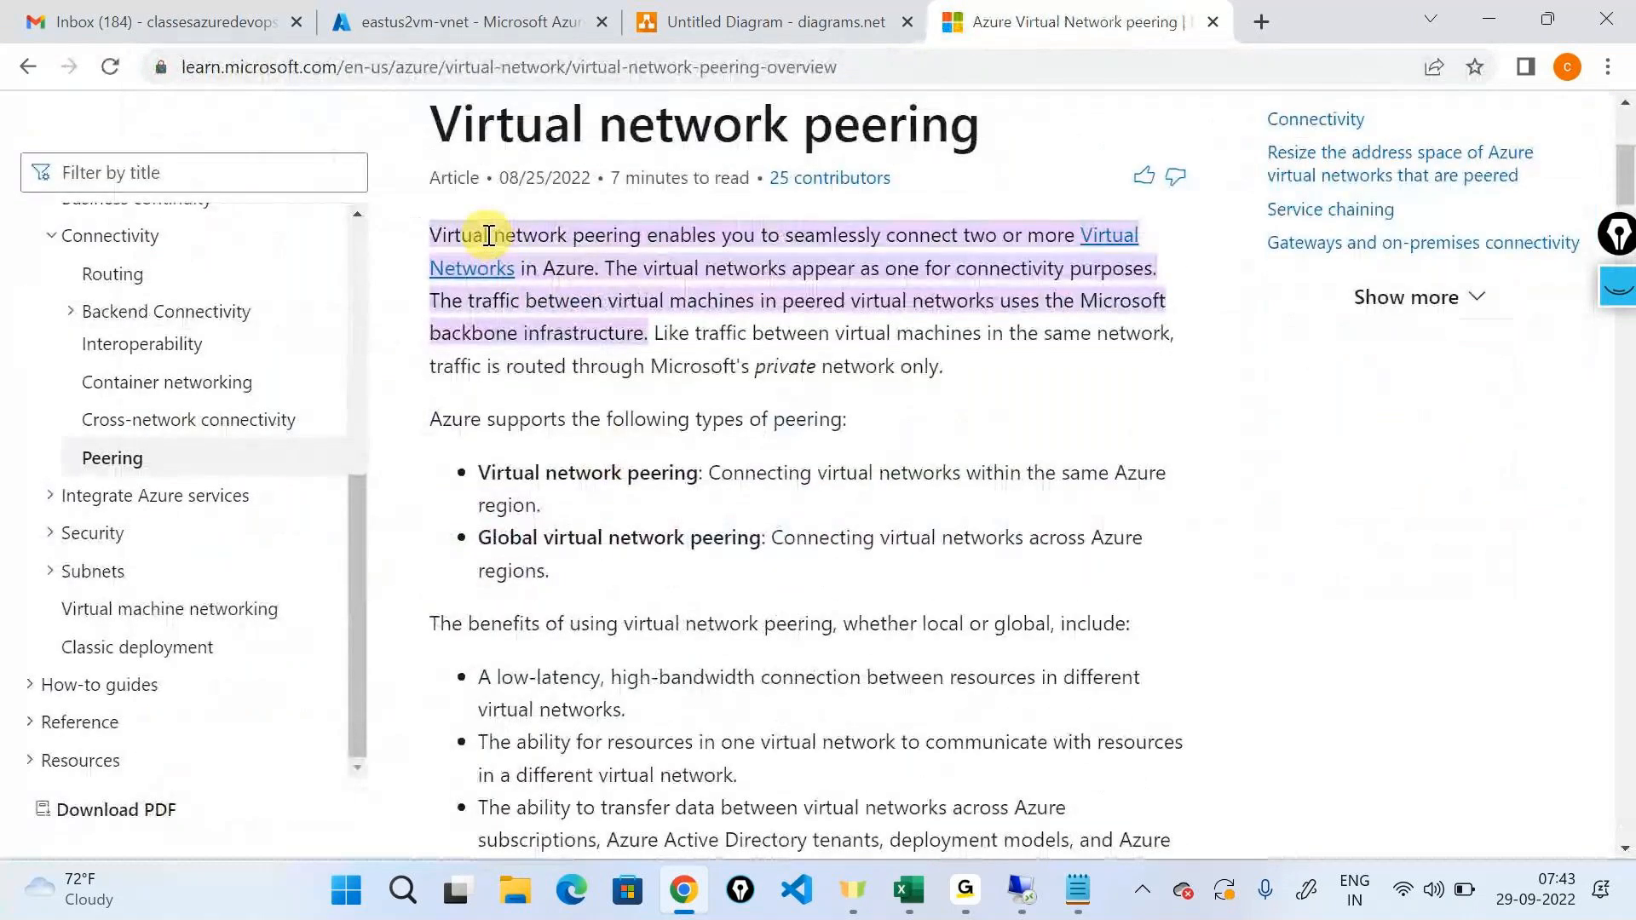
left_click_drag(786, 235, 997, 245)
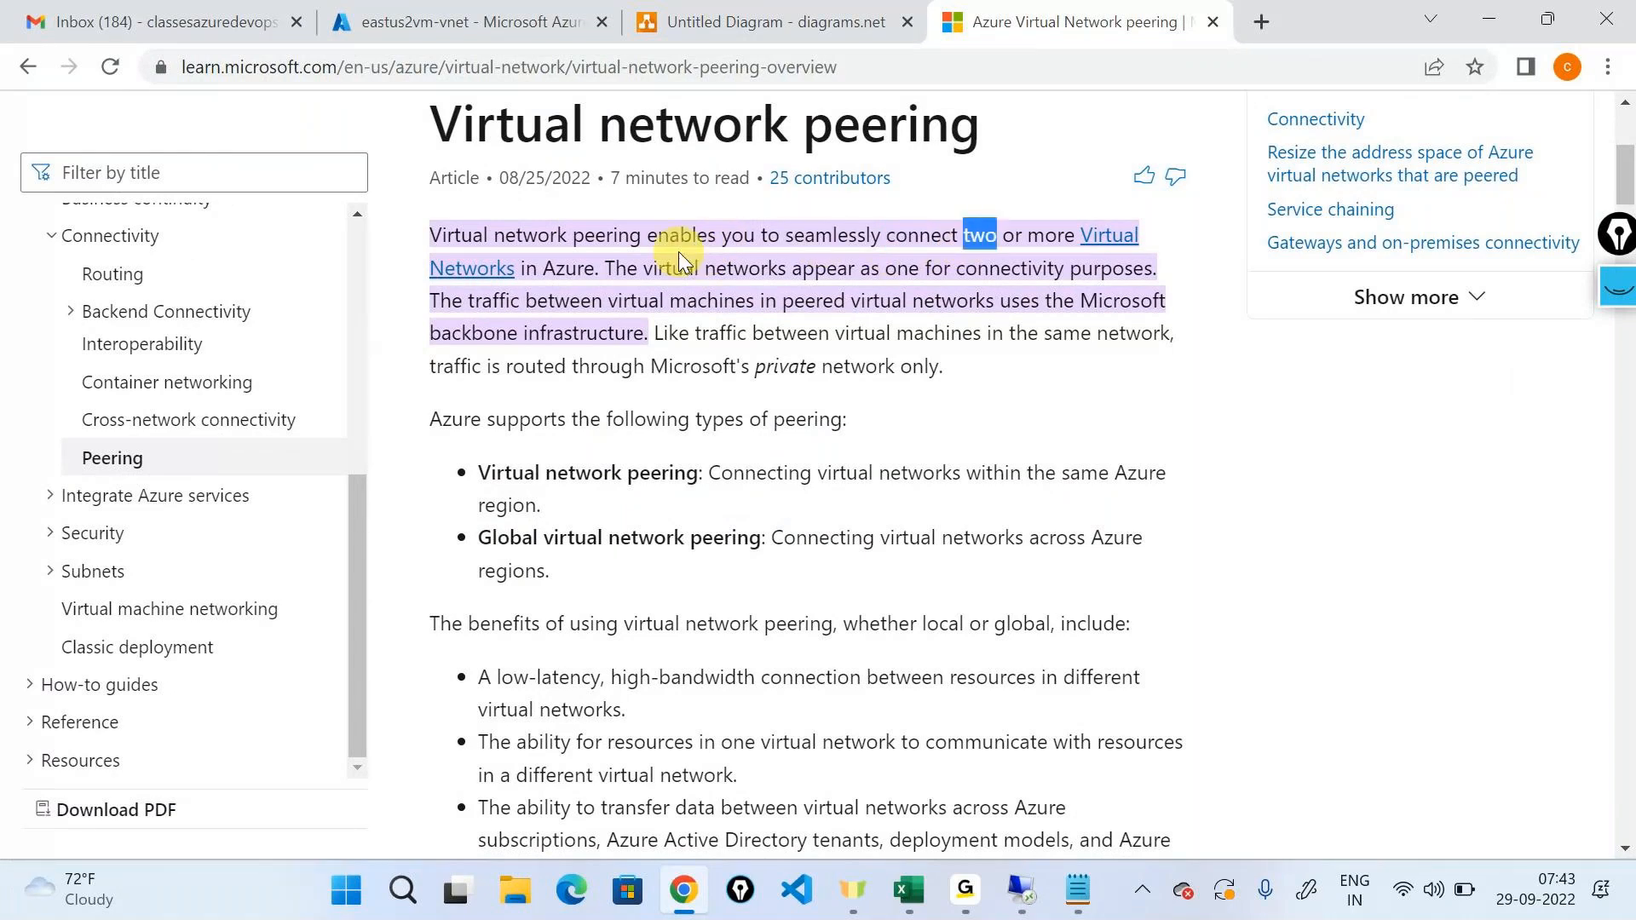
left_click_drag(605, 270, 1154, 281)
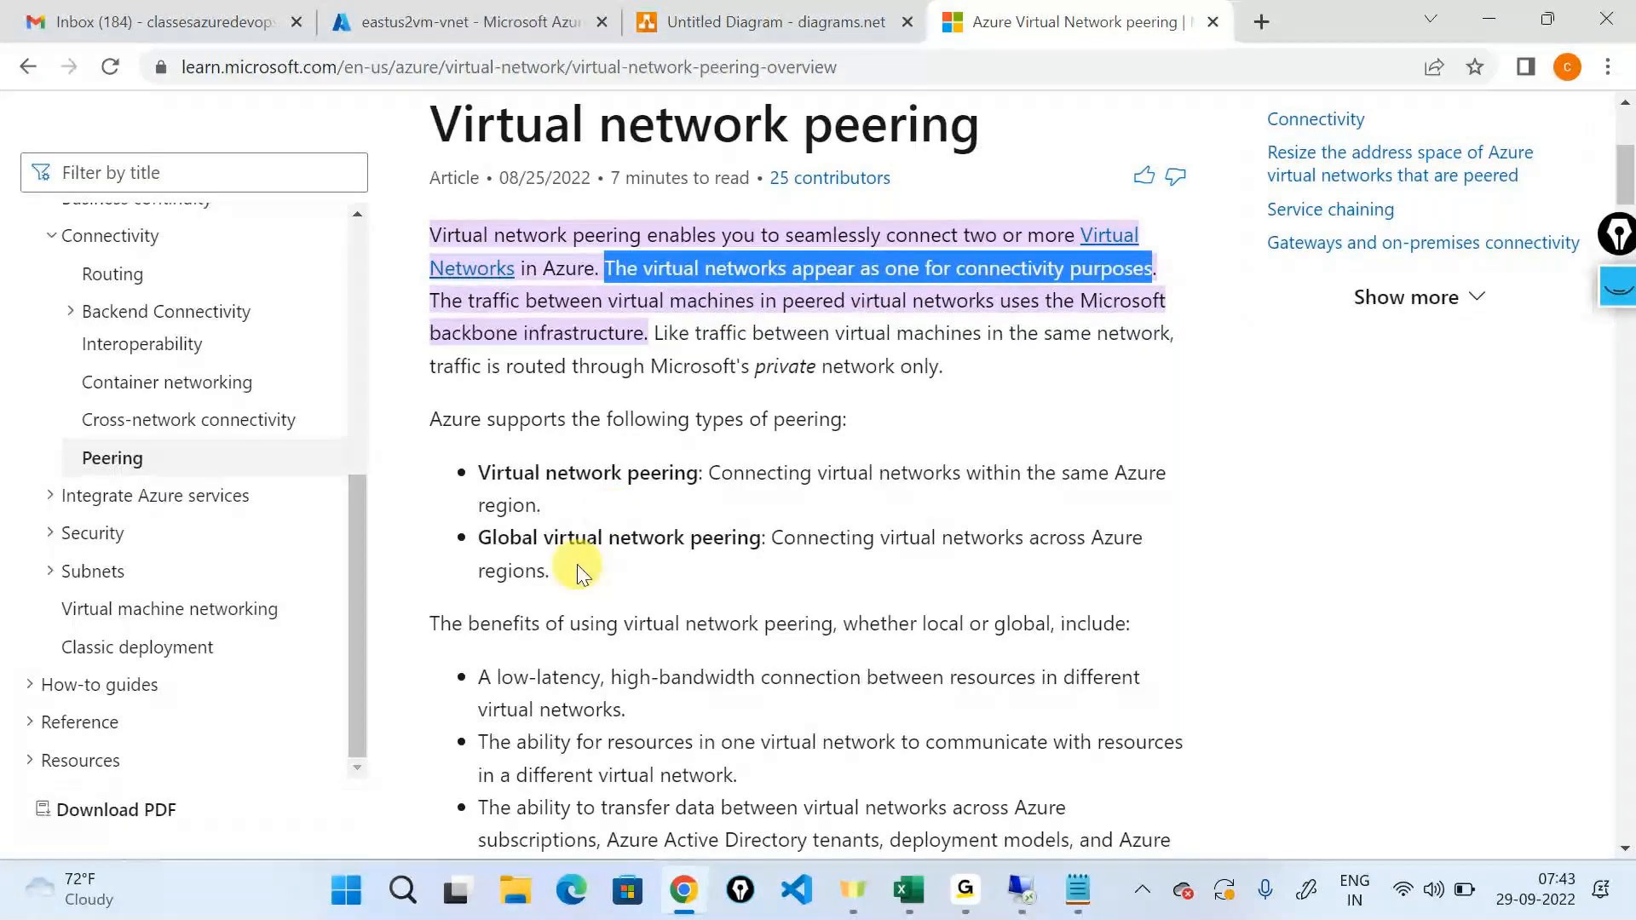
Over the network diagram, clear old annotations, circle the 10.0.0.4 machine, draw an arrow to the 192.168.0.4 machine and circle that machine's address.
left_click(767, 22)
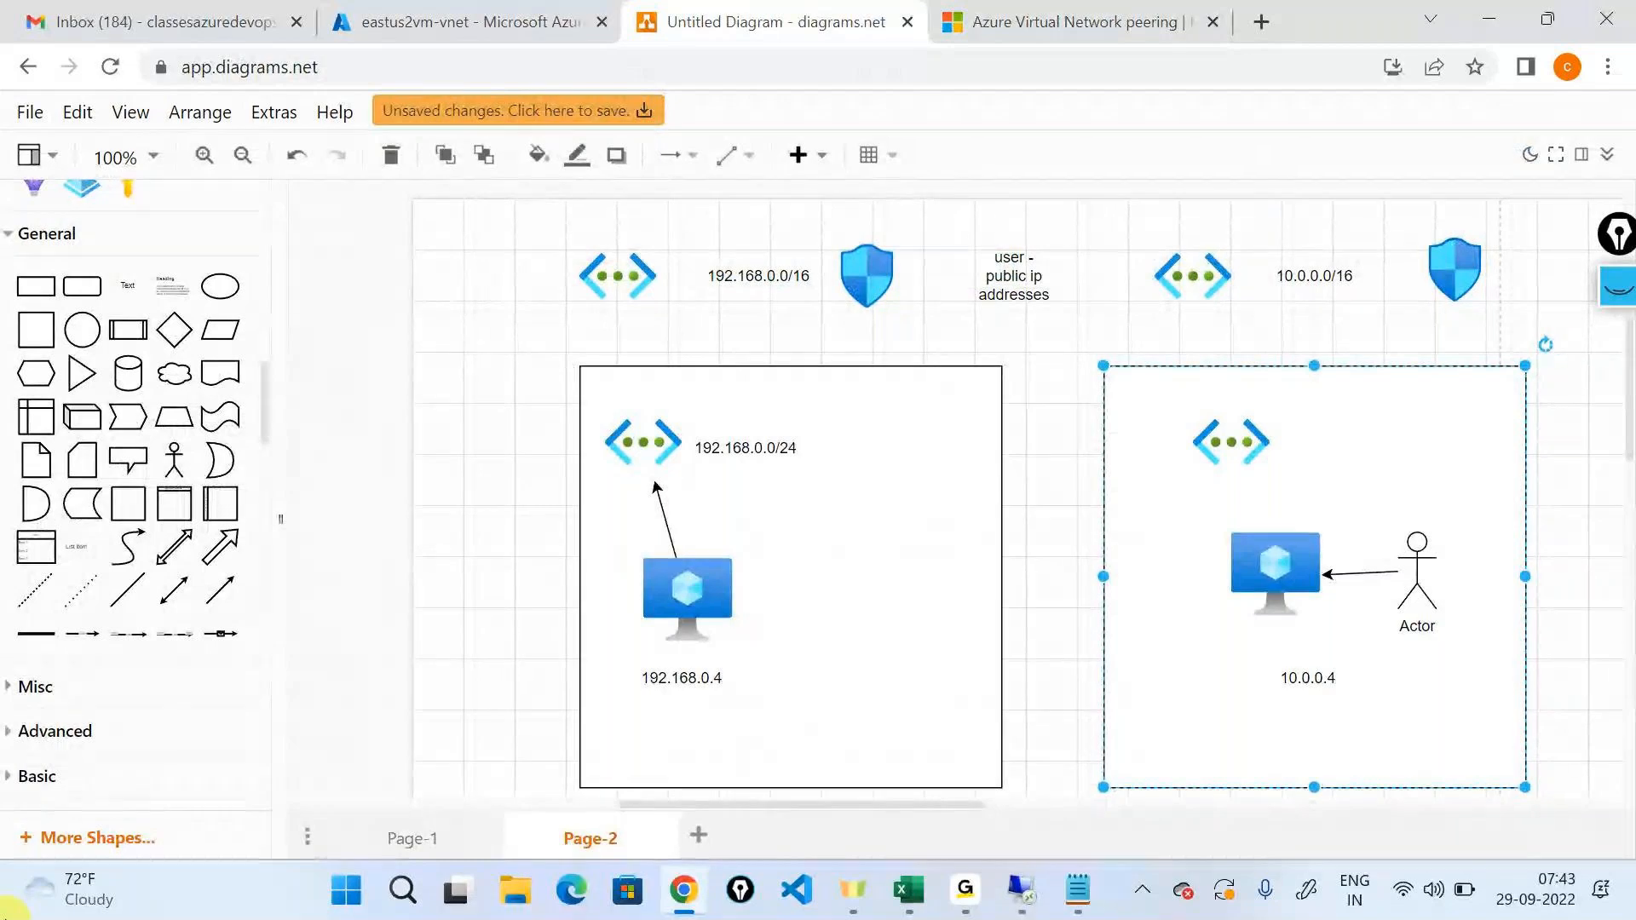
left_click(1622, 294)
left_click(1619, 555)
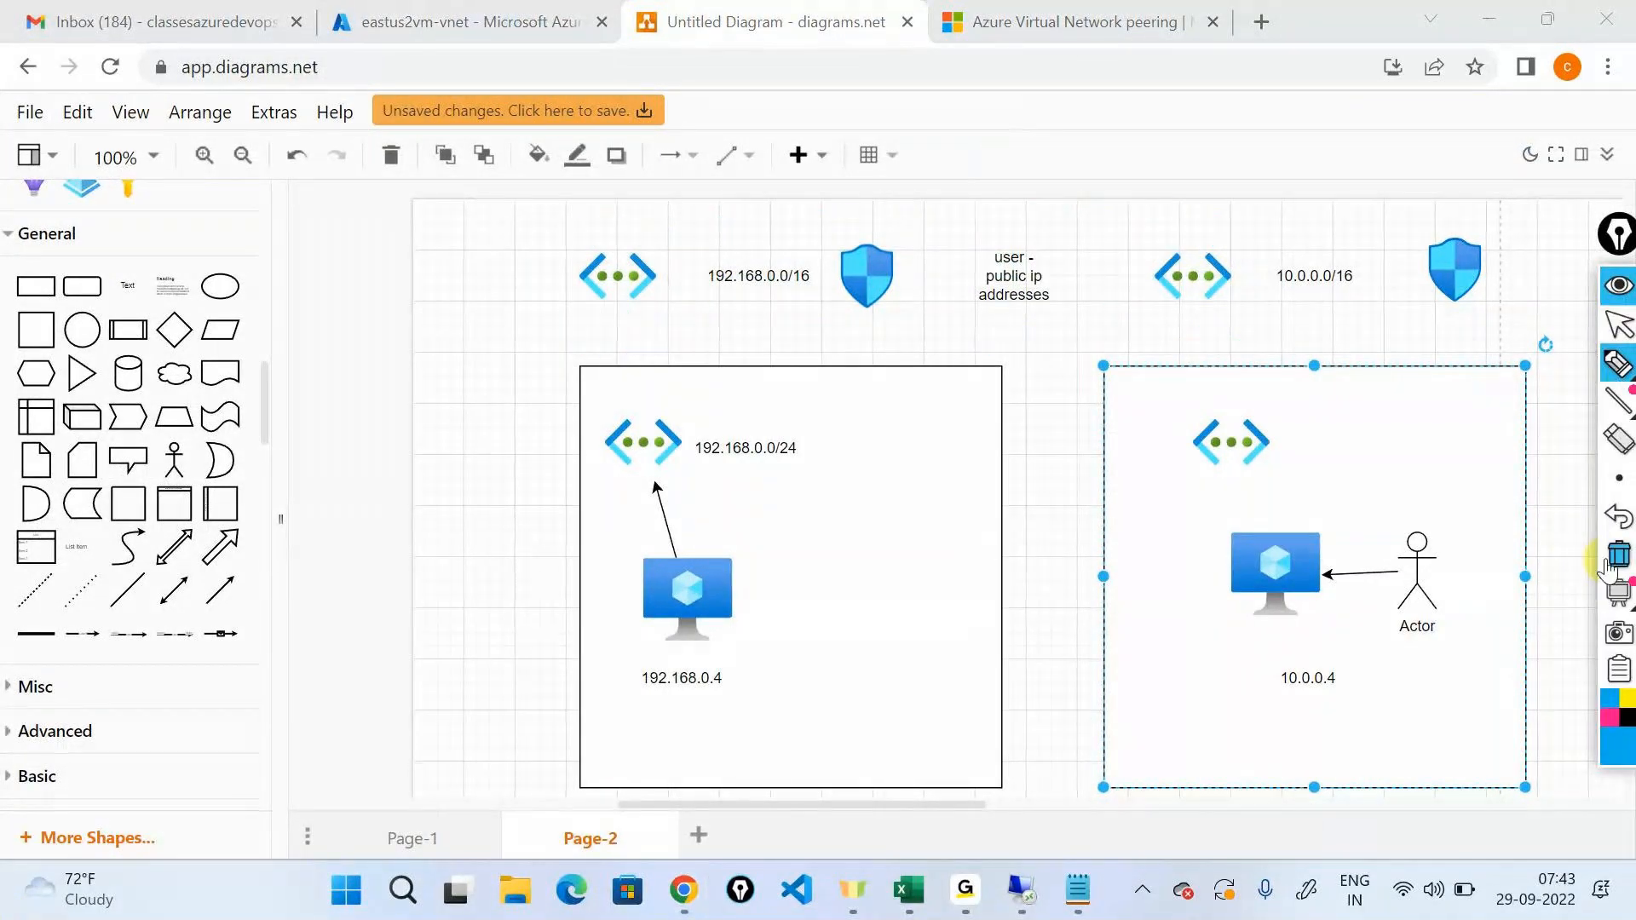
mouse_move(1257, 504)
left_mouse_down()
mouse_move(1347, 558)
mouse_move(1214, 499)
left_mouse_up()
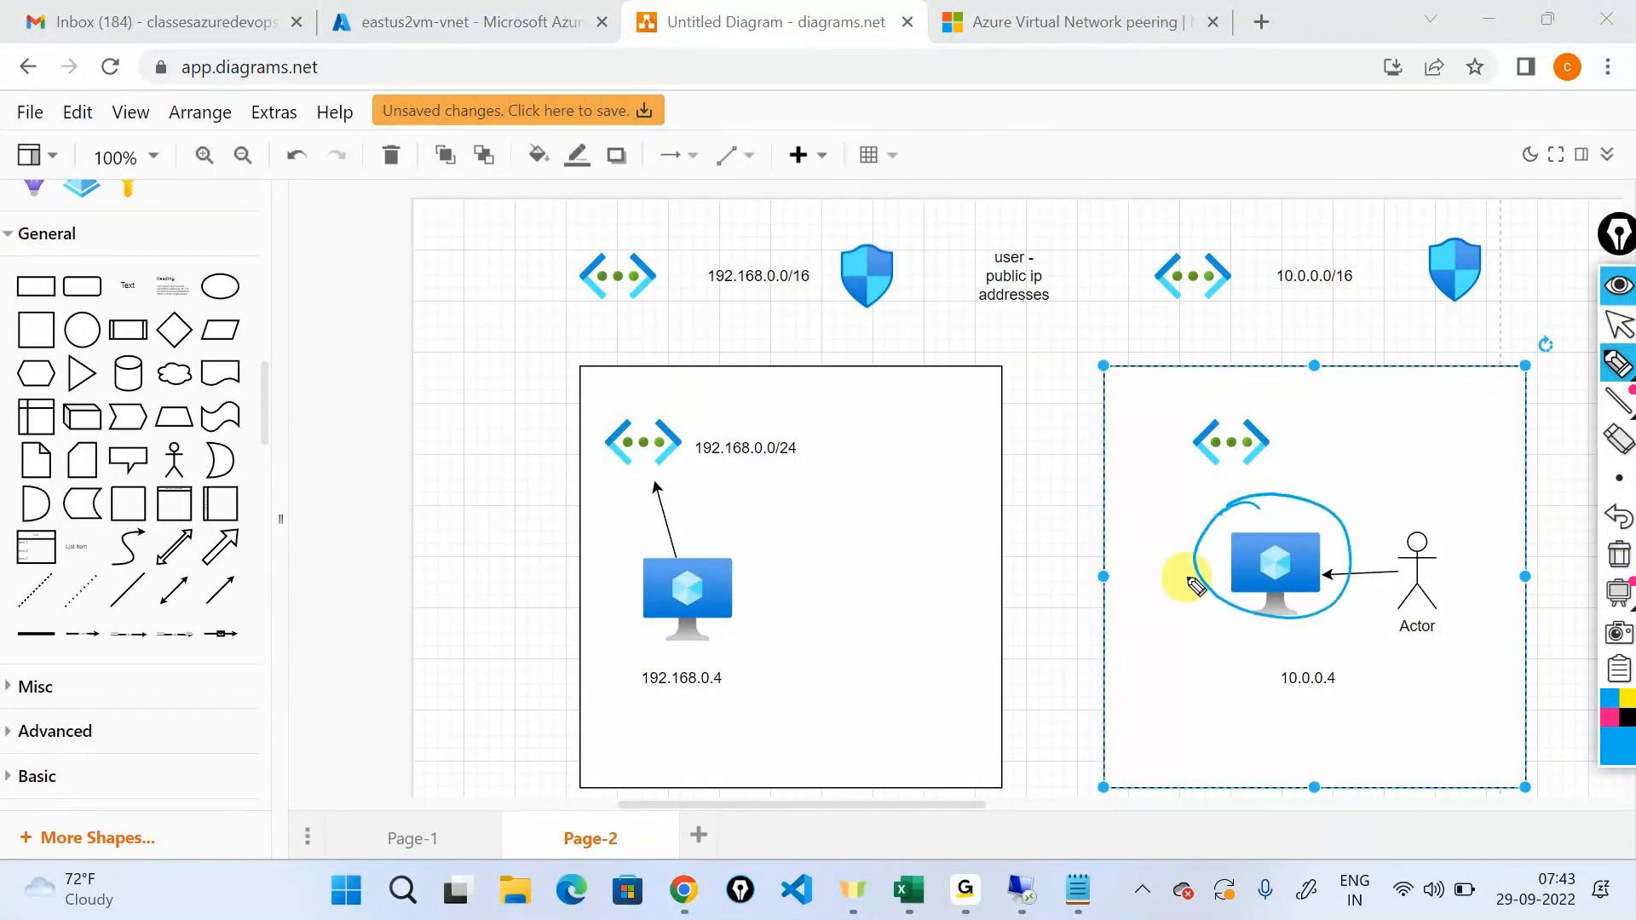
mouse_move(1193, 577)
left_mouse_down()
mouse_move(796, 577)
mouse_move(801, 600)
left_mouse_up()
mouse_move(712, 626)
left_mouse_down()
mouse_move(628, 712)
mouse_move(716, 635)
left_mouse_up()
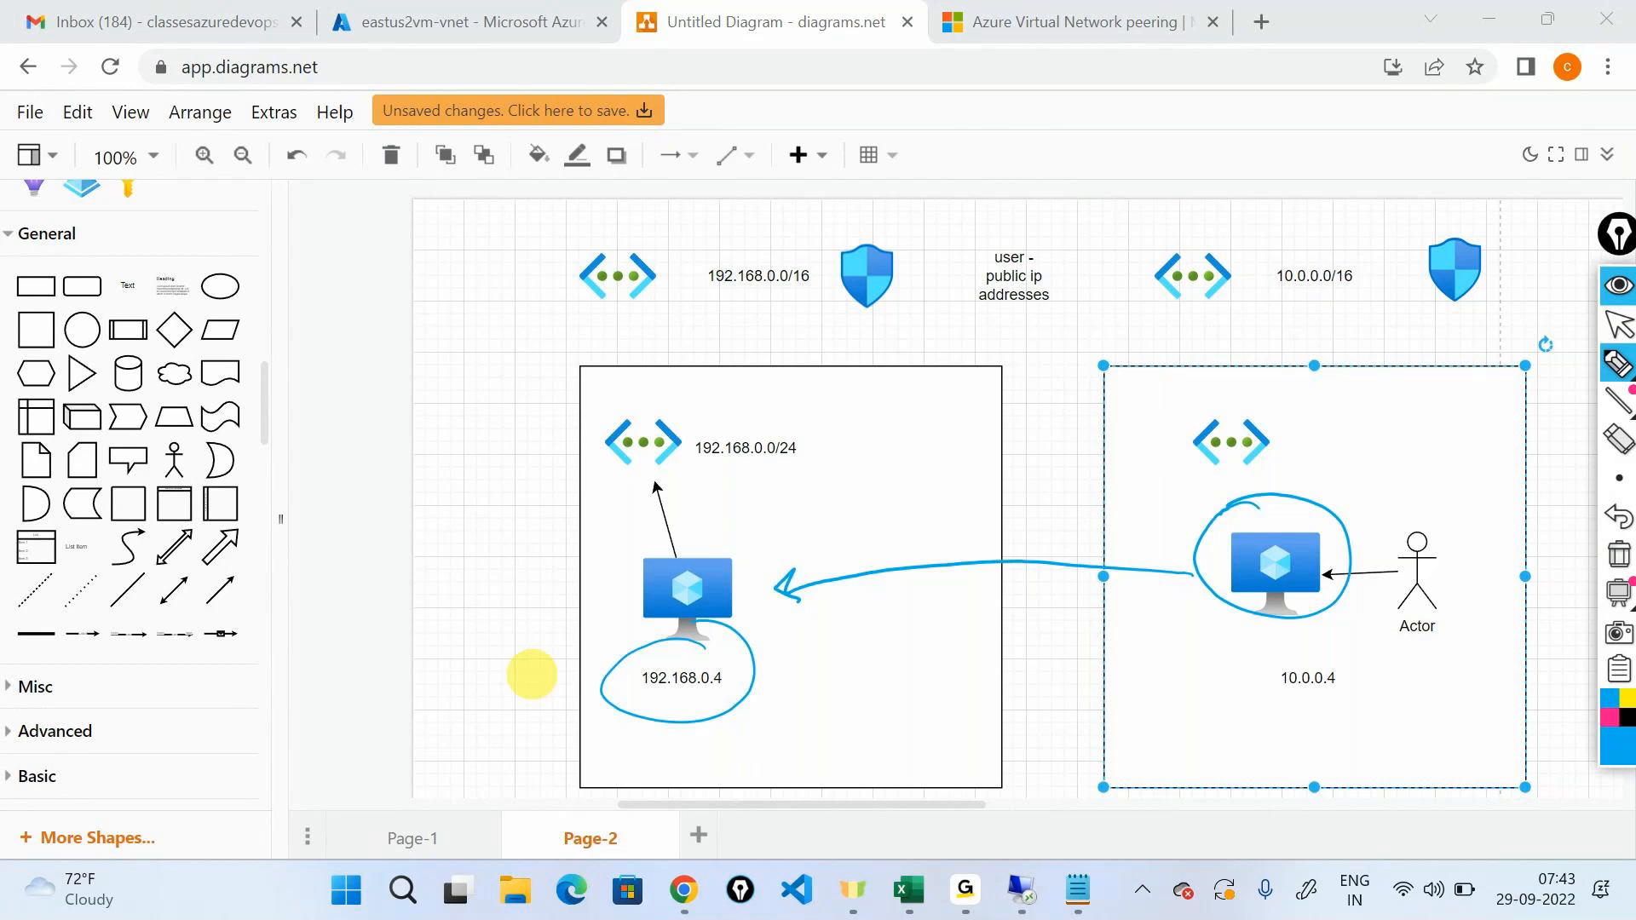
Draw a double-headed arrow above and a one-way arrow below linking the two virtual network icons, and hide the annotations.
mouse_move(689, 255)
left_mouse_down()
mouse_move(778, 220)
mouse_move(1176, 201)
mouse_move(1202, 217)
left_mouse_up()
left_click_drag(670, 246, 705, 248)
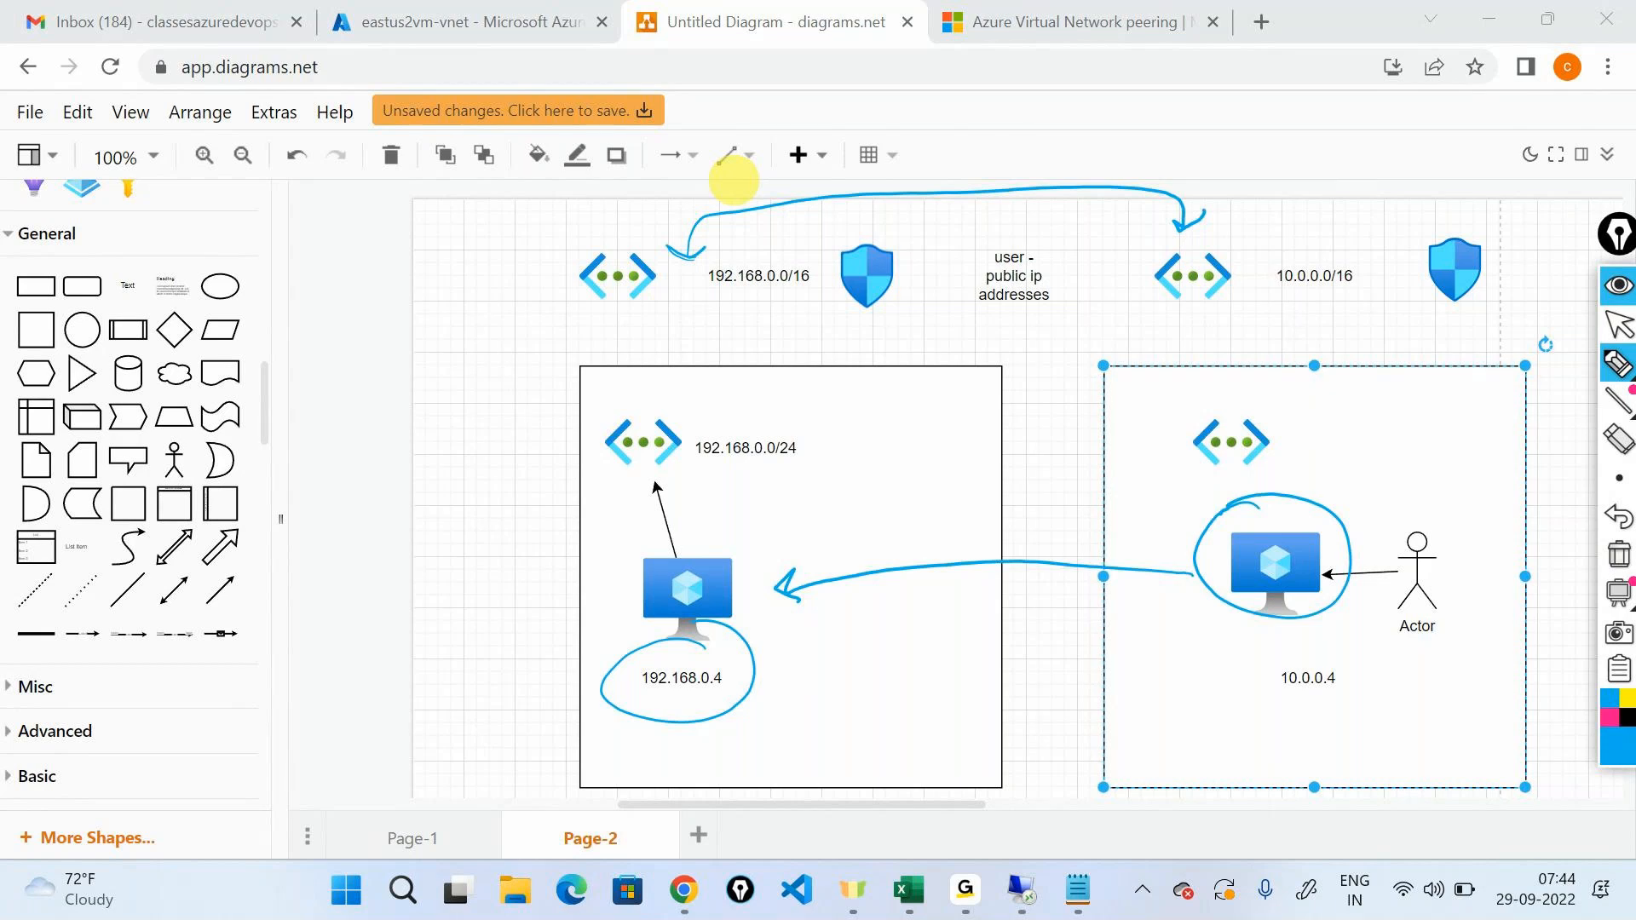
mouse_move(625, 311)
left_mouse_down()
mouse_move(640, 329)
mouse_move(1122, 350)
mouse_move(1142, 319)
left_mouse_up()
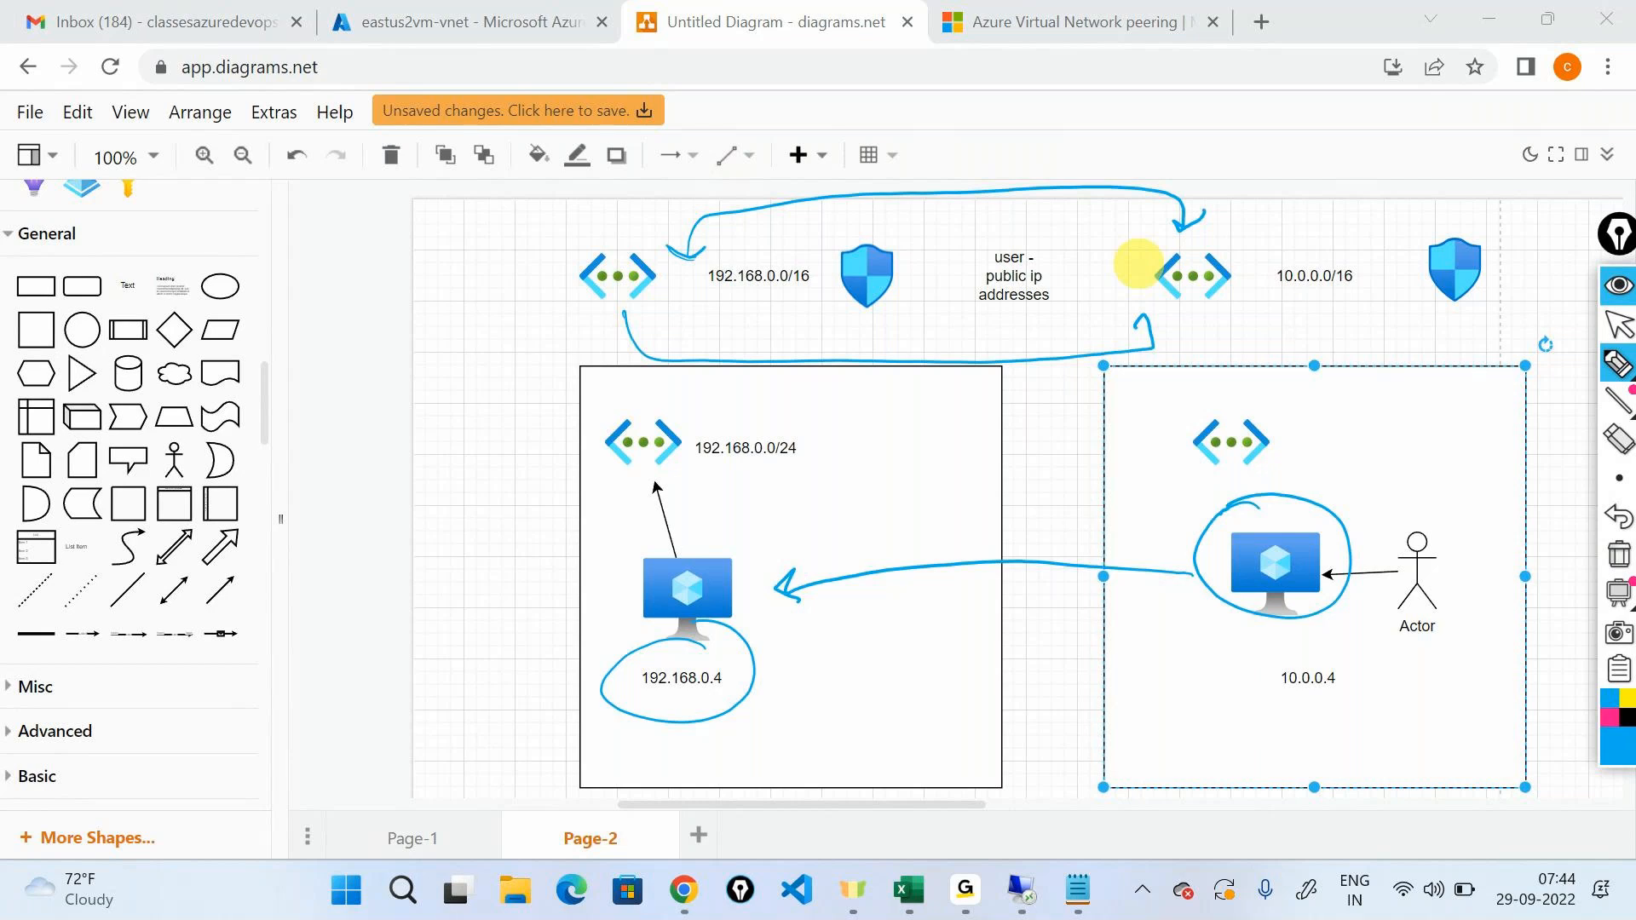
left_click(1617, 285)
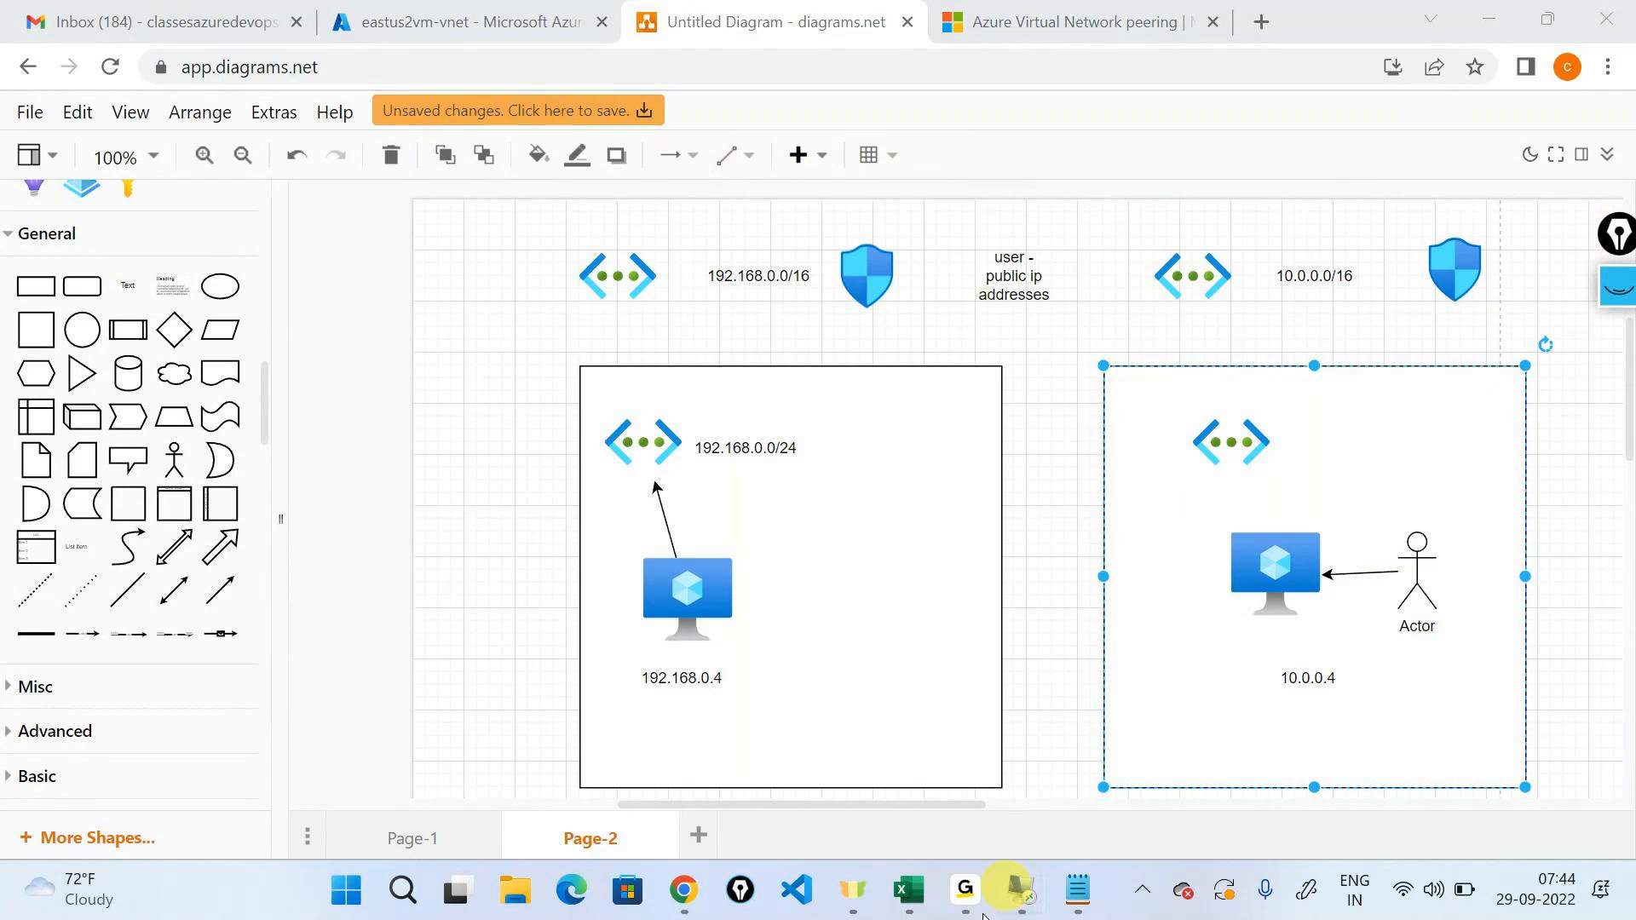
Switch to the 20.97.229.121 remote session, dismiss the connection error and retry the Remote Desktop connection to 192.168.0.4.
left_click(1016, 895)
left_click(1074, 733)
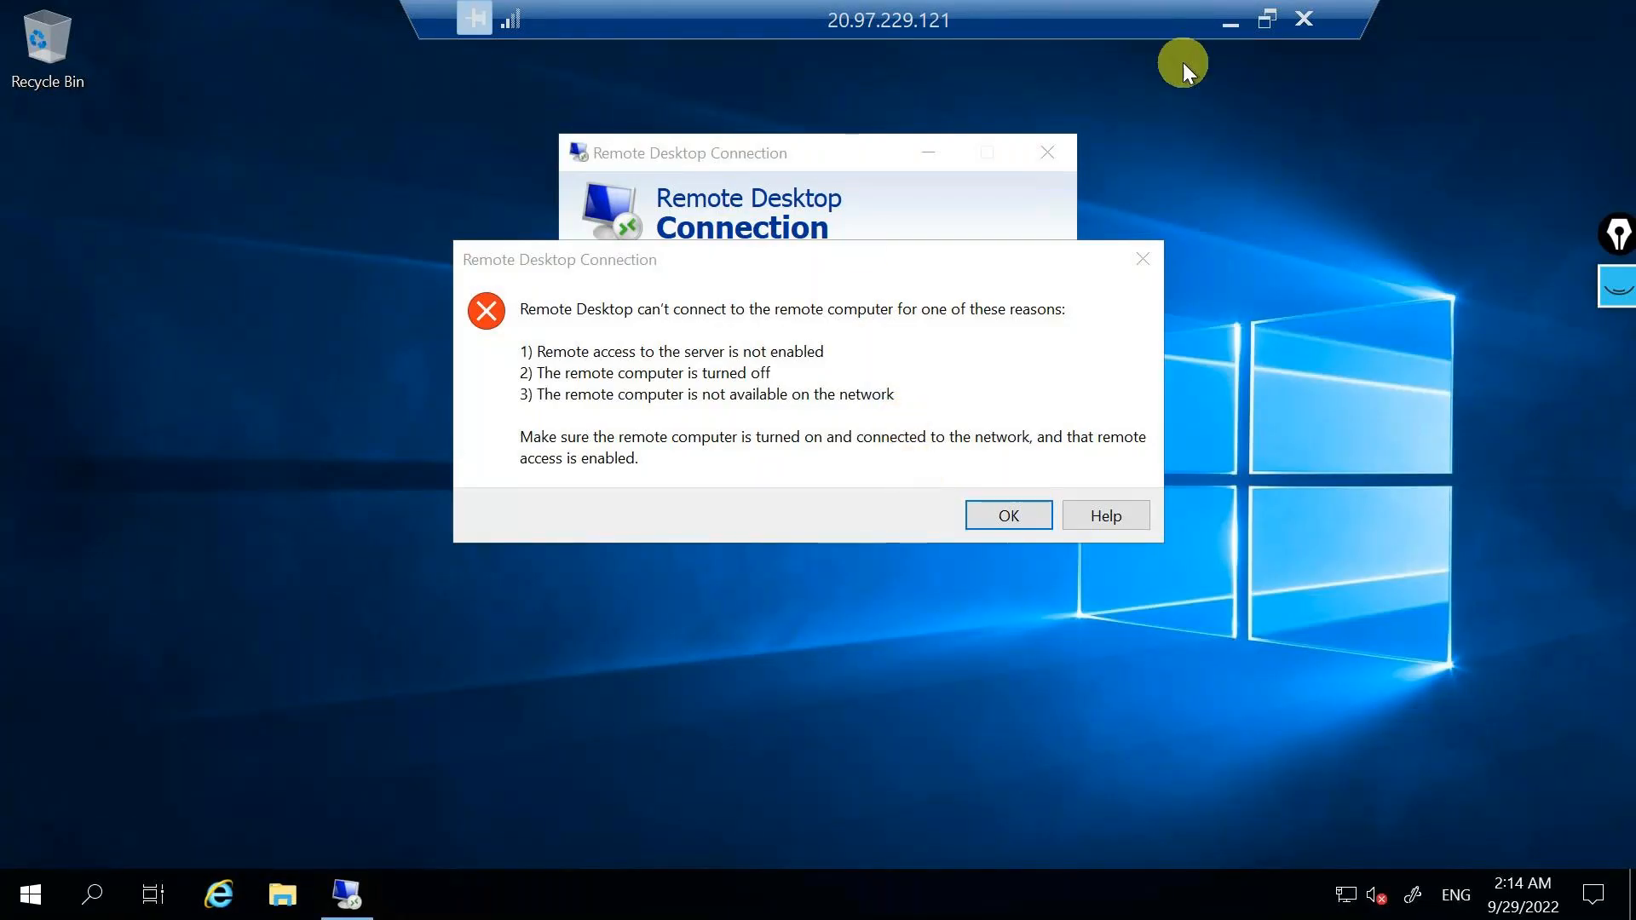
left_click(1030, 512)
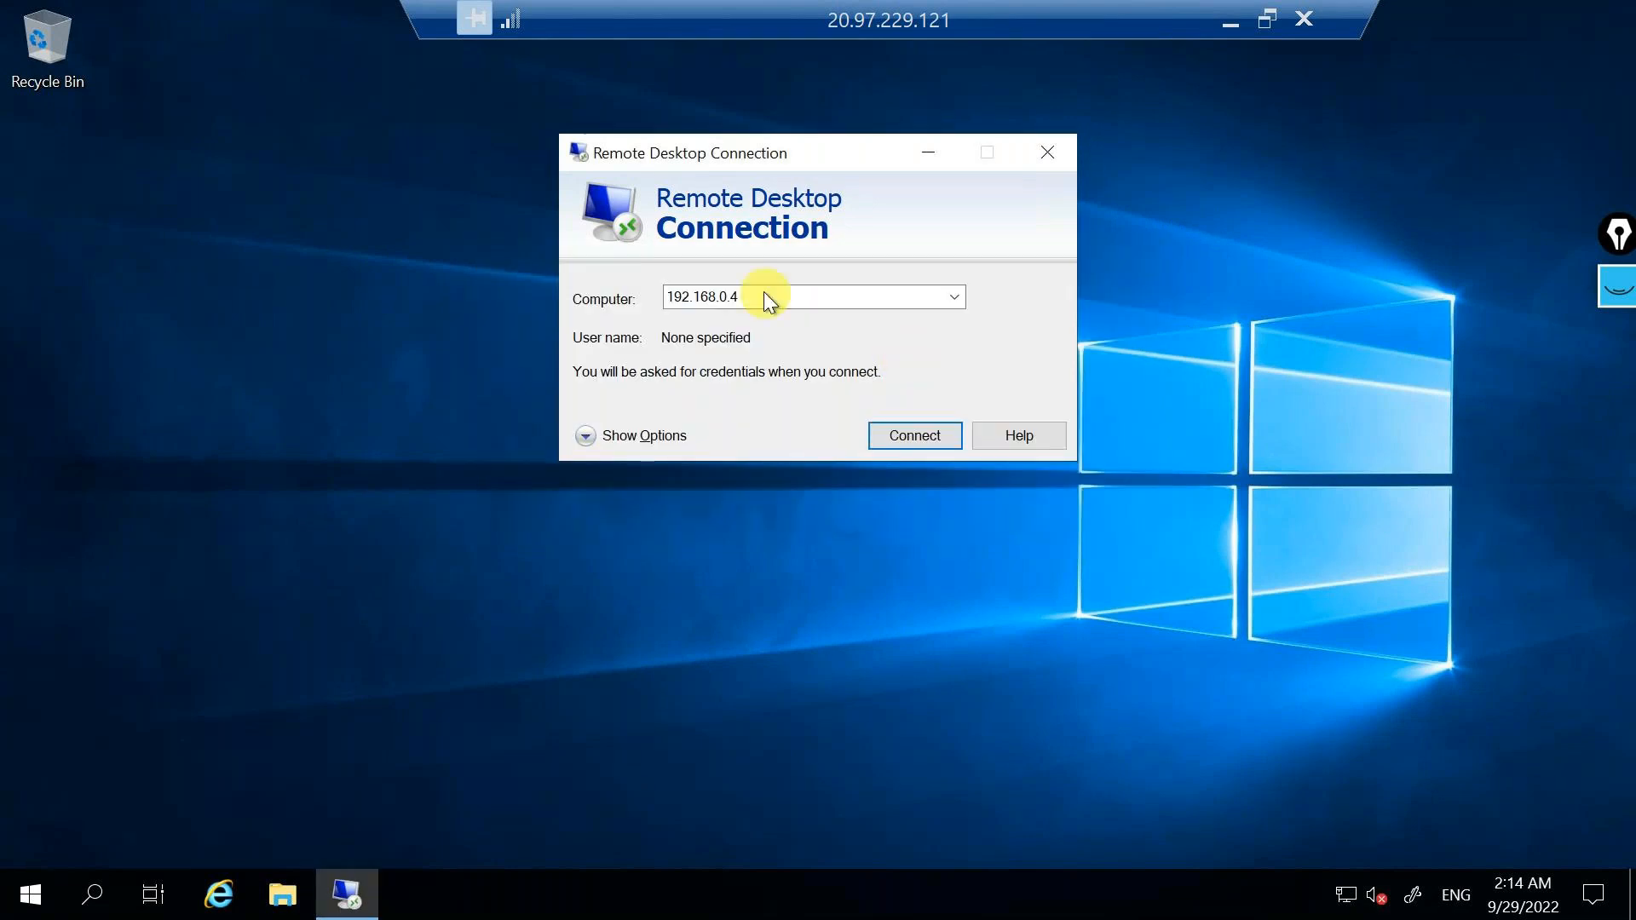
left_click(955, 451)
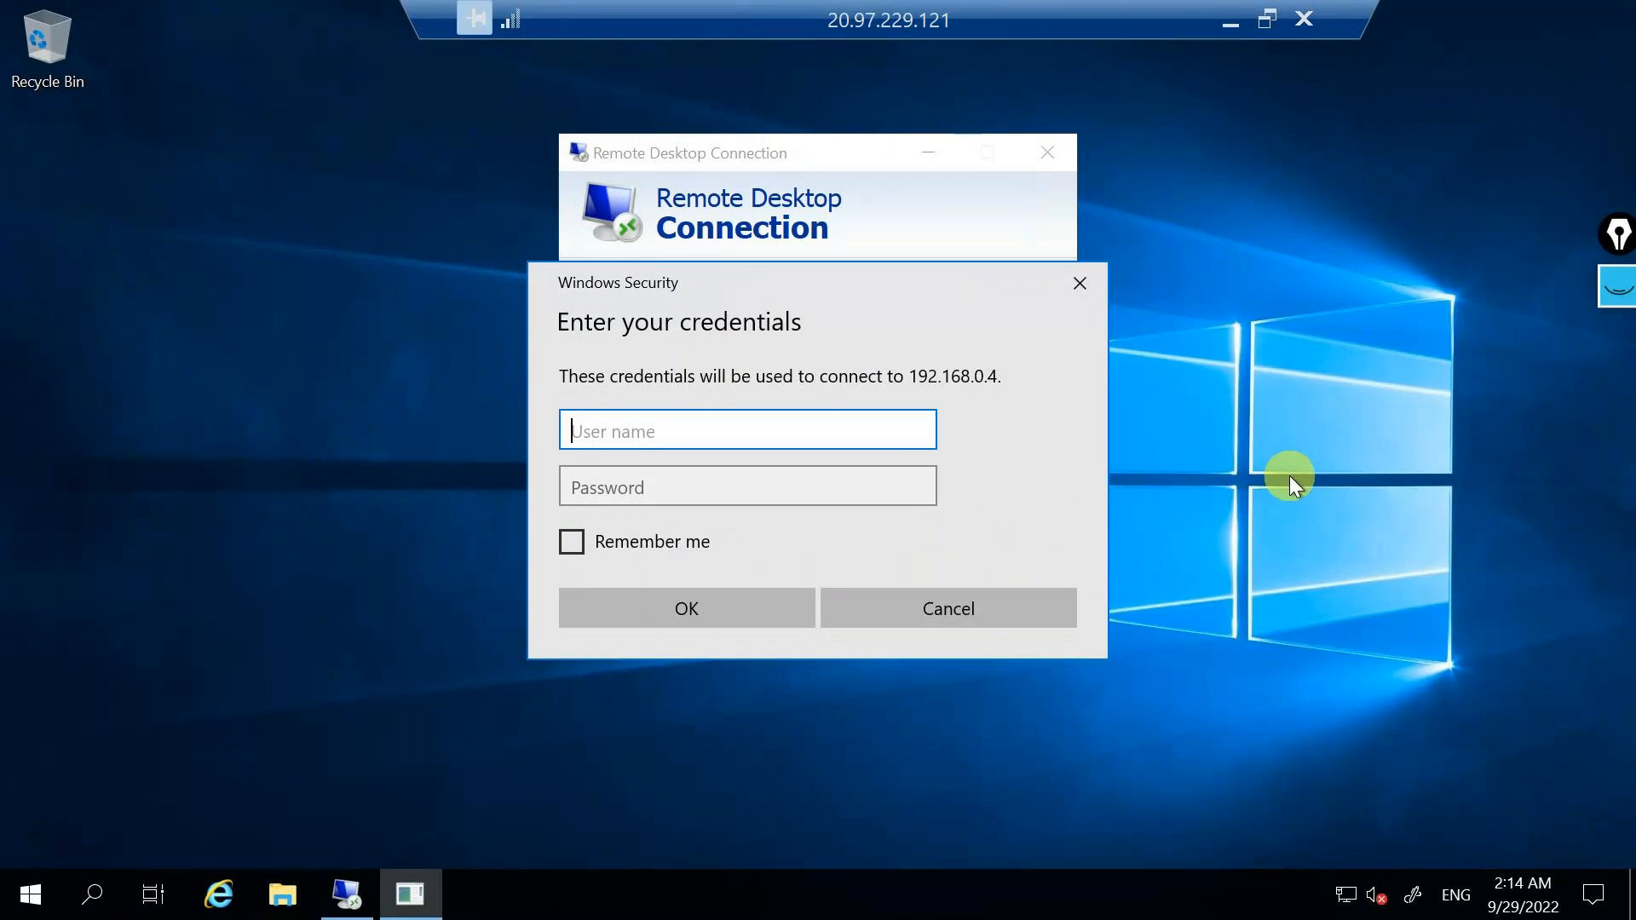
Sign in to 192.168.0.4 as testuser with the account password and accept the untrusted certificate.
type("testuser")
key("Tab")
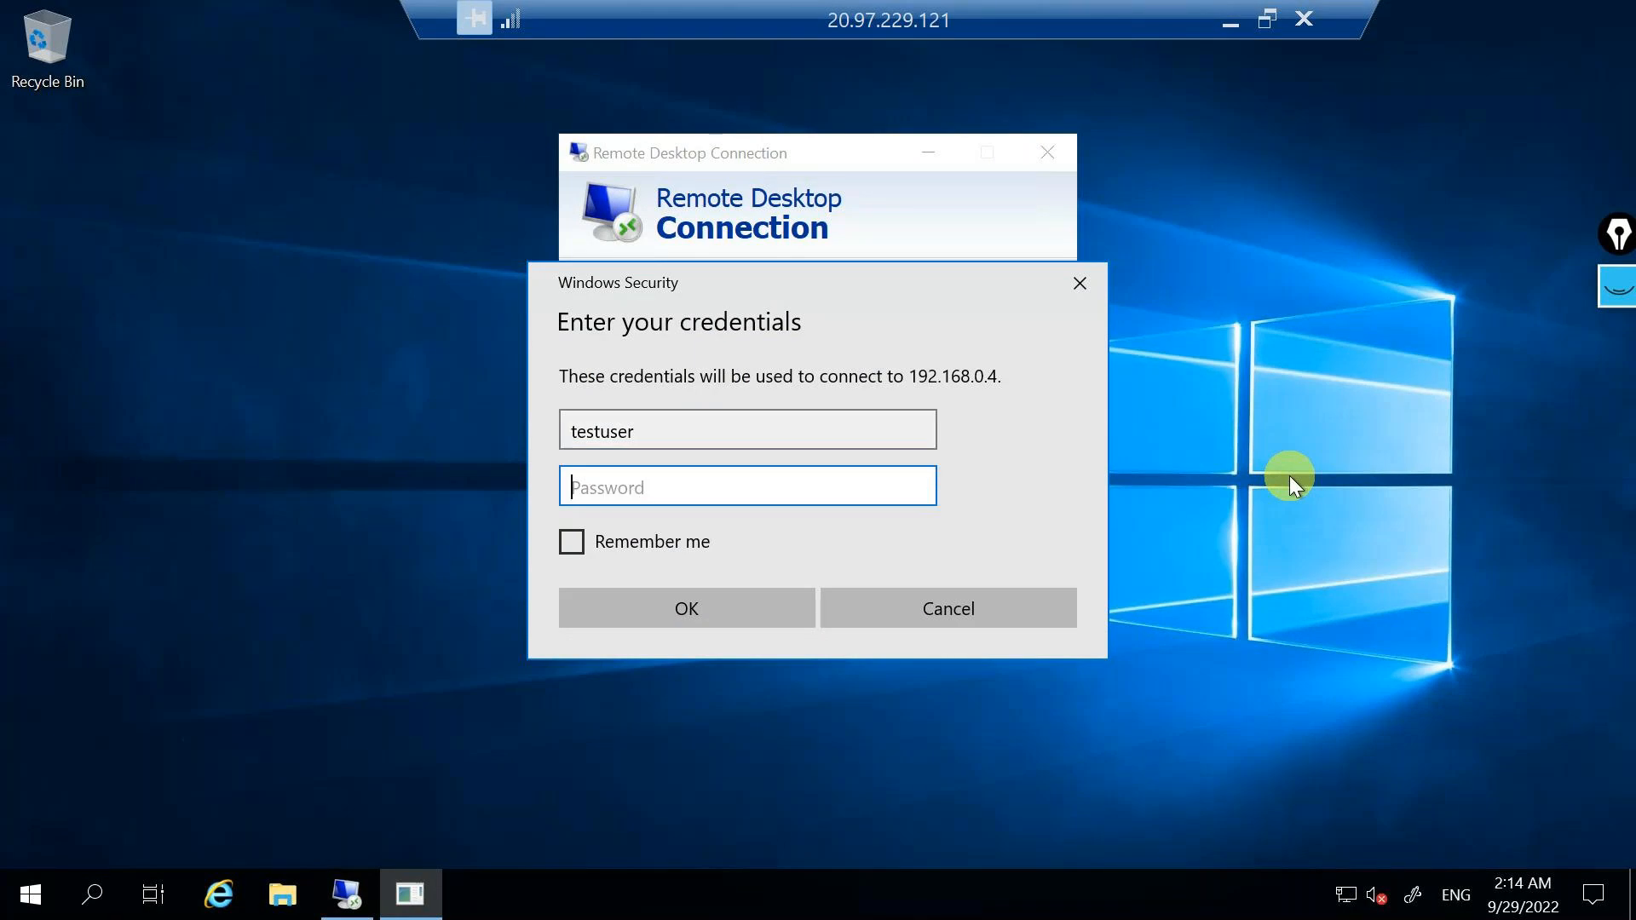
type("*********")
key("Return")
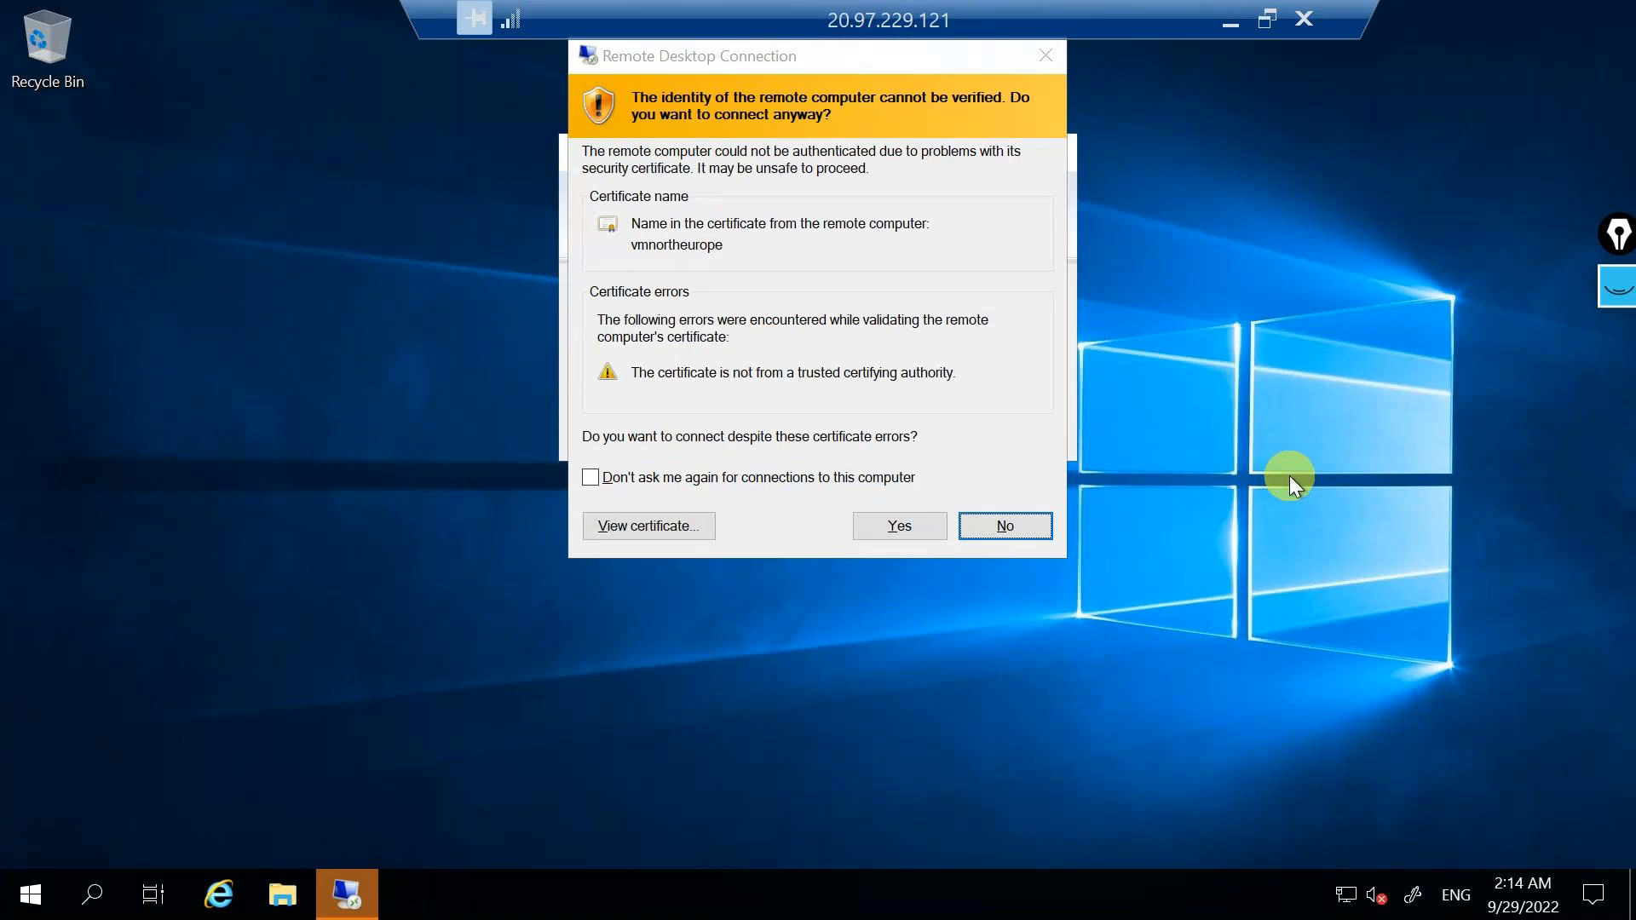
left_click(714, 247)
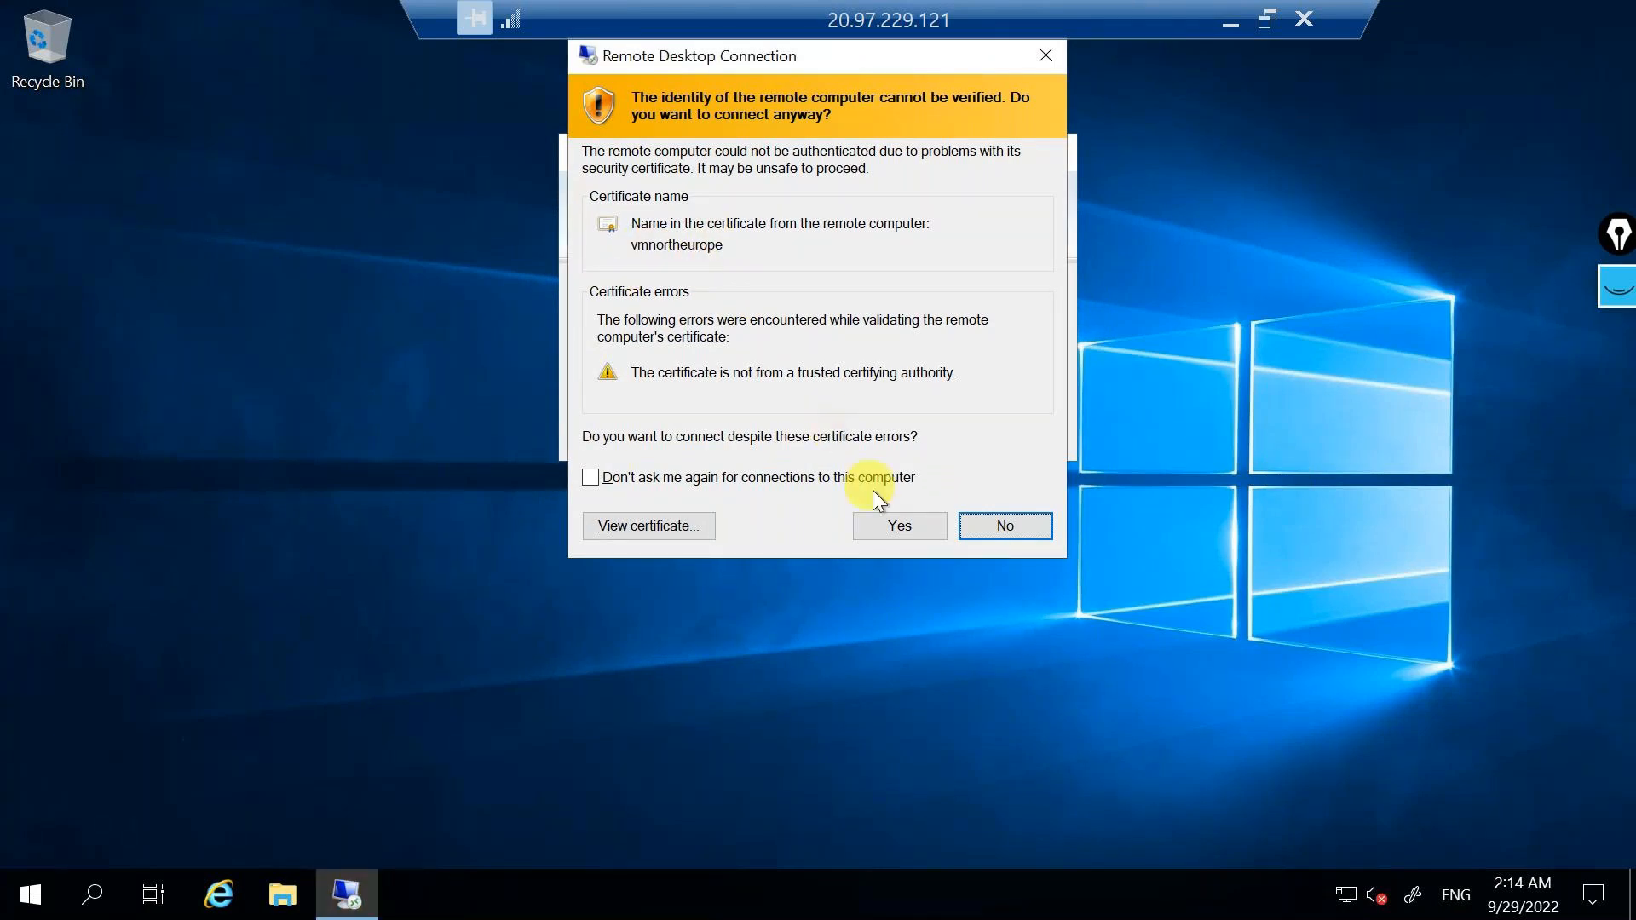
left_click(889, 533)
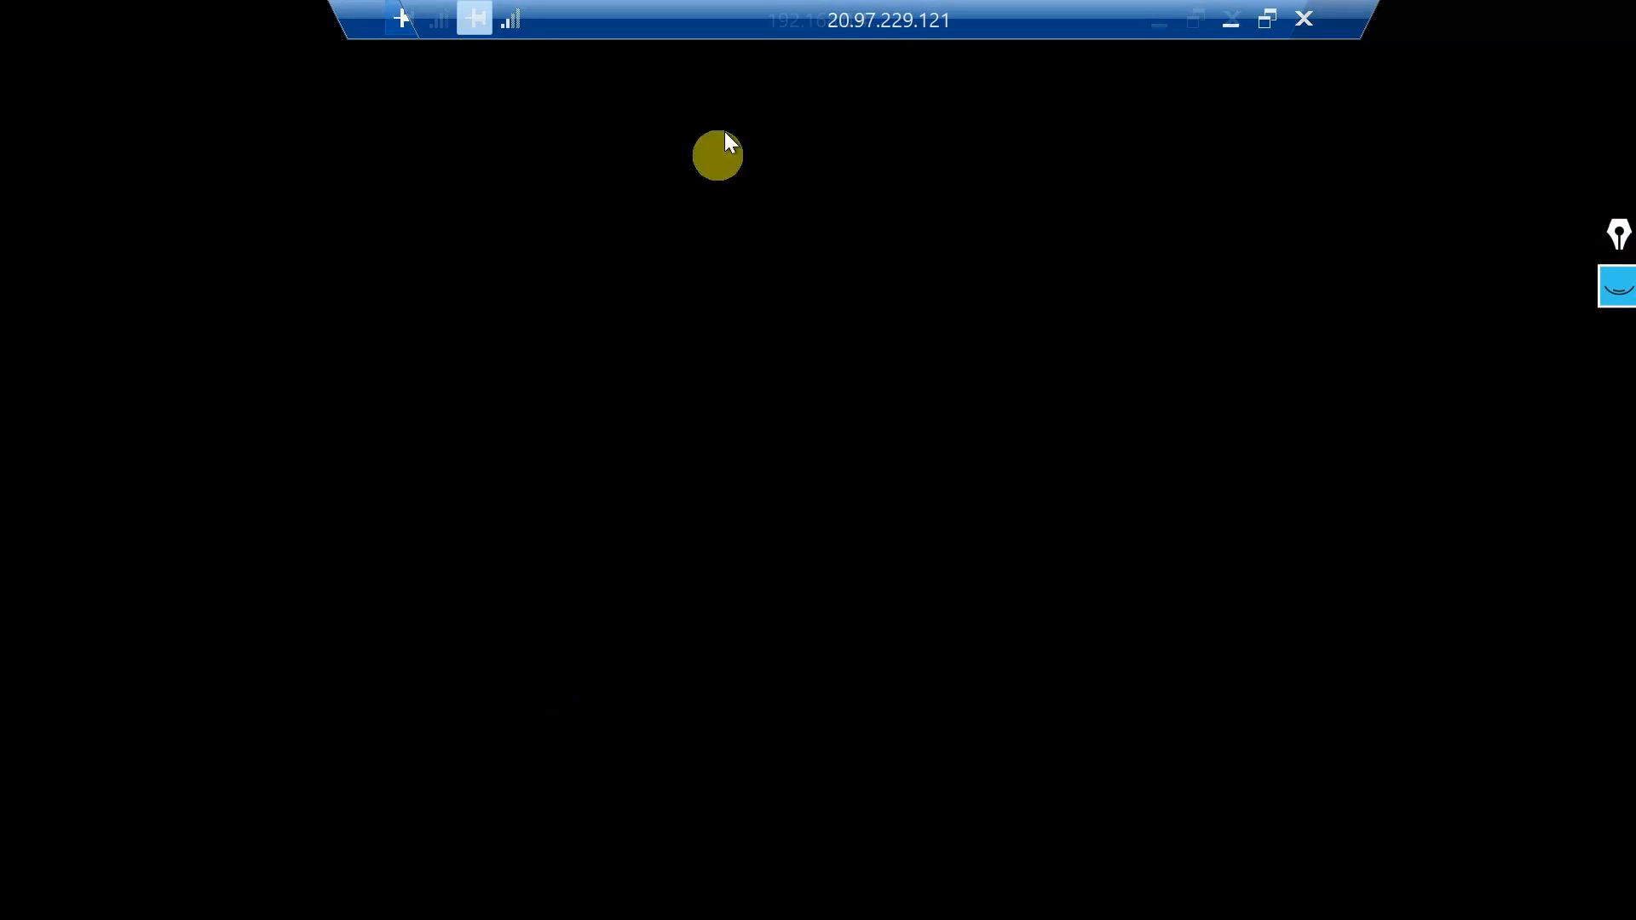
Move the two remote session bars apart, then minimise, restore and again minimise the nested 192.168.0.4 session.
left_click_drag(771, 8, 411, 18)
left_click_drag(1036, 17, 1363, 6)
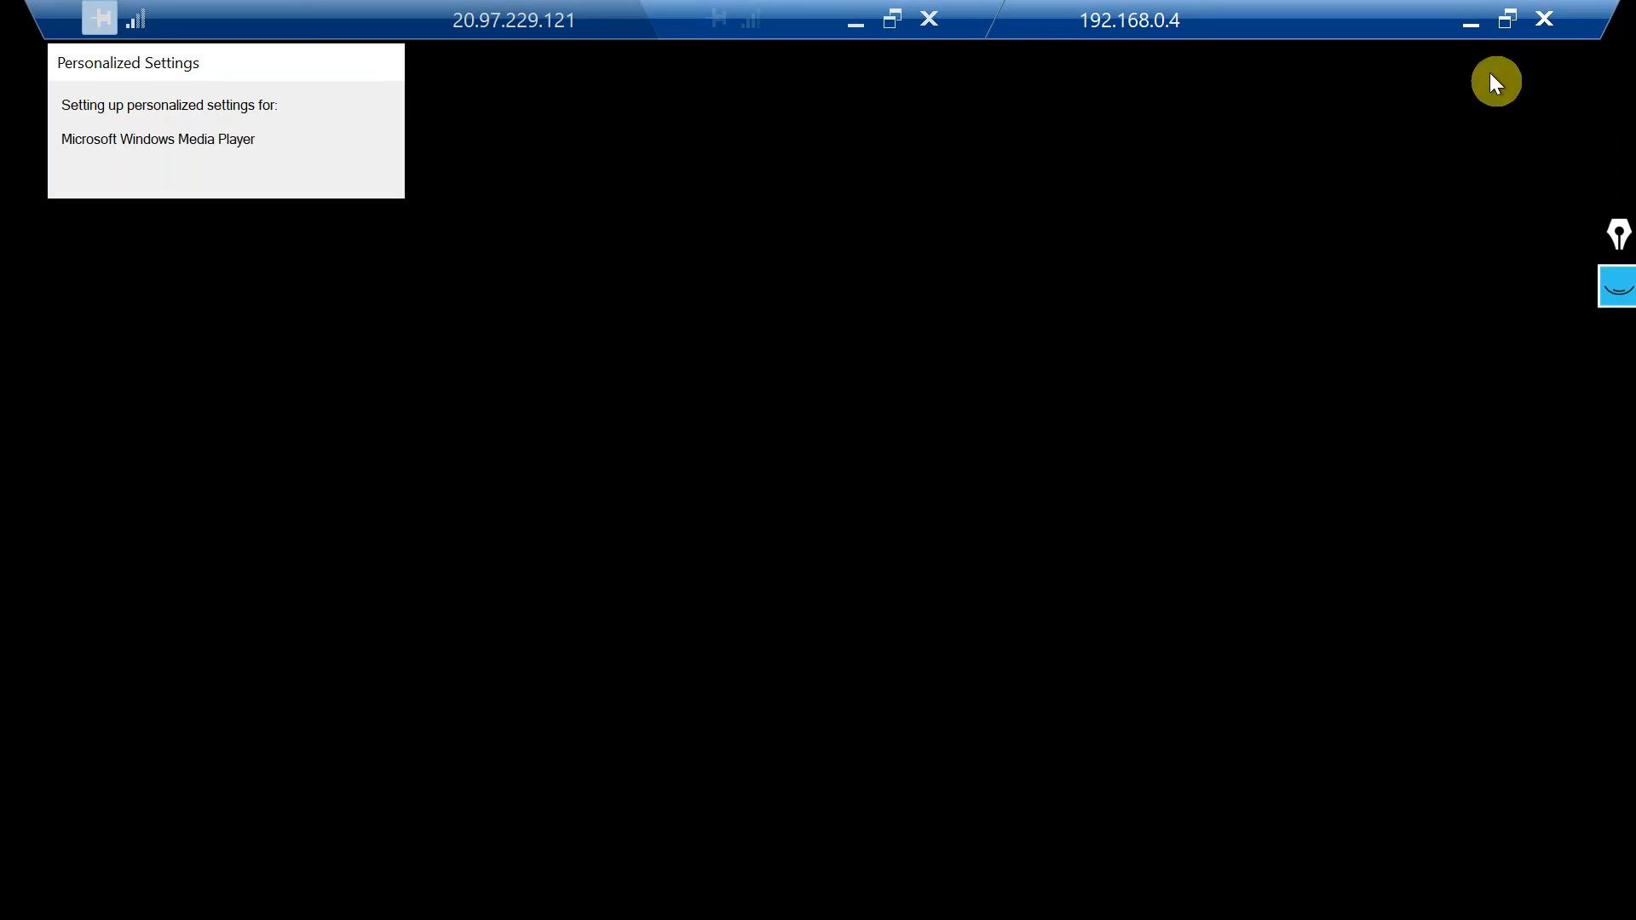
left_click(1461, 27)
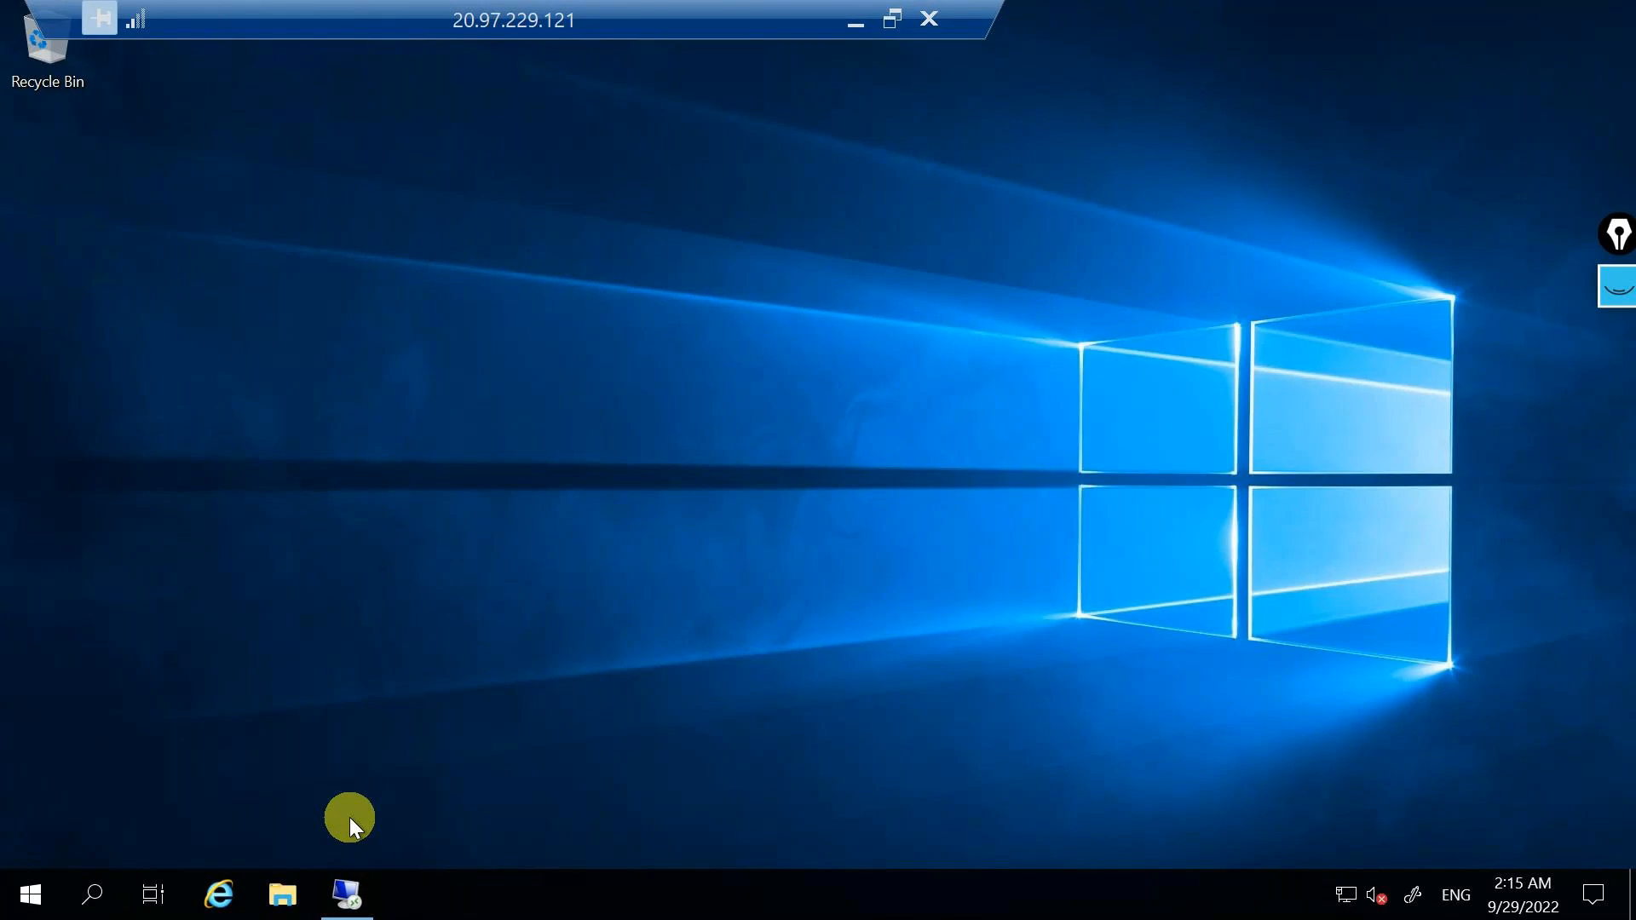
left_click(347, 894)
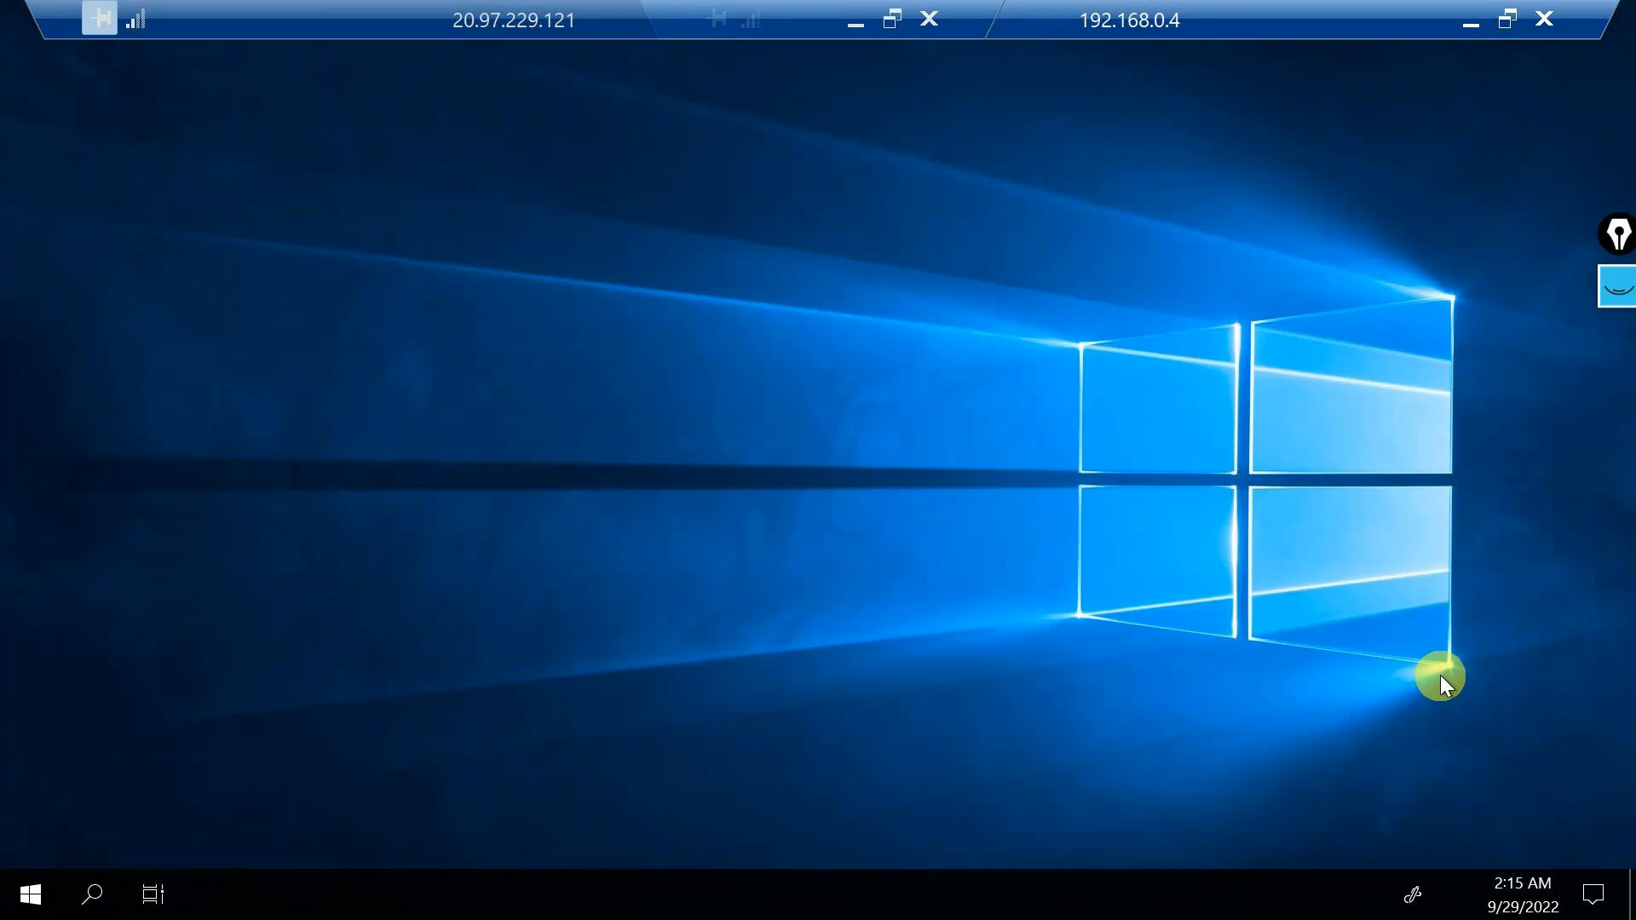
left_click(1471, 22)
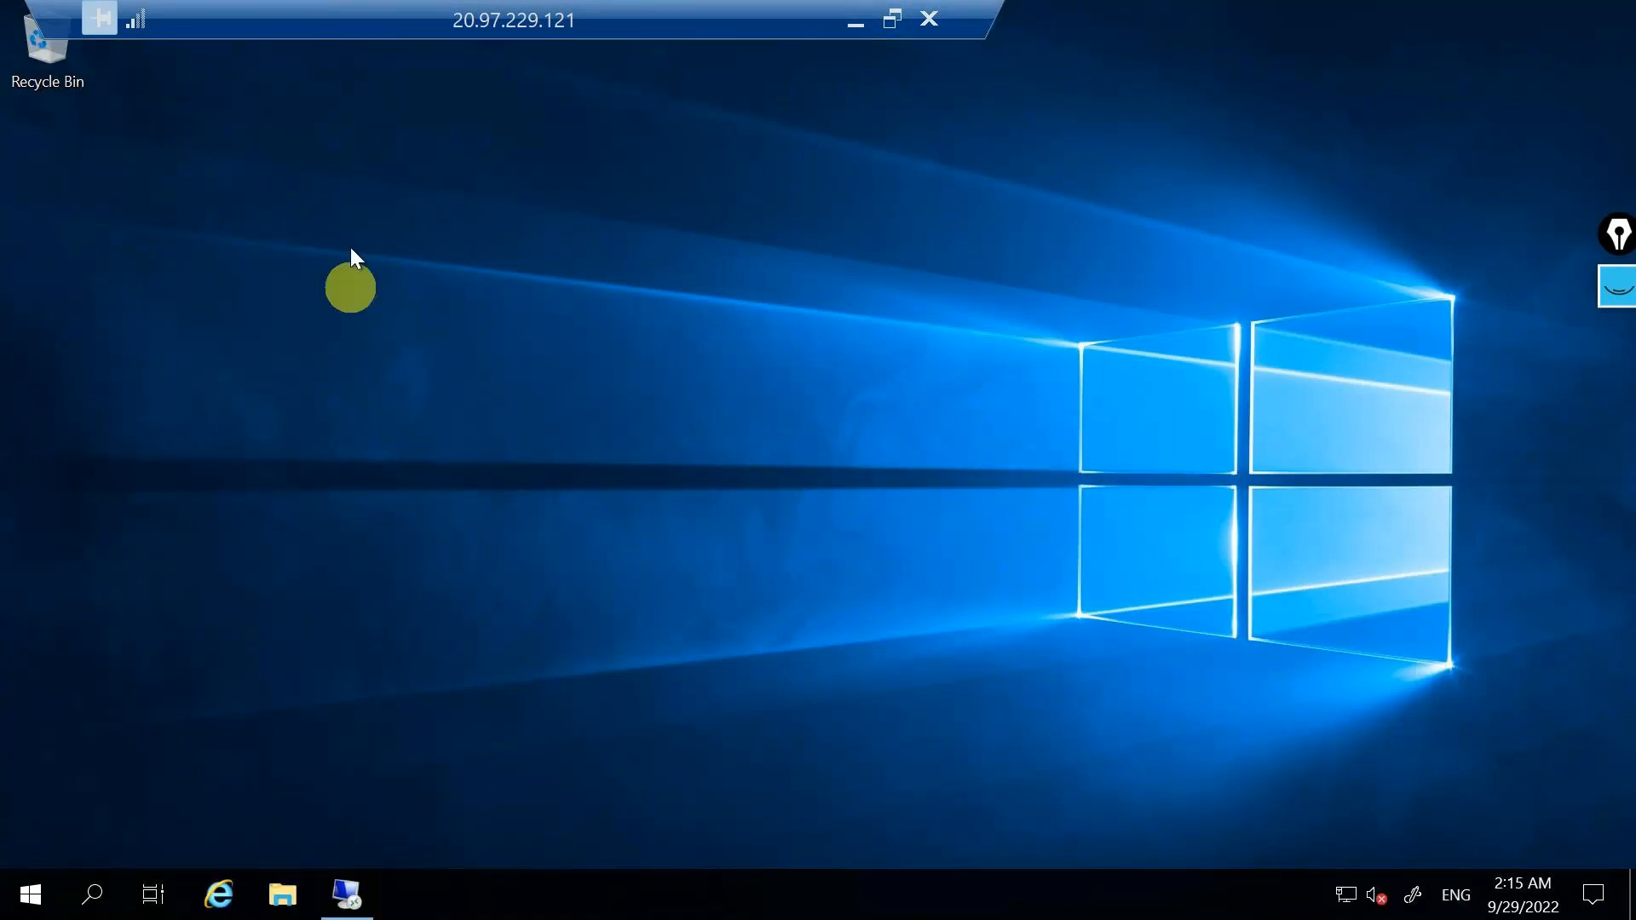
Open Notepad on the 20.97.229.121 machine, write "this is vm1", and return to the 192.168.0.4 session.
left_click(89, 896)
type("note")
key("Return")
type("this is vm1")
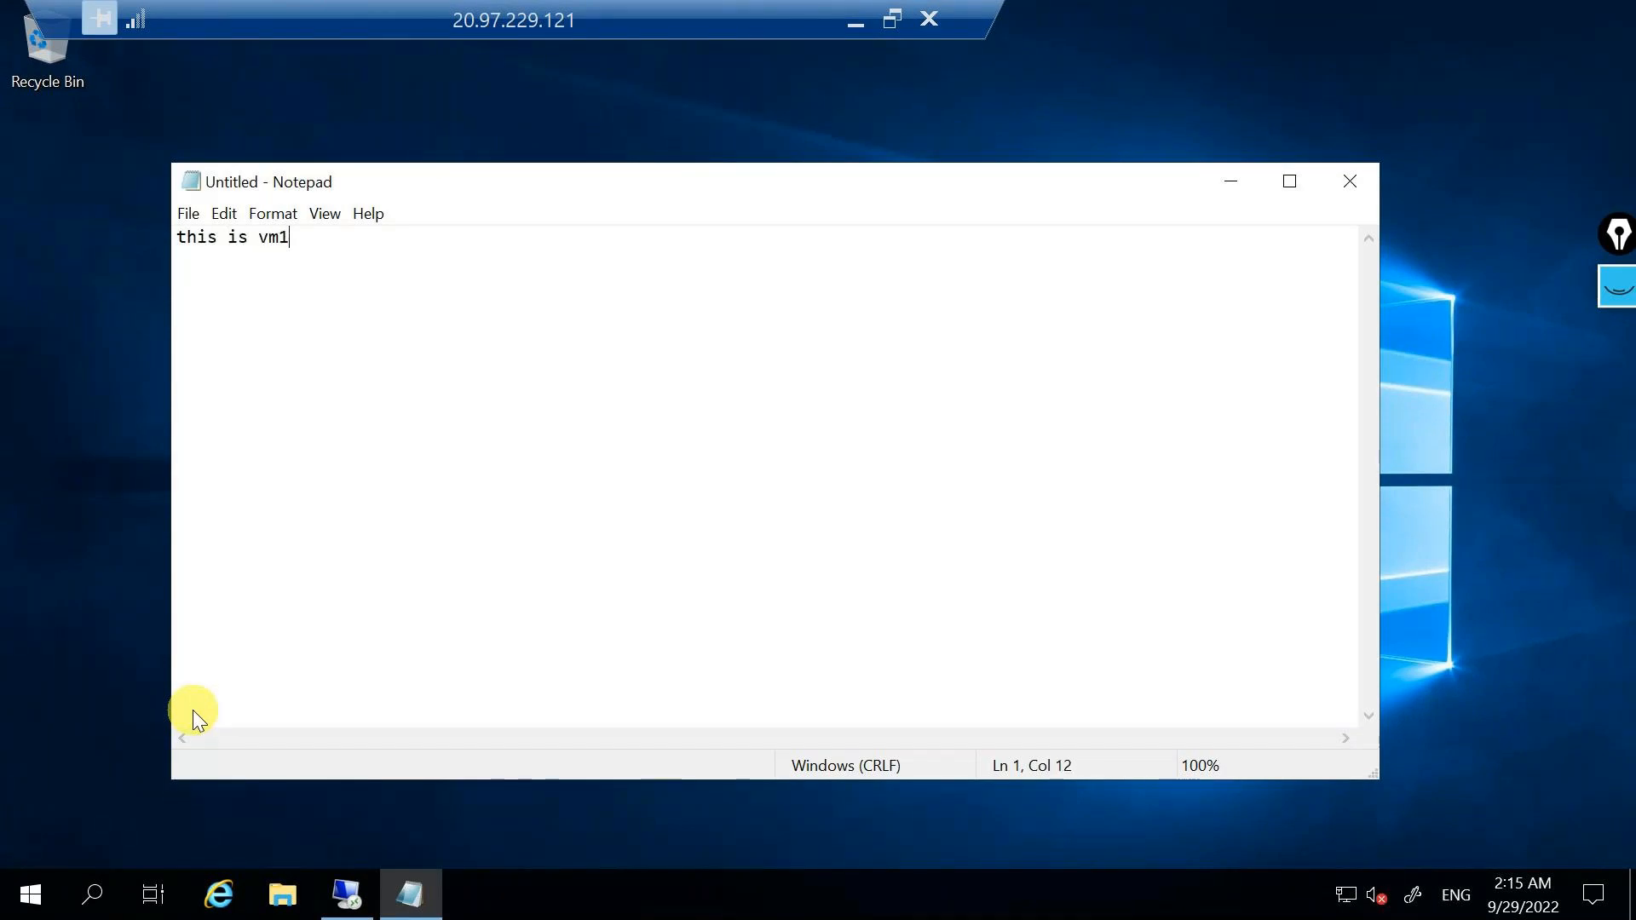
left_click(374, 900)
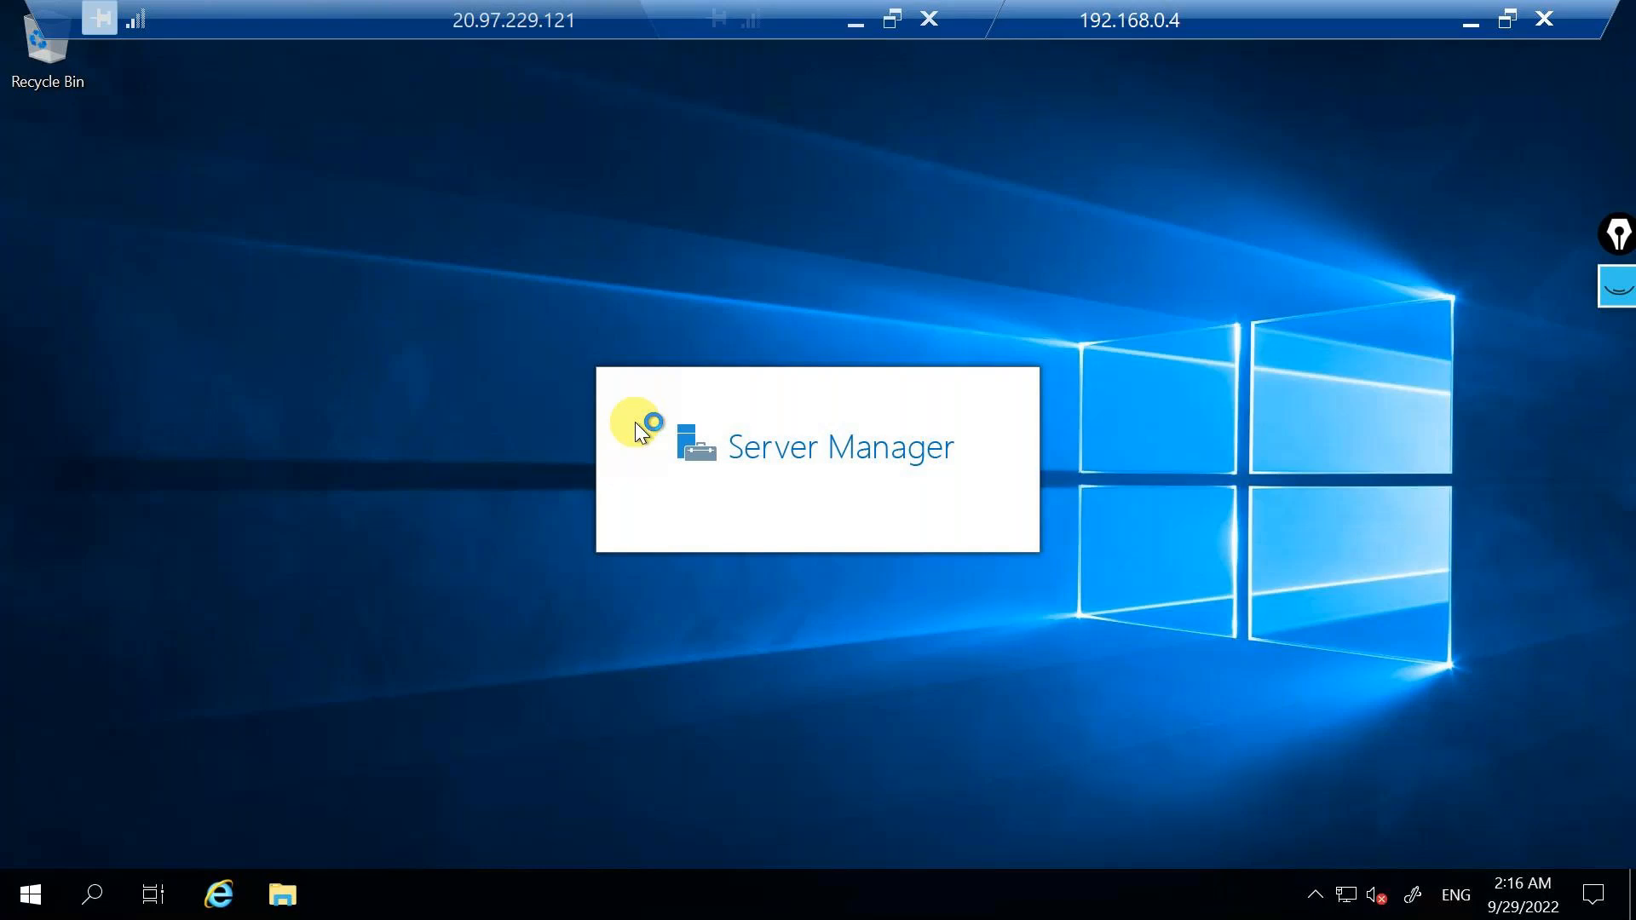
Minimise the 20.97.229.121 remote session, return to the virtual network peering article and highlight its title.
left_click(854, 26)
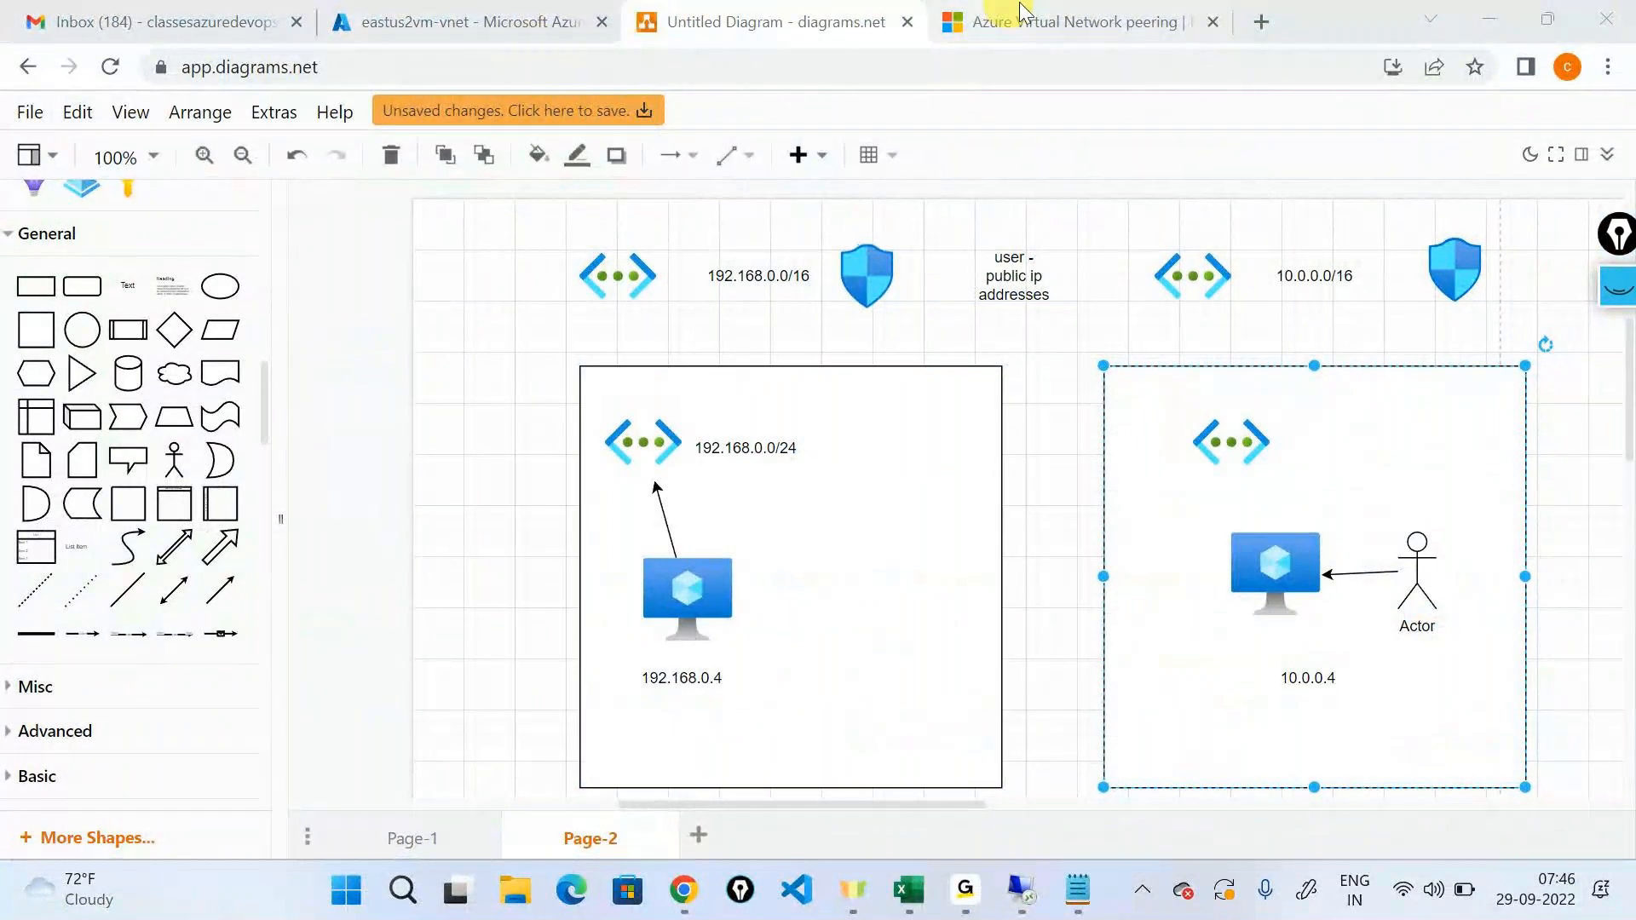
left_click(1057, 22)
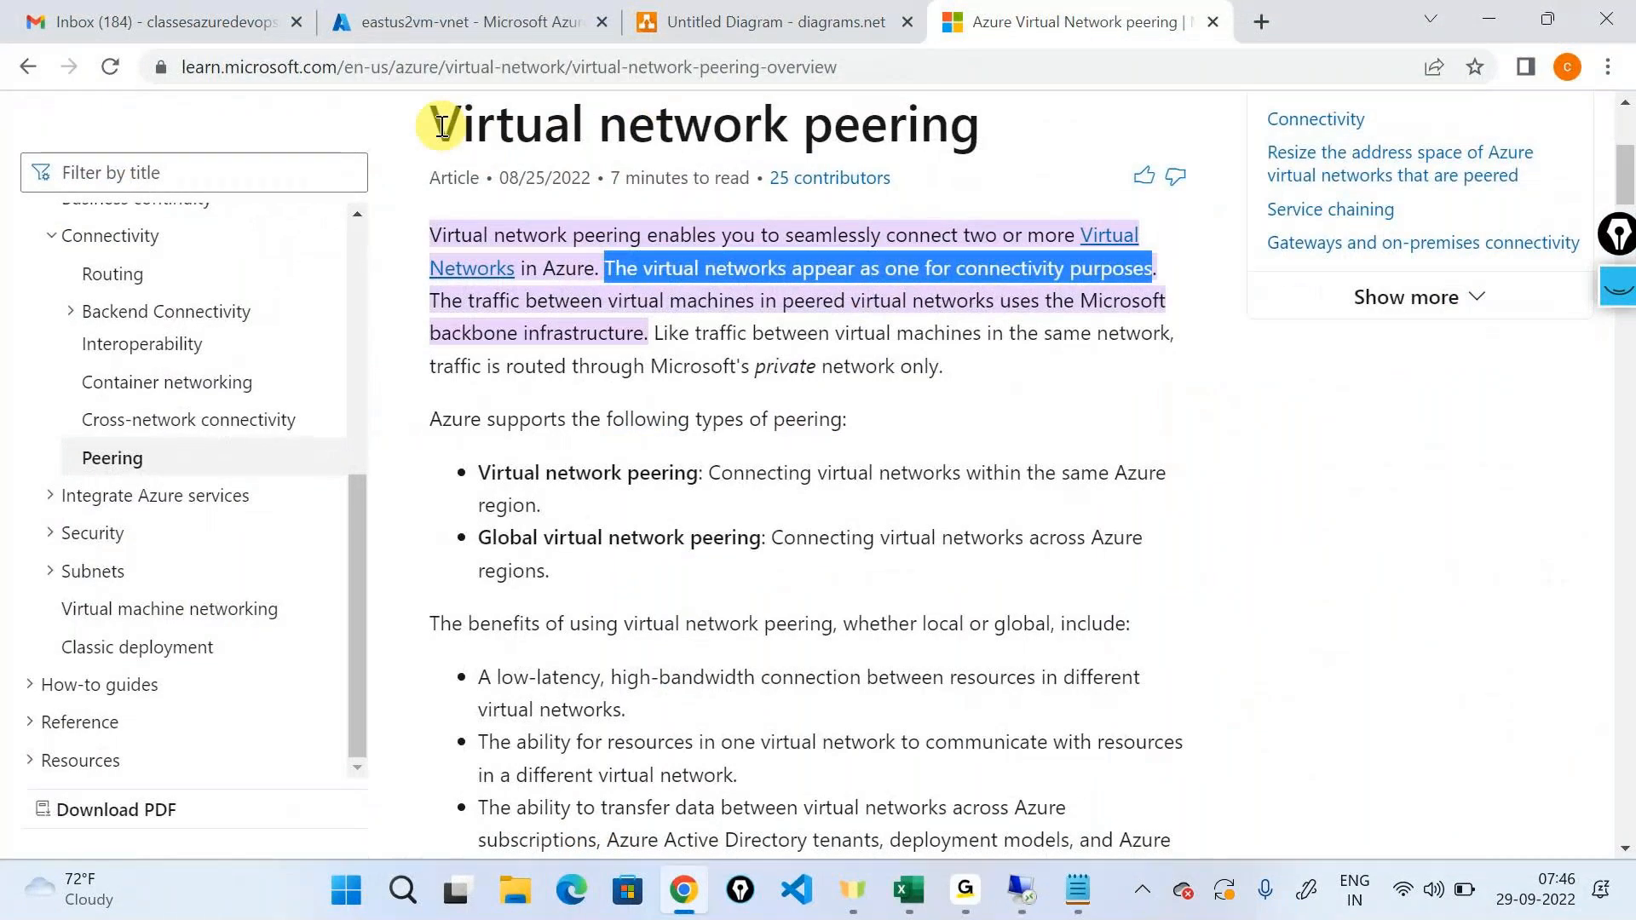
scroll(887, 324, "up", 5)
triple_click(946, 554)
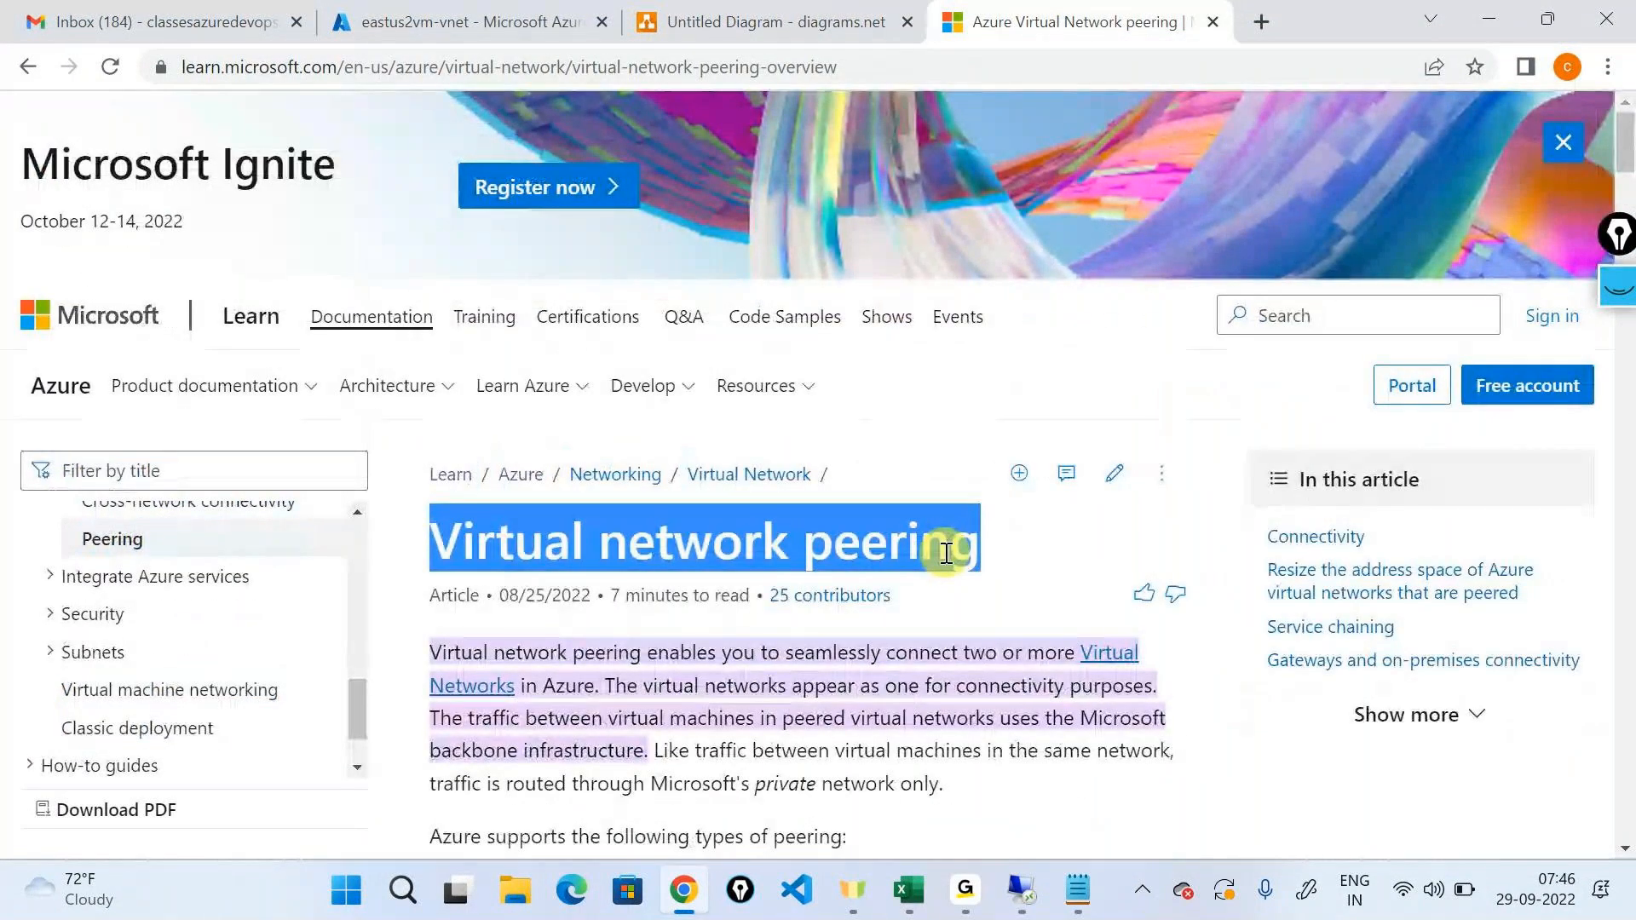
Review the annotated network diagram, hide the annotations and switch to the GoTo meeting window.
left_click(808, 16)
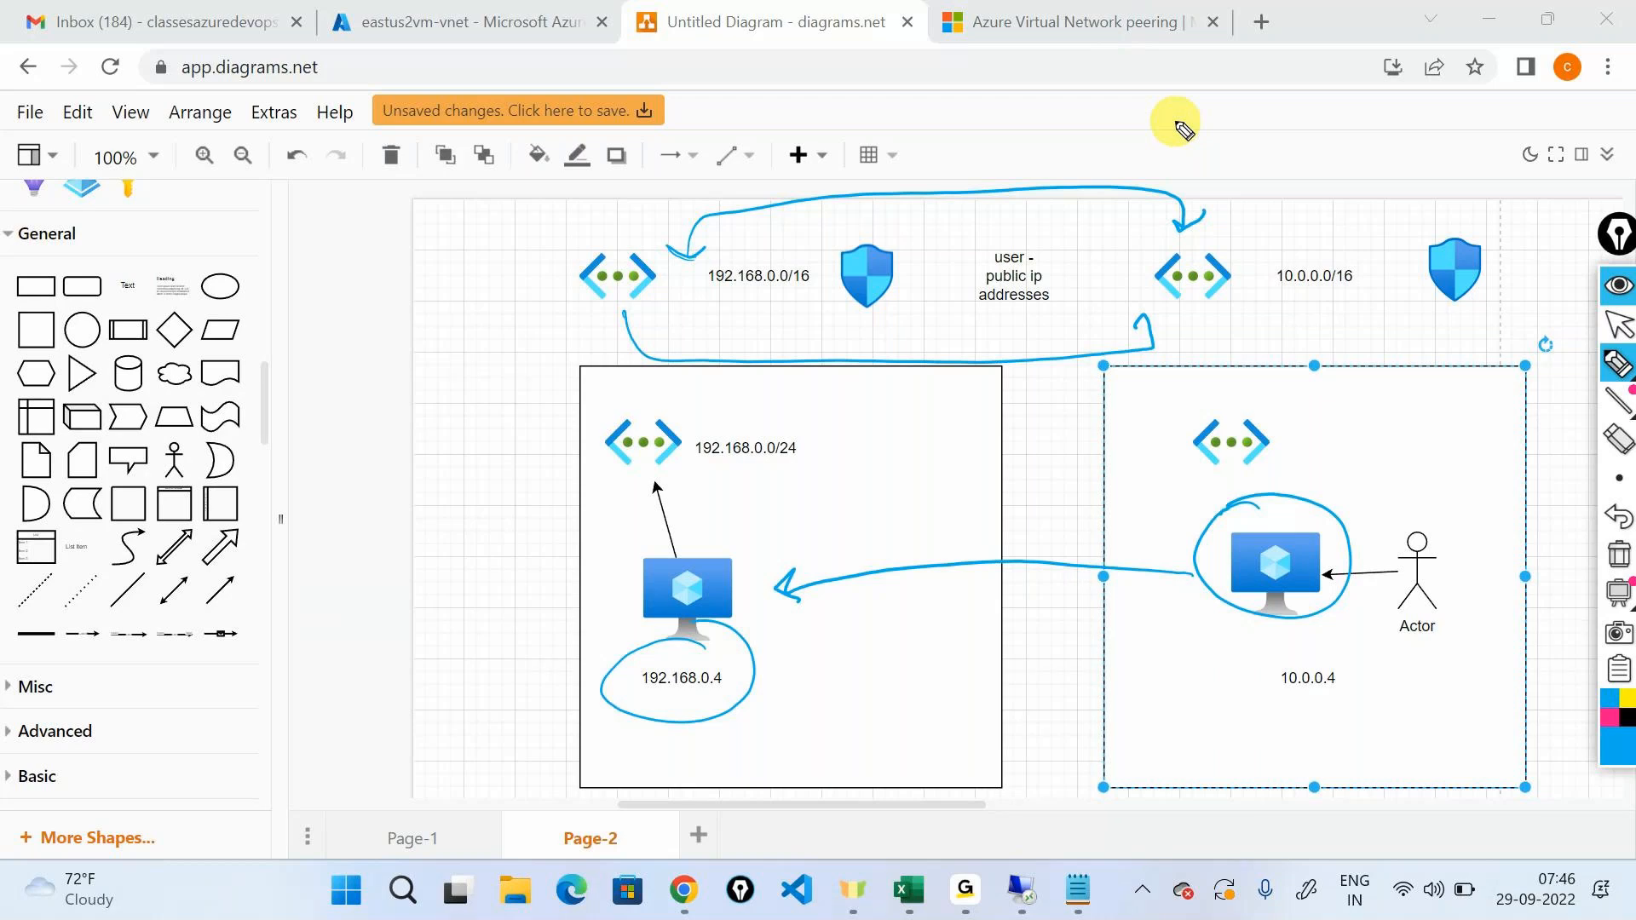
left_click(1628, 314)
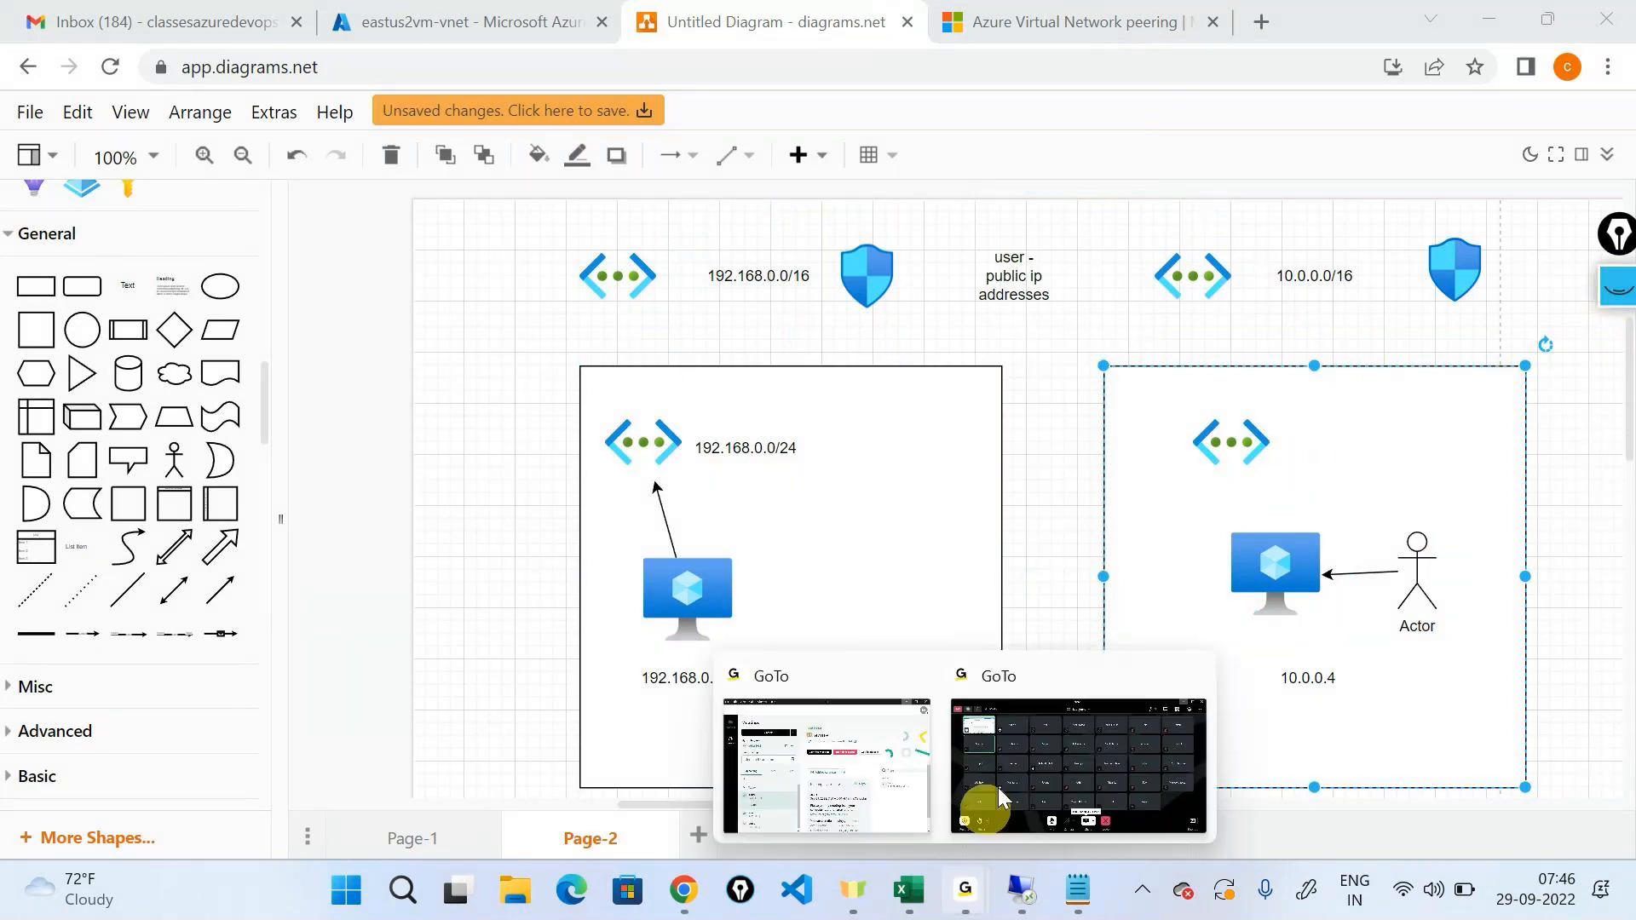
left_click(1028, 711)
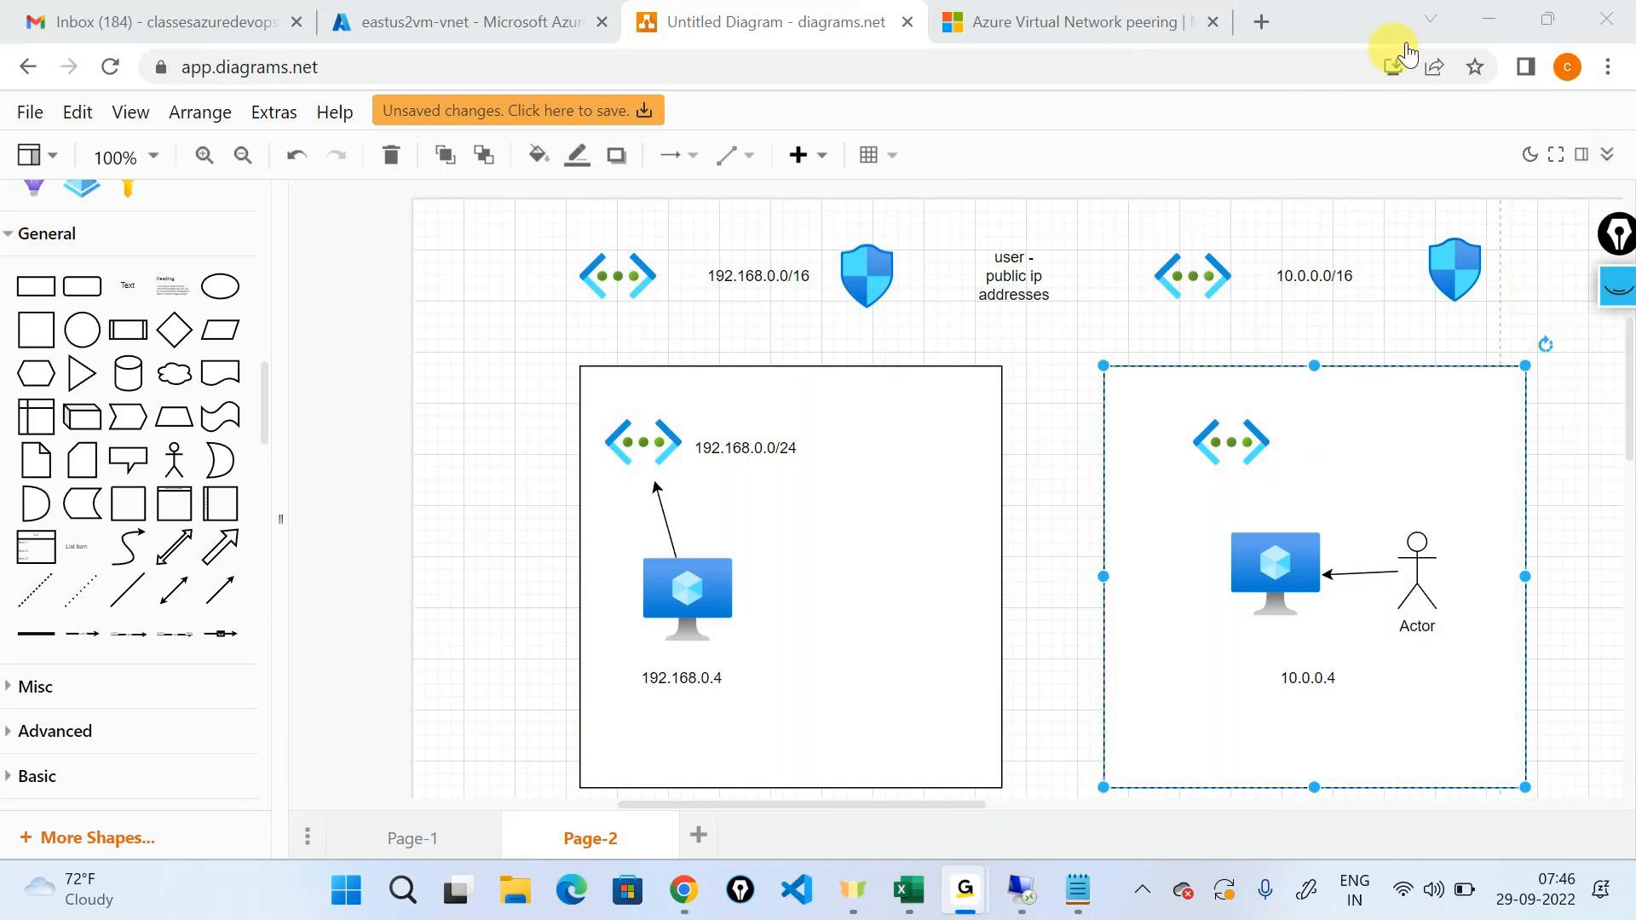
Return to the network diagram and point out the virtual machines labelled 192.168.0.4 and 10.0.0.4 by selecting their icons alternately.
left_click(1471, 17)
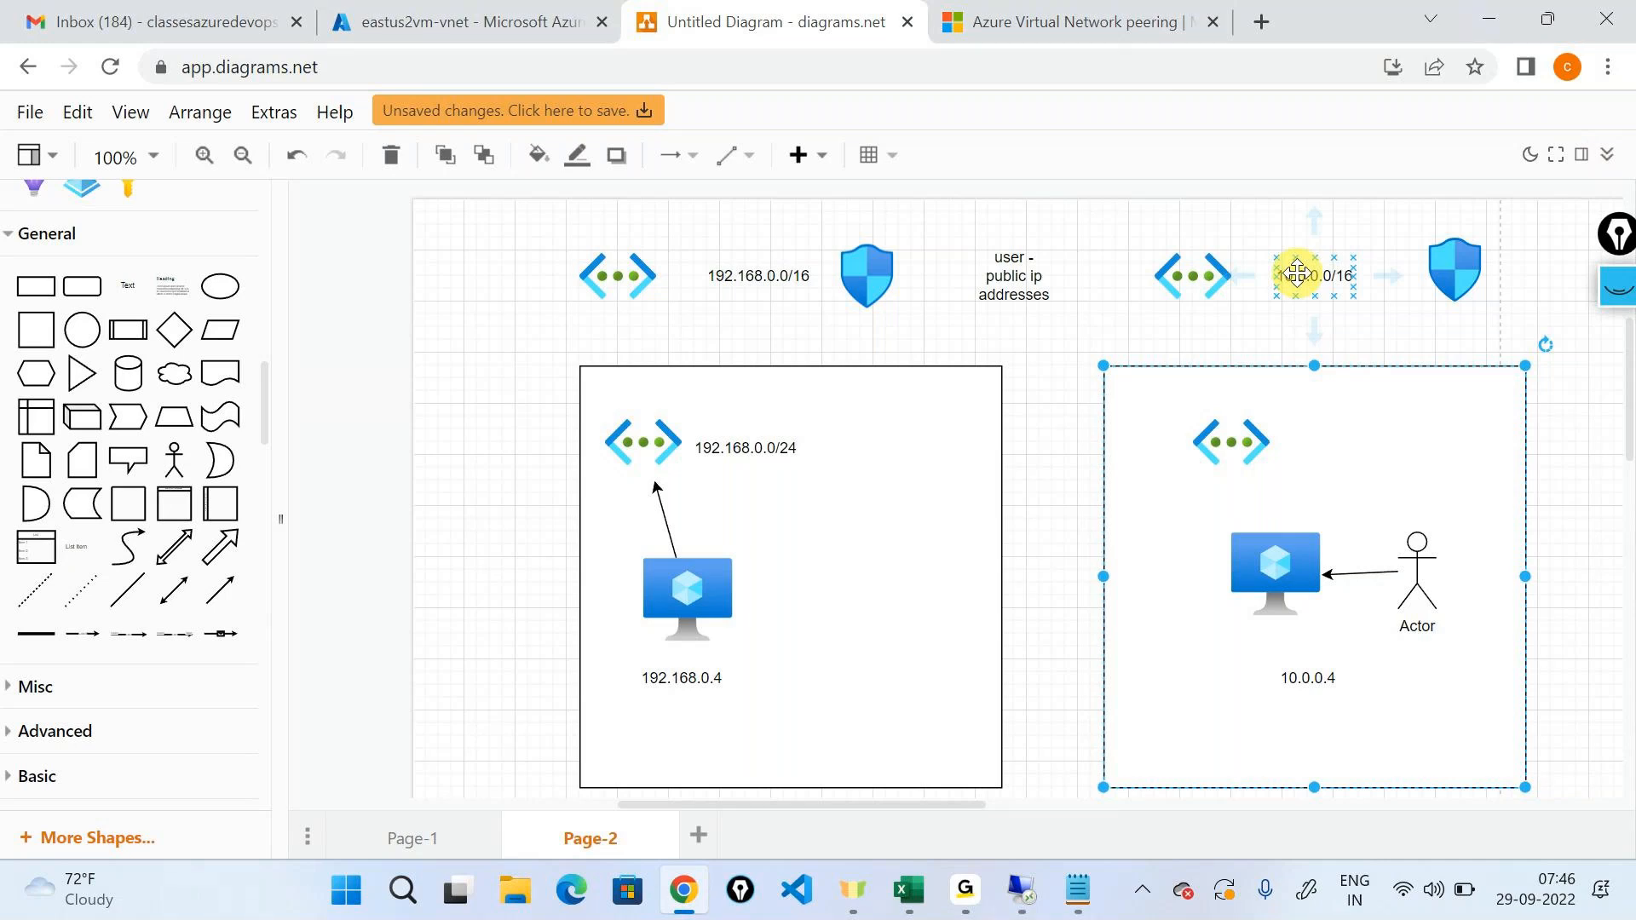
left_click(673, 596)
left_click(1243, 585)
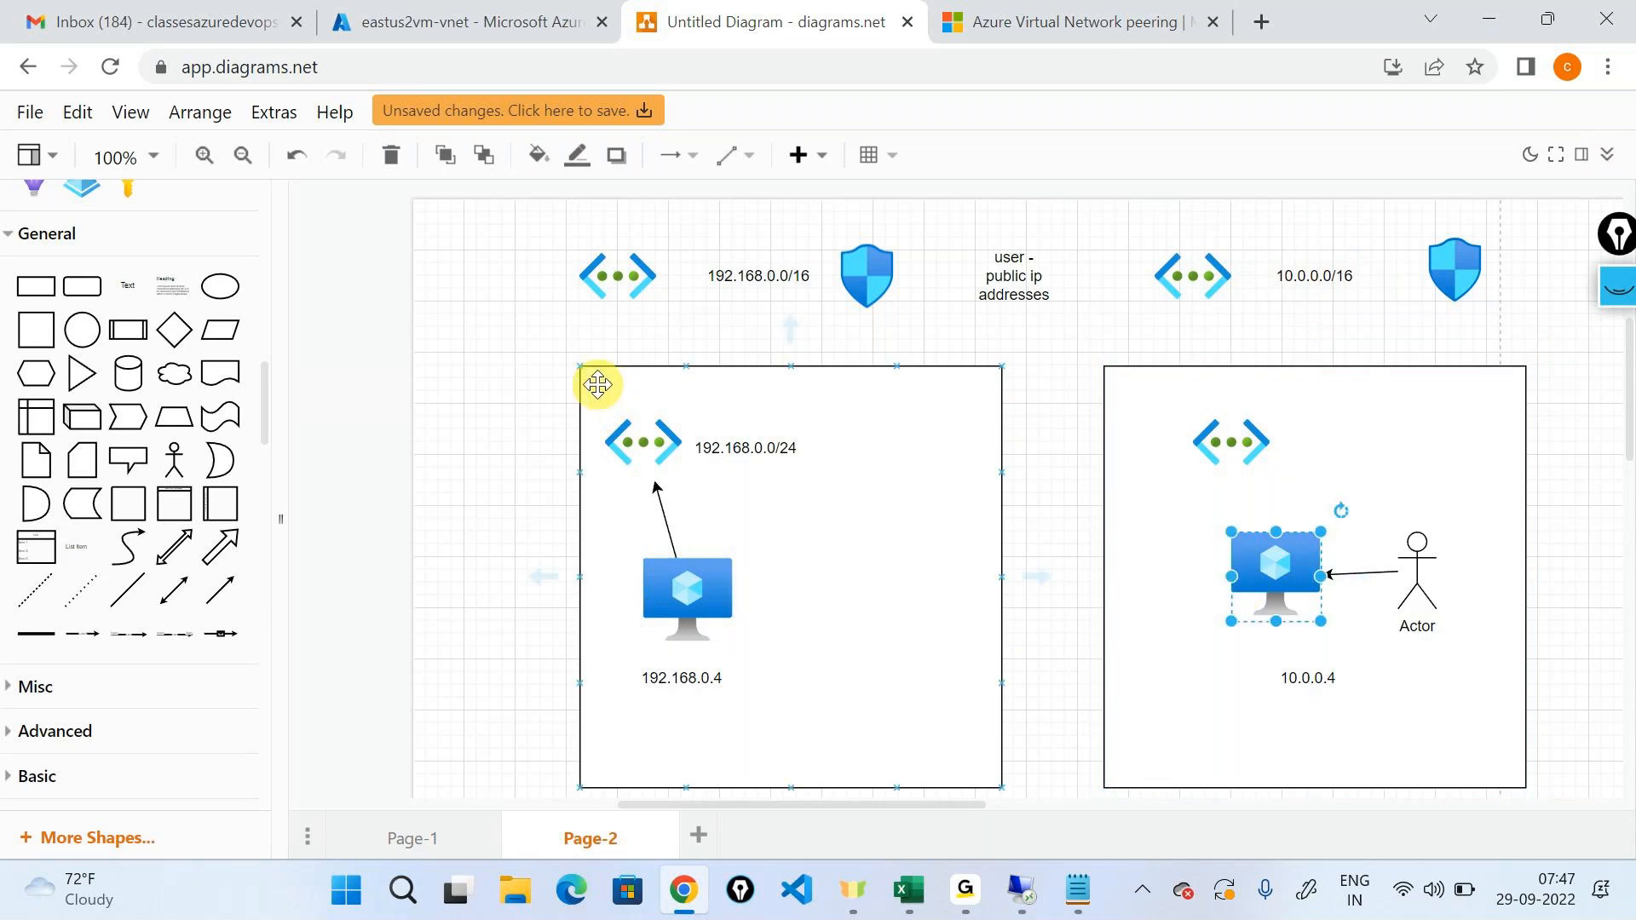
left_click(651, 538)
left_click(715, 561)
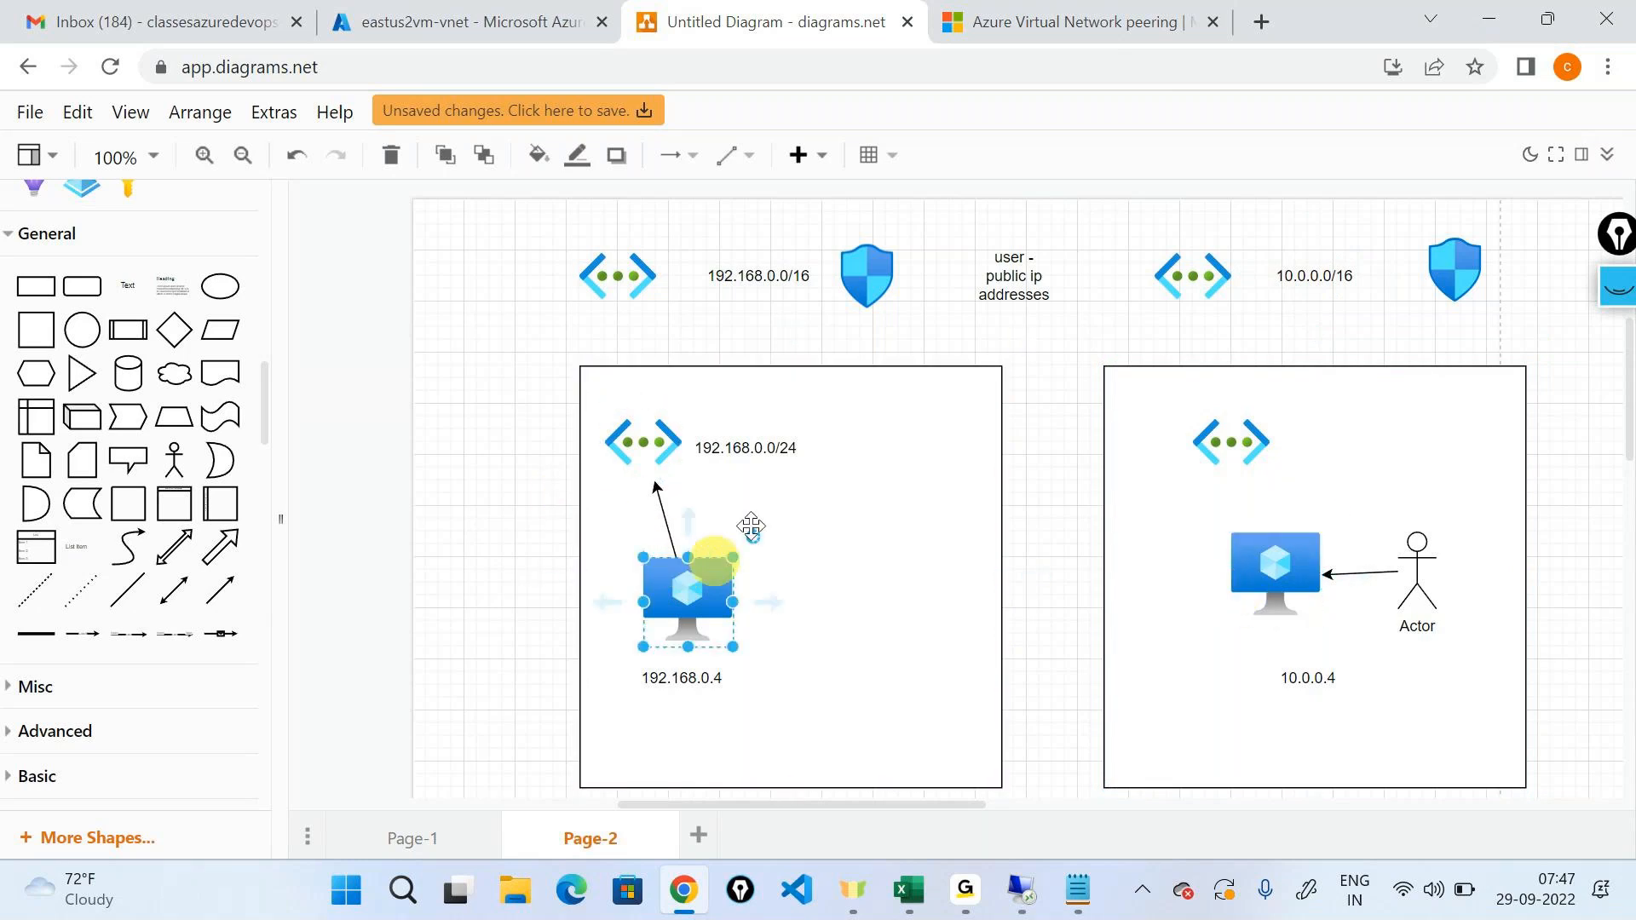
left_click(1306, 569)
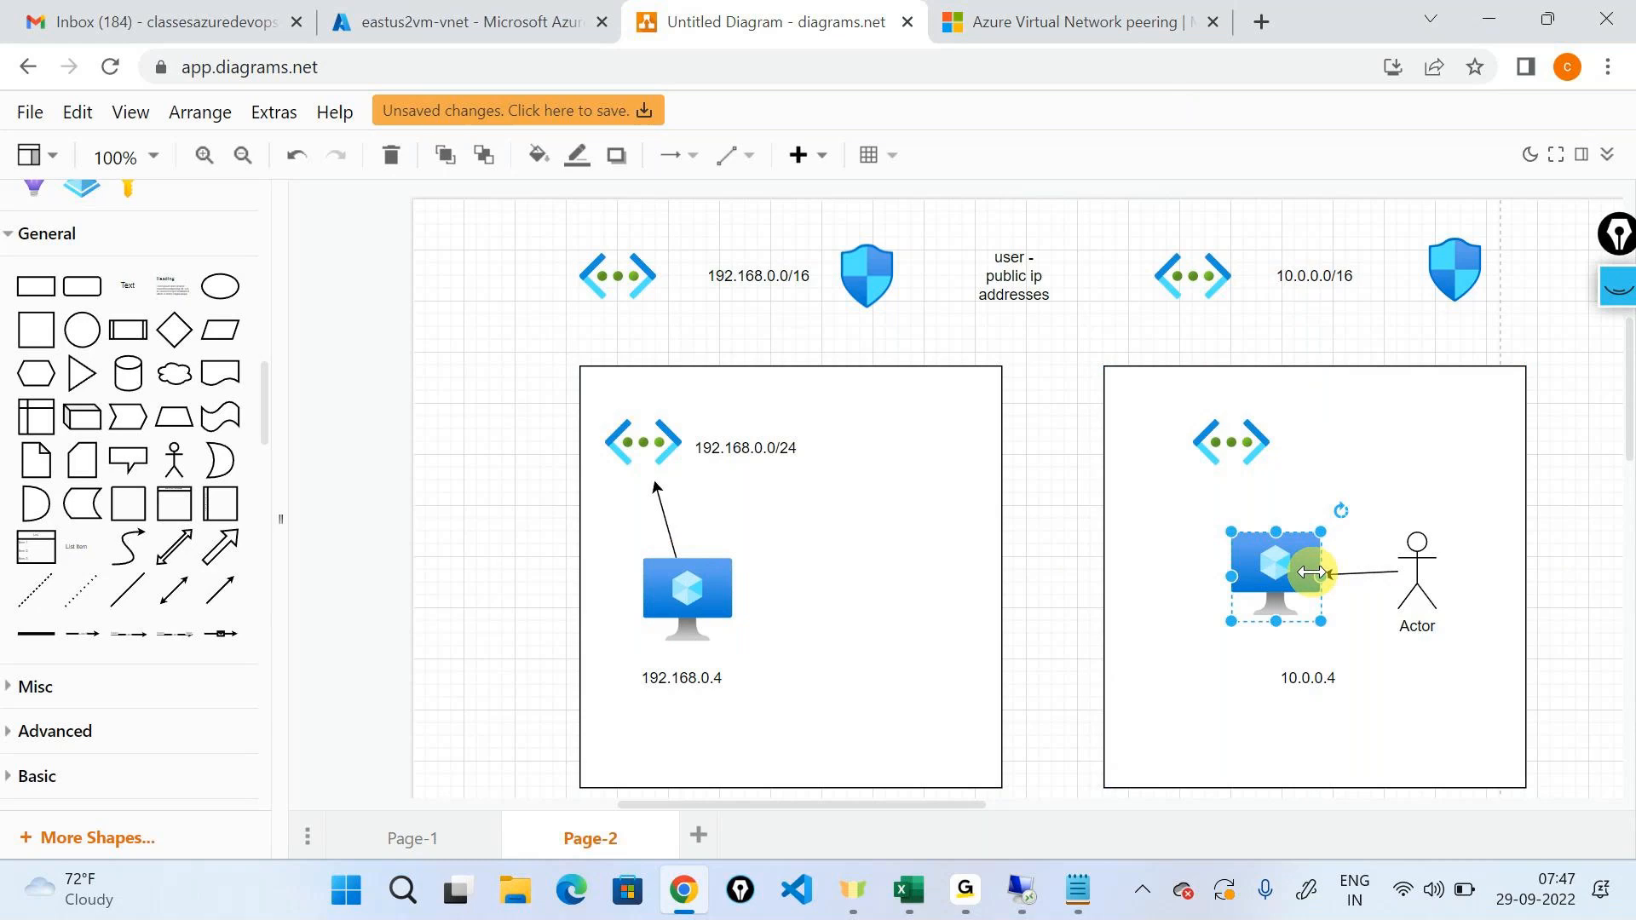
left_click(688, 588)
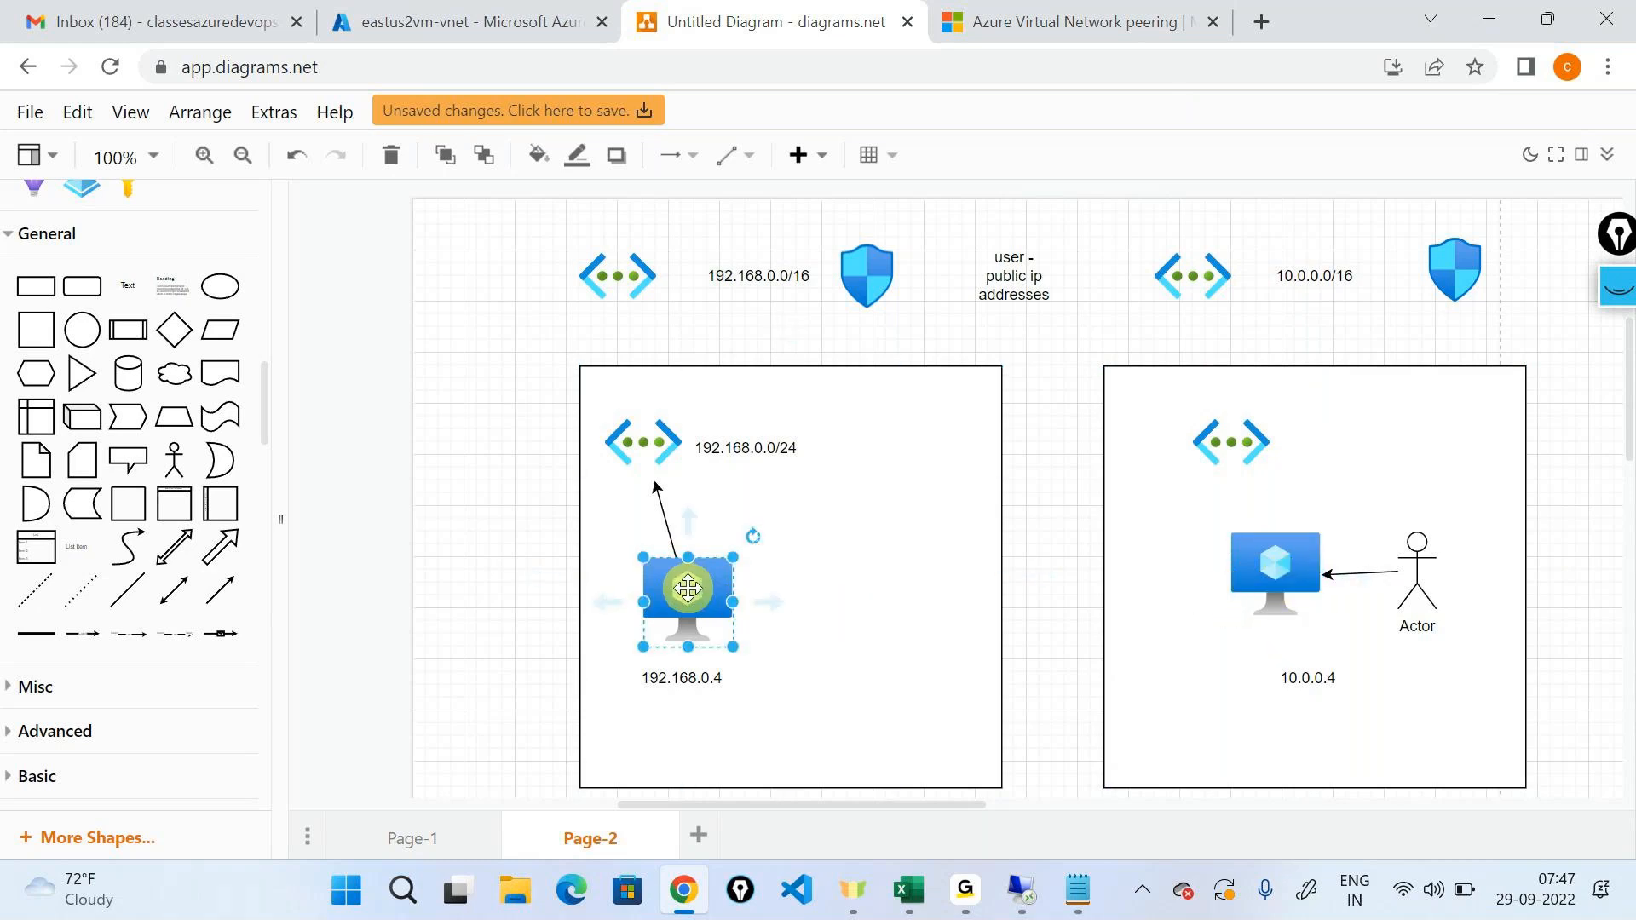
Review the eastus2vm-vnet peerings in the Azure portal, check the GoTo meeting window, and return to the virtual network peering article.
left_click(358, 10)
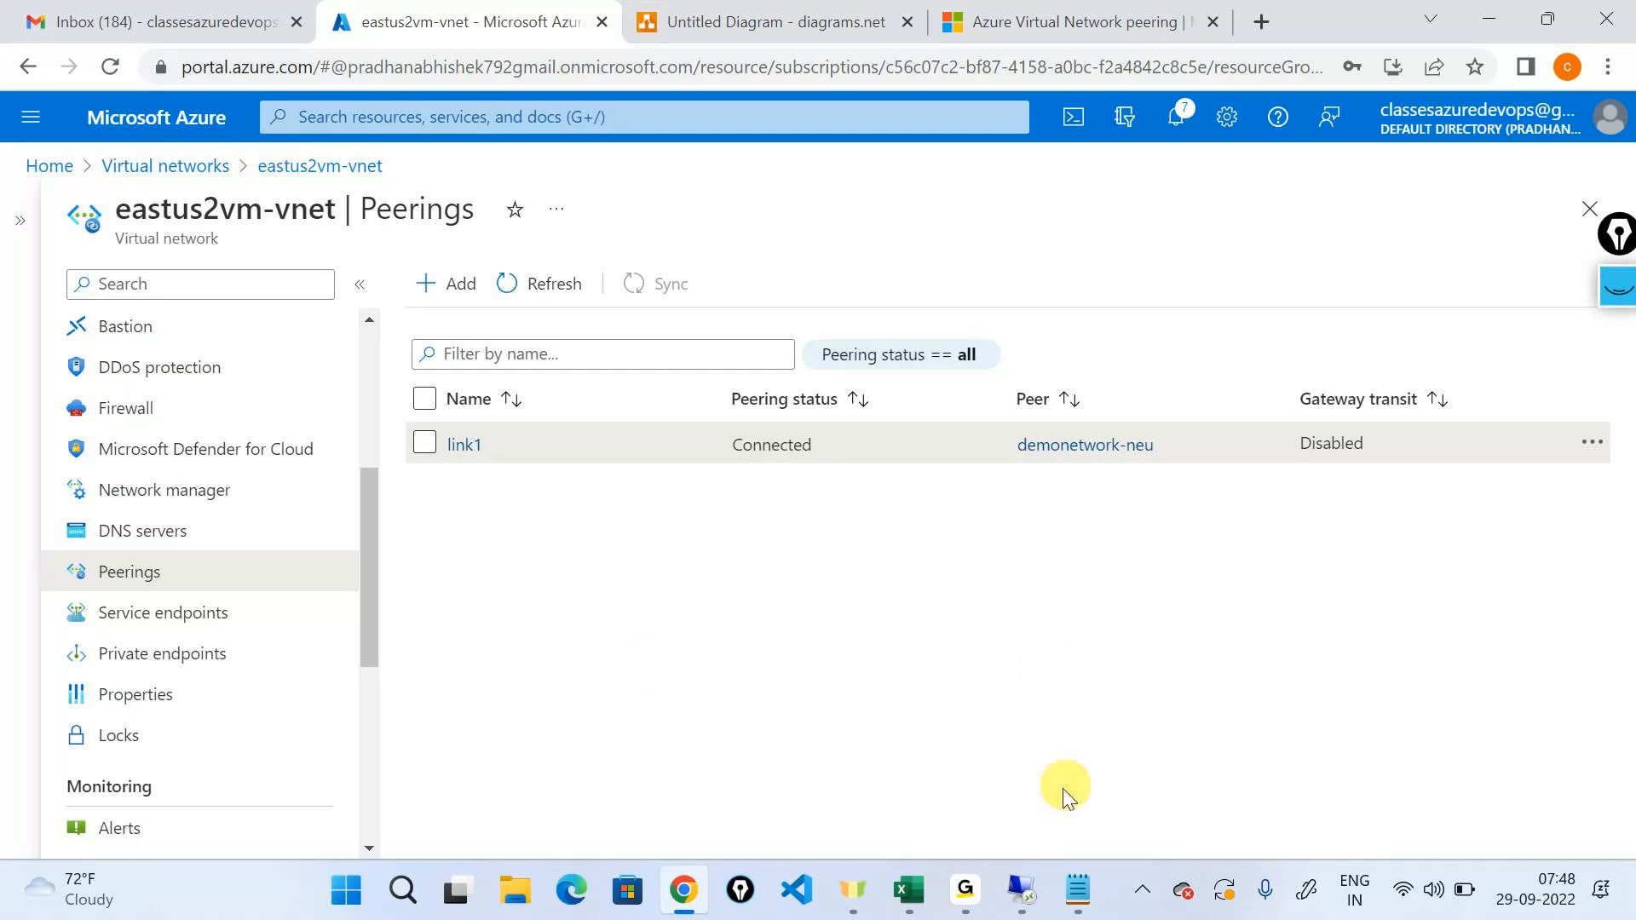
left_click(965, 889)
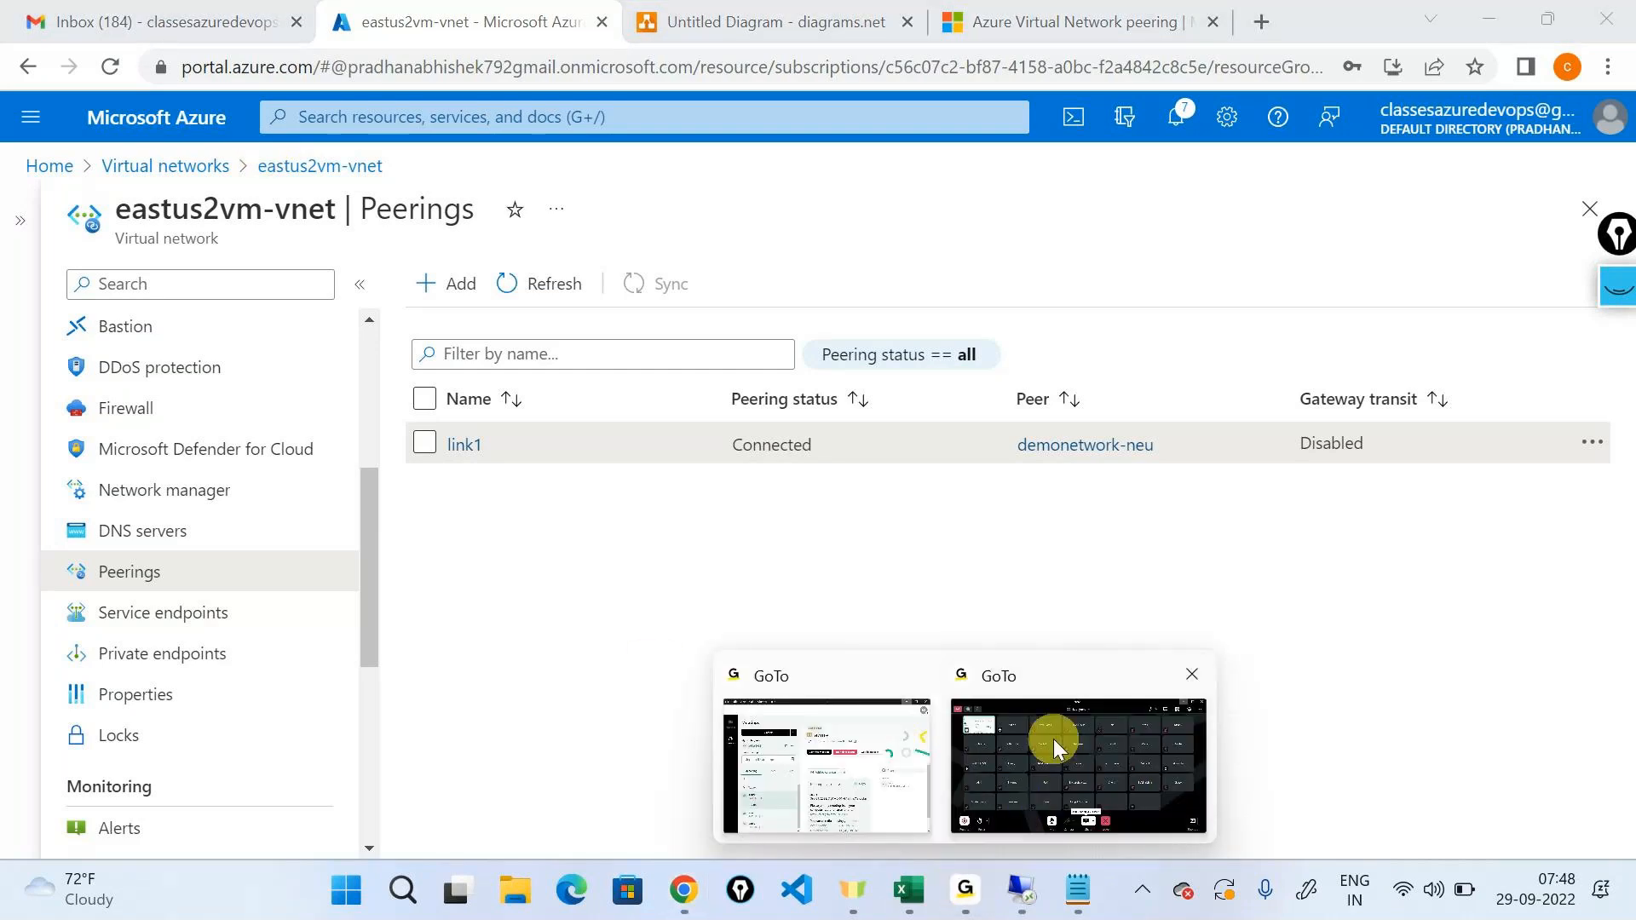
left_click(1054, 739)
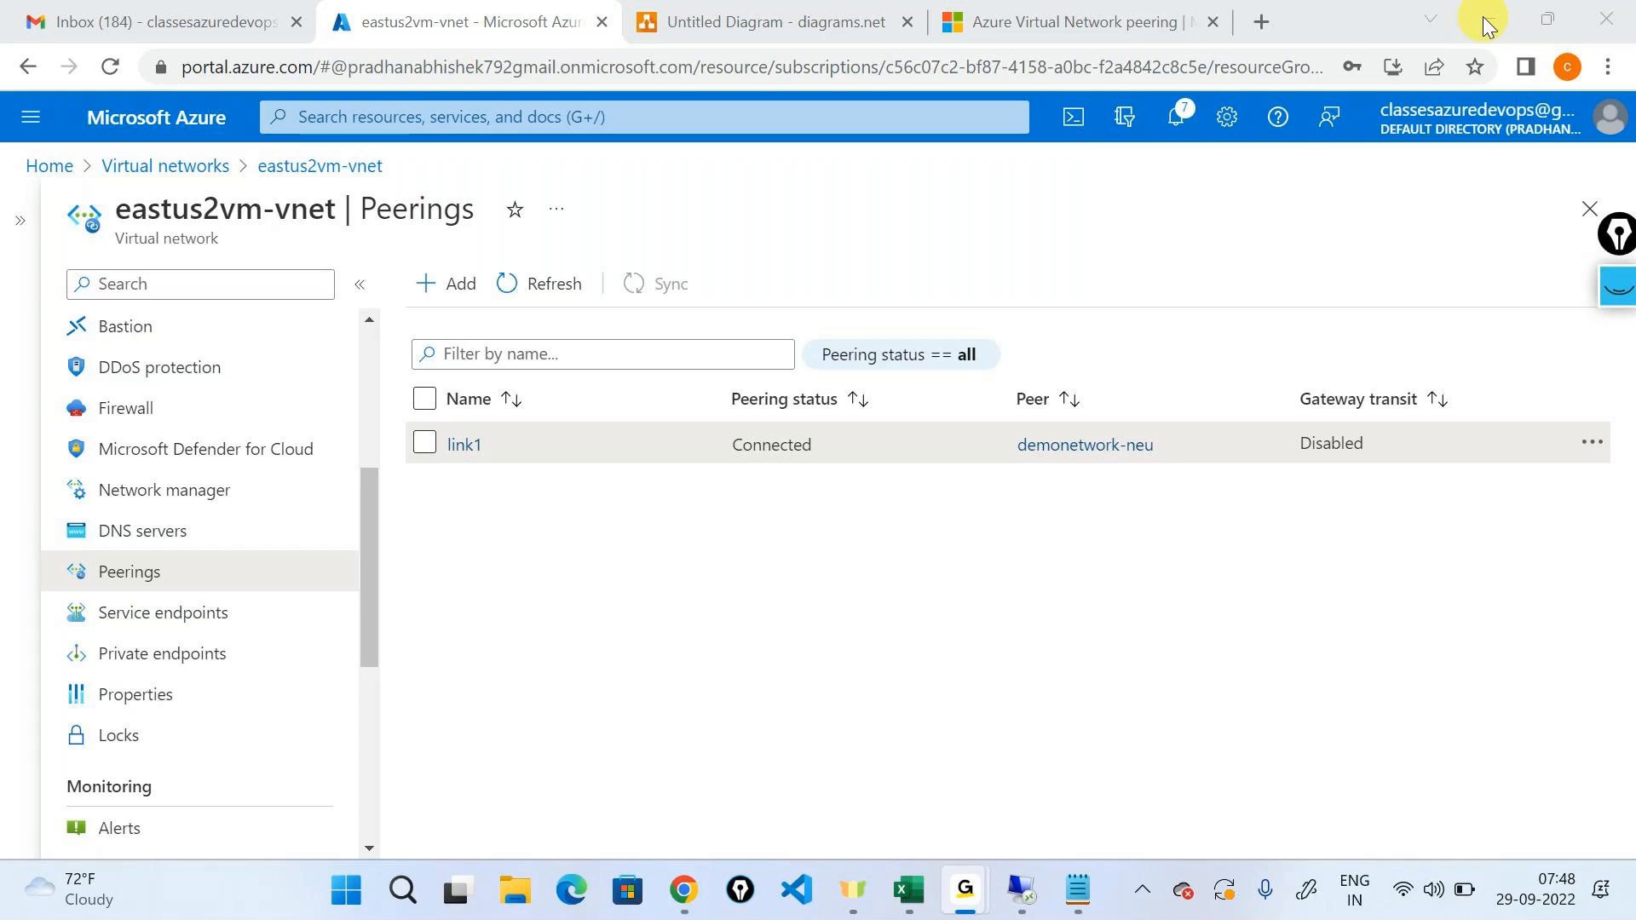
left_click(1040, 21)
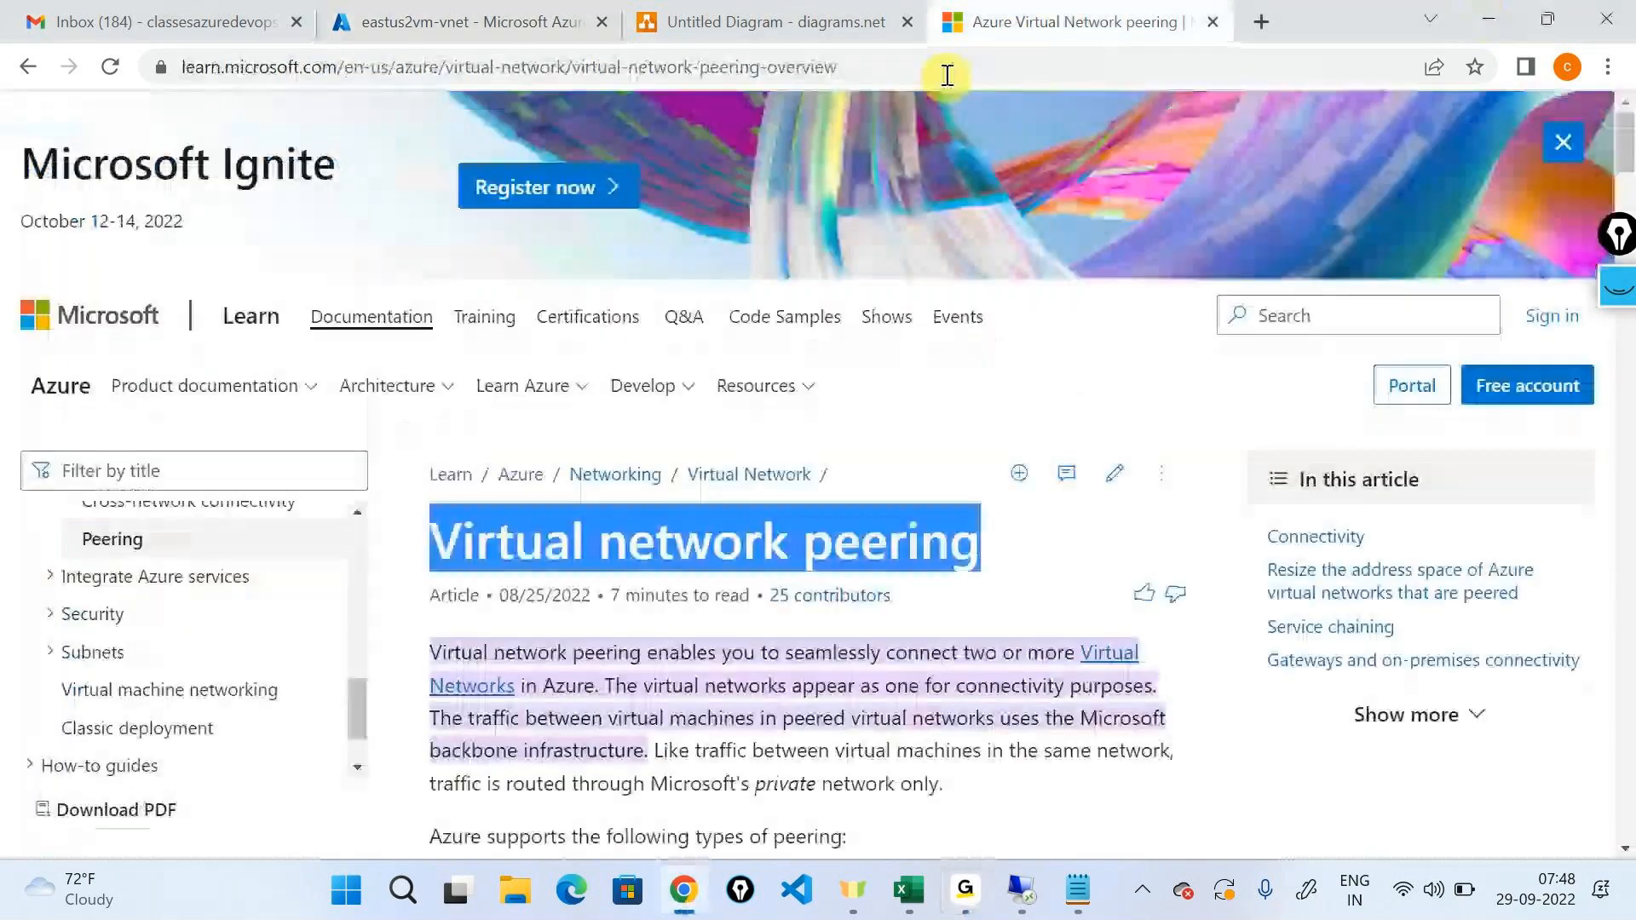
left_click(946, 68)
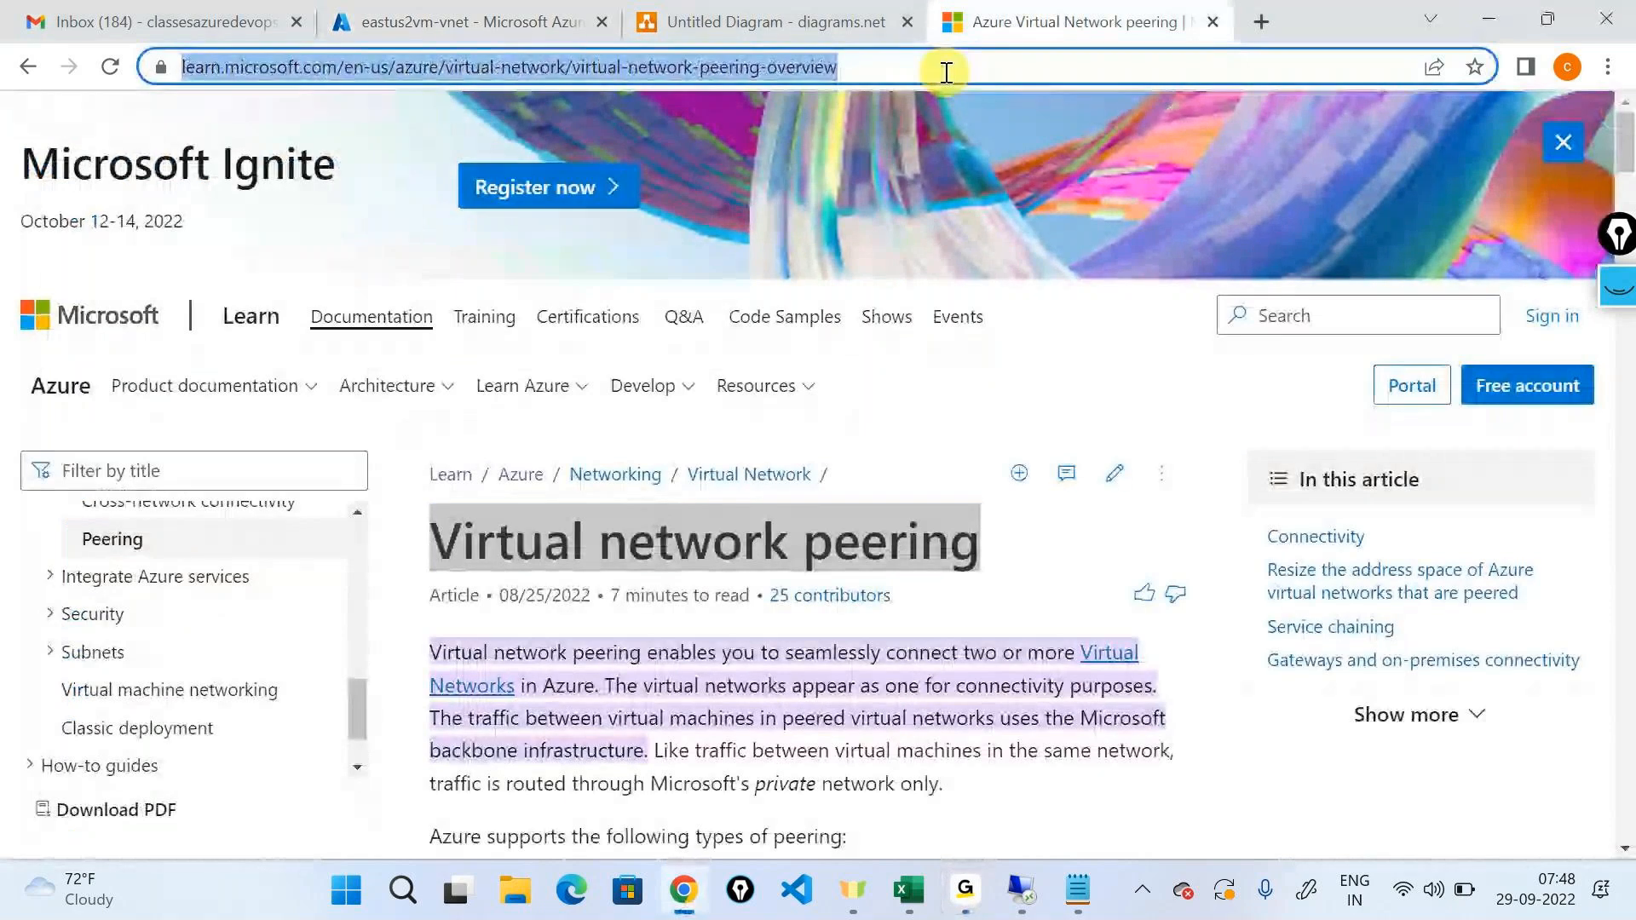
type("multiple")
key("BackSpace")
key("BackSpace")
key("BackSpace")
key("BackSpace")
key("BackSpace")
key("BackSpace")
key("BackSpace")
key("BackSpace")
key("BackSpace")
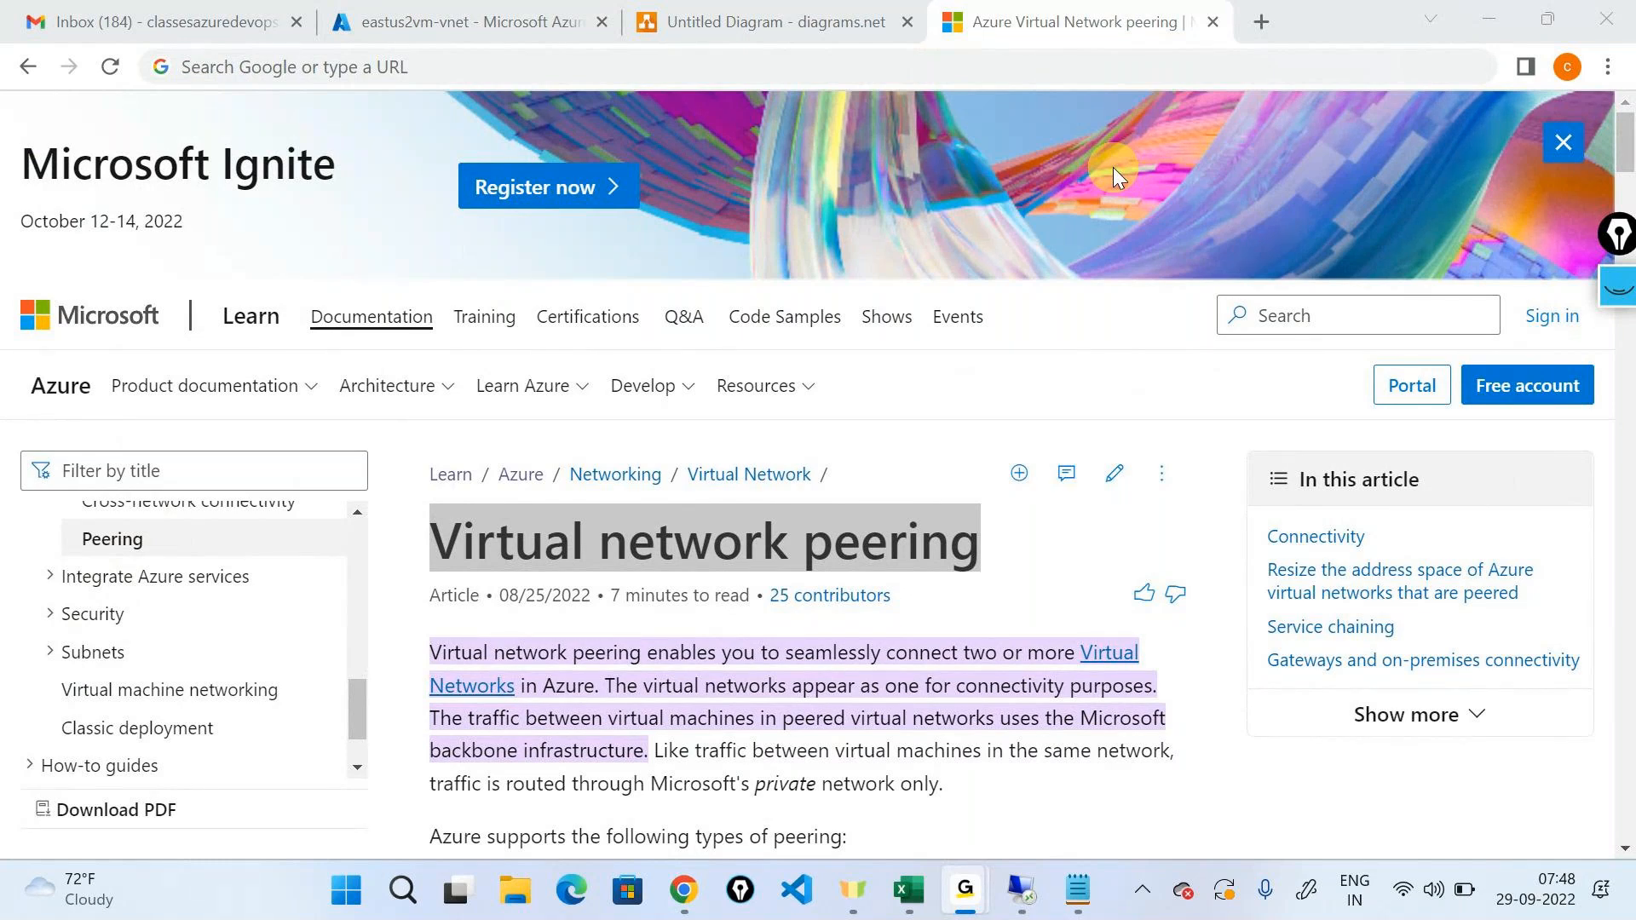
Search the web for "integrate azure vm with azure active directory" and open the article on logging in to a Windows VM using Azure AD.
left_click(1485, 19)
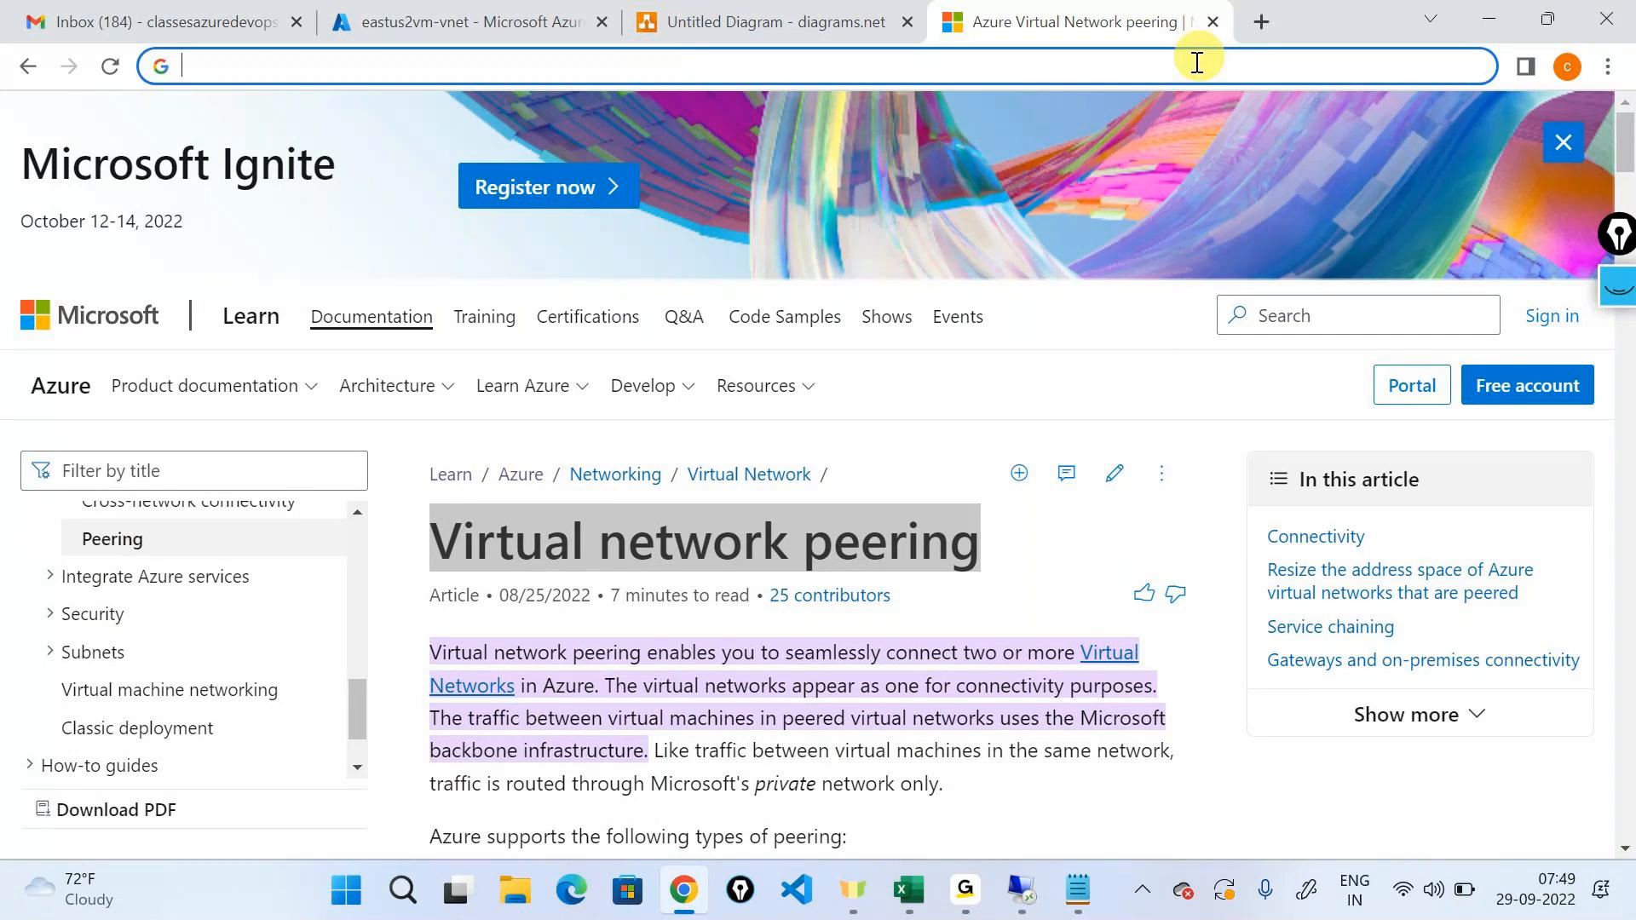
type("inte")
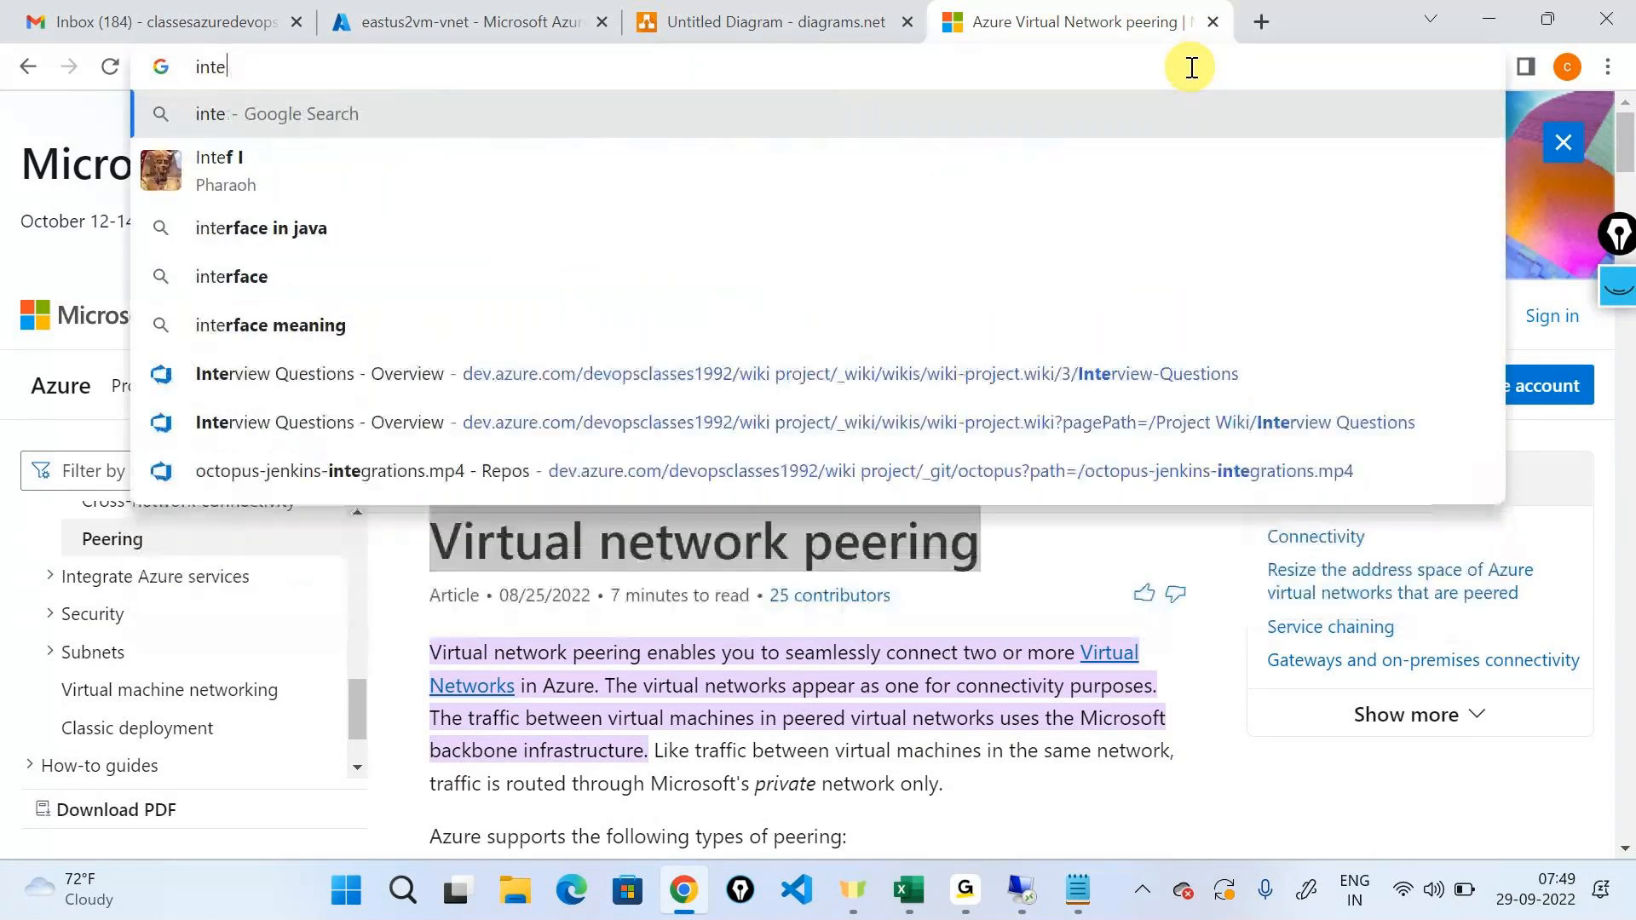
type("grate")
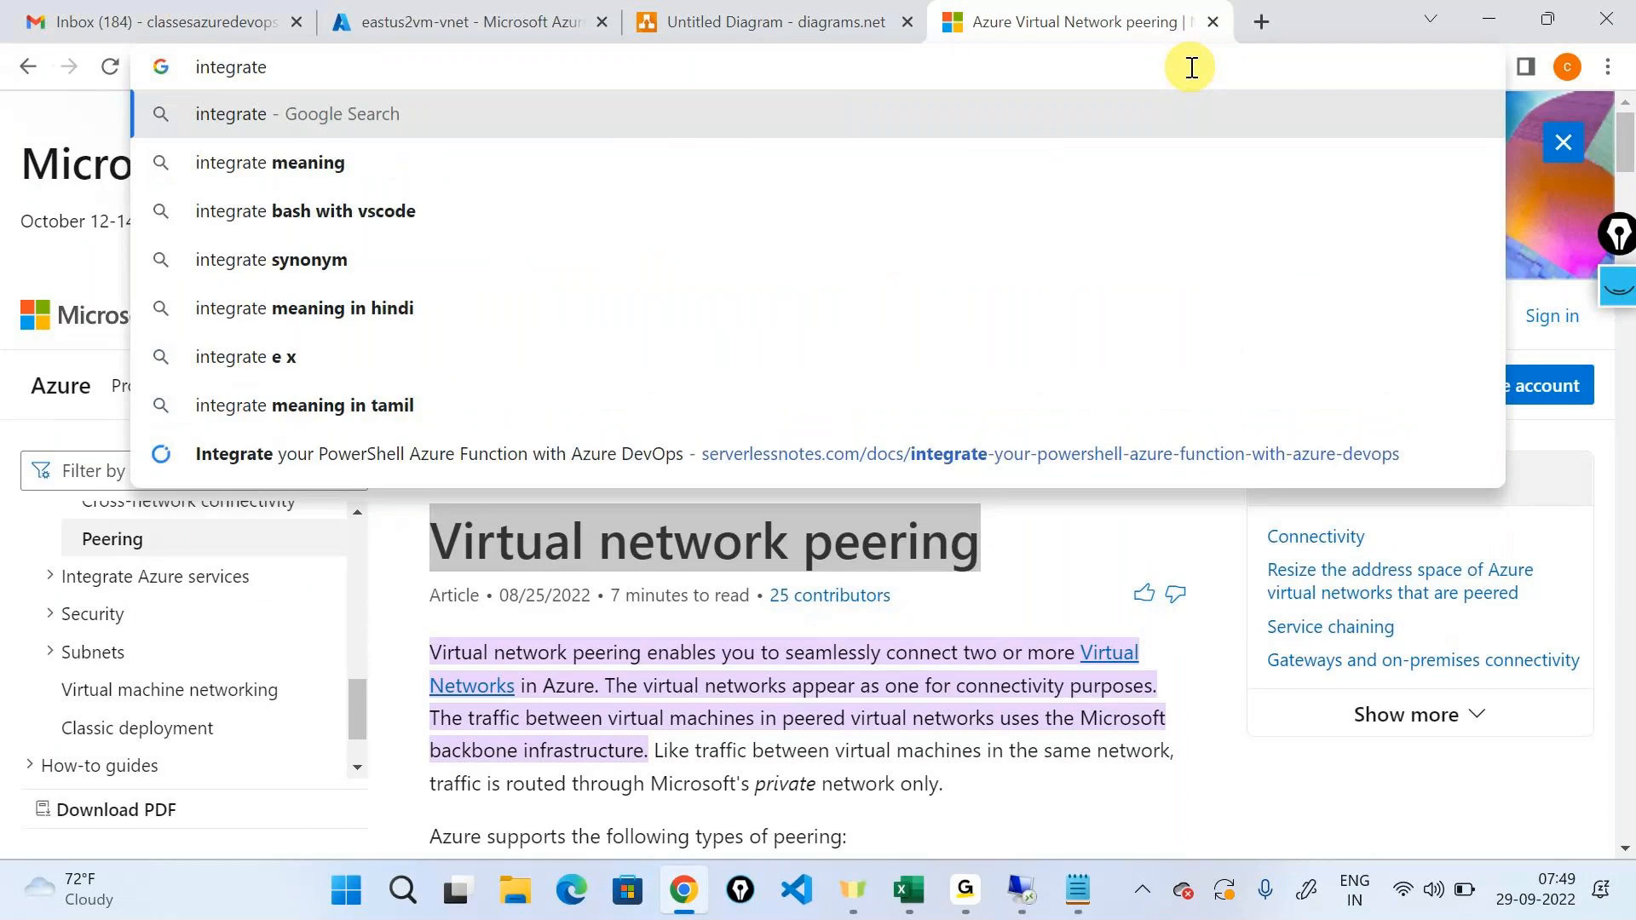
type(" azure vm with ")
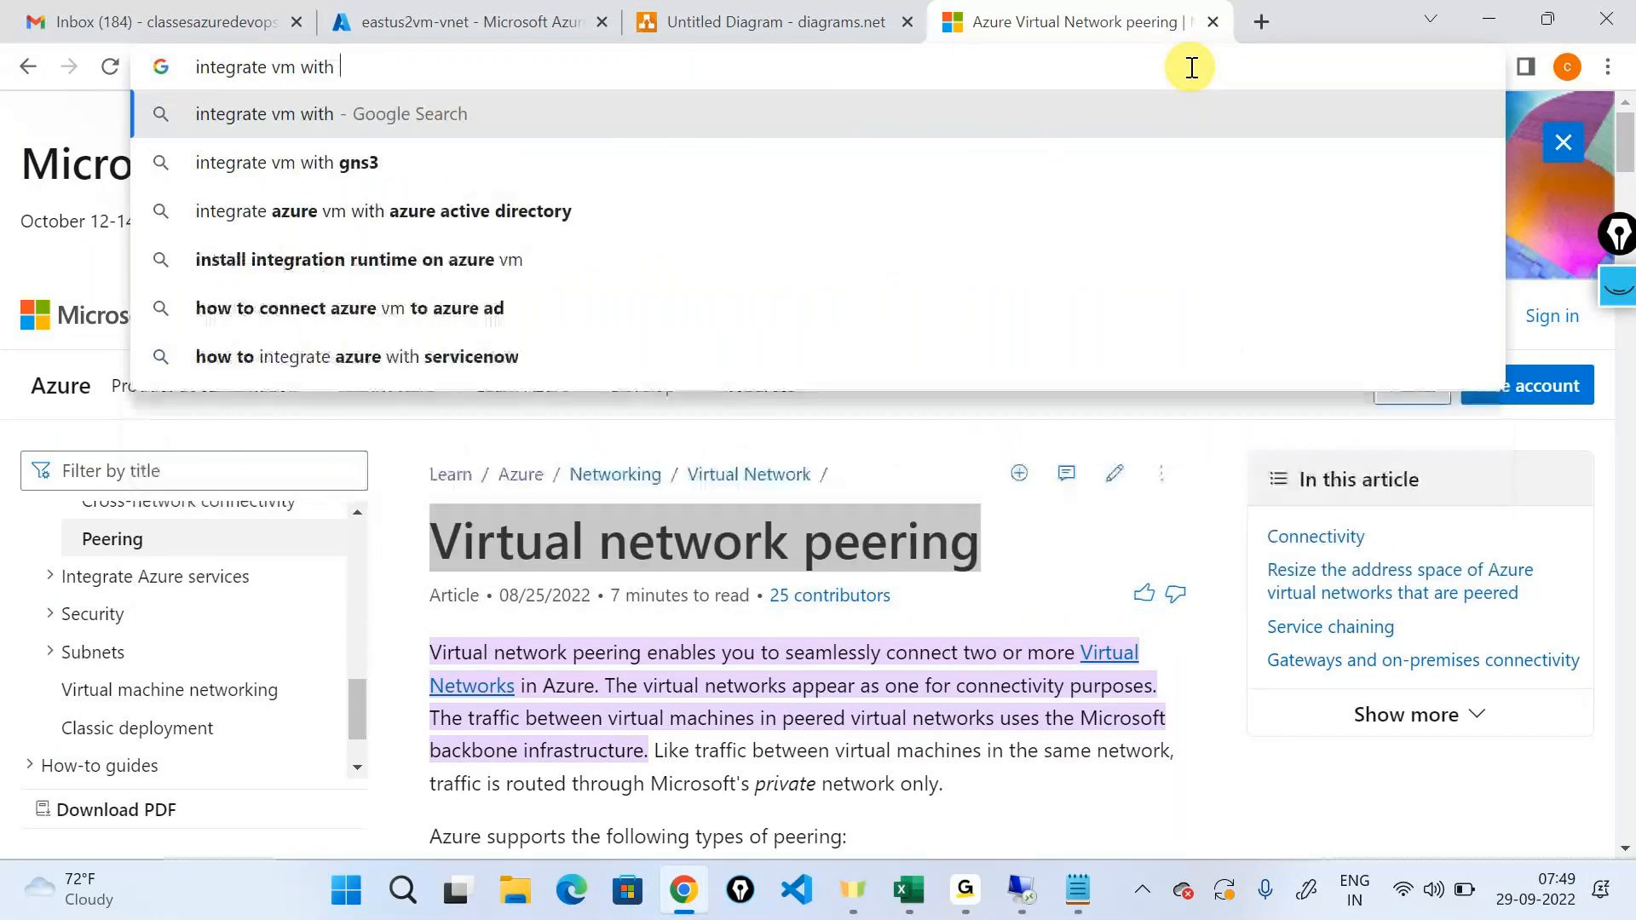
type("azu")
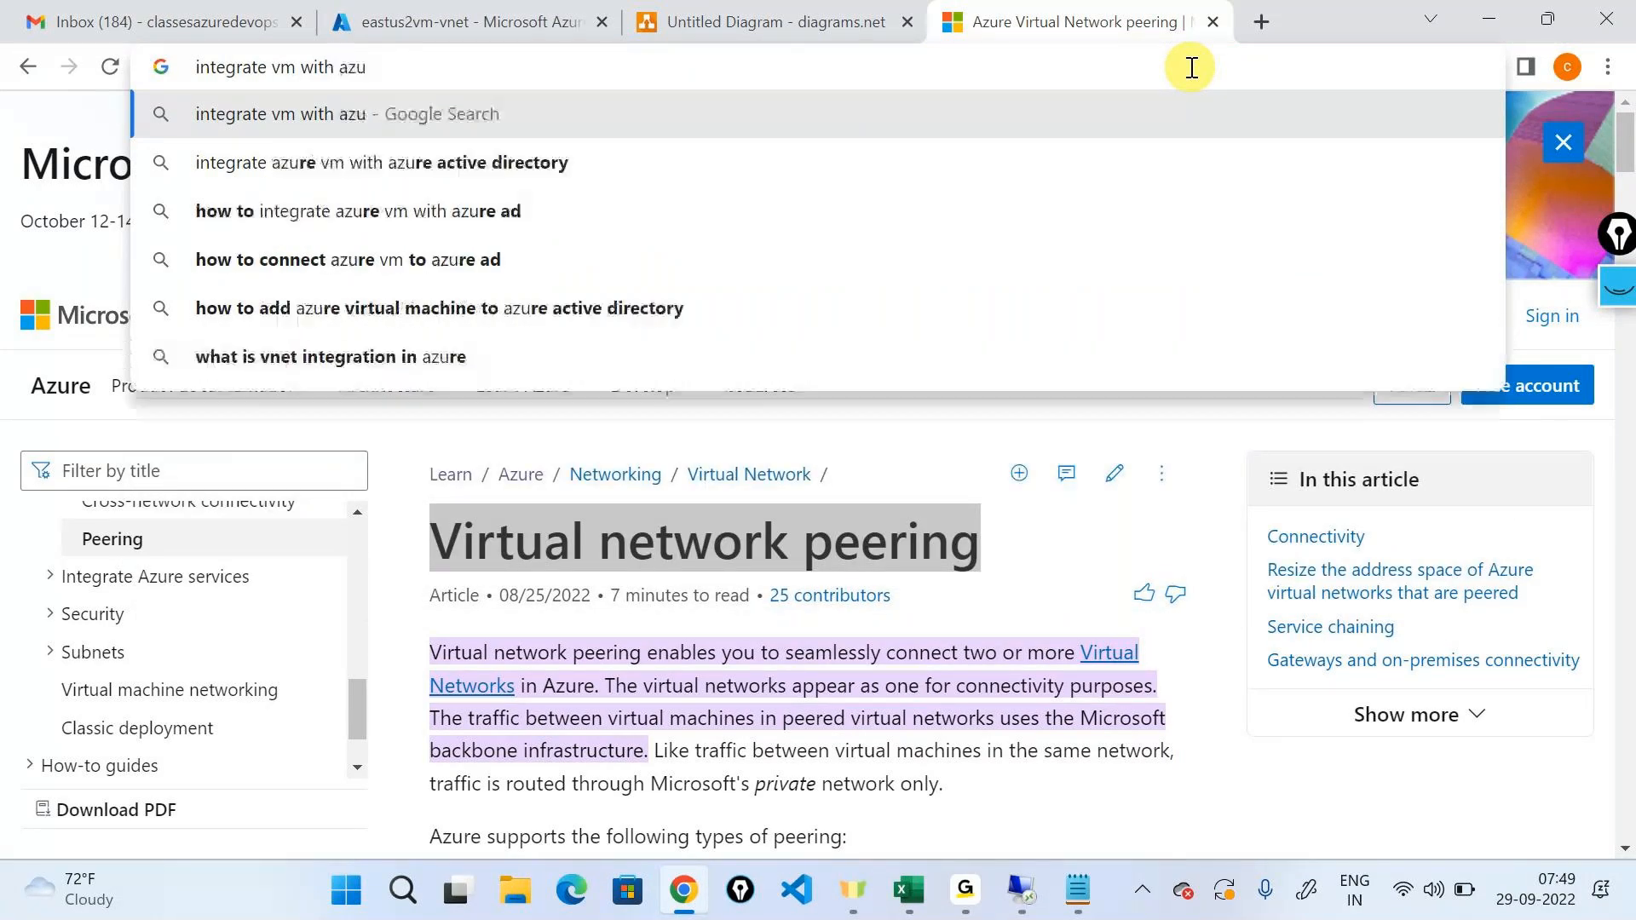
key("Down")
key("Return")
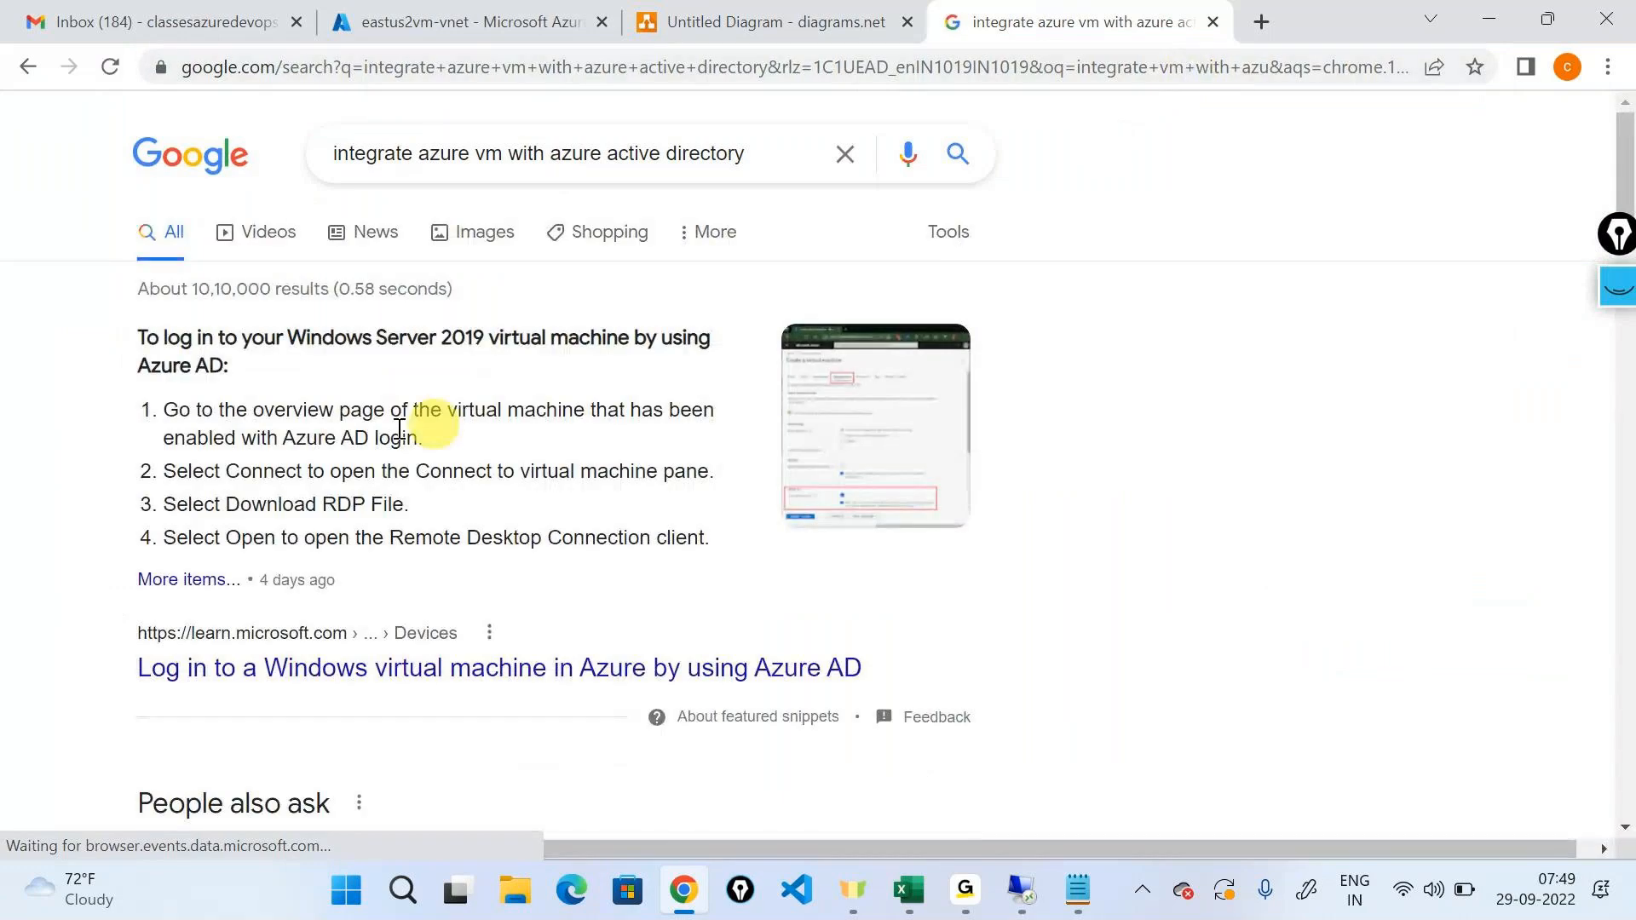
left_click(371, 672)
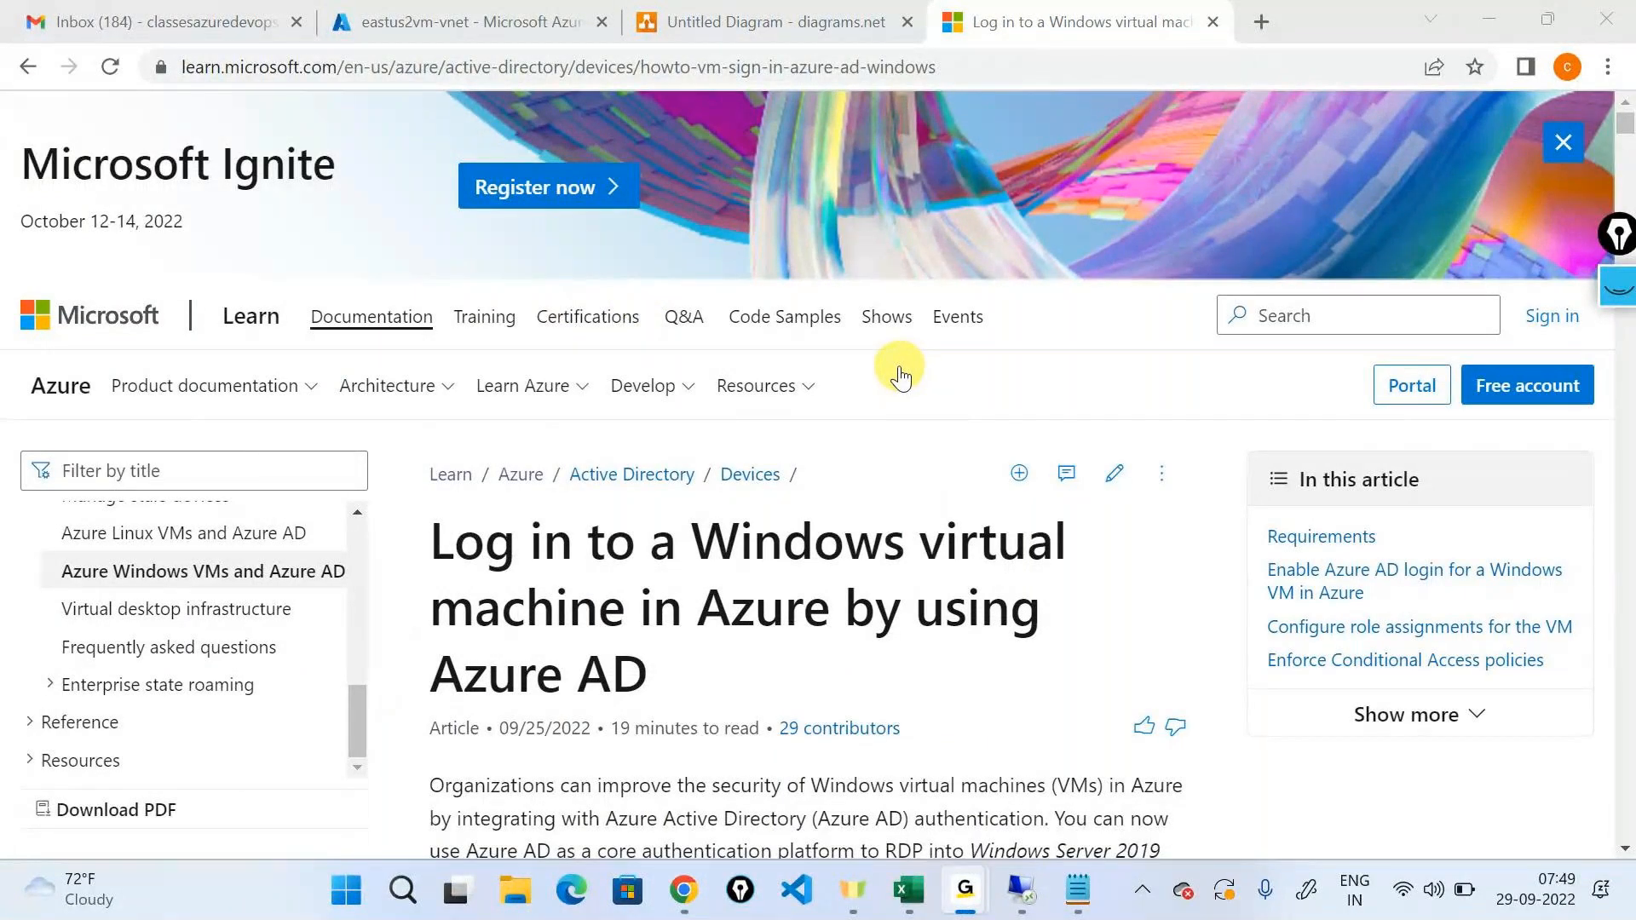
Select the Azure AD login article's web address, switch to the GoTo meeting window and return to the article.
left_click(898, 367)
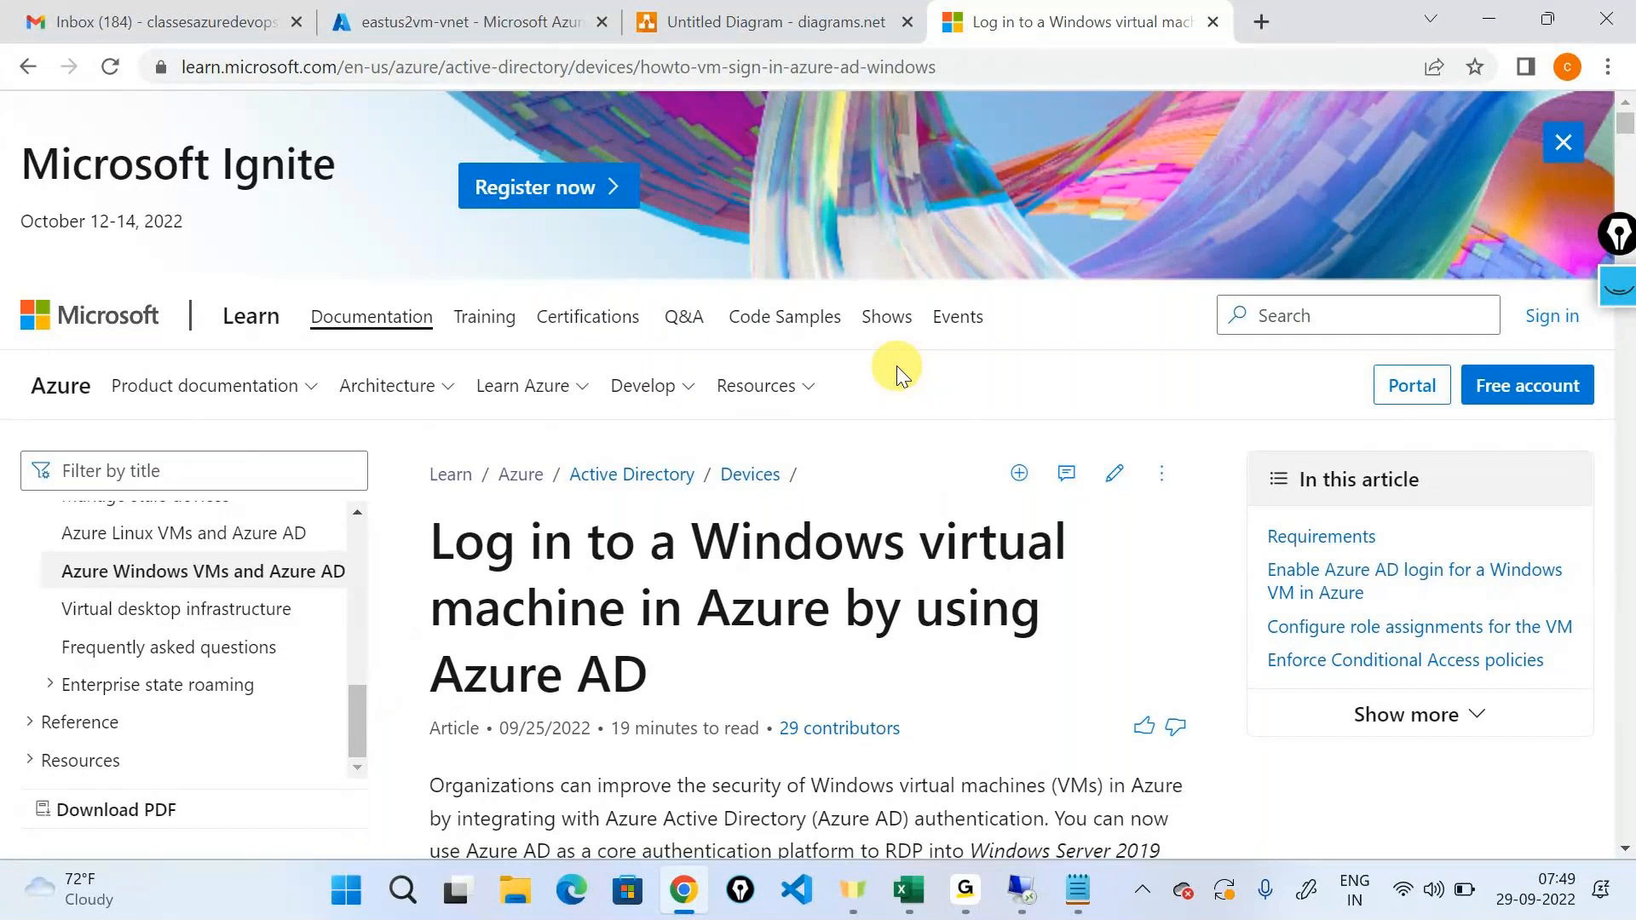
scroll(897, 367, "down", 2)
scroll(897, 367, "up", 1)
left_click(853, 68)
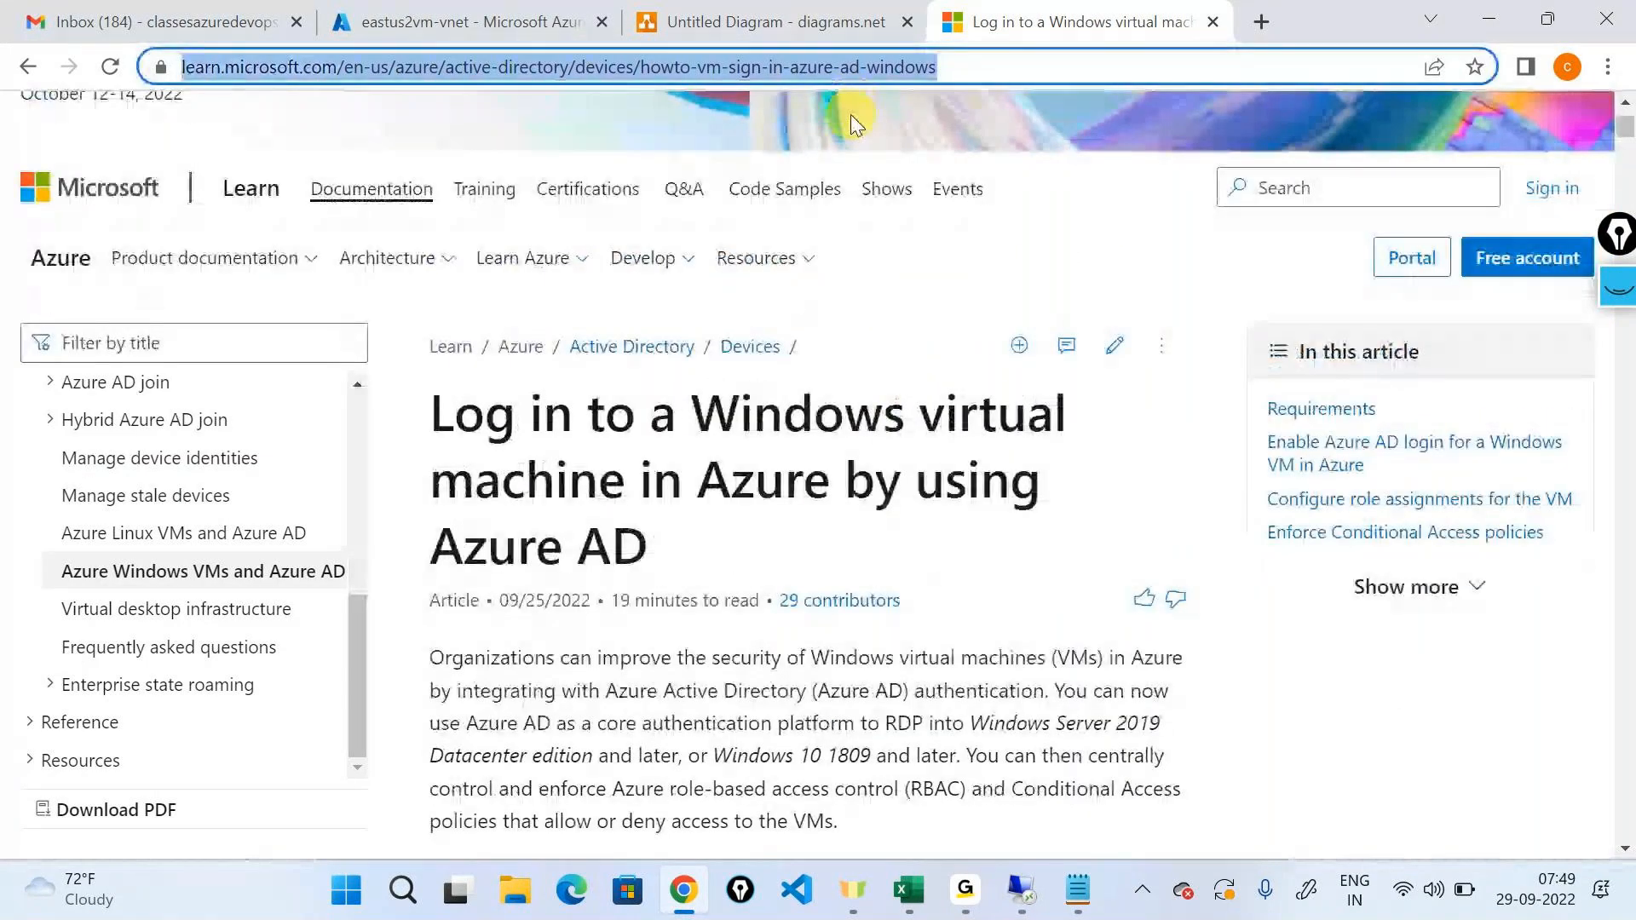
key("alt+Tab")
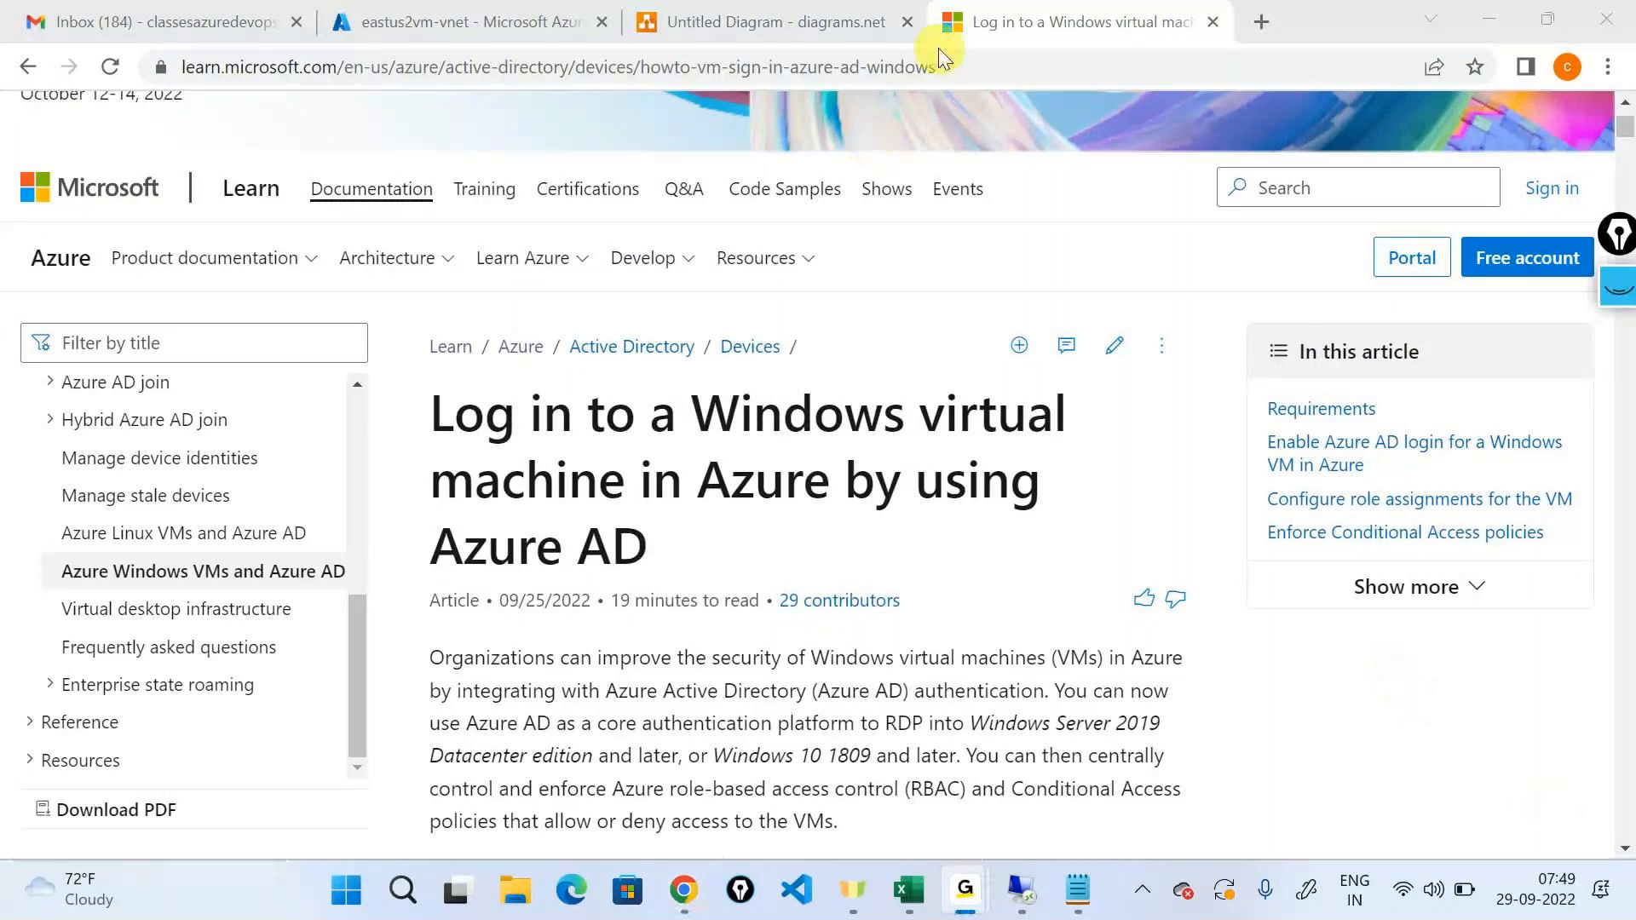
left_click(1410, 36)
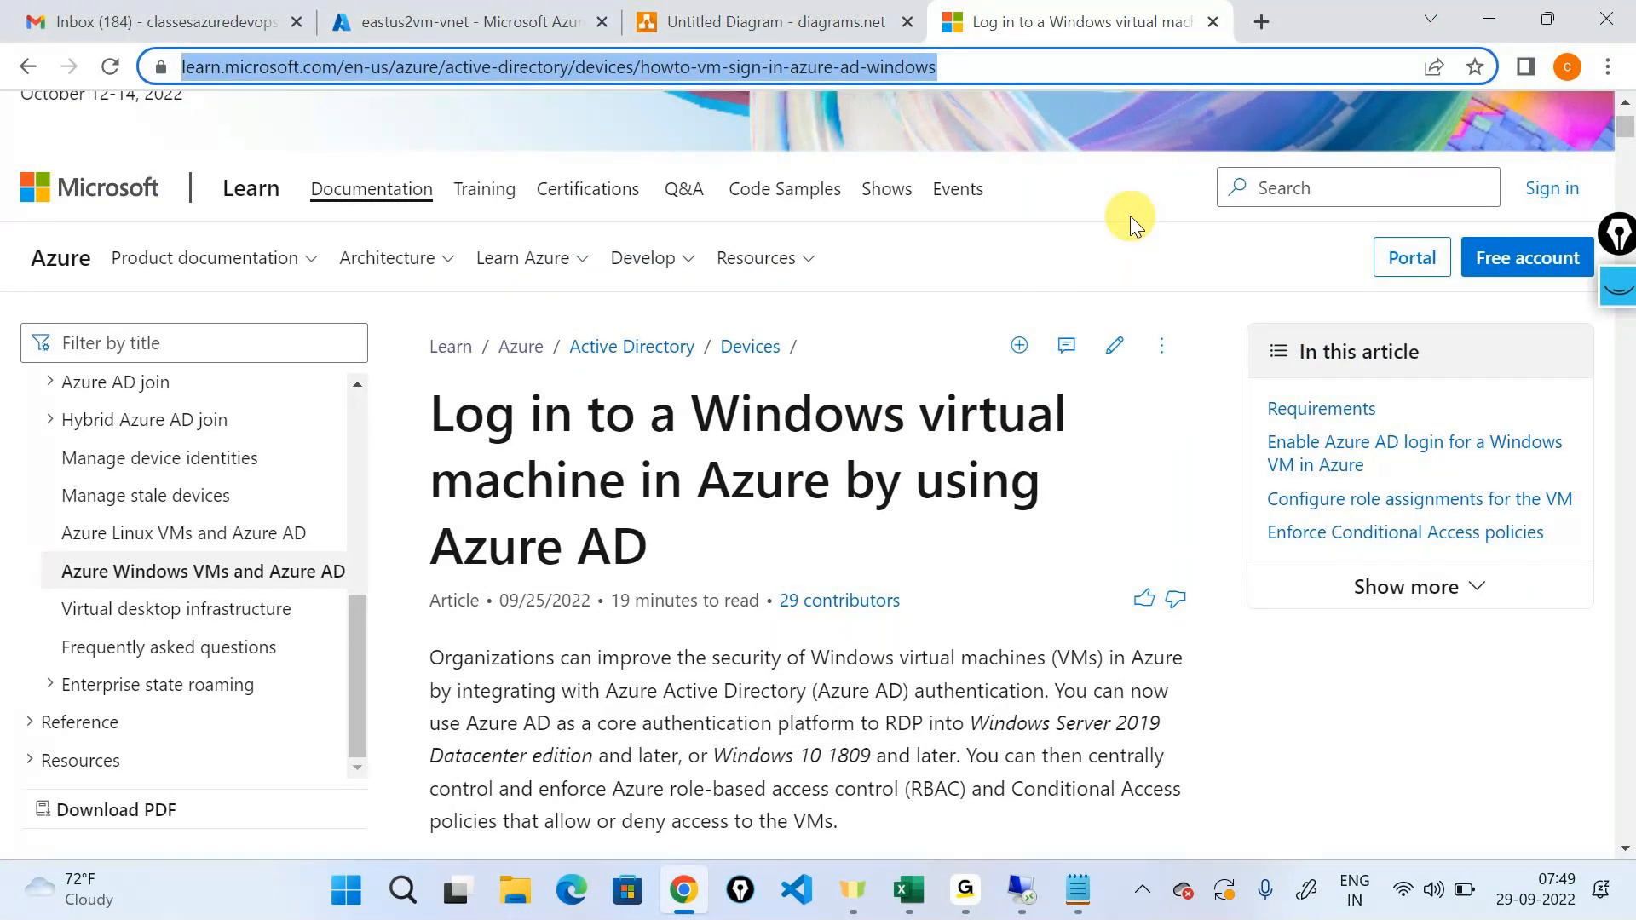
Read the article's benefits, network requirements and Azure portal instructions for enabling Azure AD login, checking the GoTo meeting window before returning.
scroll(1141, 217, "down", 3)
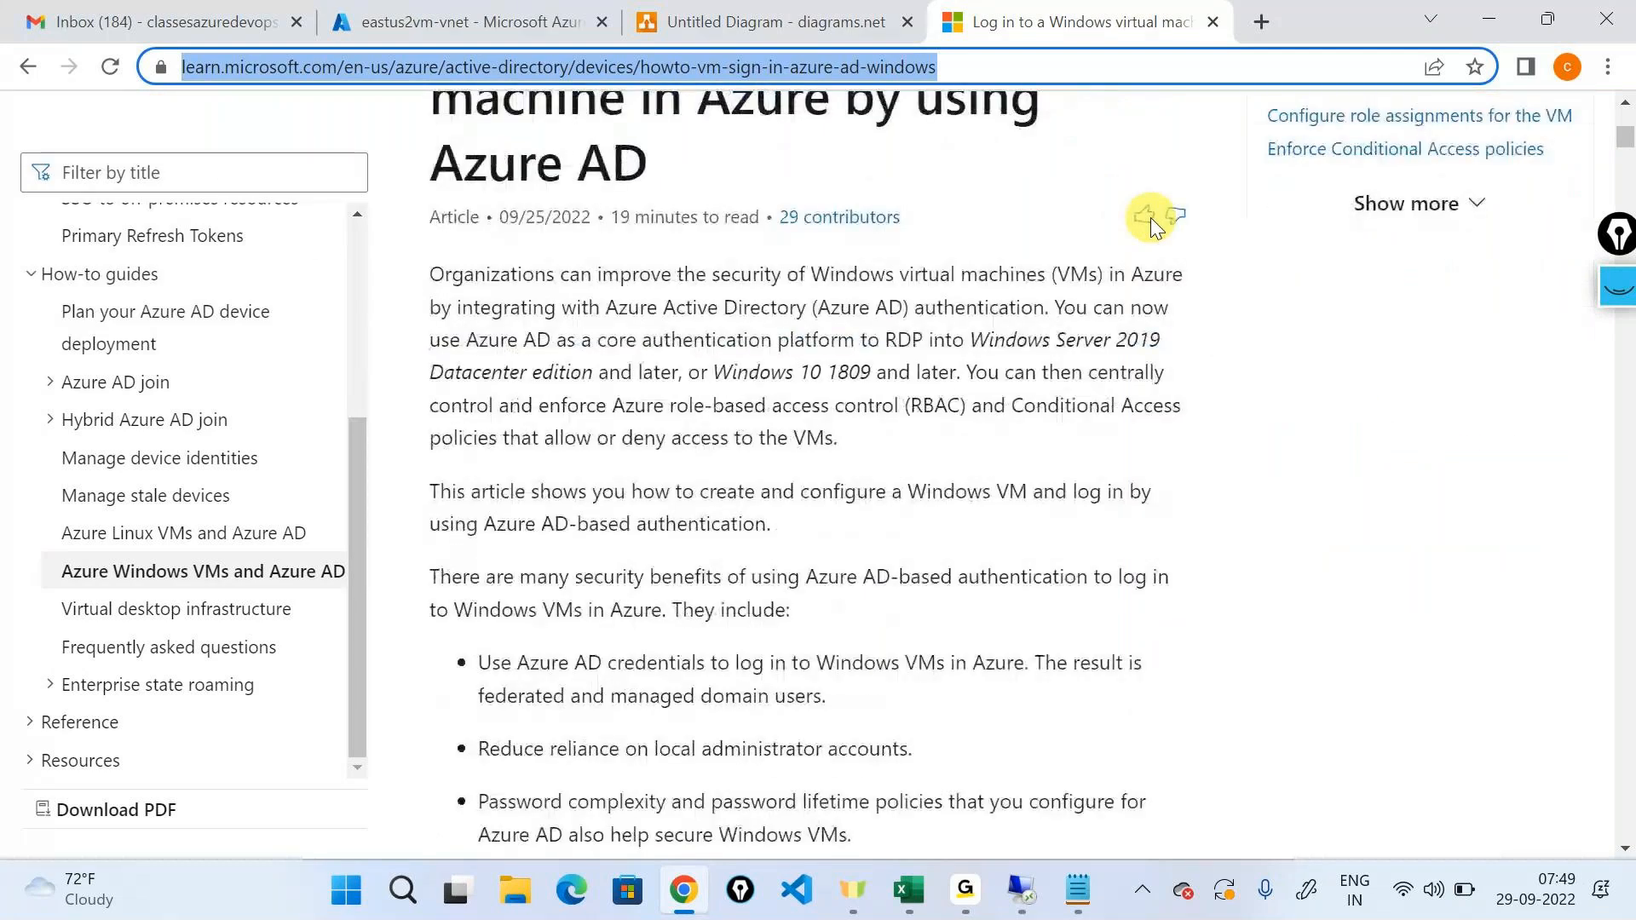
scroll(1091, 327, "down", 7)
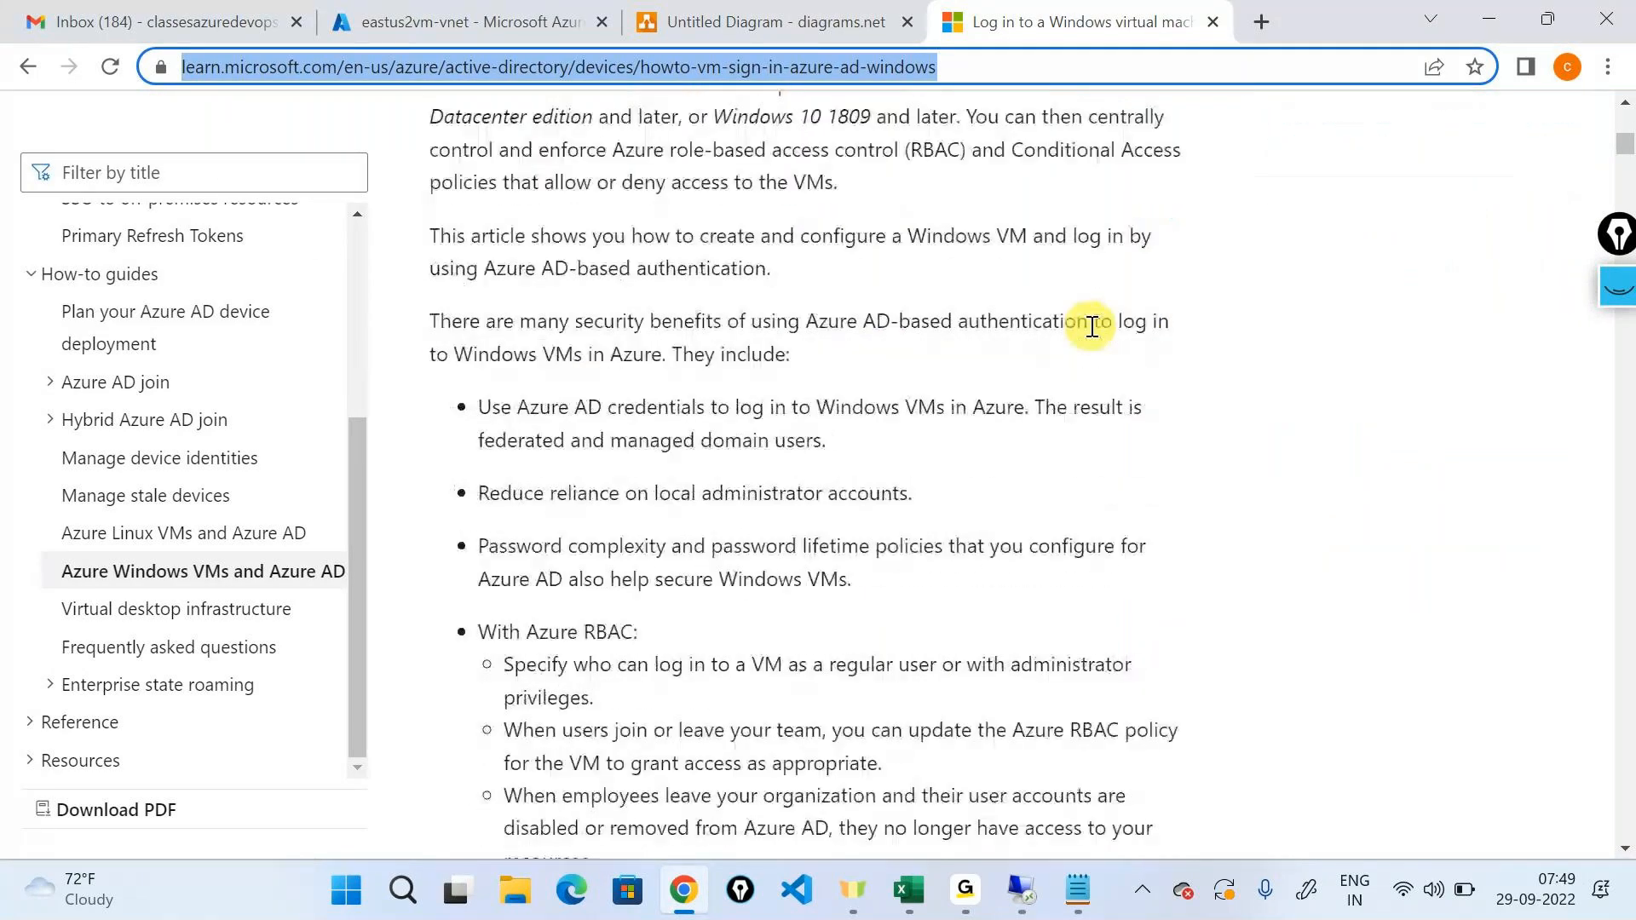
scroll(1092, 327, "down", 2)
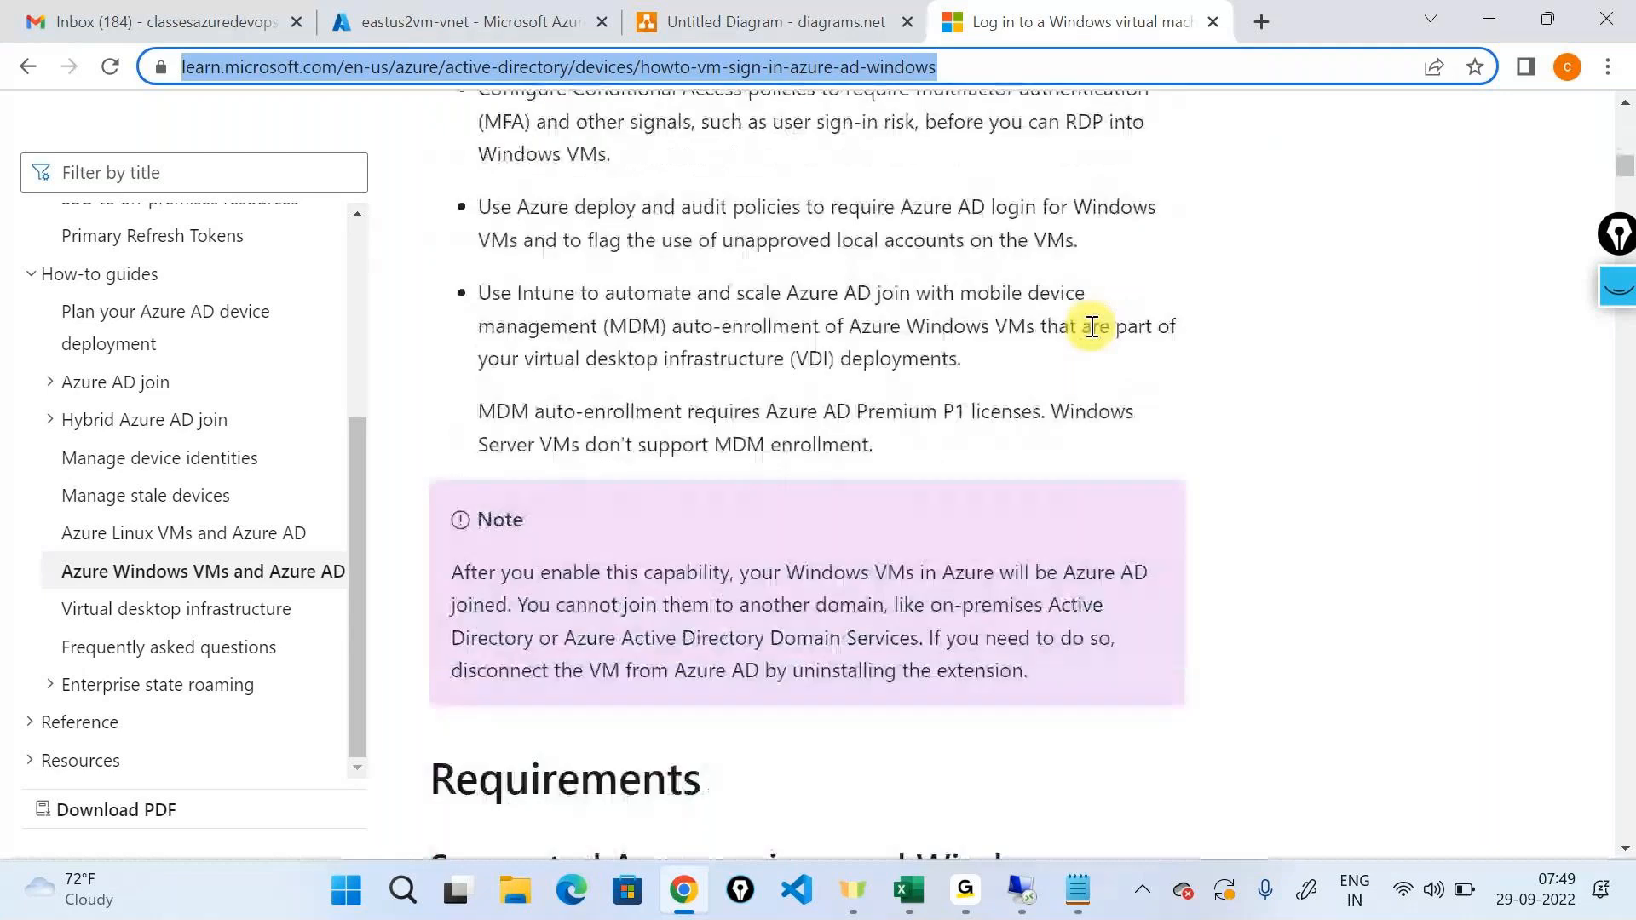
scroll(1092, 326, "down", 8)
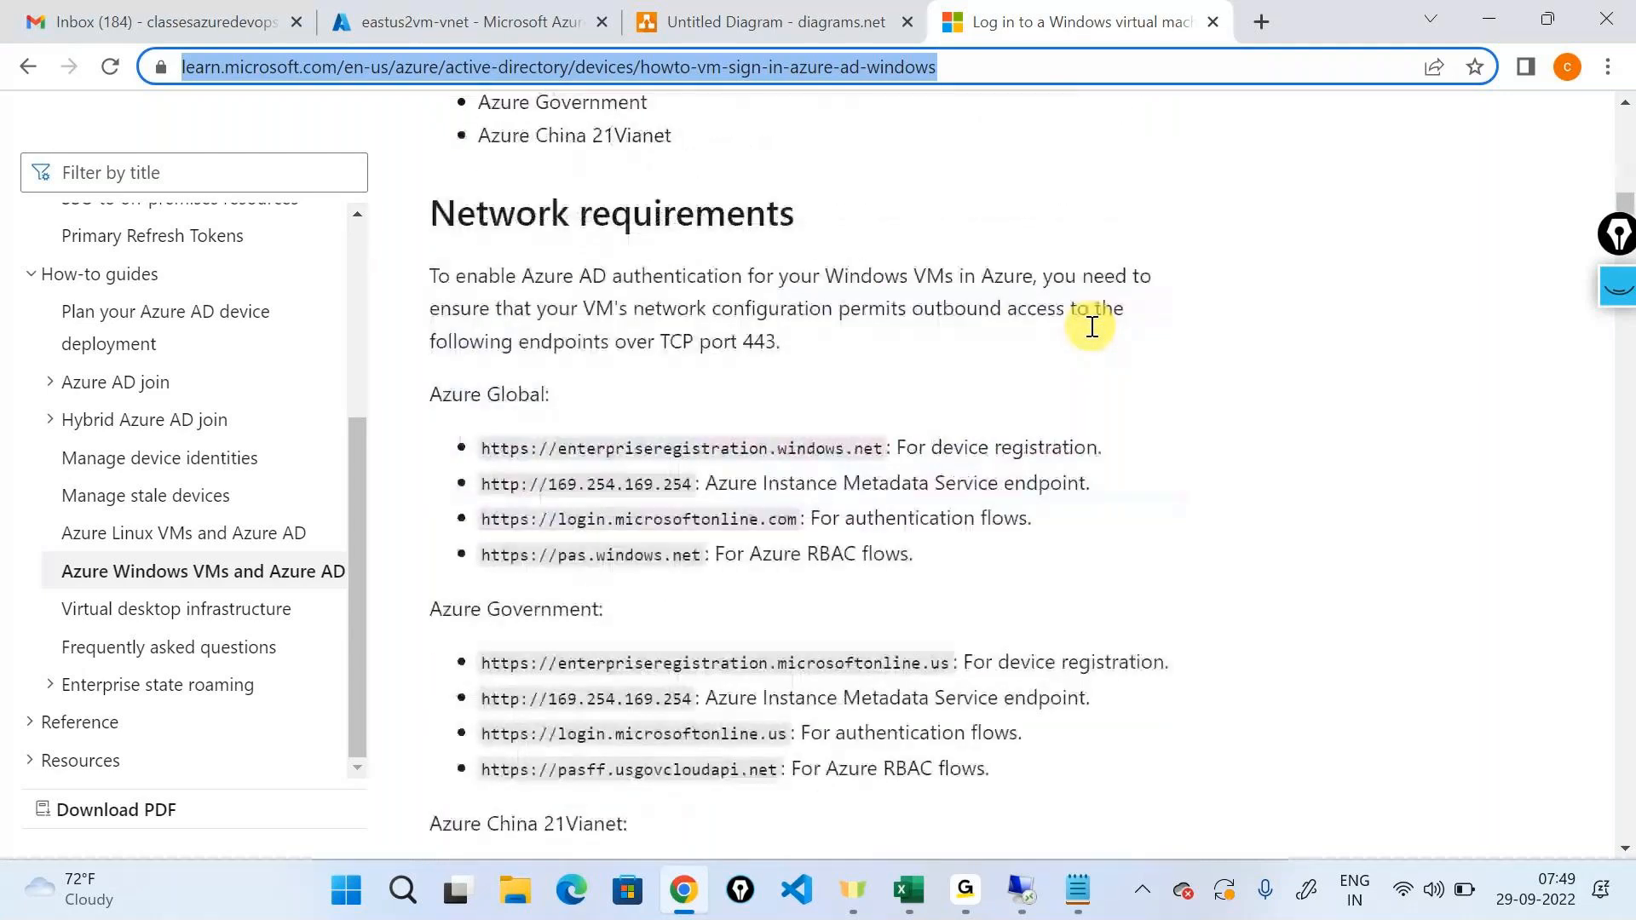
scroll(1091, 326, "down", 6)
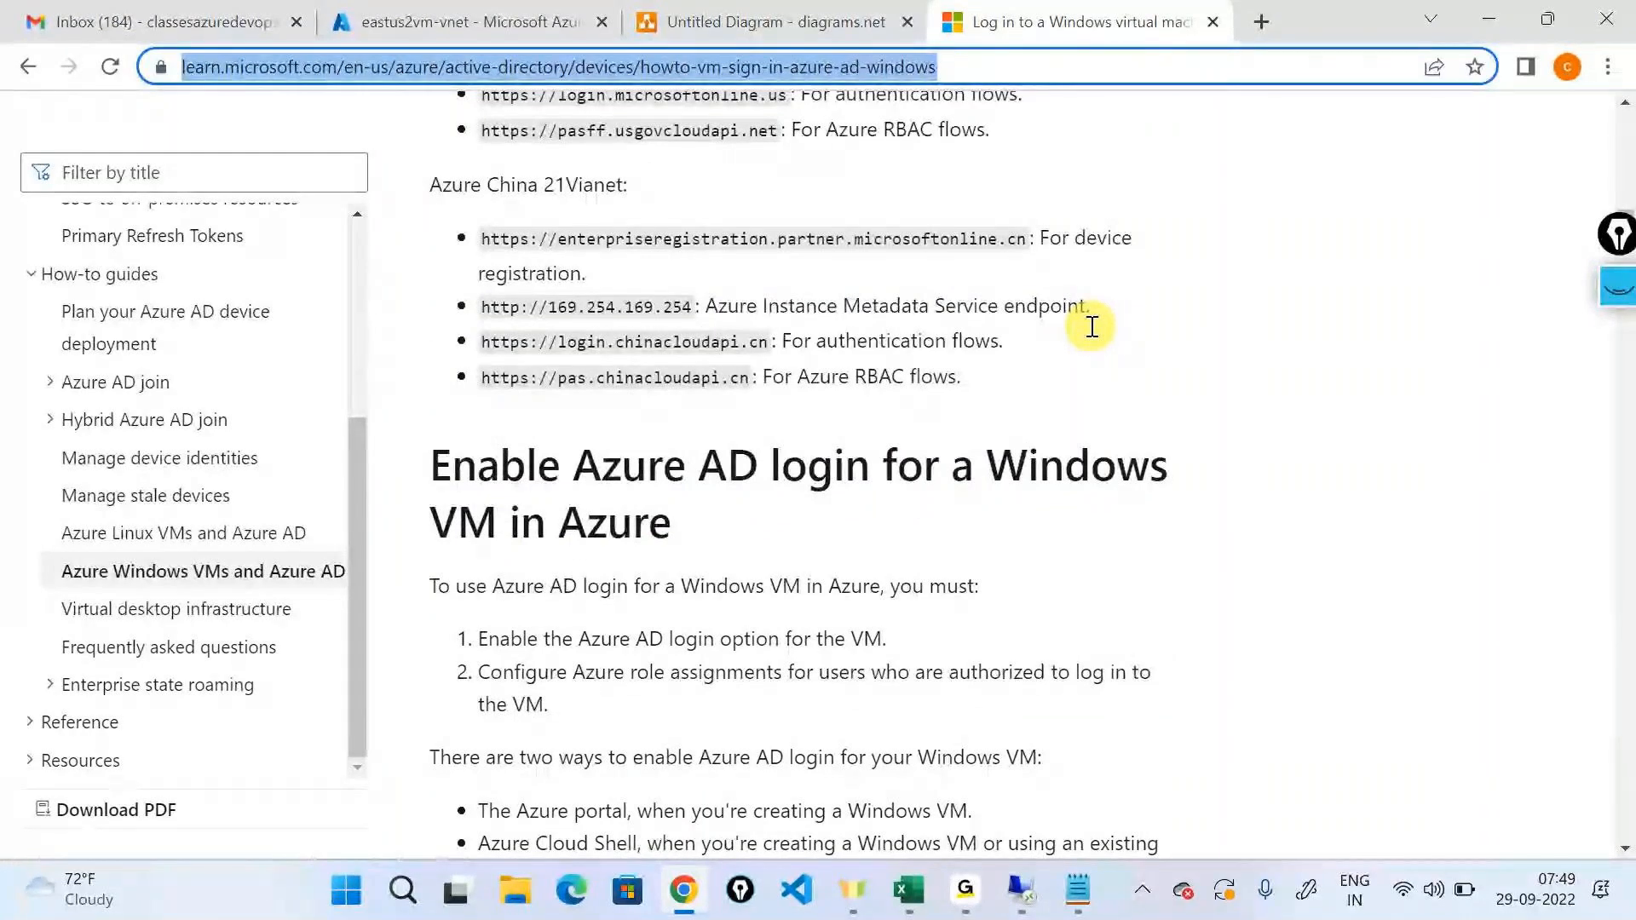
scroll(1091, 326, "down", 4)
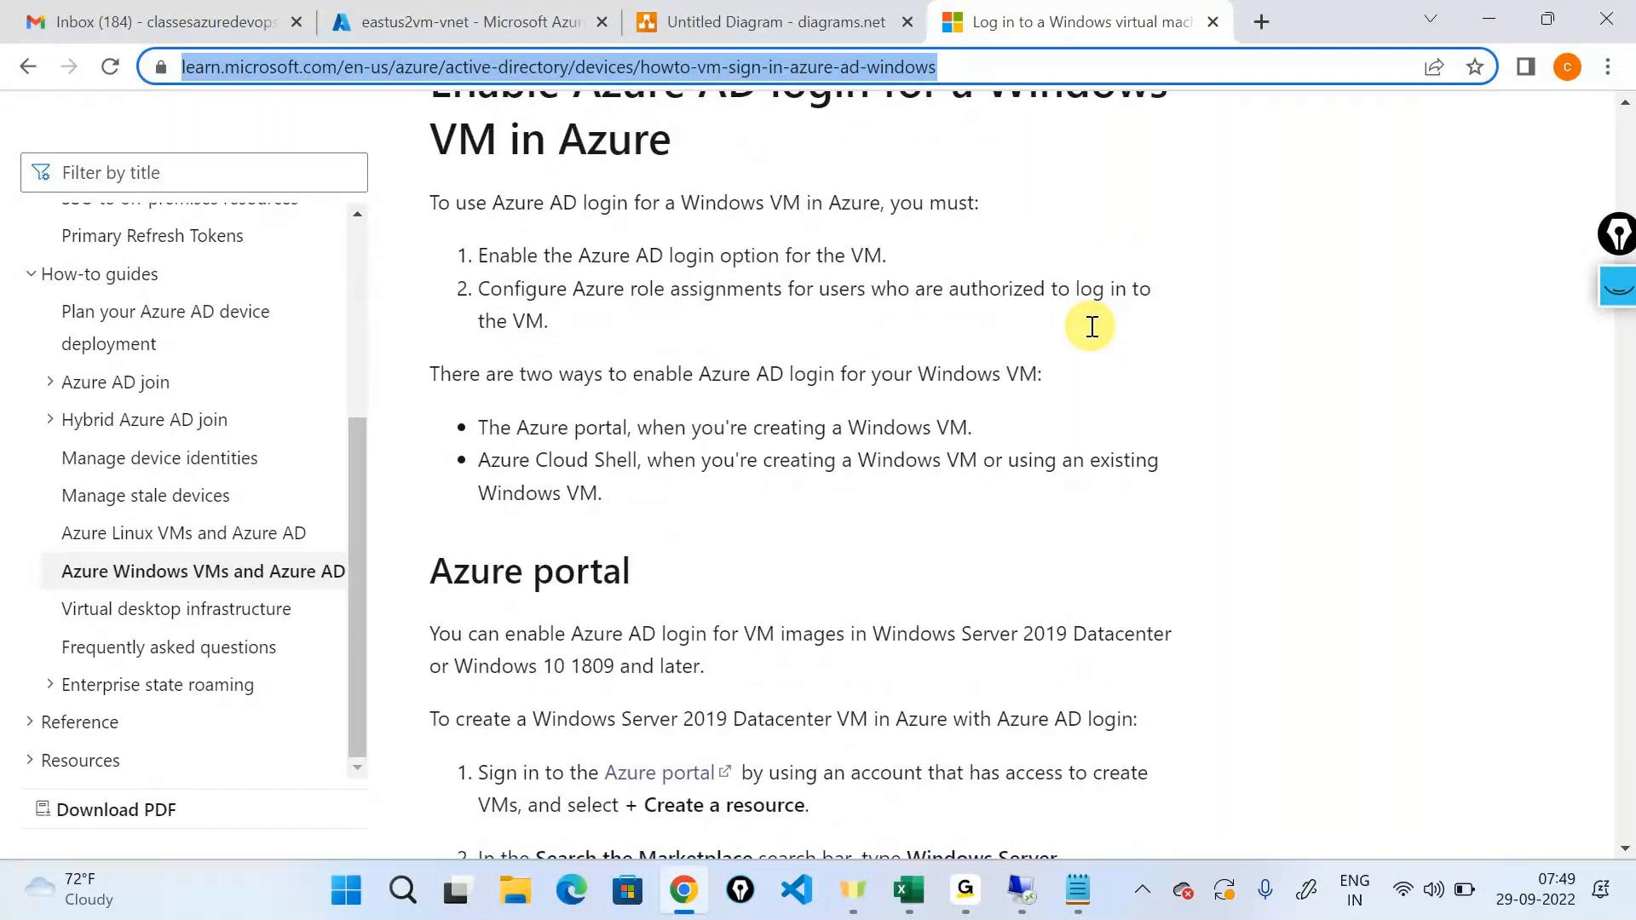
scroll(1092, 326, "down", 10)
scroll(997, 520, "down", 2)
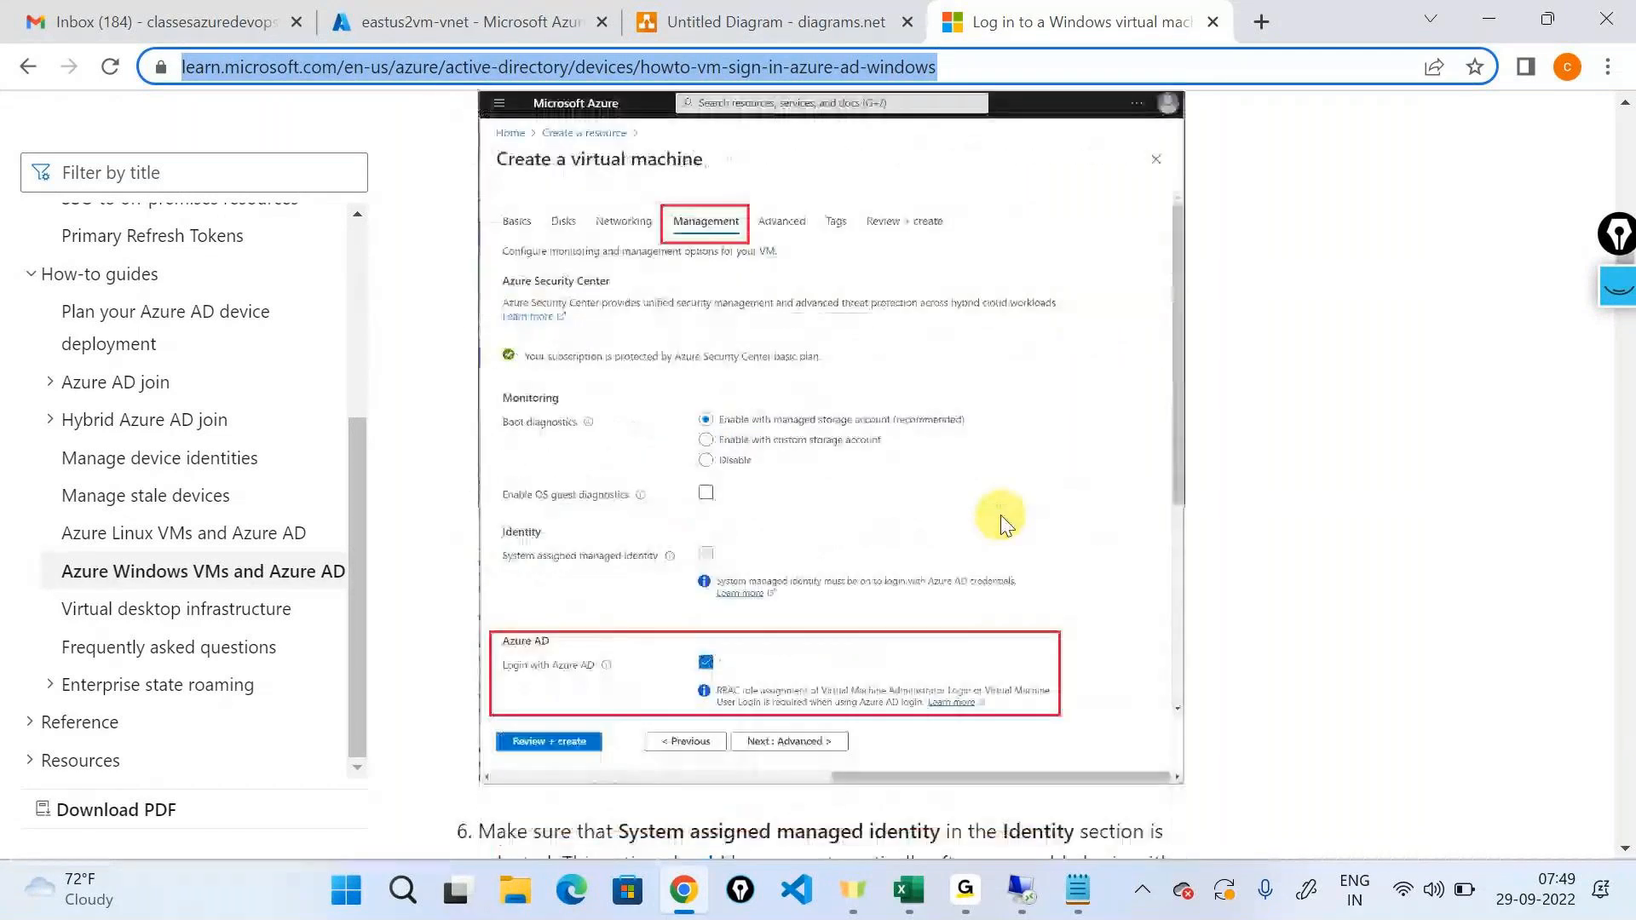
scroll(1002, 524, "down", 1)
left_click(1355, 447)
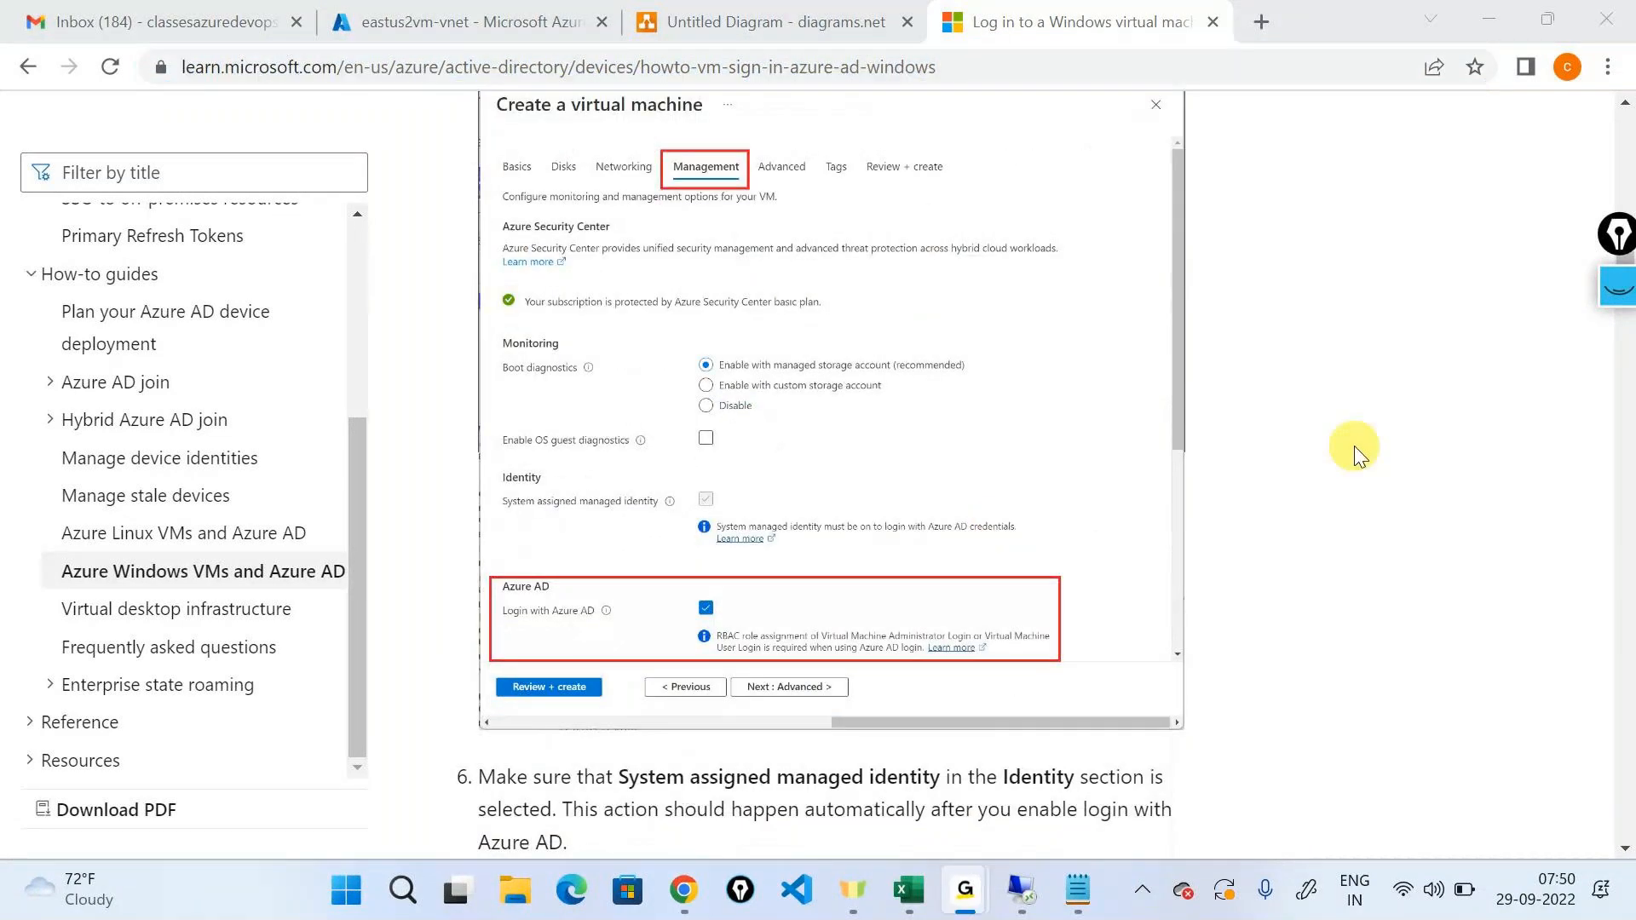
left_click(886, 298)
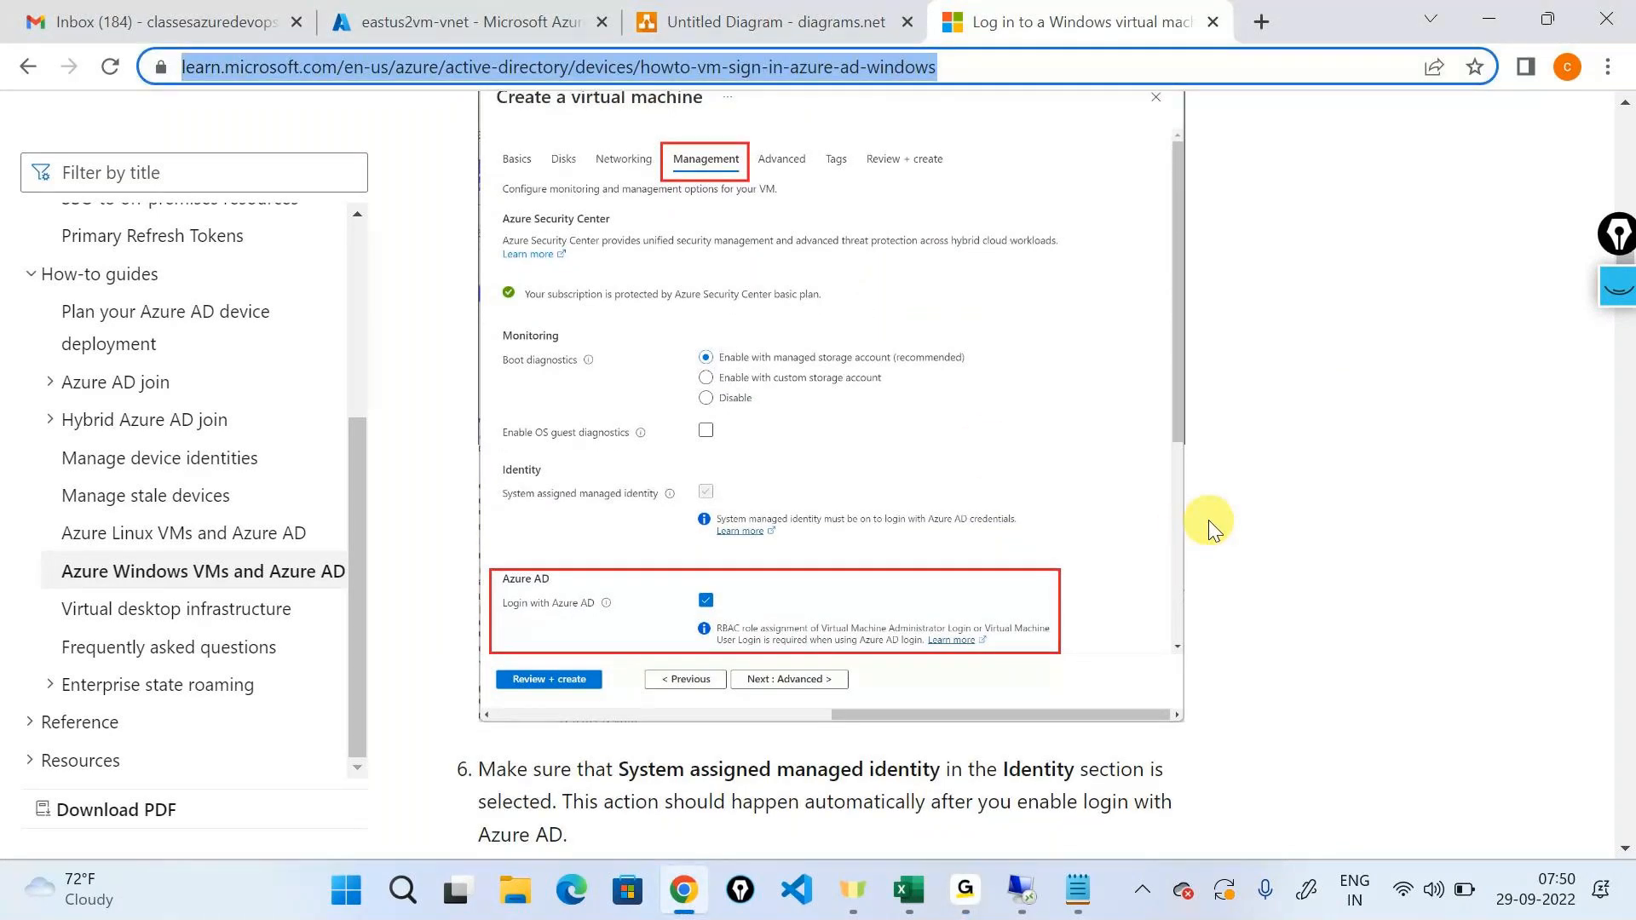
Examine the Azure Cloud Shell section, including the CLI commands for creating the VM and installing the AADLoginForWindows extension.
scroll(1208, 520, "down", 7)
scroll(1209, 520, "down", 3)
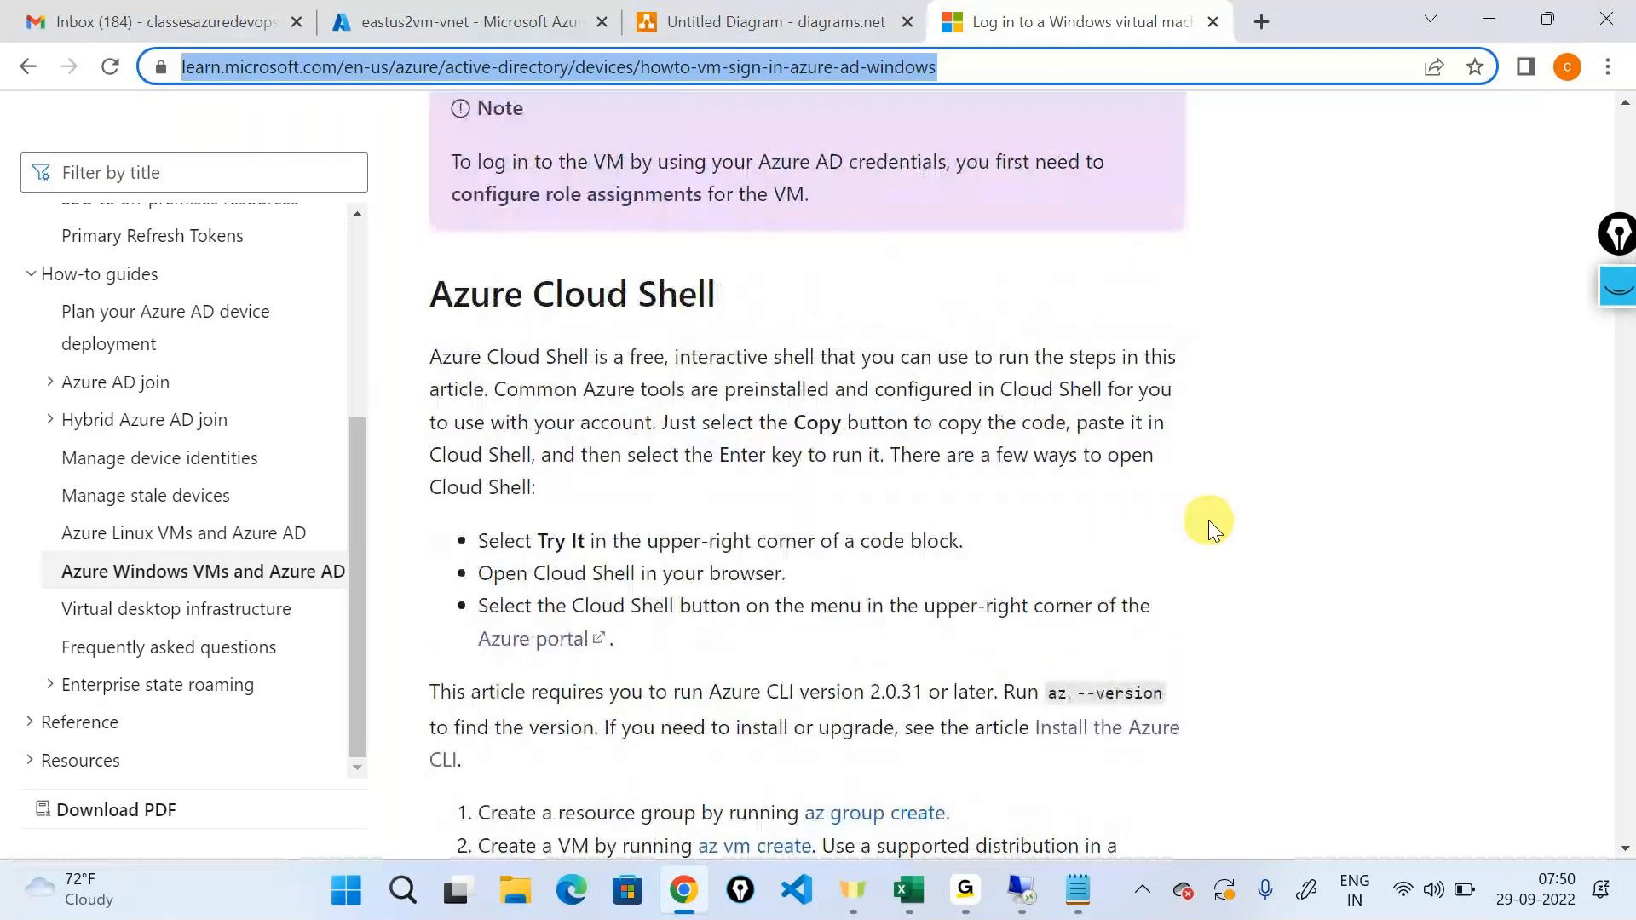
scroll(1208, 519, "down", 3)
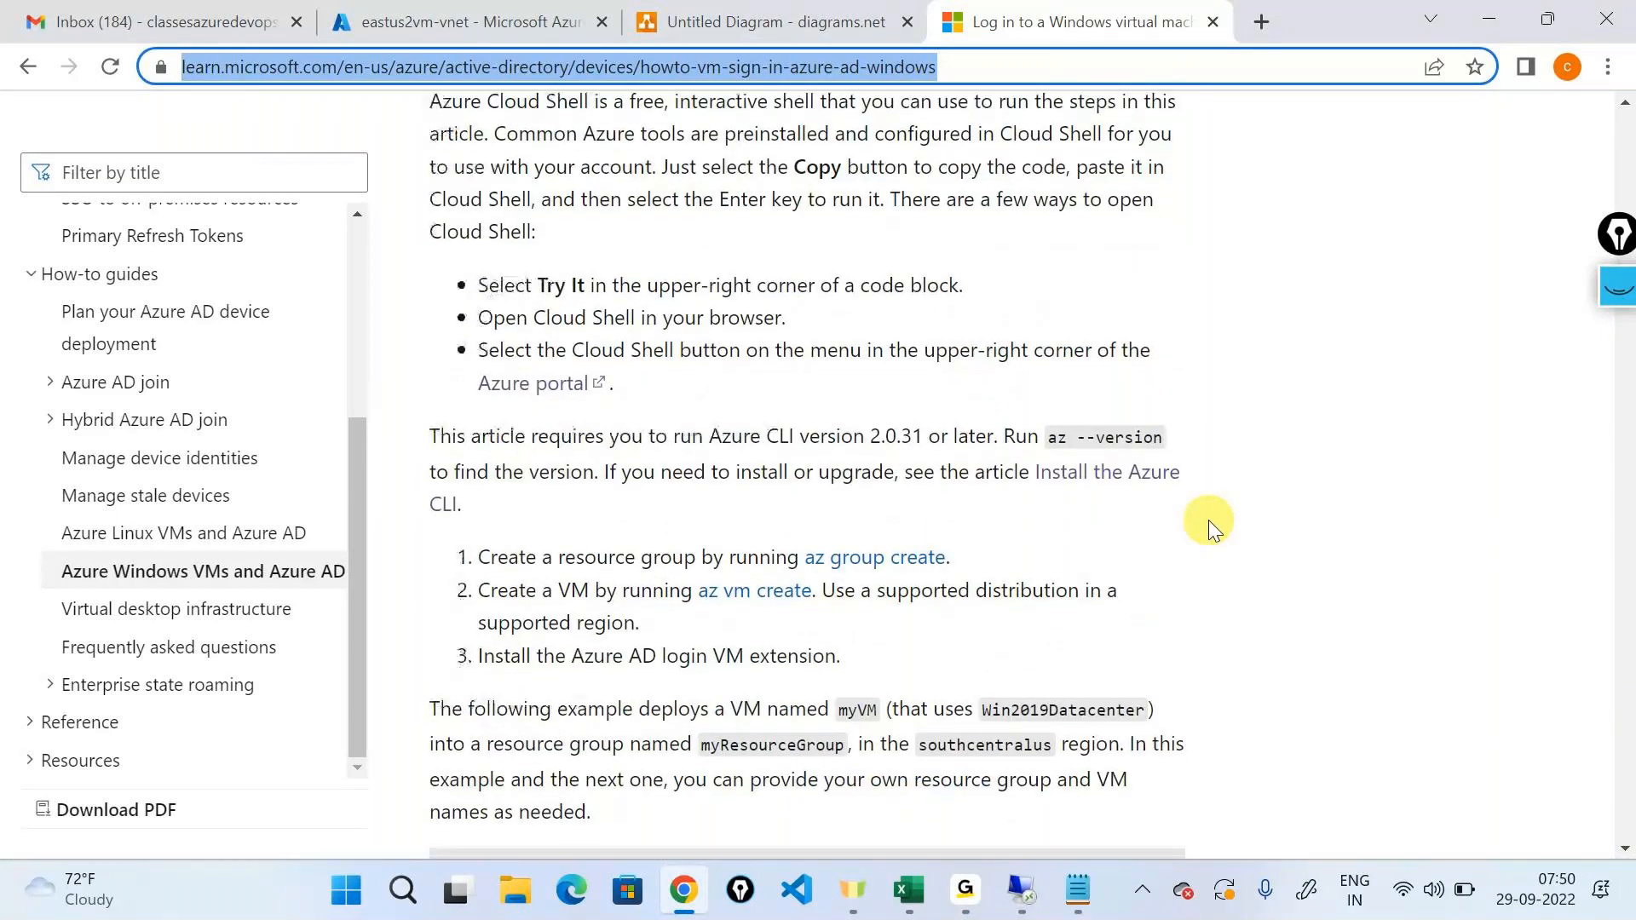
scroll(1208, 520, "down", 7)
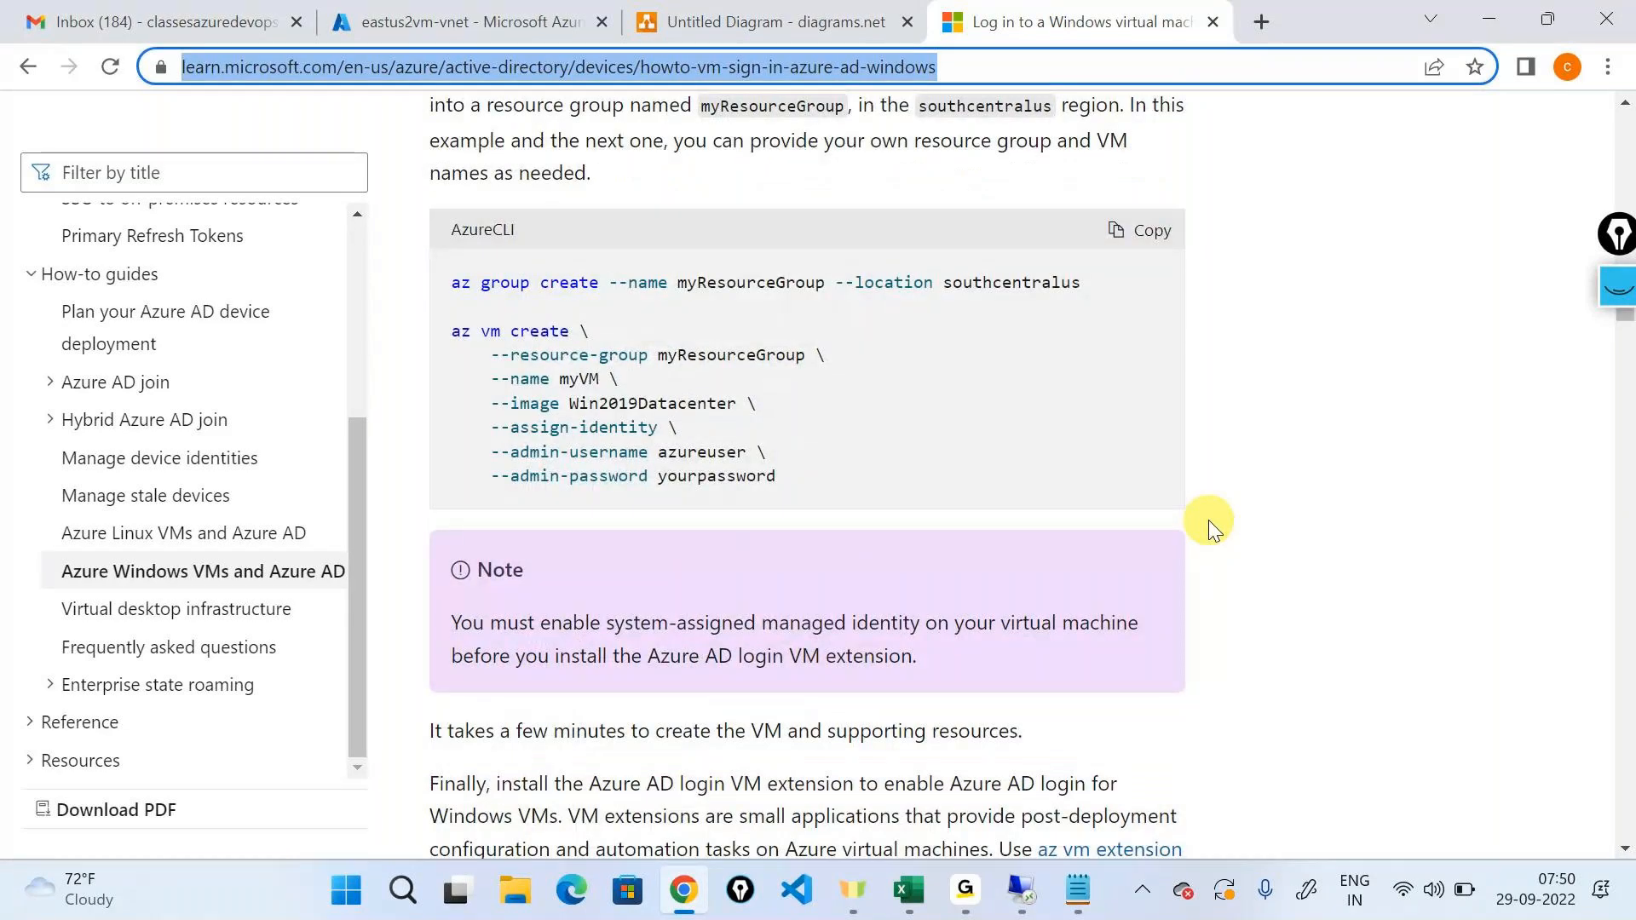
scroll(1209, 519, "down", 2)
scroll(1208, 520, "down", 3)
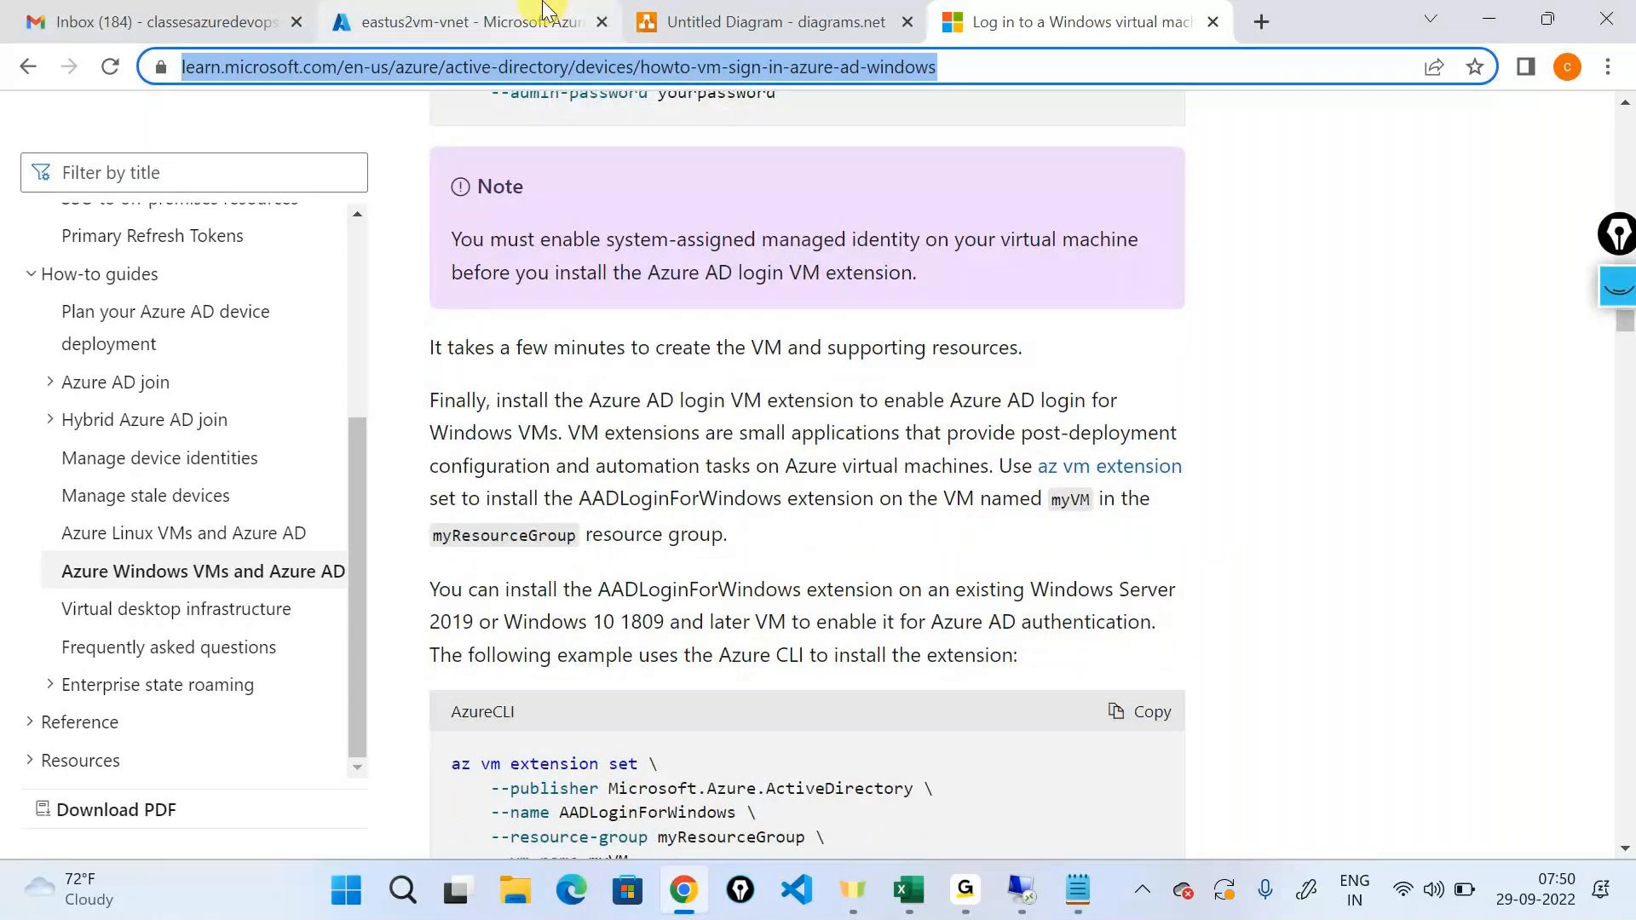
Read the sent "Bookmark" email in Gmail, highlighting its line about VM image documentation, and return to the inbox.
left_click(192, 19)
left_click(505, 345)
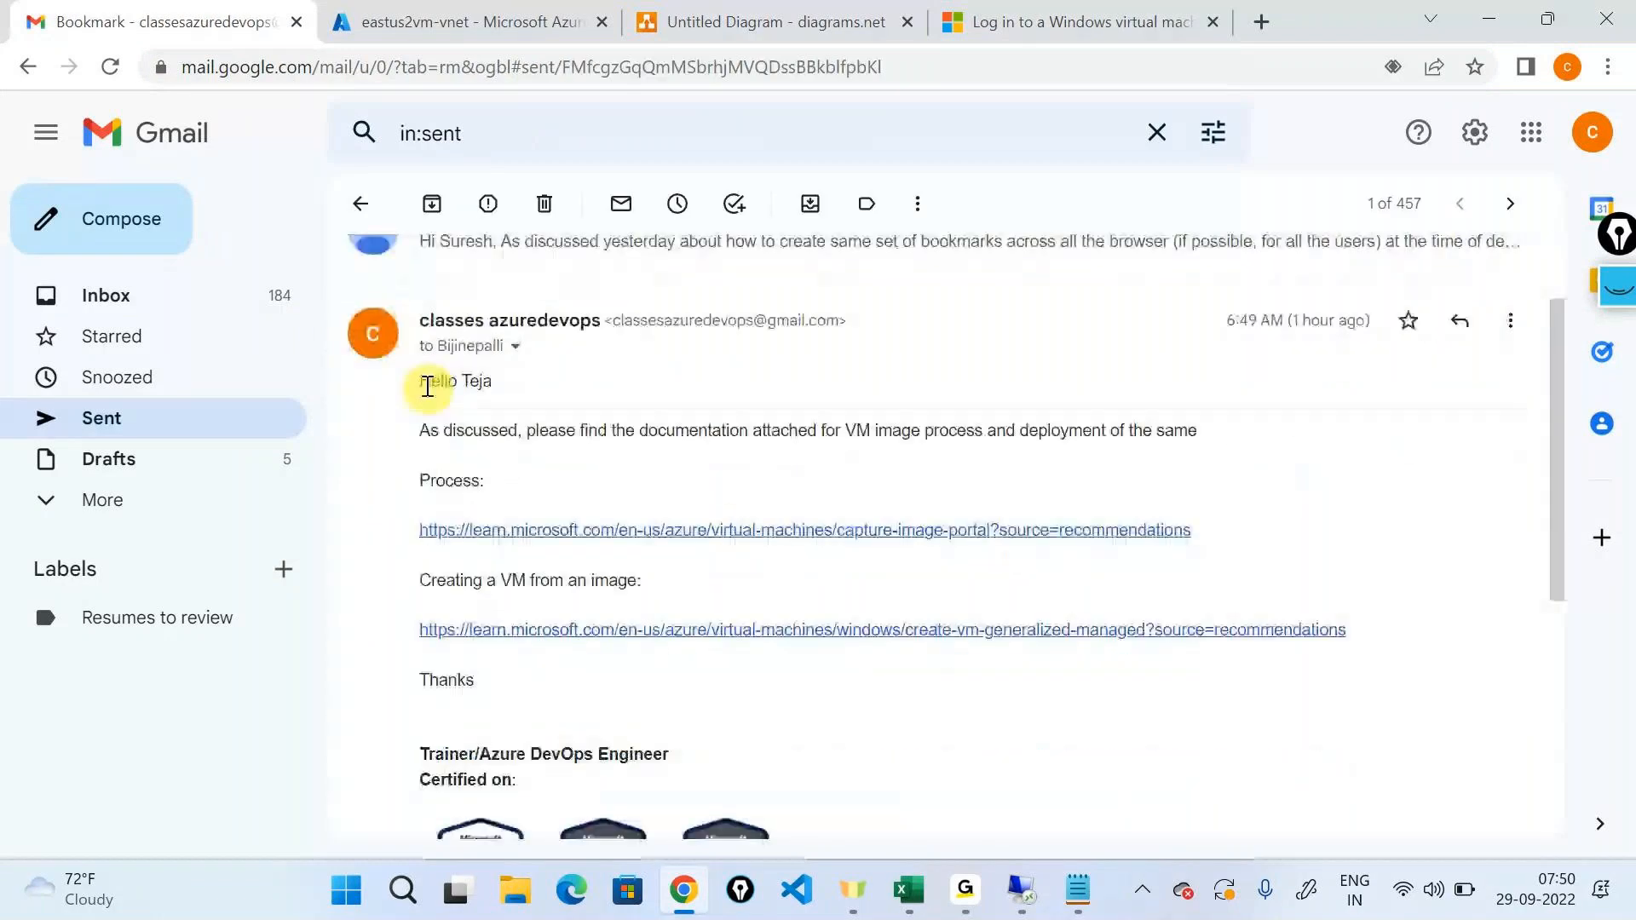
left_click_drag(427, 381, 706, 695)
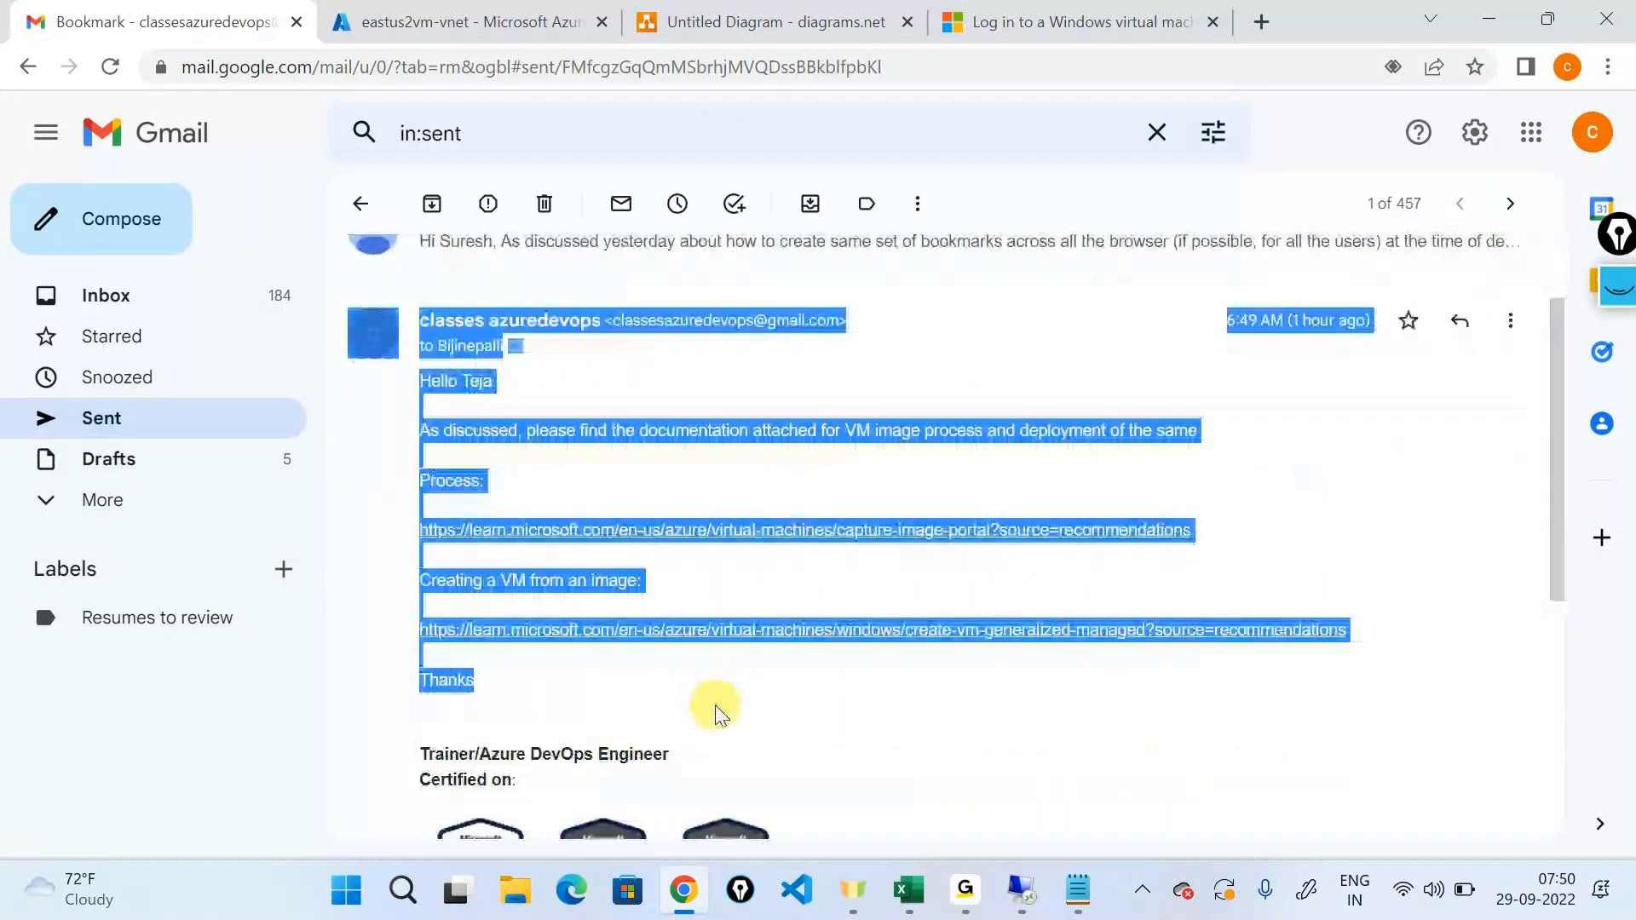
scroll(867, 596, "up", 1)
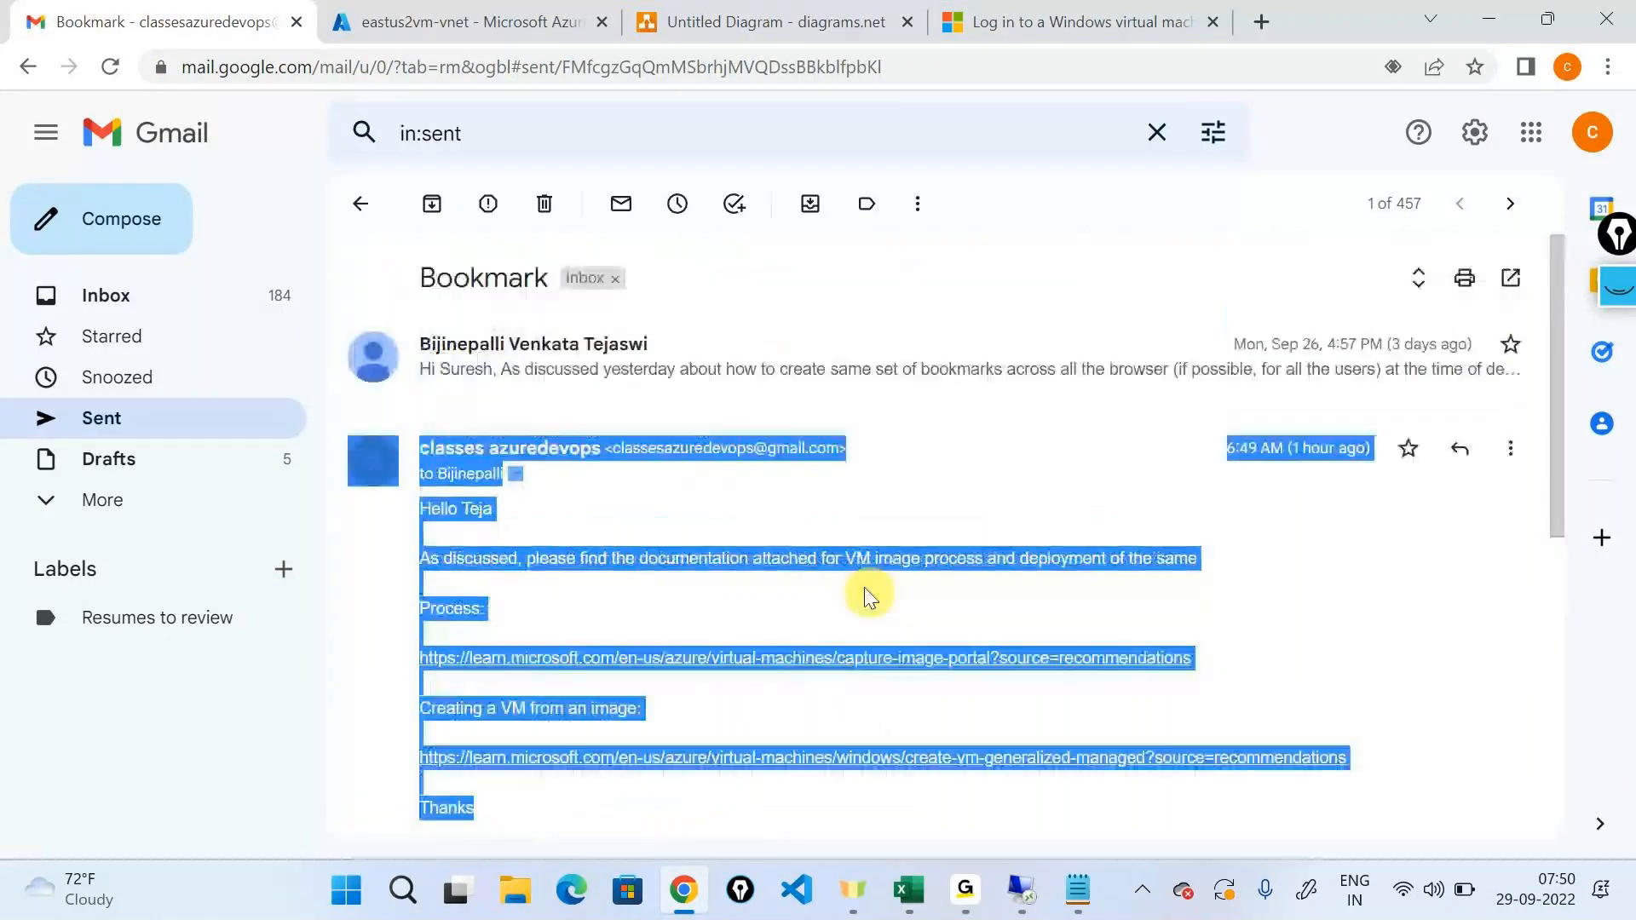
left_click(868, 596)
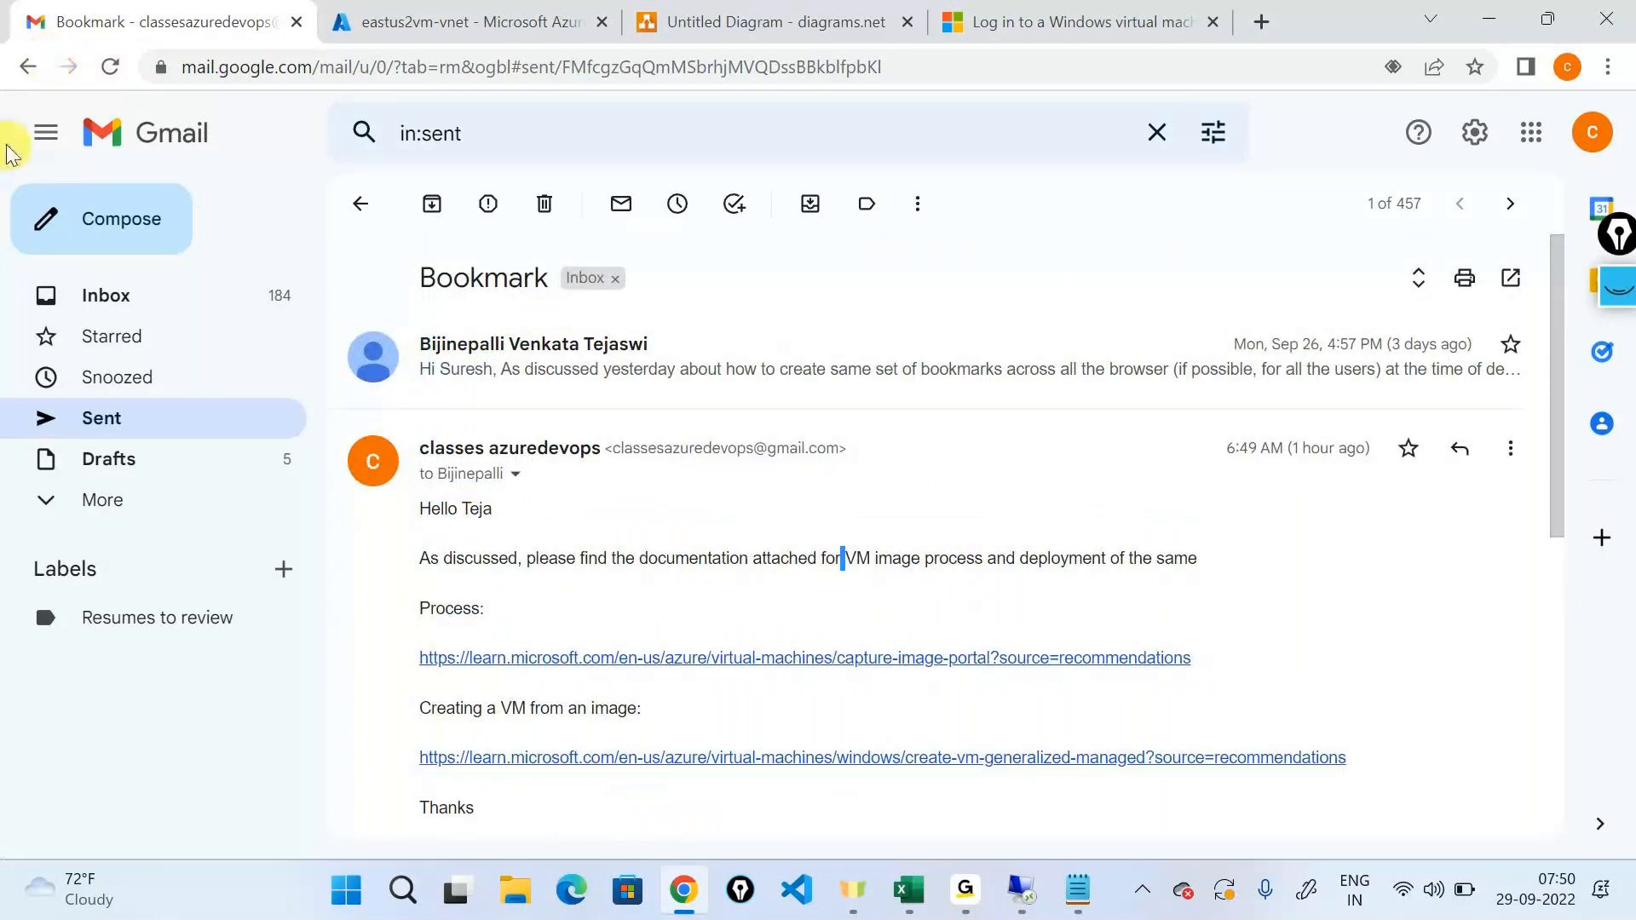
triple_click(568, 567)
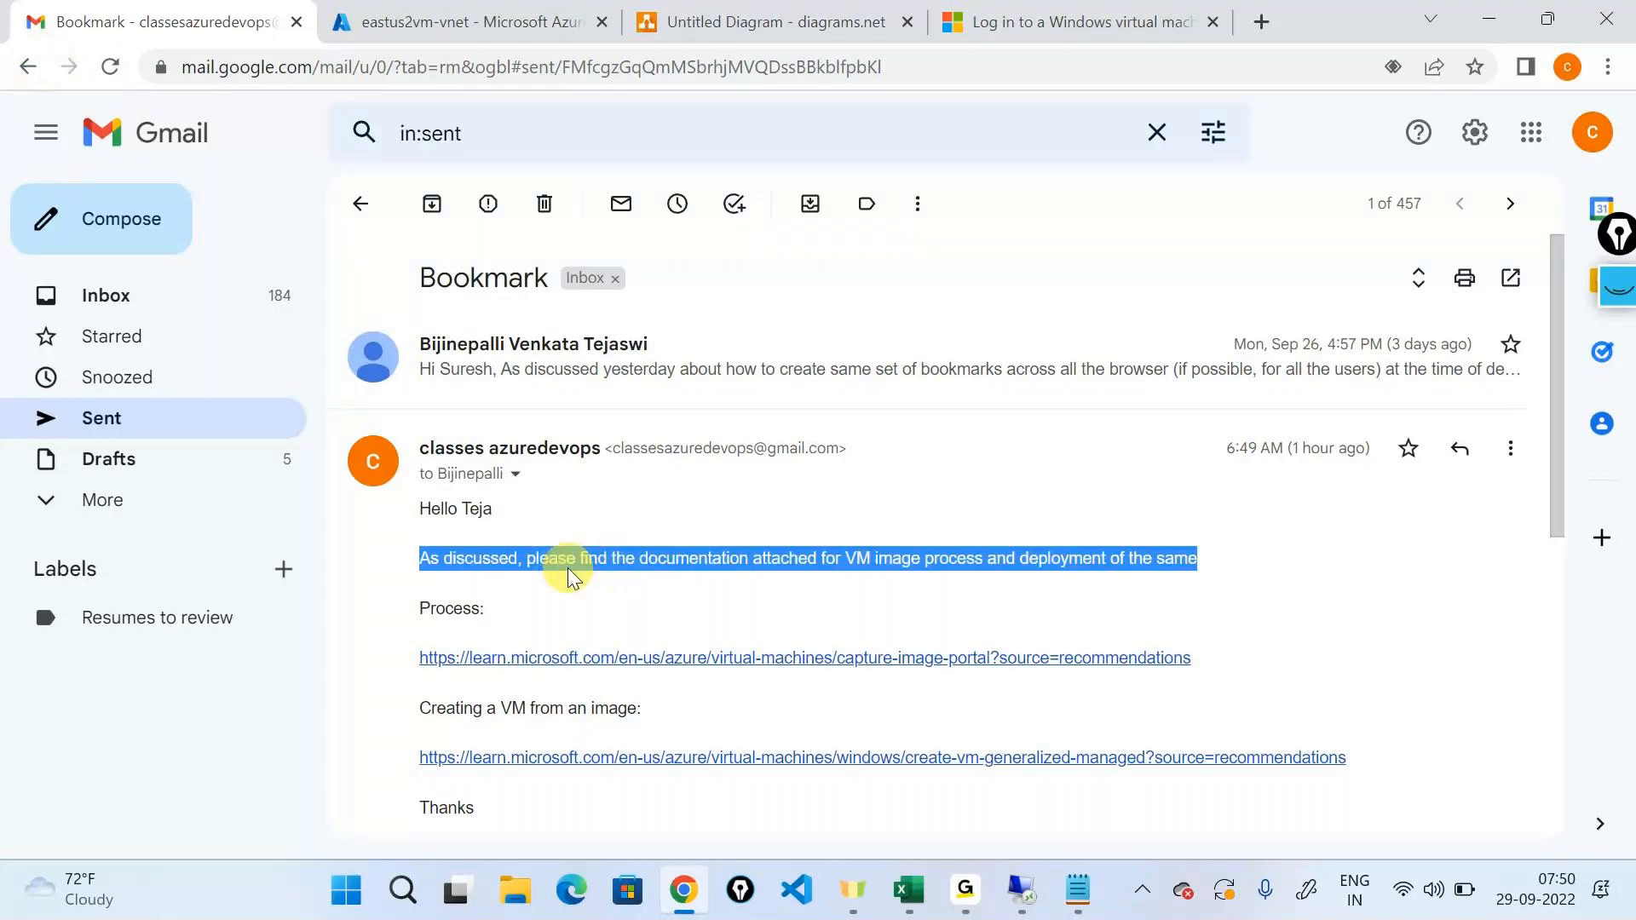
double_click(568, 568)
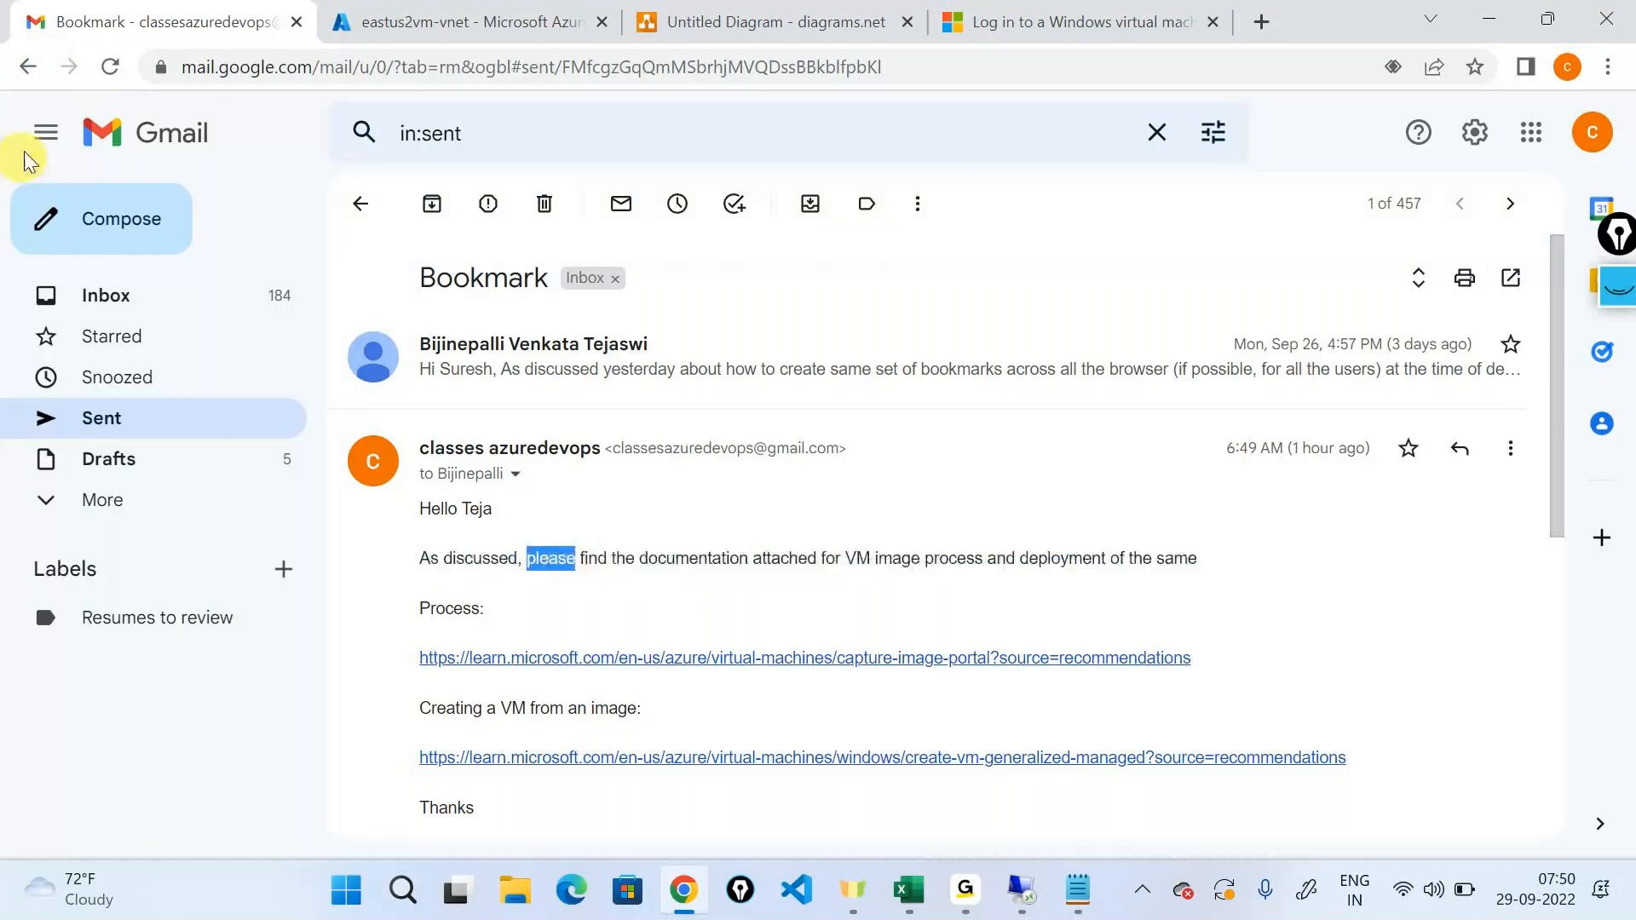
left_click(25, 66)
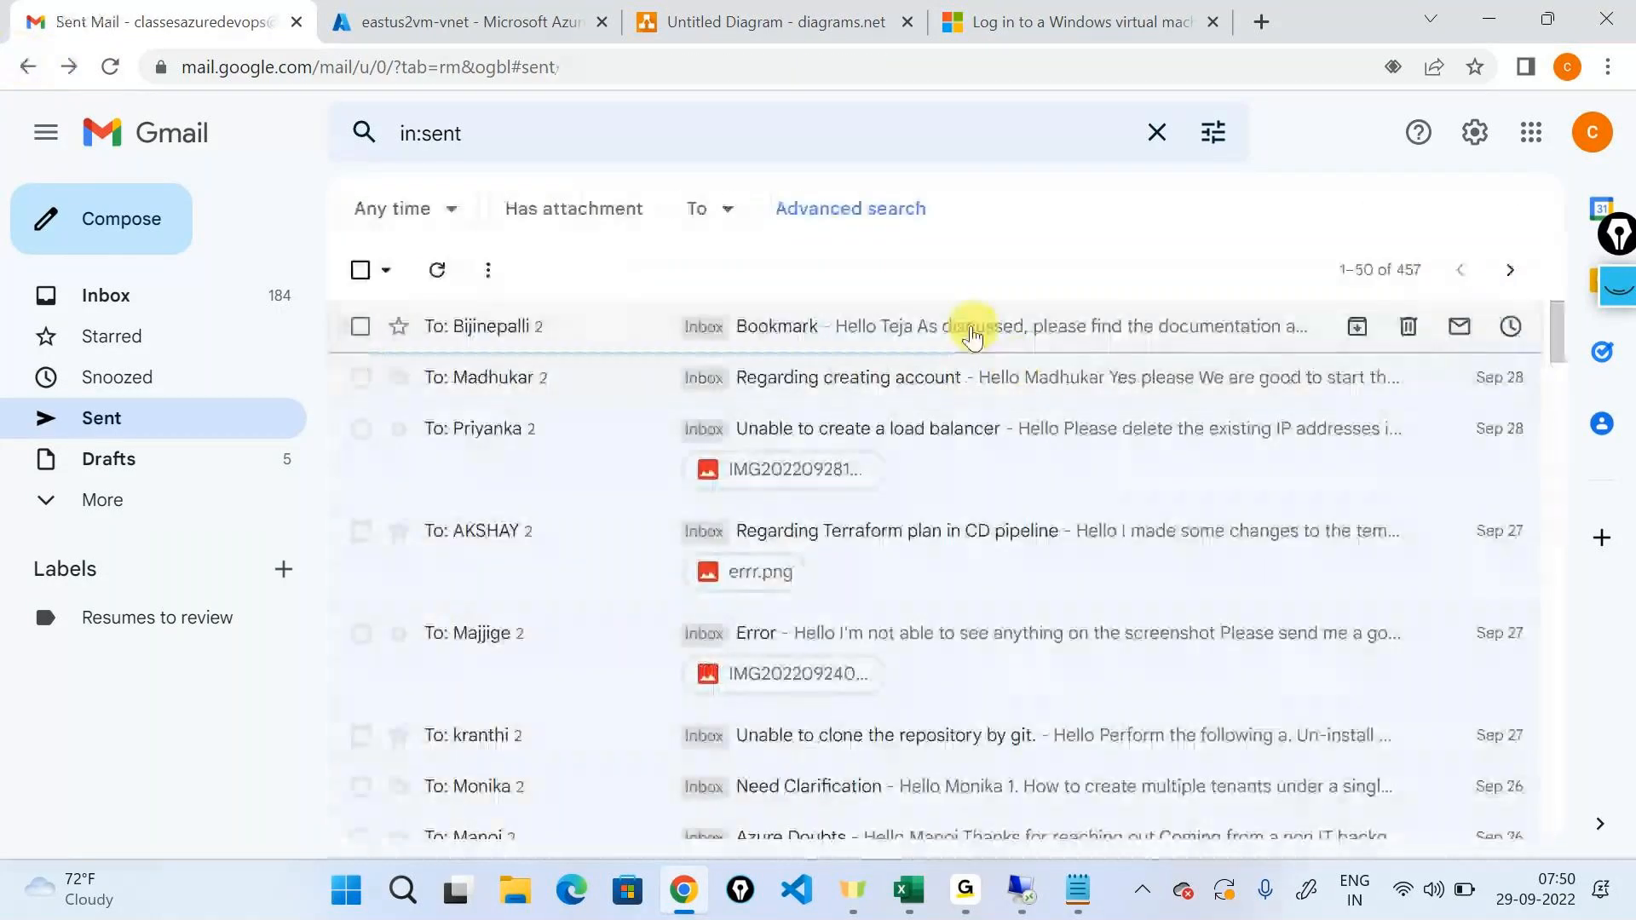
left_click(119, 295)
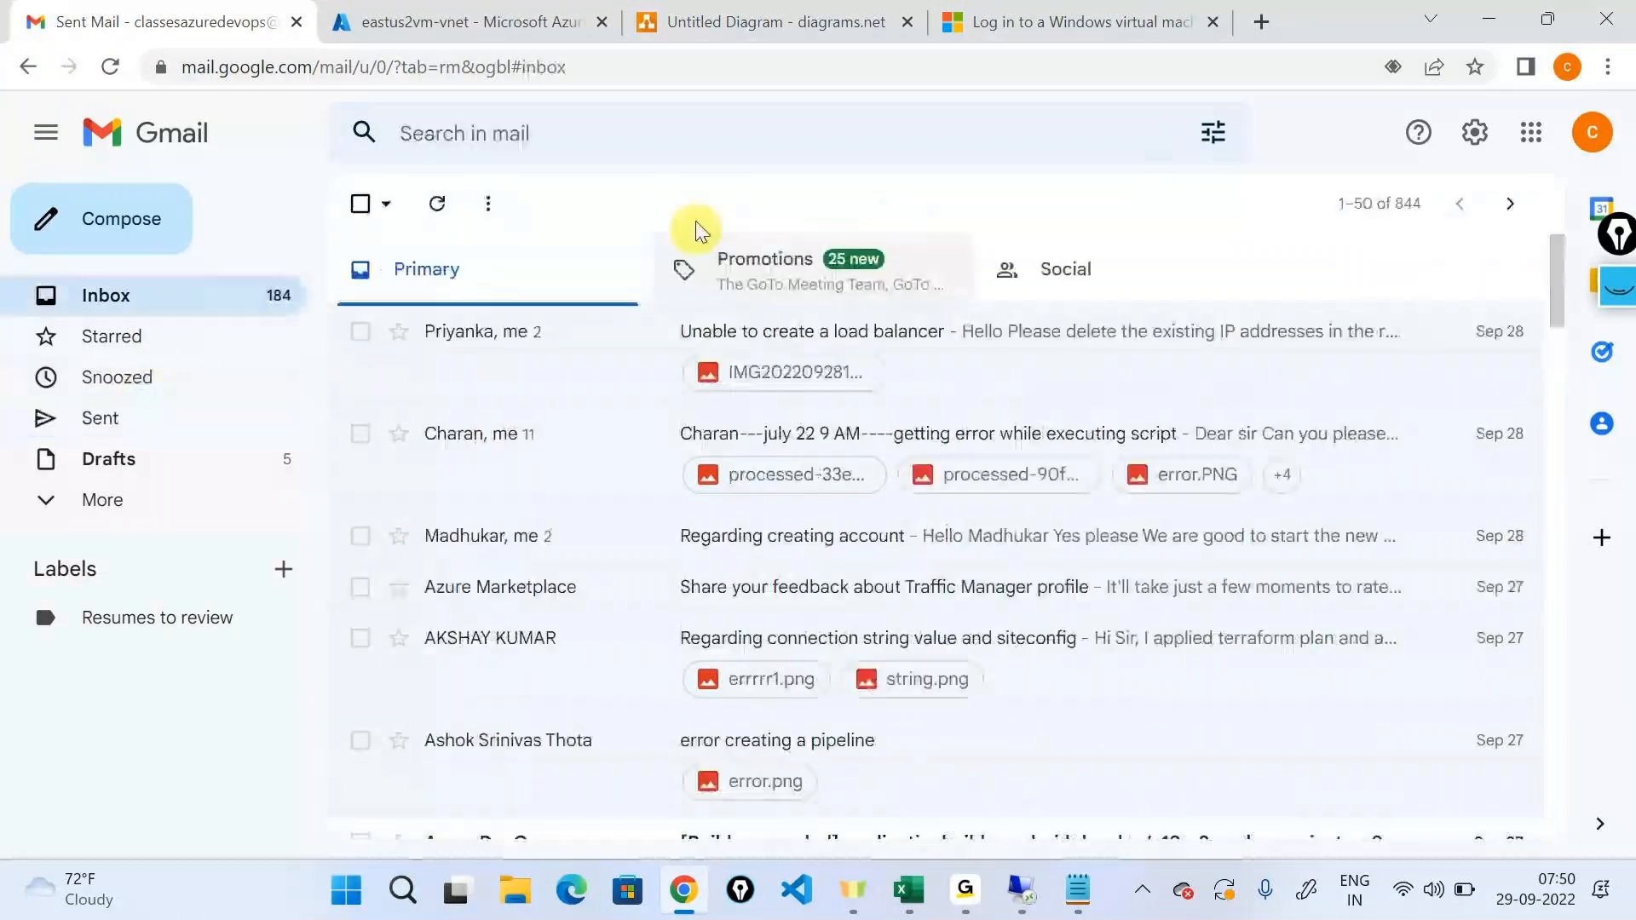
Switch to the Azure portal, check the GoTo meeting window and go to the portal's home page.
left_click(478, 21)
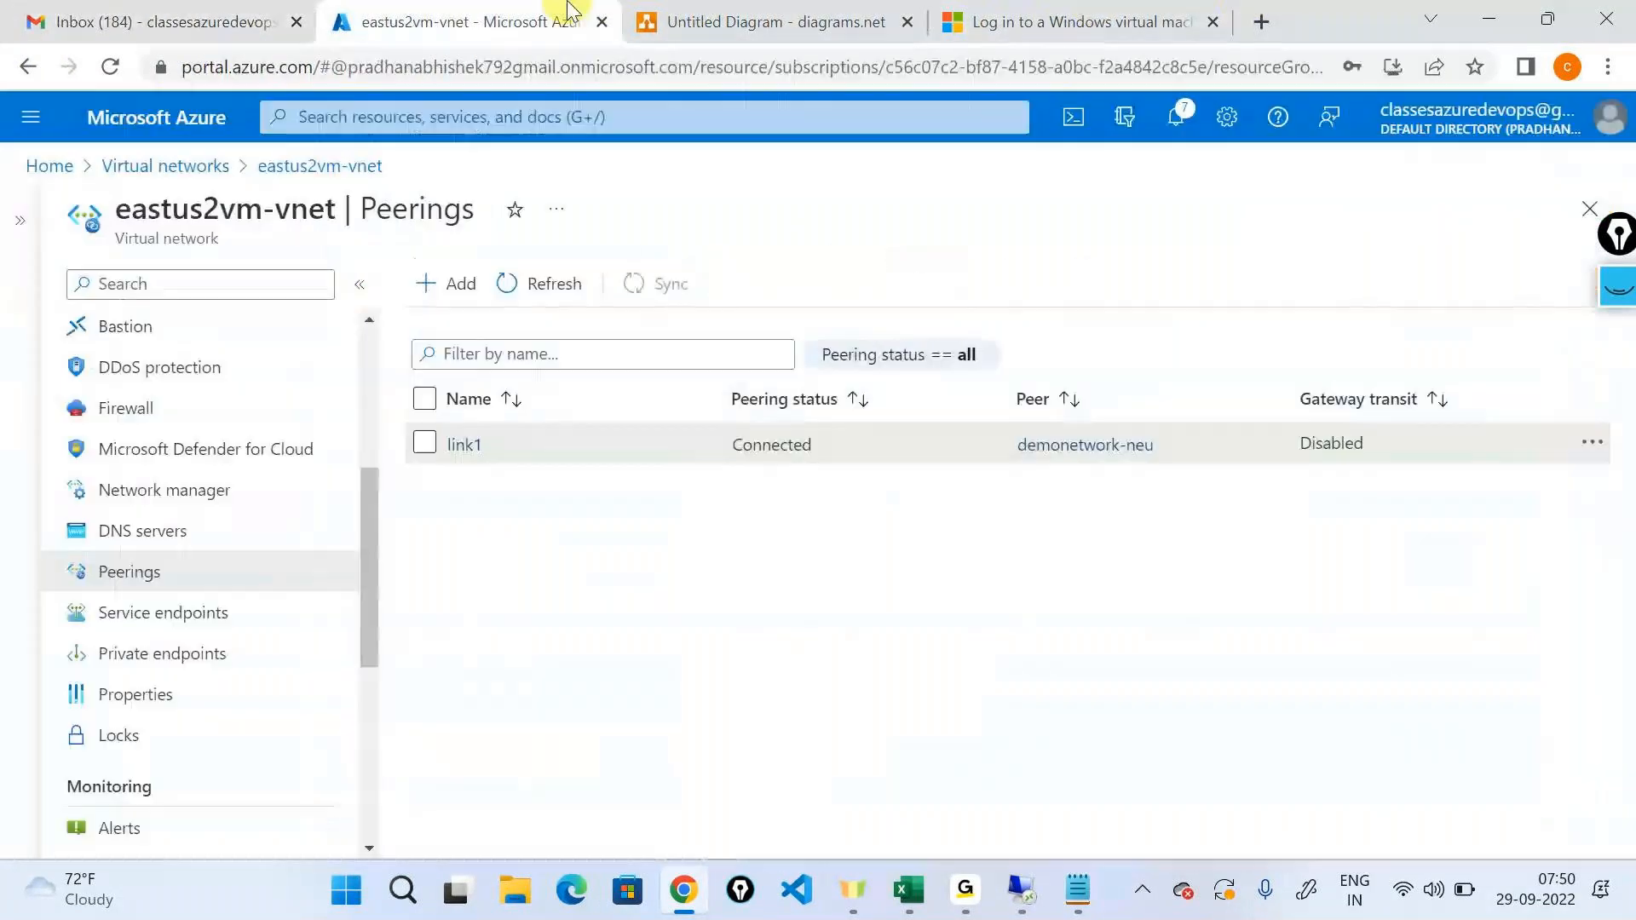
key("alt+Tab")
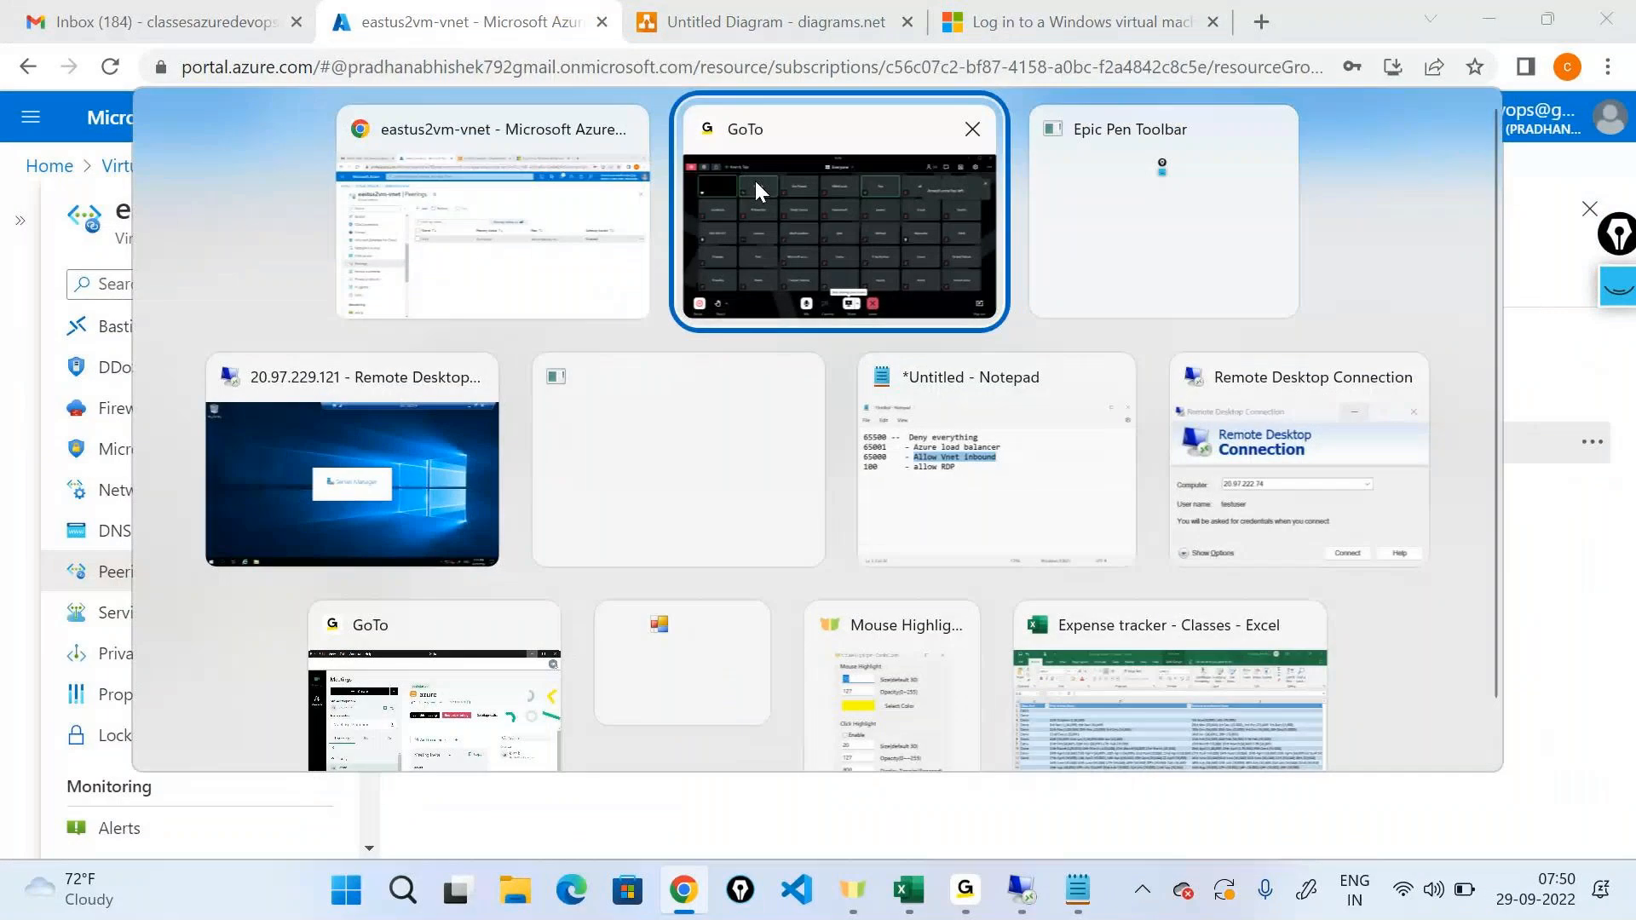
left_click(754, 177)
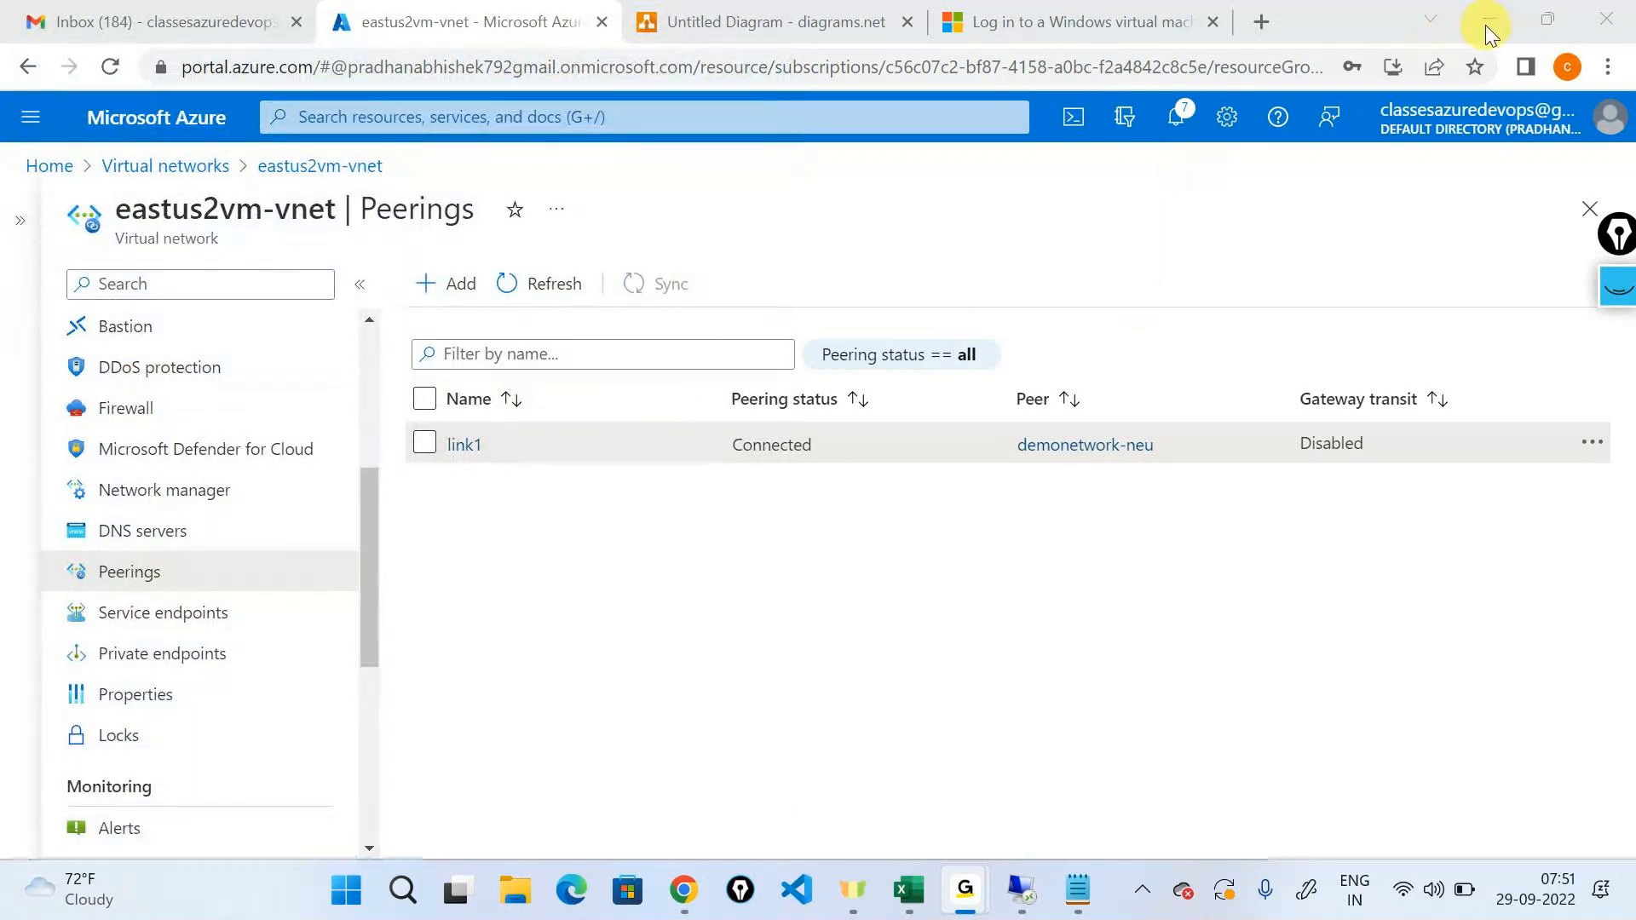
left_click(30, 165)
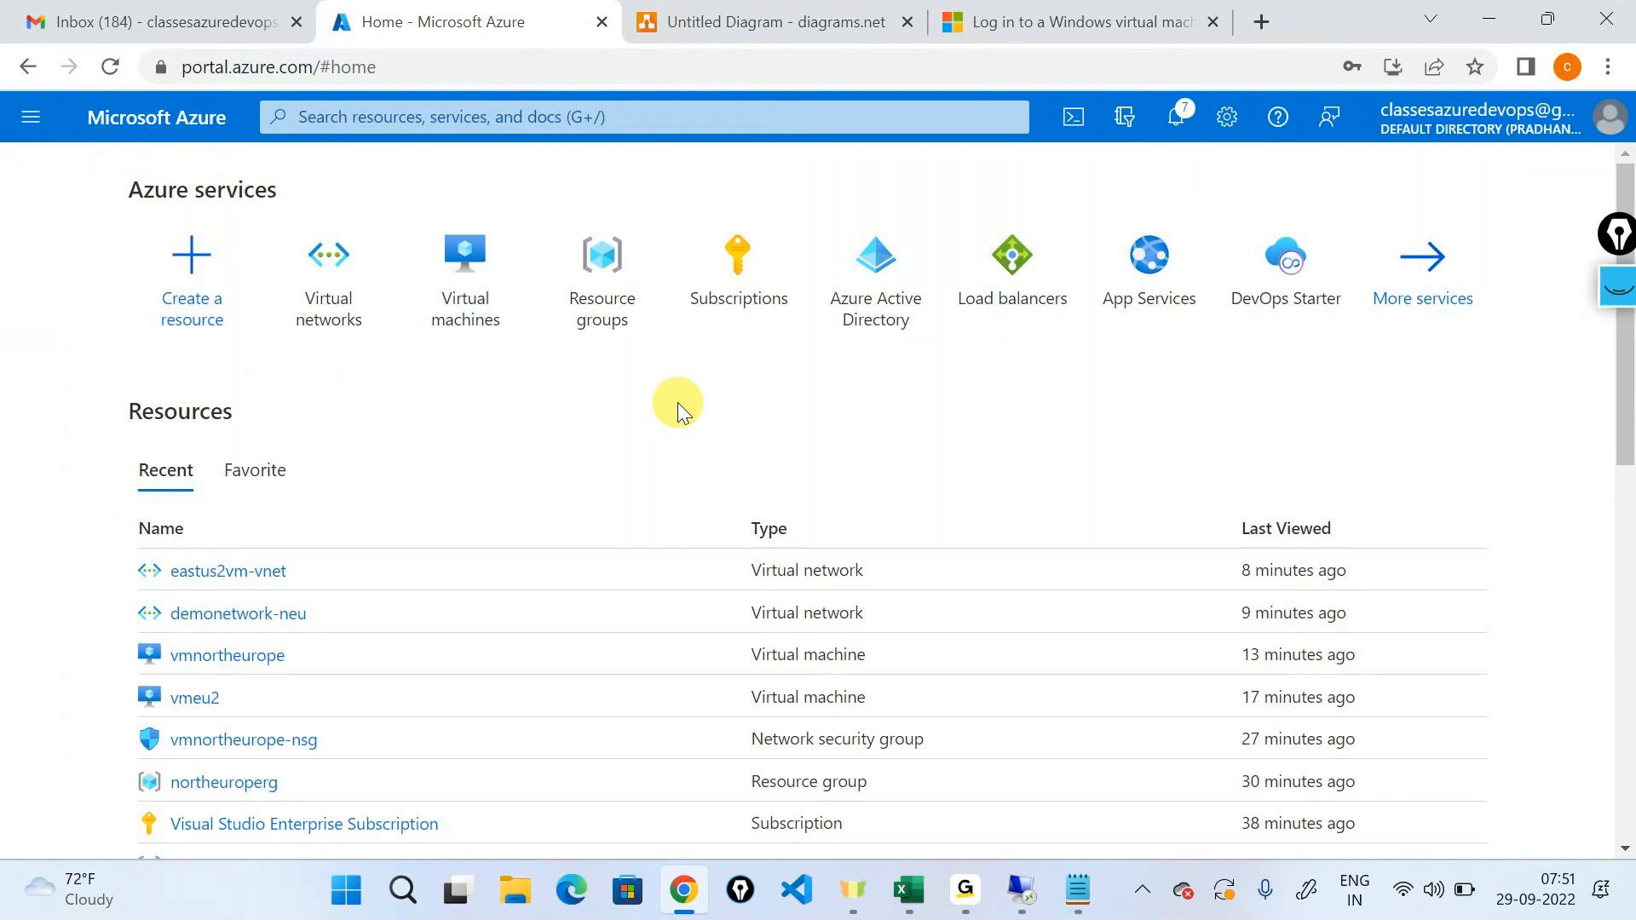
Bring up the GoTo meeting window again and minimize it to return to the browser.
left_click(965, 888)
left_click(987, 767)
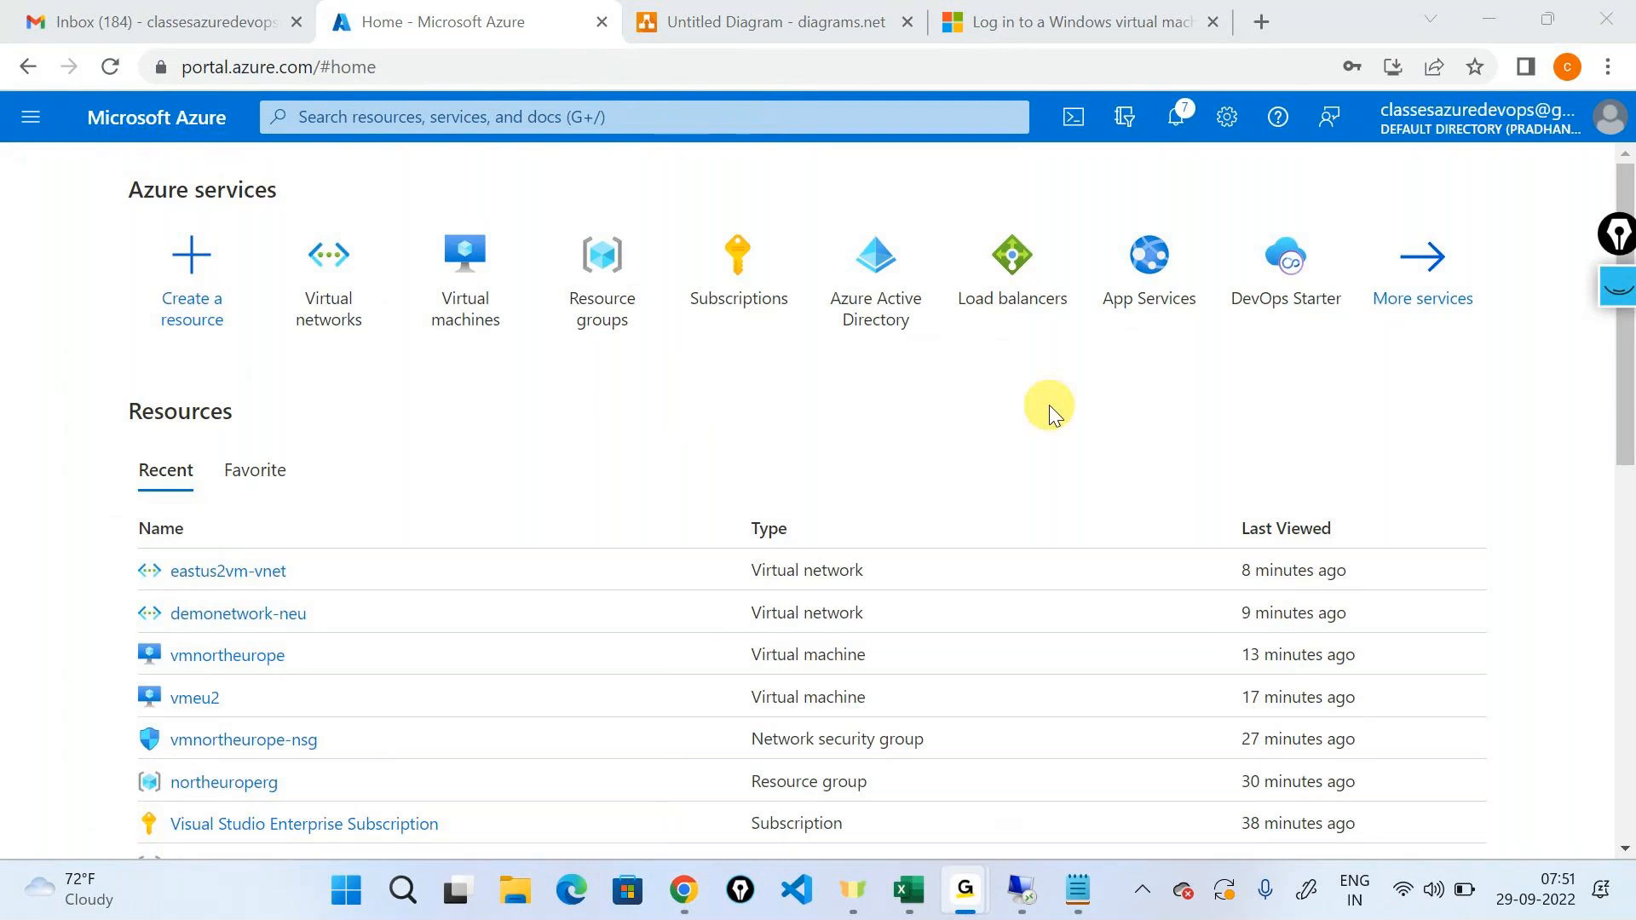
left_click(1488, 18)
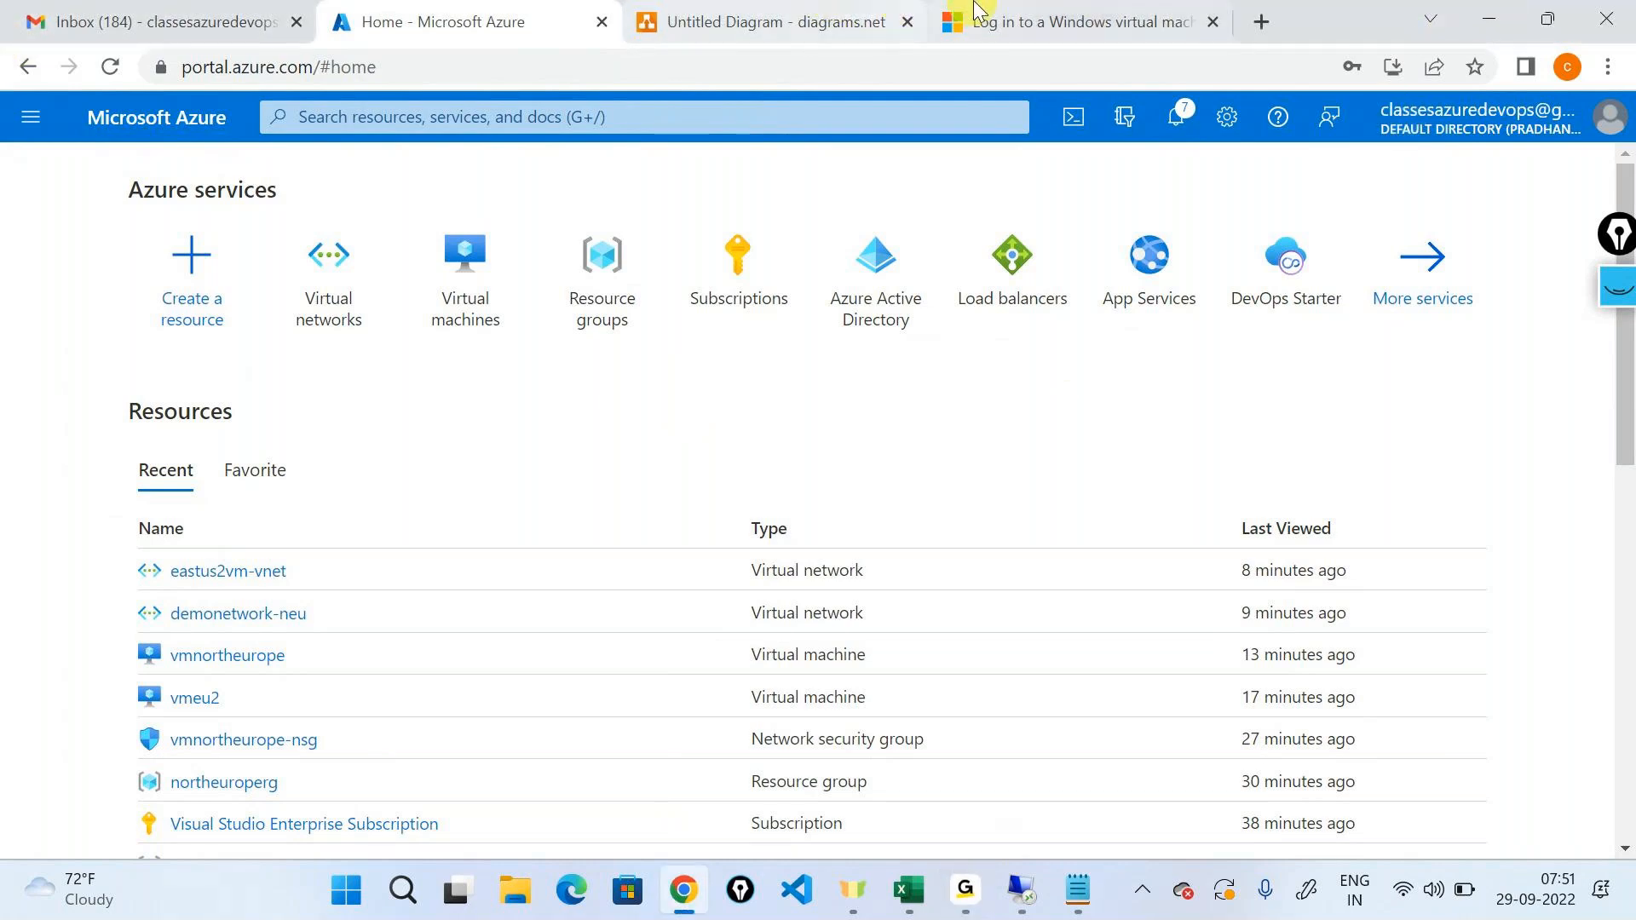
Go back from the Azure AD login article to the Virtual network peering overview and highlight its title.
left_click(978, 10)
left_click(28, 68)
left_click(28, 68)
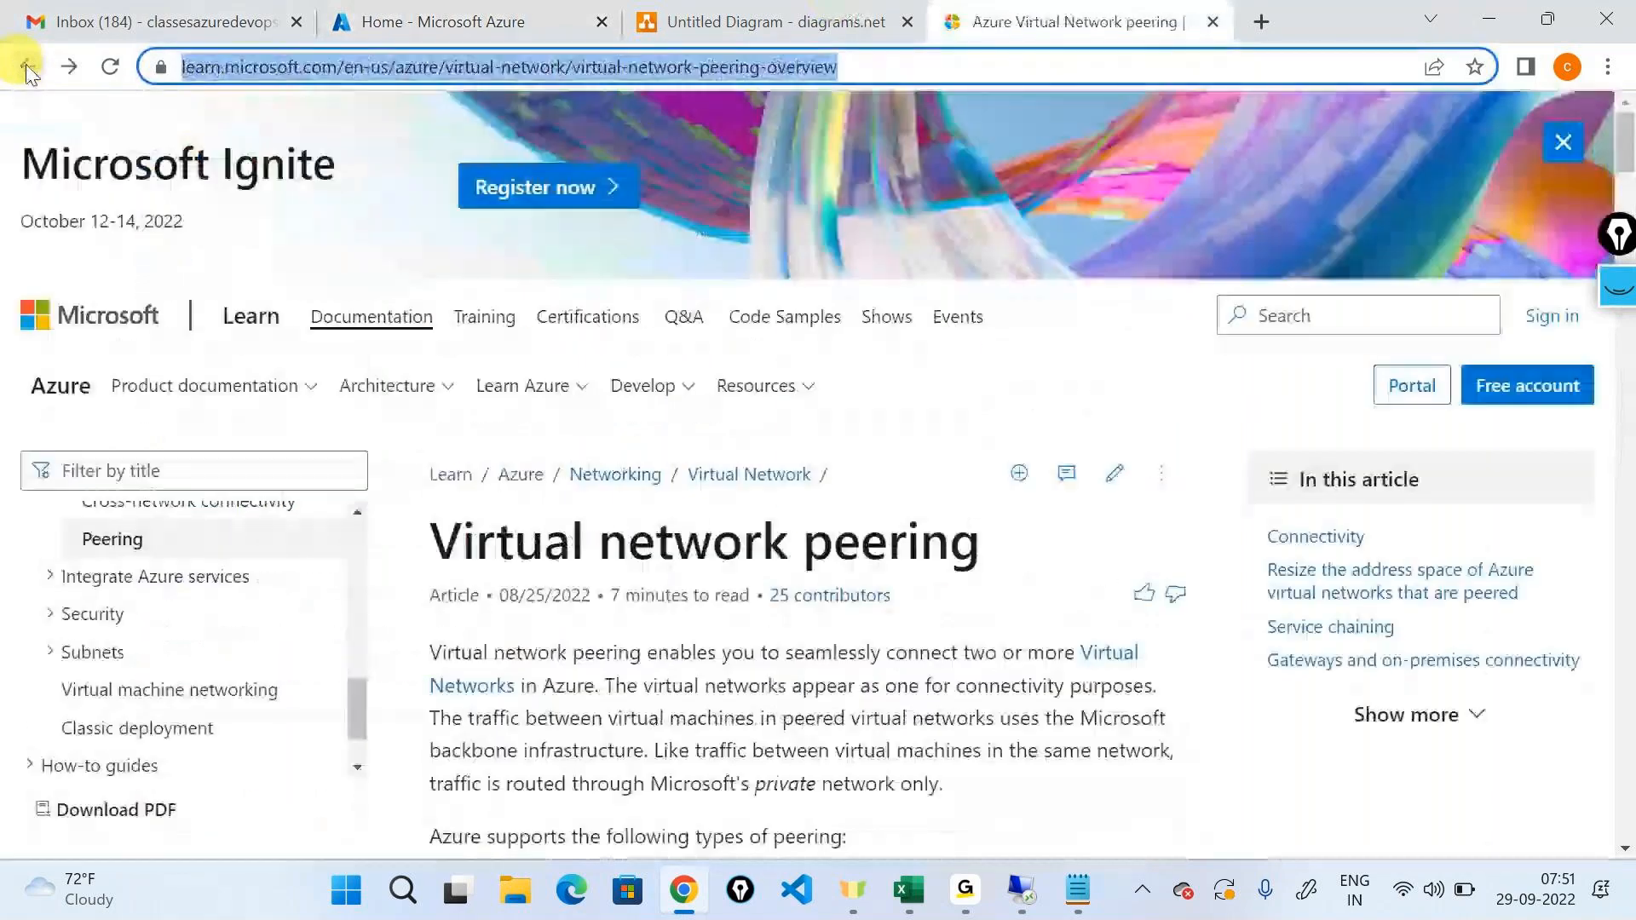
scroll(596, 544, "down", 1)
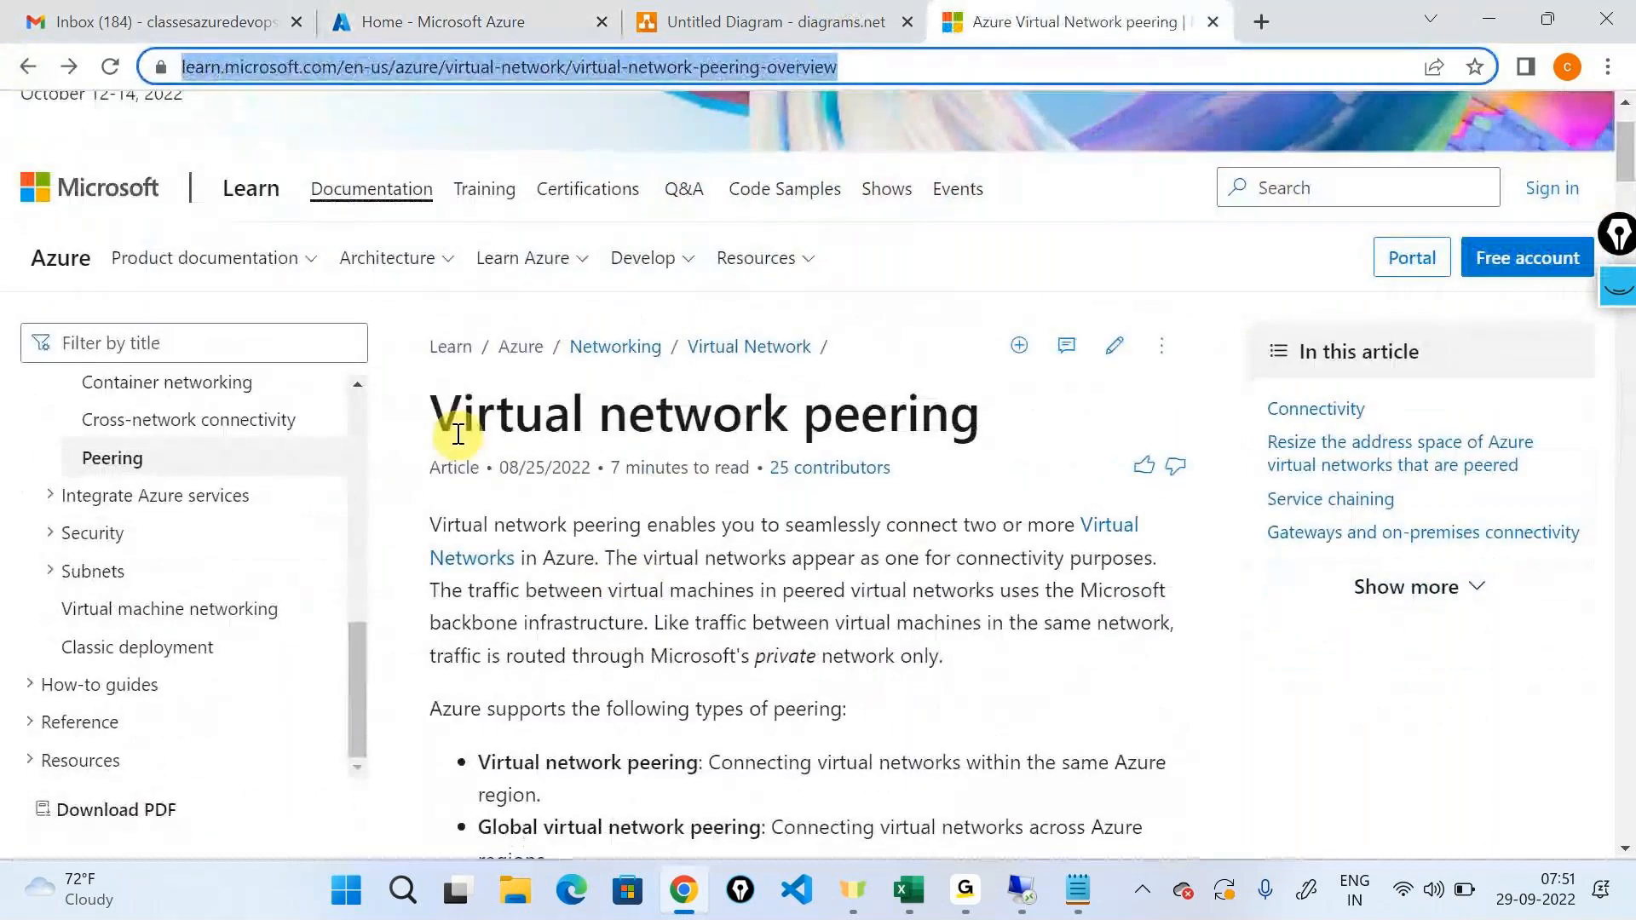
left_click_drag(459, 435, 1034, 427)
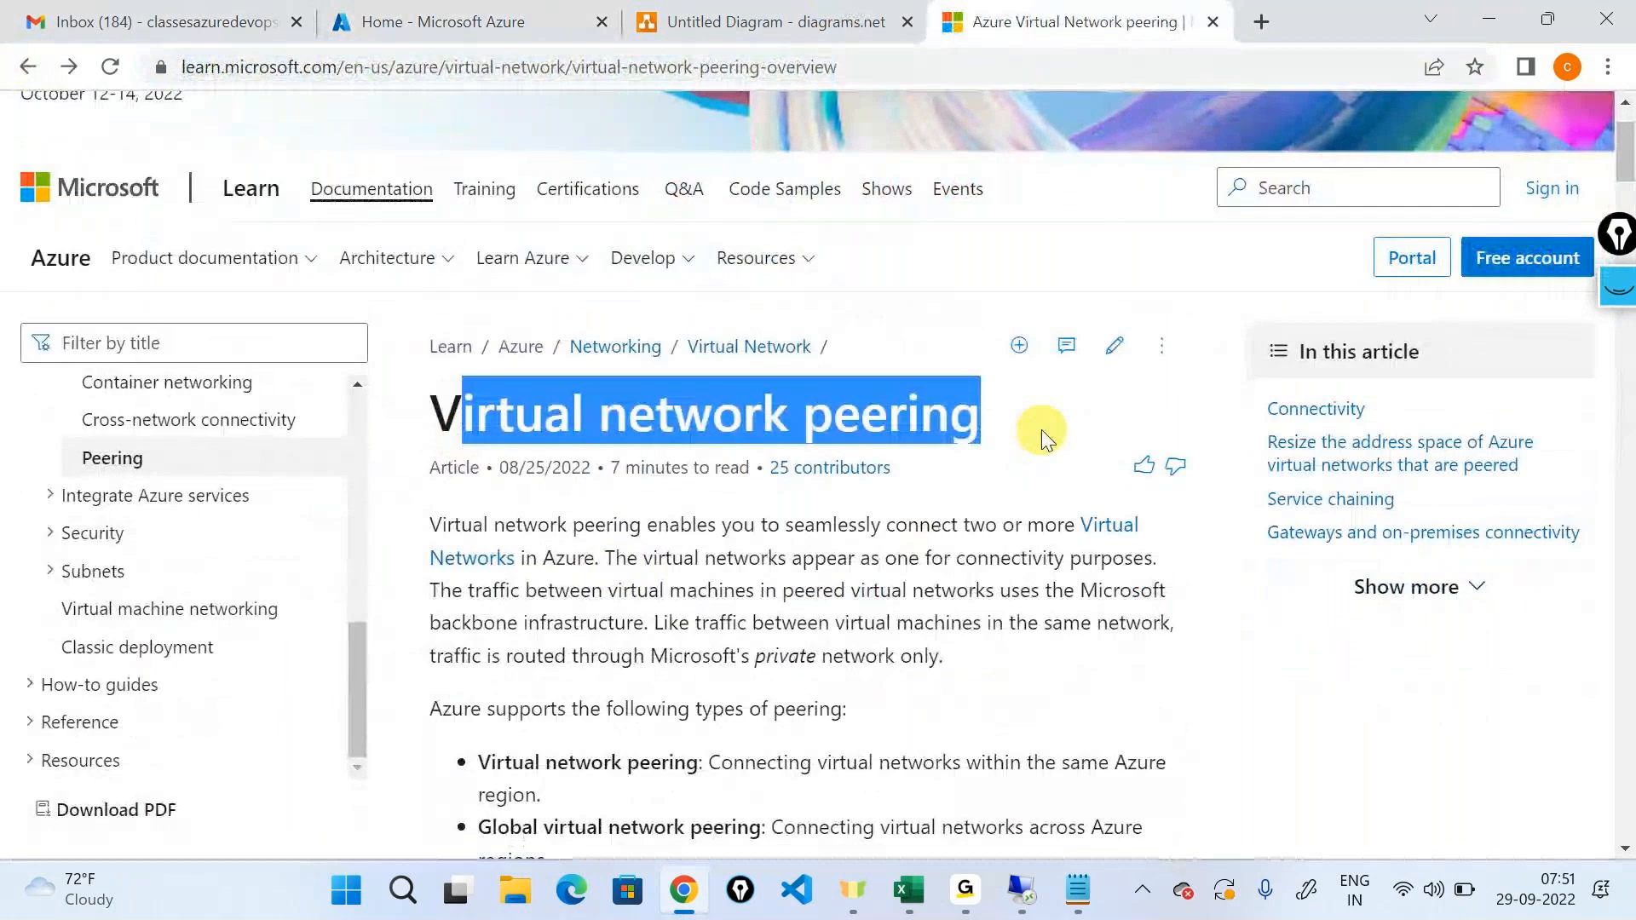
Skim the peering article's benefits and address space resizing sections, and highlight "network" in the title.
scroll(1012, 581, "down", 6)
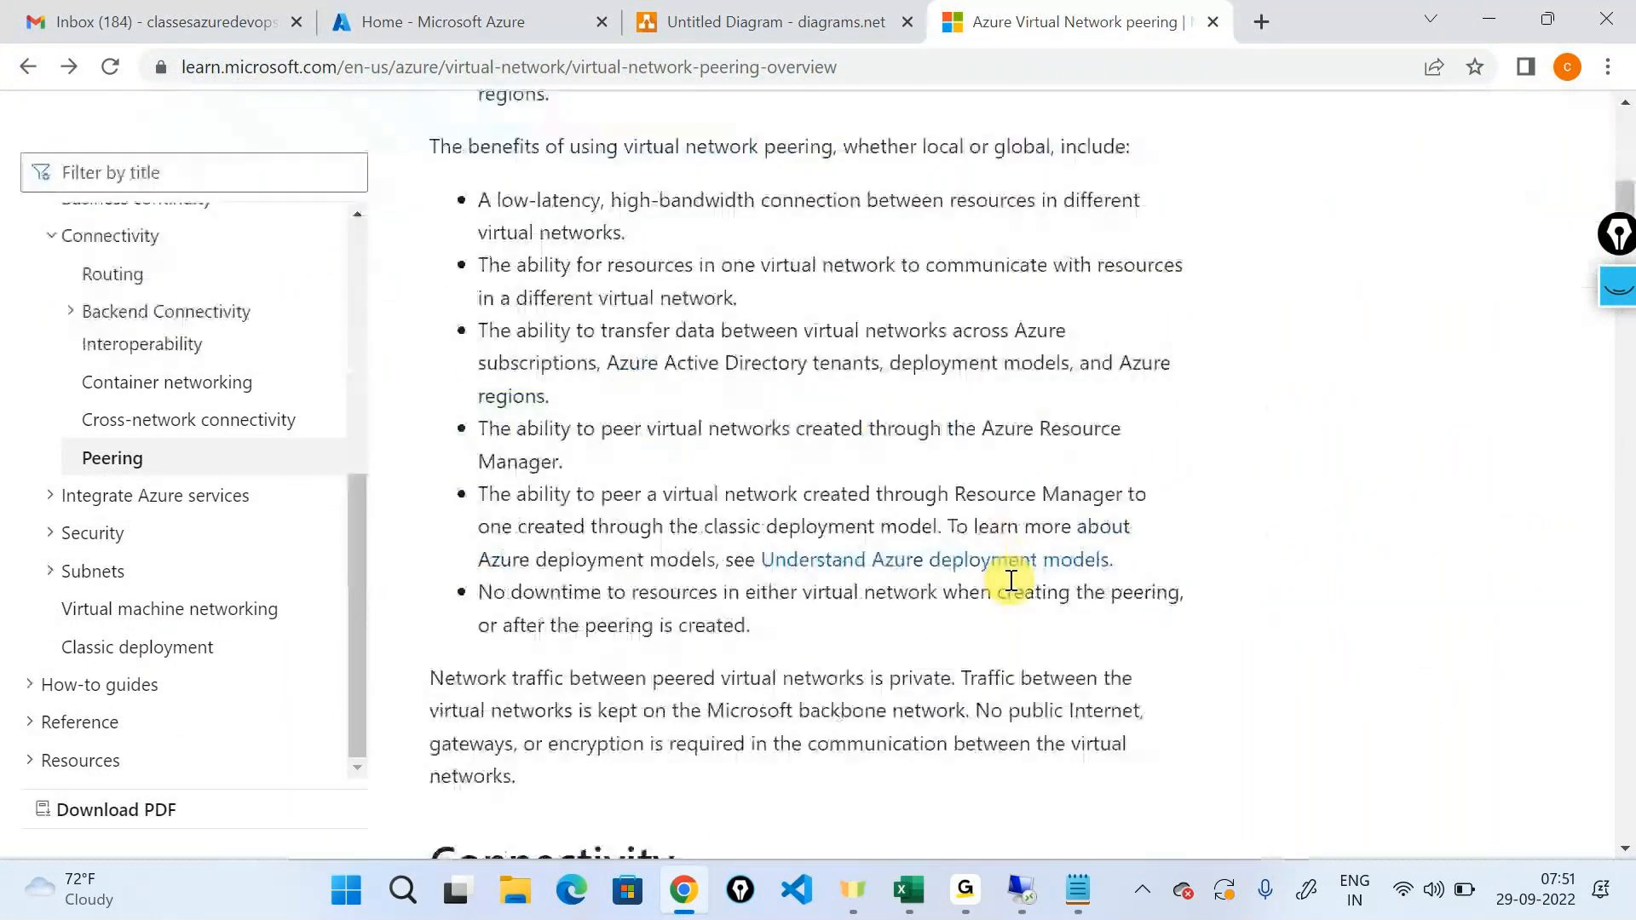
scroll(1012, 580, "down", 8)
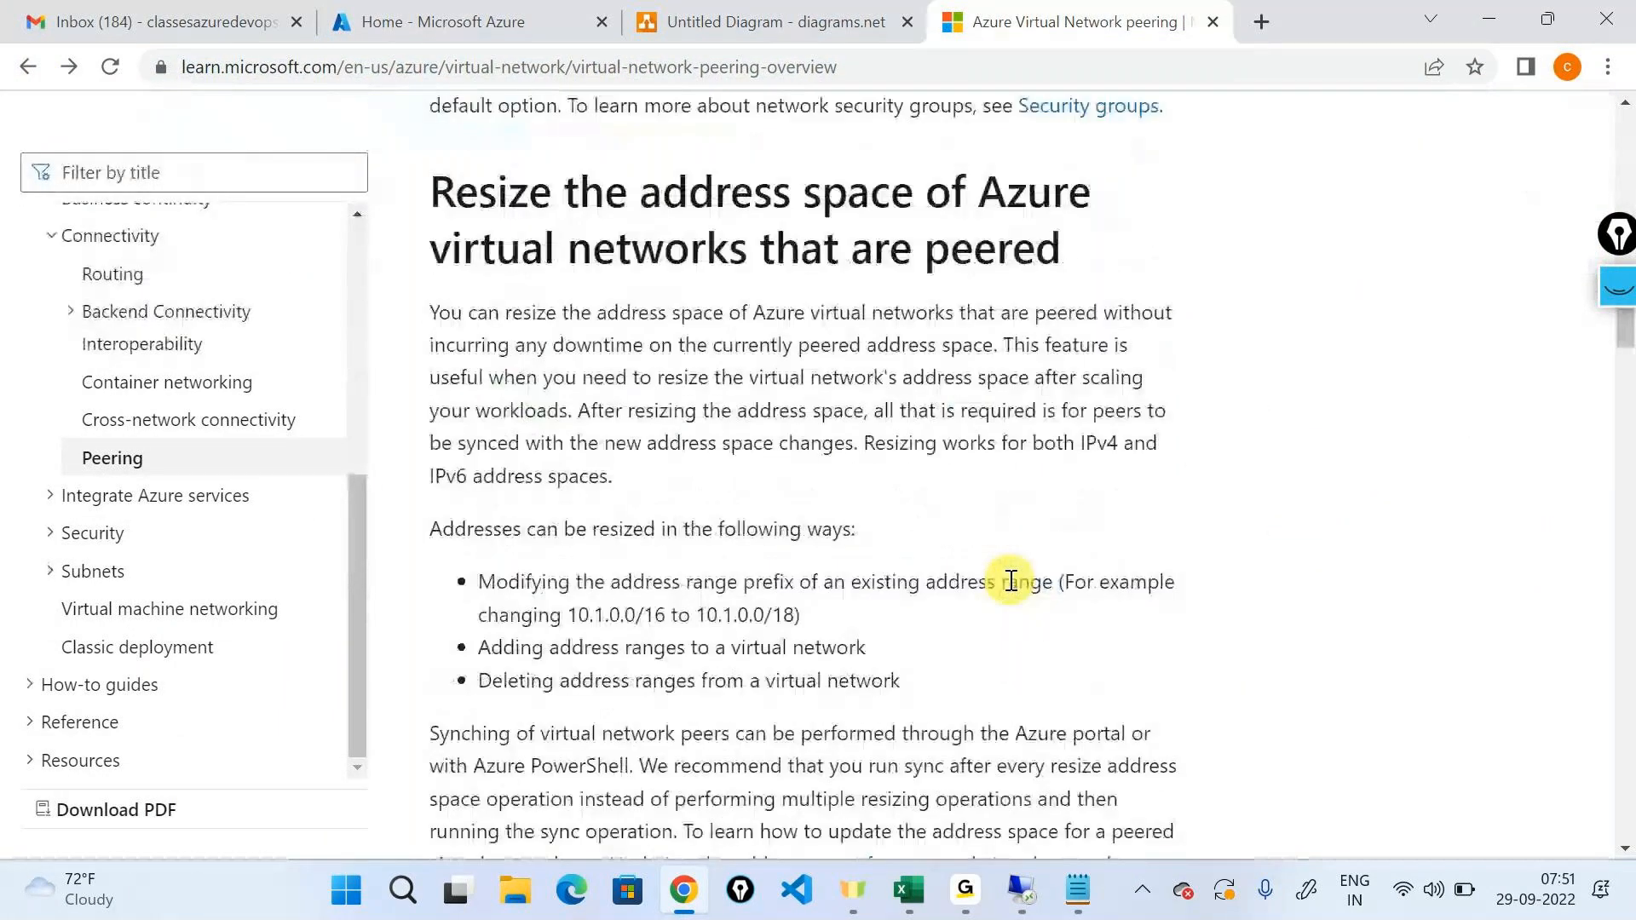
scroll(1009, 579, "up", 14)
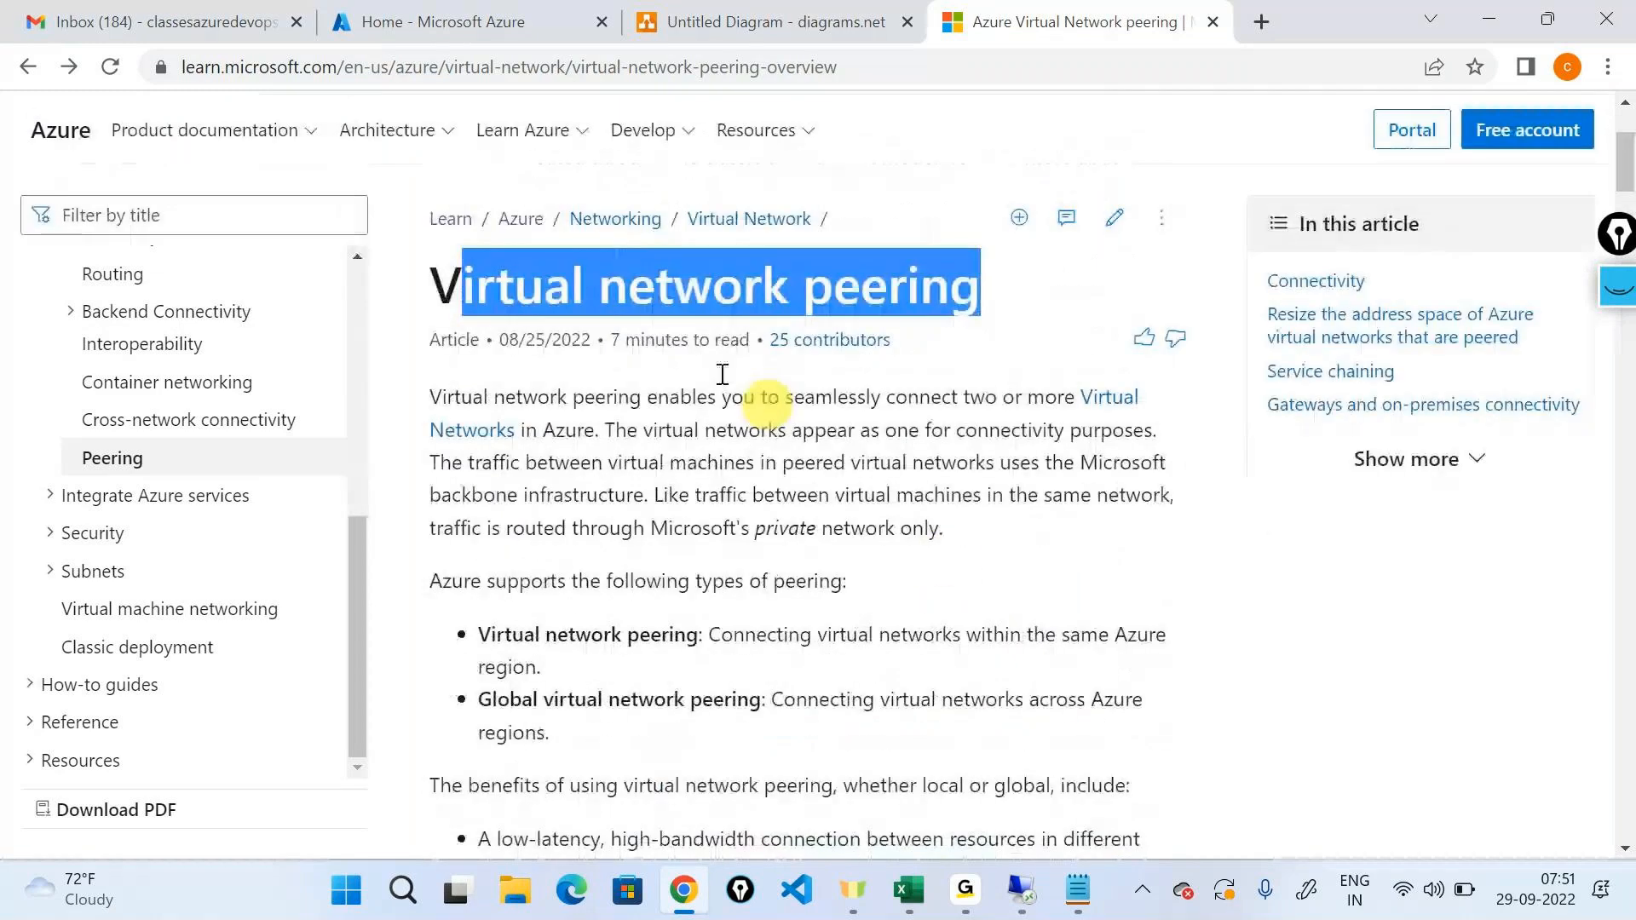
double_click(631, 294)
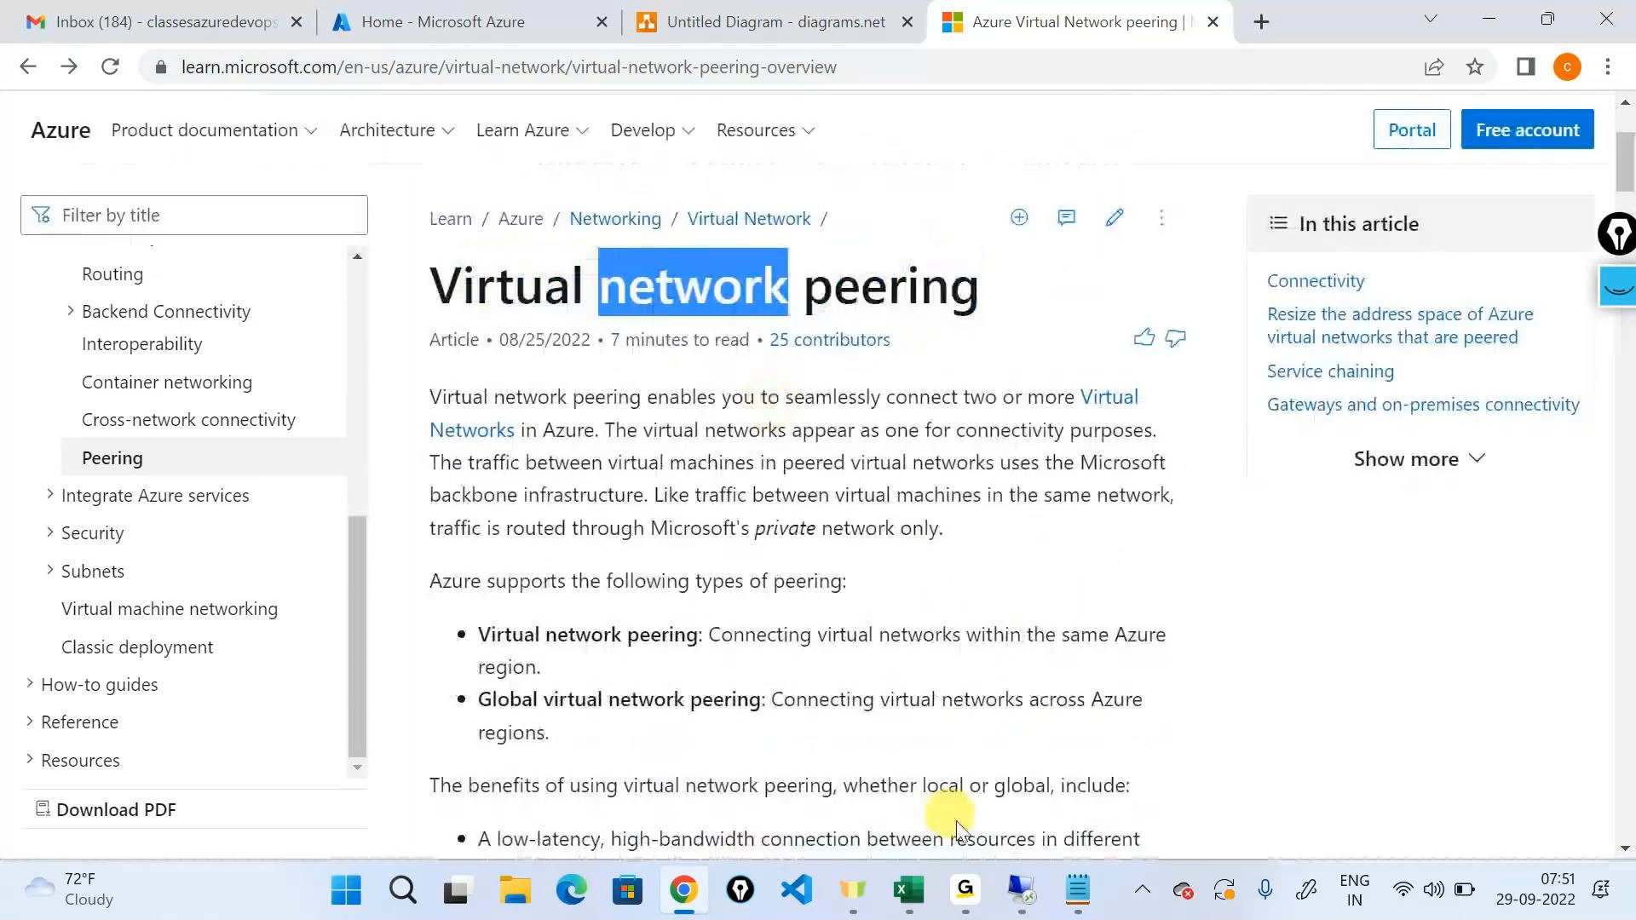